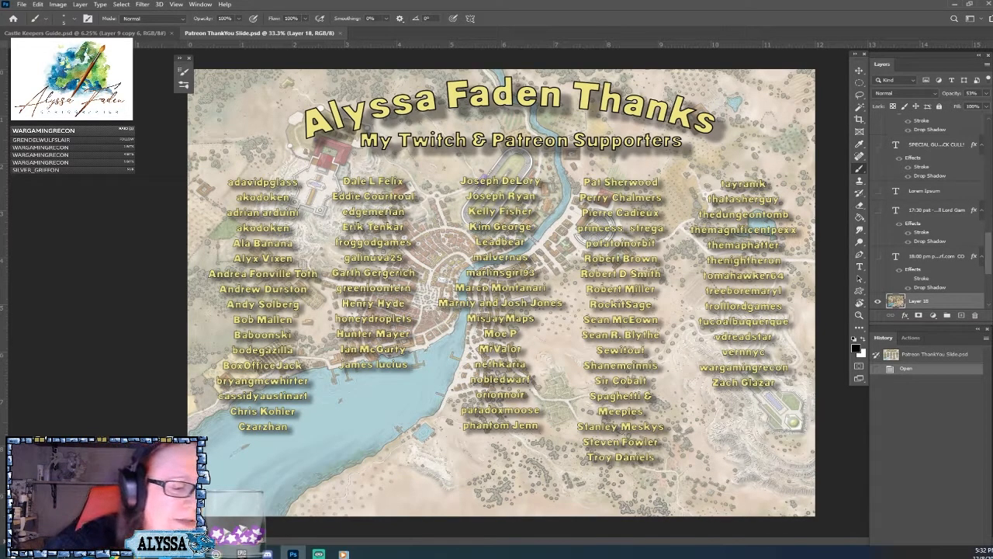
Switch to the Castle Keepers Guide document and look over its map and castle illustrations.
key(ctrl+Tab)
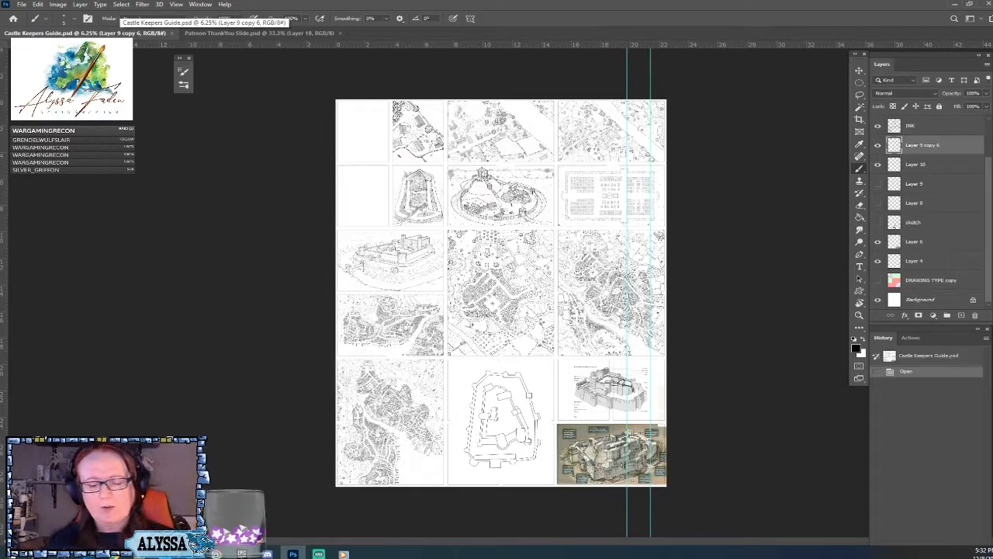
scroll(523, 351, up, 5)
scroll(523, 351, down, 3)
scroll(483, 295, down, 2)
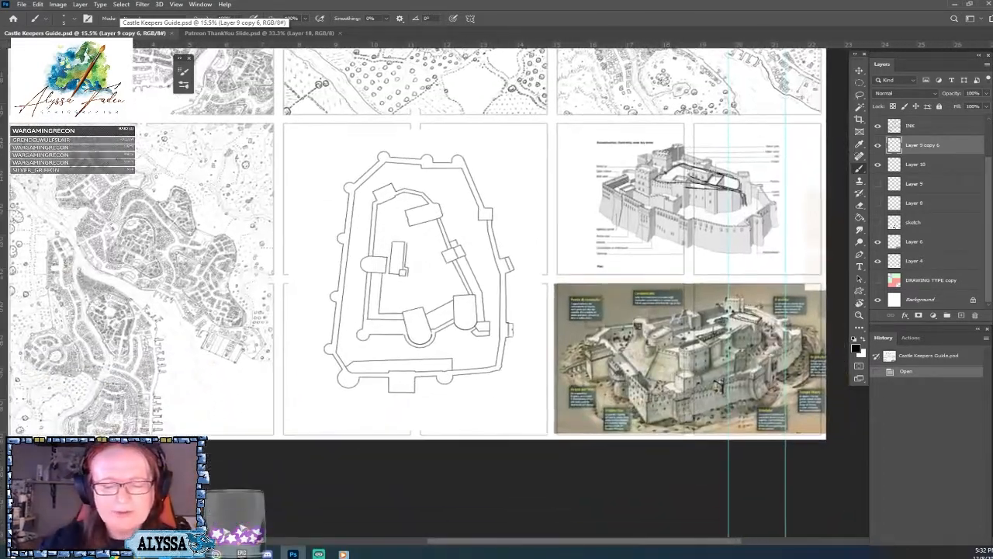
scroll(483, 295, down, 5)
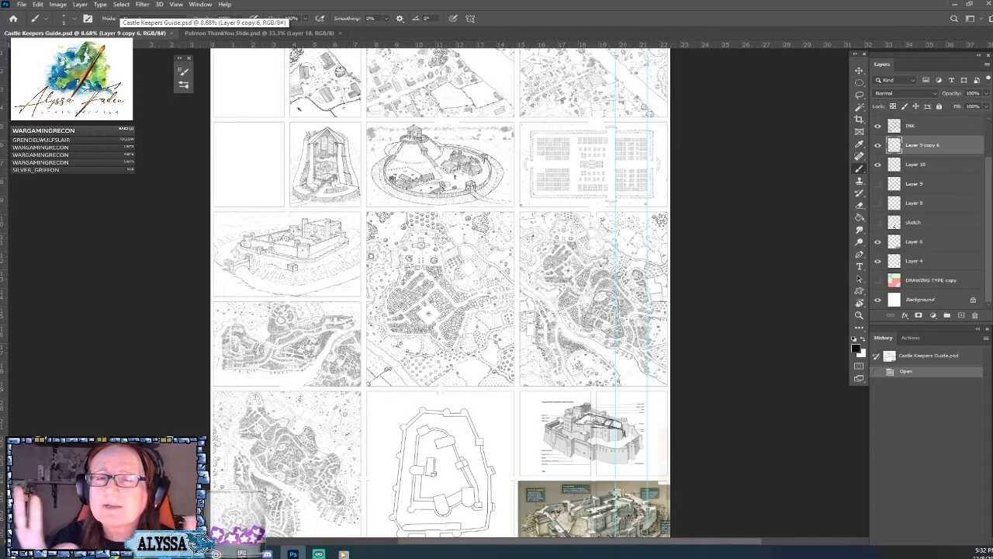
scroll(505, 293, up, 4)
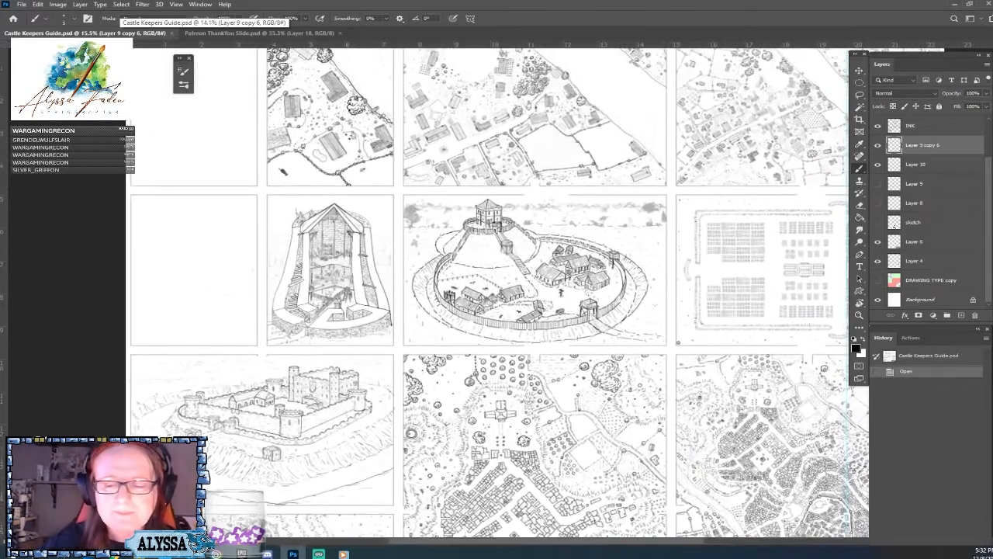
drag(505, 293, 414, 233)
drag(465, 419, 413, 121)
drag(435, 372, 501, 257)
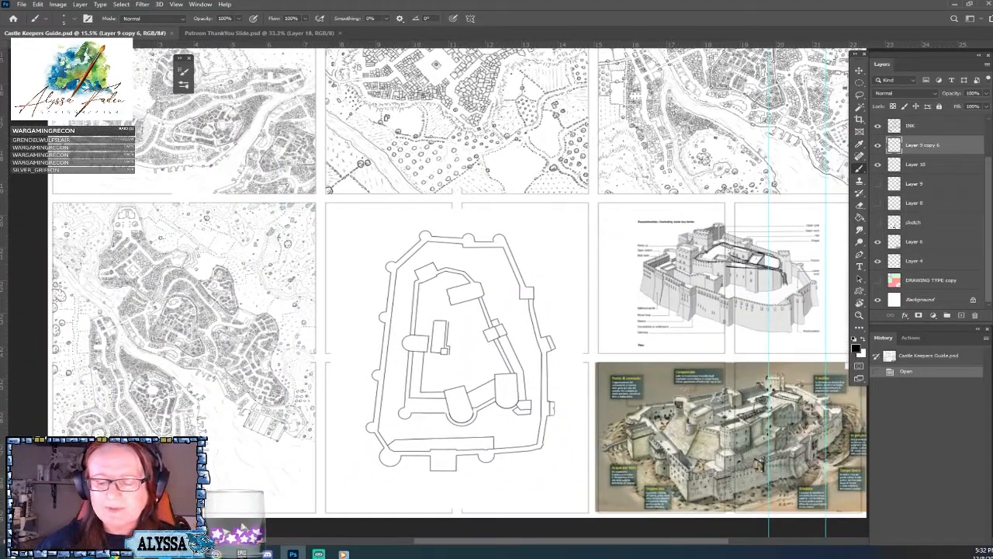
Examine the castle floor plan alongside the labelled reconstruction drawing and the painted castle reference.
scroll(496, 341, up, 3)
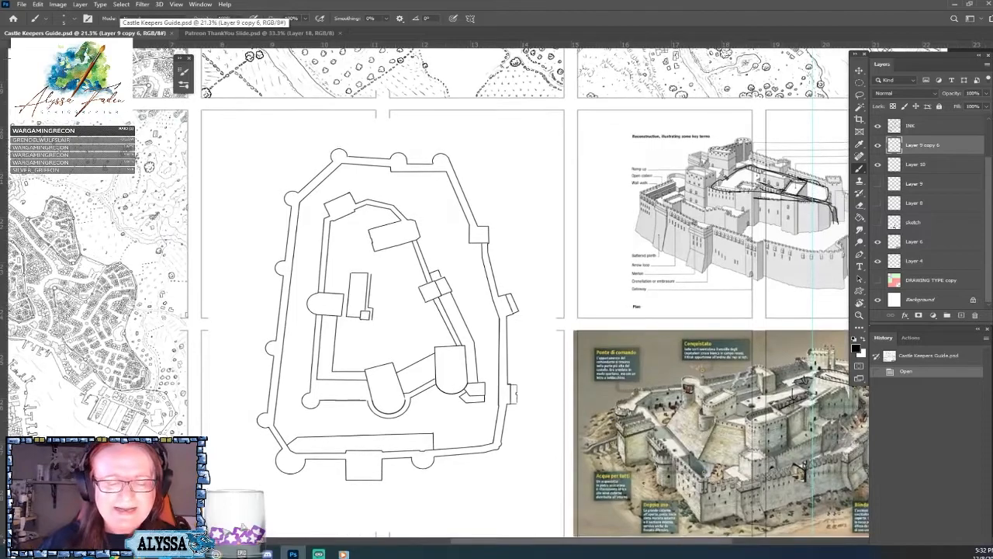
drag(496, 311, 433, 275)
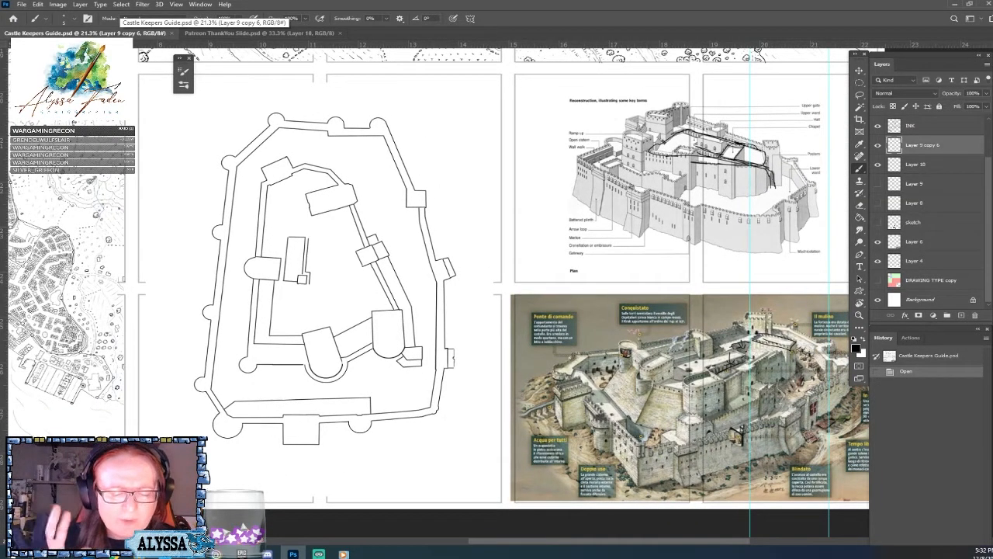
drag(497, 310, 461, 312)
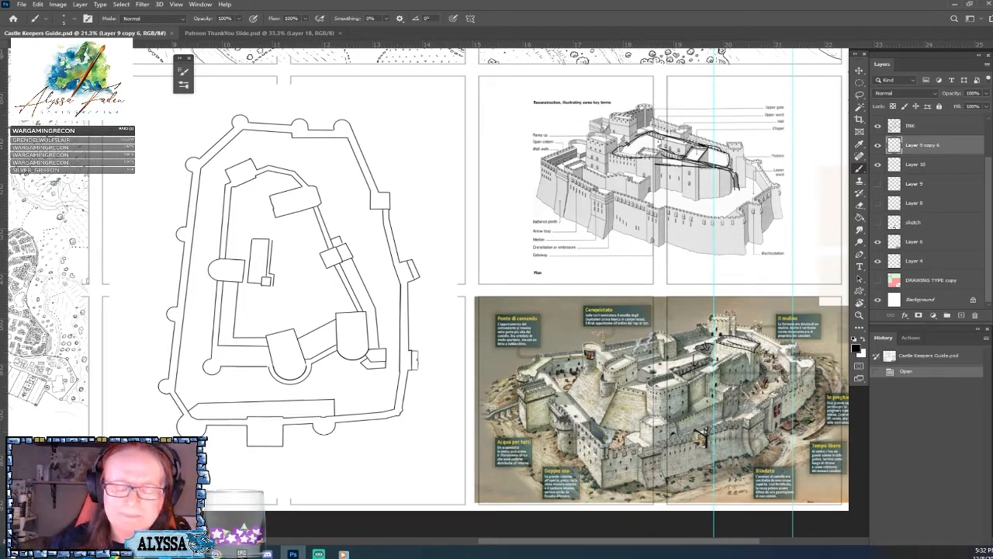
scroll(466, 291, up, 1)
drag(466, 291, 474, 309)
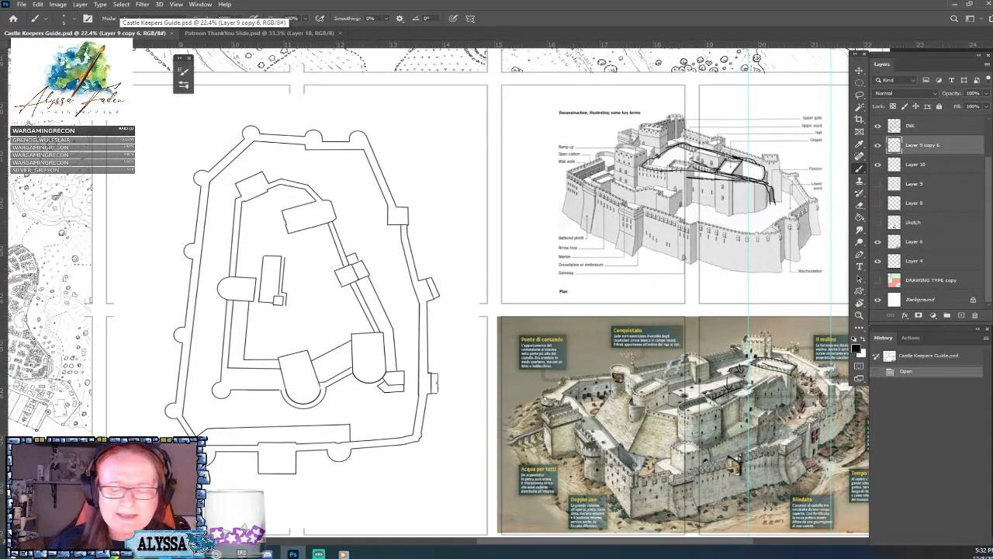
scroll(497, 291, up, 6)
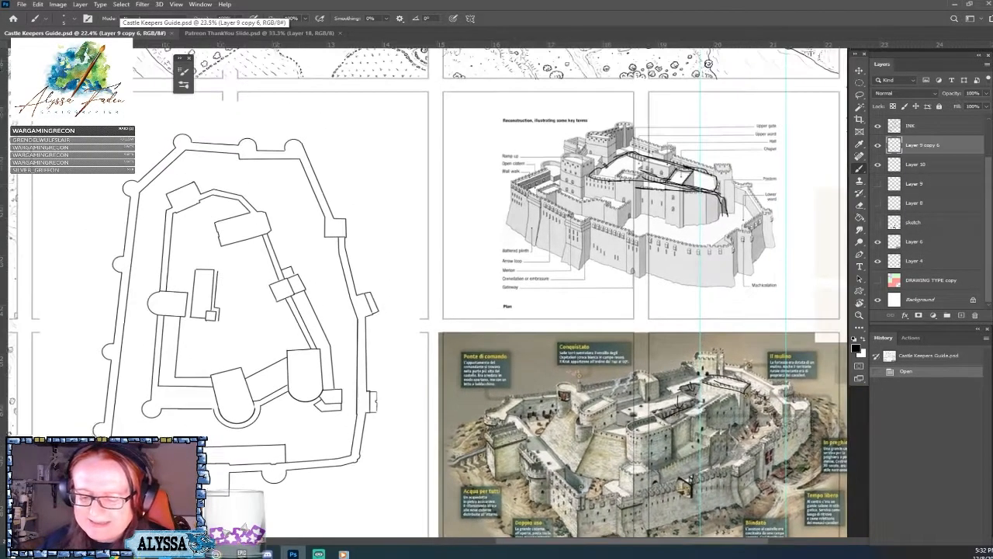
scroll(773, 534, down, 3)
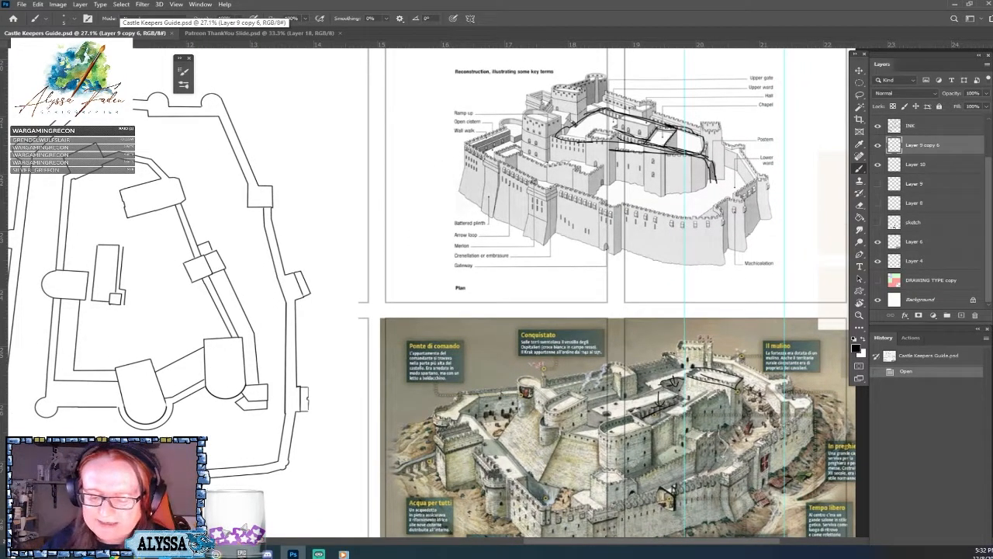
drag(496, 291, 660, 281)
scroll(497, 291, down, 1)
scroll(403, 496, down, 1)
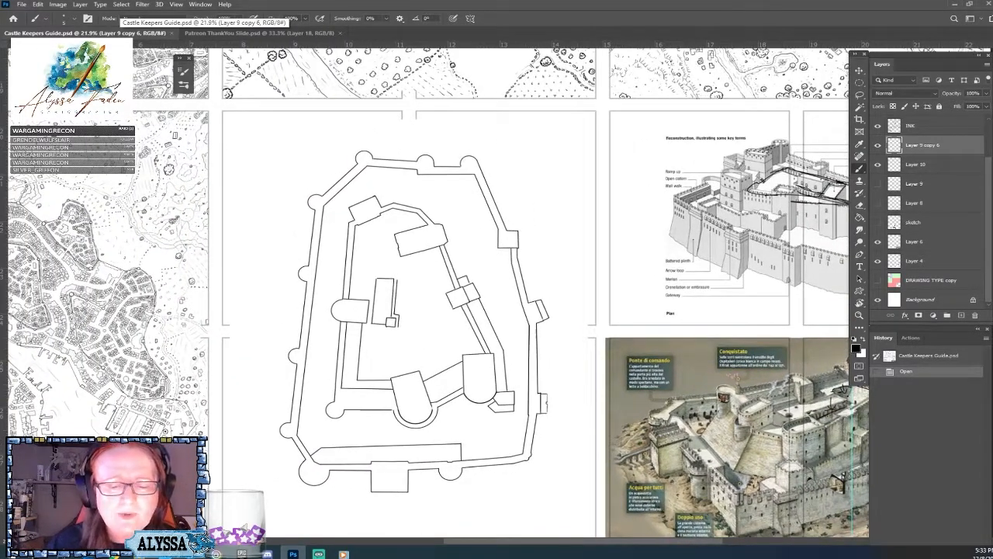
Compare the plan's inner ward and towers with the matching parts of the two castle reference images.
drag(838, 505, 612, 363)
scroll(630, 376, up, 5)
scroll(738, 505, down, 5)
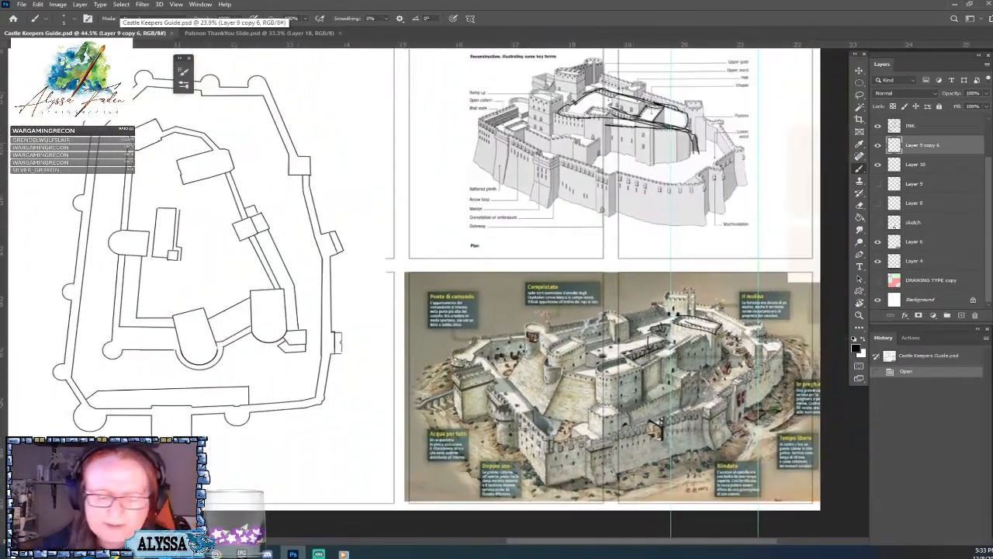
drag(683, 388, 739, 388)
drag(388, 310, 546, 331)
scroll(419, 326, up, 1)
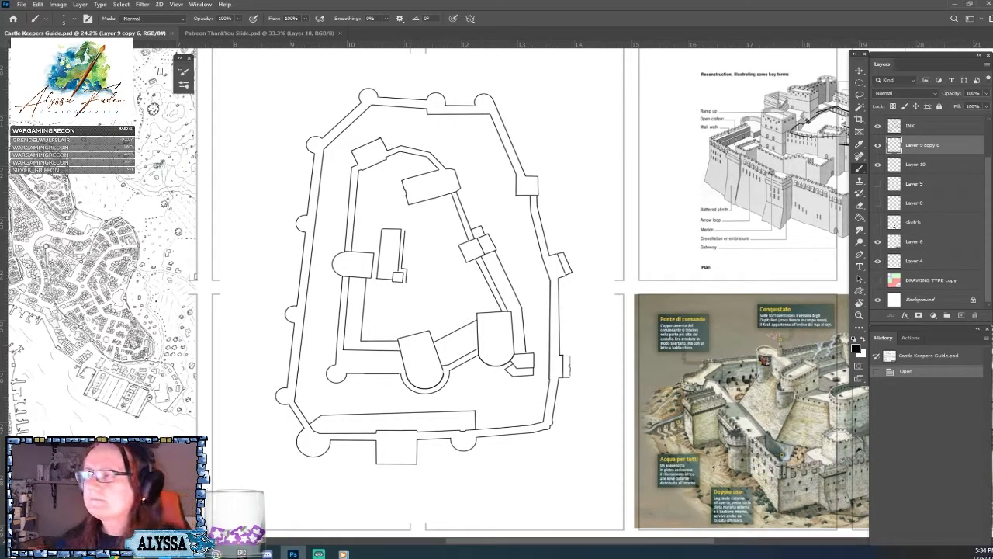
scroll(431, 291, up, 2)
drag(466, 279, 248, 299)
drag(435, 294, 374, 276)
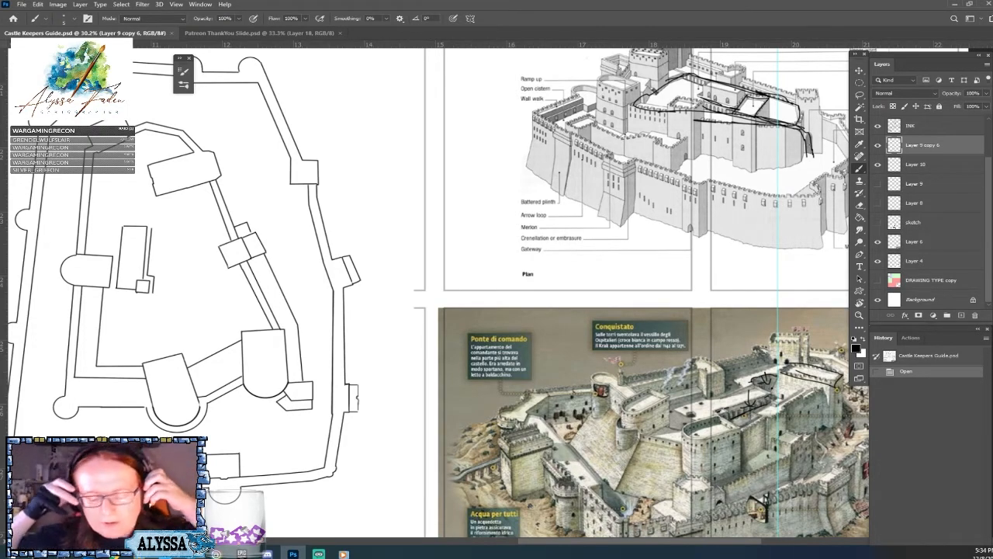
drag(465, 311, 398, 244)
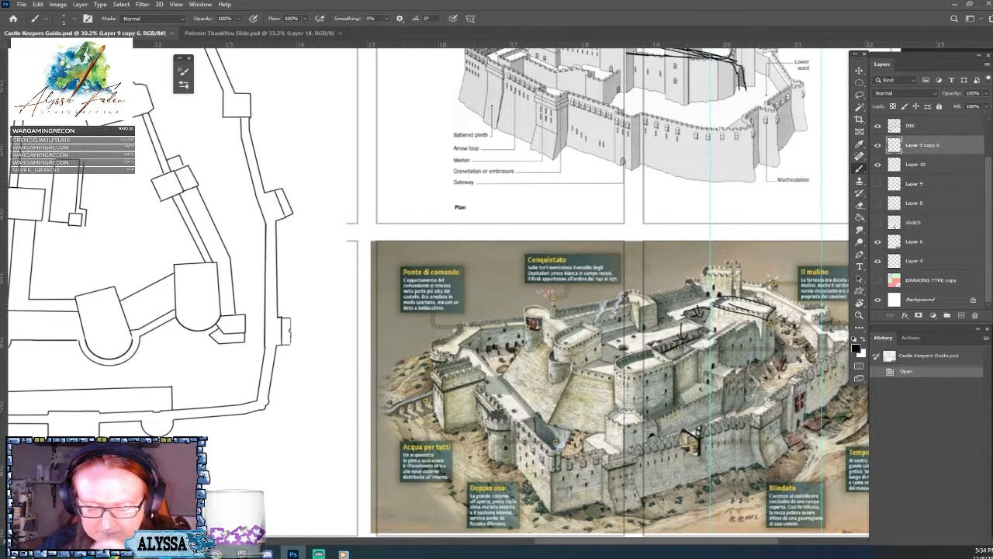
Erase the black sketch lines drawn over the upper ward of the grey reconstruction drawing.
scroll(621, 434, down, 4)
drag(465, 295, 404, 219)
scroll(525, 334, up, 2)
scroll(495, 303, up, 2)
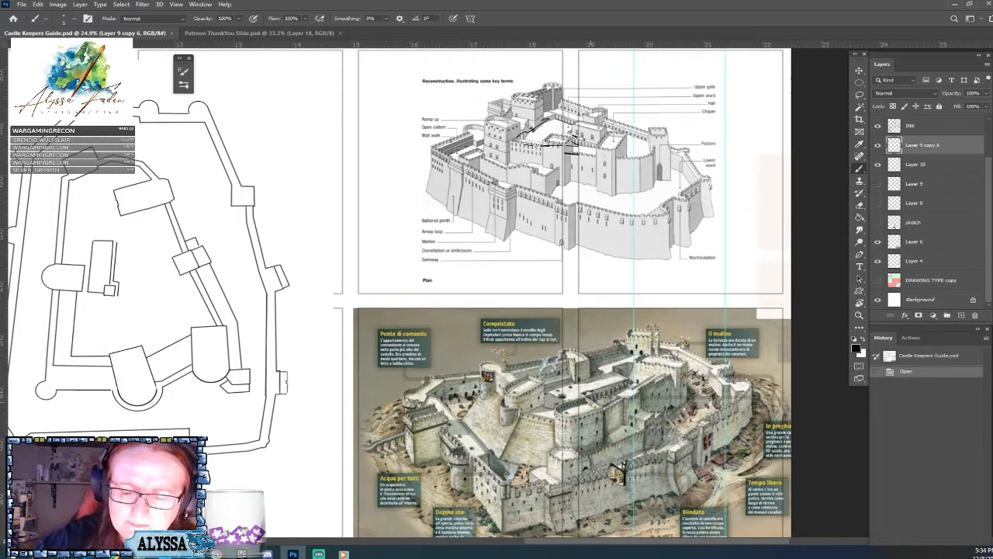
mouse_move(573, 133)
mouse_down()
mouse_move(569, 166)
mouse_move(589, 212)
mouse_up()
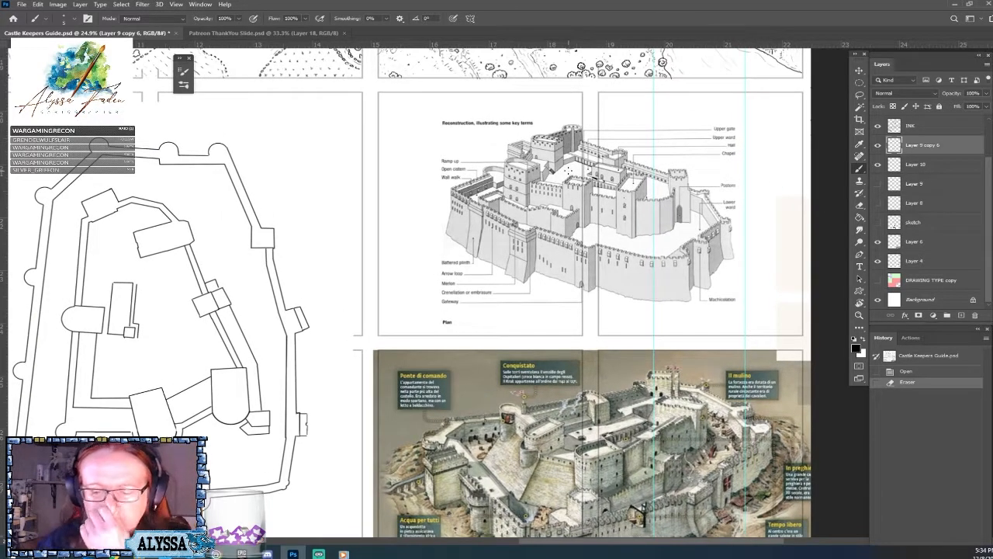
drag(570, 170, 607, 192)
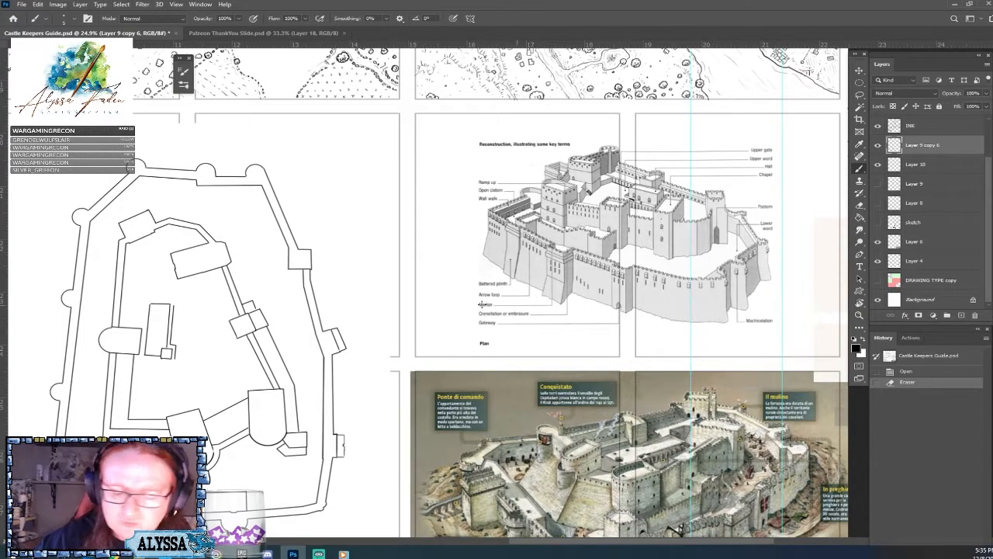
Brush short trial strokes beside the inner ward's north-west tower and choose the Hard Round Pressure Size brush.
drag(151, 211, 157, 218)
click(154, 216)
click(65, 18)
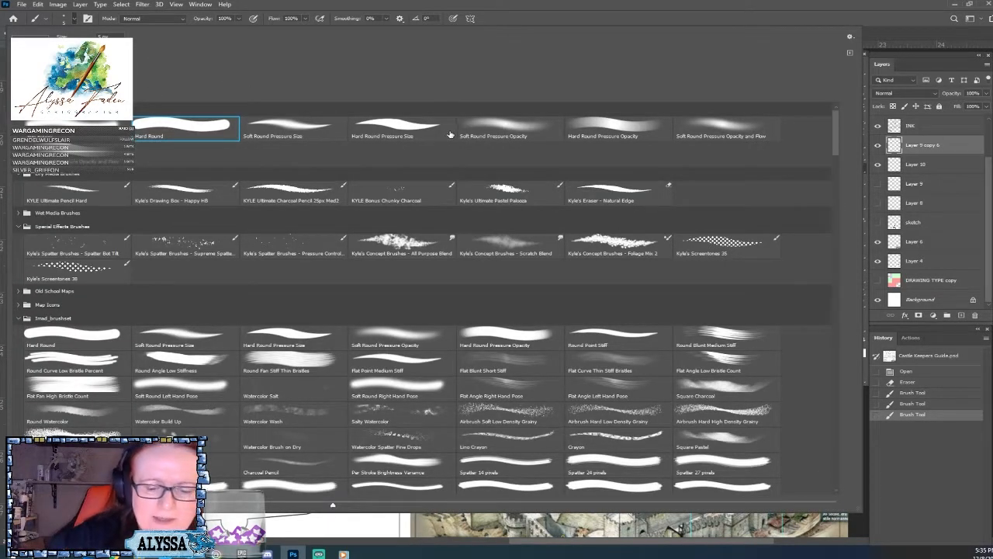
click(409, 133)
key(Return)
Erase the heavy trial strokes beside the inner ward's north-west tower and replace them with thin light marks.
scroll(409, 133, right, 5)
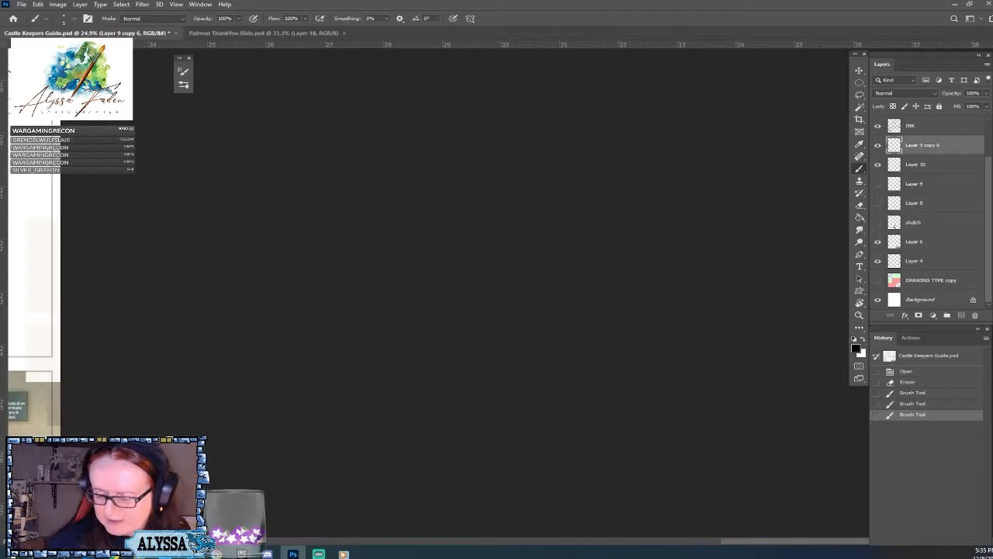
drag(77, 249, 836, 315)
drag(349, 302, 627, 296)
scroll(382, 312, up, 5)
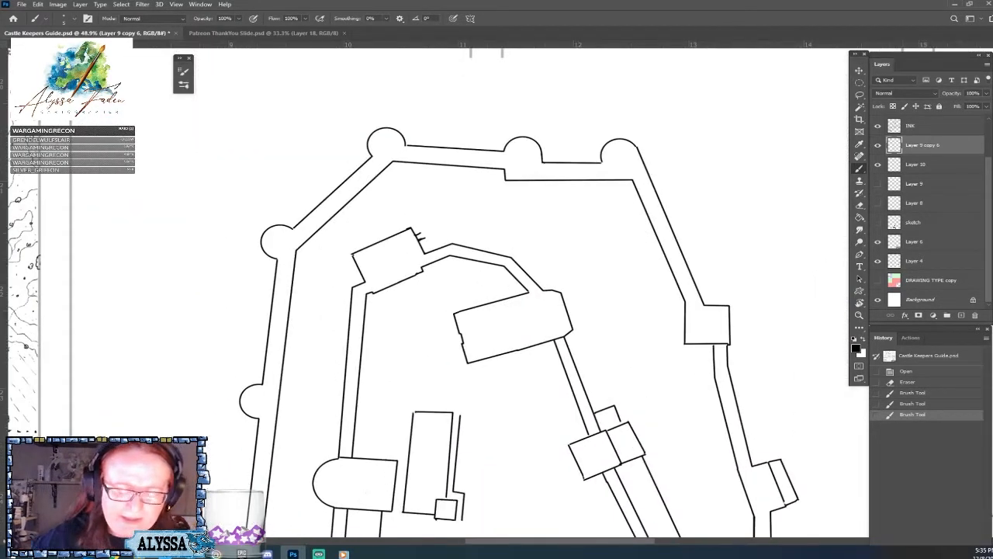
mouse_move(424, 234)
mouse_down()
mouse_move(435, 234)
mouse_move(411, 238)
mouse_move(334, 291)
mouse_up()
scroll(442, 234, down, 7)
scroll(333, 291, down, 1)
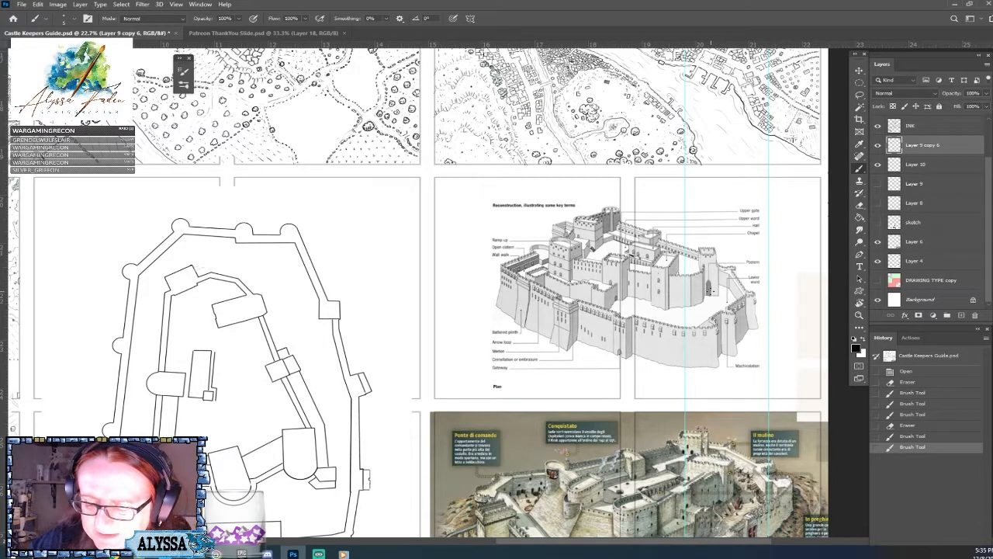
Sketch short brush strokes over the ward walls of the labelled reconstruction drawing, checking them against the castle plan.
mouse_move(661, 263)
mouse_down()
mouse_move(677, 265)
mouse_move(632, 257)
mouse_move(668, 266)
mouse_up()
scroll(714, 393, up, 2)
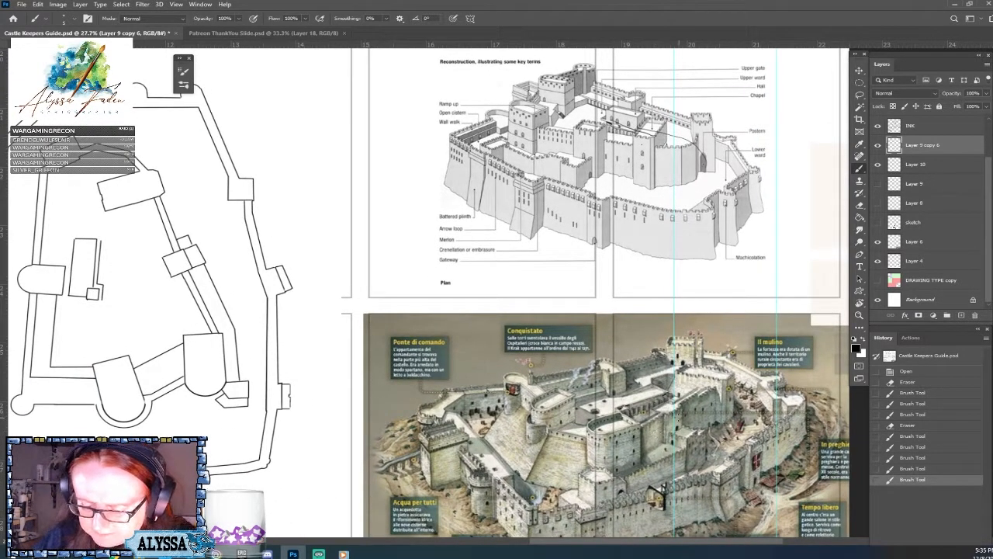
mouse_move(637, 408)
mouse_down()
mouse_move(626, 411)
mouse_move(693, 392)
mouse_move(665, 389)
mouse_move(672, 386)
mouse_move(667, 411)
mouse_move(756, 455)
mouse_up()
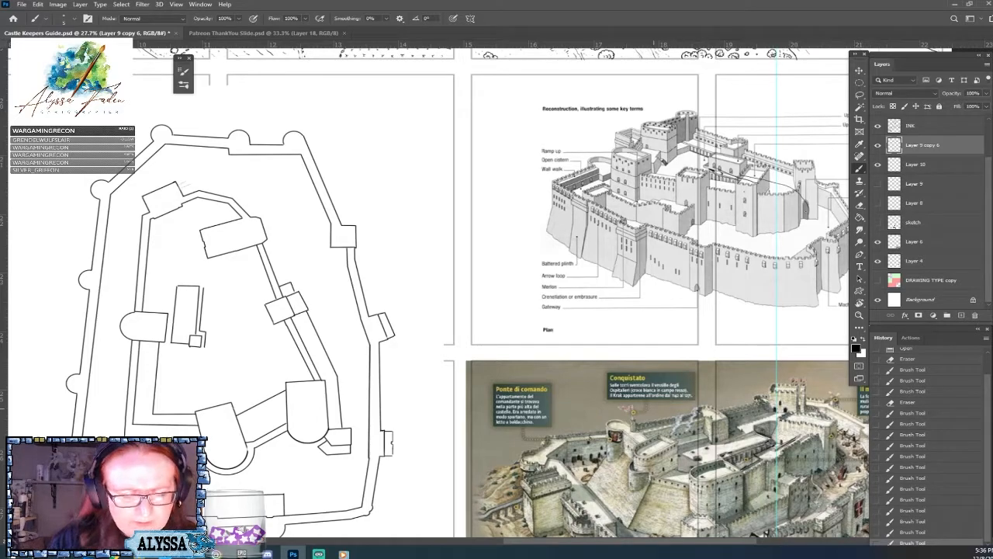
drag(654, 295, 575, 256)
drag(631, 391, 655, 408)
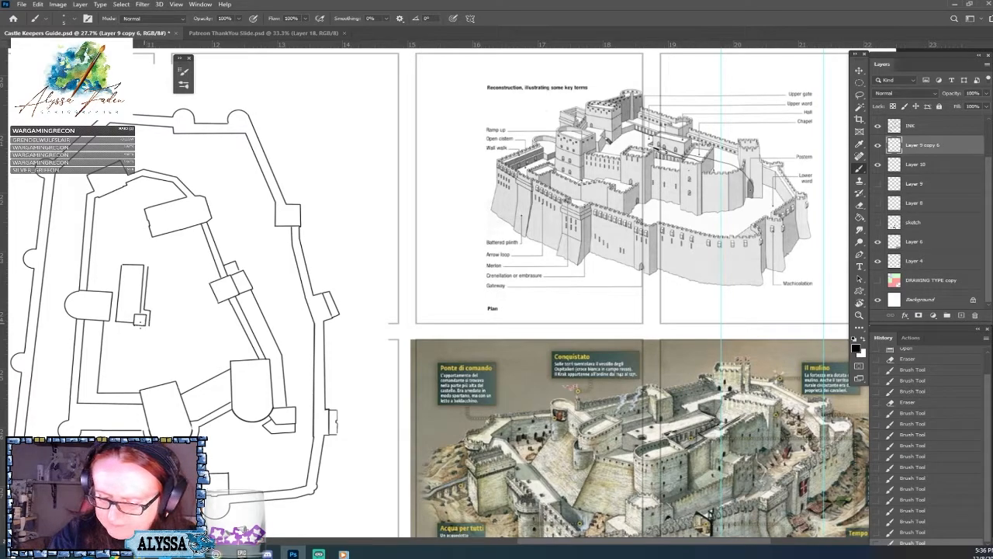
drag(139, 326, 257, 368)
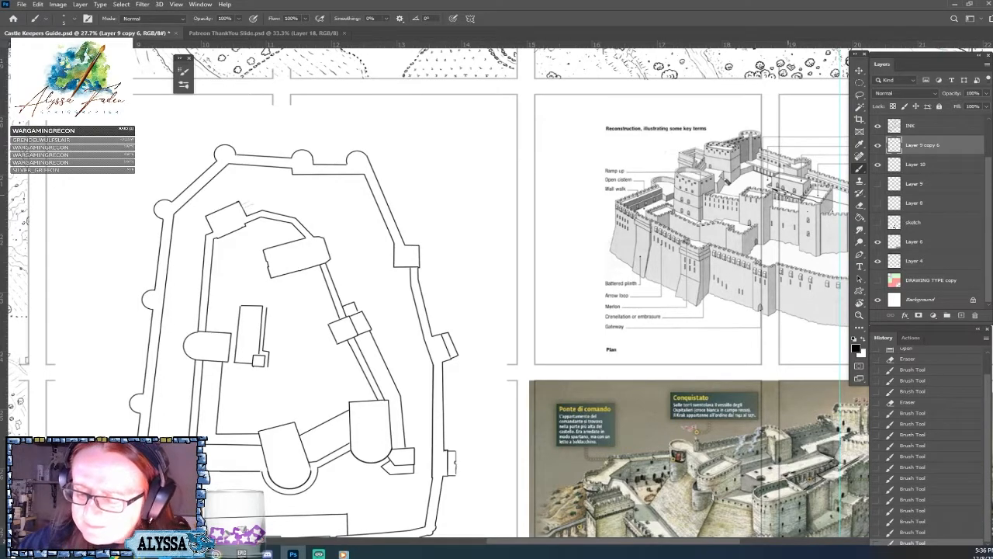
drag(789, 194, 683, 200)
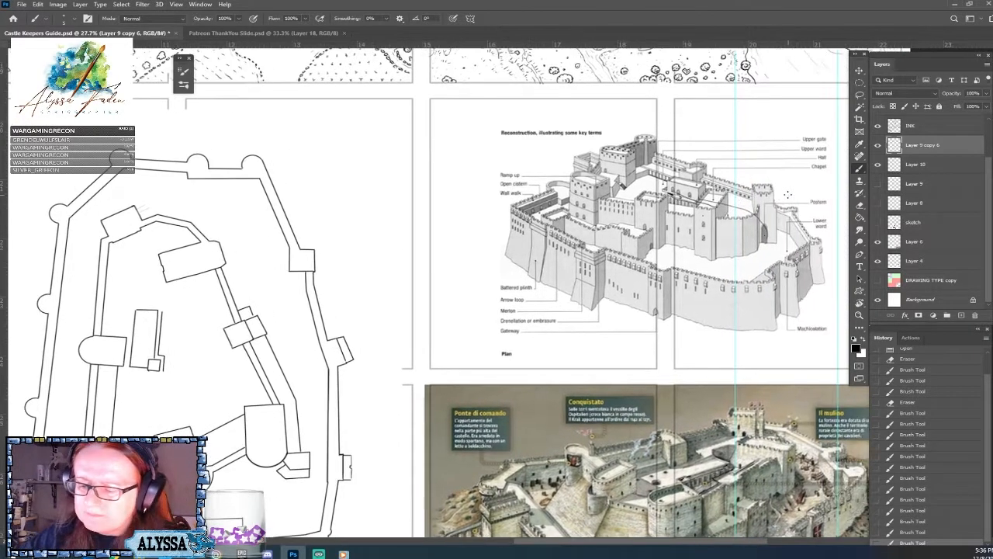
click(674, 196)
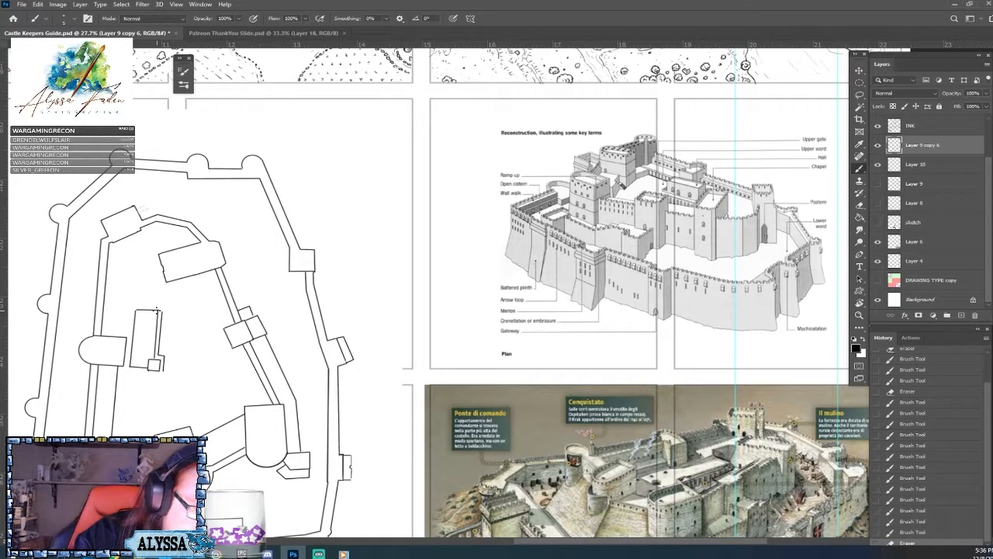
Brush in the north-east corner of the narrow building inside the inner ward, then try erasing it and undo the erasure.
drag(157, 311, 161, 314)
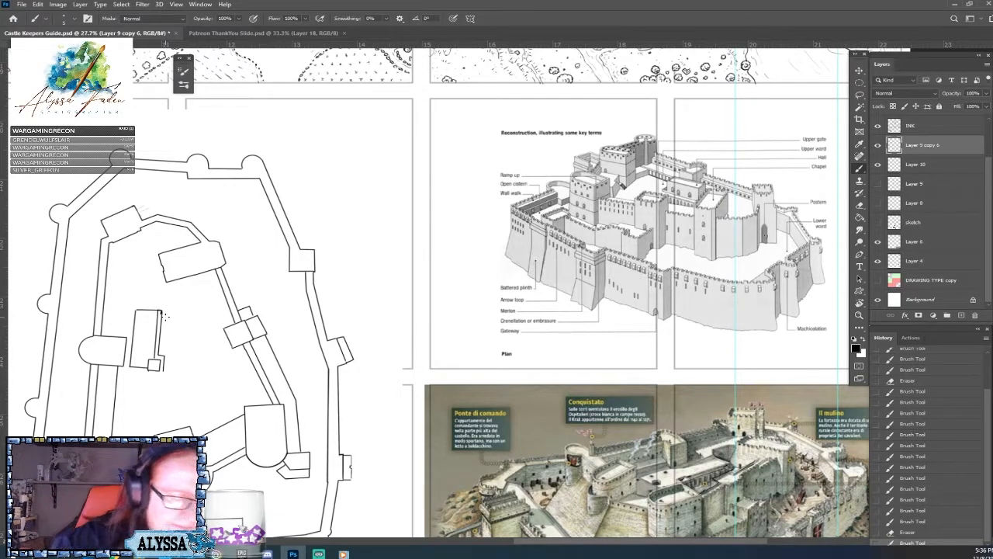
drag(375, 223, 686, 213)
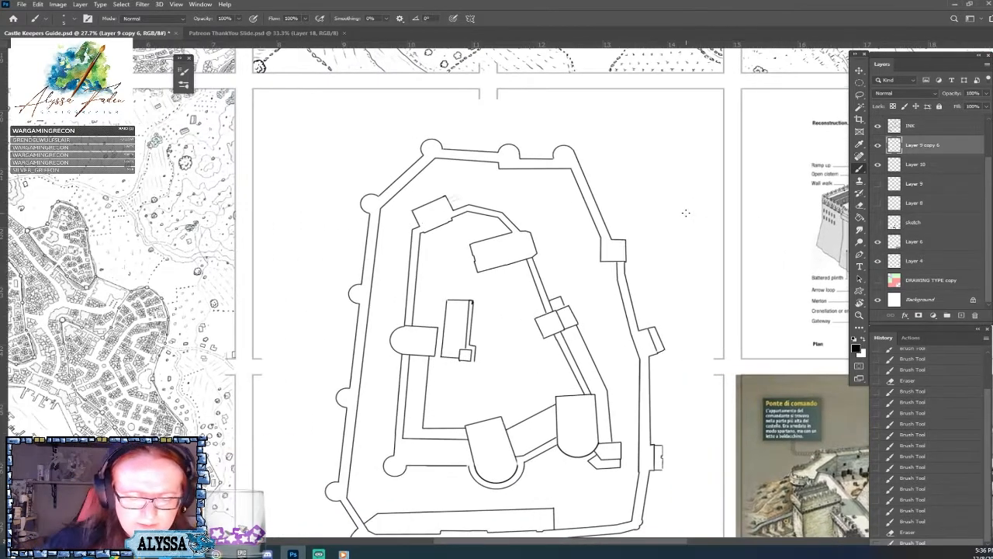
drag(472, 305, 467, 325)
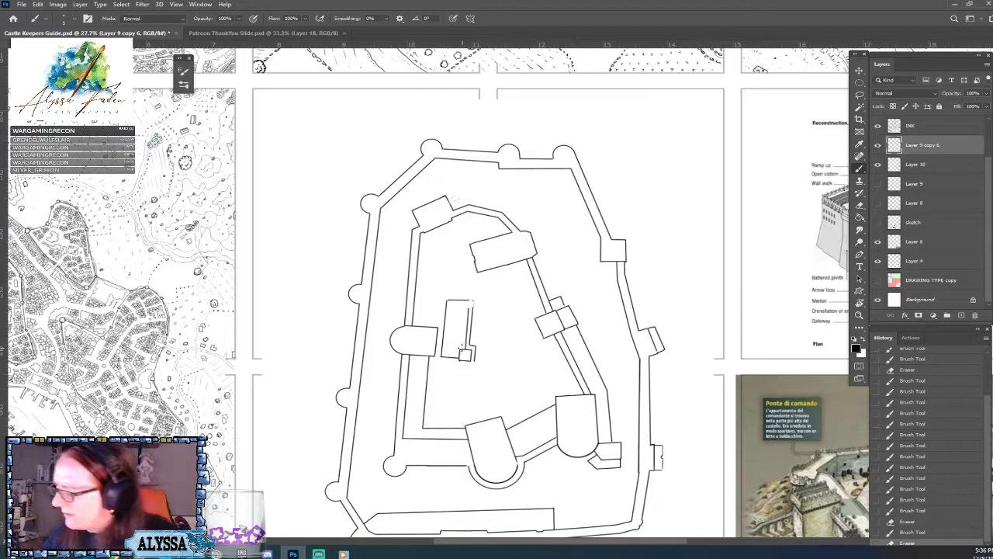
key(ctrl+z)
Erase the excess ink at the narrow building's north-east corner and touch up the joining line with the brush.
scroll(462, 347, up, 5)
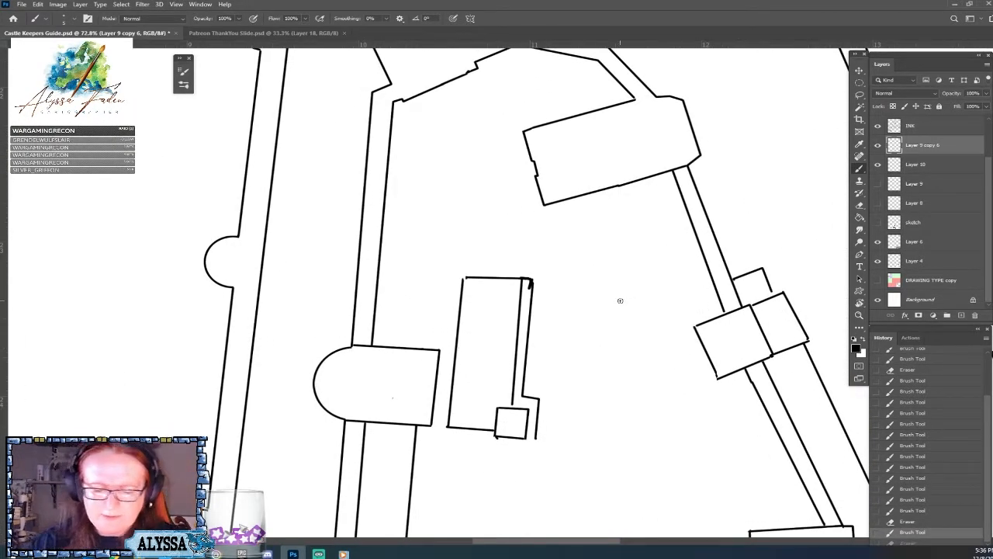
drag(528, 294, 529, 314)
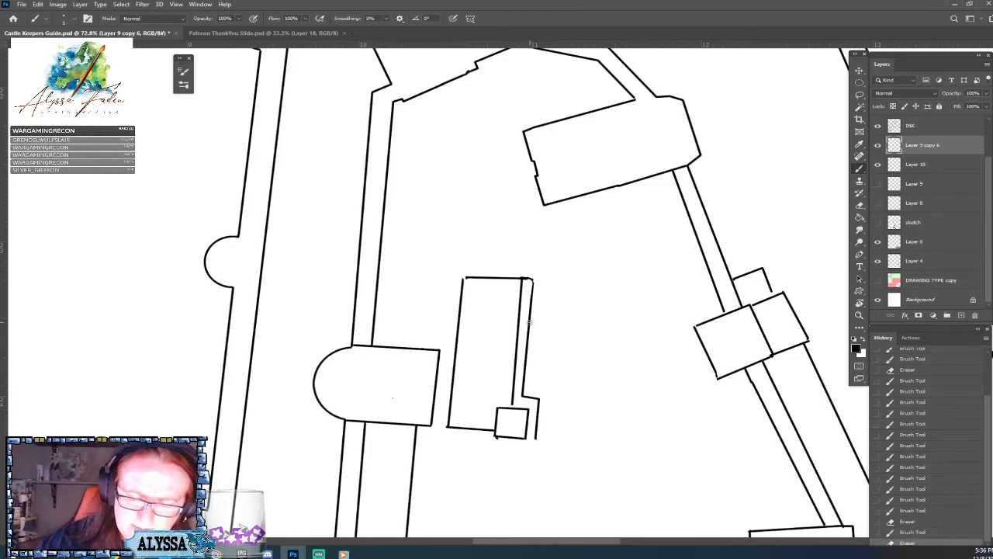
drag(528, 272, 527, 302)
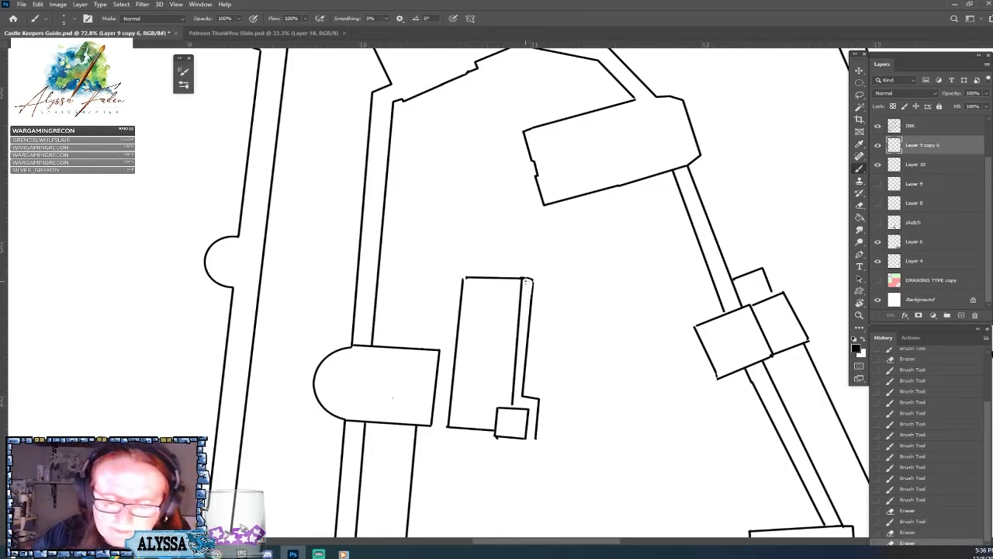
click(525, 279)
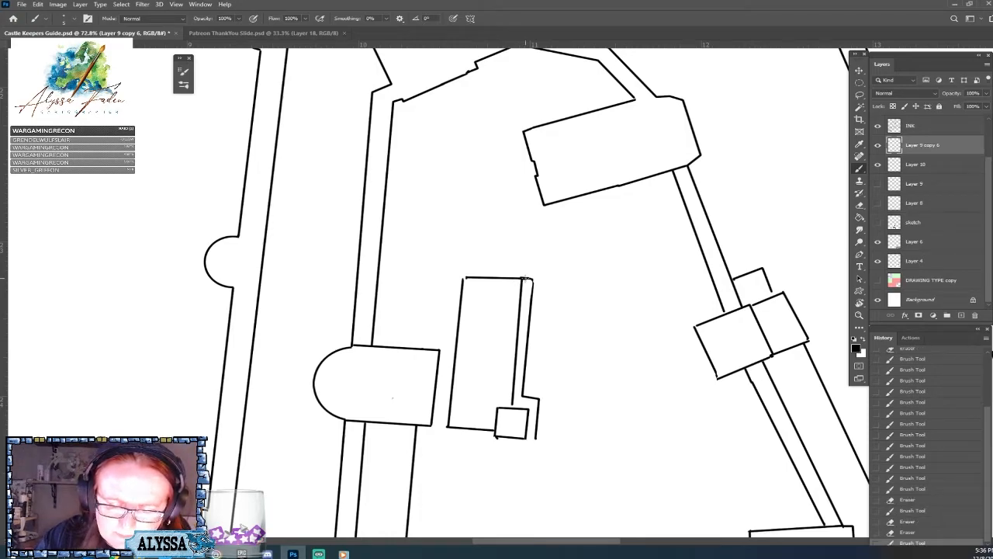
Touch up the narrow building's two northern corners with the brush and erase the excess ink around them.
drag(525, 278, 532, 280)
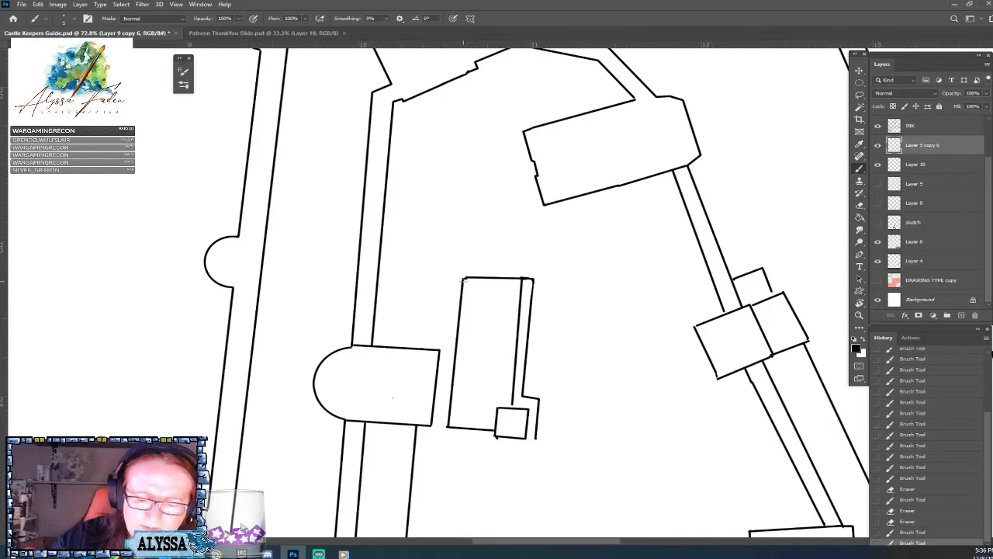
click(464, 279)
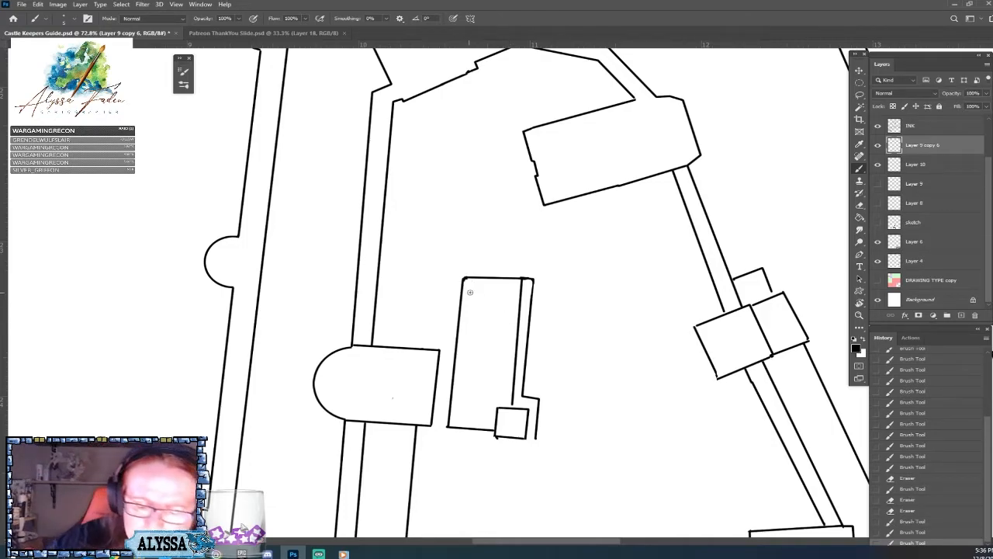
click(468, 284)
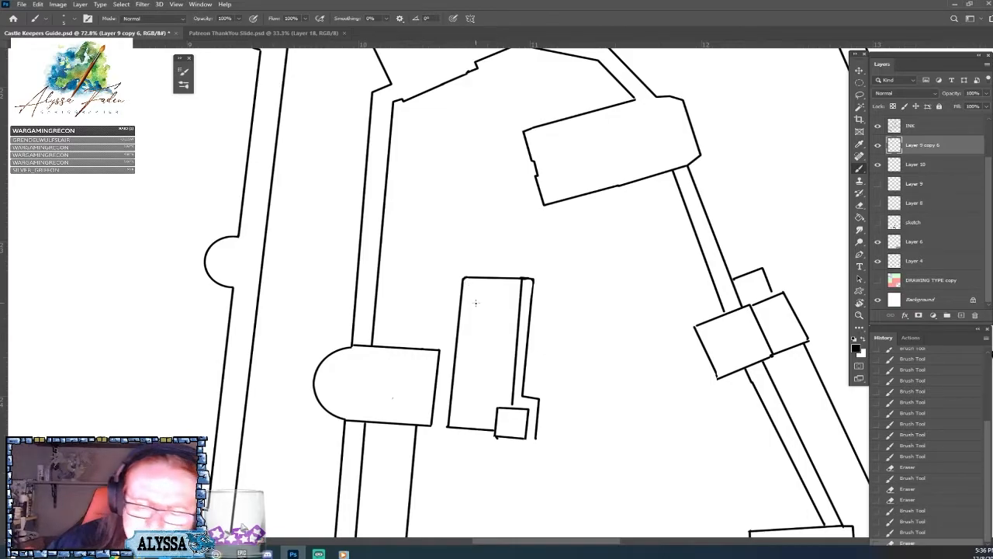
scroll(476, 302, down, 4)
scroll(476, 303, up, 3)
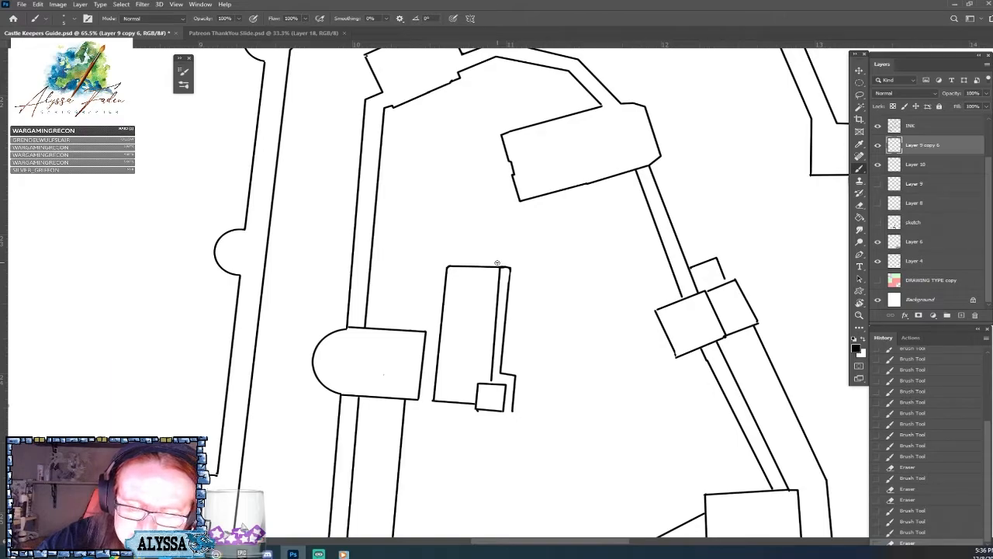
drag(505, 266, 512, 267)
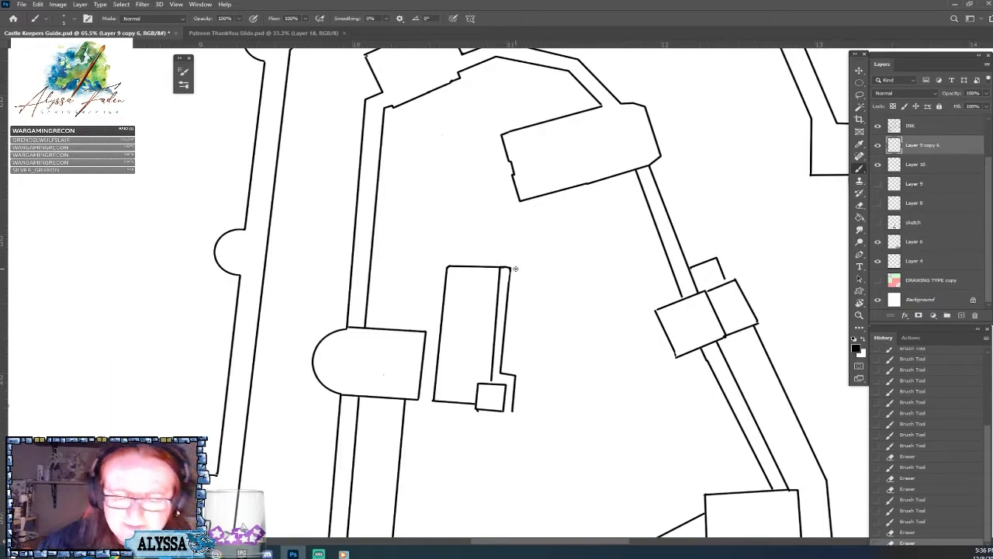
scroll(515, 268, down, 5)
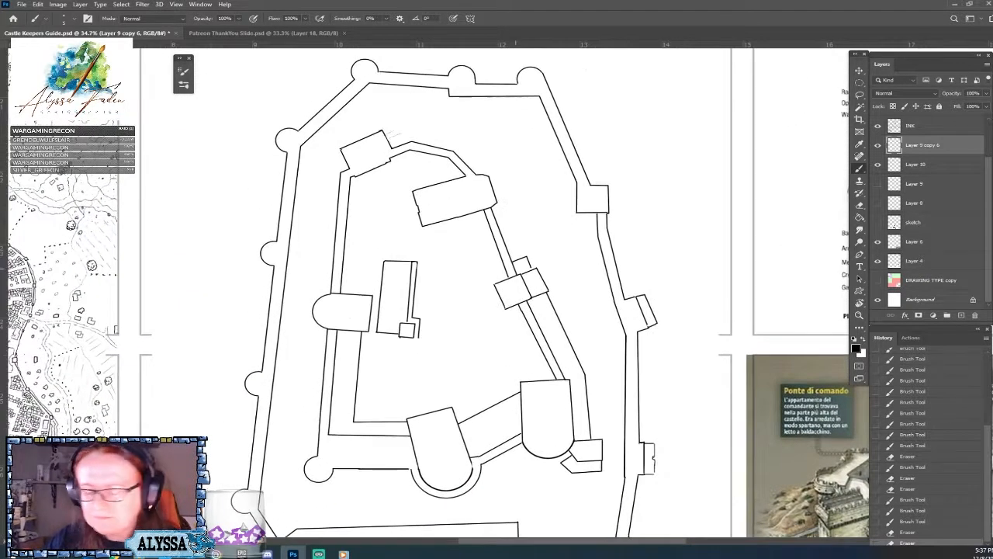
Compare the plan with both castle references, brush a short mark on the painted castle, and touch up the northern hall's south-west corner.
scroll(515, 268, down, 2)
scroll(514, 268, right, 4)
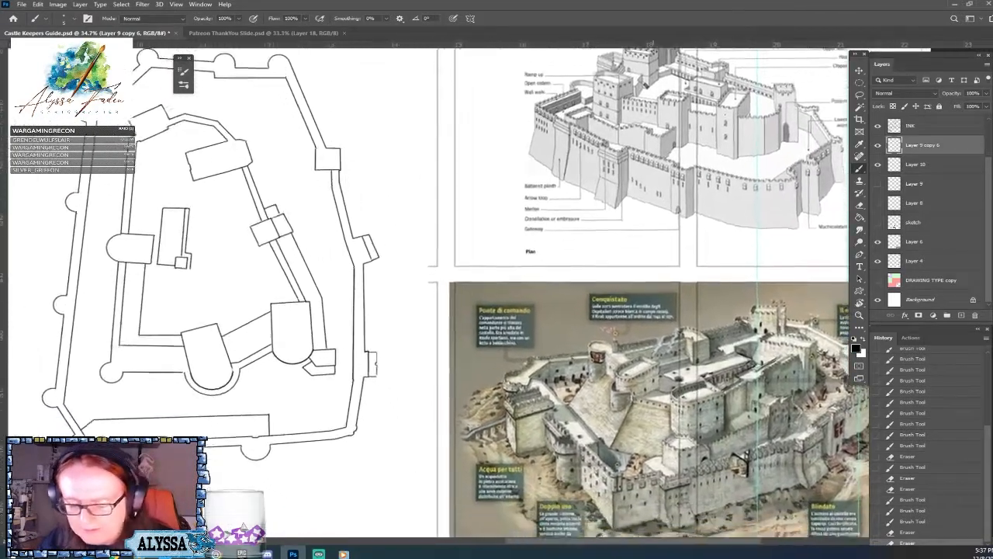
scroll(515, 269, down, 2)
scroll(514, 268, up, 3)
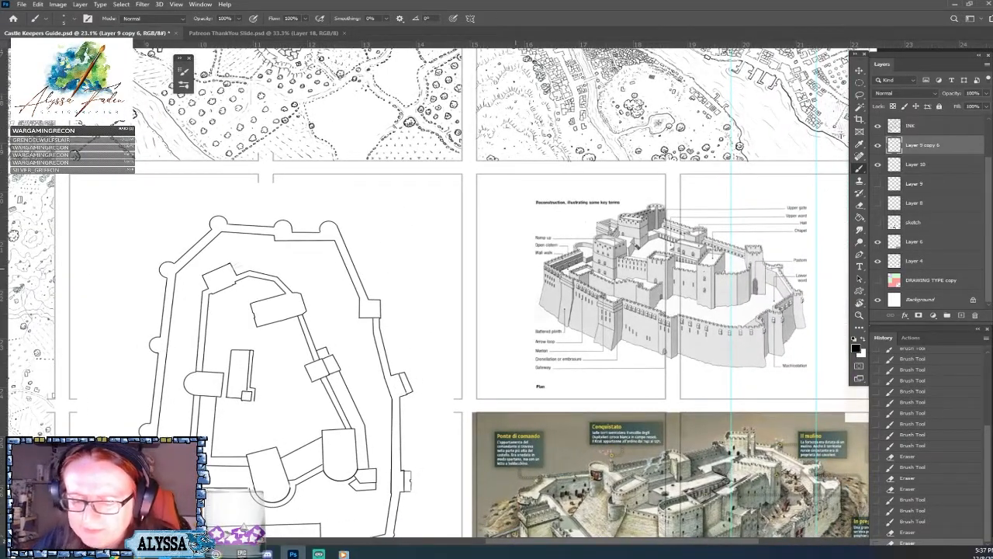
scroll(693, 252, down, 1)
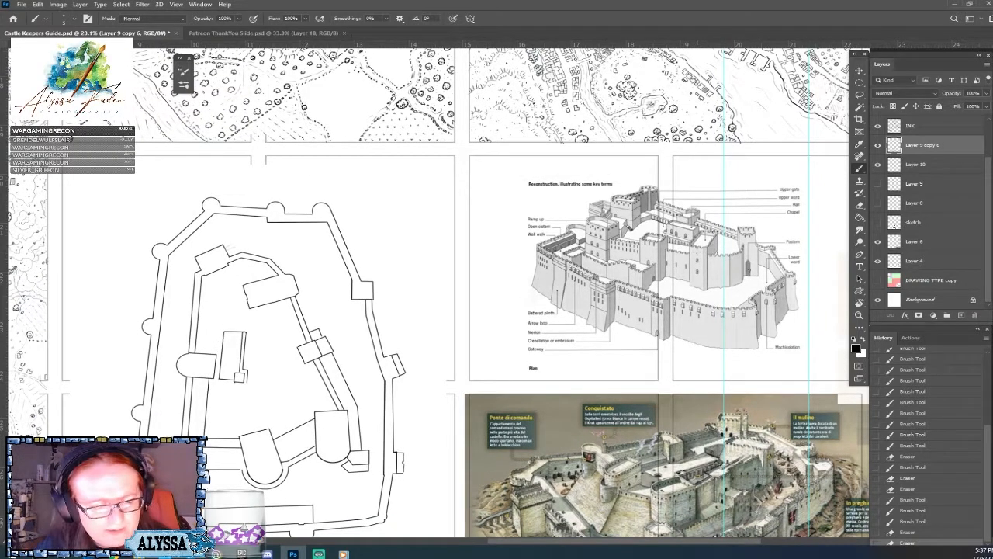
scroll(696, 252, down, 3)
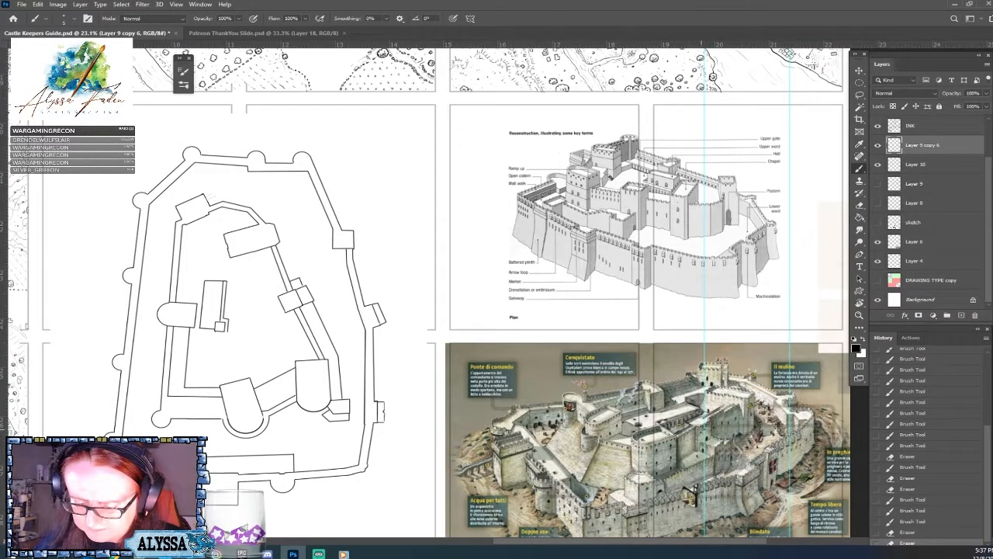
drag(705, 412, 677, 424)
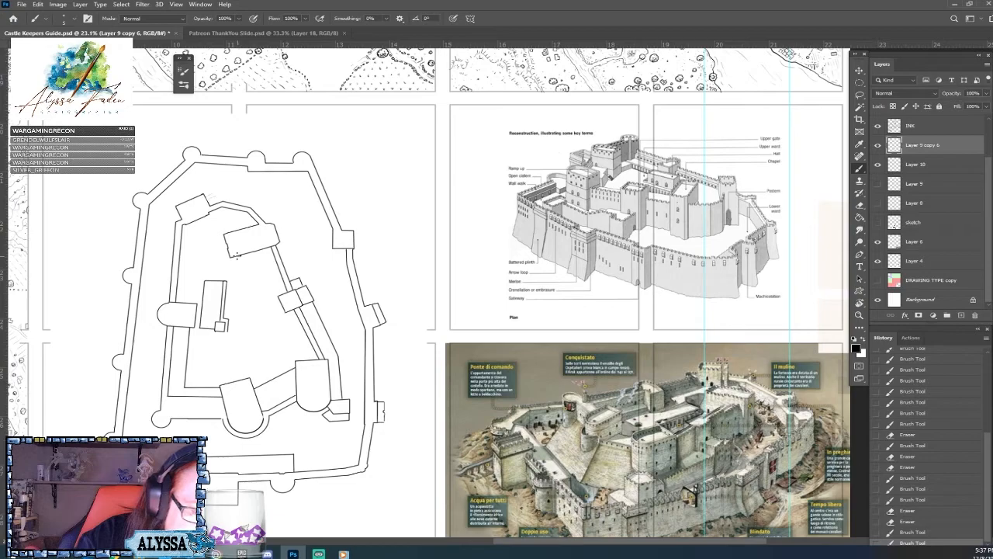
drag(237, 254, 232, 257)
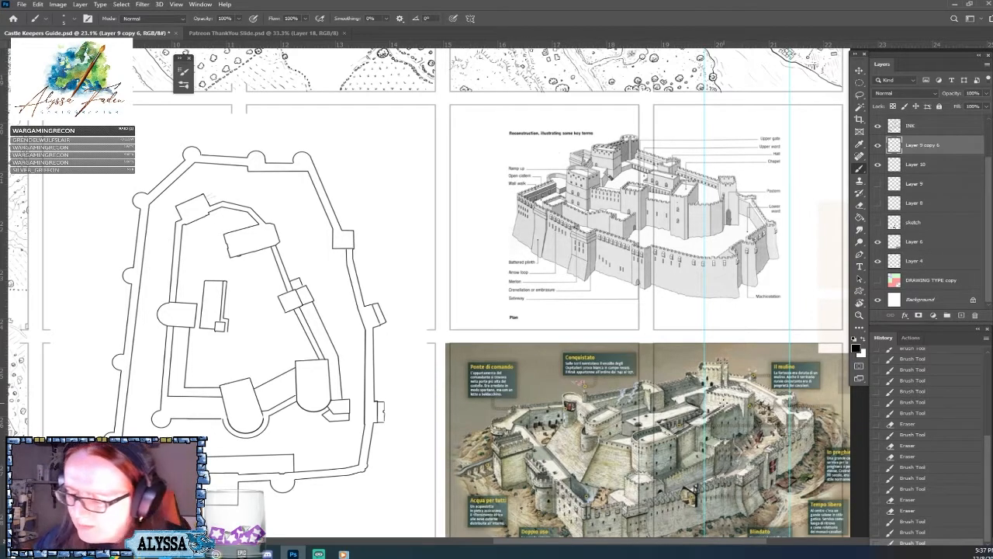
Preview Layer 9 and Layer 8 by toggling their visibility and delete both layers.
click(879, 184)
click(878, 184)
drag(973, 284, 974, 315)
click(878, 202)
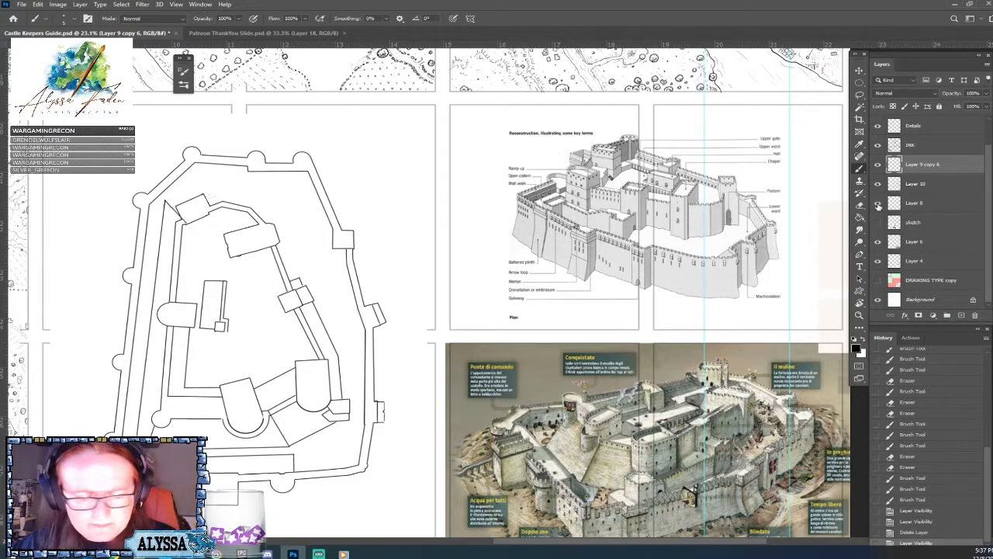
click(878, 203)
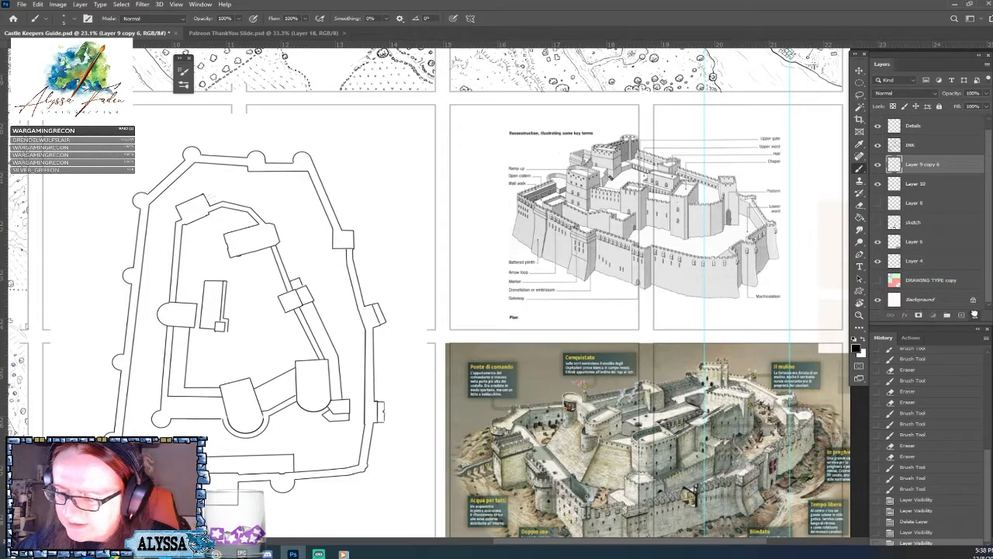
drag(974, 315, 974, 315)
Inspect the contents of the sketch layer, Layer 4 and Layer 6 by toggling their visibility, leaving the sketch layer hidden.
click(879, 222)
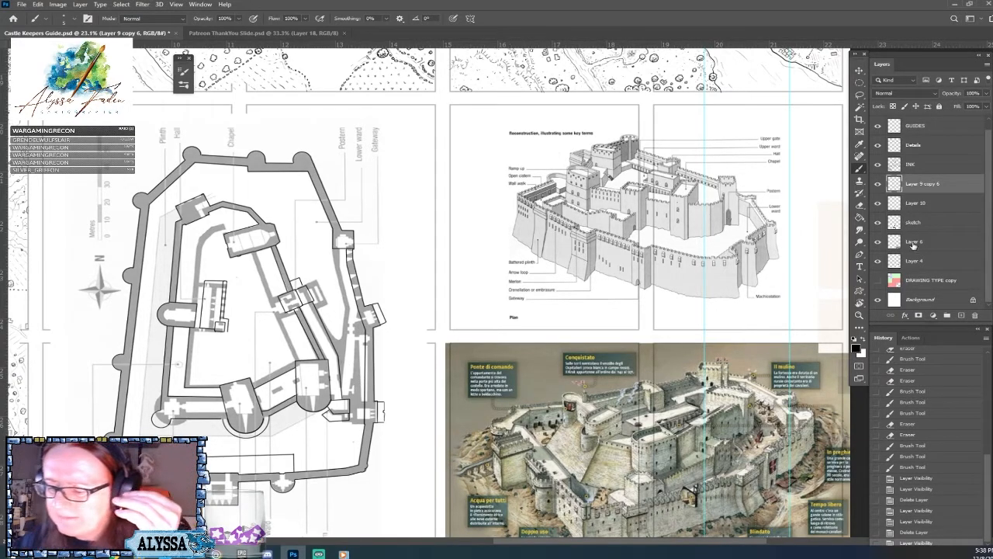
click(878, 260)
click(878, 261)
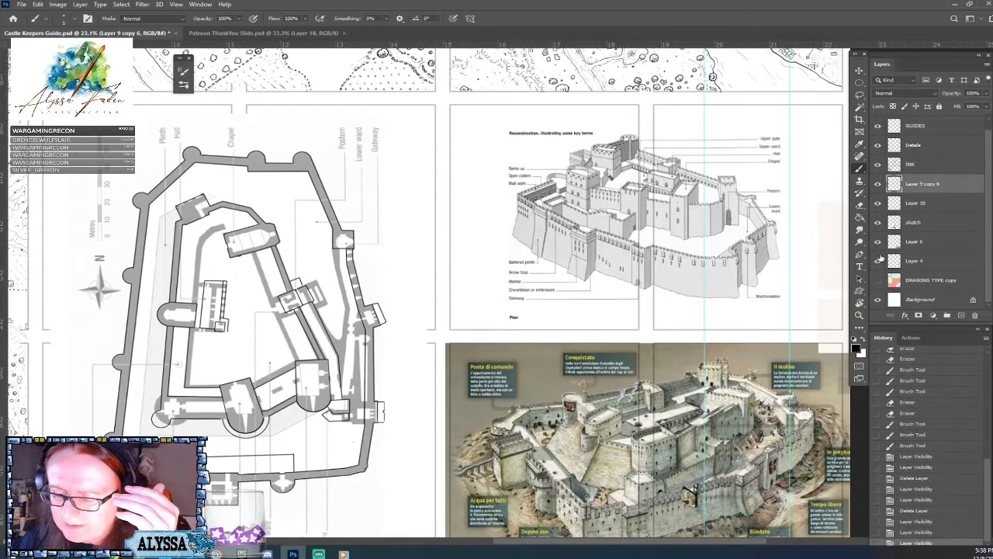
click(878, 241)
click(878, 241)
click(878, 223)
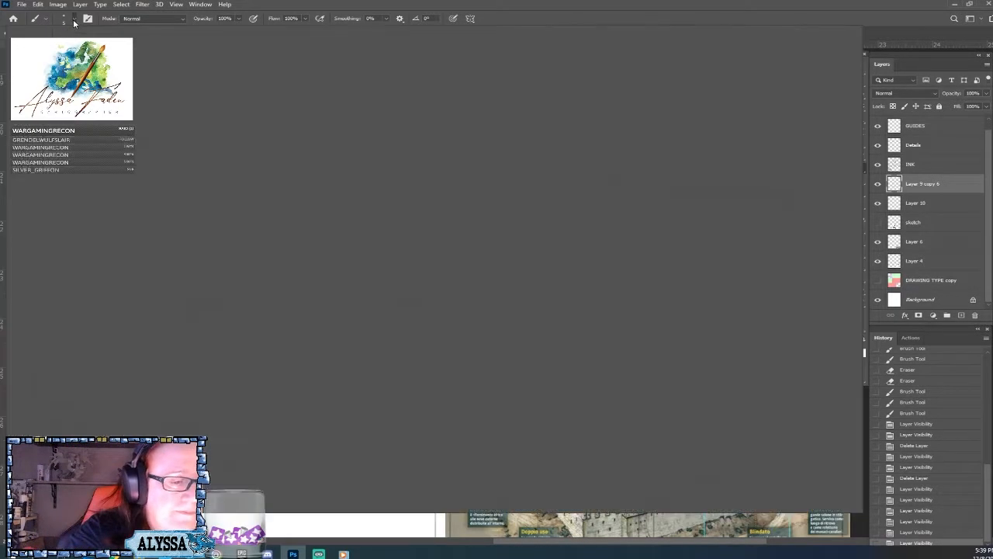
With the Hard Round brush, ink a wall of straight segments from the northern hall's west side to the narrow building's north-west corner.
click(71, 20)
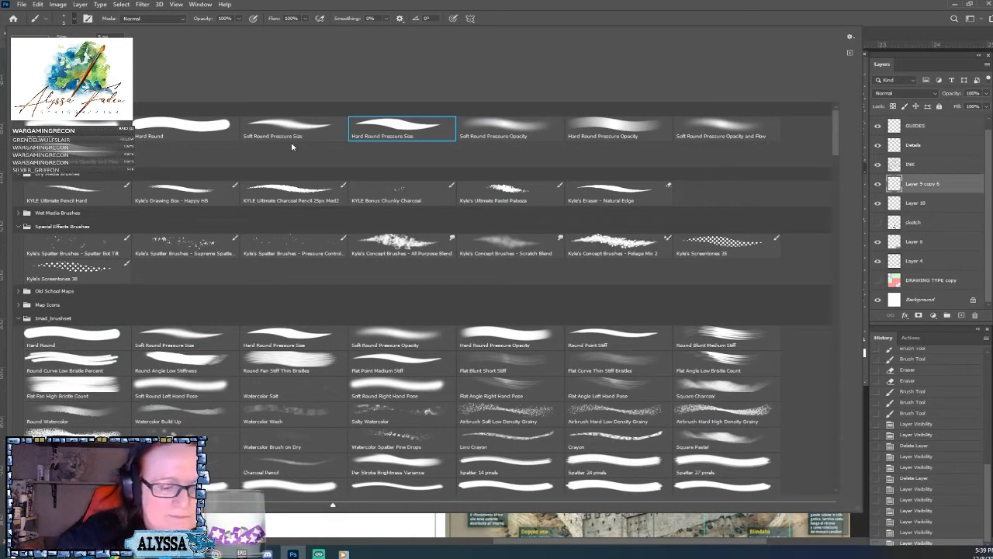
double_click(187, 133)
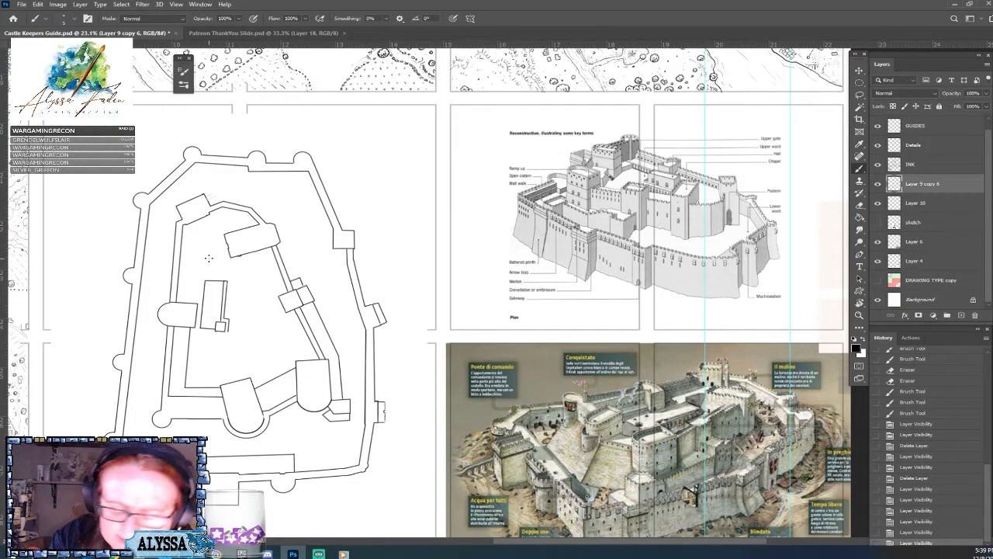
click(224, 232)
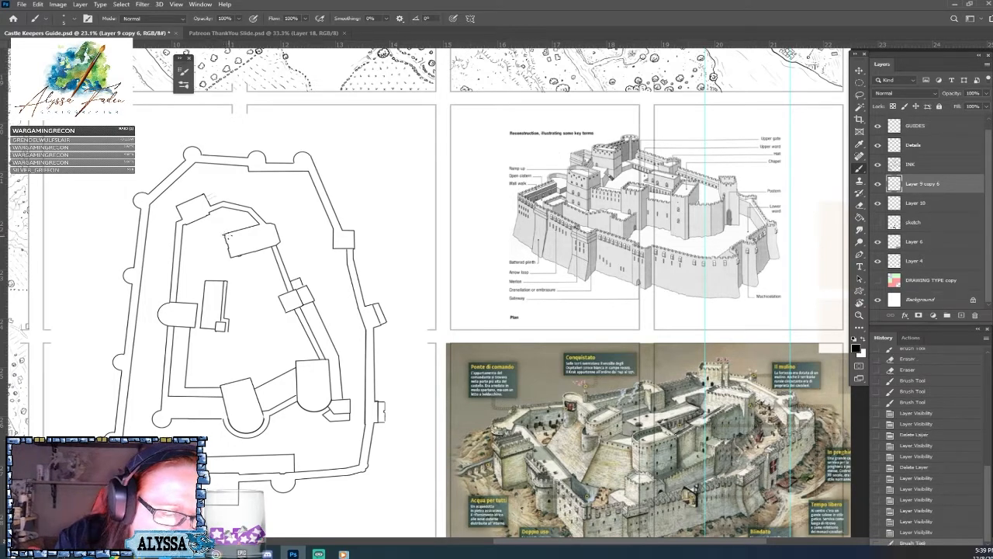
shift+click(197, 240)
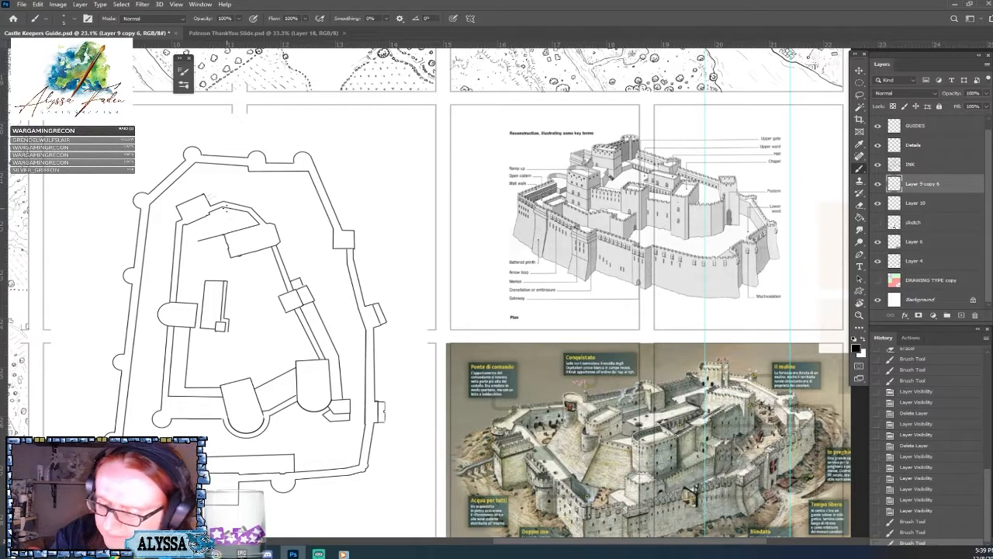
shift+click(195, 268)
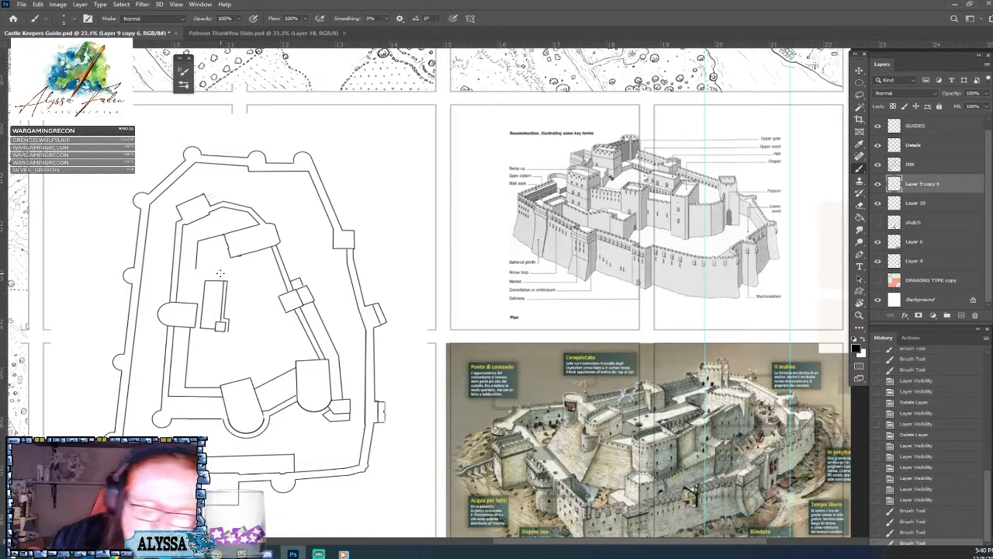
shift+click(205, 280)
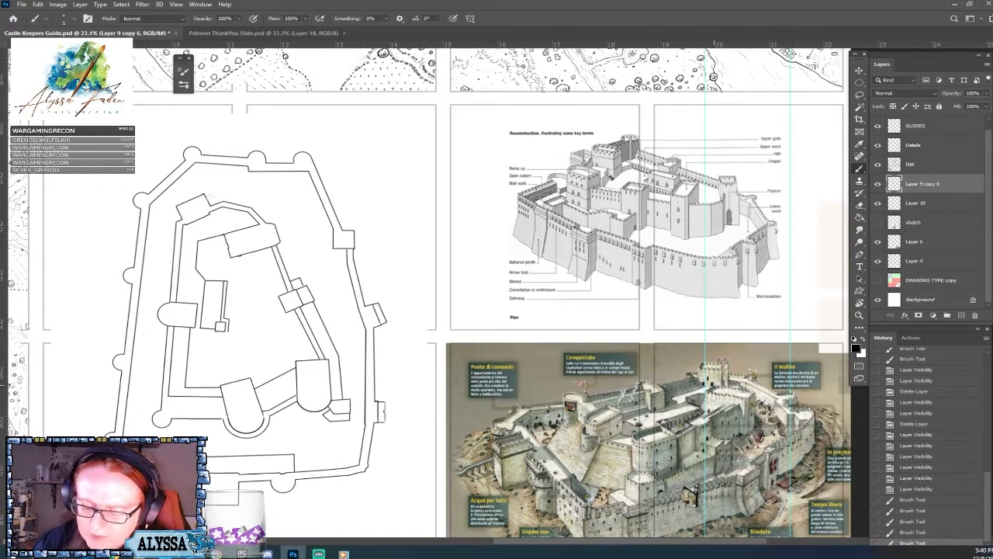
Trace the edges of the inner courtyard and its adjoining roofs on the painted castle with brush strokes.
scroll(768, 435, up, 3)
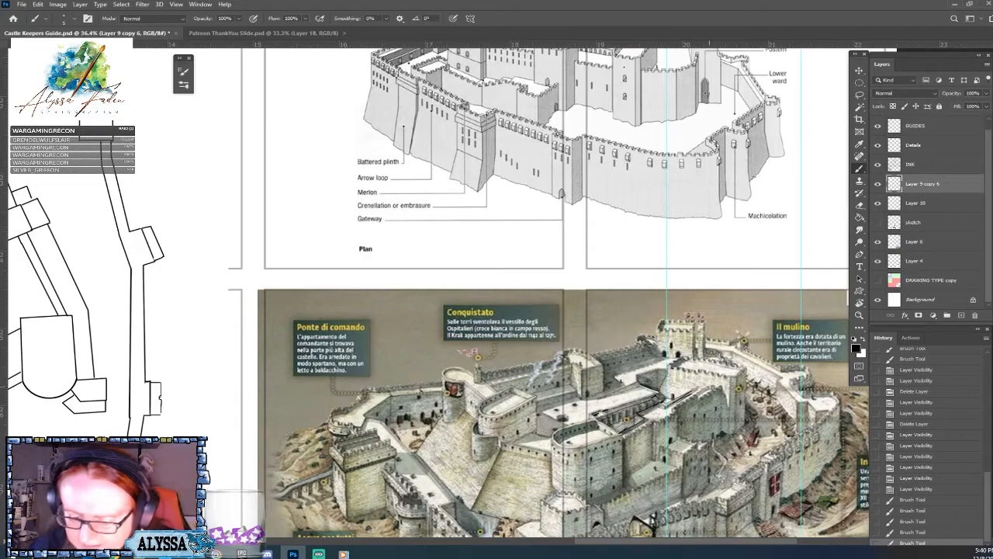
mouse_move(669, 368)
mouse_down()
mouse_move(638, 373)
mouse_move(635, 381)
mouse_move(648, 383)
mouse_up()
drag(599, 413, 655, 397)
drag(609, 411, 649, 398)
scroll(661, 409, down, 4)
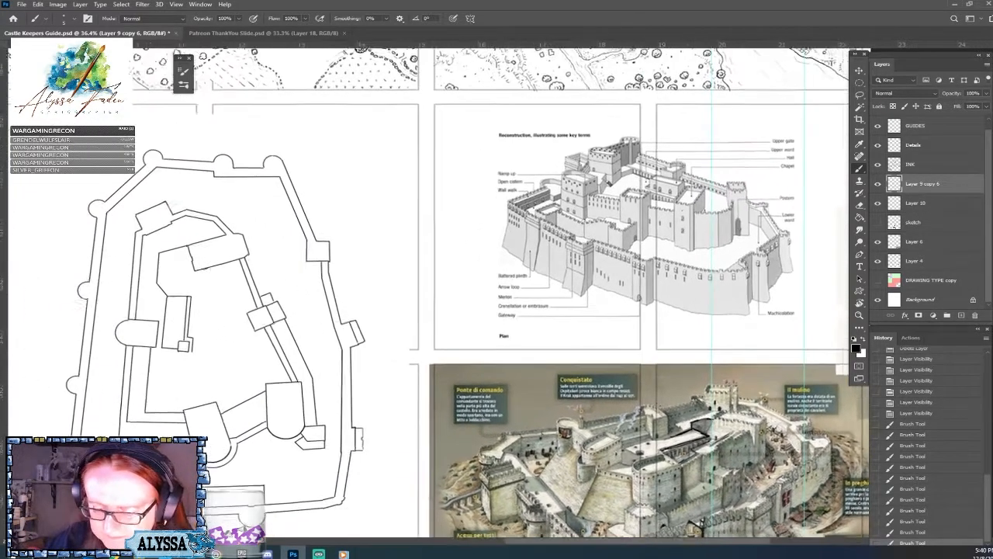
drag(661, 409, 624, 349)
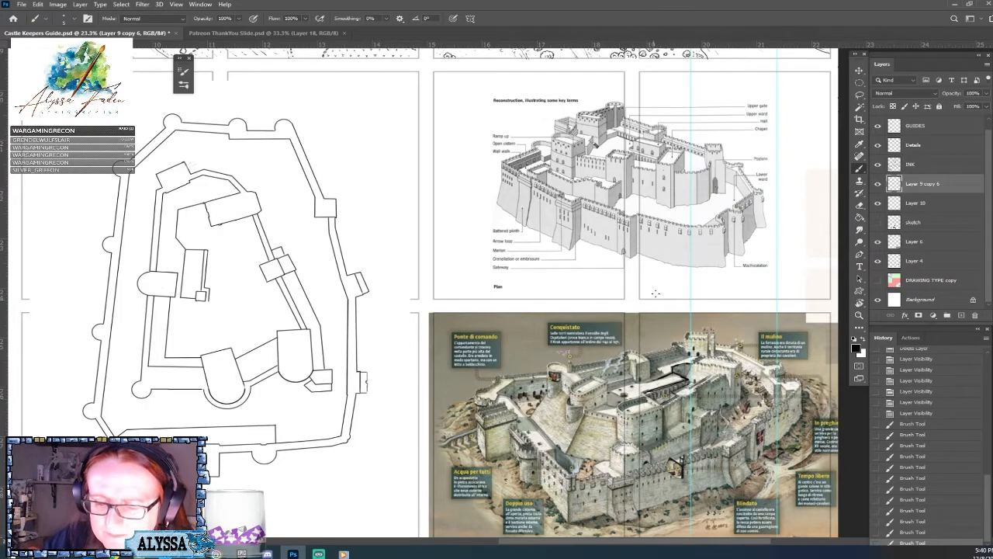
Circle the dark round opening on the painted castle's inner terrace, then undo the last stroke.
scroll(643, 404, up, 7)
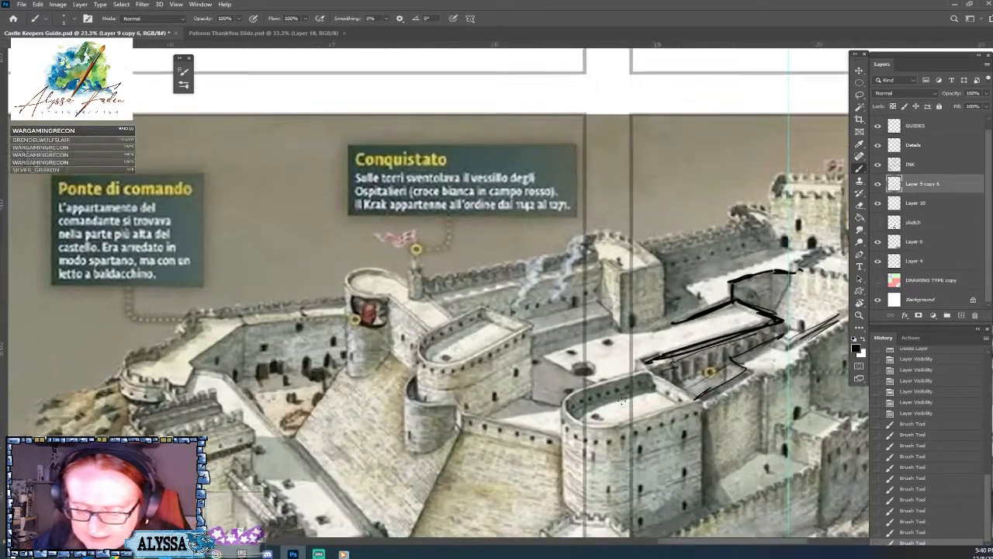
mouse_move(576, 340)
mouse_down()
mouse_move(613, 379)
mouse_move(570, 339)
mouse_up()
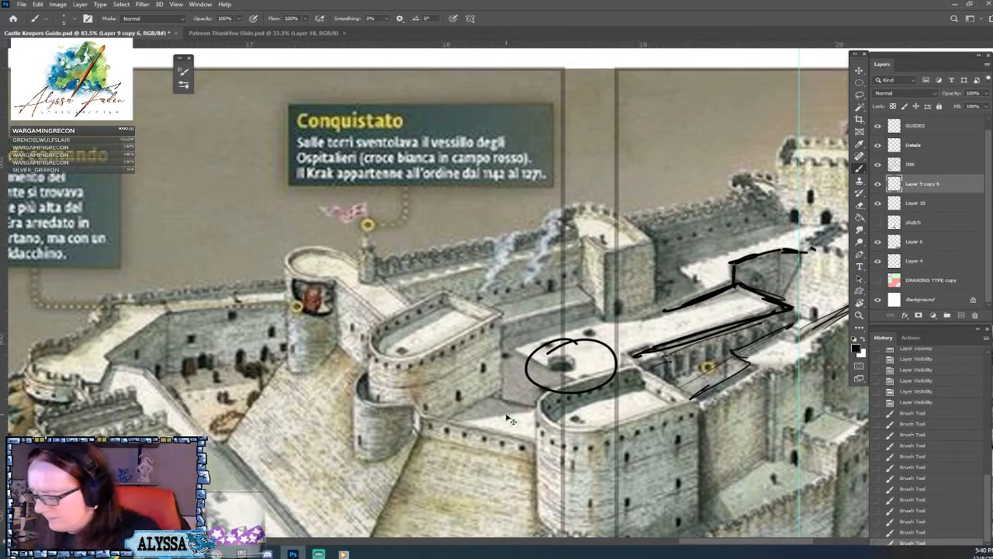
key(ctrl+z)
scroll(507, 419, down, 1)
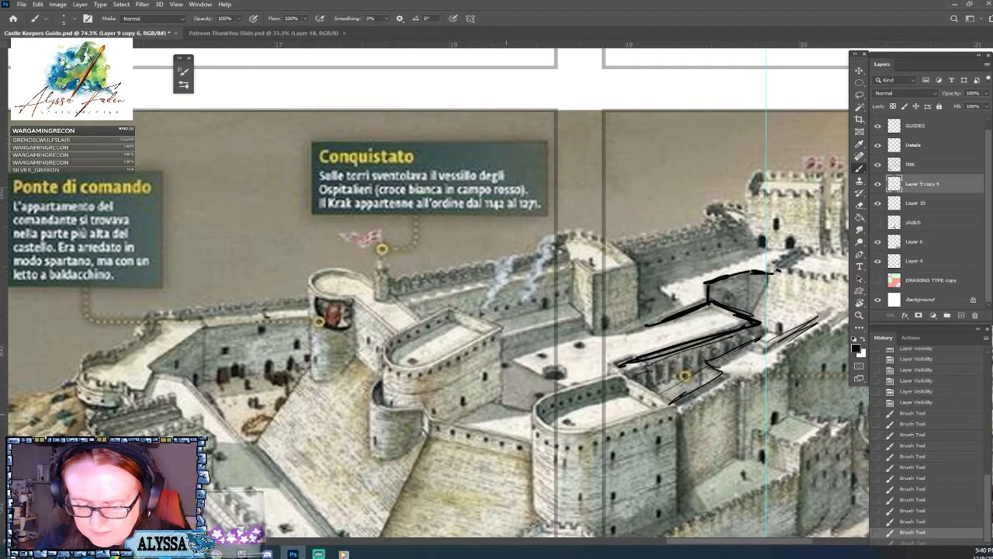
scroll(741, 398, down, 6)
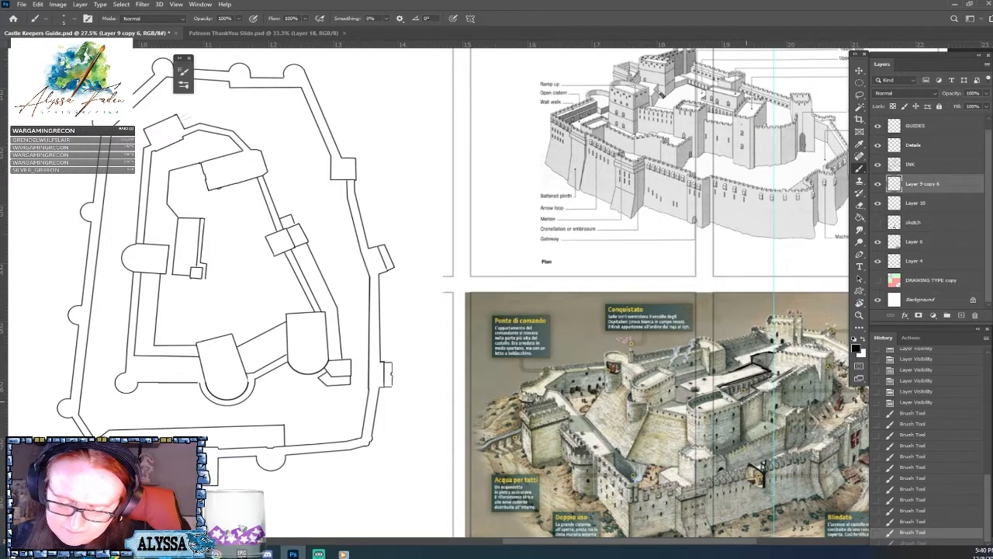
Brush a short mark along the painted castle's inner terrace and a curved stroke across the upper ward of the reconstruction drawing.
mouse_move(671, 403)
mouse_down()
mouse_move(687, 398)
mouse_move(668, 403)
mouse_move(686, 415)
mouse_up()
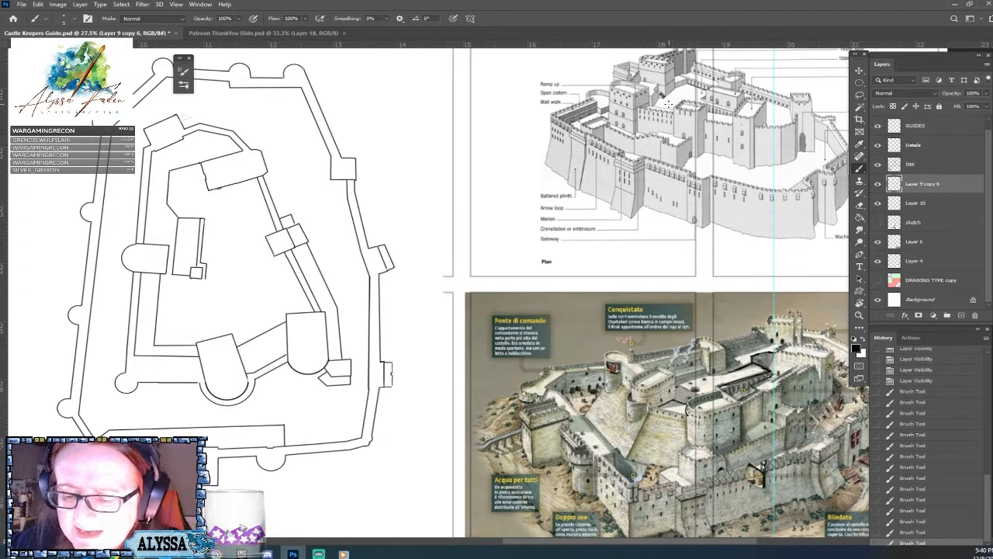
drag(667, 103, 678, 94)
drag(643, 65, 665, 139)
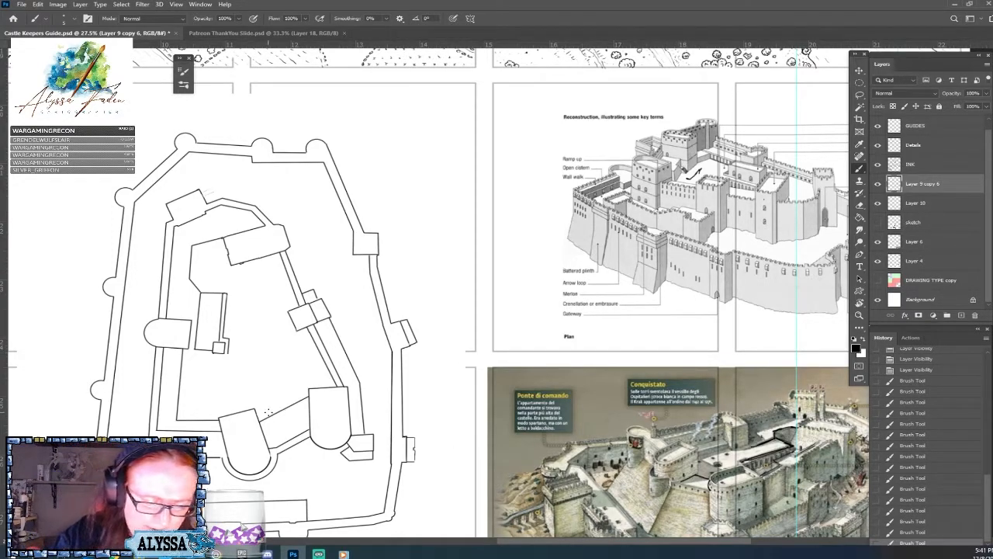
Ink a short wall stub beside the southern round-ended tower's north-east corner and clean up where the connecting wall meets the tower.
scroll(262, 414, up, 2)
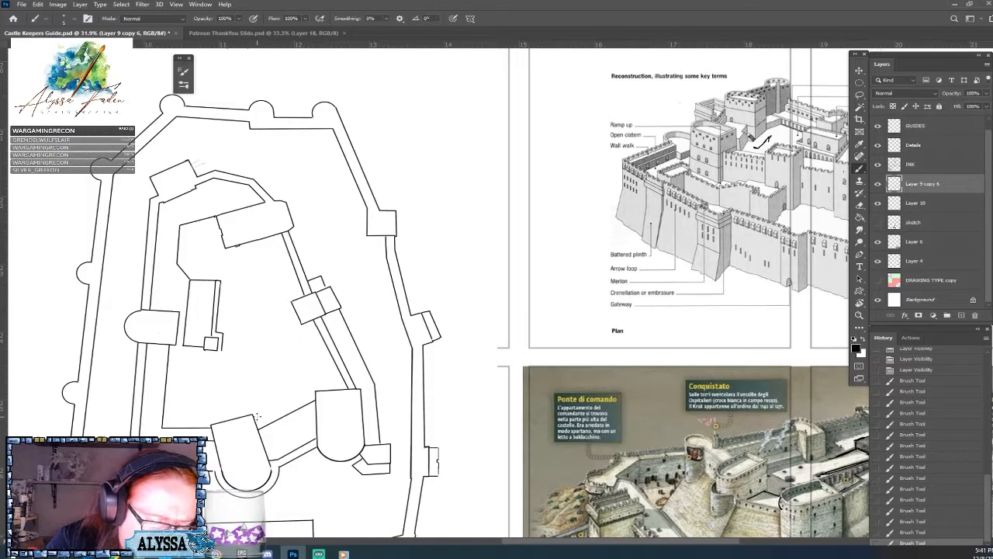
shift+click(259, 427)
shift+click(270, 430)
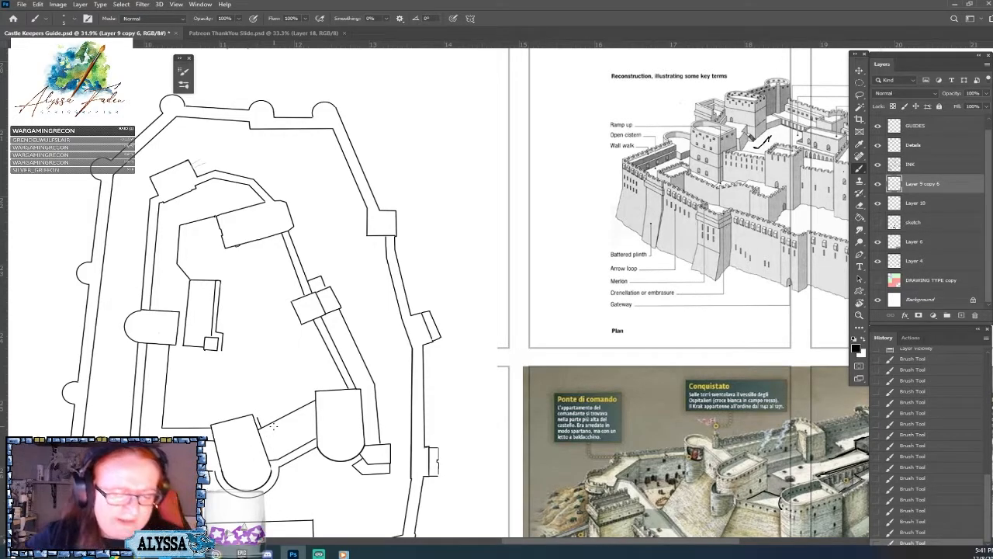
scroll(274, 426, up, 7)
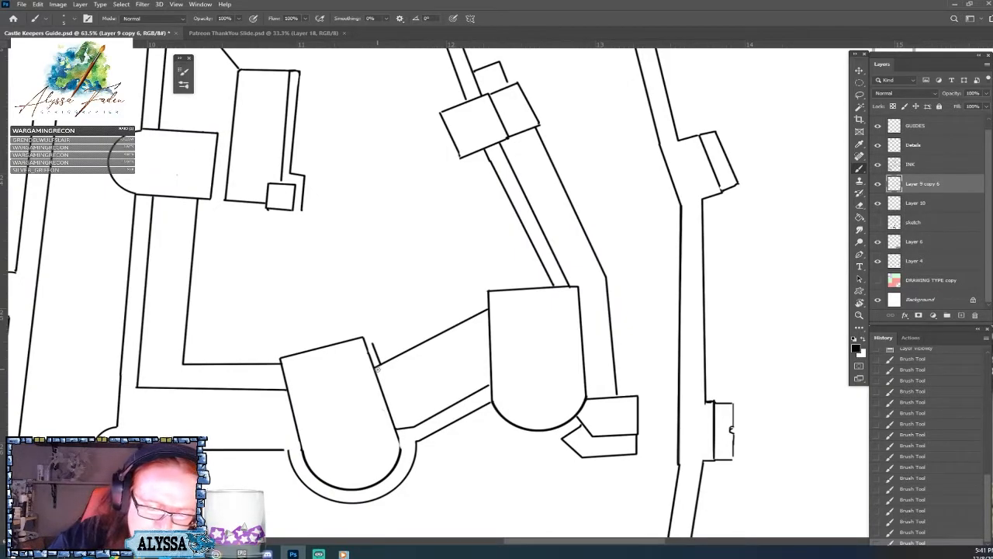
drag(377, 368, 389, 401)
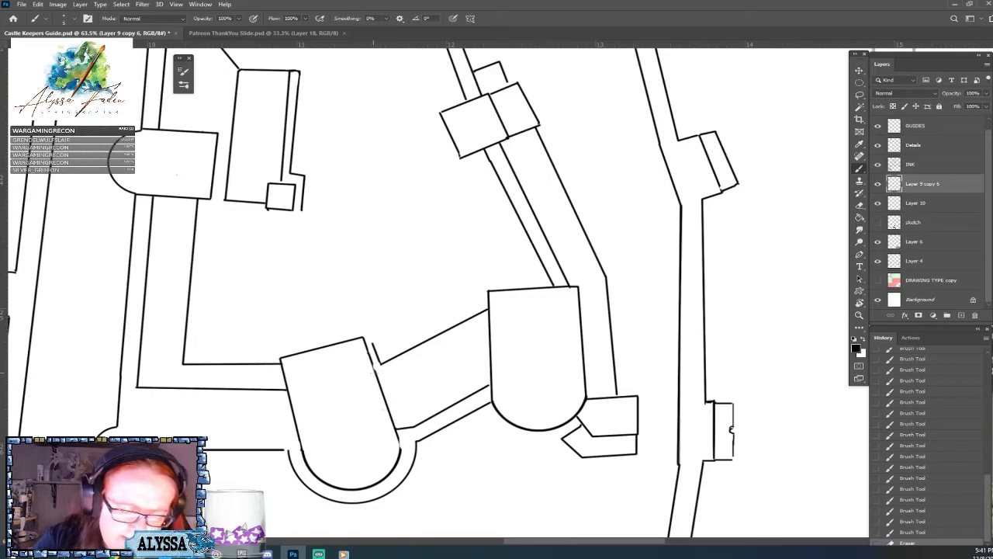
click(378, 373)
shift+click(375, 364)
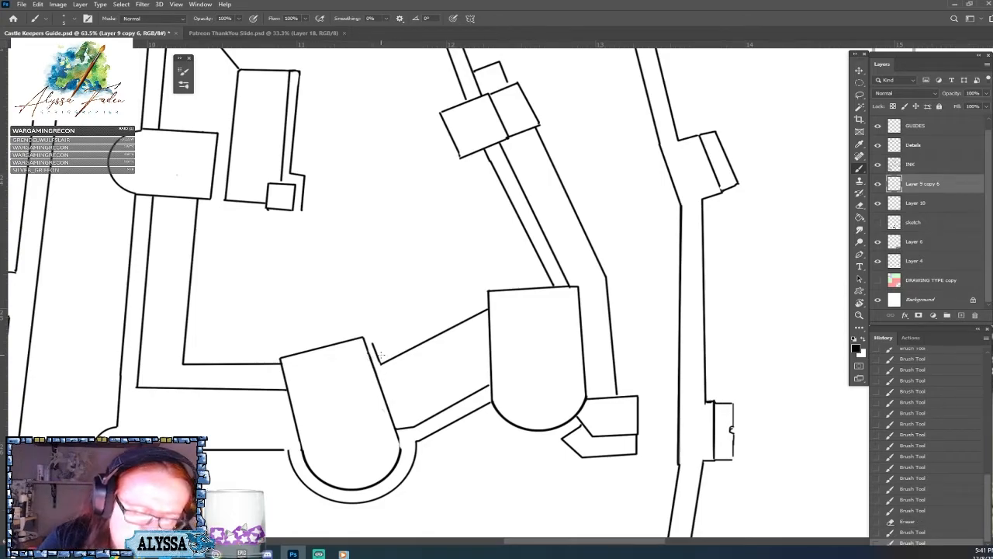
scroll(380, 355, down, 3)
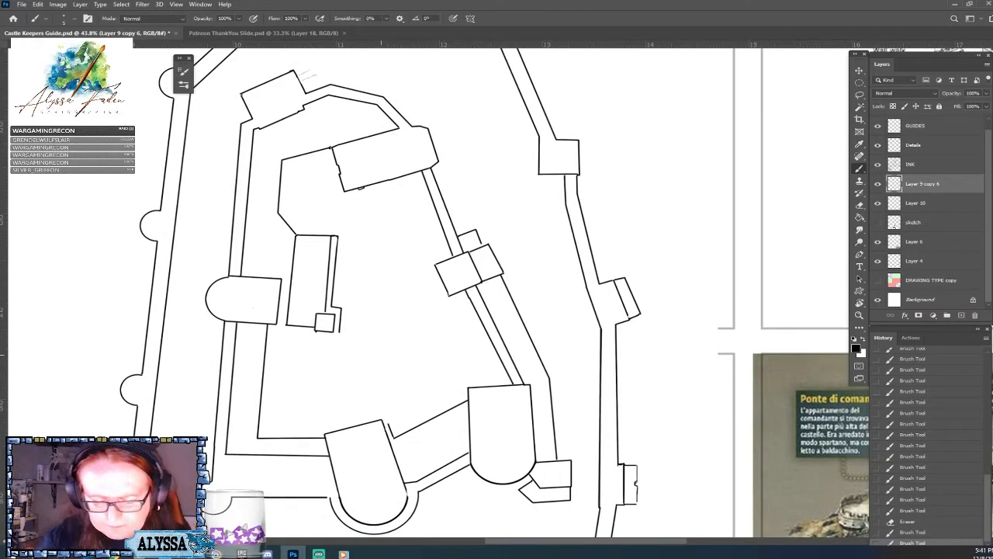
Ink the inner courtyard's angled wall from the northern hall's south side down and across to the narrow building's south end.
scroll(381, 355, down, 4)
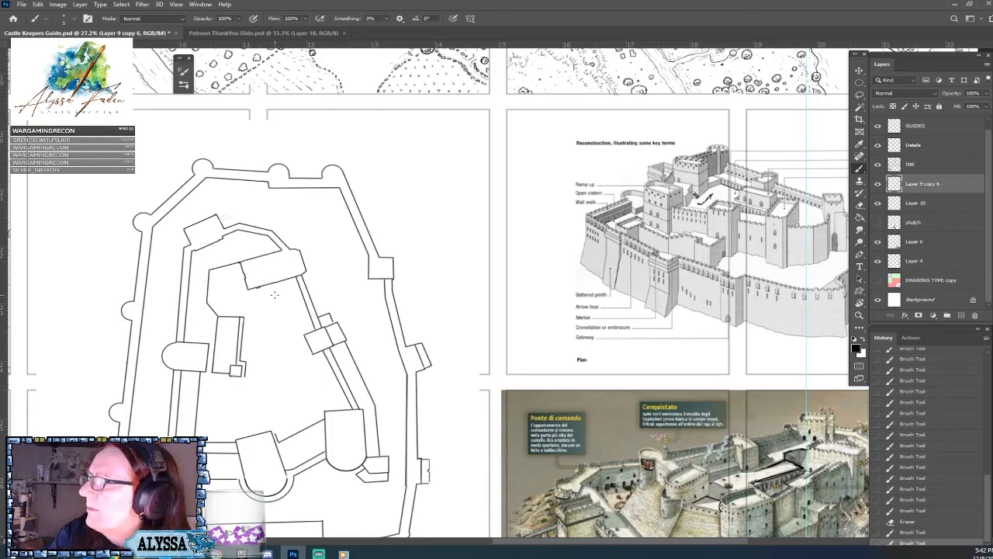
drag(275, 295, 315, 265)
drag(275, 295, 283, 265)
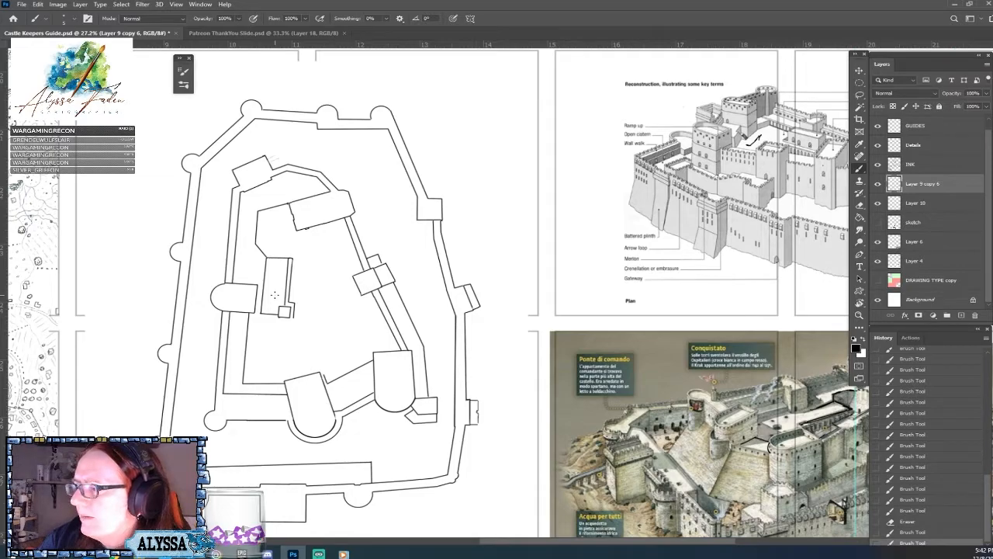
click(323, 223)
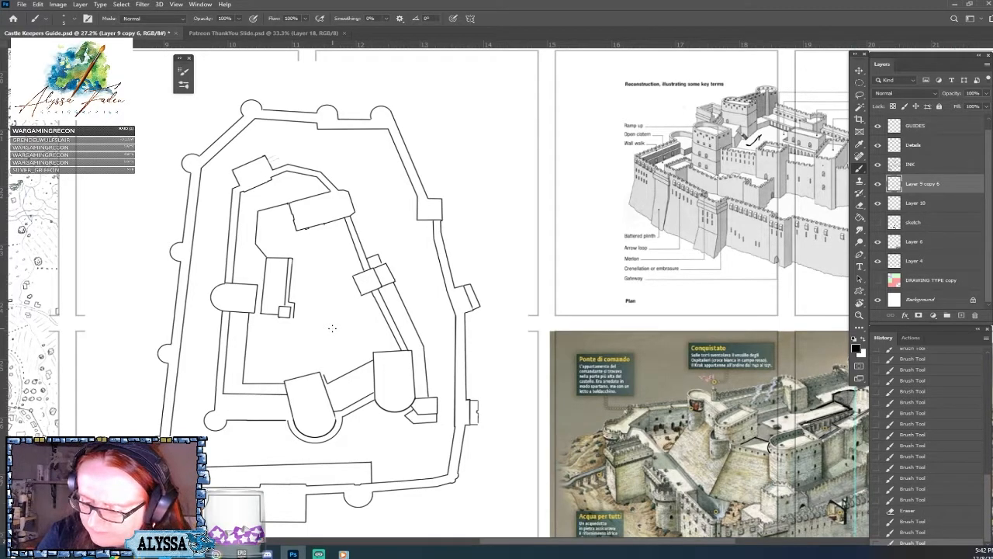
scroll(332, 329, up, 1)
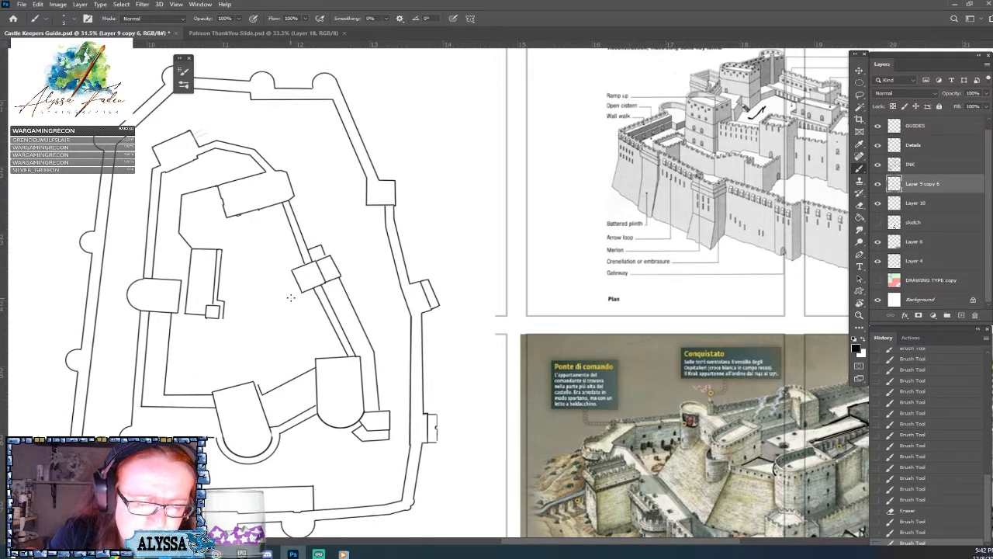
shift+click(291, 293)
shift+click(284, 309)
shift+click(223, 317)
scroll(355, 318, down, 3)
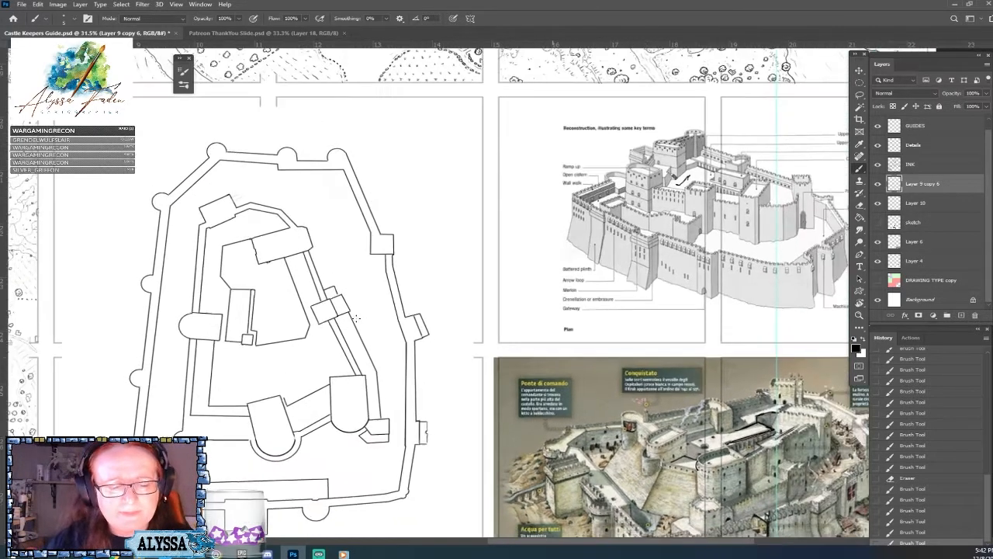
Compare the plan's inner courtyard with both castle references and choose the Hard Round Pressure Size brush.
scroll(165, 151, up, 3)
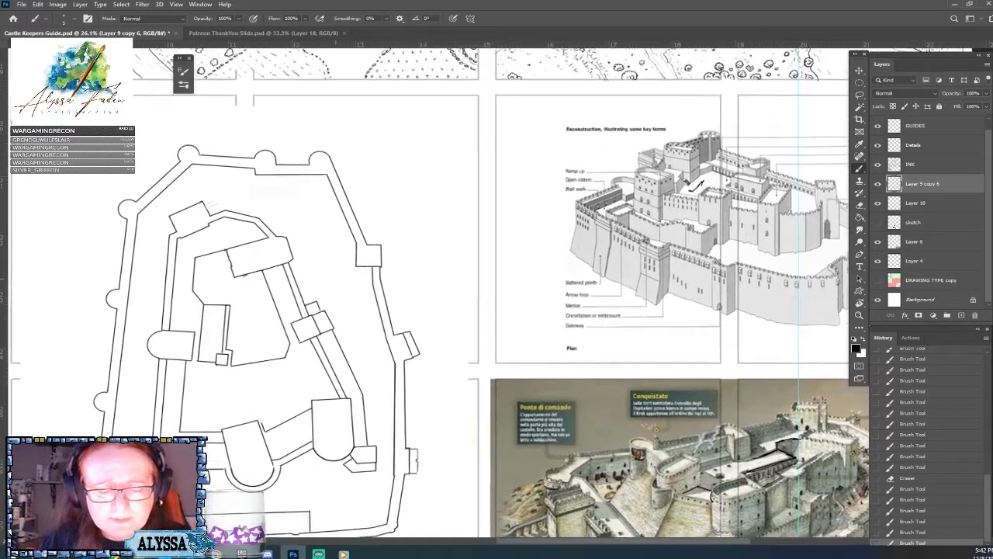
drag(481, 271, 300, 286)
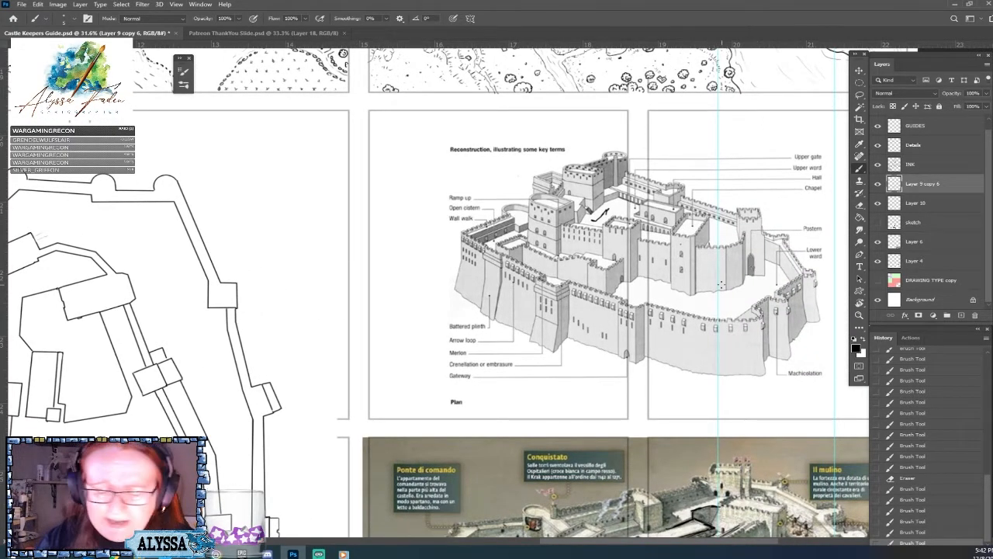
drag(722, 285, 921, 284)
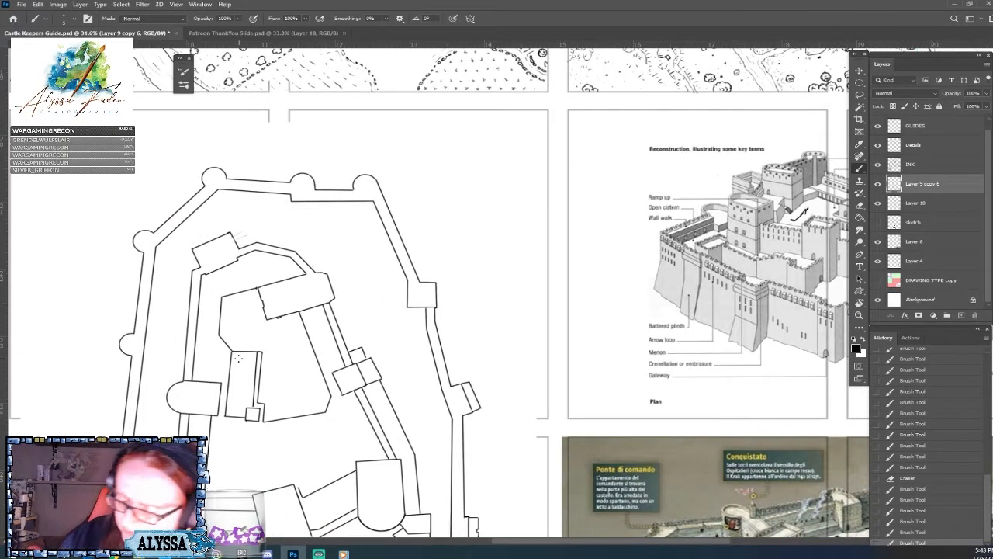
drag(239, 358, 69, 237)
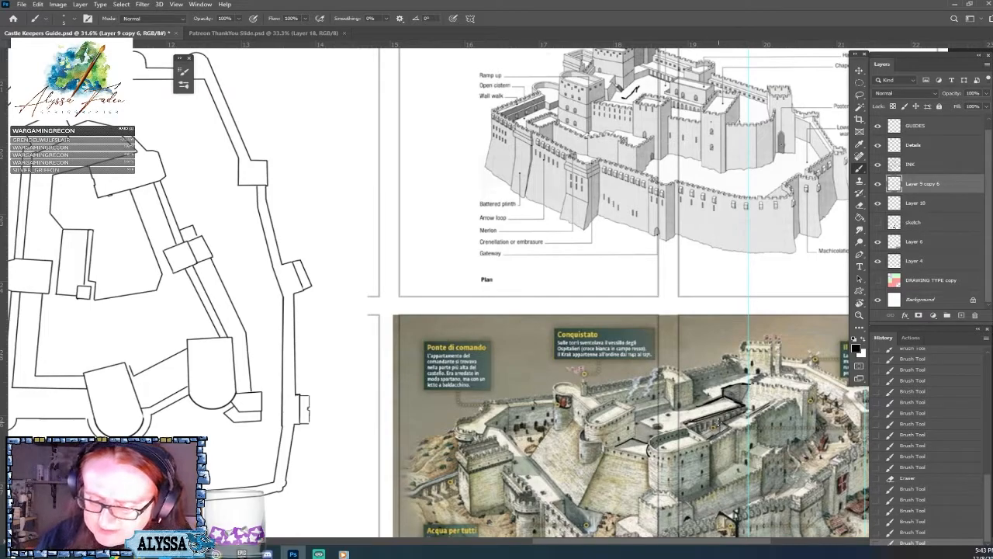
drag(719, 427, 979, 503)
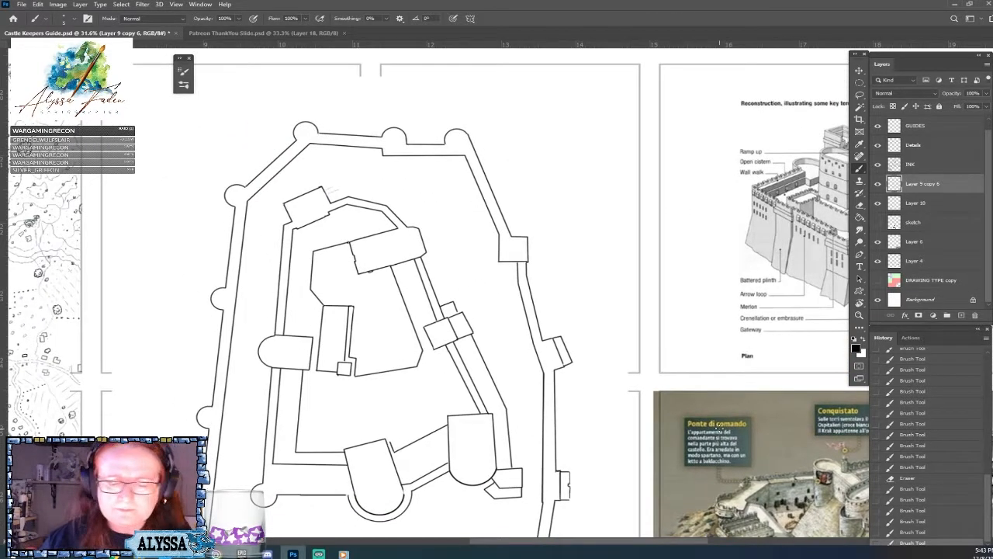
click(70, 18)
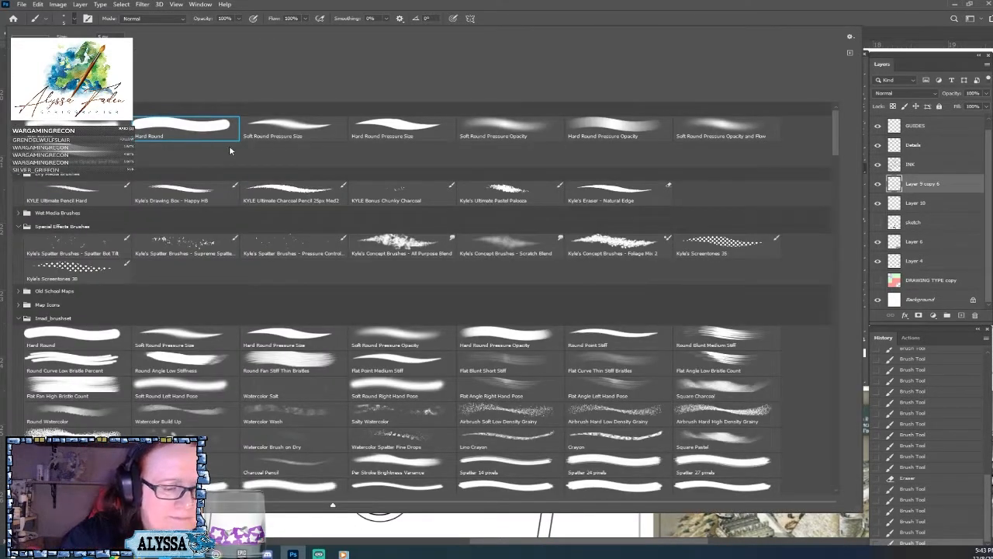
click(394, 130)
key(Return)
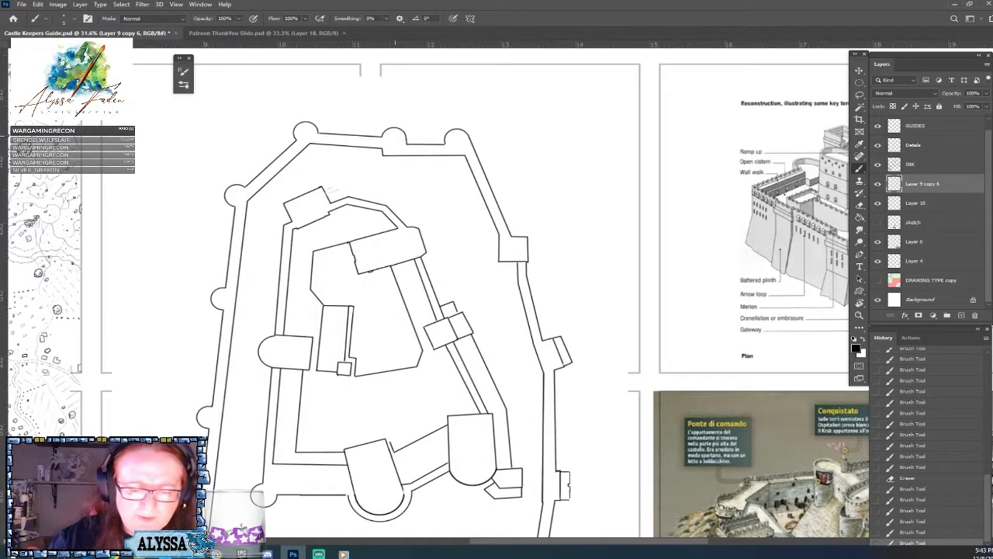
Ink short, fine hatch marks inside the north-west corner of the inner courtyard wall.
click(325, 251)
click(325, 250)
click(328, 249)
drag(327, 249, 318, 270)
click(314, 264)
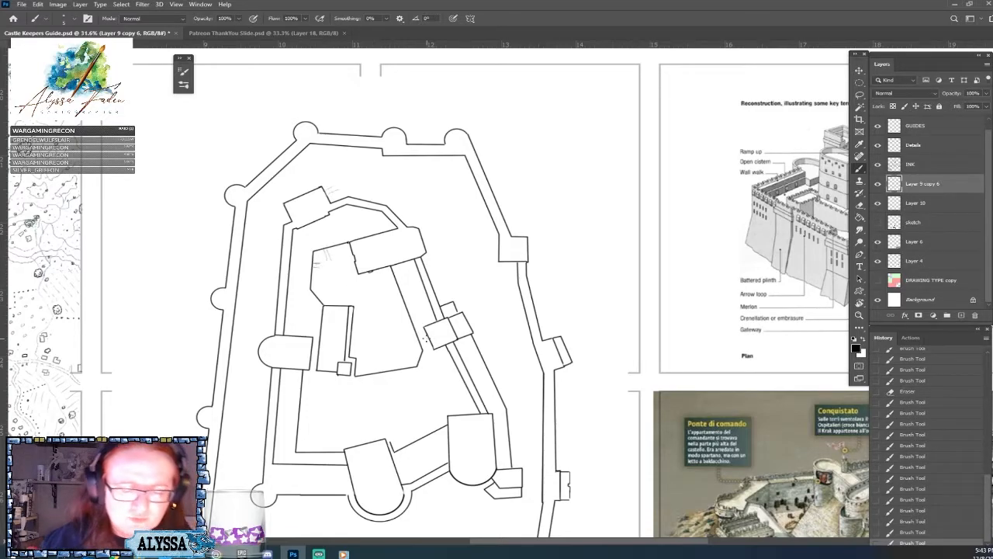
Switch to the web browser, gather the Pinterest castle photo and krakdechevaliers.png in one window, and copy the krakdechevaliers.png image.
scroll(426, 338, down, 2)
scroll(426, 338, up, 2)
scroll(426, 338, down, 2)
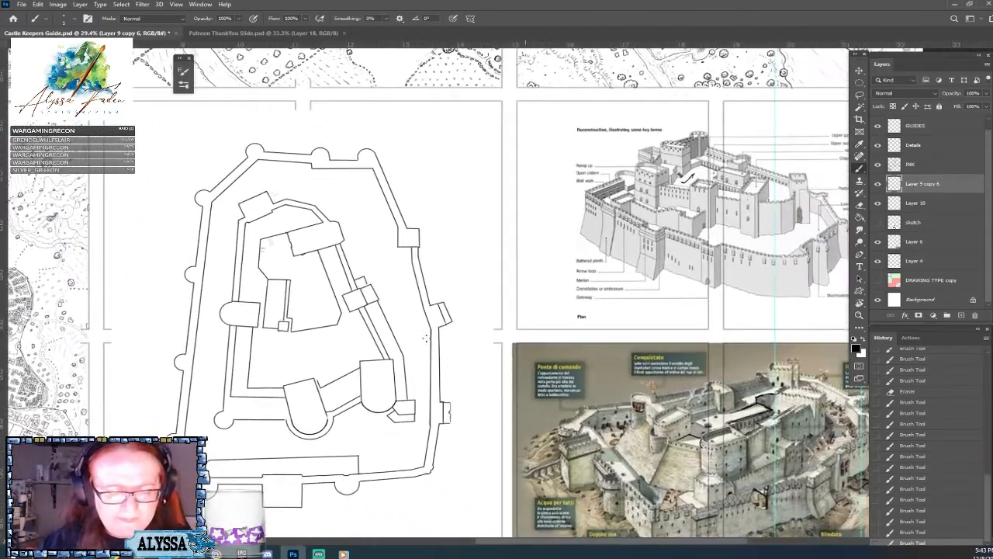
drag(426, 338, 325, 311)
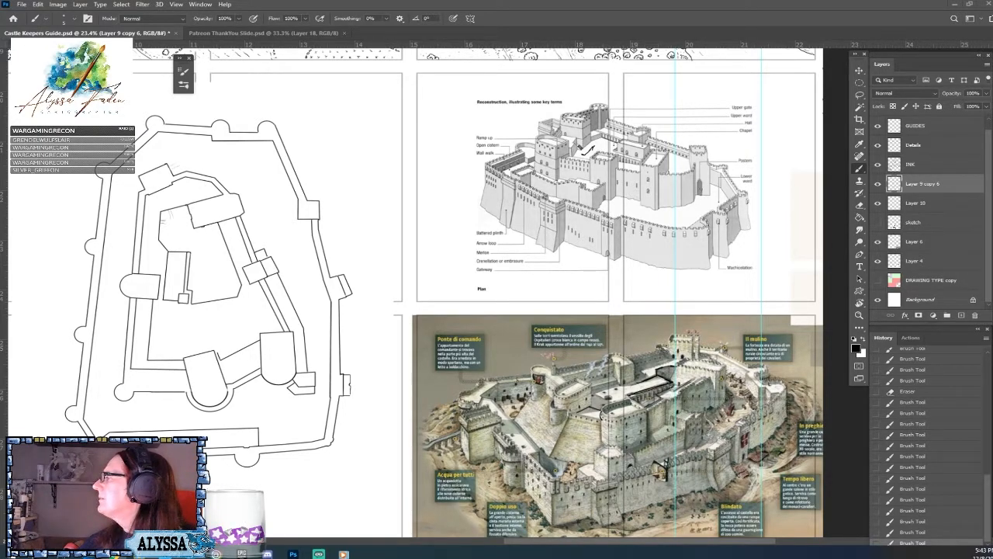
drag(992, 172, 244, 86)
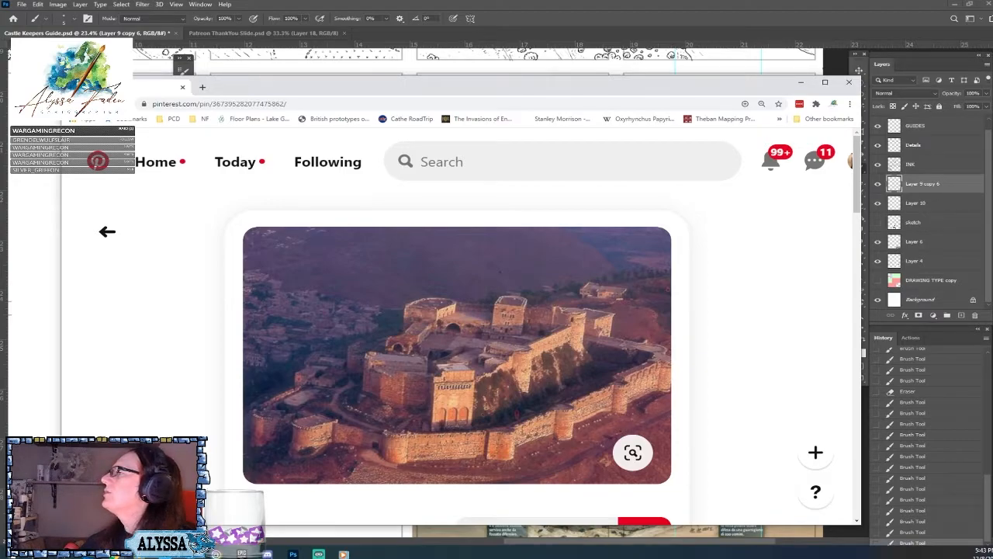
drag(992, 256, 147, 90)
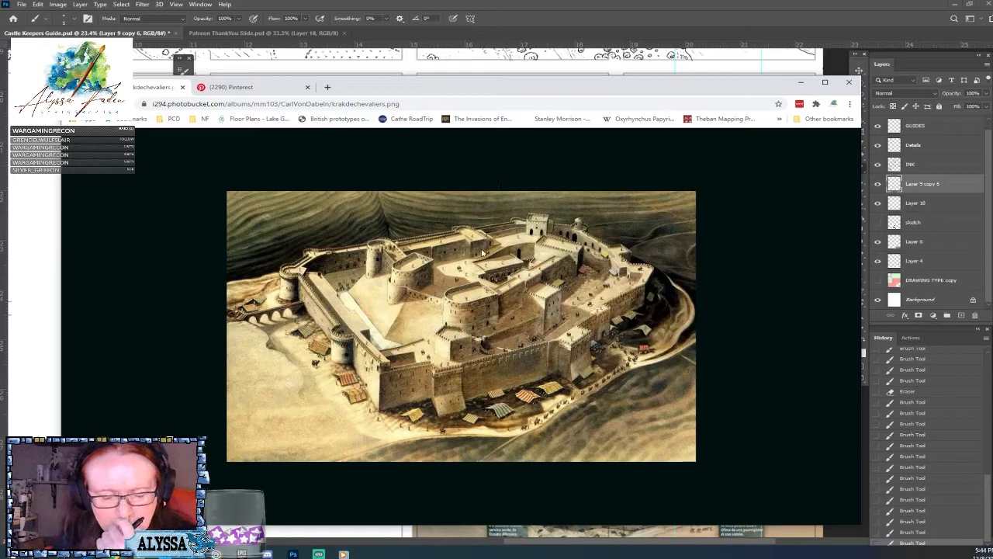
right_click(410, 305)
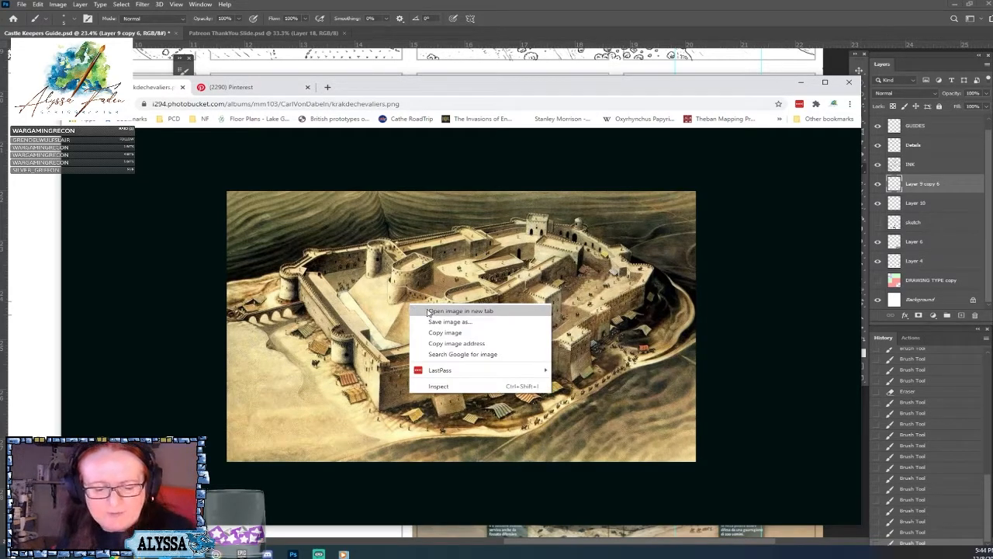
click(447, 332)
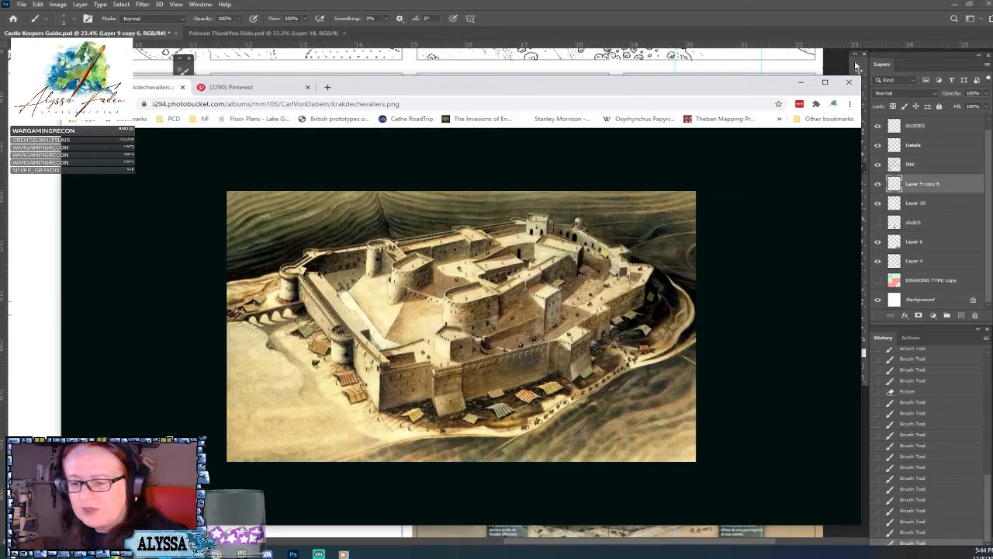
Return to Photoshop, paste the copied castle painting, scale it to 279.33% and place it over the reconstruction drawing.
click(804, 85)
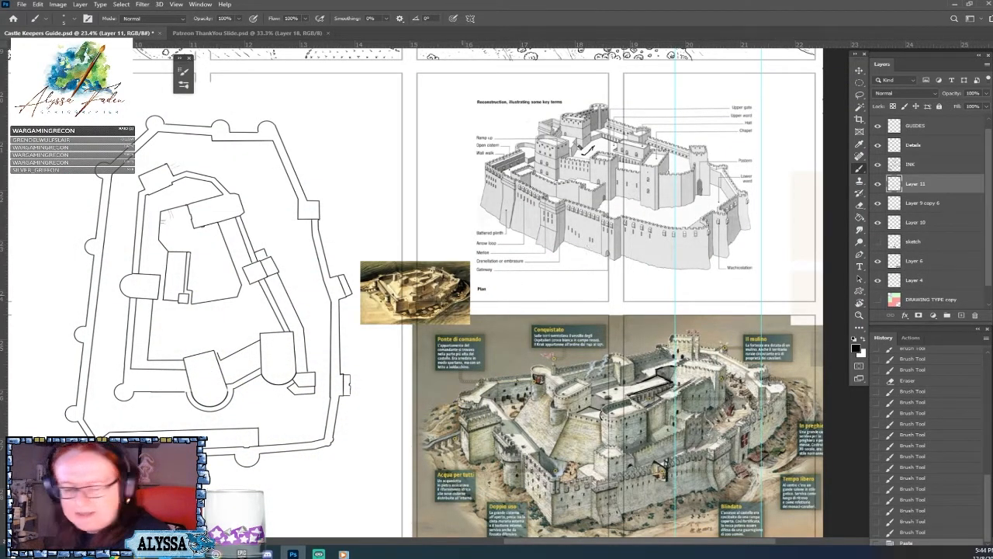
key(ctrl+t)
drag(469, 260, 665, 146)
mouse_move(540, 273)
mouse_down()
mouse_move(531, 190)
mouse_move(516, 195)
mouse_up()
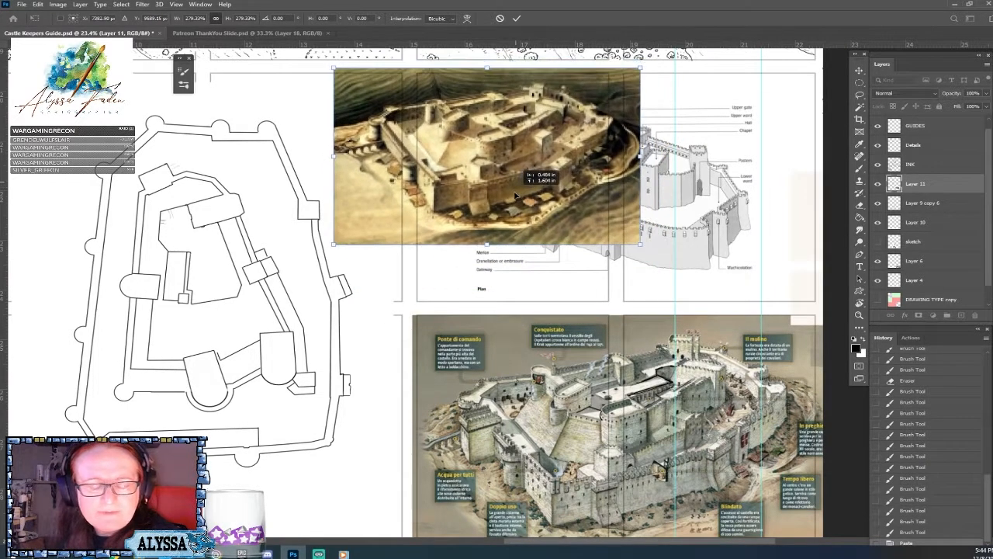
key(Return)
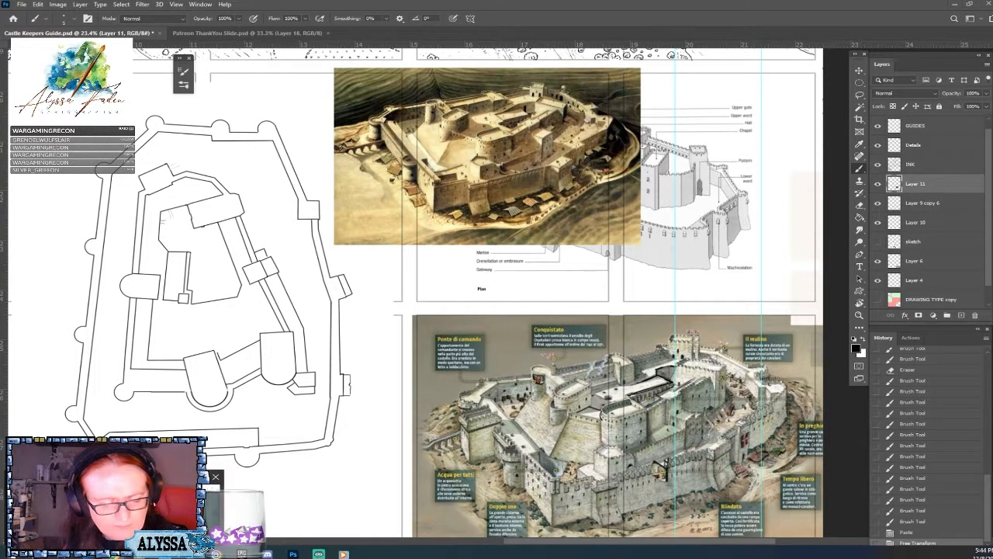
Switch to the web browser, copy the castle photograph from the Pinterest pin and close the browser window.
key(alt+Tab)
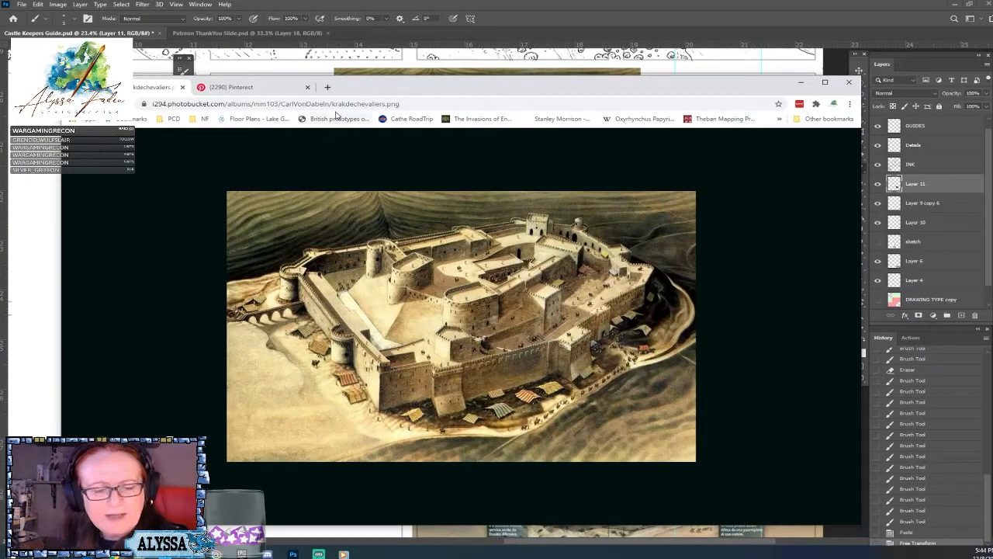
click(233, 87)
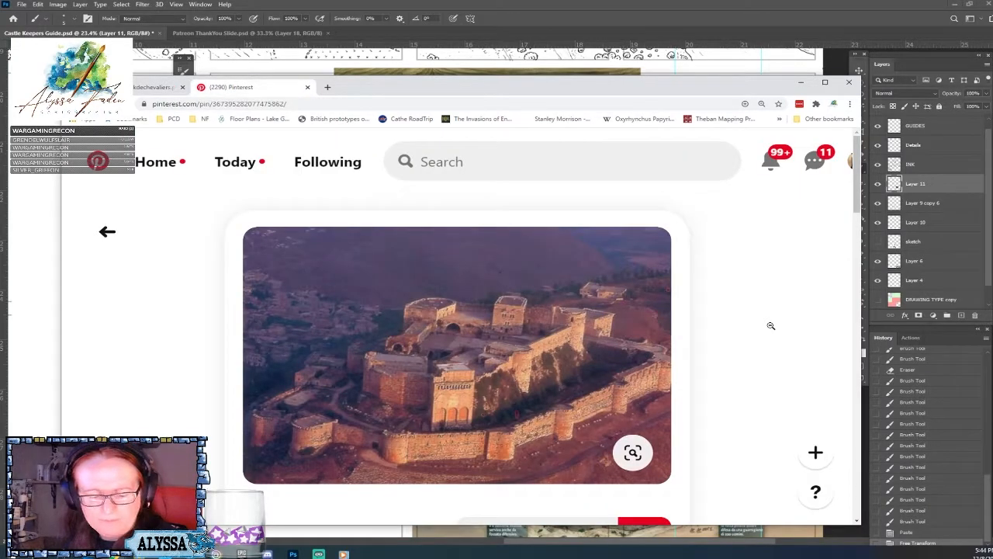
right_click(517, 300)
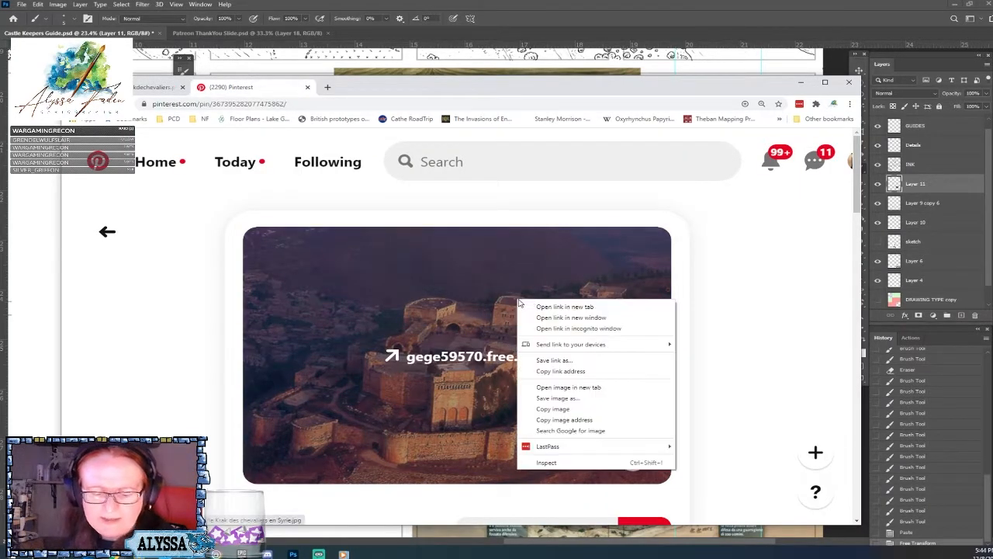
click(573, 409)
click(851, 84)
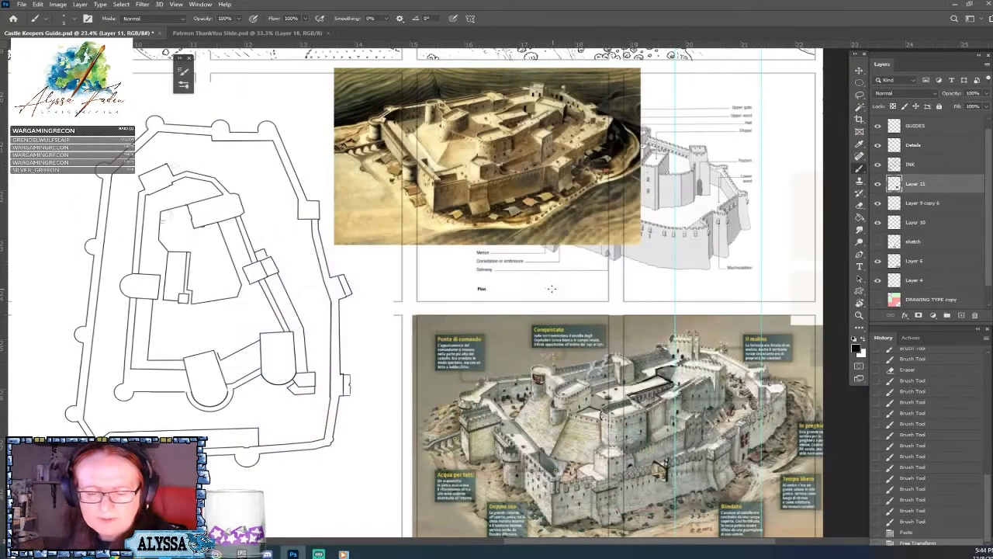
Paste the castle photograph into the guide, enlarge it and position it above the annotated painted castle.
key(ctrl+v)
key(ctrl+t)
drag(449, 272, 779, 73)
key(Return)
key(v)
mouse_move(710, 213)
mouse_down()
mouse_move(663, 201)
mouse_move(676, 199)
mouse_up()
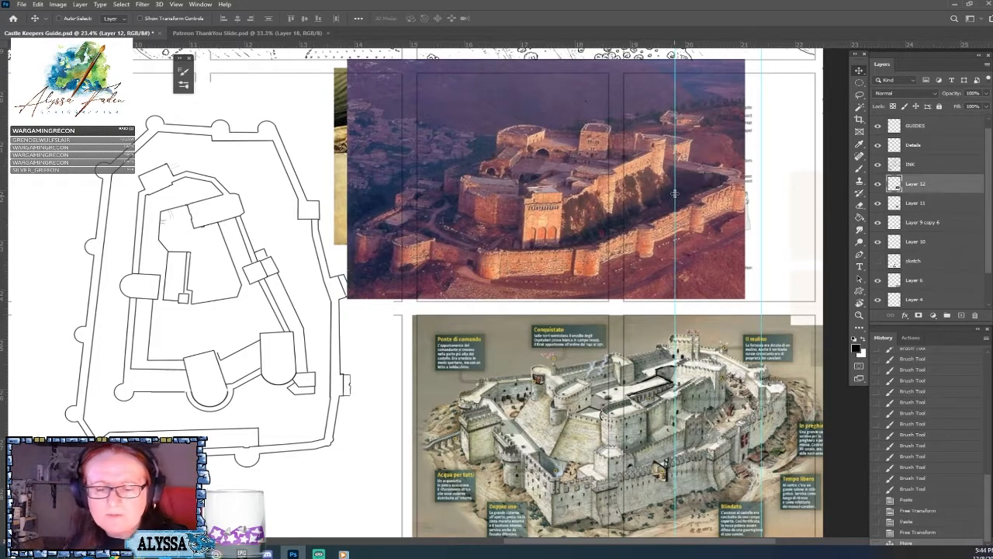
Move the Layer 9 copy 6 layer above the castle photograph on Layer 12, with the Brush tool active.
scroll(693, 170, up, 2)
scroll(693, 170, left, 2)
scroll(693, 169, down, 1)
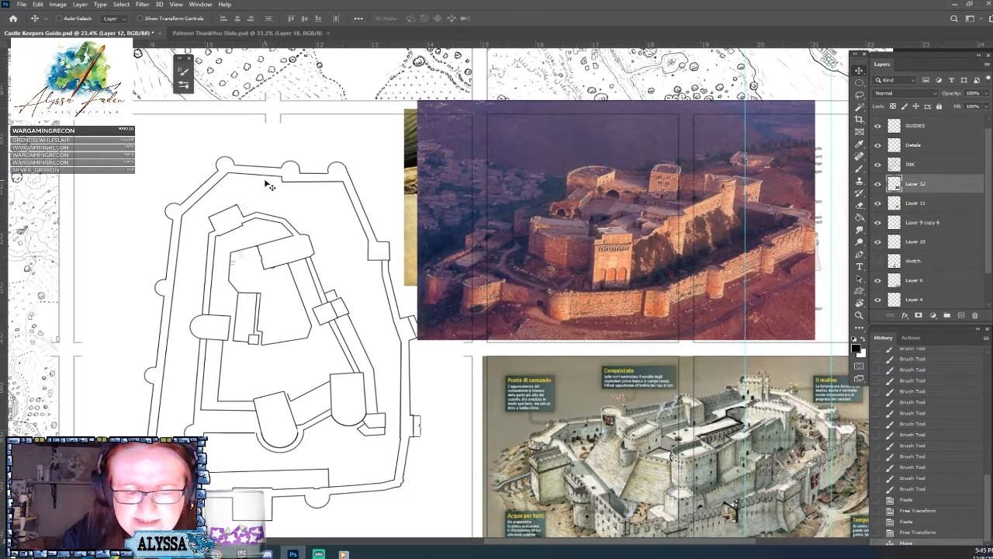
key(b)
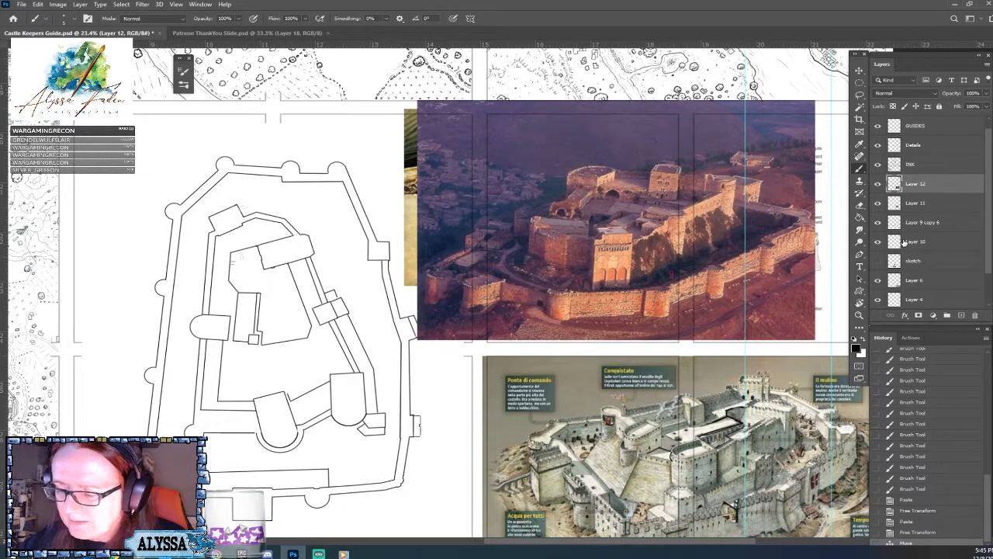
click(879, 243)
click(879, 244)
click(878, 223)
click(878, 224)
click(928, 222)
drag(937, 224, 939, 187)
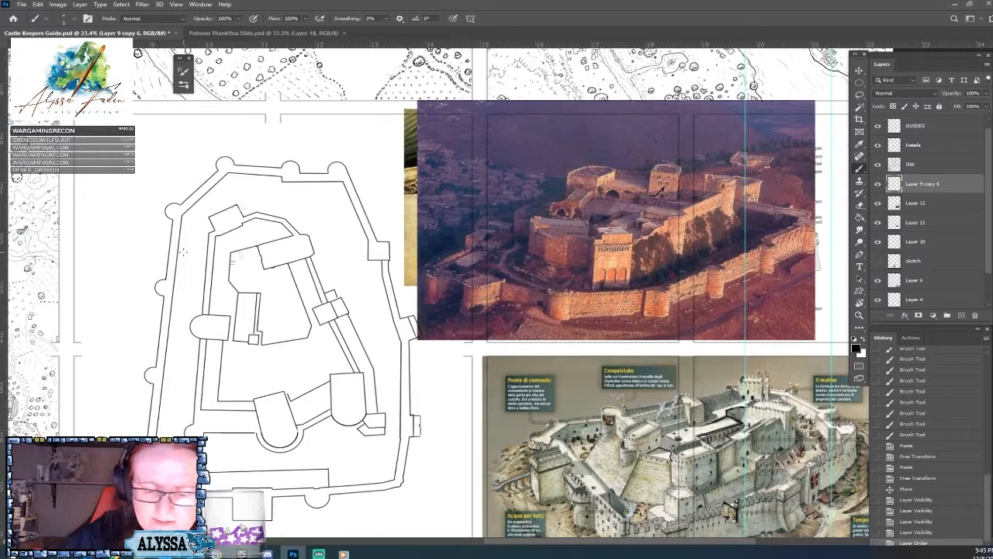
Sketch a few short strokes just outside the outer wall, beside the round tower at its northwest corner.
click(241, 159)
click(243, 159)
click(247, 155)
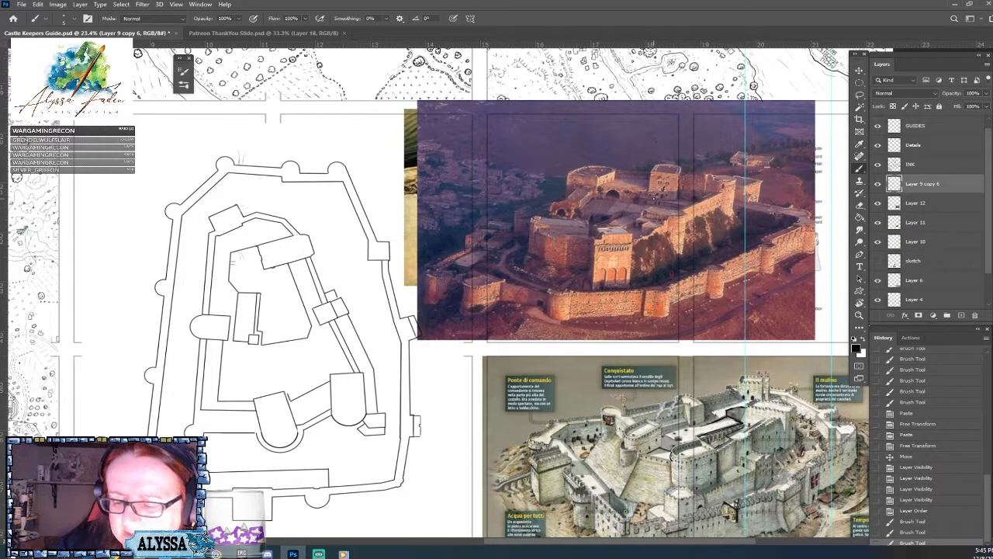
drag(654, 200, 653, 212)
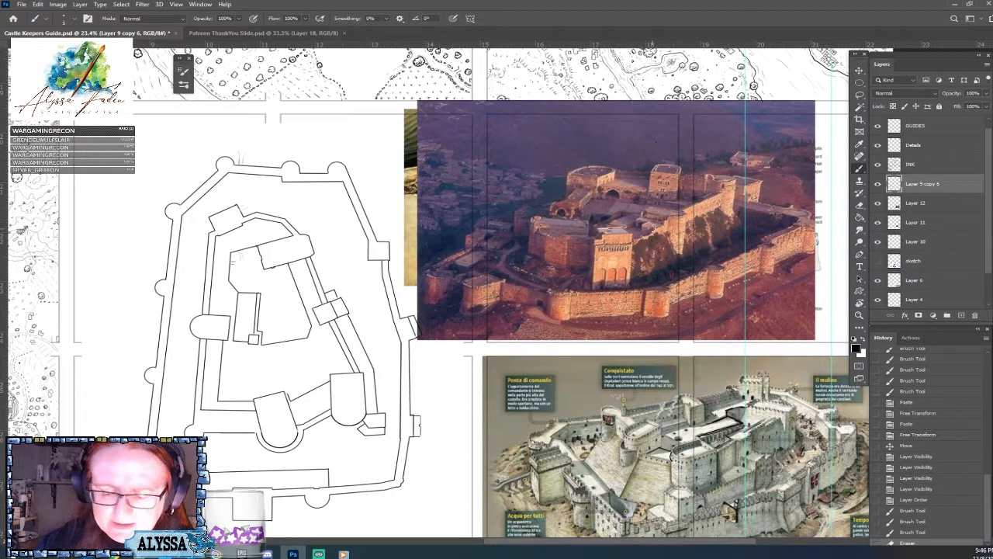
Switch the Brush tool to the Hard Round preset for inking the inner ward.
click(70, 19)
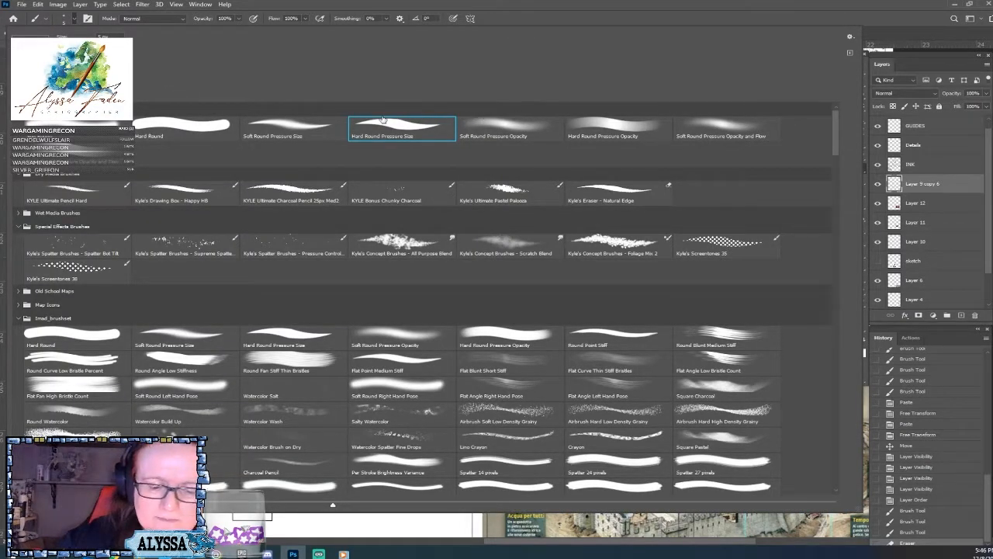
click(187, 131)
key(Return)
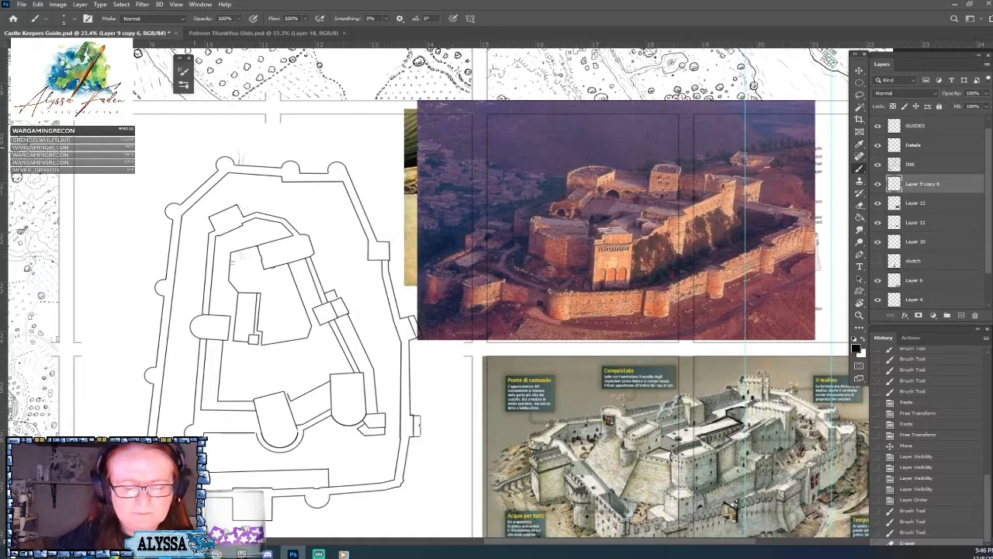
scroll(313, 172, up, 2)
scroll(190, 272, up, 2)
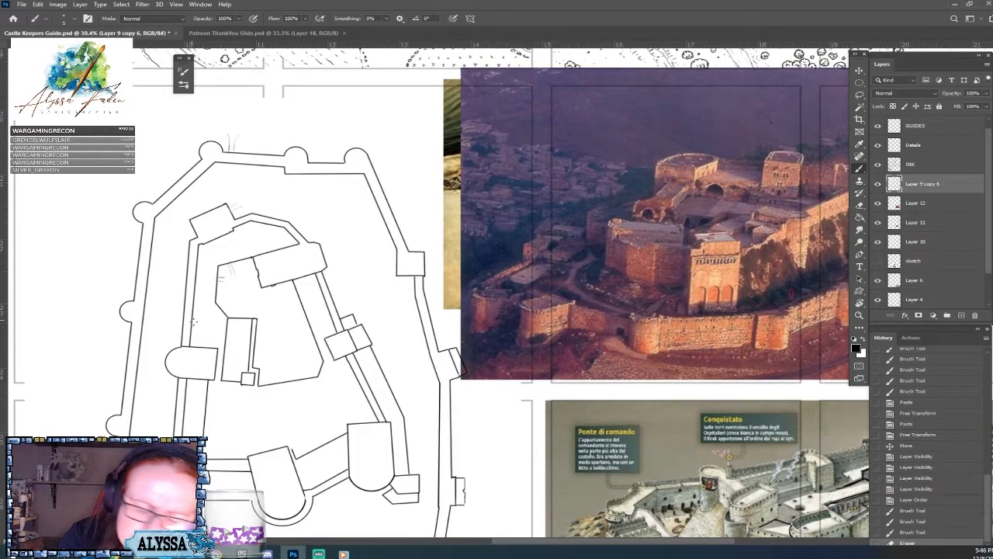
shift+click(204, 331)
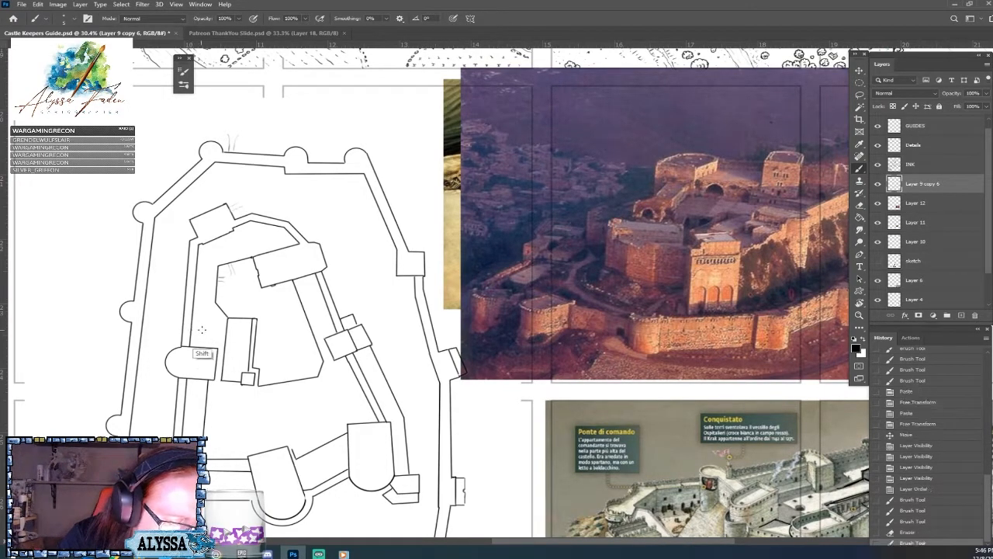
shift+click(204, 332)
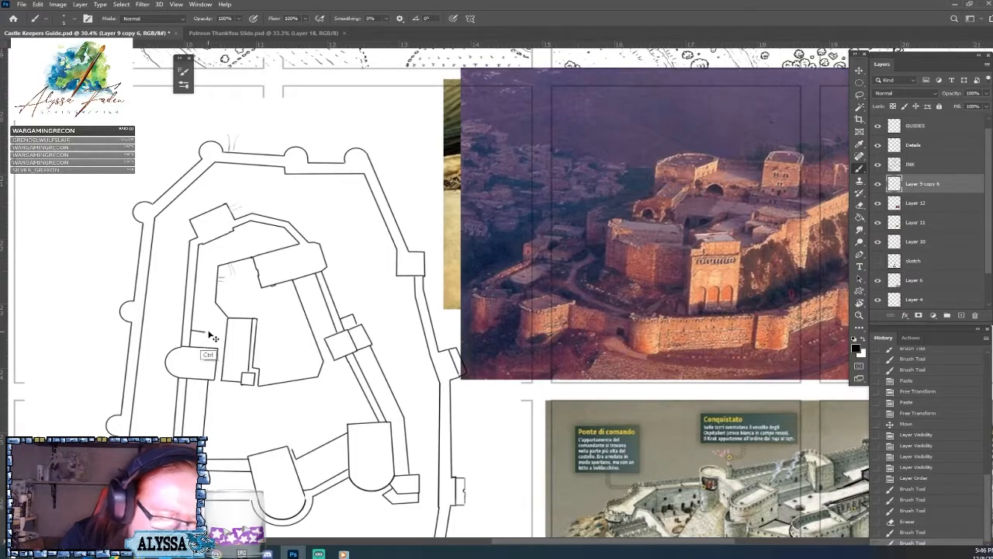
key(ctrl+z)
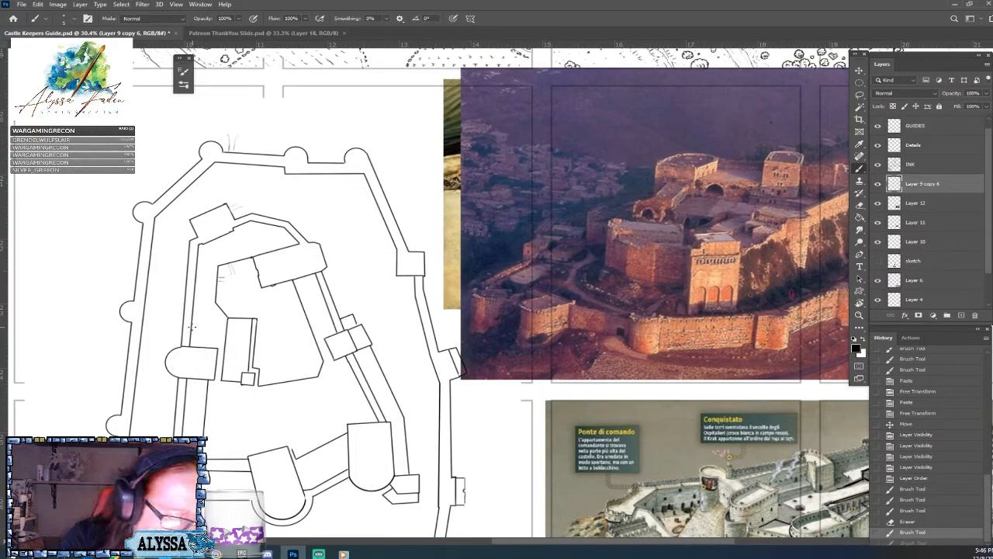
shift+click(201, 332)
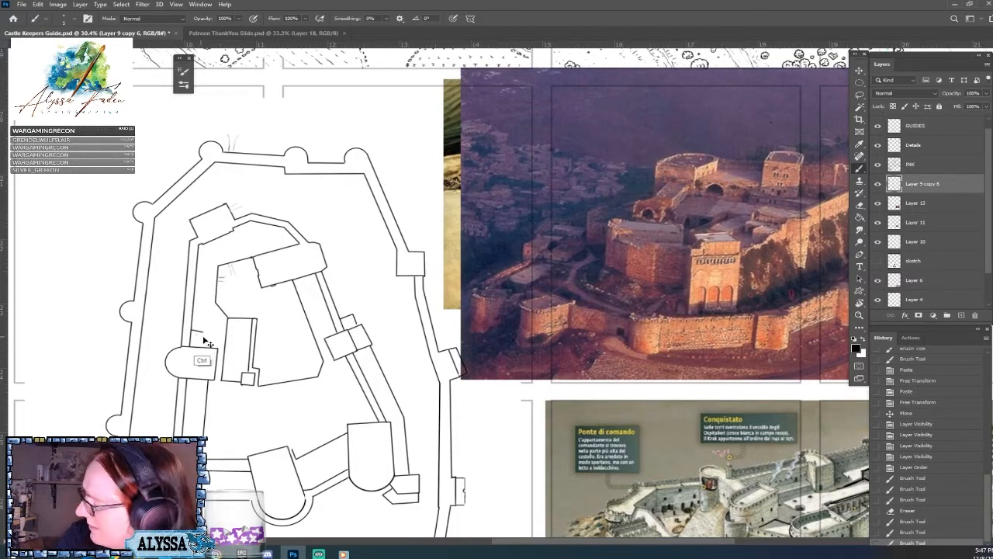
key(ctrl+z)
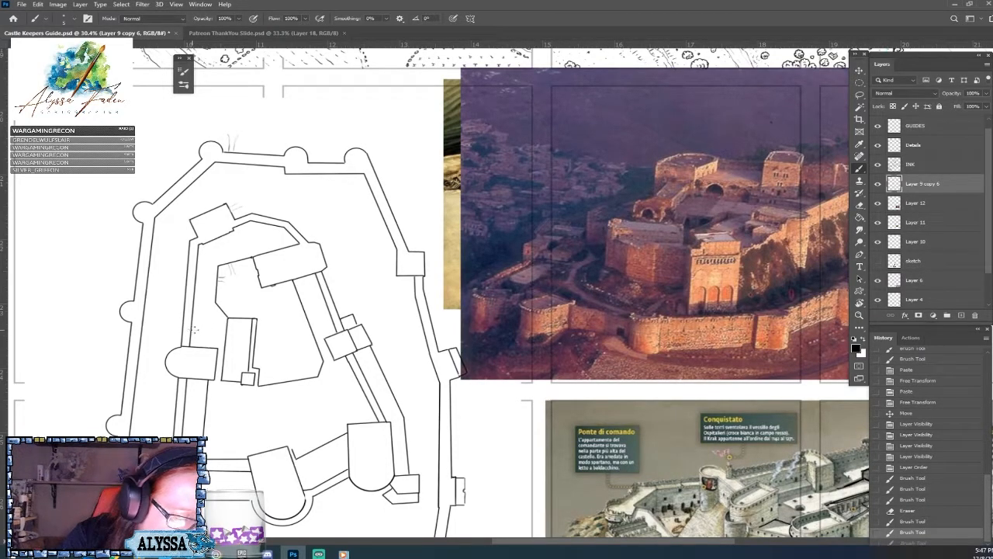
Ink a small rectangular block against the inner west wall, directly above the D-shaped tower.
shift+click(204, 330)
shift+click(204, 347)
click(205, 338)
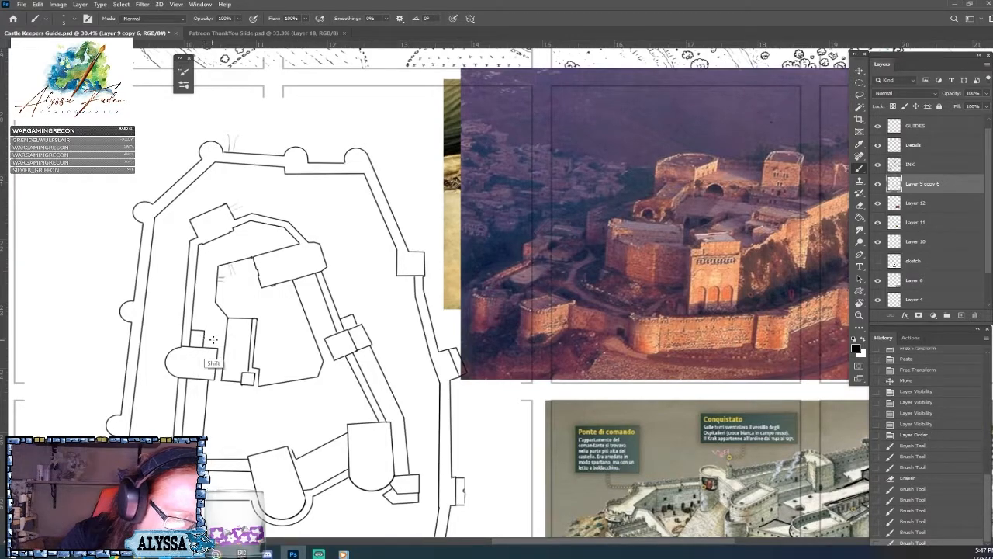
shift+click(217, 340)
shift+click(217, 346)
key(ctrl+z)
key(ctrl+z)
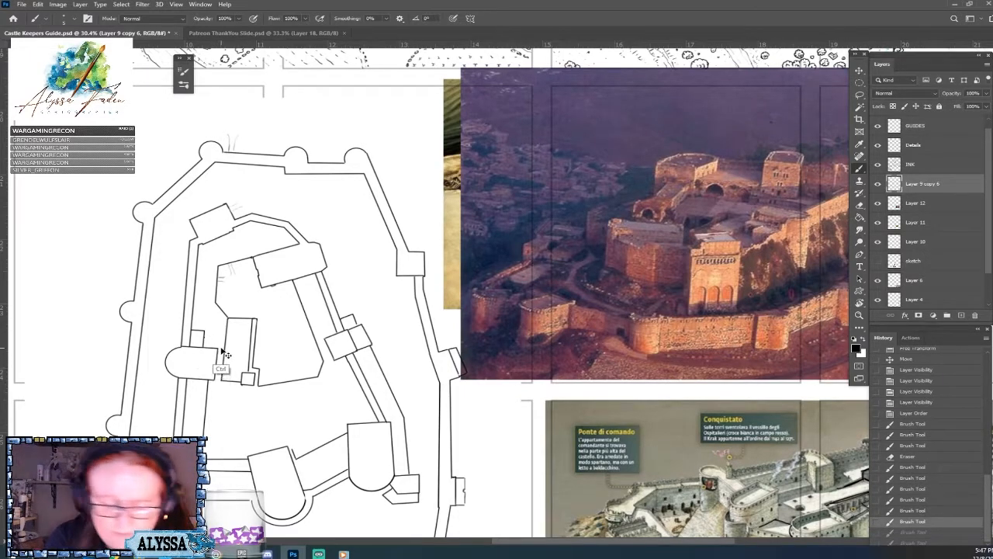
Ink a second, smaller block adjoining the east side of the small block above the D-shaped tower.
click(204, 338)
shift+click(214, 339)
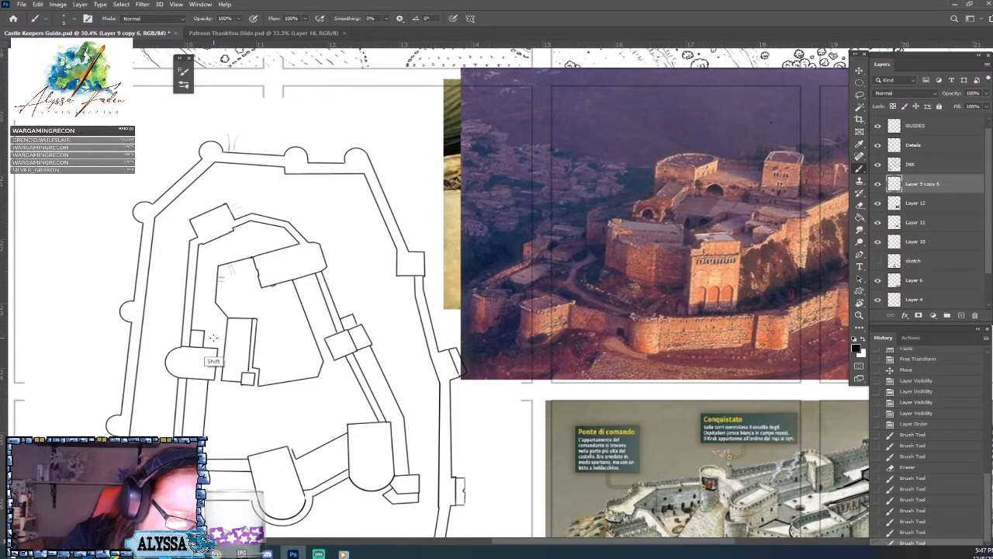
shift+click(213, 347)
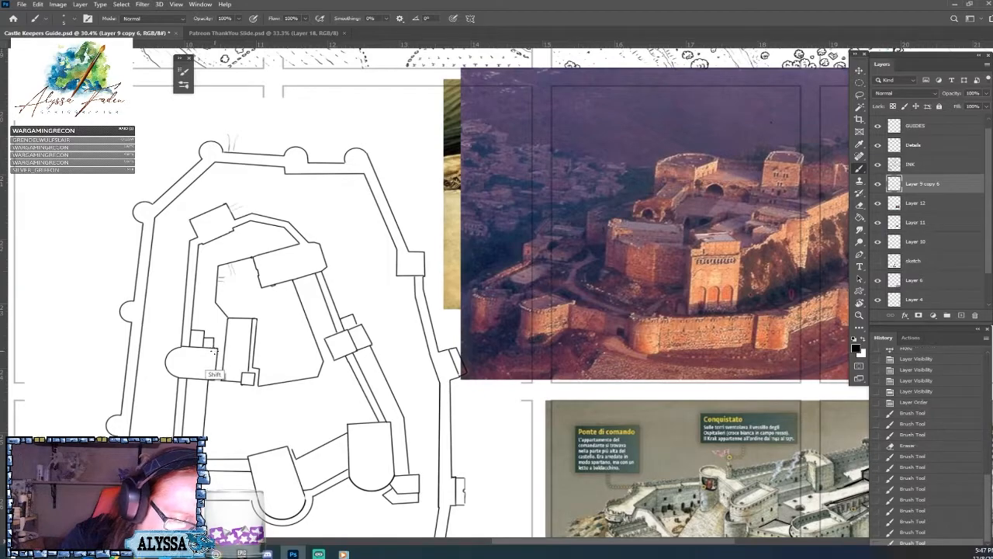
drag(224, 347, 207, 318)
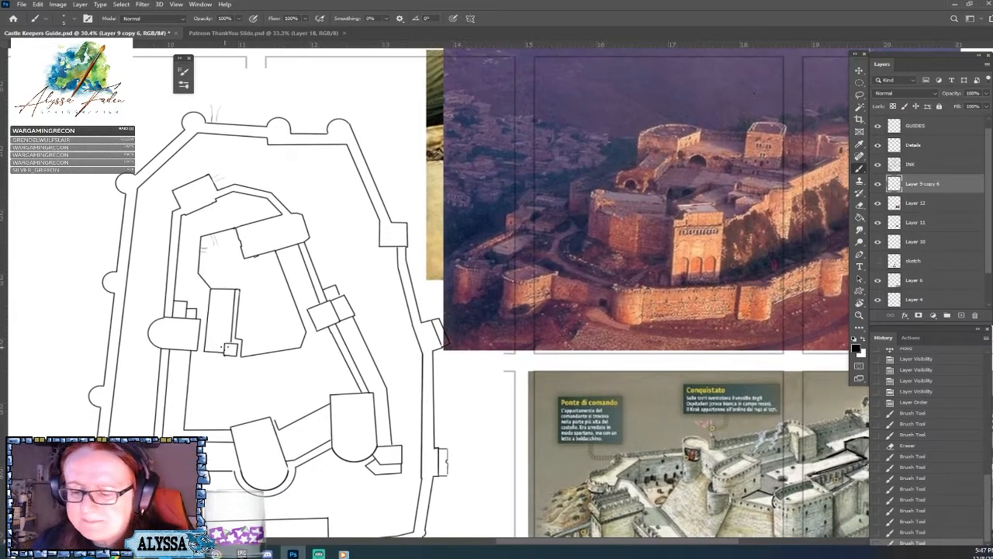
Sketch the outline of the courtyard area on the castle photograph, behind the large square front tower.
scroll(742, 226, down, 2)
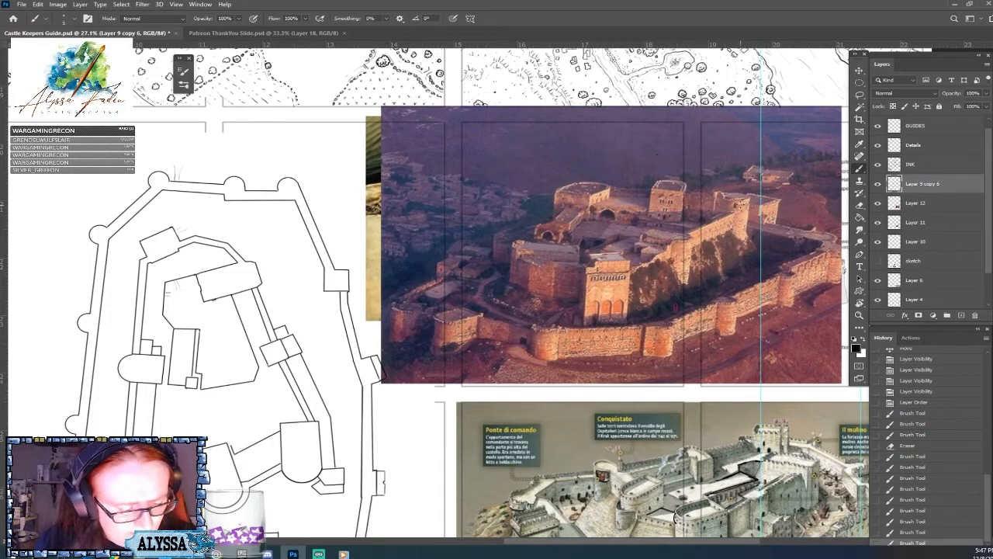
drag(621, 248, 594, 260)
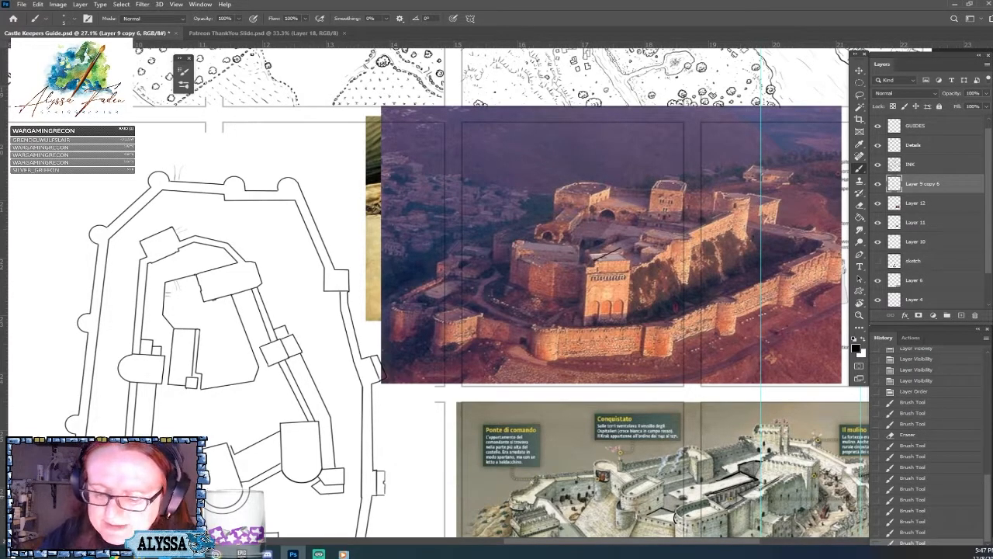
drag(621, 250, 596, 259)
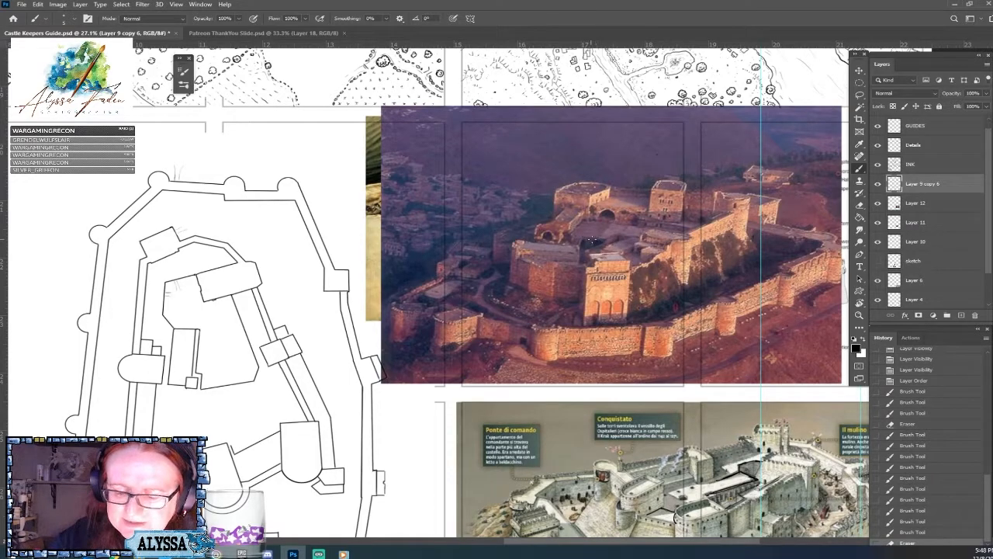
drag(571, 235, 600, 239)
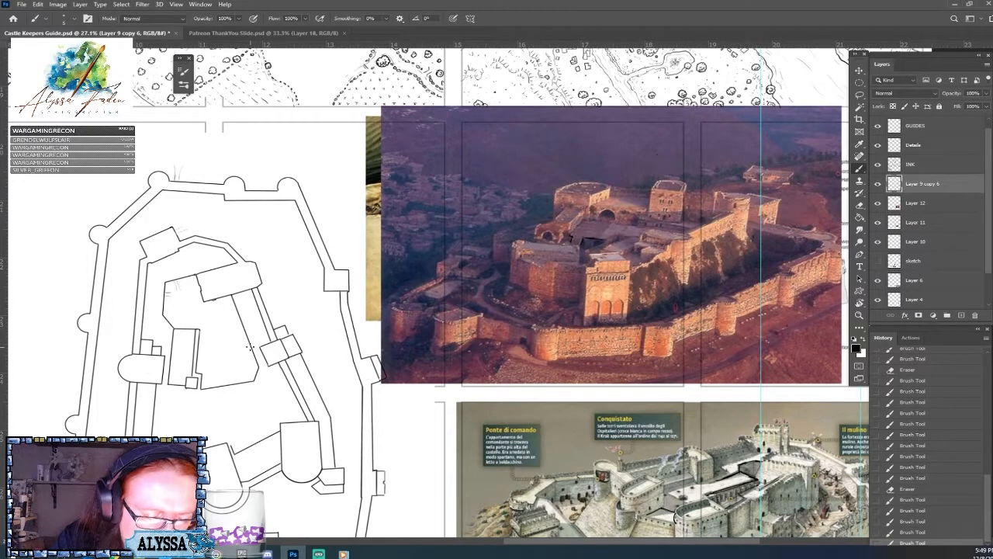
Ink a straight slanting wall across the inner courtyard to the narrow building and erase the old courtyard outline below it.
shift+click(250, 346)
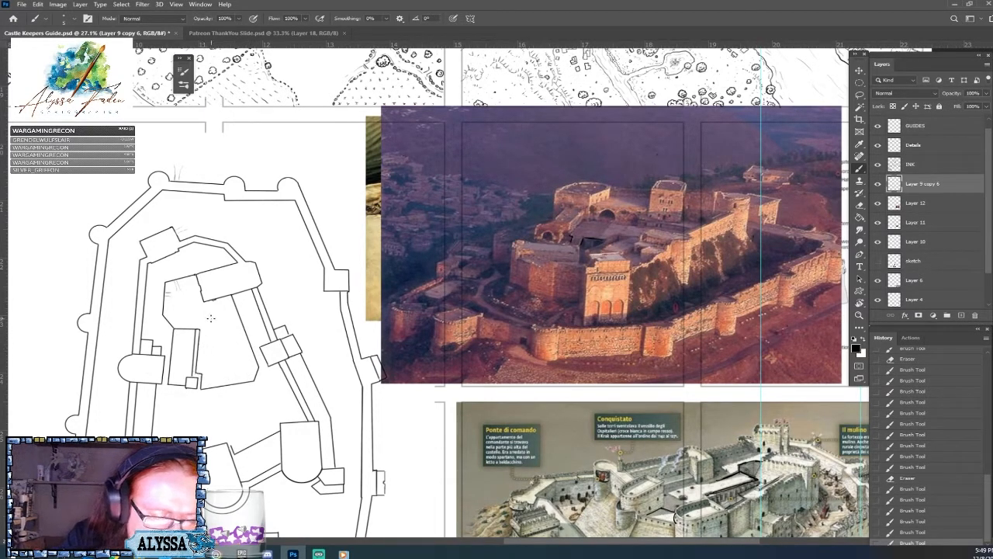
shift+click(198, 351)
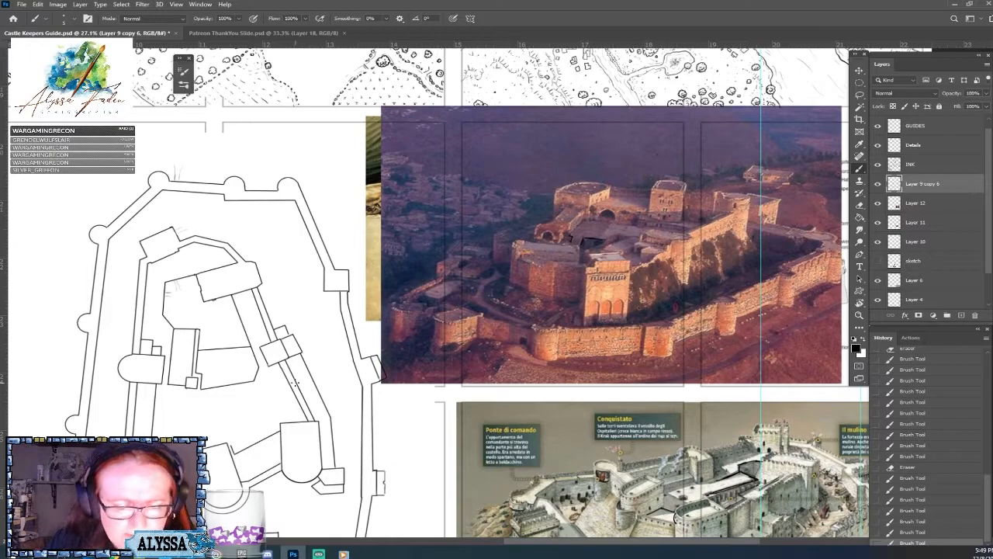
key(ctrl+z)
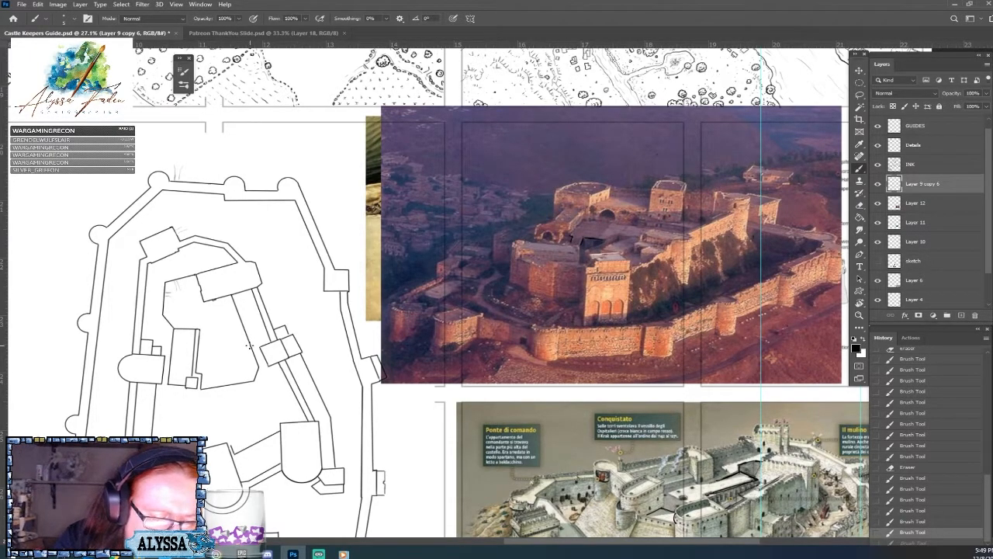
shift+click(197, 361)
shift+click(253, 346)
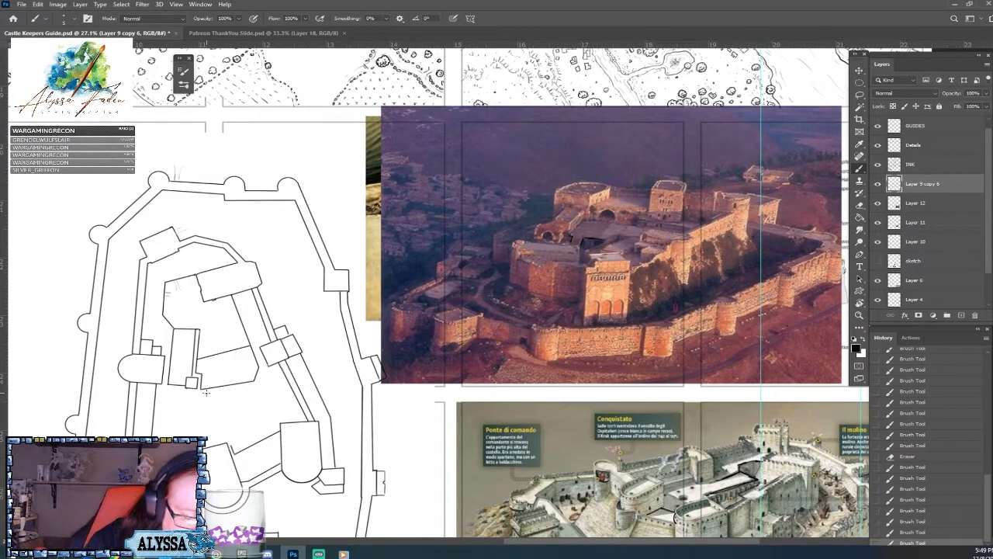
key(ctrl+z)
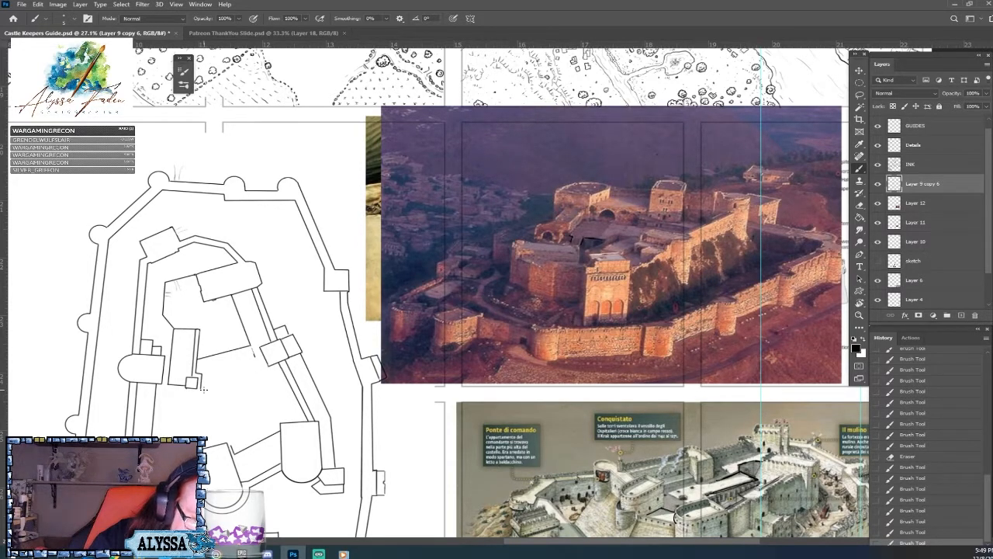
click(204, 389)
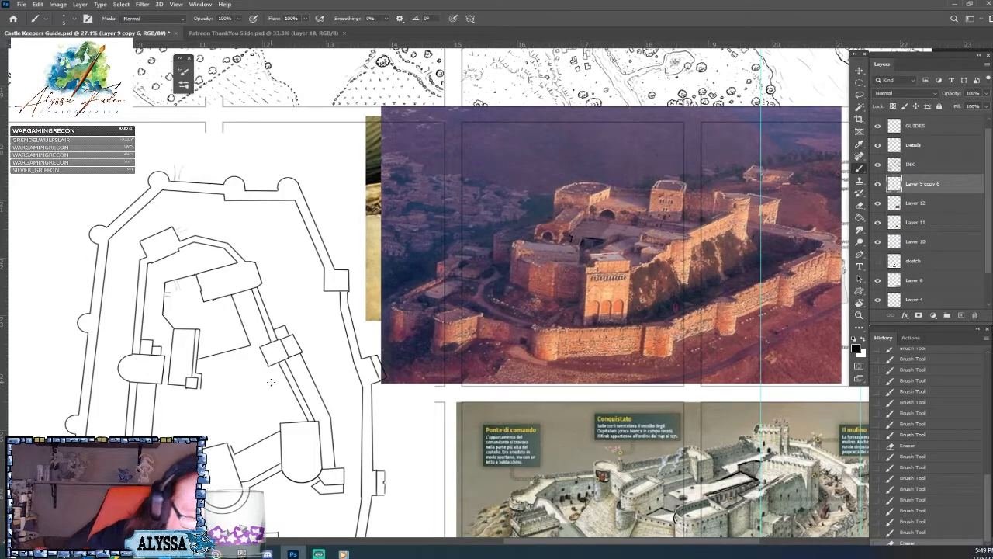
Ink a short line parallel to the courtyard's east wall at its lower corner and erase the wall corner between them.
scroll(271, 381, up, 3)
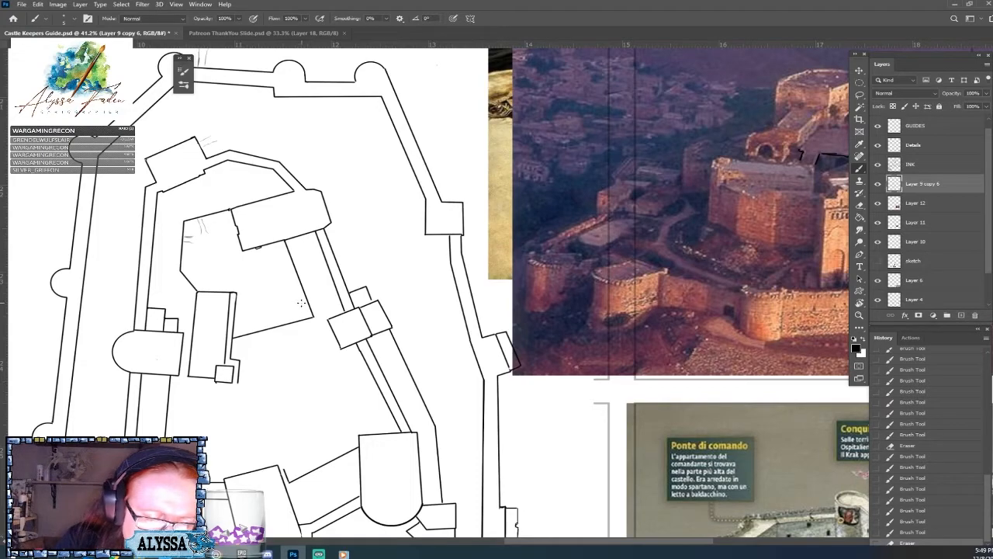
drag(301, 303, 305, 318)
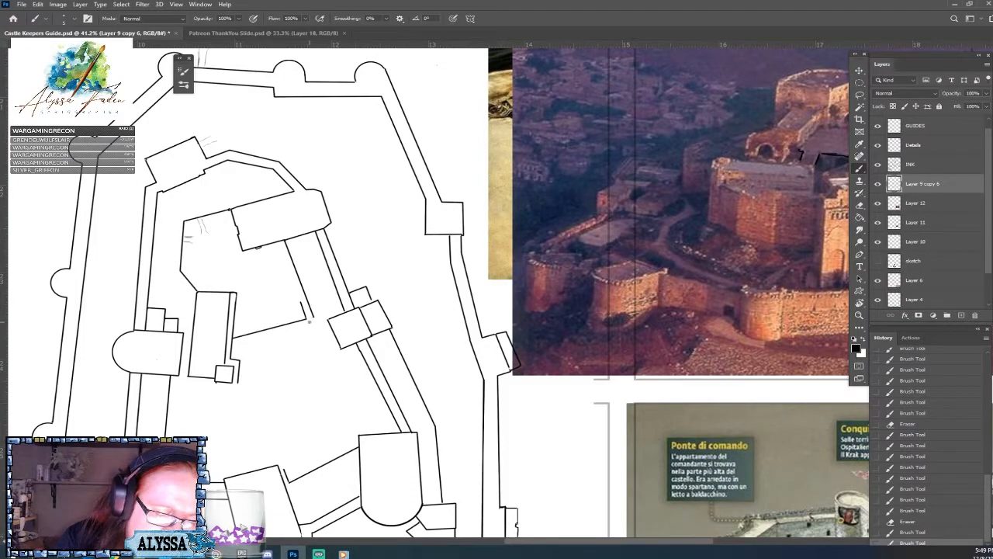
drag(310, 321, 312, 310)
scroll(276, 401, down, 2)
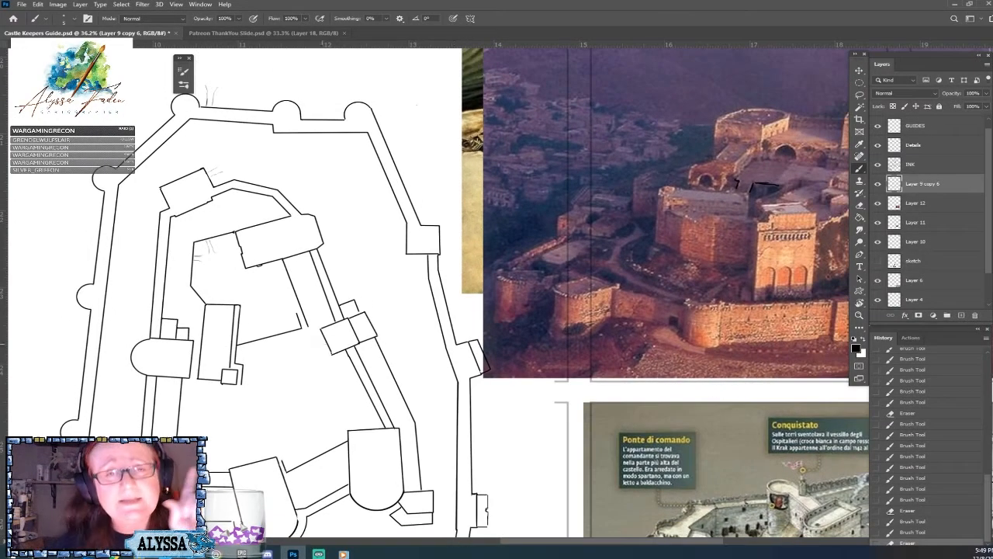
scroll(183, 202, down, 2)
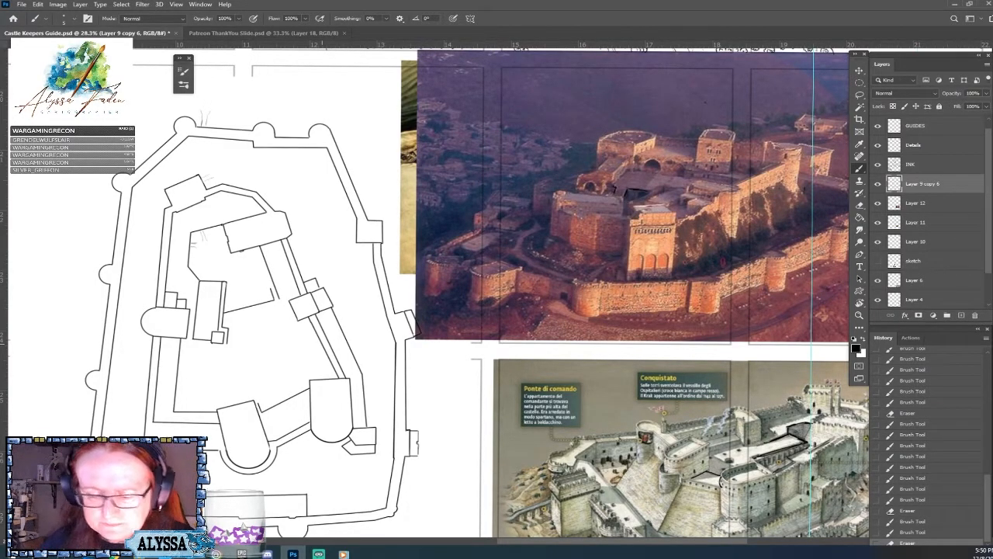
scroll(314, 307, down, 2)
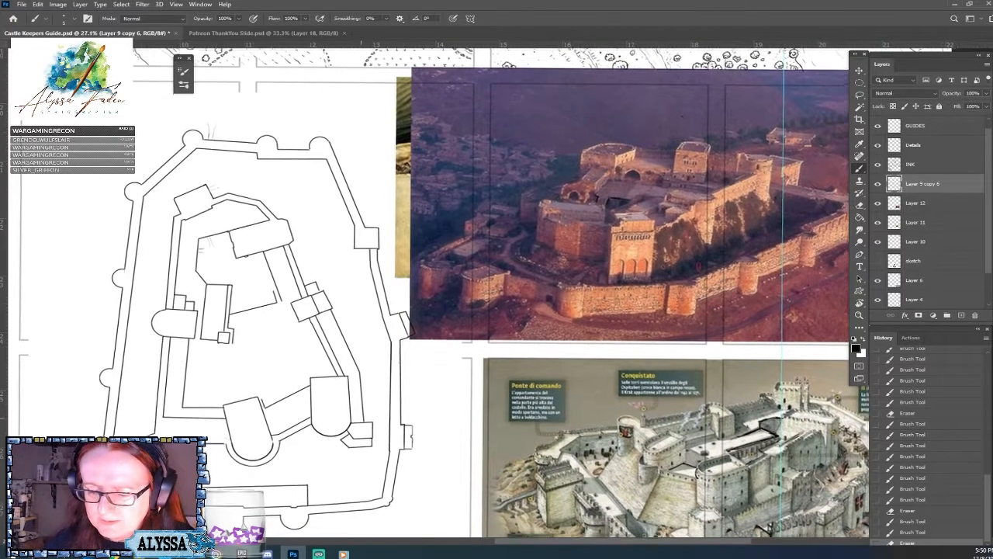
scroll(314, 307, down, 1)
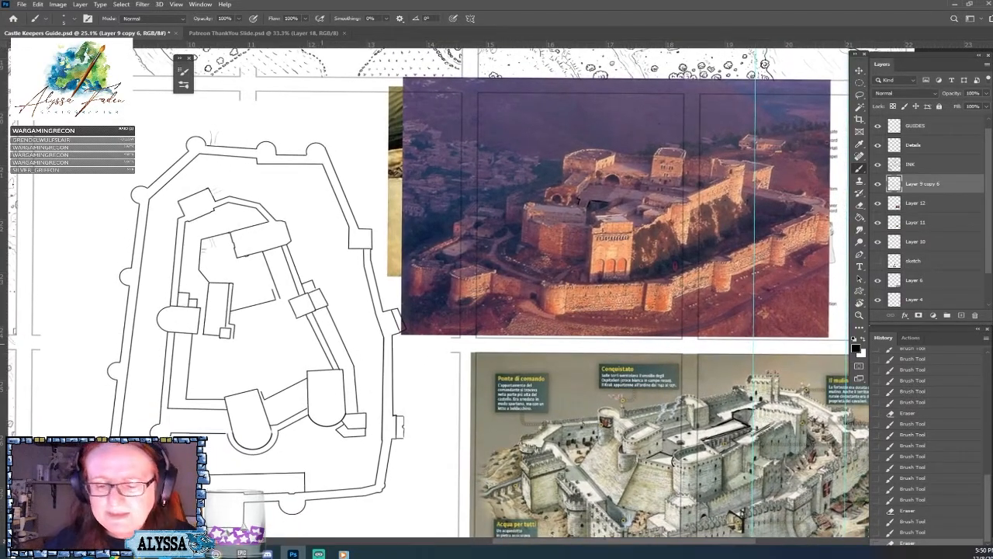
scroll(288, 247, down, 1)
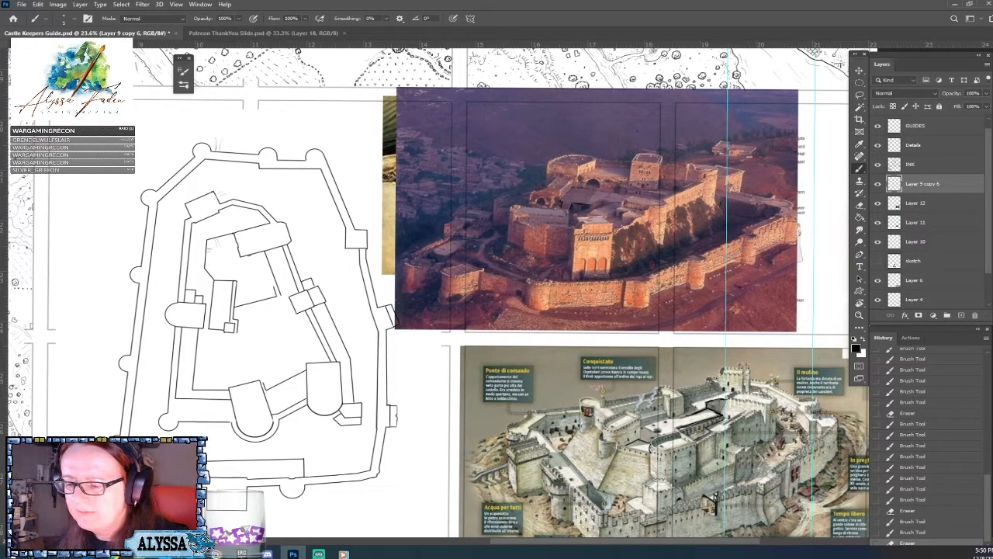
Hide the castle photograph on Layer 12 and circle the square corner tower beside the aqueduct on the labelled castle illustration.
click(878, 203)
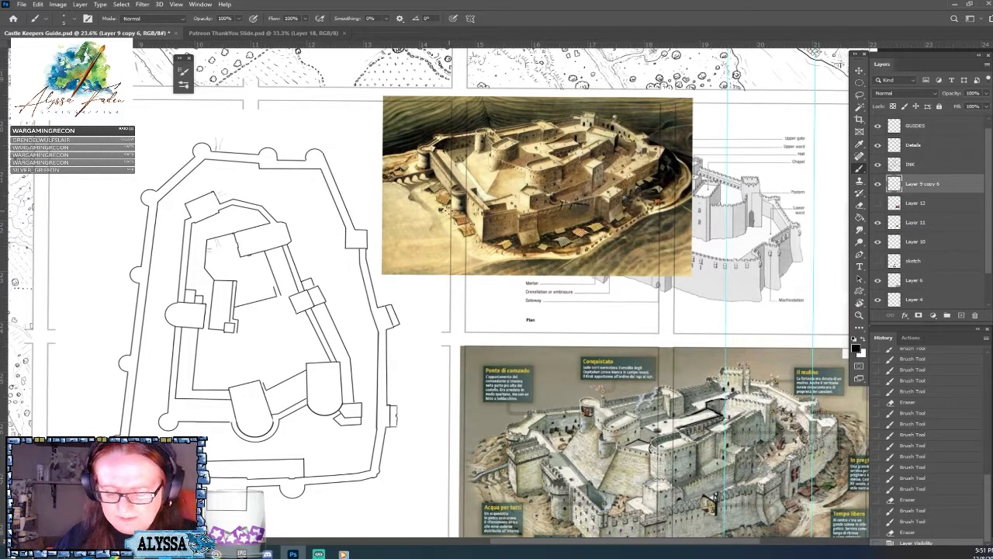
drag(504, 238, 400, 196)
mouse_move(438, 393)
mouse_down()
mouse_move(405, 397)
mouse_move(473, 408)
mouse_move(428, 391)
mouse_up()
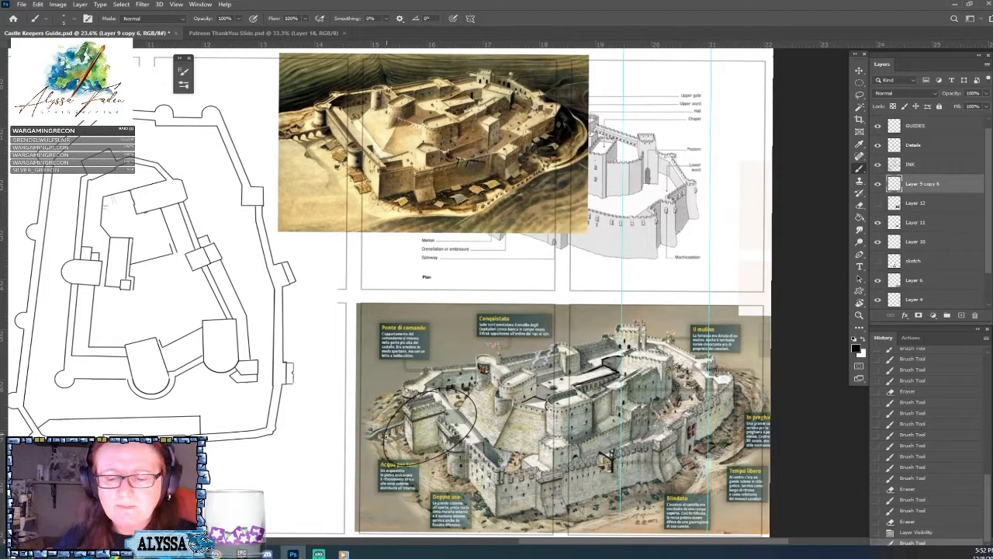
click(877, 203)
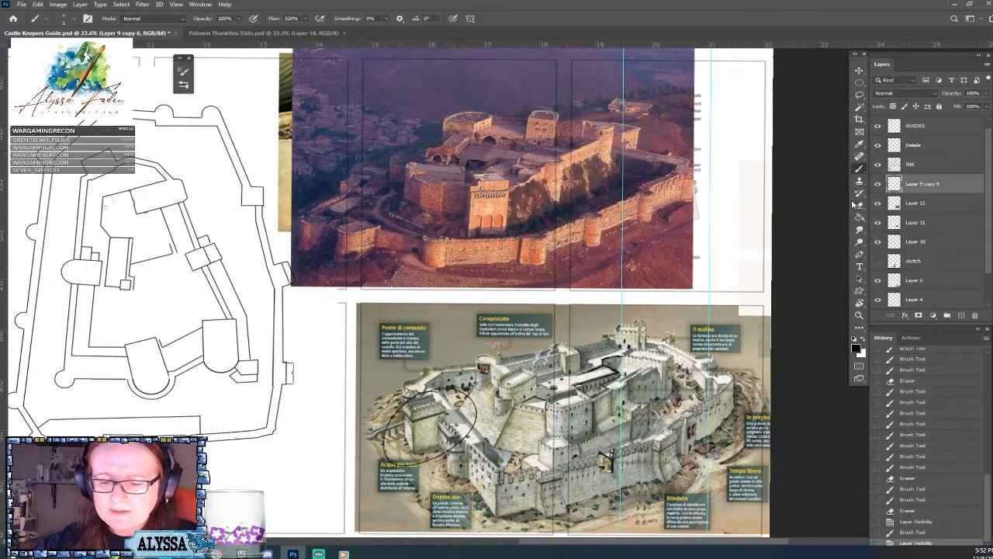
mouse_move(650, 114)
mouse_down()
mouse_move(657, 107)
mouse_move(639, 122)
mouse_up()
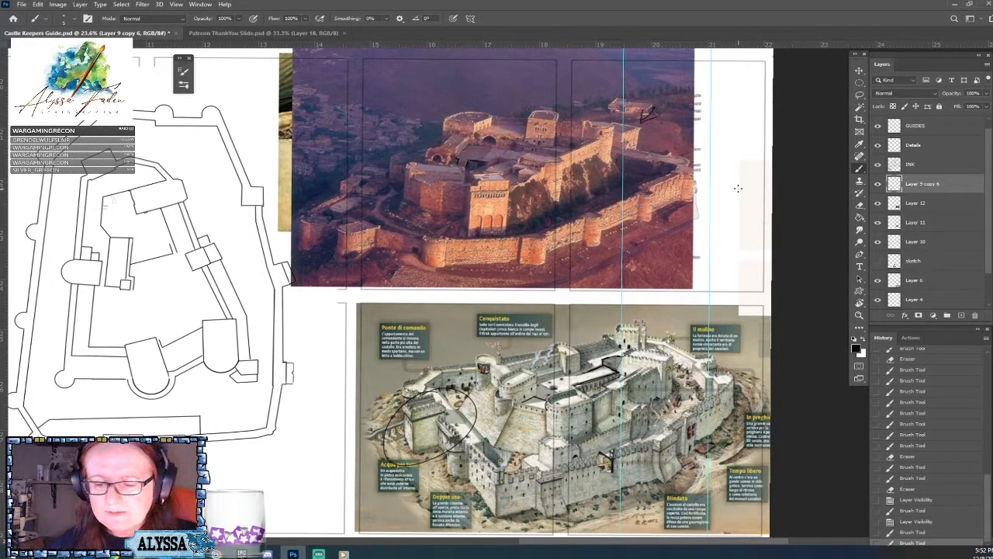
click(915, 521)
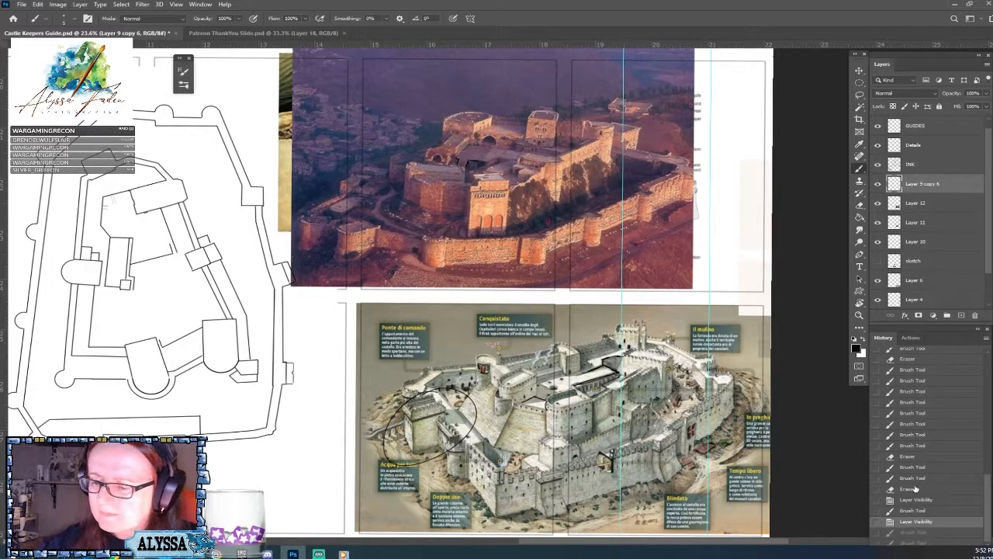
click(878, 183)
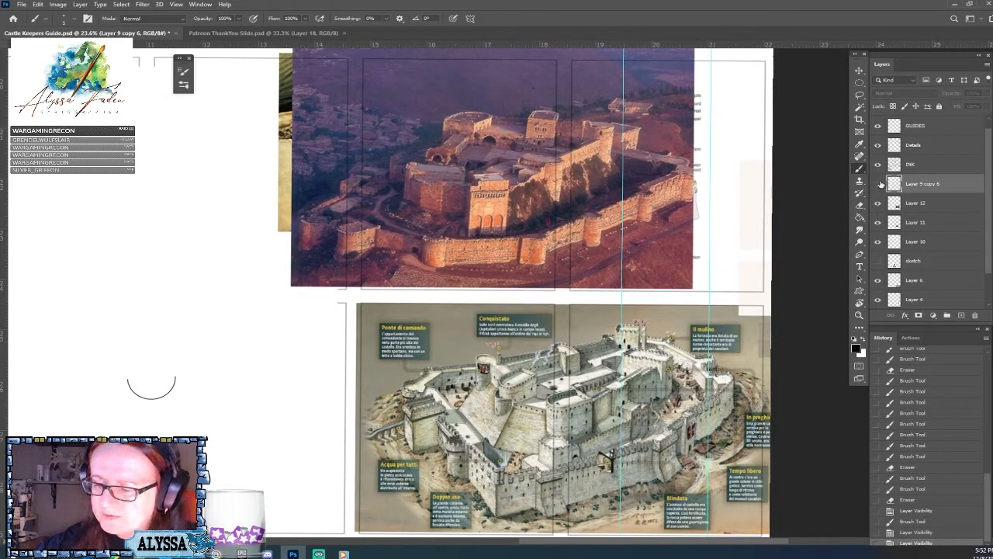
click(877, 183)
click(878, 202)
Outline the small round inner tower on the labelled illustration and circle the arched aqueduct on both that illustration and the castle painting.
drag(434, 256, 637, 231)
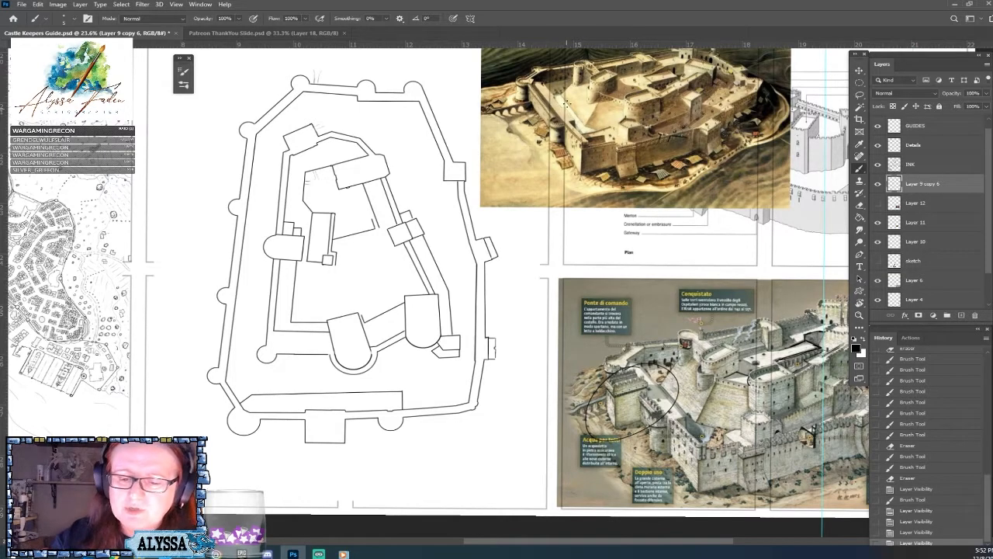
drag(562, 182, 487, 198)
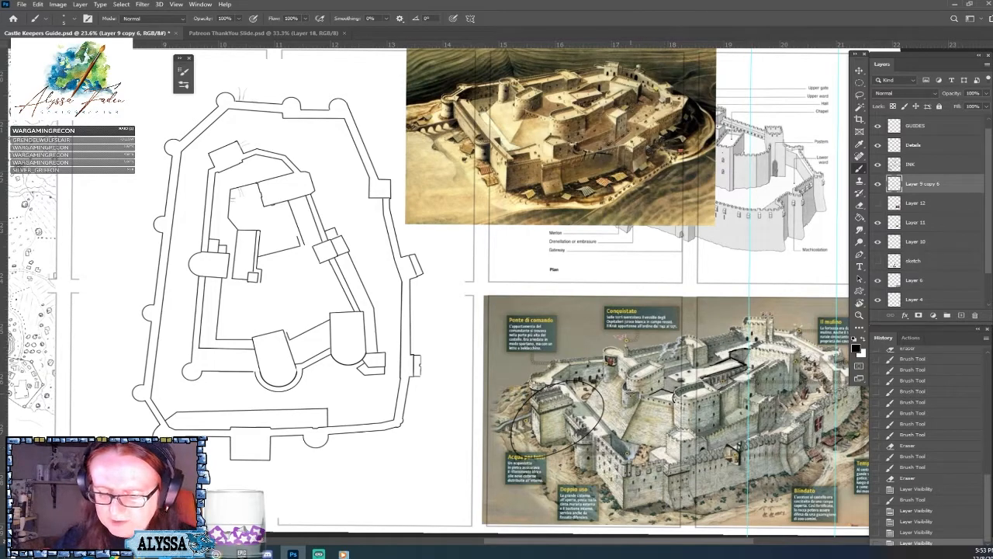
mouse_move(627, 385)
mouse_down()
mouse_move(623, 405)
mouse_move(635, 401)
mouse_up()
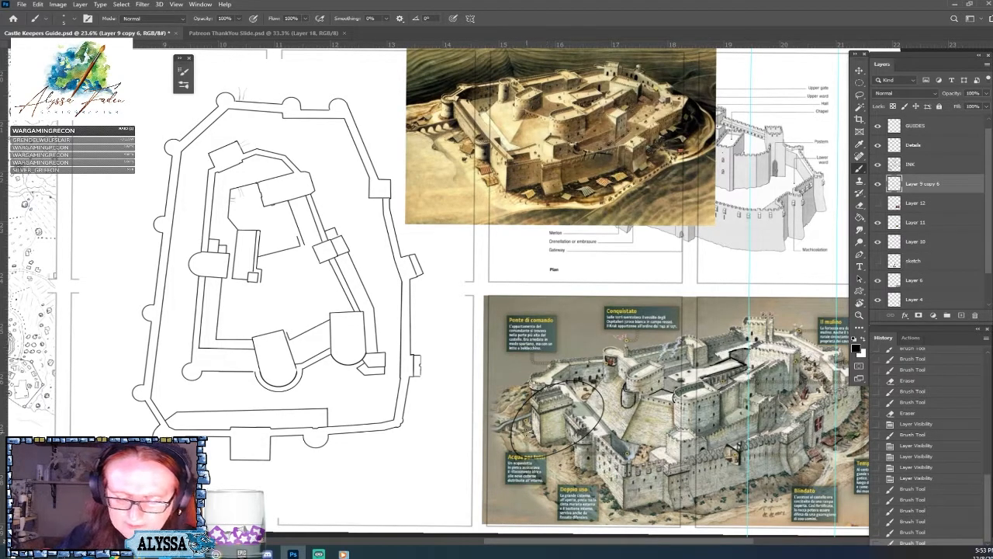
drag(539, 409, 492, 434)
drag(494, 433, 554, 408)
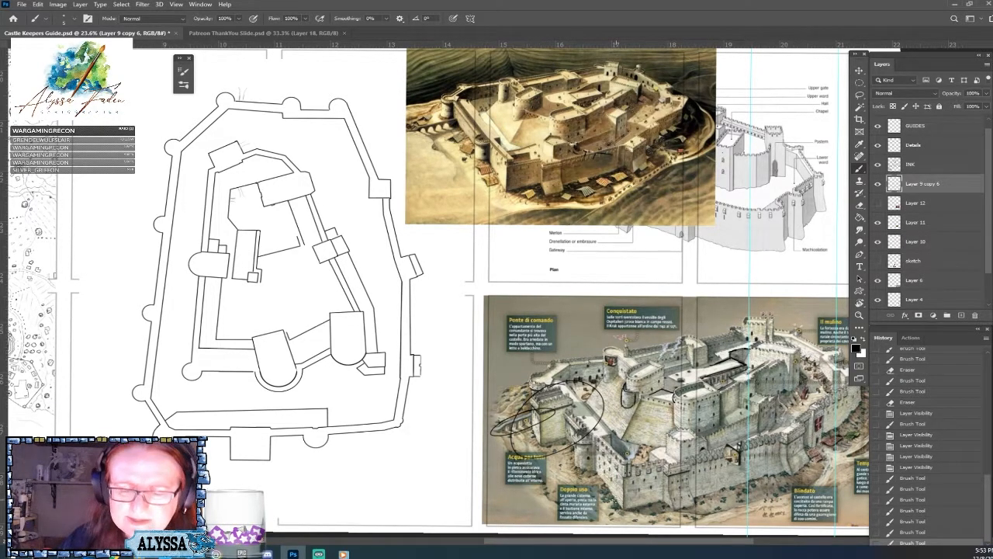
mouse_move(451, 112)
mouse_down()
mouse_move(425, 118)
mouse_move(447, 108)
mouse_up()
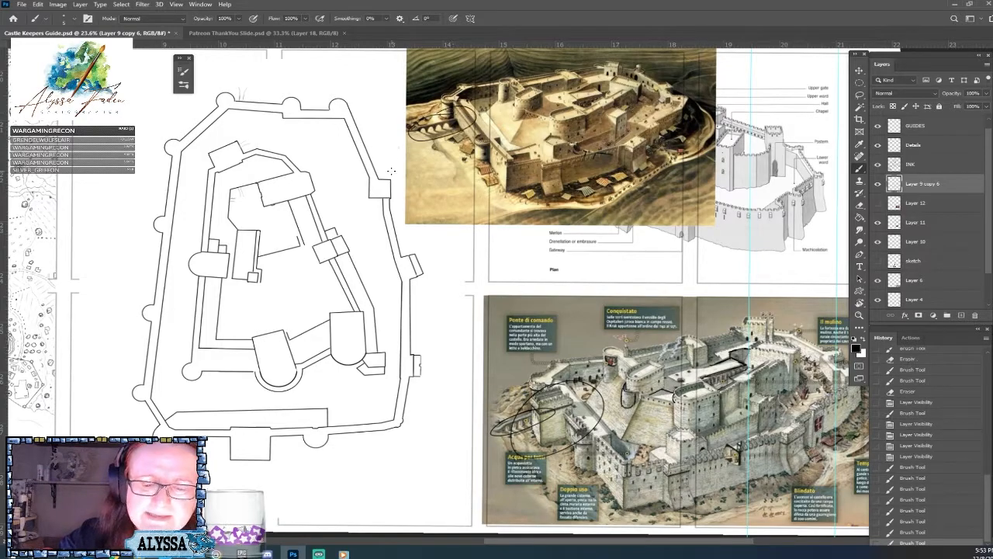
drag(347, 177, 500, 155)
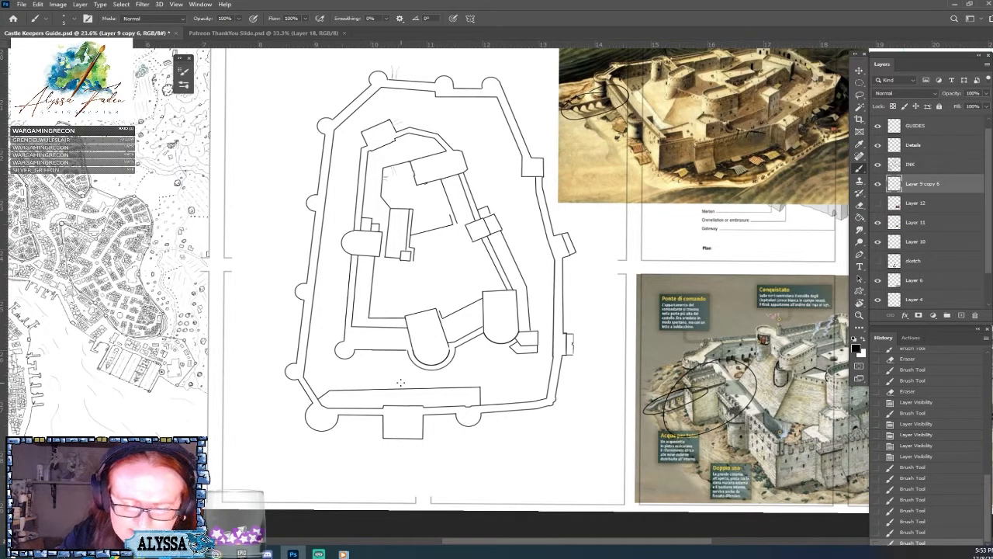
click(354, 416)
shift+click(354, 476)
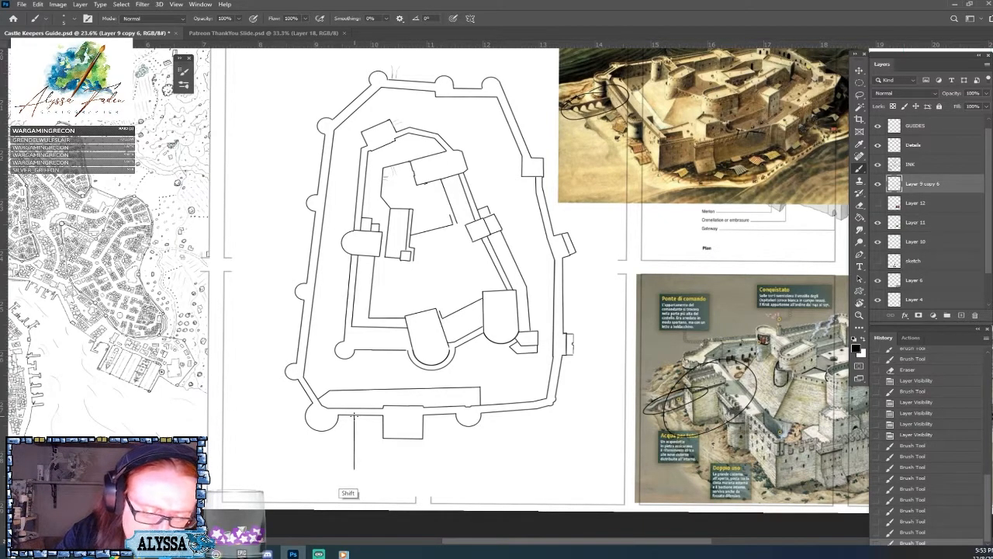
shift+click(354, 476)
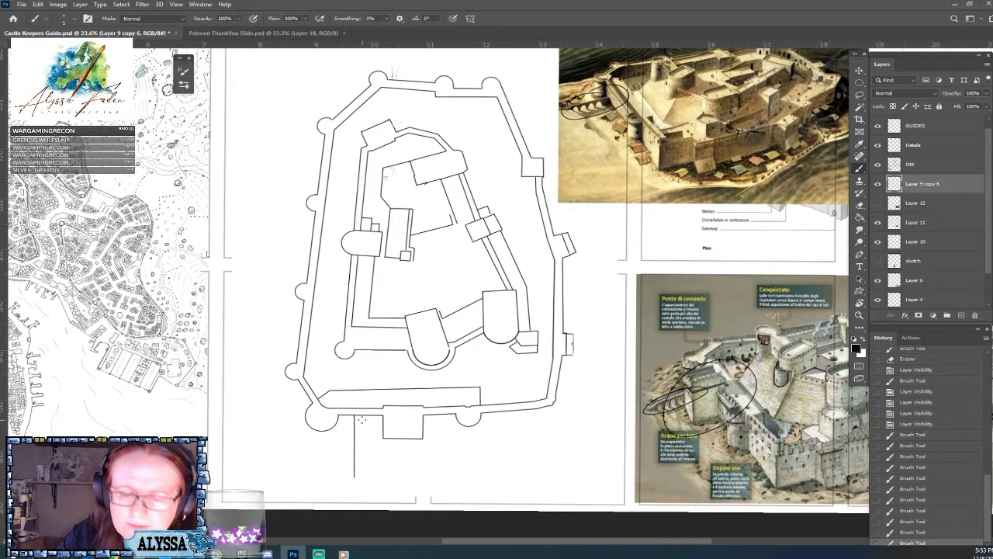
click(360, 416)
shift+click(358, 477)
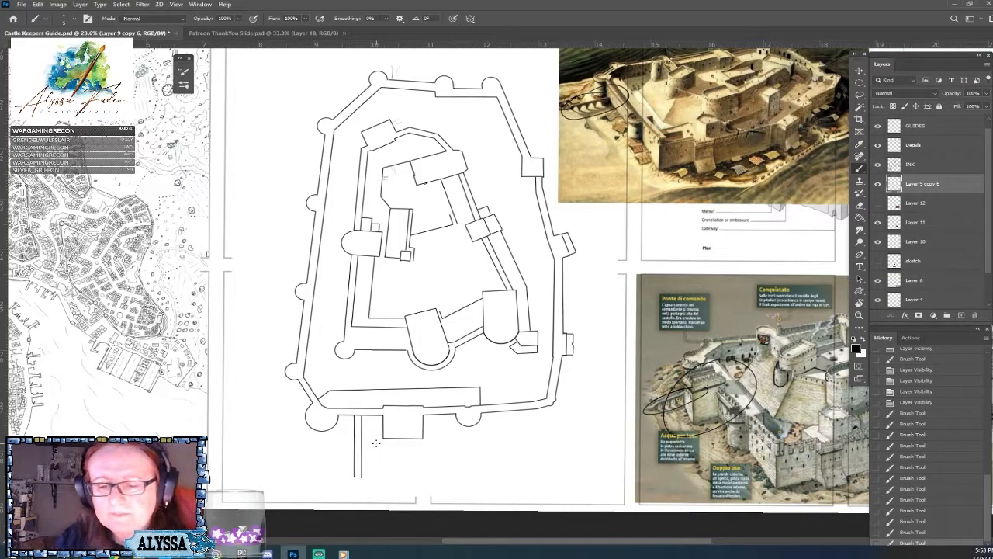
scroll(375, 443, up, 3)
drag(800, 280, 372, 306)
drag(479, 327, 936, 281)
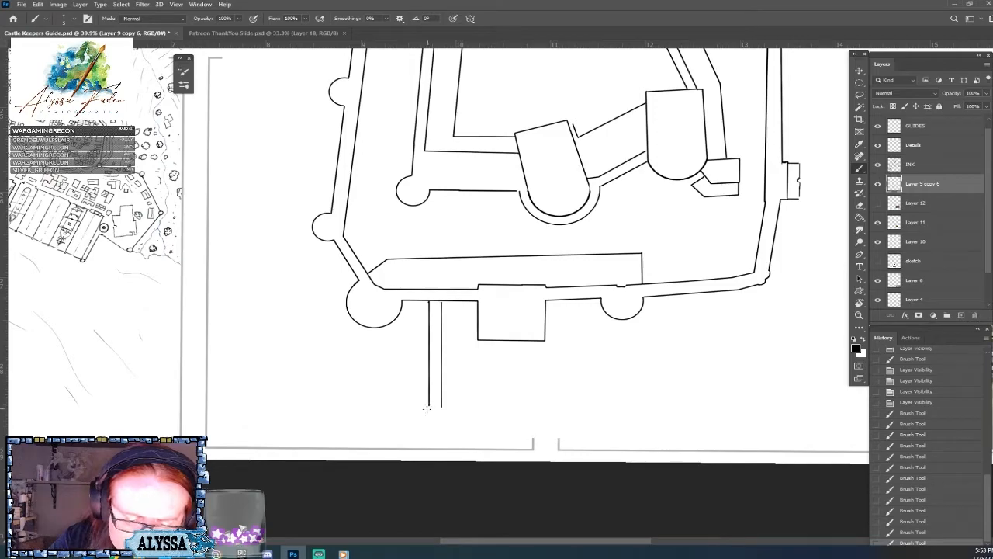
click(916, 510)
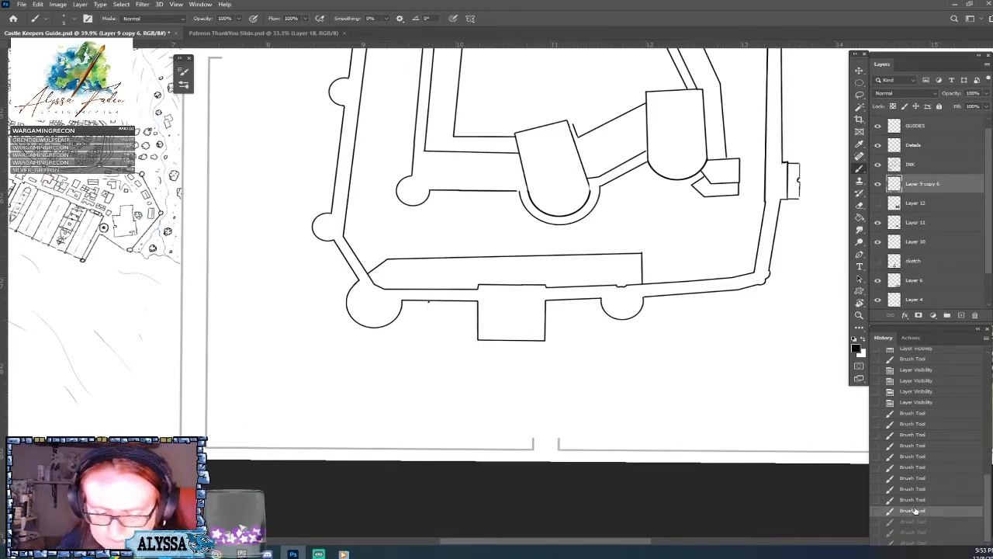
click(914, 499)
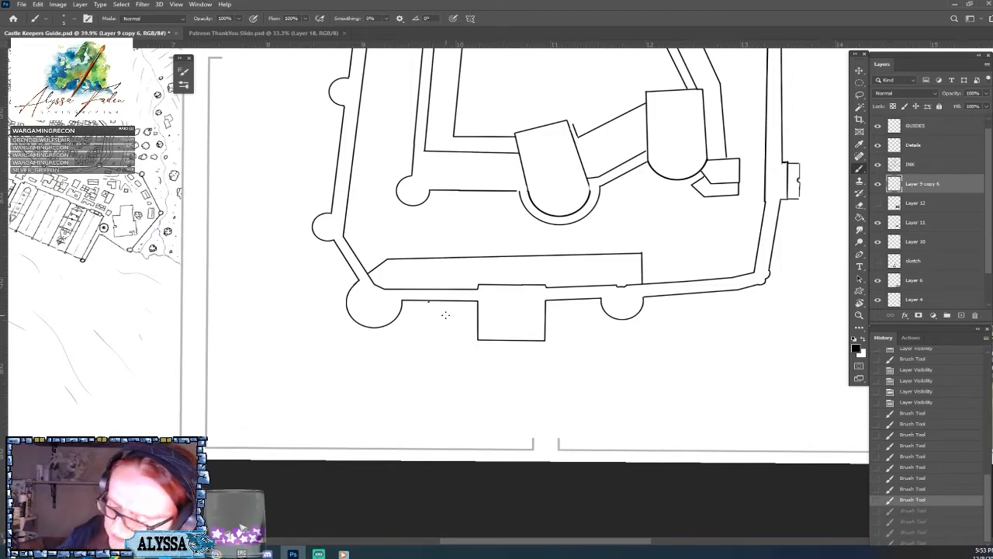
key(ctrl+z)
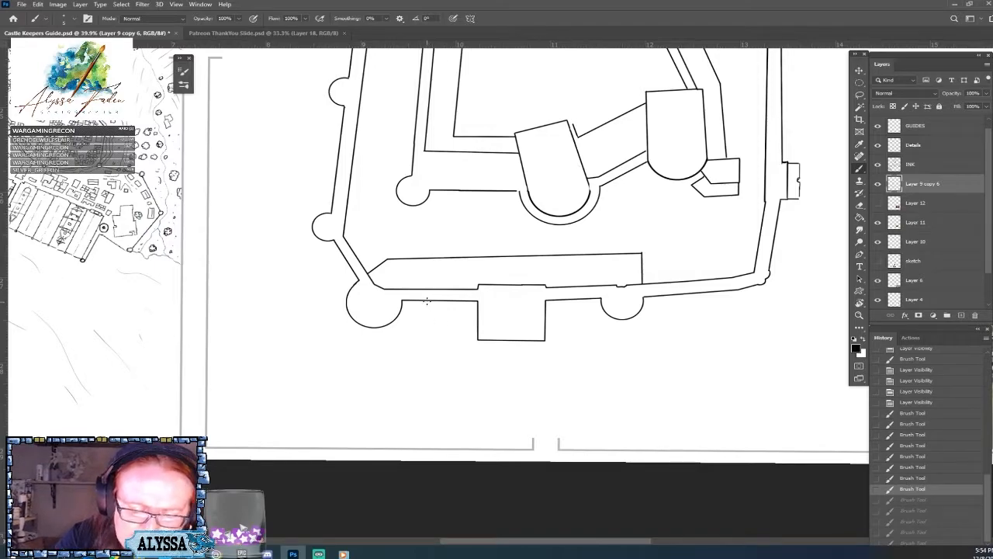
Ink two parallel straight lines for the aqueduct from the lower outer wall, between round corner tower and square gatehouse, down to the panel border.
drag(427, 301, 428, 448)
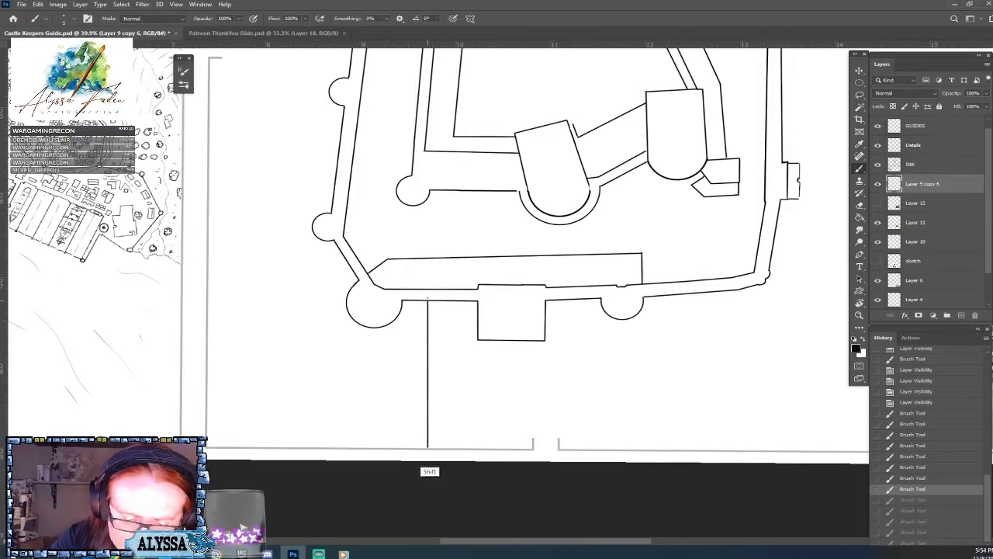
drag(437, 301, 437, 450)
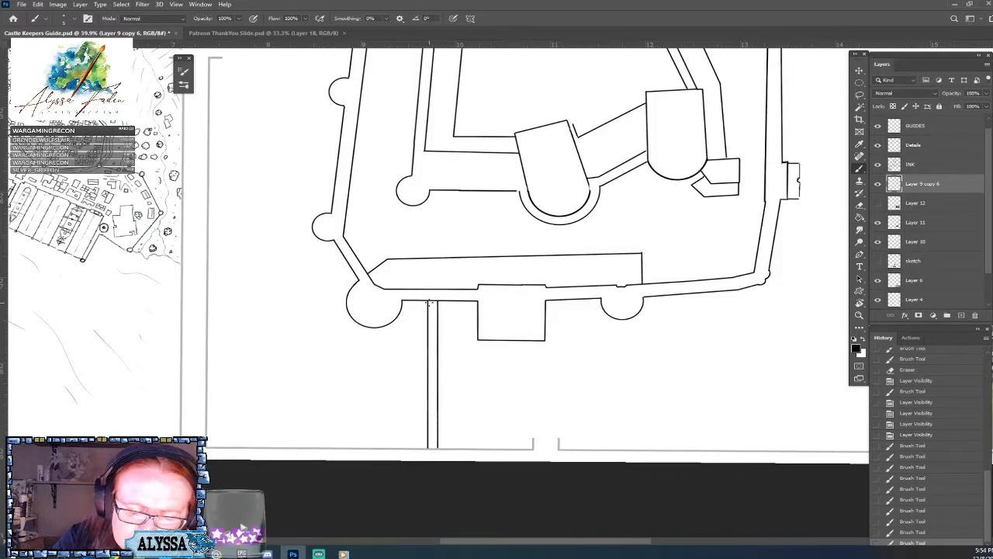
drag(429, 301, 429, 448)
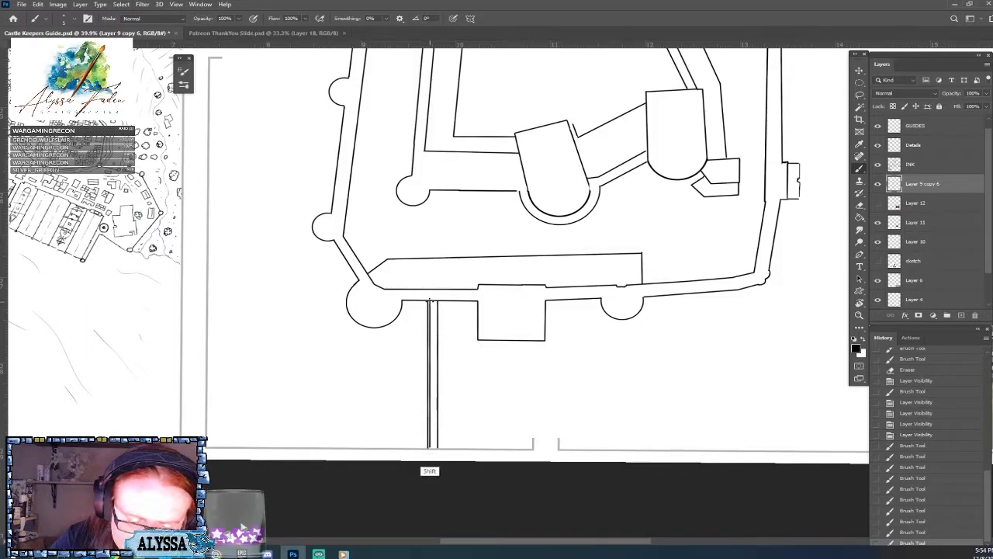
click(435, 302)
click(436, 303)
drag(436, 303, 437, 431)
key(ctrl+z)
key(ctrl+z)
key(ctrl+z)
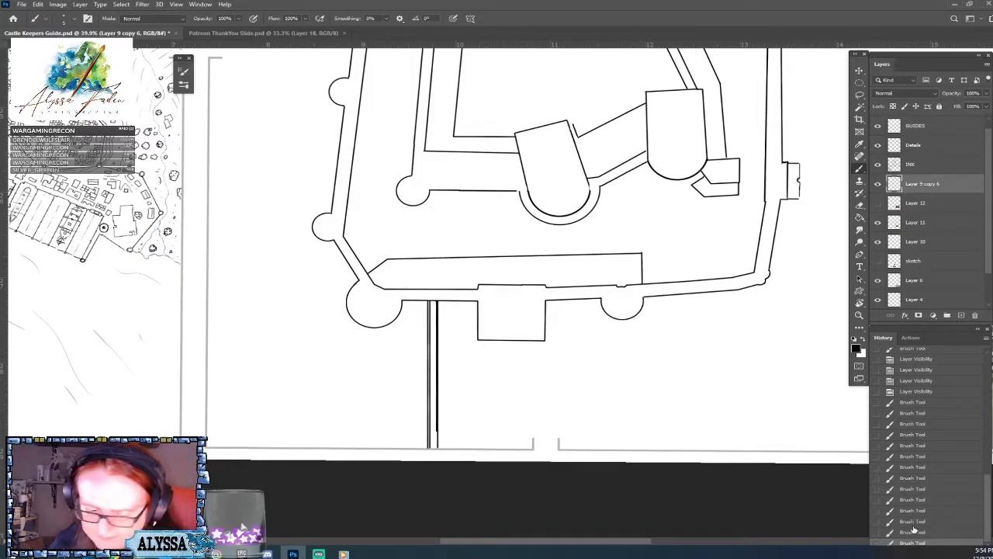
drag(436, 303, 436, 448)
key(ctrl+z)
key(ctrl+z)
key(ctrl+z)
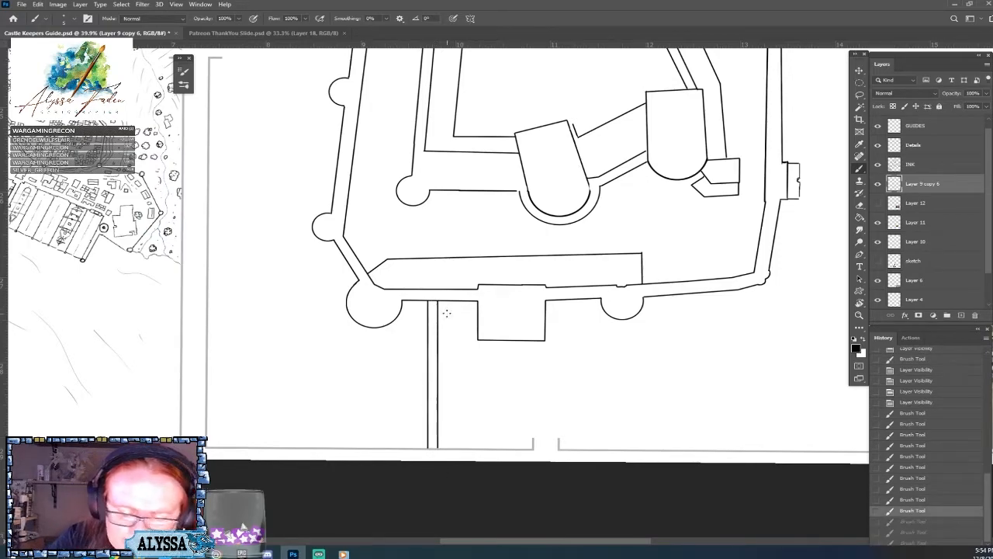
click(919, 520)
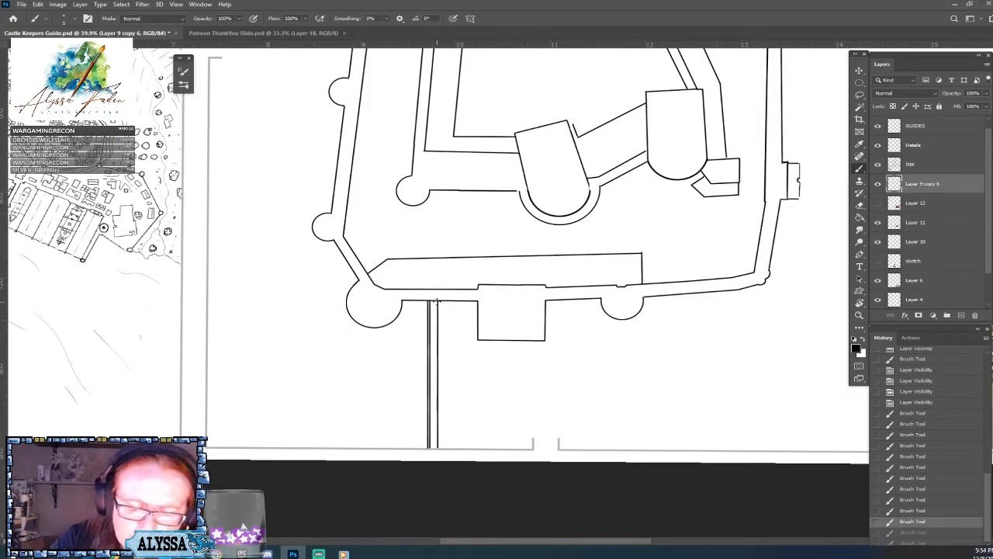
drag(436, 302, 436, 448)
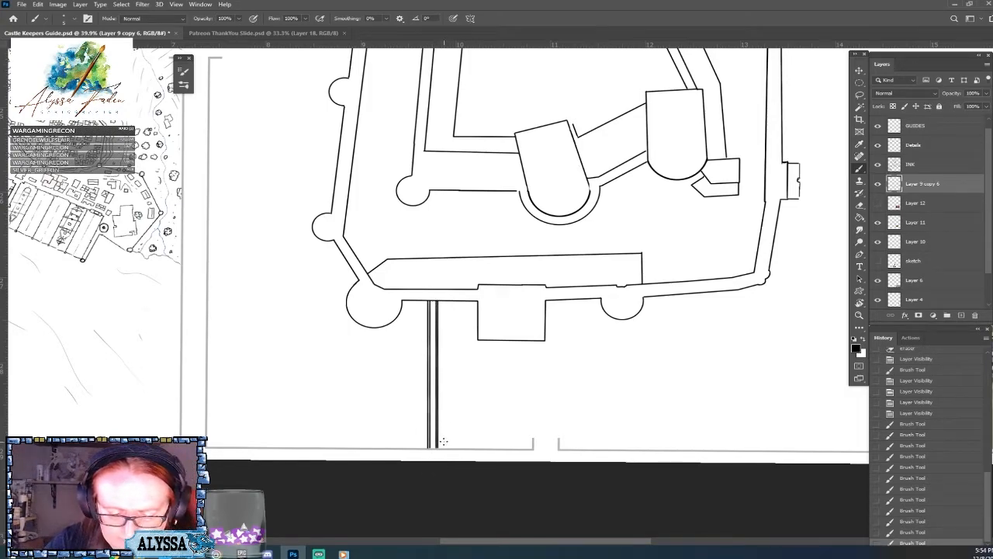
click(917, 522)
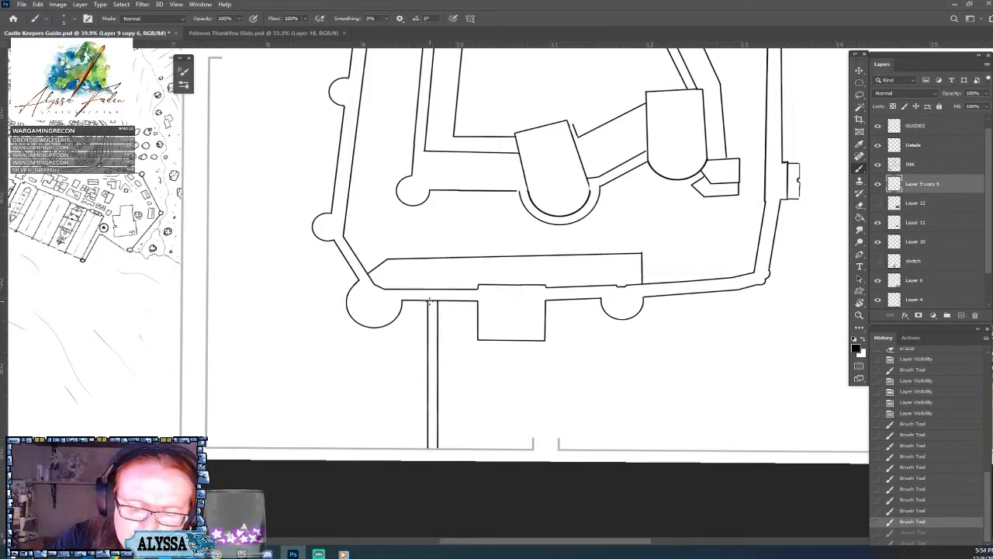
Ink a second line just inside each aqueduct edge, running from the outer wall to the panel border.
drag(429, 301, 428, 450)
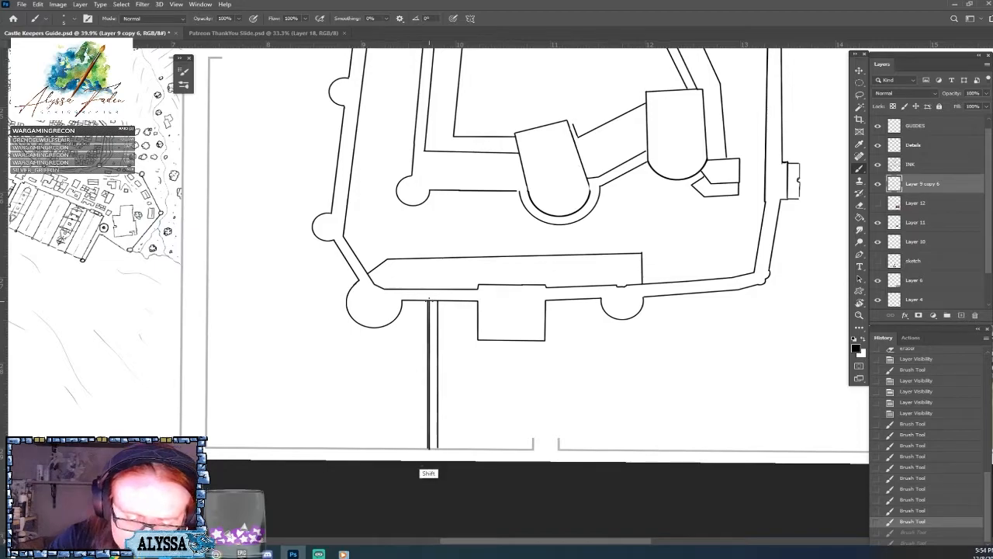
drag(436, 301, 436, 448)
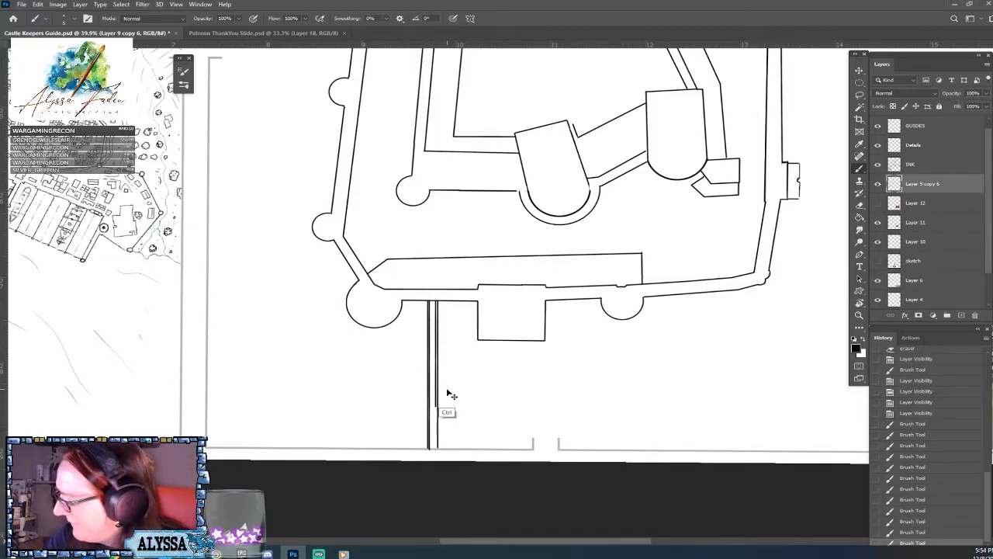
drag(435, 302, 436, 448)
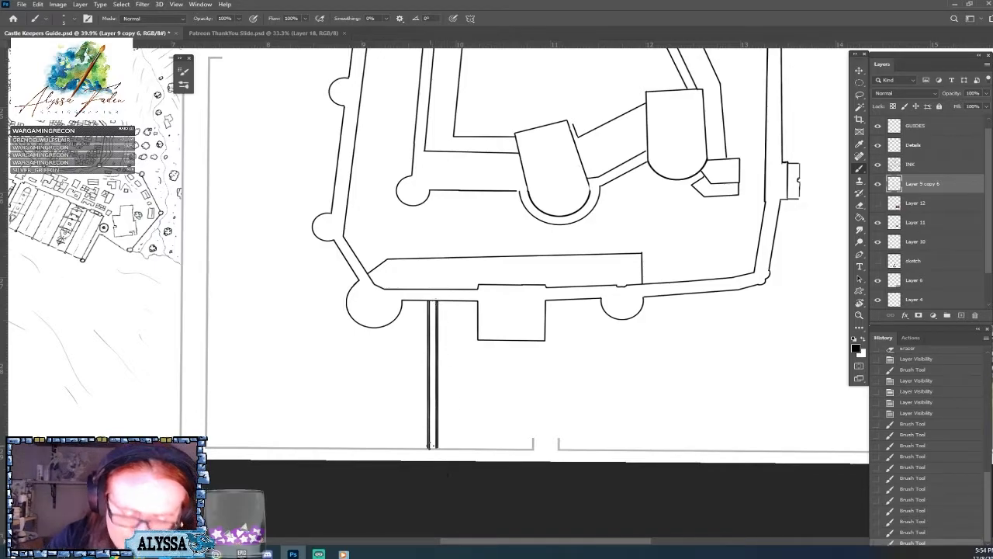
Sketch short marks along the top of the front curtain wall between the two square towers on the castle painting.
scroll(430, 445, down, 5)
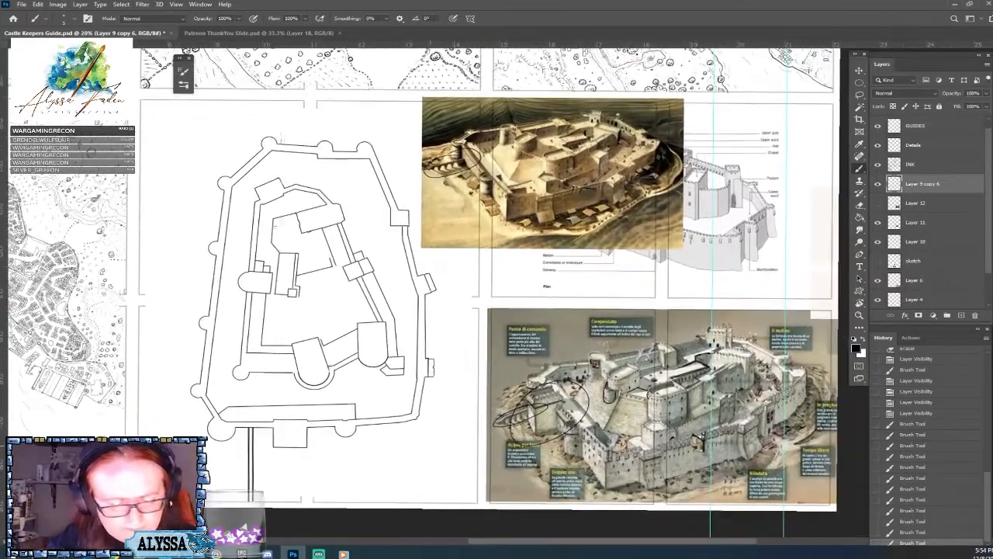
scroll(311, 435, up, 2)
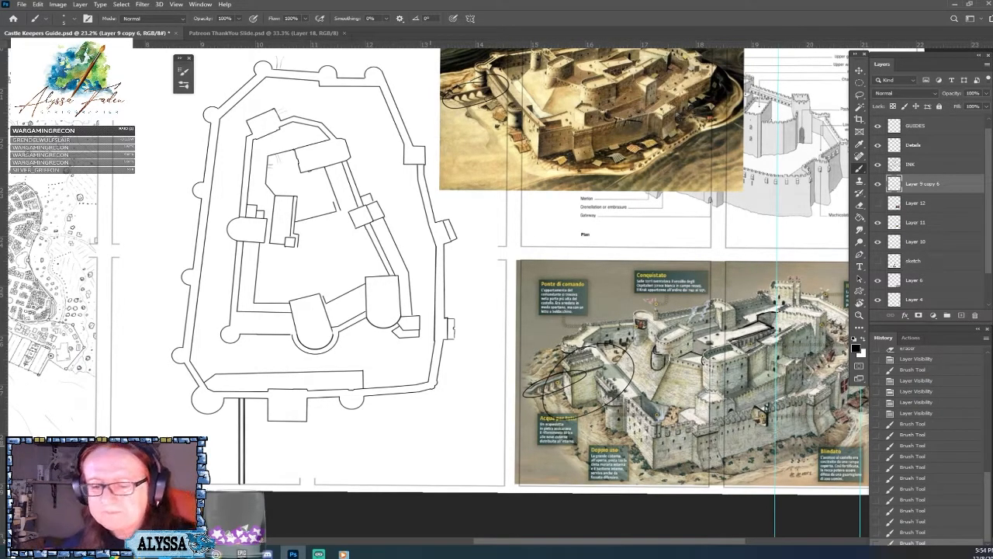
drag(549, 264, 419, 316)
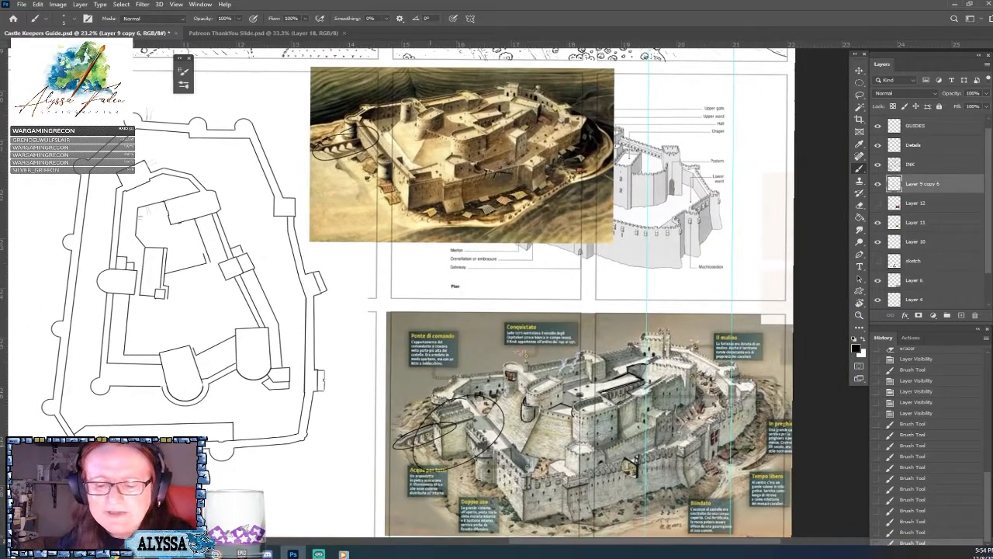
scroll(430, 313, down, 1)
scroll(490, 130, up, 5)
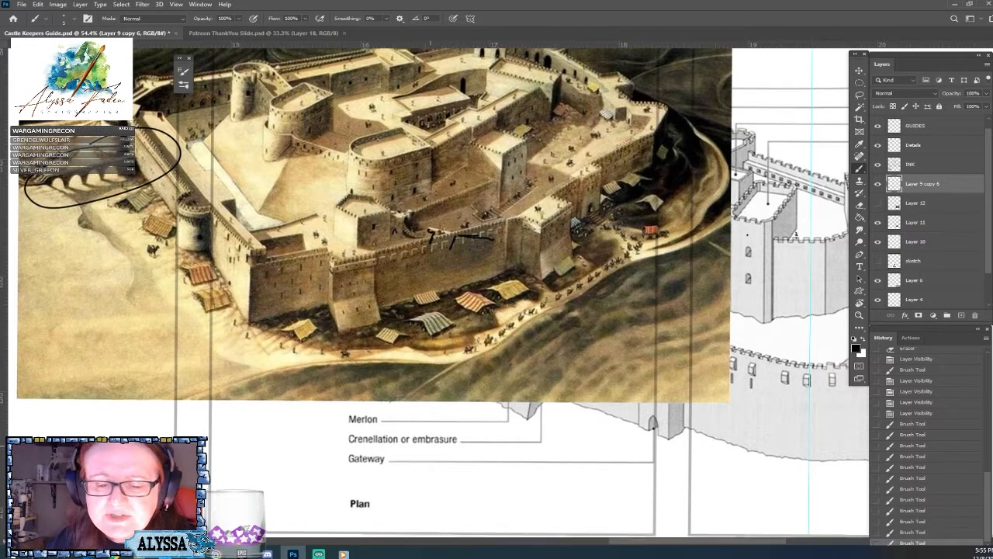
drag(431, 235, 409, 272)
scroll(465, 232, up, 1)
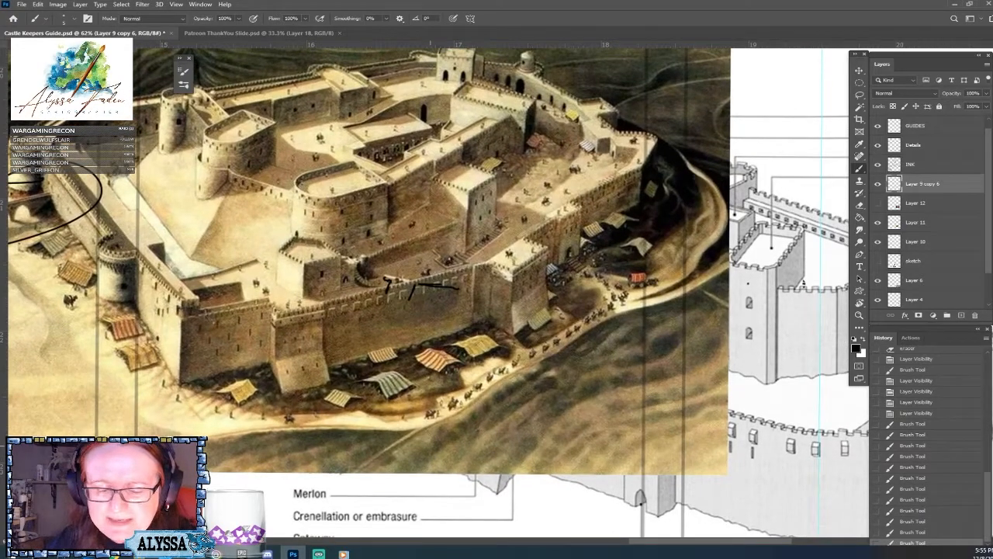
Examine the castle painting, the labelled illustration and the inked floor plan side by side.
scroll(431, 310, up, 1)
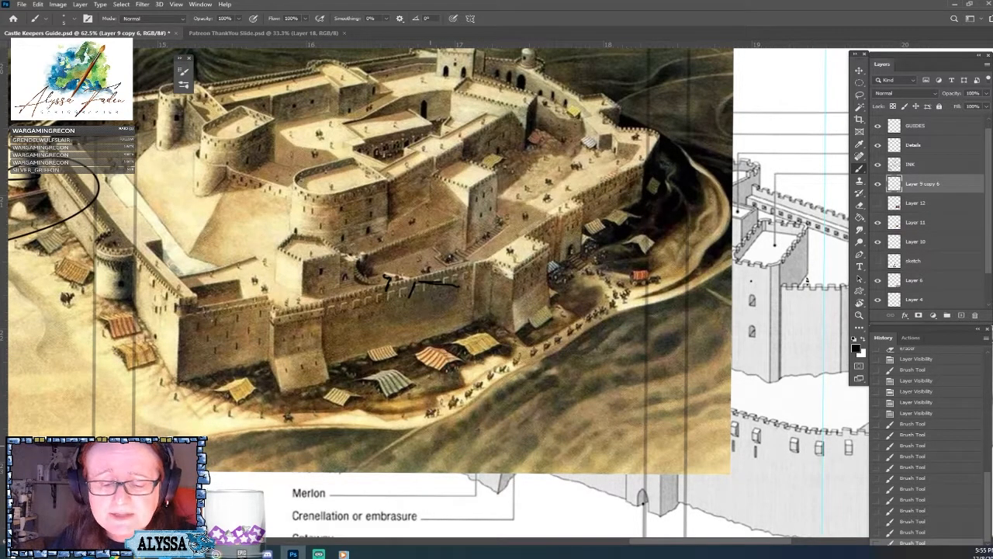
scroll(431, 284, up, 4)
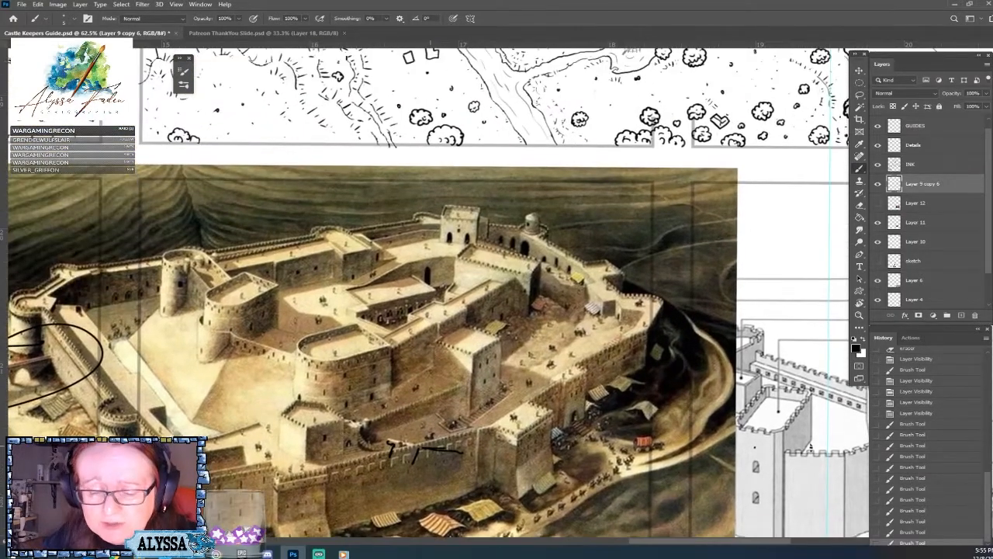
scroll(439, 264, up, 5)
scroll(438, 263, down, 8)
drag(430, 403, 528, 81)
scroll(497, 267, down, 4)
scroll(699, 282, up, 1)
scroll(496, 279, up, 2)
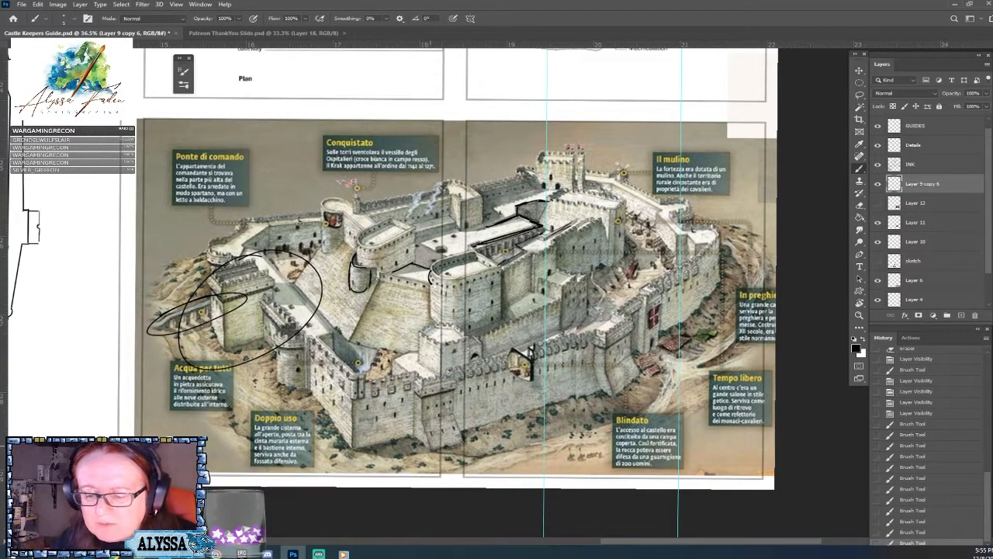
scroll(496, 287, down, 4)
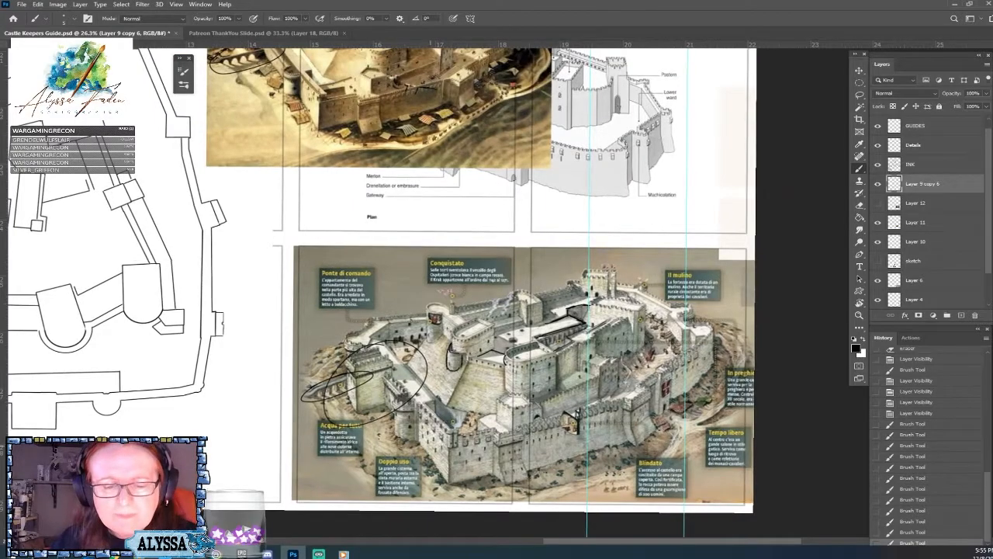
drag(443, 179, 548, 220)
scroll(548, 219, down, 1)
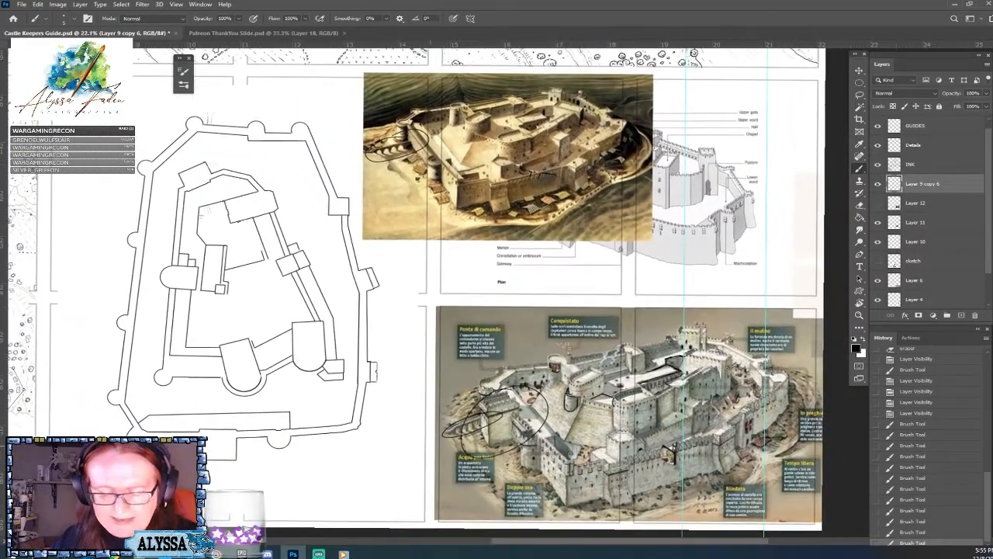
Erase the circles around the aqueduct and the sketched tower and roof outlines from the labelled illustration.
scroll(494, 427, up, 9)
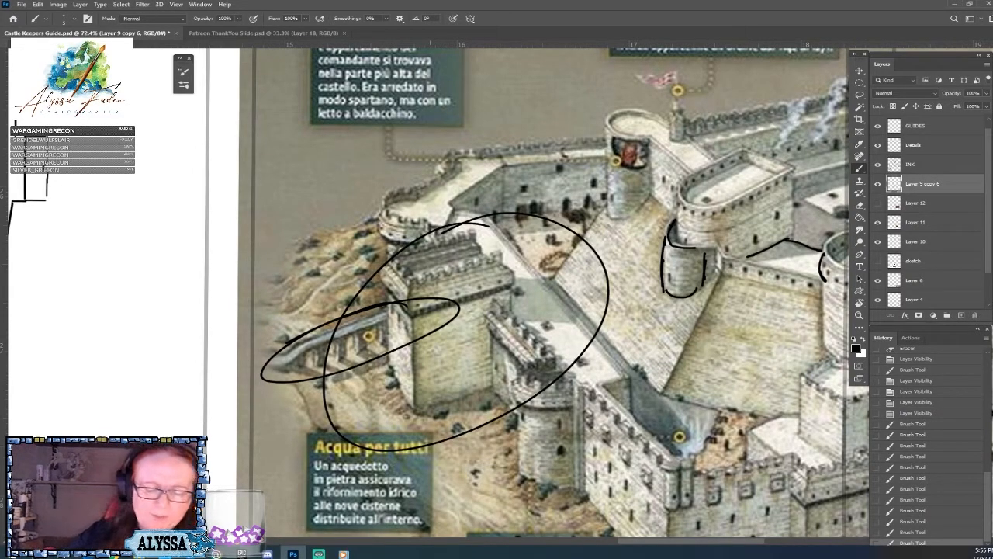
mouse_move(264, 379)
mouse_down()
mouse_move(305, 380)
mouse_move(274, 386)
mouse_move(402, 346)
mouse_move(456, 318)
mouse_move(457, 301)
mouse_move(348, 311)
mouse_move(278, 351)
mouse_up()
mouse_move(332, 333)
mouse_down()
mouse_move(323, 395)
mouse_move(333, 430)
mouse_move(360, 445)
mouse_move(425, 448)
mouse_move(489, 423)
mouse_move(571, 366)
mouse_move(605, 319)
mouse_move(609, 295)
mouse_move(606, 268)
mouse_move(578, 232)
mouse_move(506, 216)
mouse_move(392, 257)
mouse_move(345, 309)
mouse_up()
drag(286, 381, 279, 392)
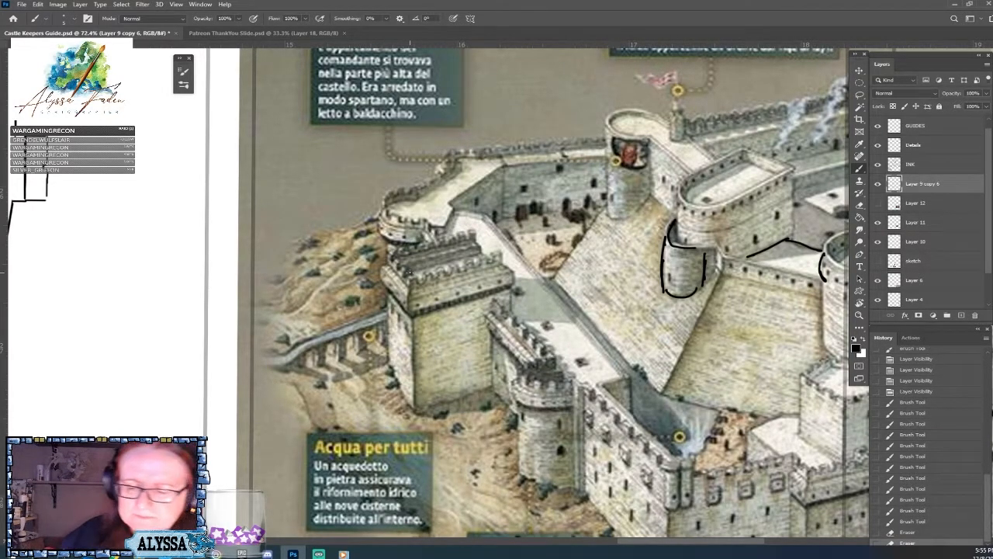
scroll(423, 343, down, 4)
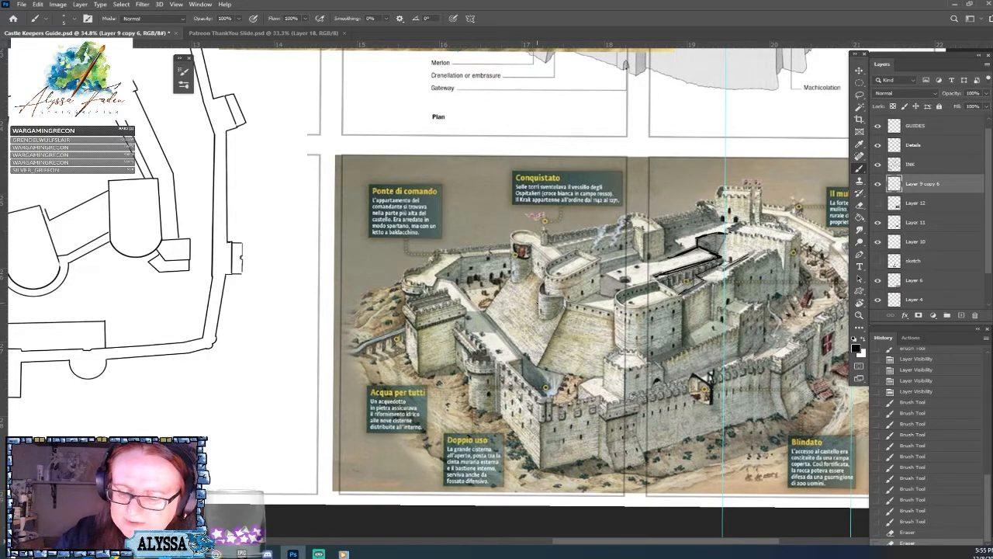
mouse_move(657, 277)
mouse_down()
mouse_move(720, 255)
mouse_move(695, 245)
mouse_move(669, 258)
mouse_move(712, 233)
mouse_move(735, 262)
mouse_move(700, 275)
mouse_up()
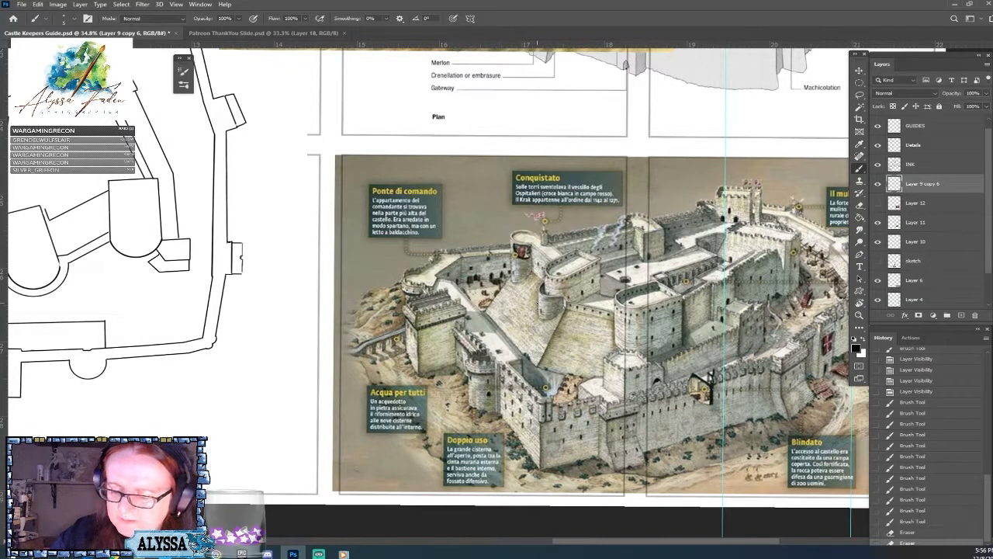
Erase the circle drawn around the arched aqueduct on the castle painting.
scroll(694, 359, down, 5)
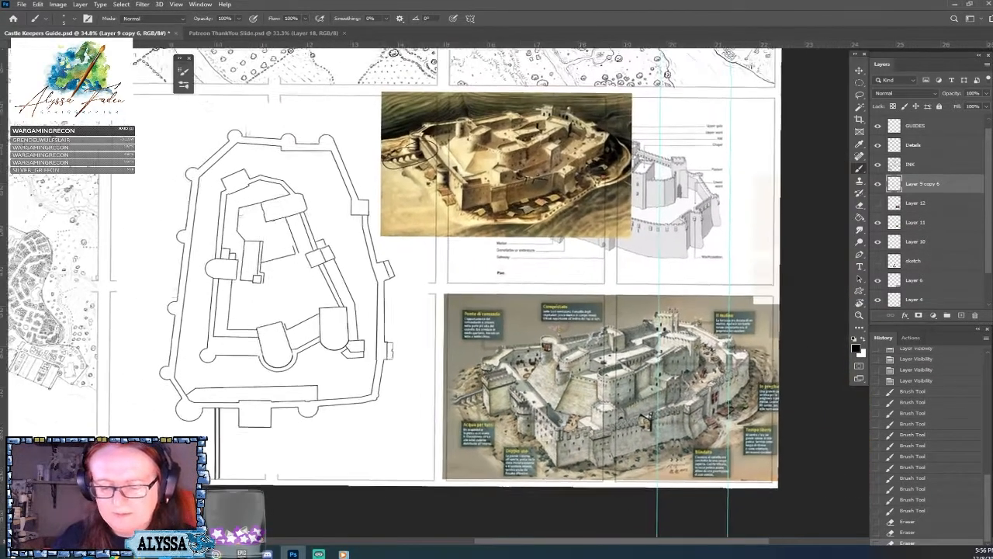
scroll(693, 359, up, 4)
drag(693, 359, 768, 519)
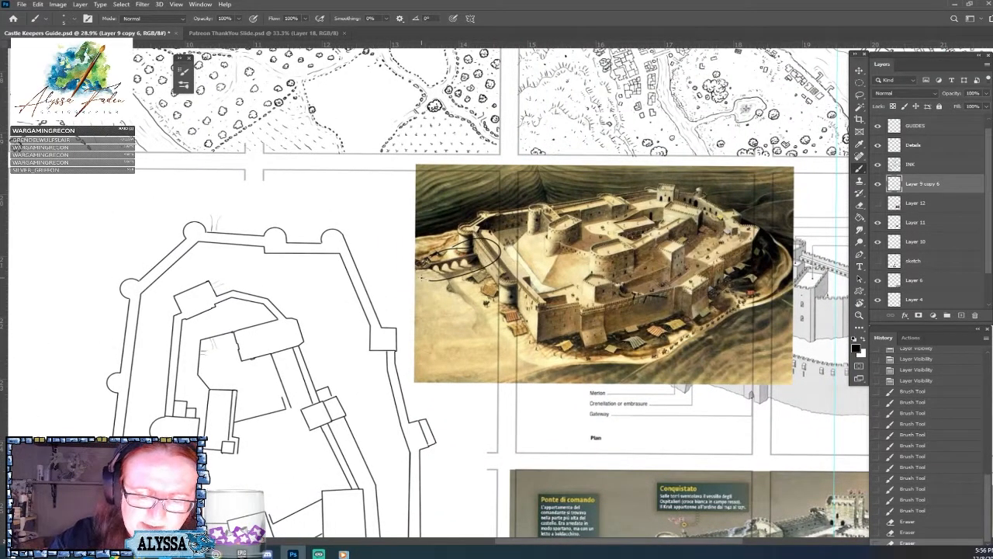
scroll(360, 280, up, 2)
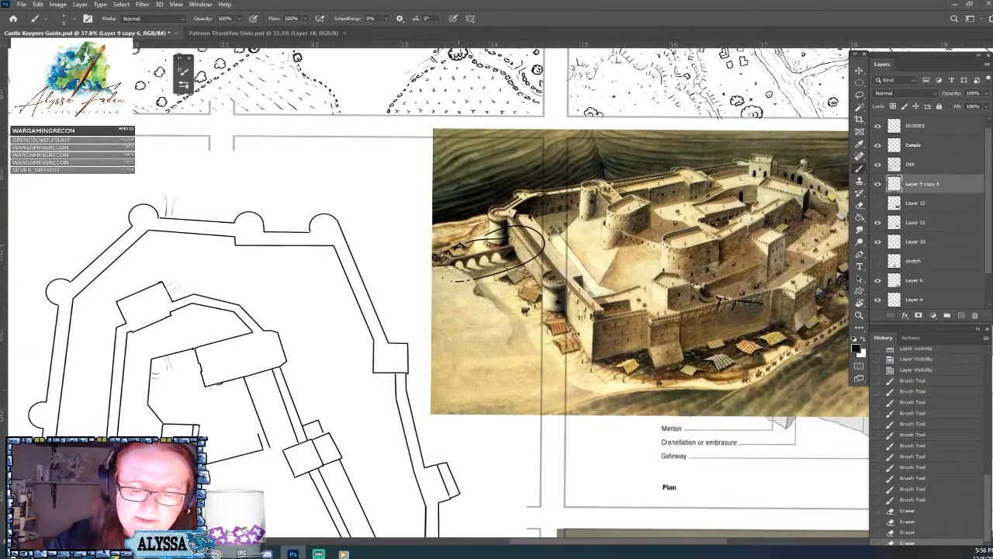
mouse_move(522, 225)
mouse_down()
mouse_move(546, 243)
mouse_move(519, 266)
mouse_move(477, 277)
mouse_move(527, 278)
mouse_up()
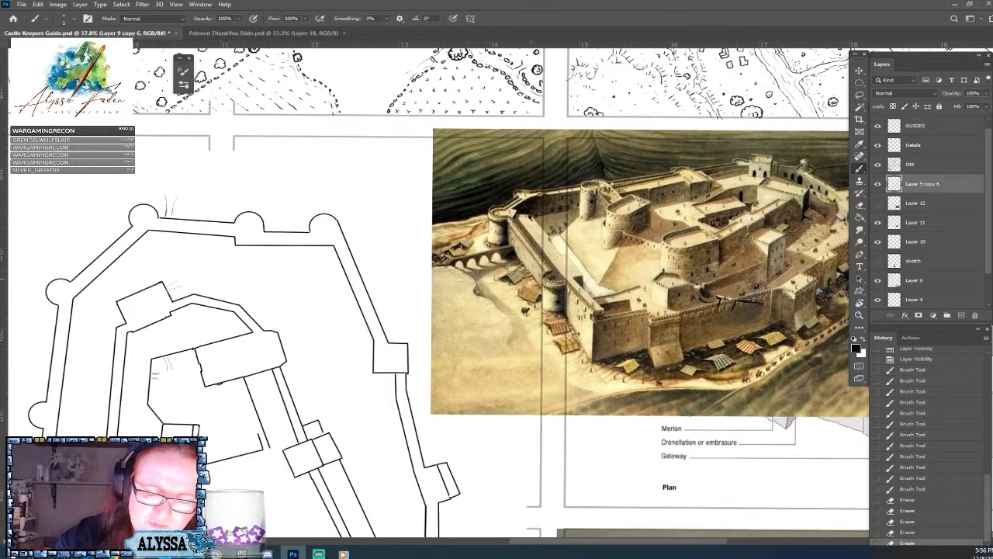
Compare the whole inked floor plan with the castle painting and the labelled illustration.
scroll(545, 283, down, 2)
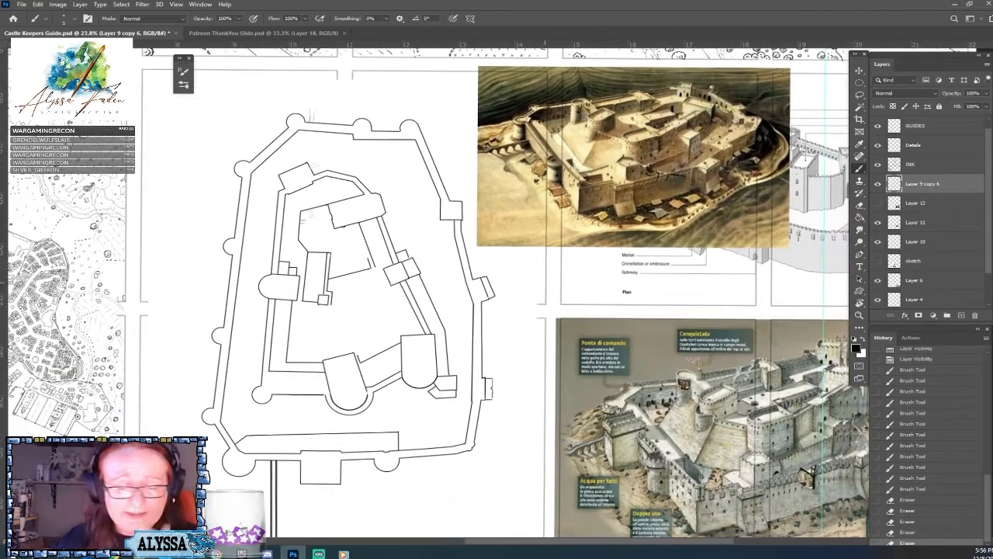
drag(545, 282, 483, 380)
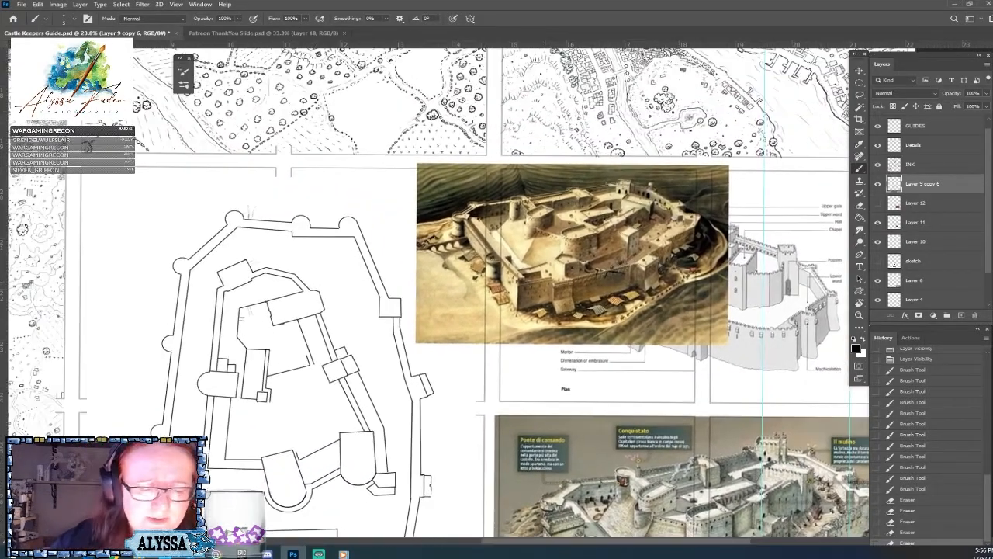
drag(724, 434, 485, 310)
scroll(611, 496, up, 3)
drag(619, 334, 621, 382)
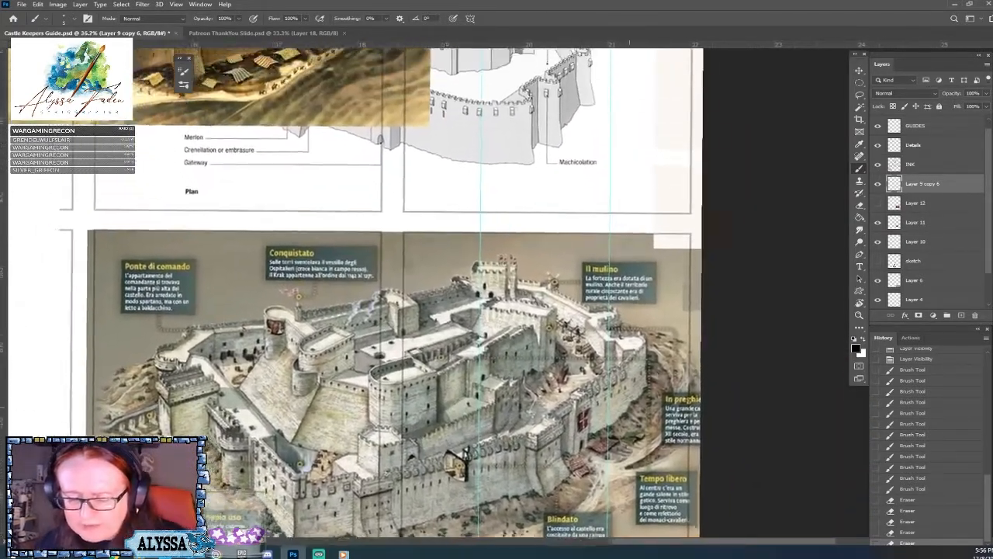
scroll(545, 310, down, 2)
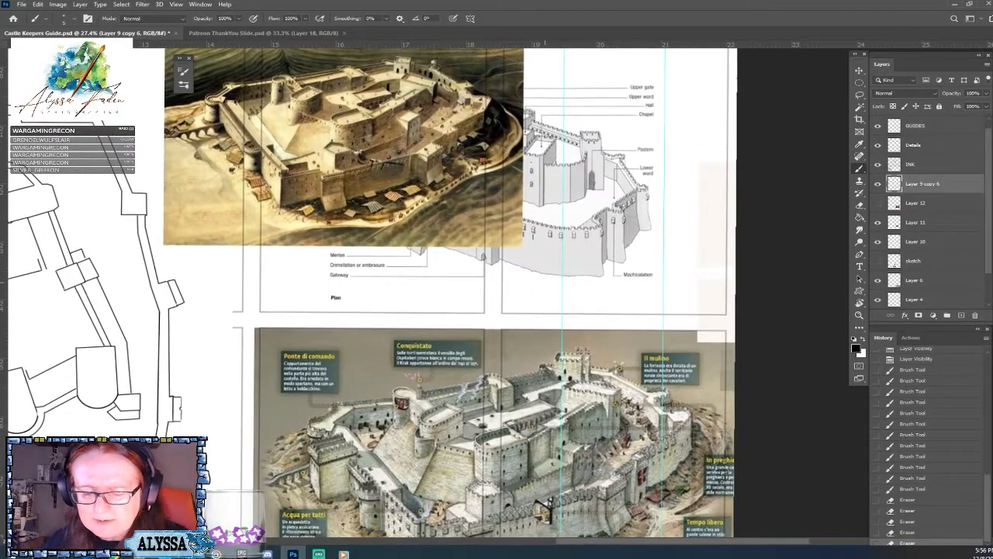
scroll(722, 474, down, 2)
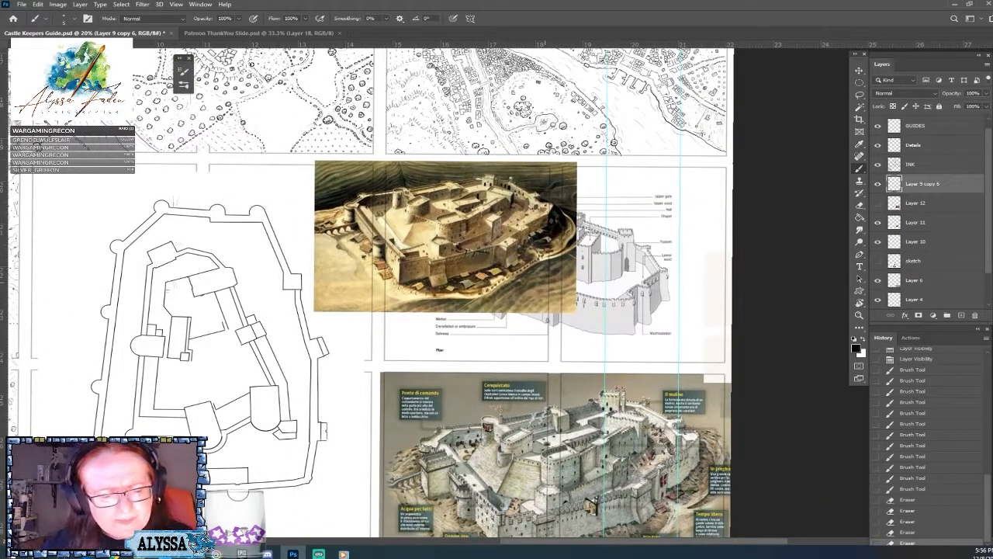
drag(589, 500, 620, 409)
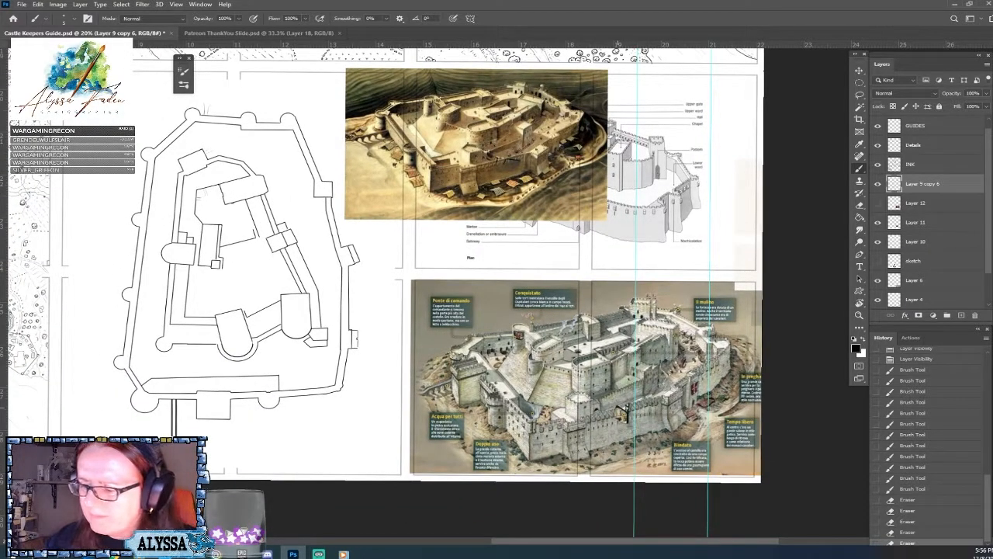
Show the castle photo on Layer 12 and examine its outer wall and towers.
click(878, 203)
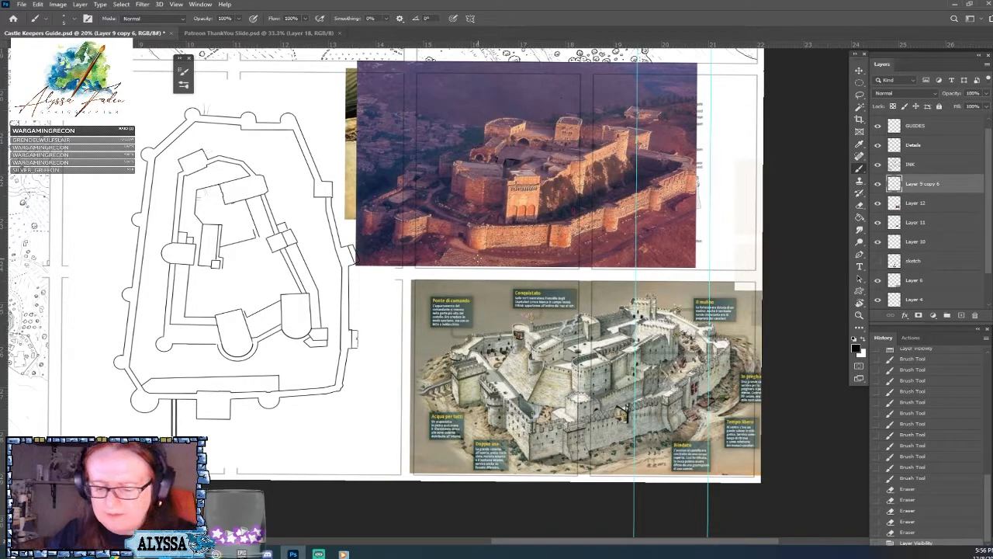
scroll(478, 258, up, 3)
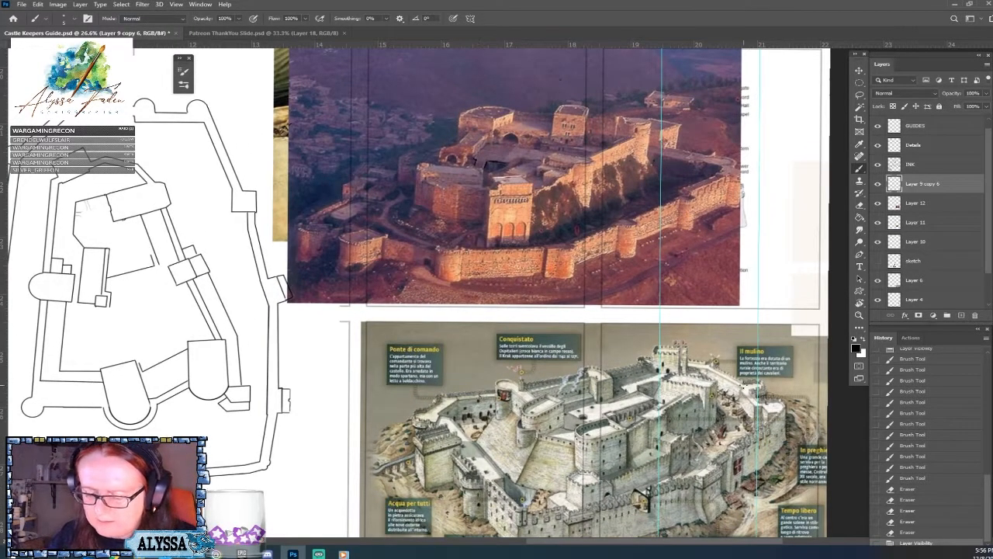
scroll(468, 225, up, 5)
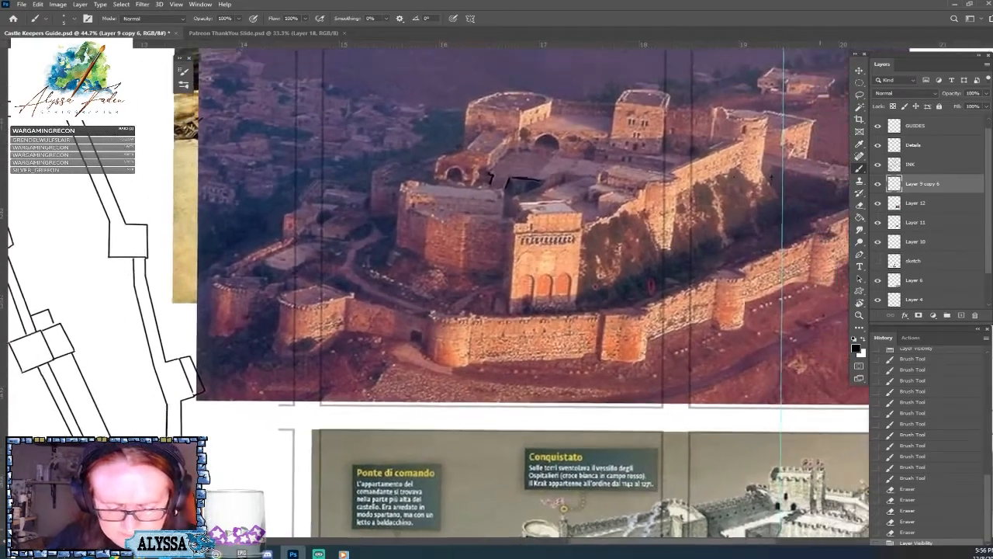
scroll(295, 423, down, 1)
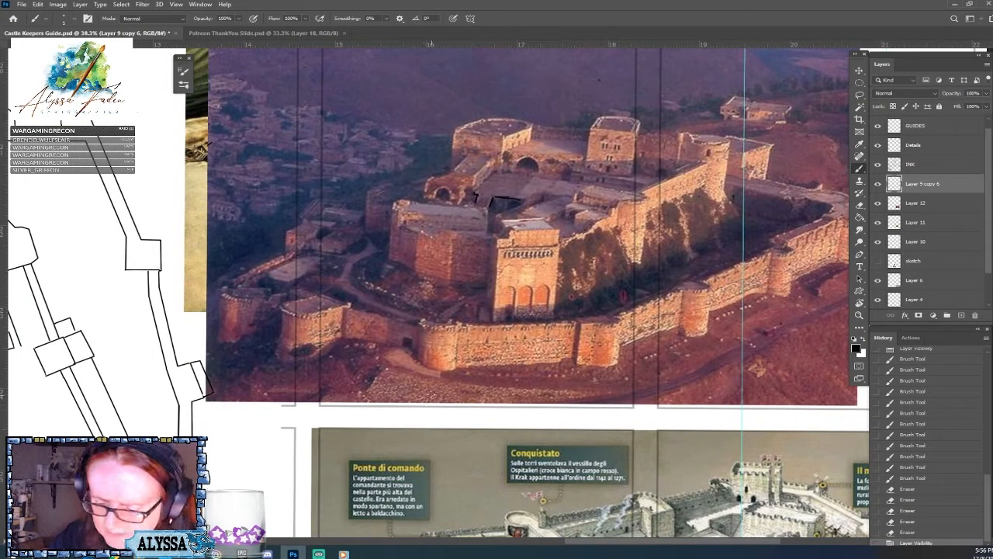
scroll(432, 415, right, 3)
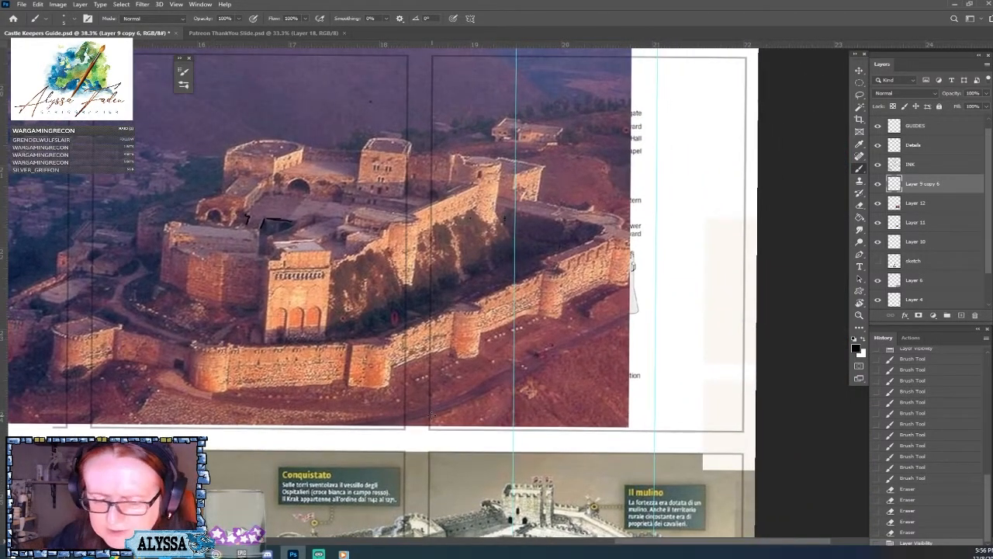
scroll(433, 415, left, 1)
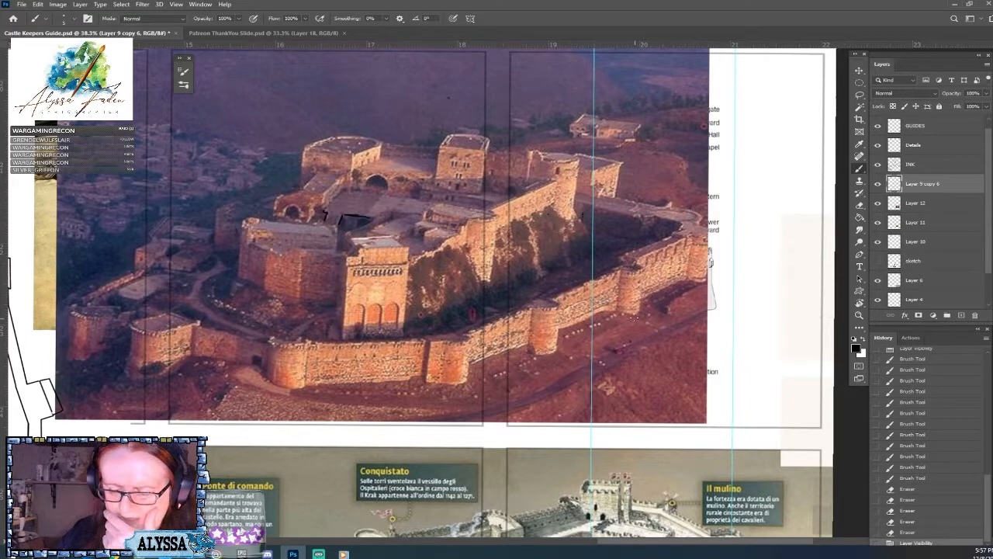
Sketch short path lines down the slope outside the outer wall on the castle photo, and erase them.
drag(634, 318, 651, 333)
mouse_move(651, 333)
mouse_down()
mouse_move(656, 368)
mouse_move(706, 408)
mouse_move(698, 377)
mouse_up()
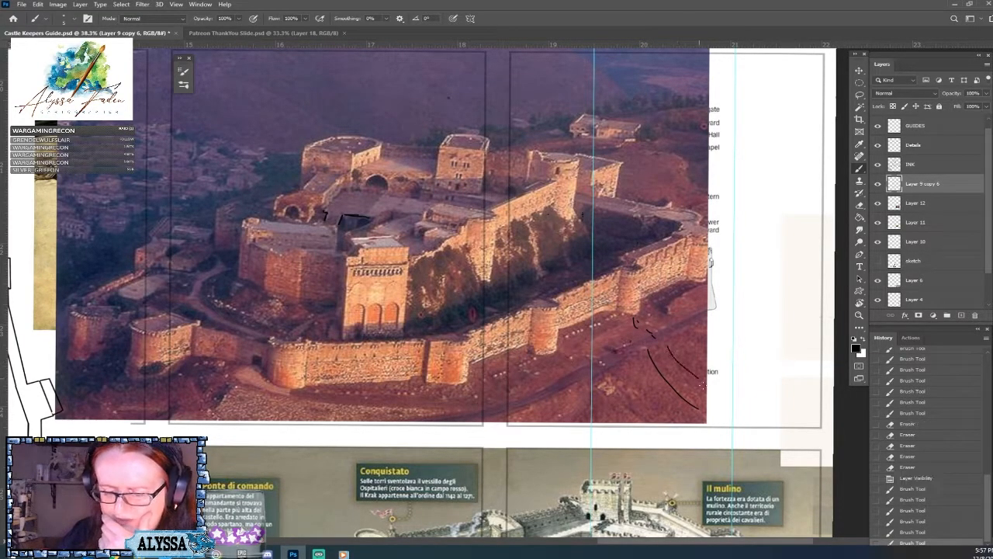
drag(471, 393, 675, 381)
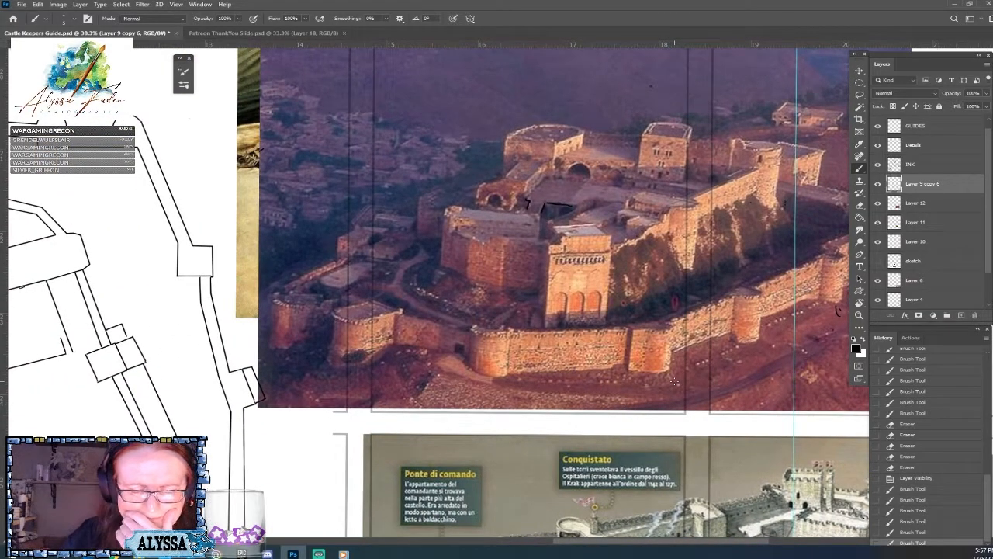
scroll(674, 381, down, 3)
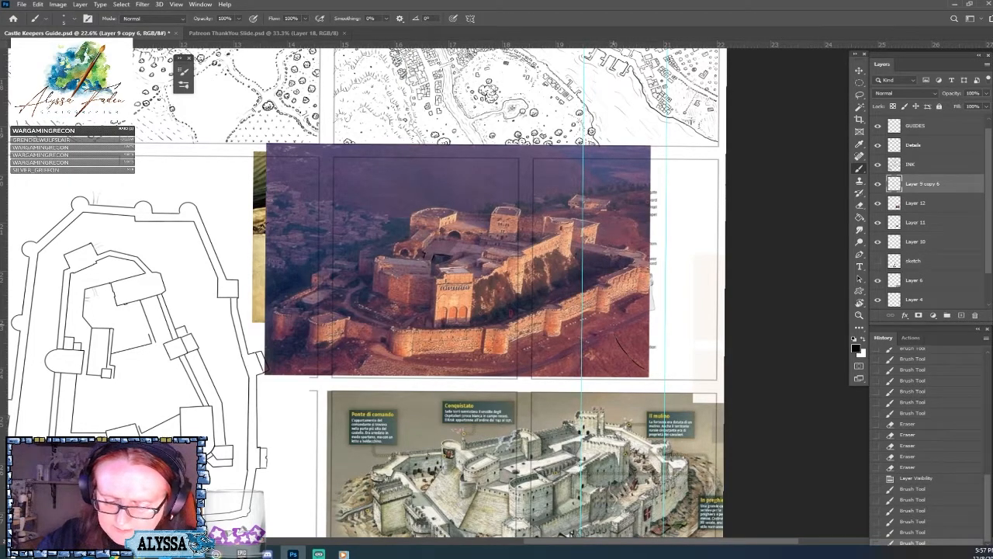
click(633, 392)
drag(633, 392, 666, 303)
Hide the reference images on Layer 12, Layer 11, Layer 10, Layer 6 and Layer 4.
drag(878, 202, 880, 301)
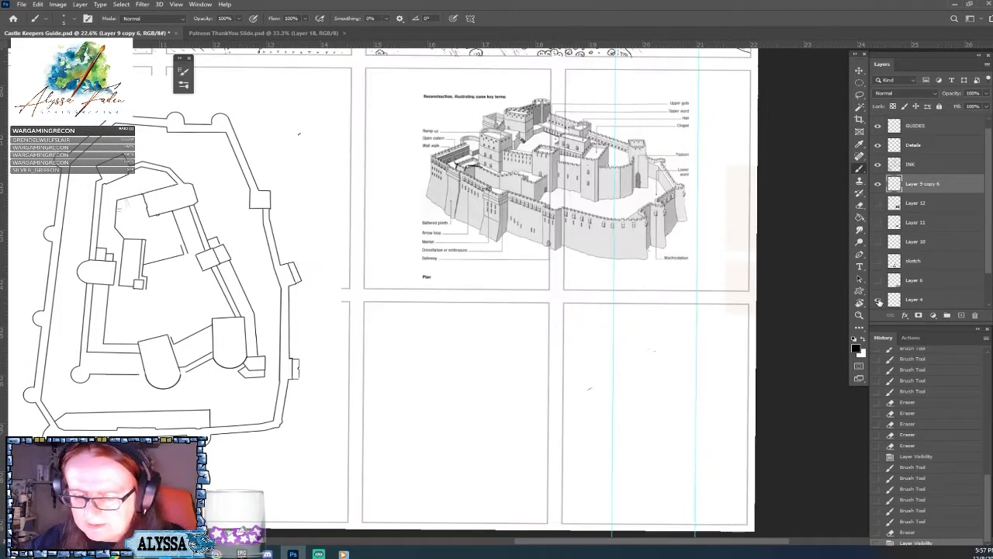
click(878, 300)
scroll(456, 362, down, 3)
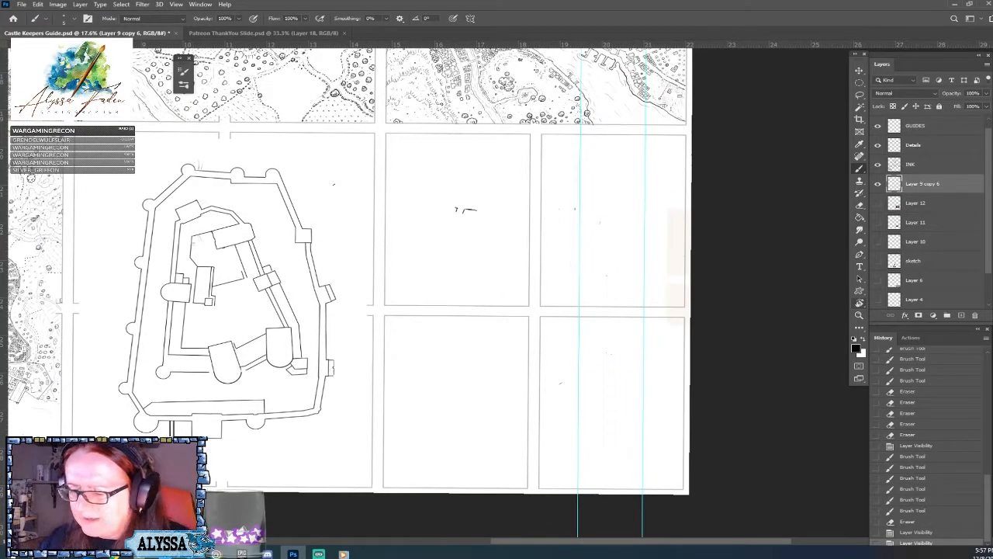
Toggle Layer 4 on and off, show the labelled illustration on Layer 6, and examine its outer wall and aqueduct.
scroll(915, 264, down, 2)
click(877, 261)
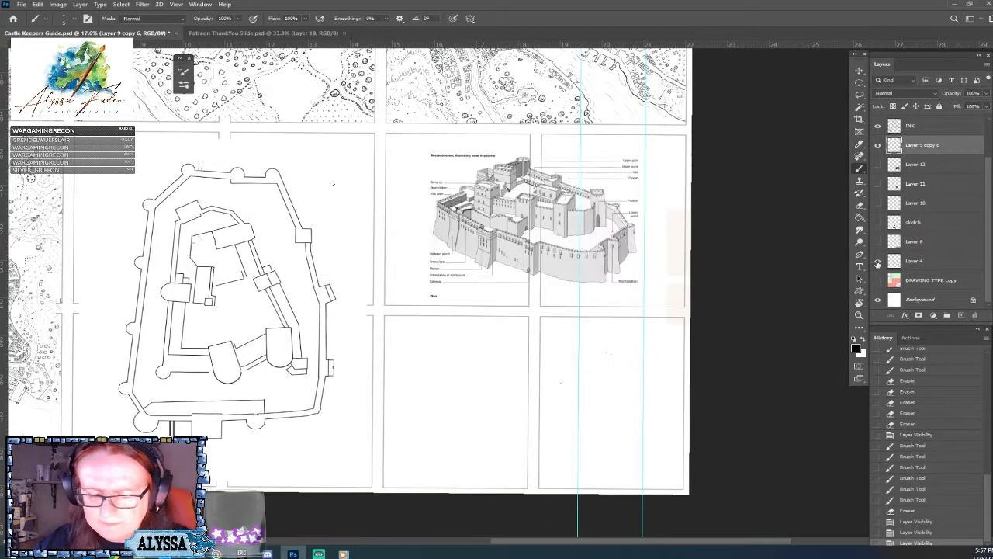
click(877, 261)
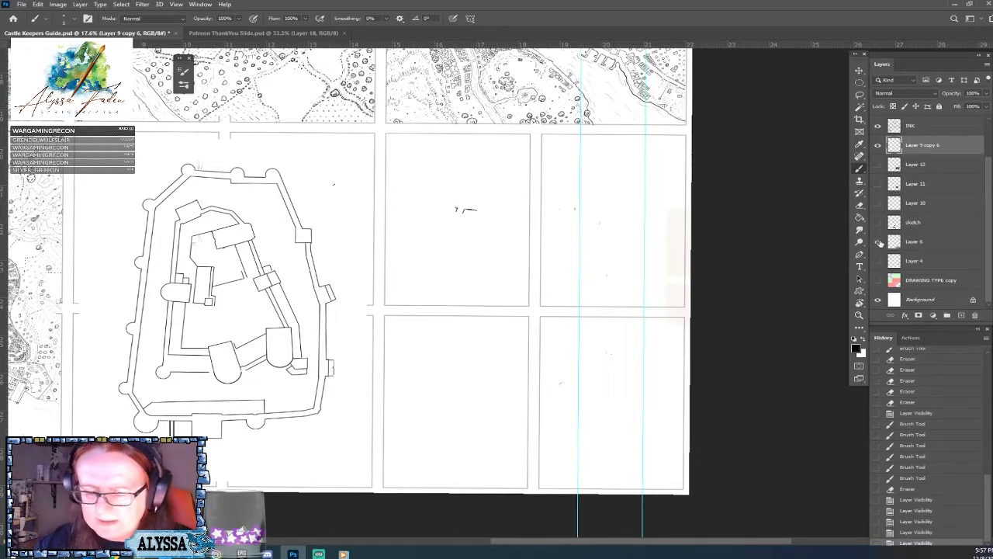
click(878, 243)
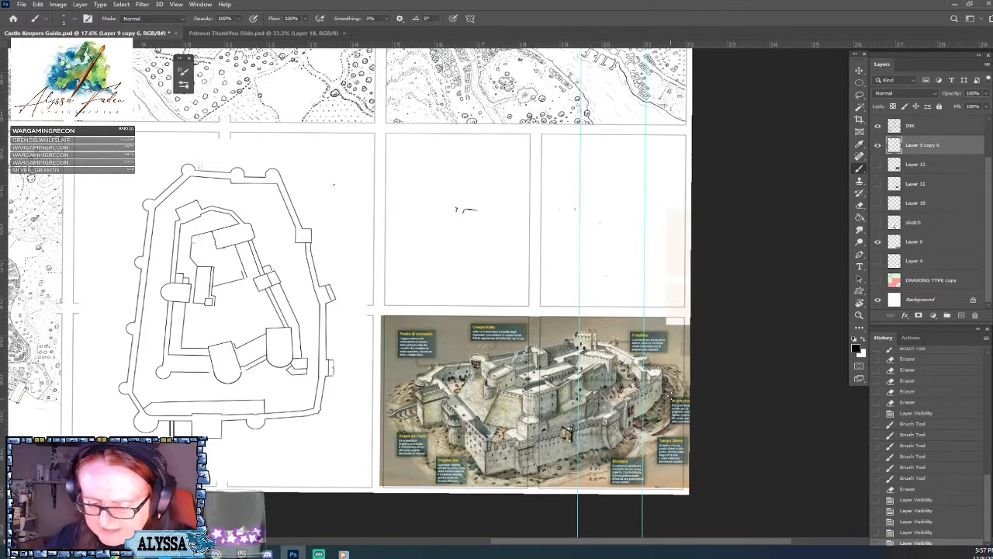
scroll(648, 459, up, 5)
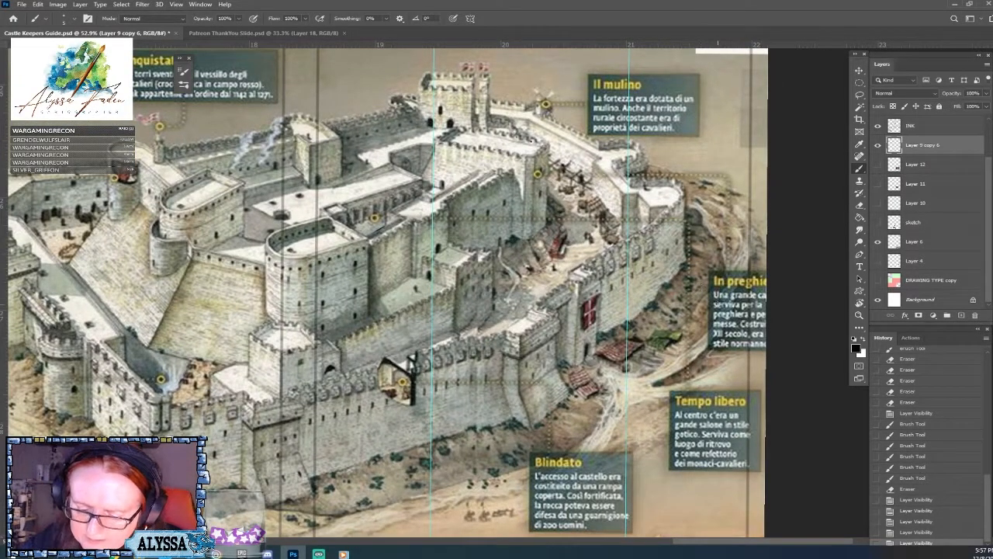
drag(544, 457, 679, 371)
drag(569, 408, 732, 447)
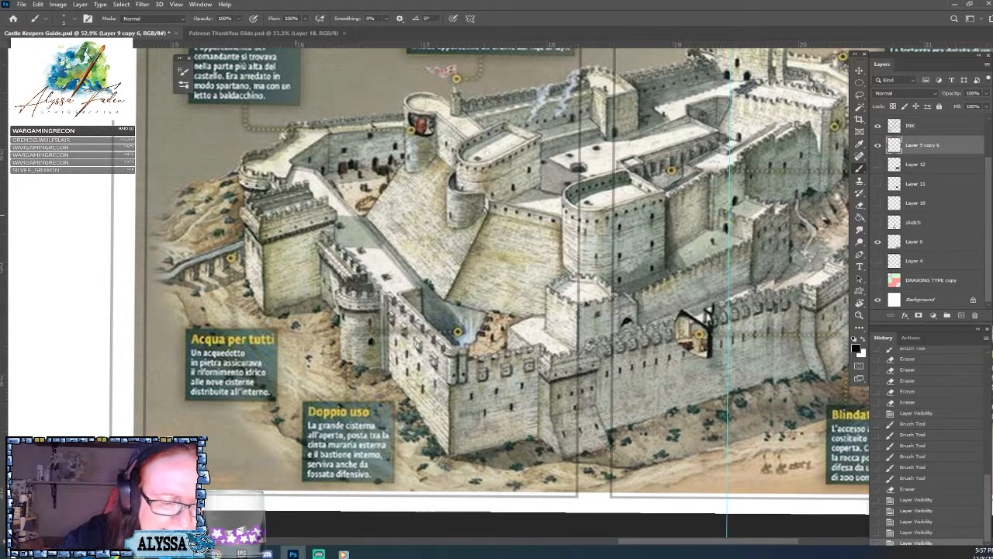
Examine the whole labelled castle illustration on Layer 6 alongside the floor plan, toggling Layer 12 on and off.
drag(296, 215, 234, 269)
click(878, 165)
click(878, 166)
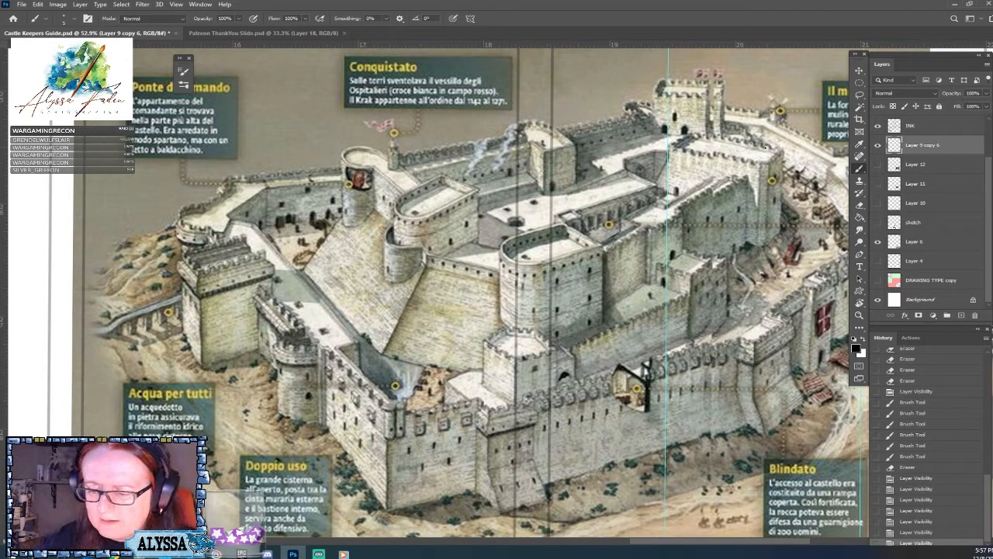
scroll(568, 421, down, 10)
drag(568, 421, 652, 498)
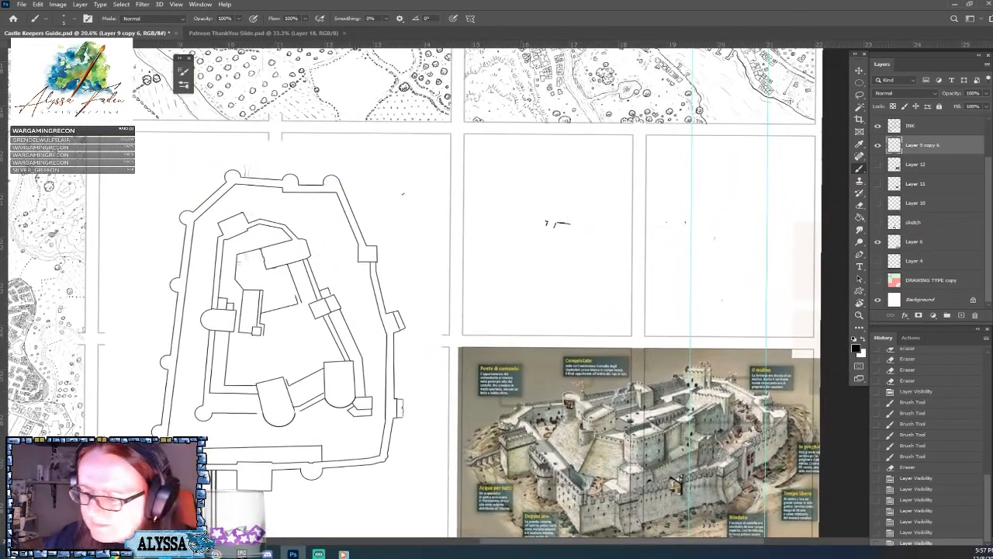
Hide the illustration on Layer 6, and toggle the sketch layer and Layer 10 to check their contents.
click(878, 241)
click(878, 223)
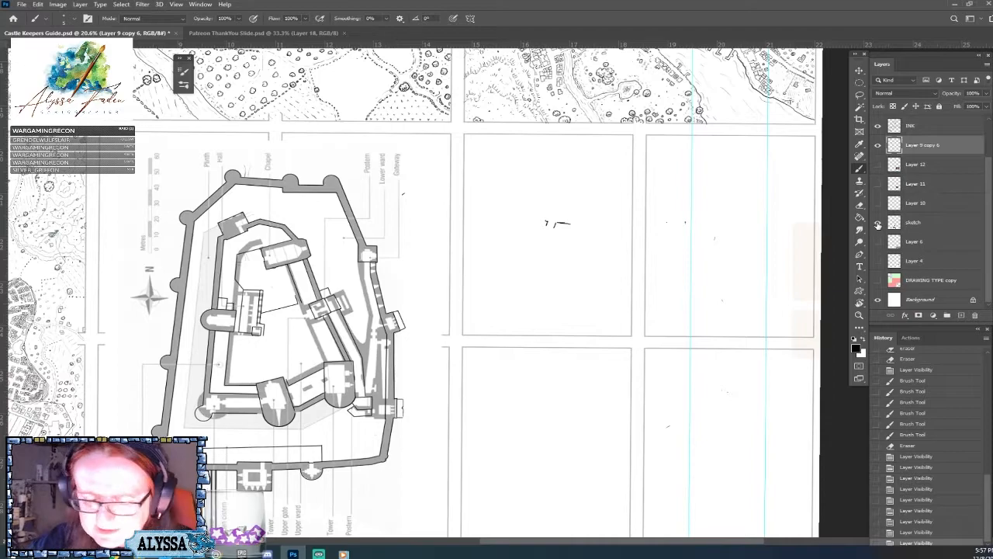
click(877, 223)
click(877, 204)
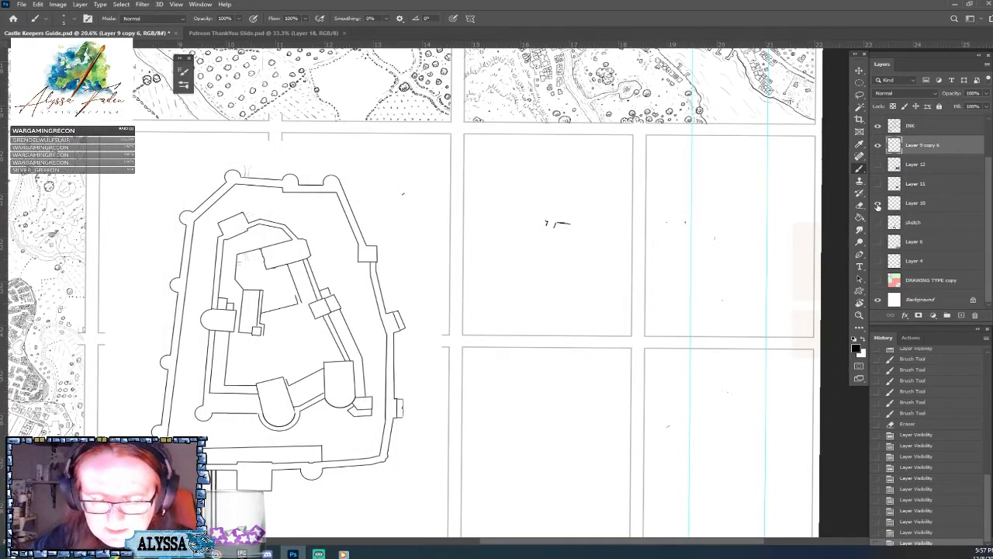
click(878, 204)
click(877, 203)
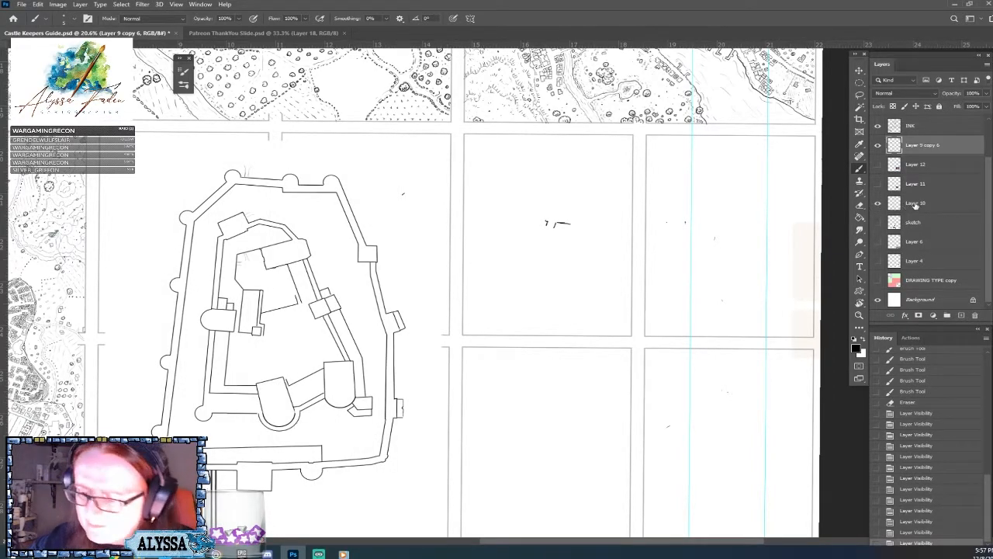
Move Layer 10 directly beneath Layer 9 copy 6 and merge the two layers.
drag(934, 204, 936, 164)
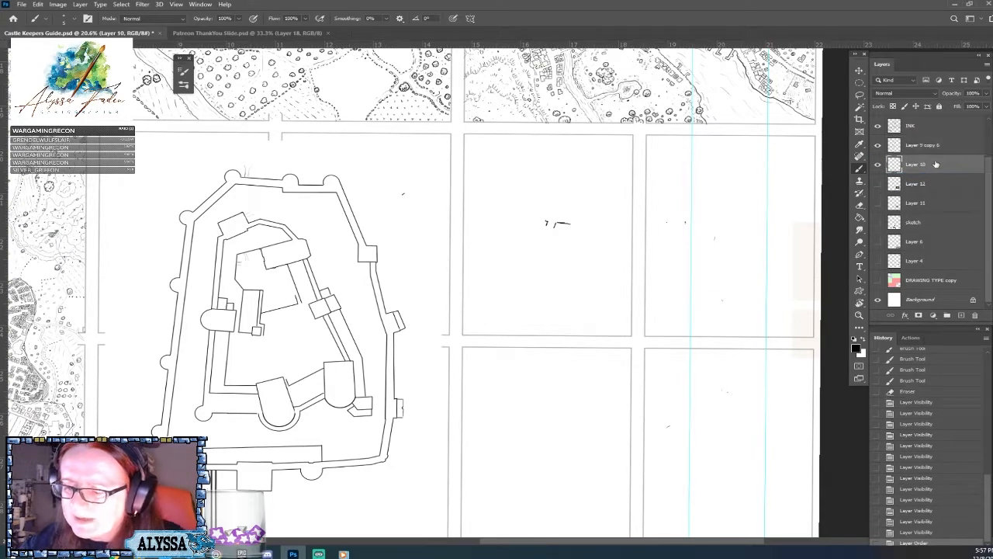
shift+click(933, 147)
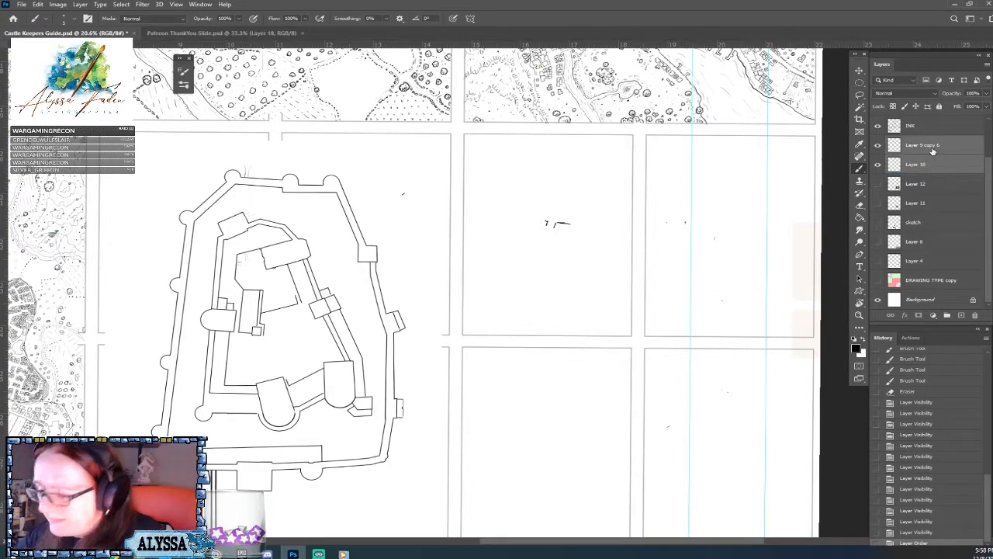
key(ctrl+e)
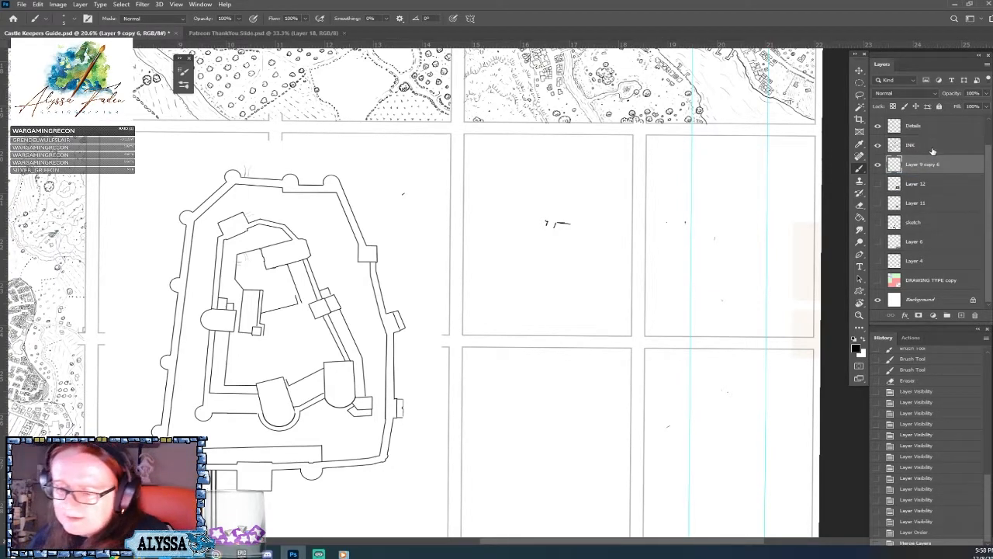
Toggle Layer 12 and Layer 11 on and off to check which reference images they hold.
click(879, 183)
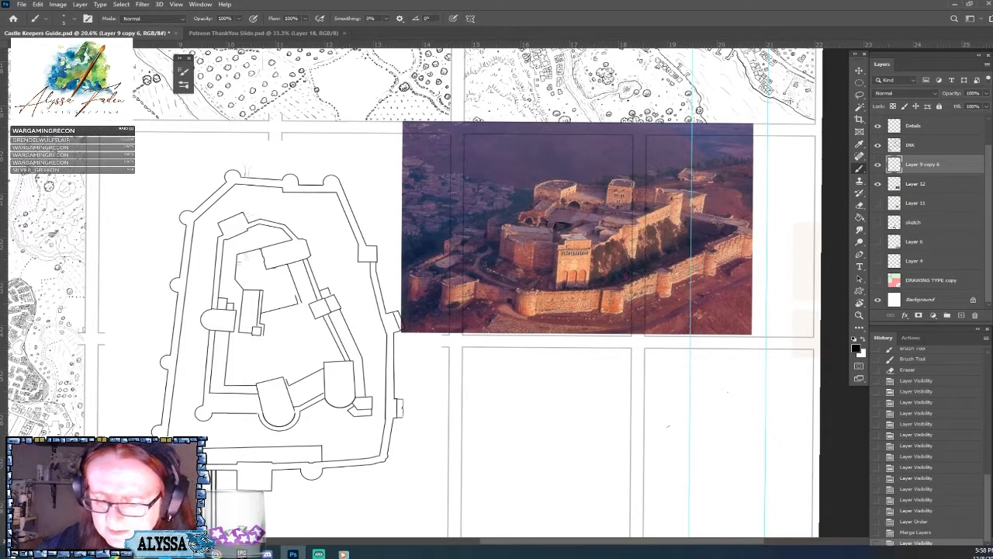
click(877, 203)
click(878, 204)
click(878, 183)
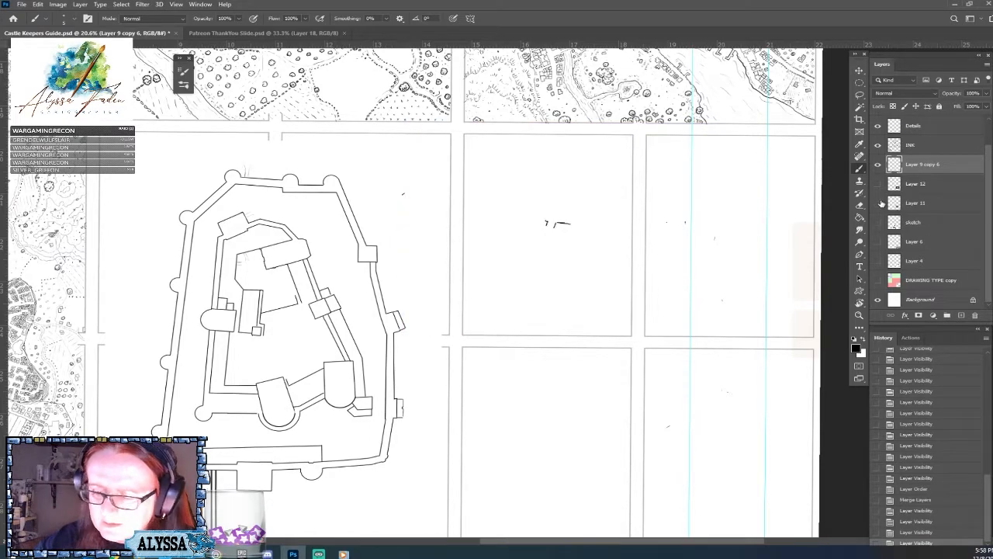
click(878, 203)
click(878, 203)
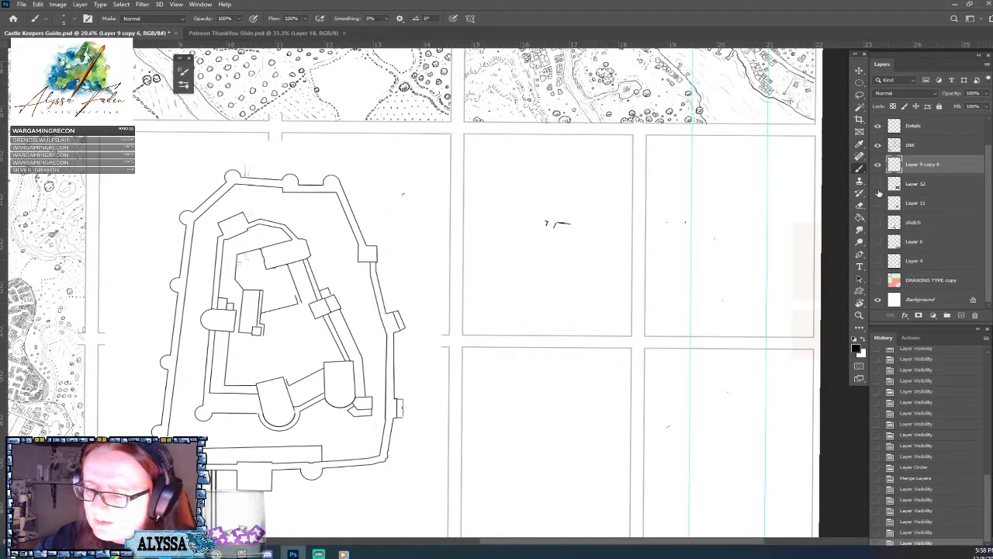
Show the castle photo on Layer 12, examine its walls and towers, and recheck Layer 11.
click(878, 184)
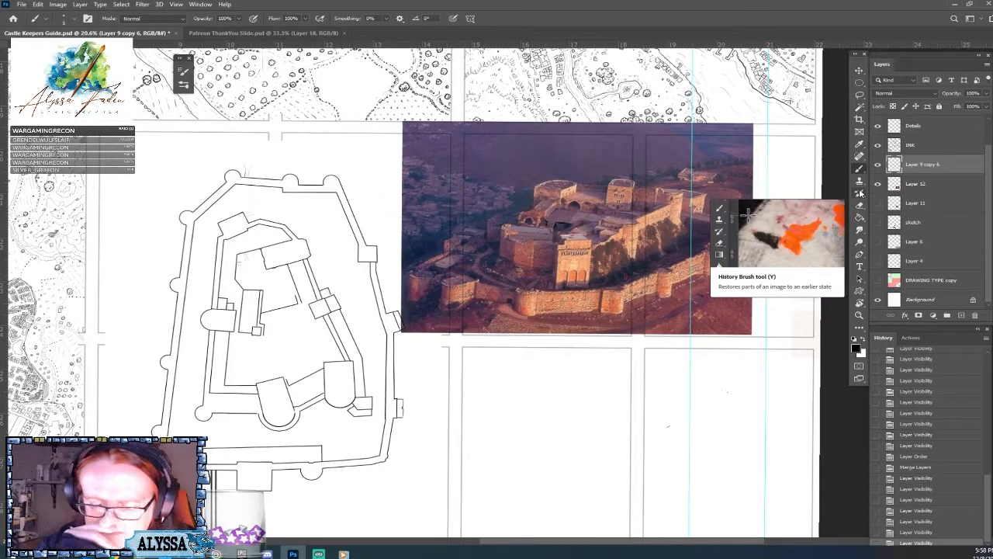
scroll(747, 219, up, 3)
scroll(776, 311, up, 2)
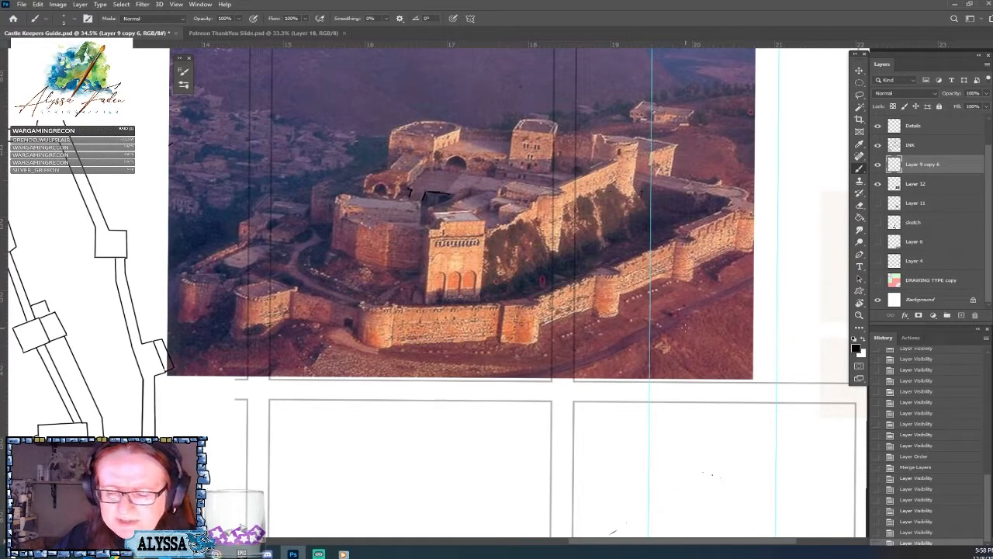
click(878, 183)
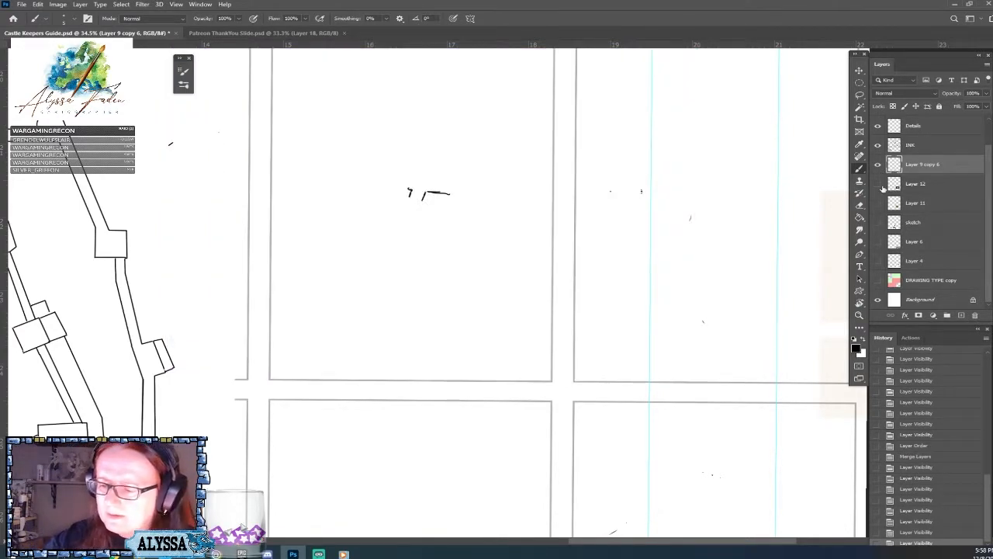
click(878, 183)
click(877, 202)
click(879, 204)
Check the reference floor plan on the sketch layer and delete that layer.
click(880, 222)
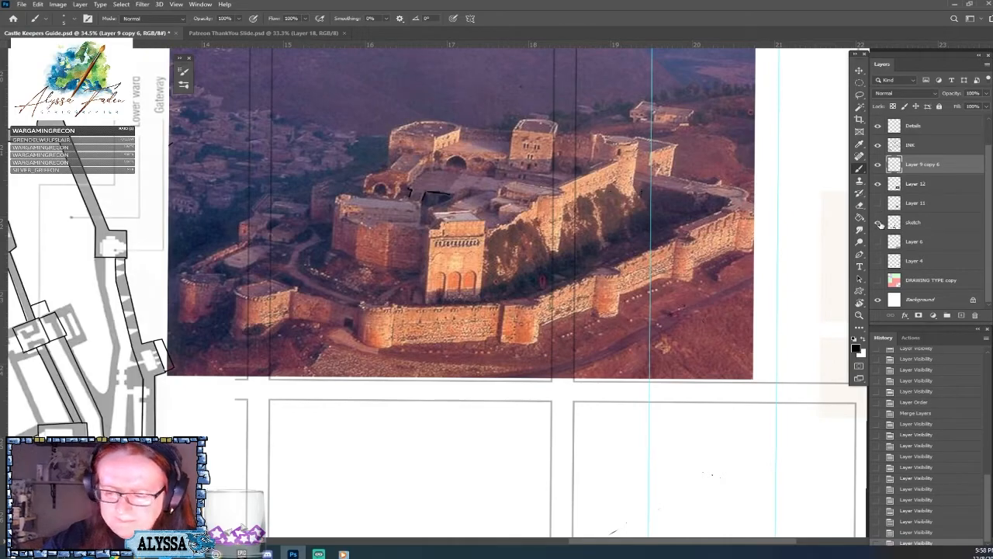
click(881, 223)
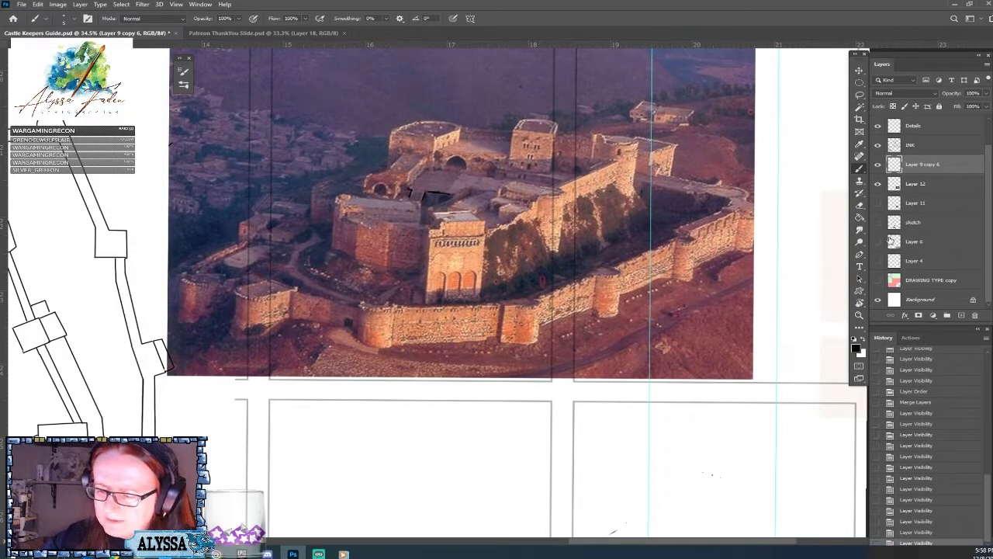
click(878, 223)
mouse_move(912, 225)
mouse_down()
mouse_move(916, 288)
mouse_move(975, 316)
mouse_up()
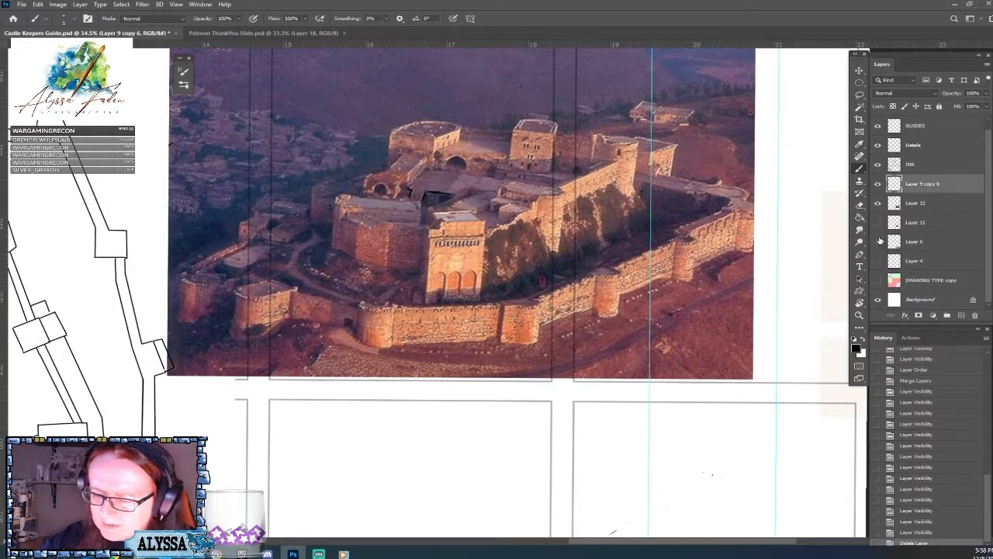
Show the labelled illustration on Layer 6 and compare it with the castle photo and the inked floor plan.
click(876, 241)
scroll(859, 243, down, 5)
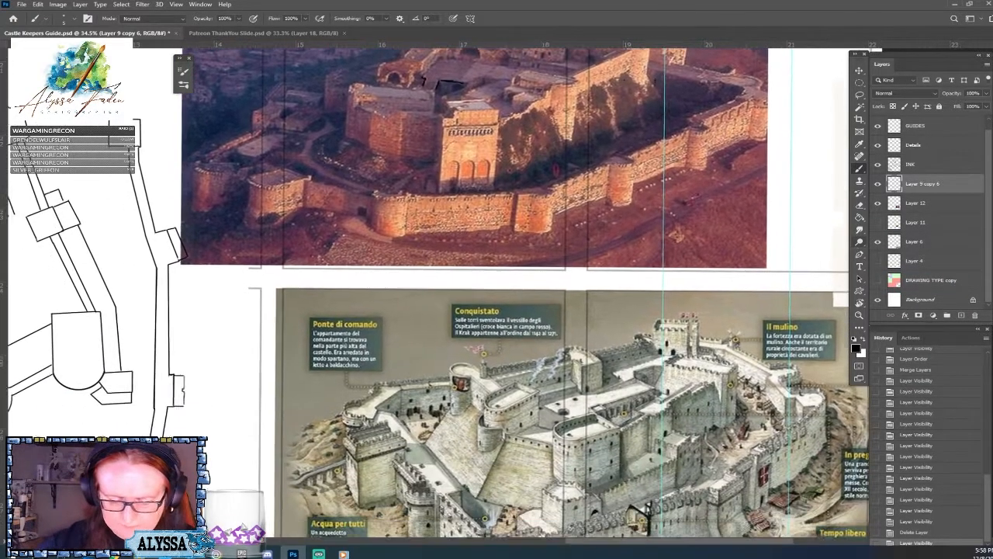
scroll(859, 244, up, 1)
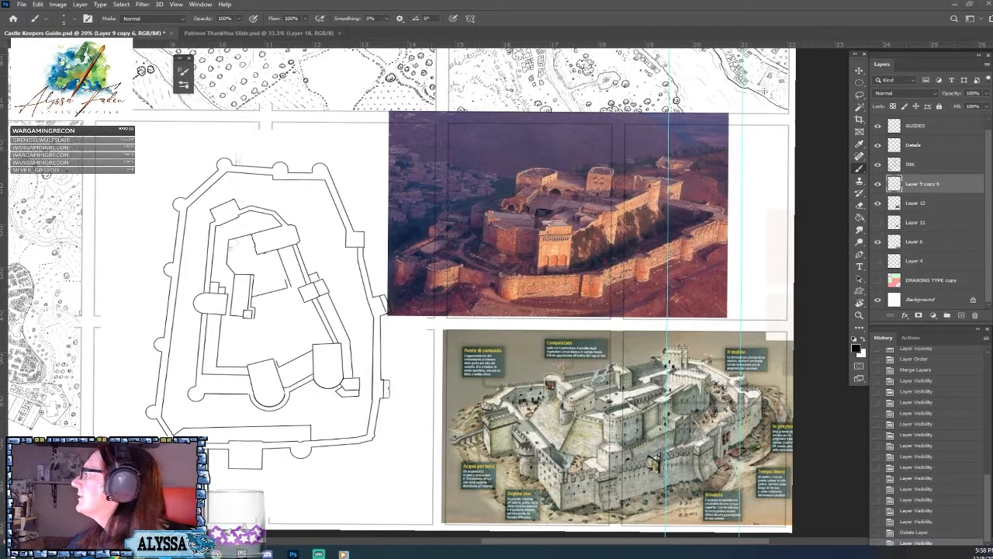
Switch to the browser, copy the castle and aqueduct photo from the Pinterest pin, and return to Photoshop.
drag(875, 558, 224, 71)
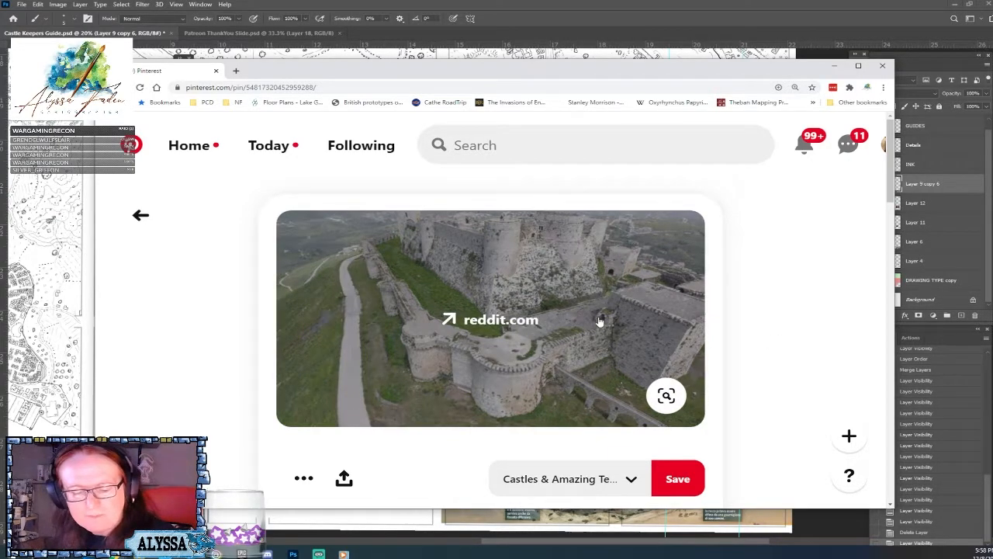
right_click(599, 319)
click(650, 426)
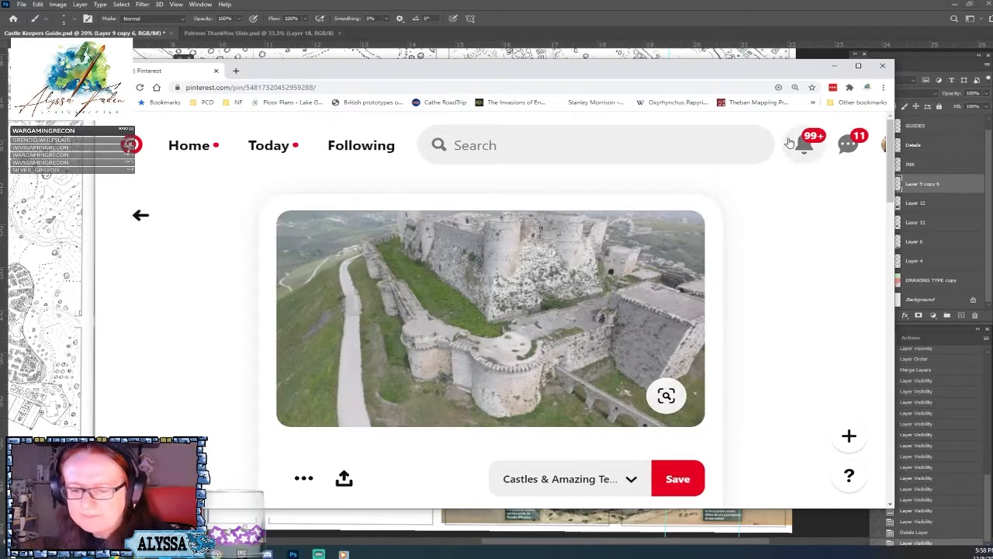
click(880, 70)
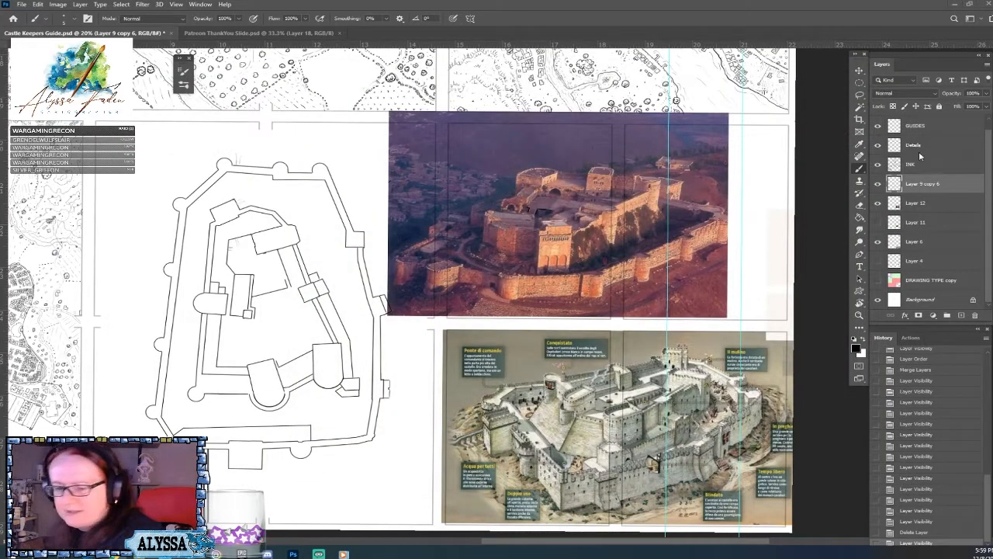
Paste the copied photo above Layer 12 and enlarge it to nearly cover the existing castle photo.
click(939, 203)
key(ctrl+v)
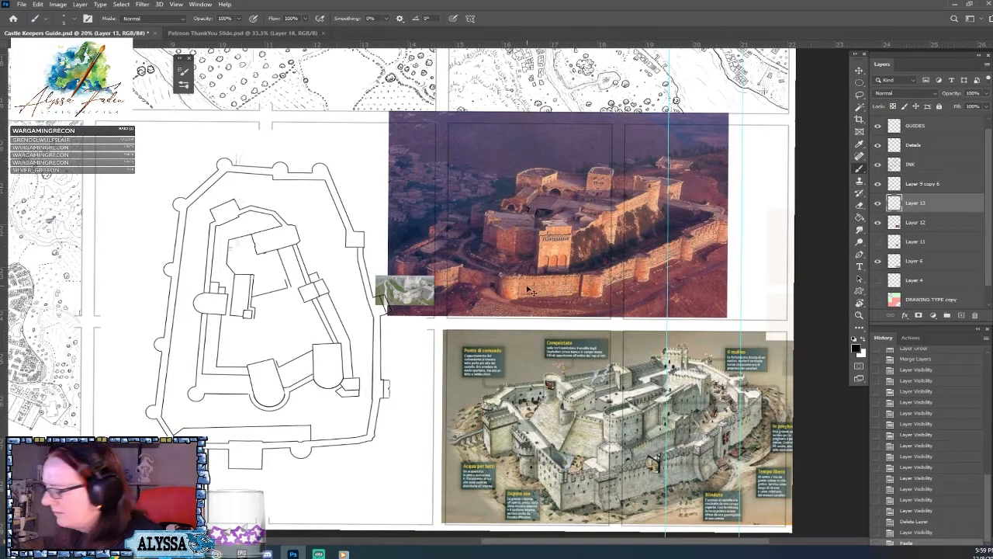
key(ctrl+t)
mouse_move(435, 276)
mouse_down()
mouse_move(765, 157)
mouse_move(781, 162)
mouse_move(747, 182)
mouse_up()
key(Return)
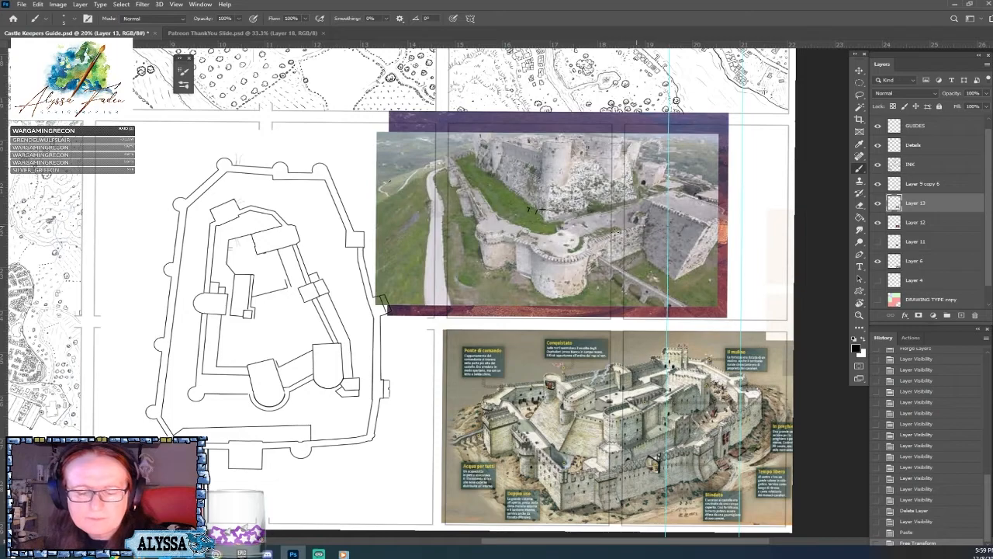
Move the pasted photo slightly to the right, off the plan's outer wall, and examine its towers and aqueduct.
click(550, 236)
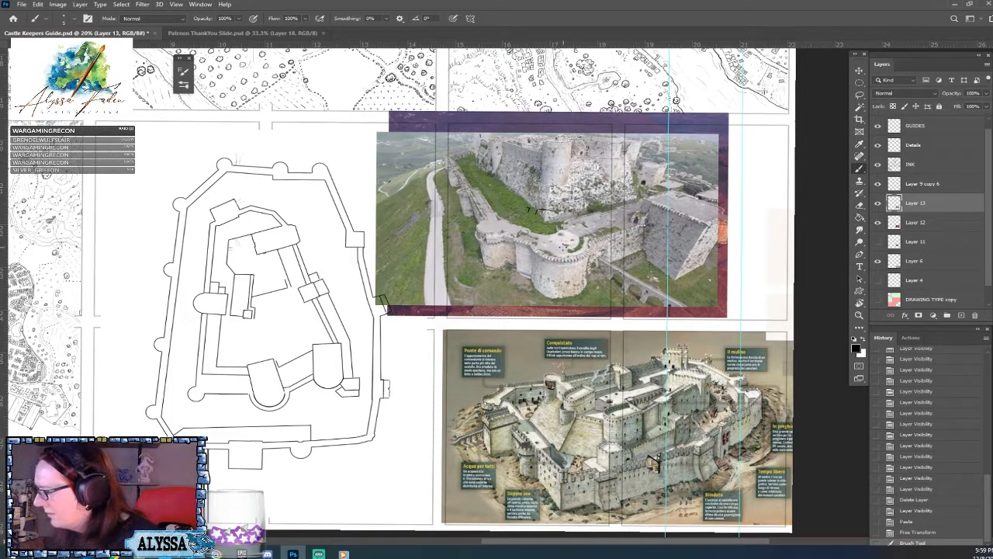
key(v)
drag(564, 248, 578, 246)
scroll(572, 245, up, 2)
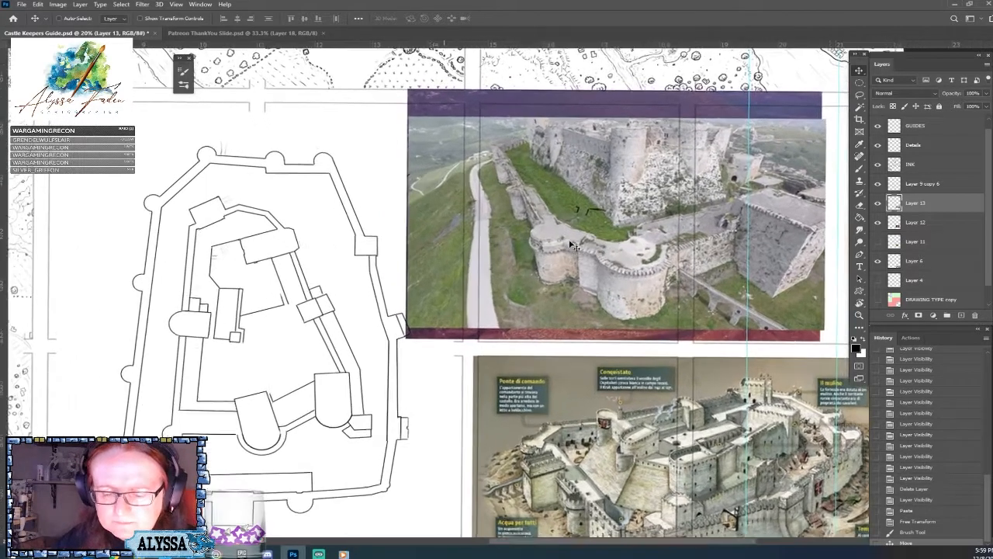
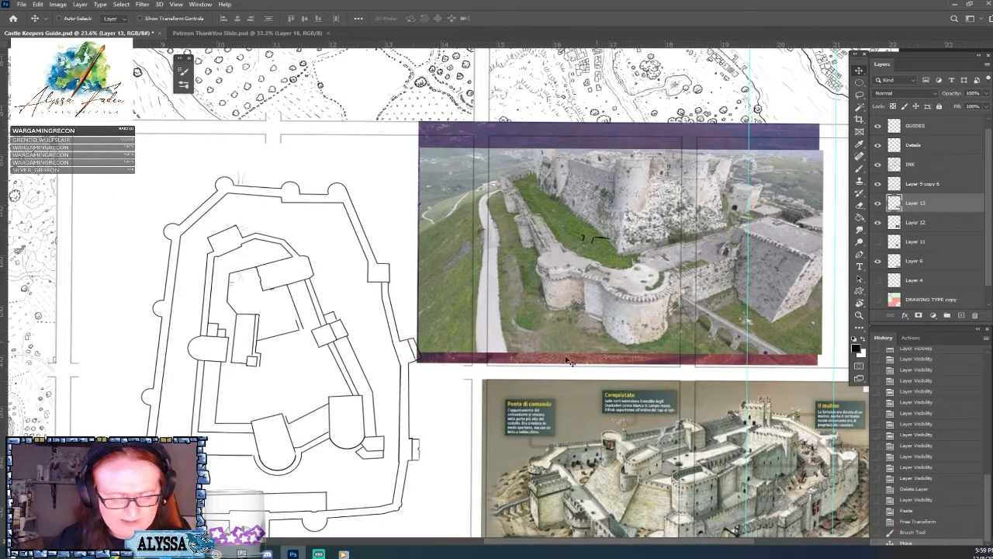
On Layer 9 copy 6, erase the outer wall lines running through the rectangular tower on the plan's lower side.
drag(594, 238, 602, 183)
scroll(500, 427, up, 1)
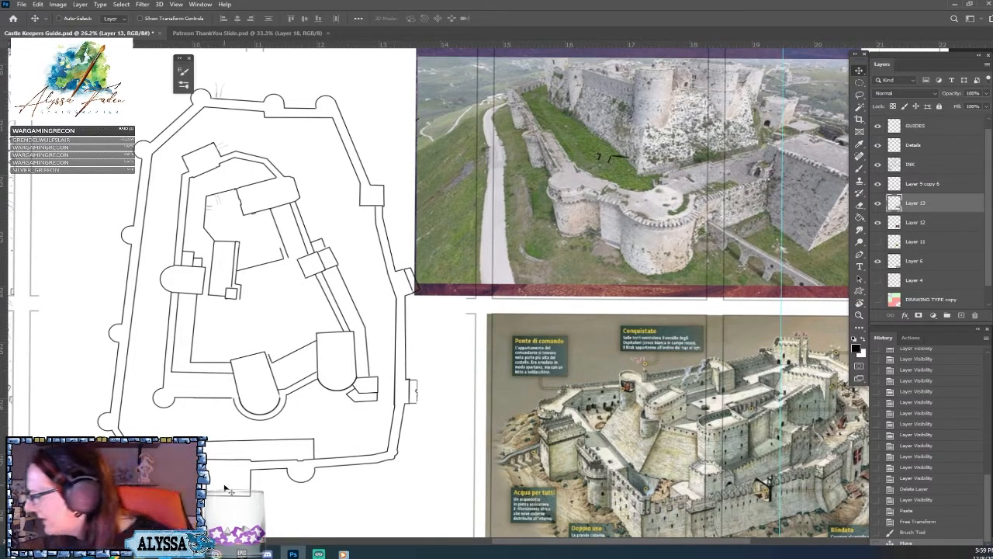
key(b)
scroll(223, 484, up, 2)
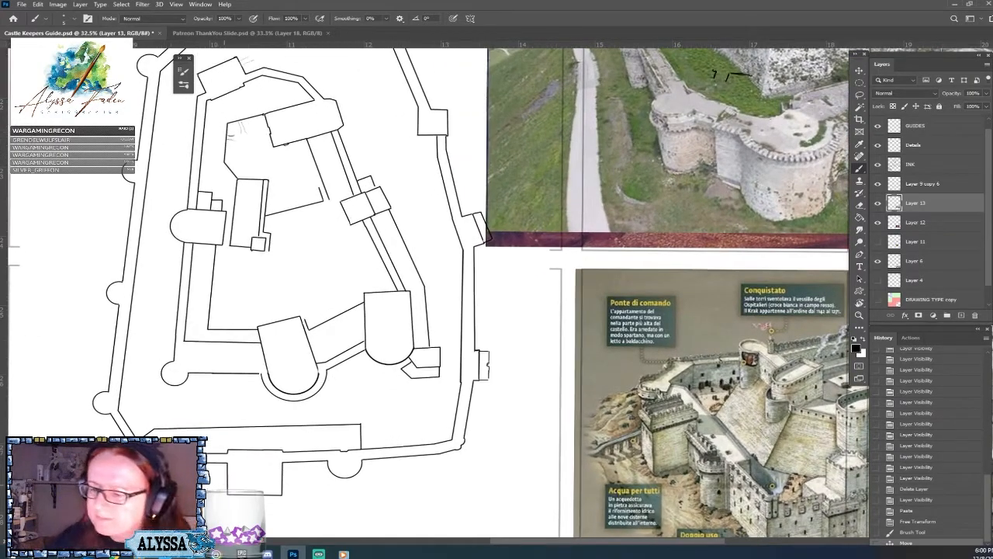
click(925, 183)
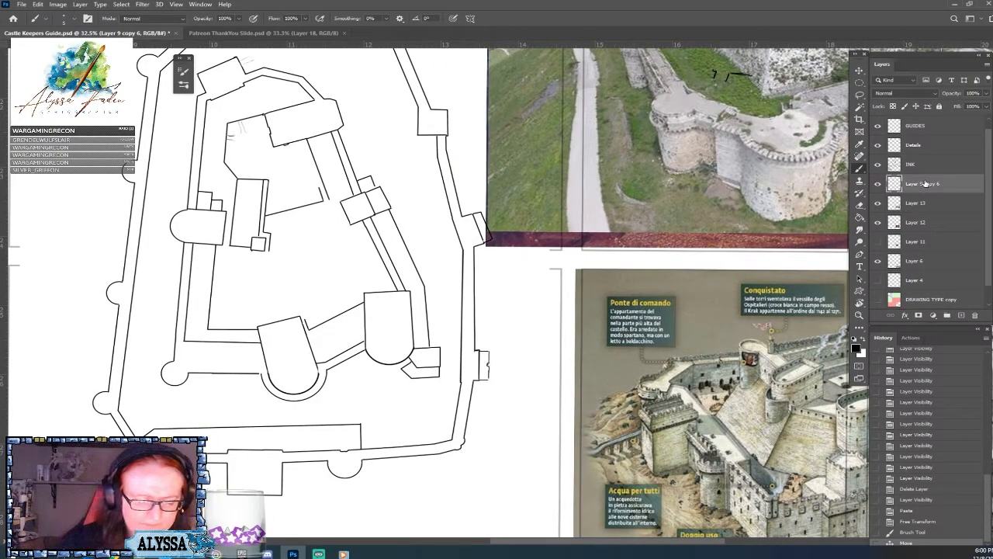
drag(252, 450, 278, 449)
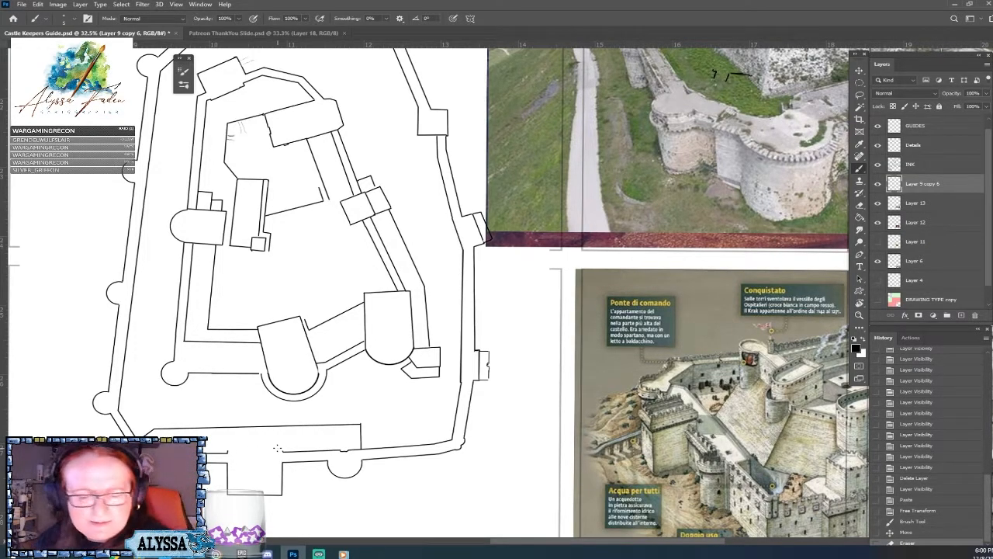
Extend the rectangular tower inward past the lower outer wall by inking its two short sides and the closing inner edge.
scroll(623, 444, down, 2)
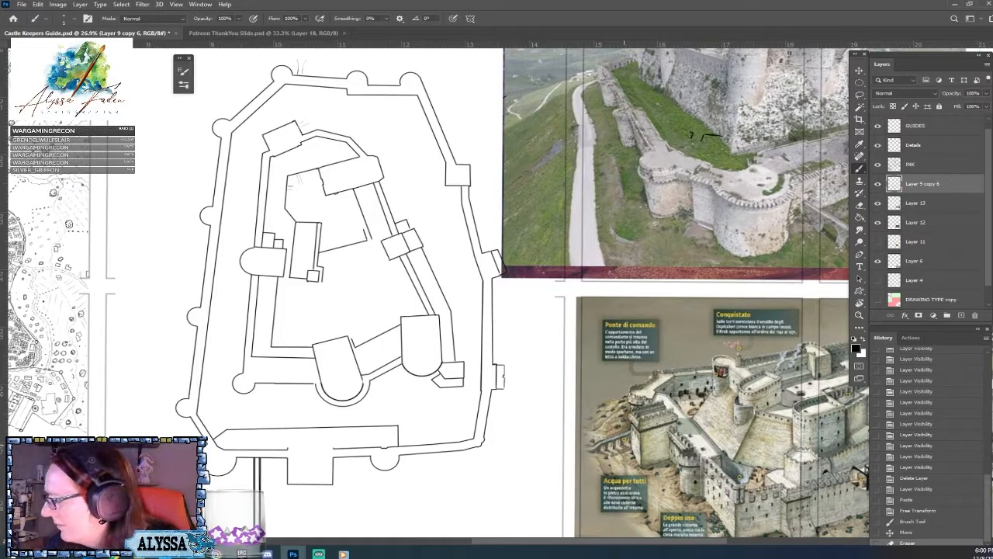
click(288, 446)
shift+click(288, 450)
click(332, 448)
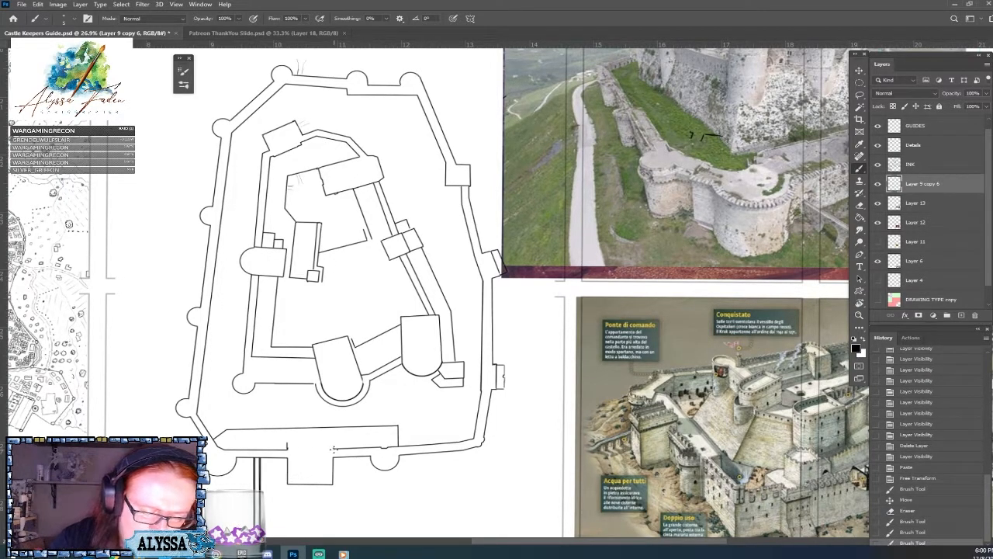
click(334, 448)
mouse_move(333, 448)
mouse_down()
mouse_move(334, 440)
mouse_move(287, 440)
mouse_move(287, 448)
mouse_up()
scroll(287, 446, up, 3)
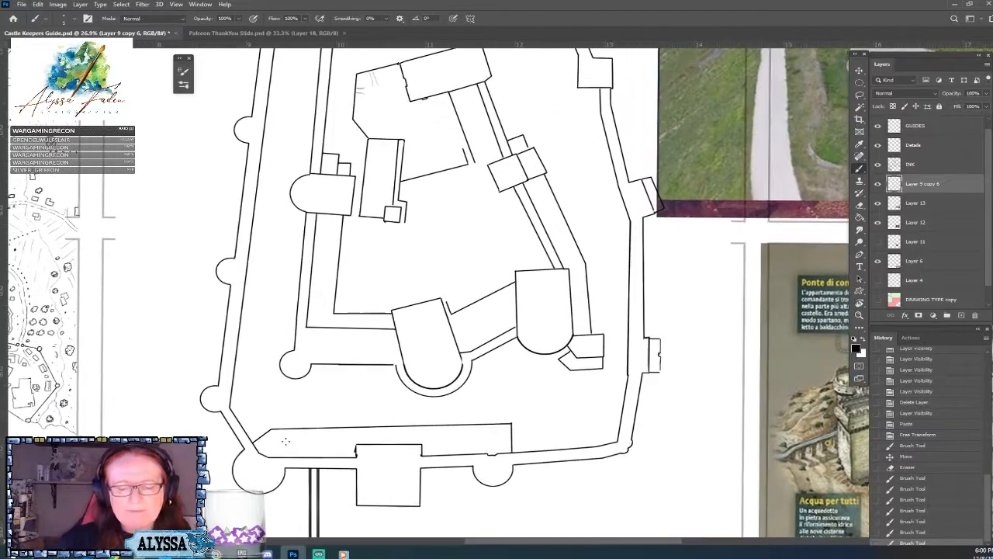
Erase the ragged ink at the rectangular tower's upper left corner and redraw the short edge cleanly.
drag(286, 447, 322, 423)
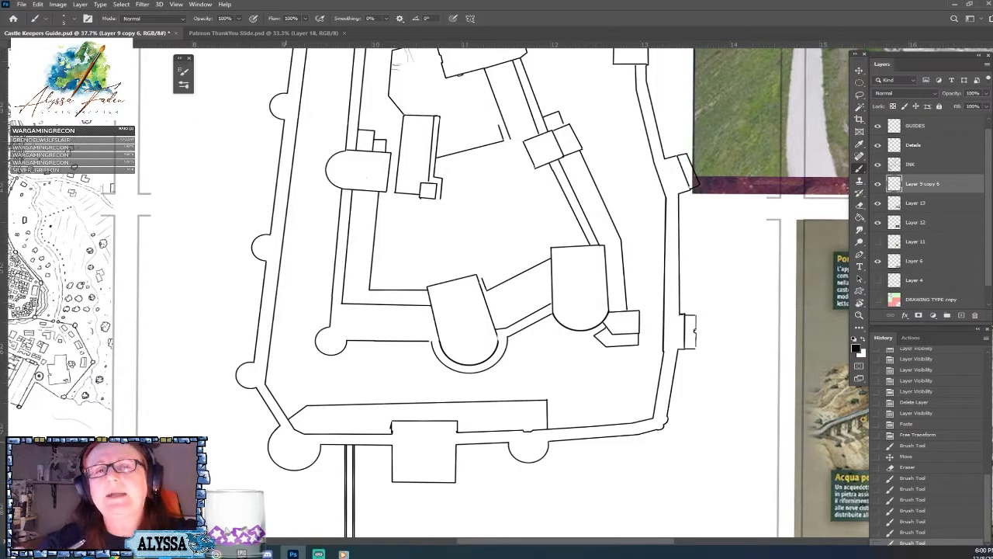
scroll(326, 497, up, 3)
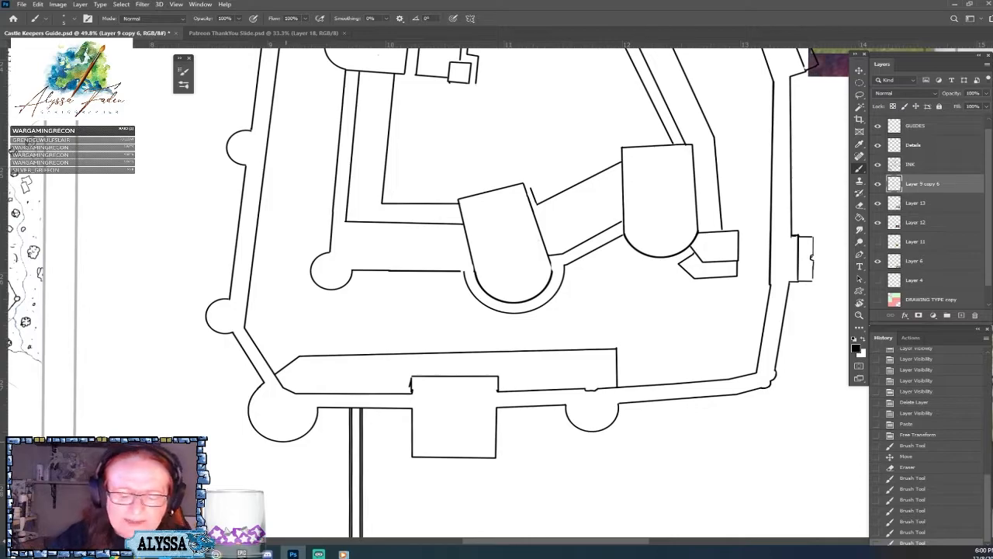
drag(410, 386, 422, 390)
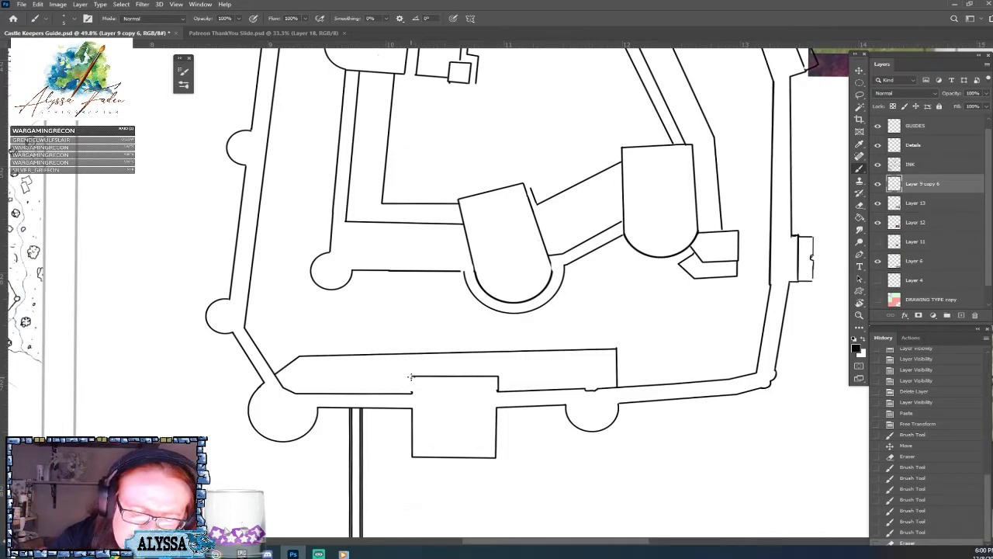
drag(411, 376, 412, 379)
drag(411, 380, 413, 386)
scroll(412, 385, down, 4)
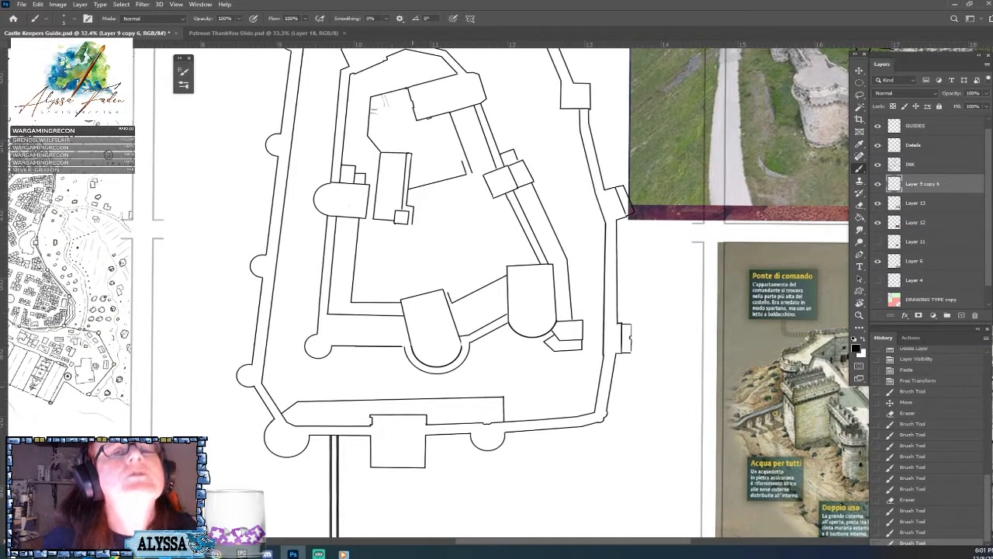
Compare the floor plan's outer wall with the castle photo and the labelled castle illustration.
scroll(426, 385, down, 1)
drag(426, 386, 351, 395)
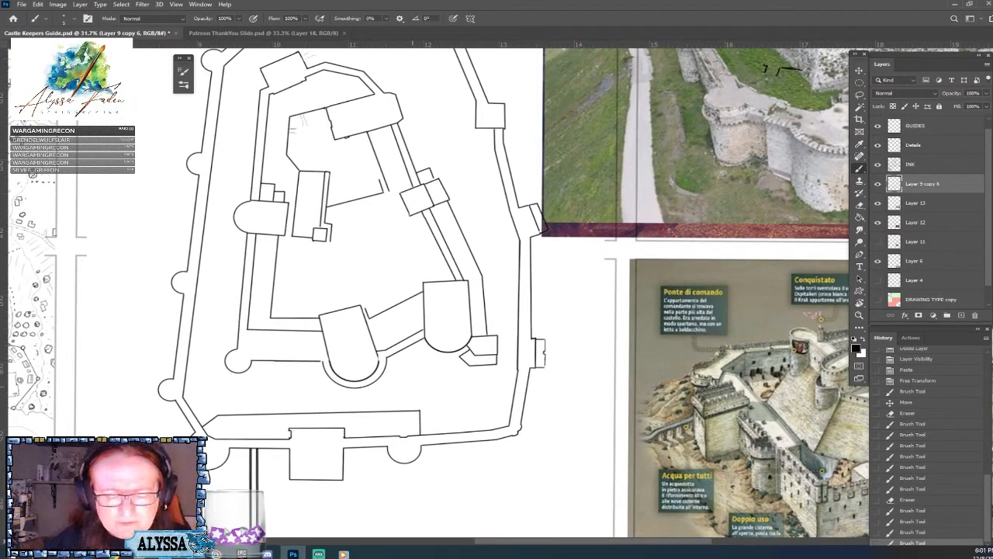
drag(412, 350, 378, 342)
scroll(447, 326, down, 2)
drag(447, 310, 412, 301)
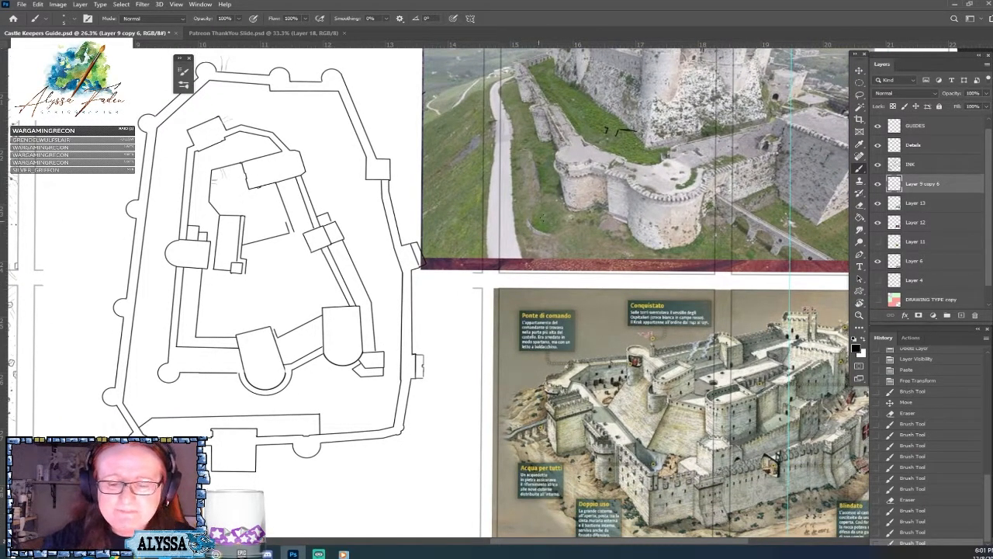
drag(482, 239, 516, 206)
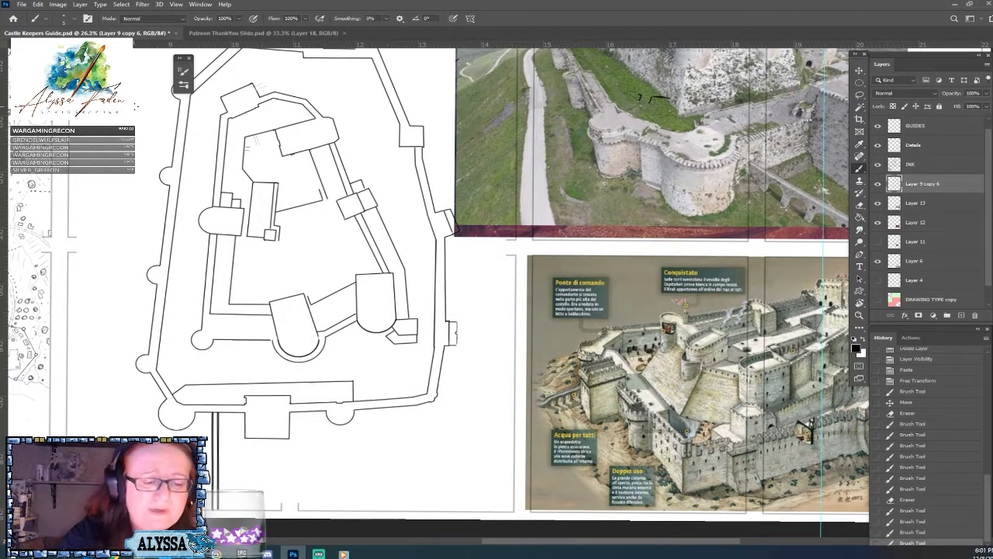
scroll(136, 87, up, 3)
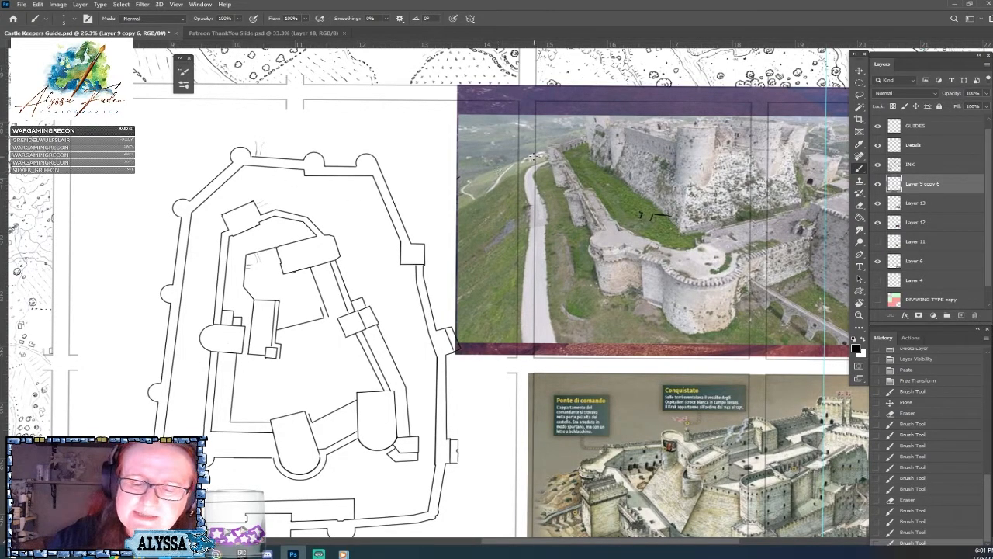
drag(539, 168, 414, 80)
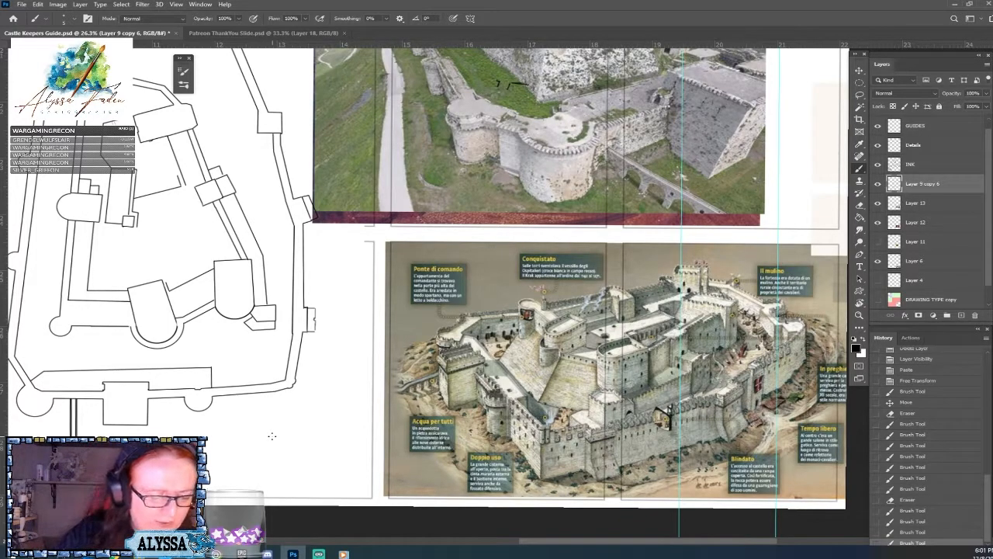
drag(204, 232, 255, 230)
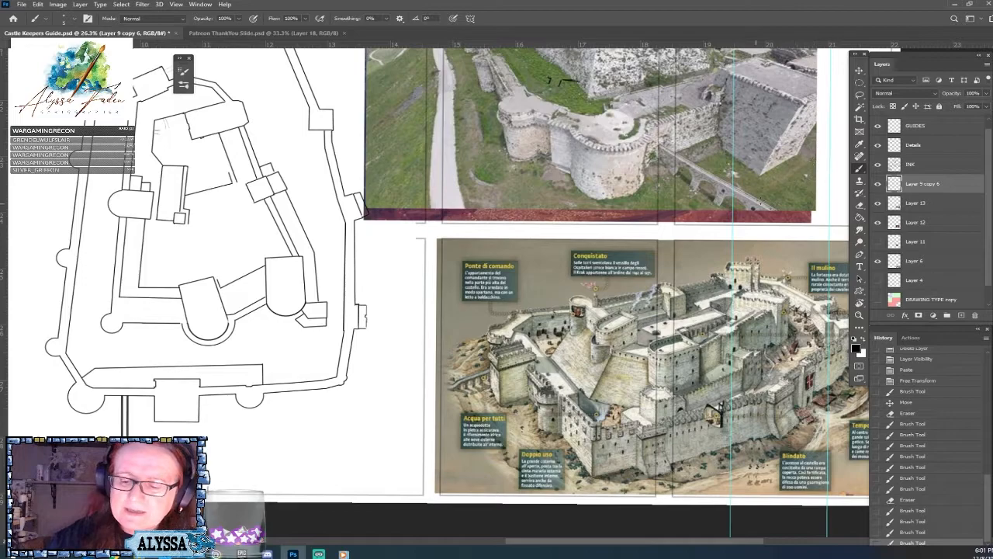
drag(766, 182, 708, 112)
Trace a curved line around the foot of the castle's slope on the labelled illustration.
mouse_move(404, 289)
mouse_down()
mouse_move(431, 383)
mouse_move(495, 417)
mouse_up()
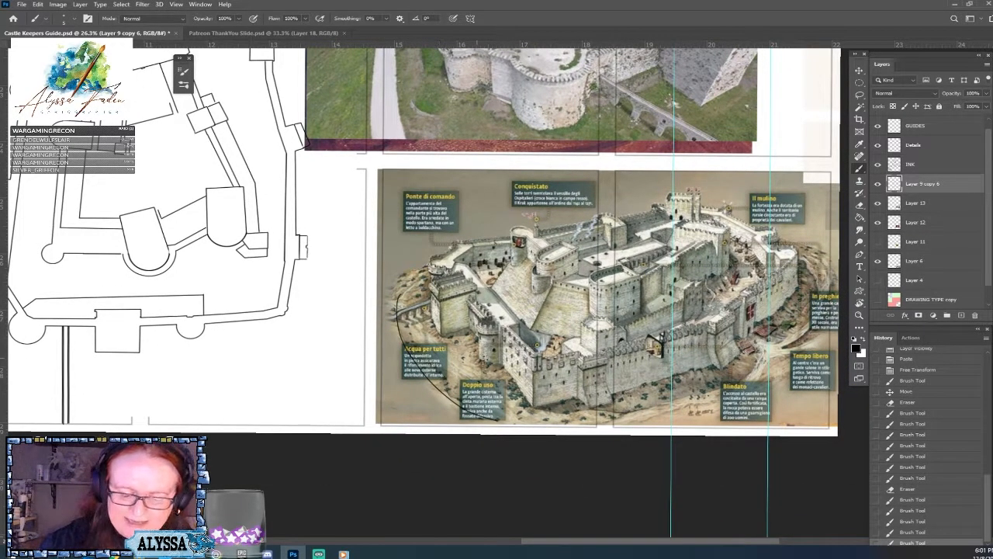
mouse_move(435, 299)
mouse_down()
mouse_move(516, 395)
mouse_move(579, 411)
mouse_move(767, 342)
mouse_move(788, 315)
mouse_move(834, 289)
mouse_up()
drag(573, 412, 569, 414)
scroll(634, 447, down, 3)
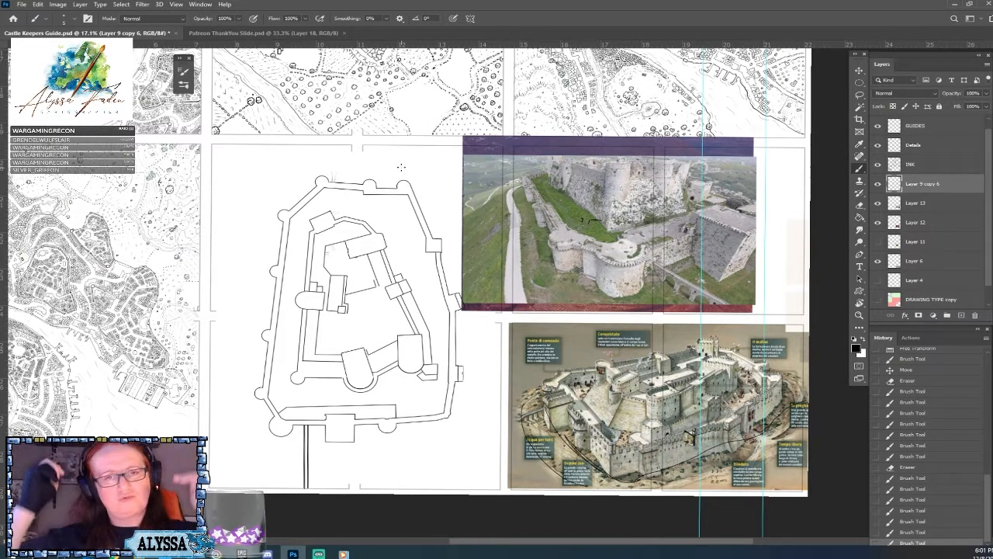
Check the castle photo's surroundings, and add a new layer directly below Layer 9 copy 6.
drag(402, 167, 320, 230)
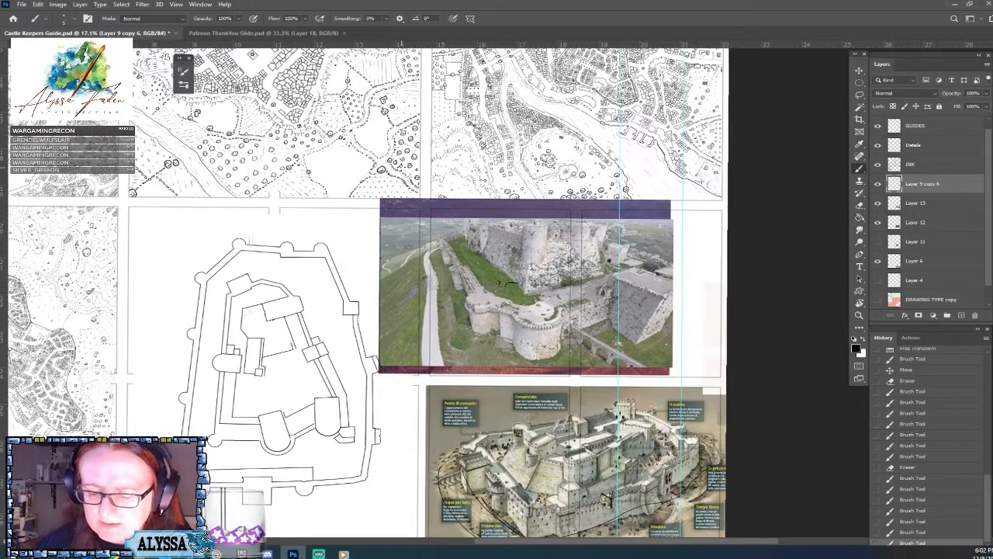
scroll(662, 262, up, 6)
drag(666, 281, 662, 326)
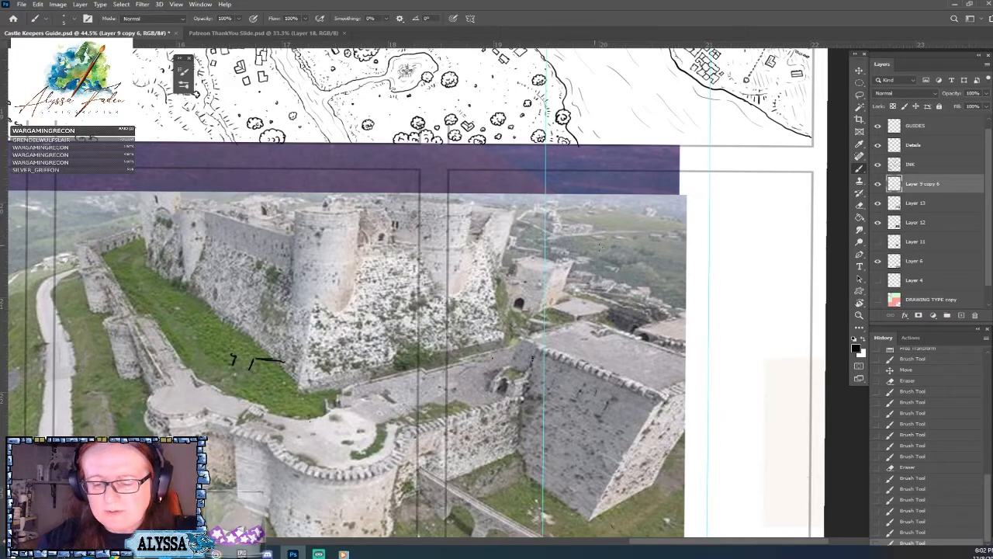
scroll(620, 318, down, 3)
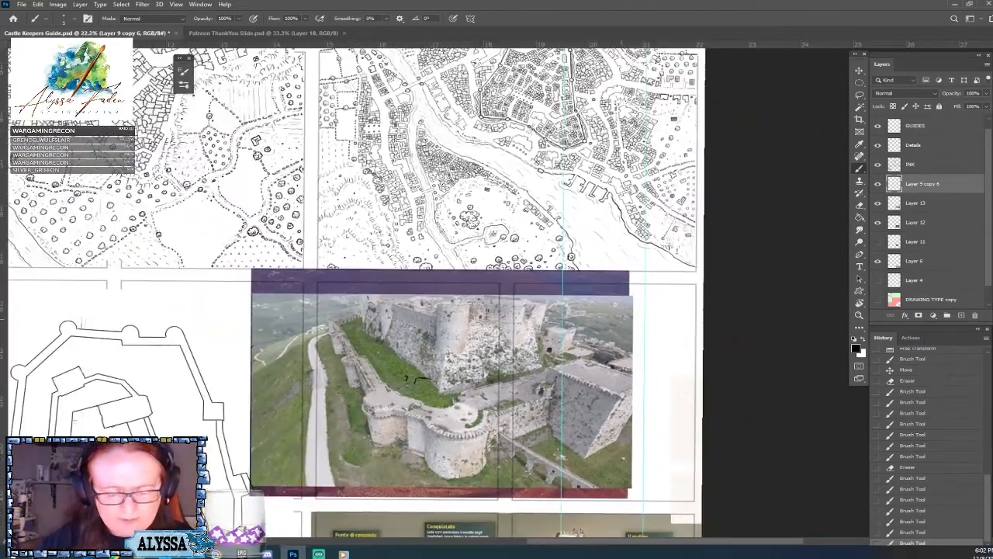
drag(388, 349, 701, 157)
scroll(695, 218, down, 1)
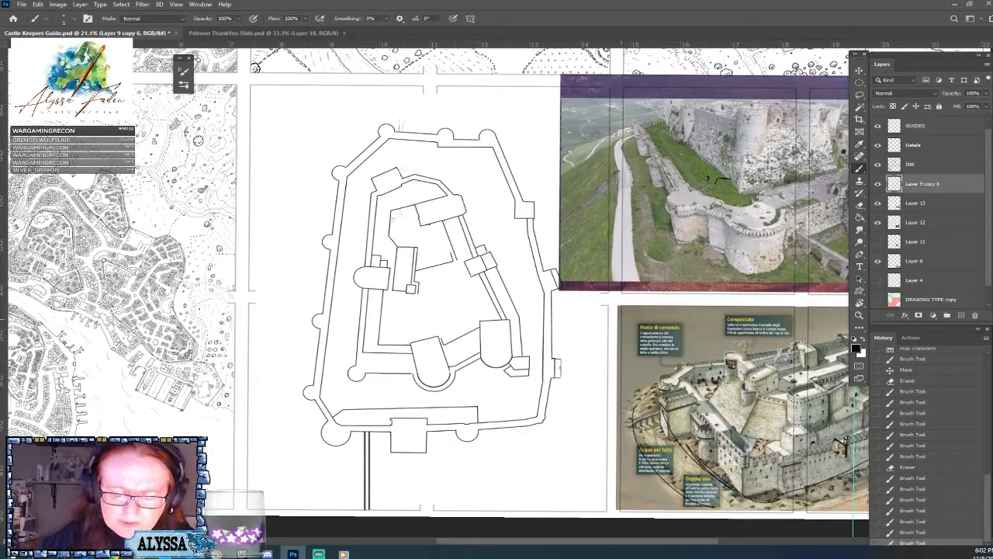
click(960, 315)
drag(934, 205, 934, 207)
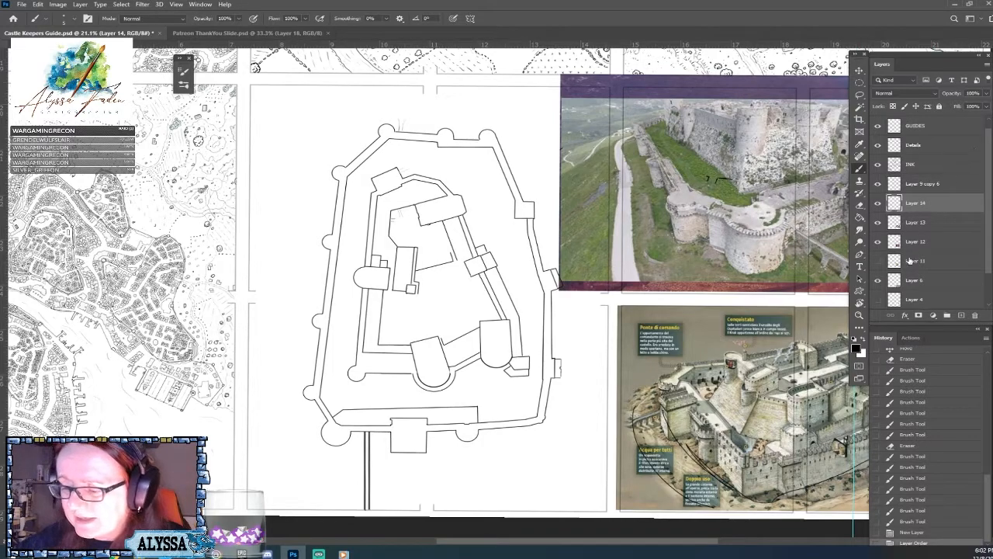
Choose a grey brush colour and sketch a thin contour close outside the plan's lower, right and upper right outer walls.
click(864, 339)
click(857, 349)
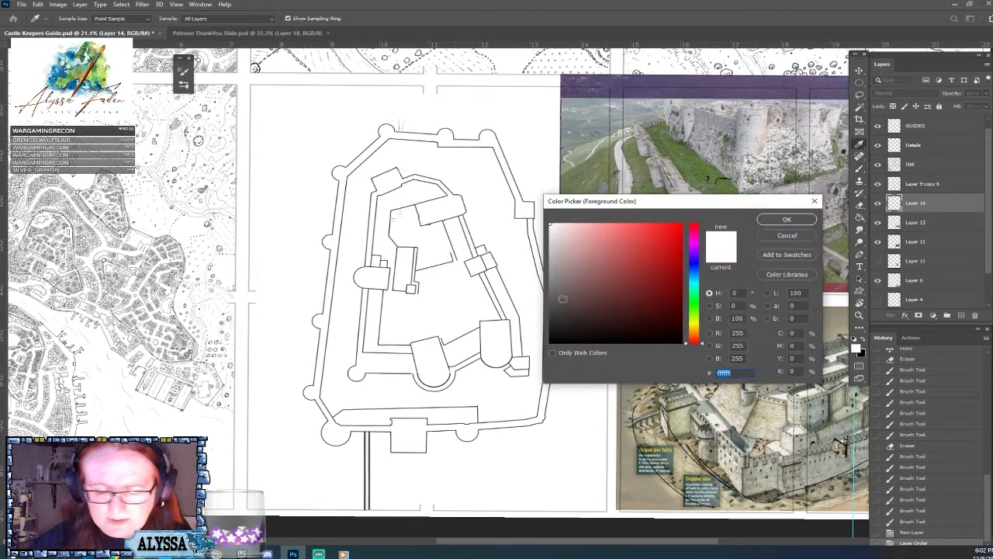
click(552, 274)
click(787, 220)
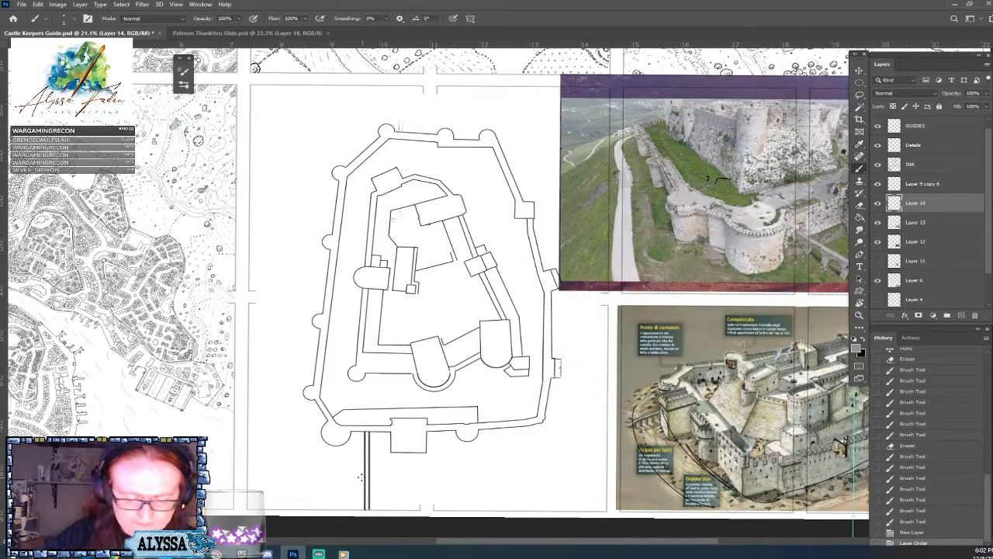
mouse_move(318, 450)
mouse_down()
mouse_move(442, 458)
mouse_move(503, 448)
mouse_move(548, 425)
mouse_move(562, 364)
mouse_move(495, 425)
mouse_move(466, 256)
mouse_move(435, 207)
mouse_move(499, 67)
mouse_up()
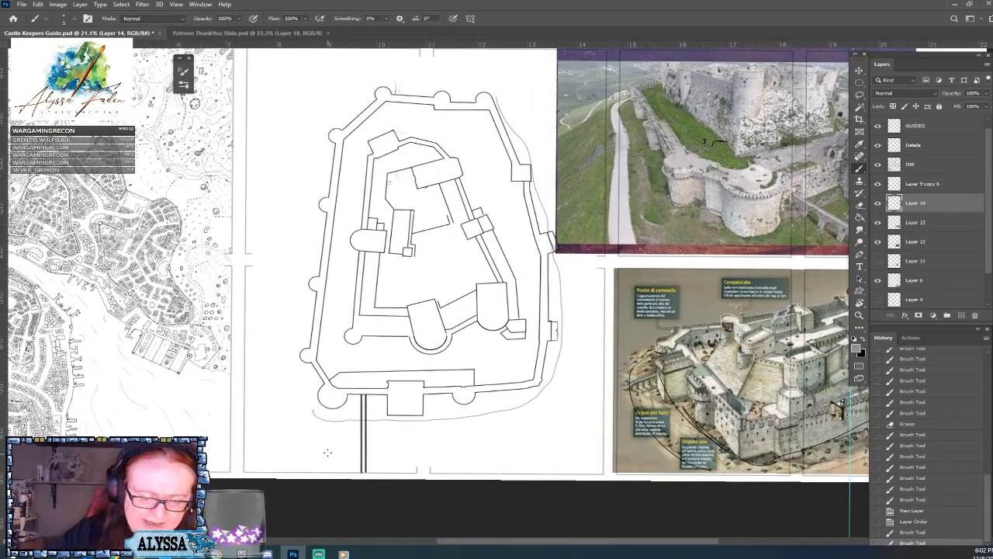
Sketch a second grey contour farther out, around the lower and right sides of the castle plan.
mouse_move(308, 454)
mouse_down()
mouse_move(431, 461)
mouse_move(580, 442)
mouse_move(599, 410)
mouse_move(598, 382)
mouse_up()
drag(764, 304, 605, 350)
mouse_move(433, 327)
mouse_down()
mouse_move(439, 423)
mouse_move(467, 413)
mouse_move(464, 456)
mouse_up()
scroll(436, 445, up, 3)
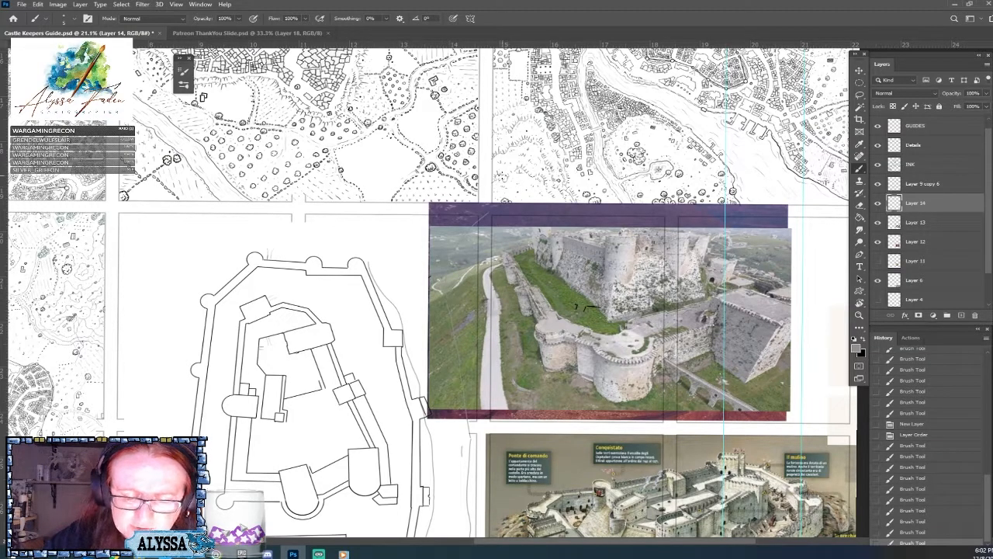
scroll(468, 272, left, 3)
Continue the close grey contour across the top and down the left side until it encircles the outer wall.
mouse_move(459, 265)
mouse_down()
mouse_move(360, 256)
mouse_move(314, 289)
mouse_move(299, 333)
mouse_move(429, 148)
mouse_move(380, 191)
mouse_up()
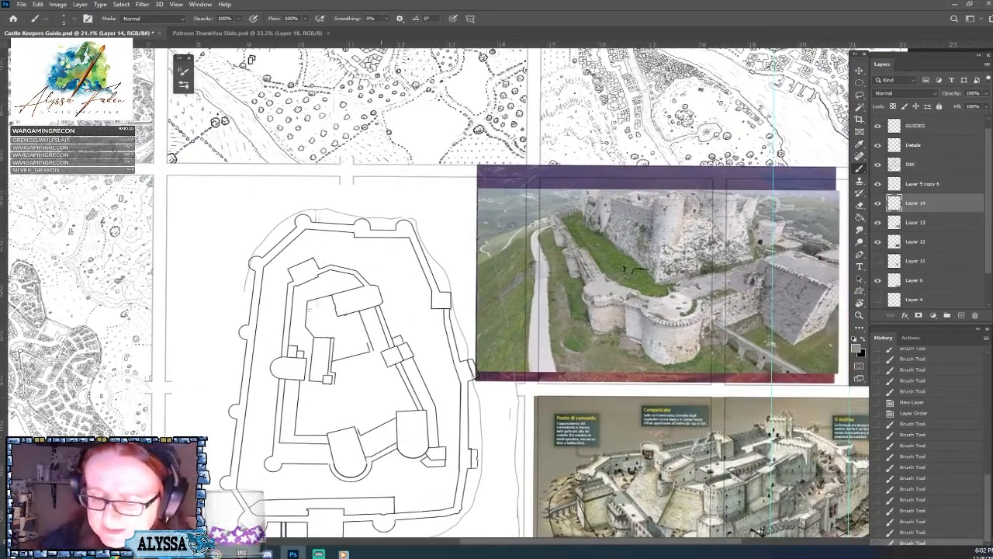
click(551, 242)
mouse_move(472, 481)
mouse_down()
mouse_move(518, 441)
mouse_move(655, 368)
mouse_up()
mouse_move(424, 183)
mouse_down()
mouse_move(406, 319)
mouse_move(408, 423)
mouse_move(280, 495)
mouse_move(280, 429)
mouse_up()
drag(273, 472, 205, 467)
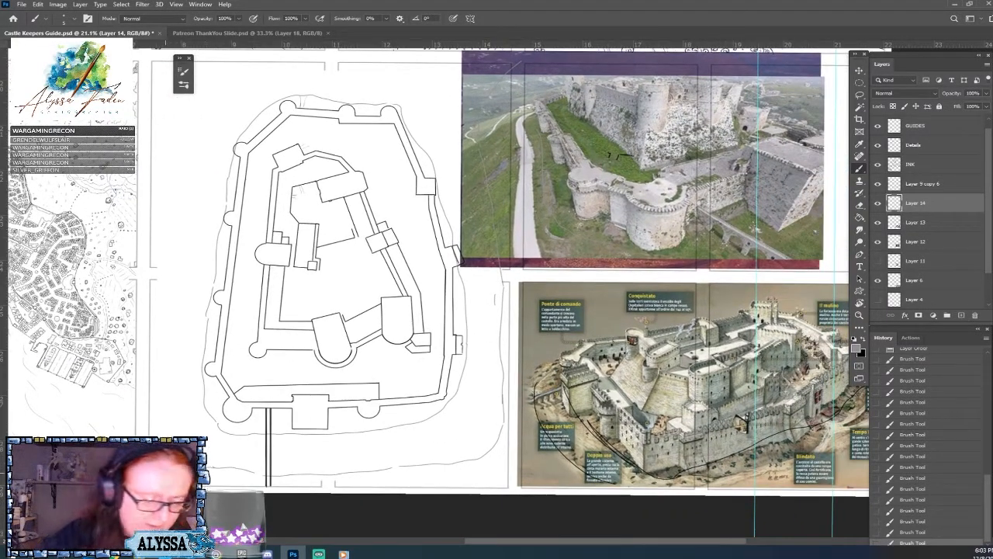
Sketch grey slope lines radiating outward from the contour along the plan's upper left and upper sides.
drag(311, 311, 321, 353)
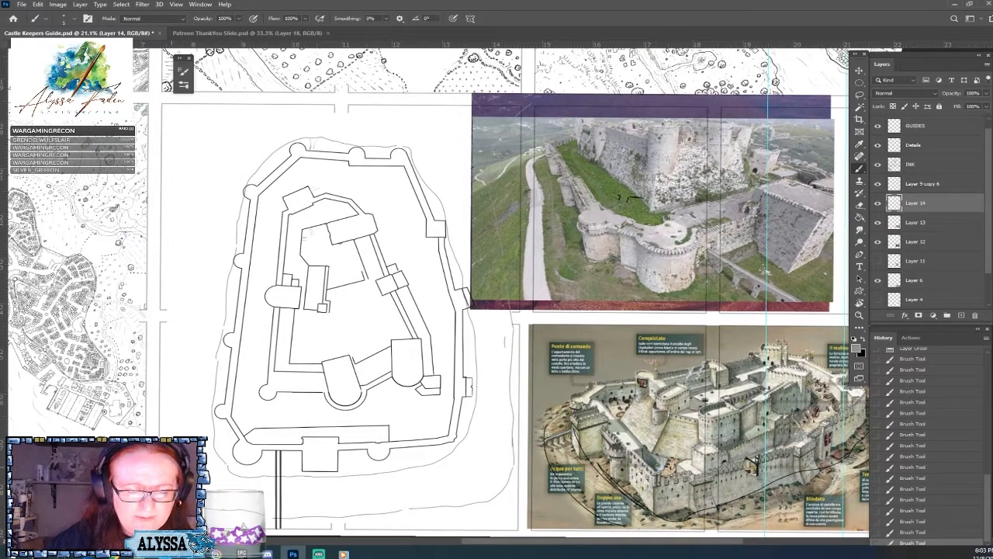
drag(260, 162, 235, 126)
drag(247, 184, 186, 145)
drag(233, 212, 186, 196)
drag(324, 136, 318, 99)
drag(293, 142, 281, 122)
drag(382, 146, 396, 104)
mouse_move(420, 136)
mouse_down()
mouse_move(403, 212)
mouse_move(376, 263)
mouse_move(365, 215)
mouse_up()
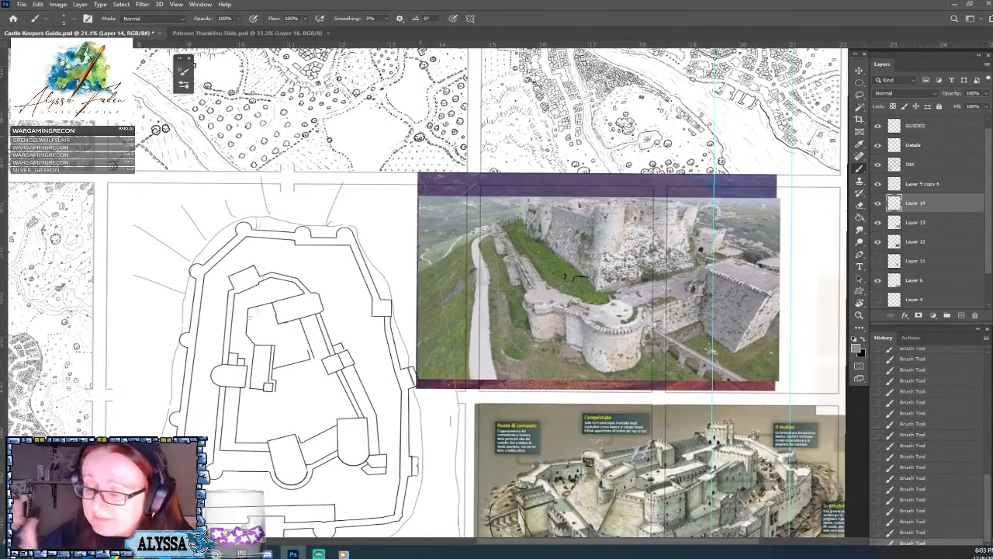
Hide the Layer 13 reference photo and sketch grey slope curves at the base of the corner tower in the sunset castle photo.
click(878, 223)
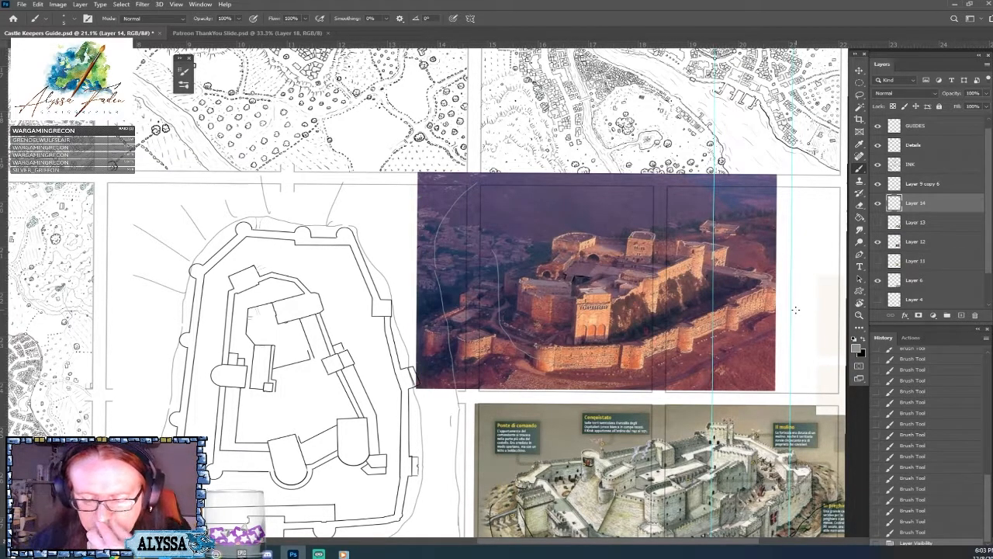
drag(575, 373, 616, 318)
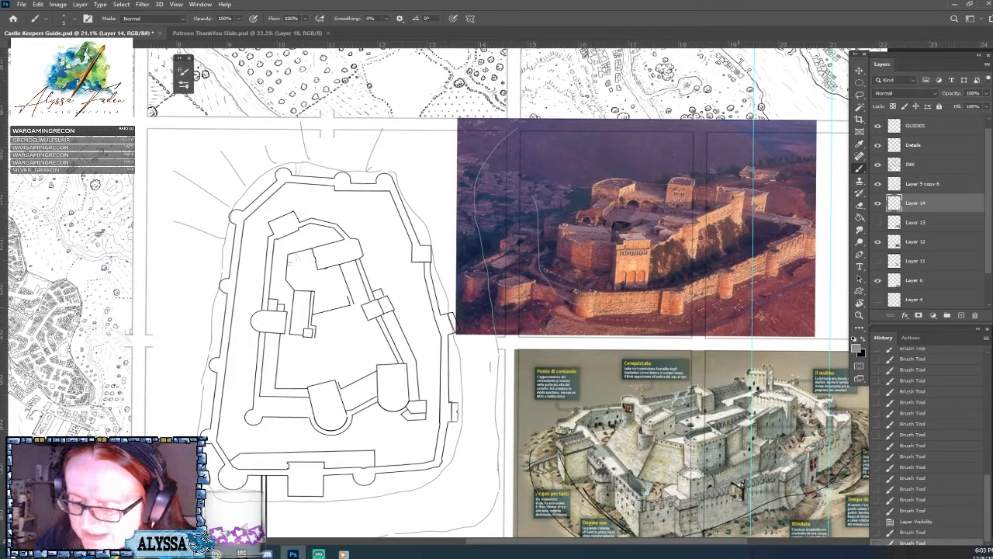
drag(740, 488, 665, 496)
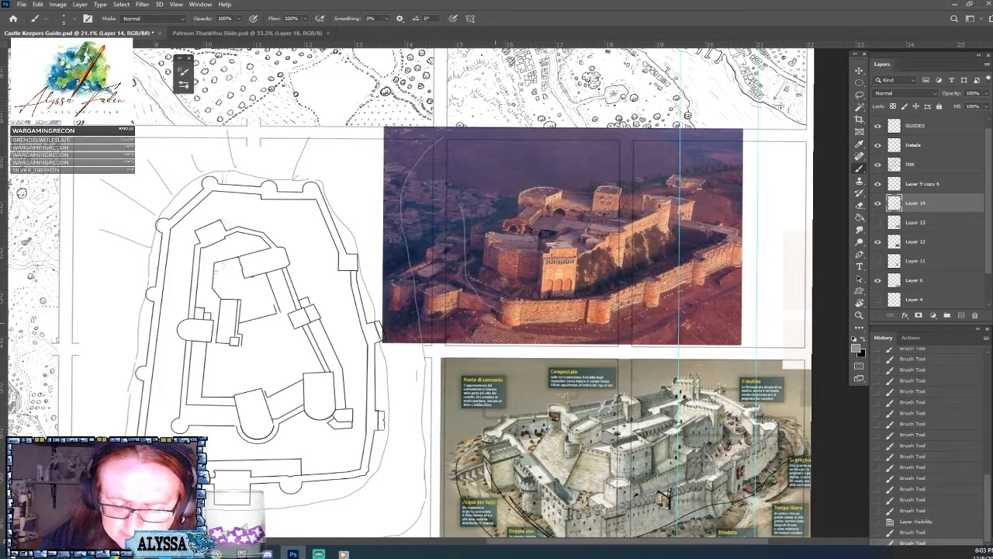
mouse_move(485, 322)
mouse_down()
mouse_move(460, 335)
mouse_move(483, 317)
mouse_move(494, 322)
mouse_move(483, 336)
mouse_up()
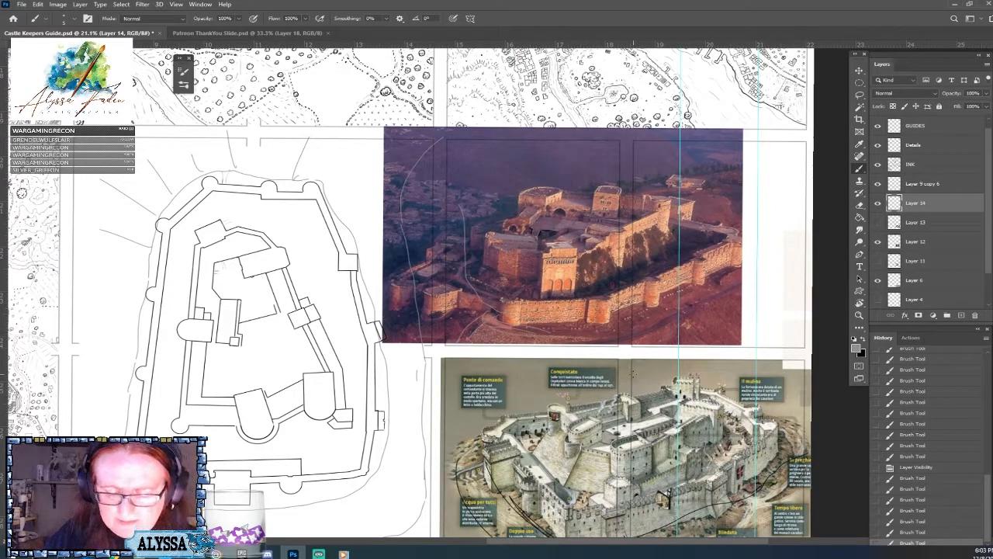
scroll(634, 374, left, 1)
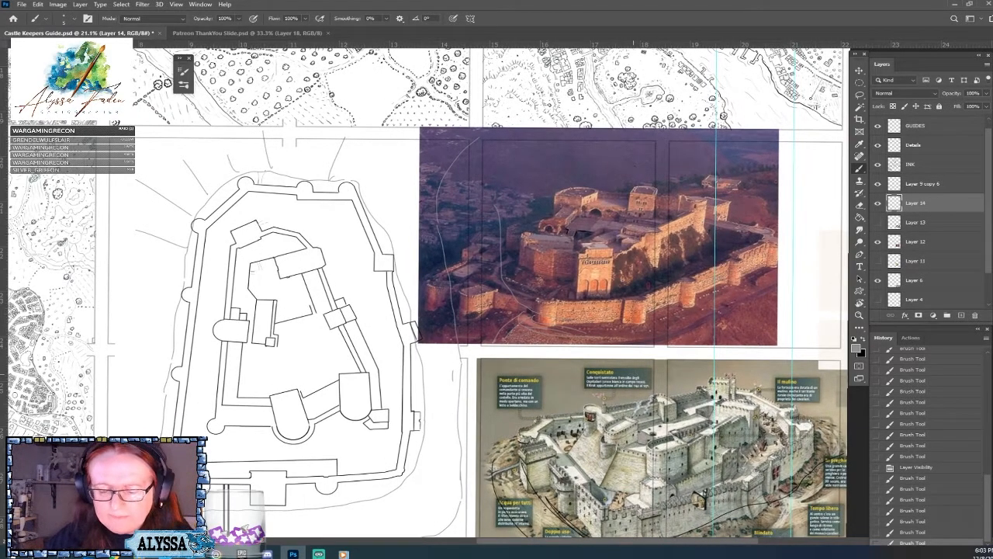
Sketch long grey contour lines along the foot of the front outer wall on the sunset castle photo.
scroll(636, 372, up, 3)
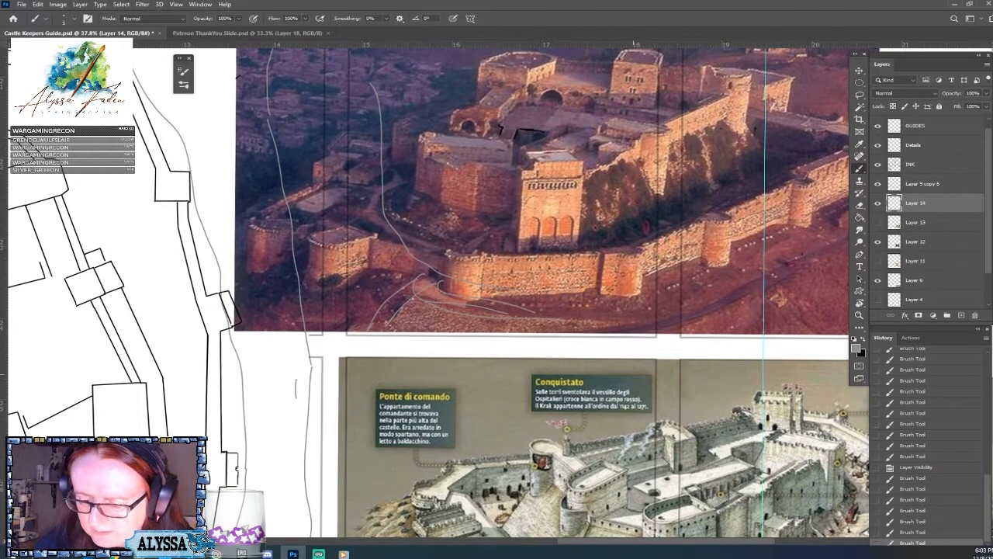
drag(634, 374, 481, 422)
drag(473, 357, 564, 339)
mouse_move(522, 365)
mouse_down()
mouse_move(618, 324)
mouse_move(693, 275)
mouse_up()
drag(593, 344, 719, 273)
drag(647, 321, 728, 271)
mouse_move(264, 326)
mouse_down()
mouse_move(309, 348)
mouse_move(278, 349)
mouse_up()
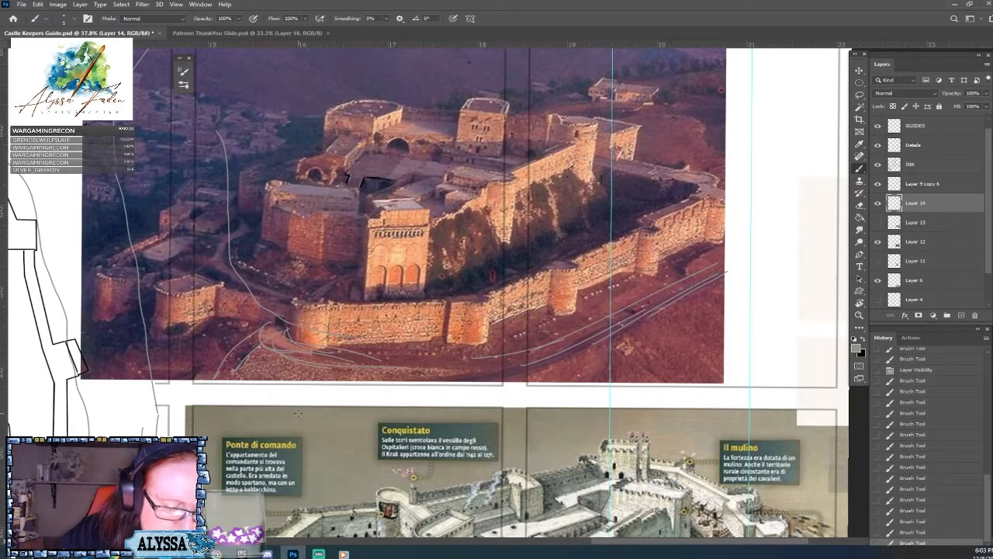
scroll(298, 413, down, 5)
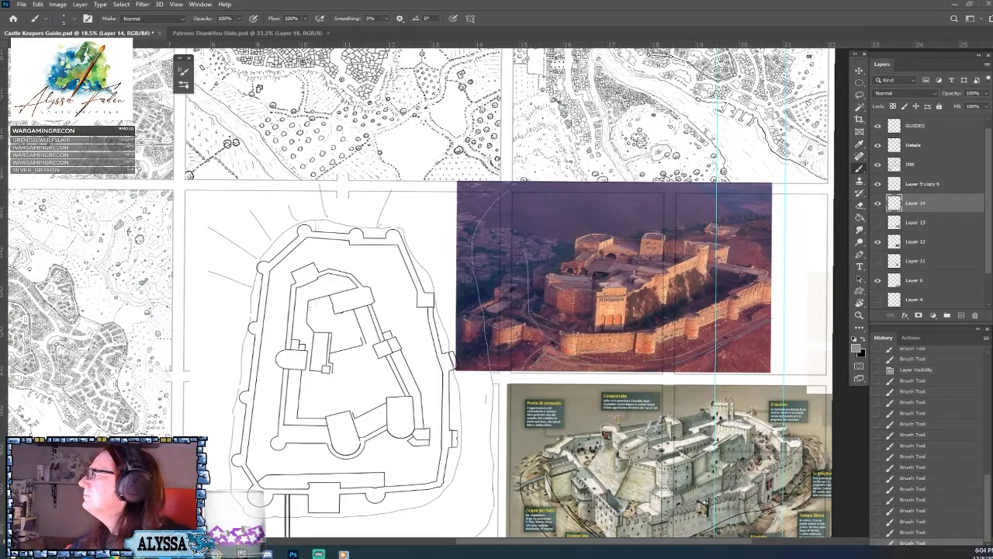
Copy the aerial castle photo from the Pinterest page in the browser and close that window.
drag(992, 197, 255, 83)
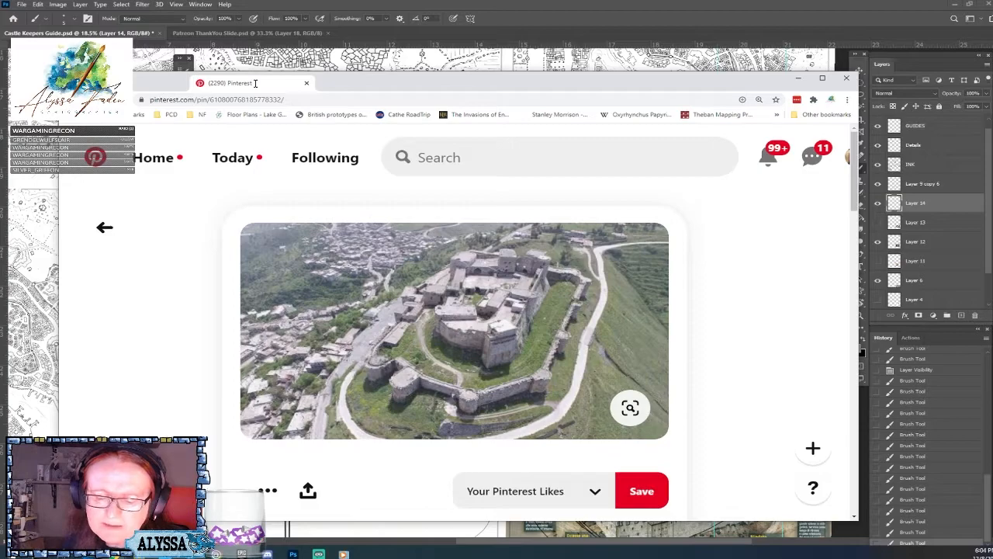
drag(255, 83, 256, 83)
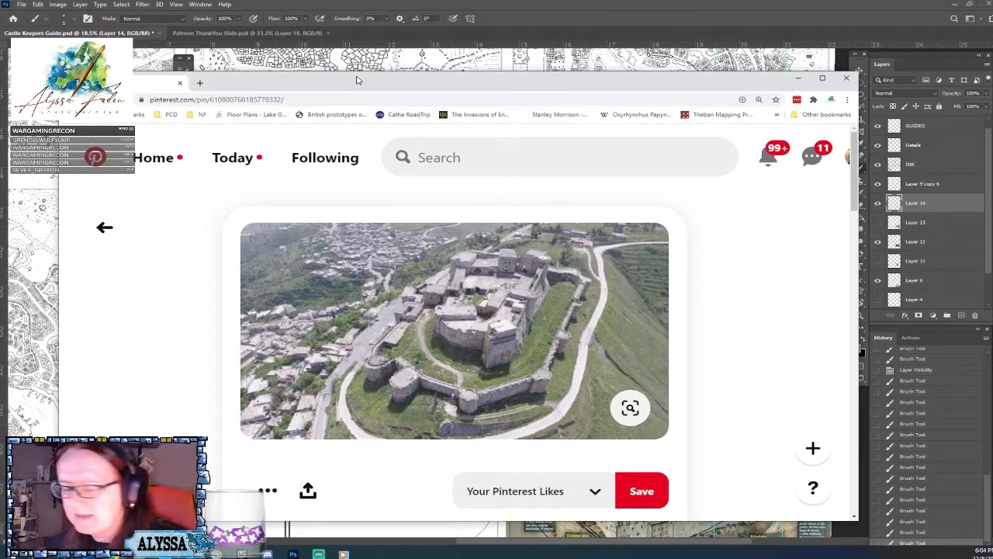
right_click(618, 336)
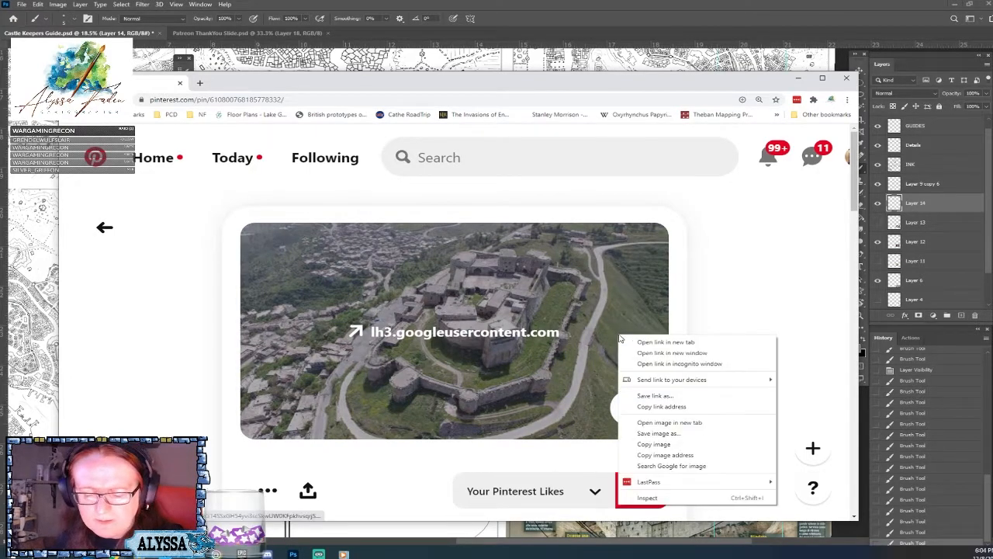
click(656, 444)
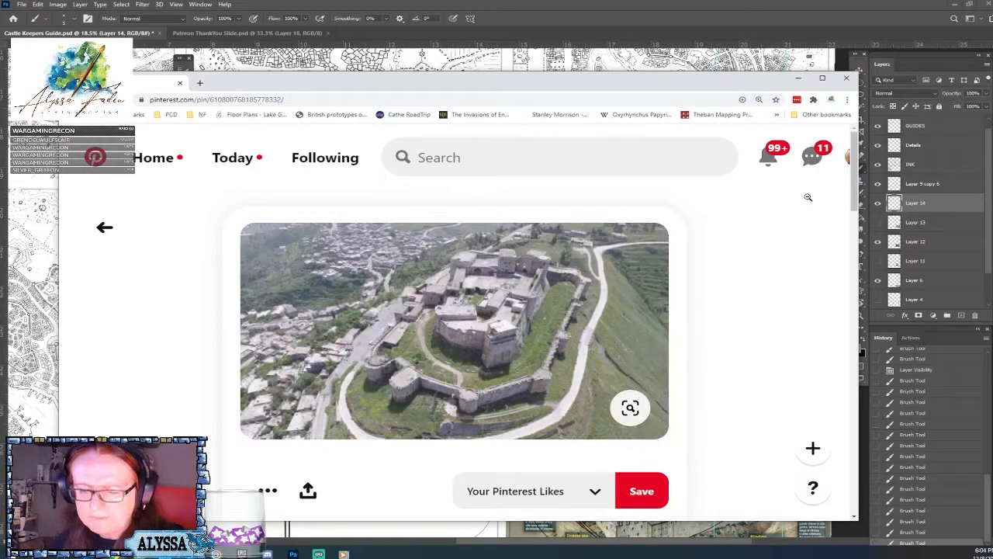
click(845, 78)
Paste the aerial photo above Layer 12, enlarge it and position it over the sunset castle photo.
click(924, 243)
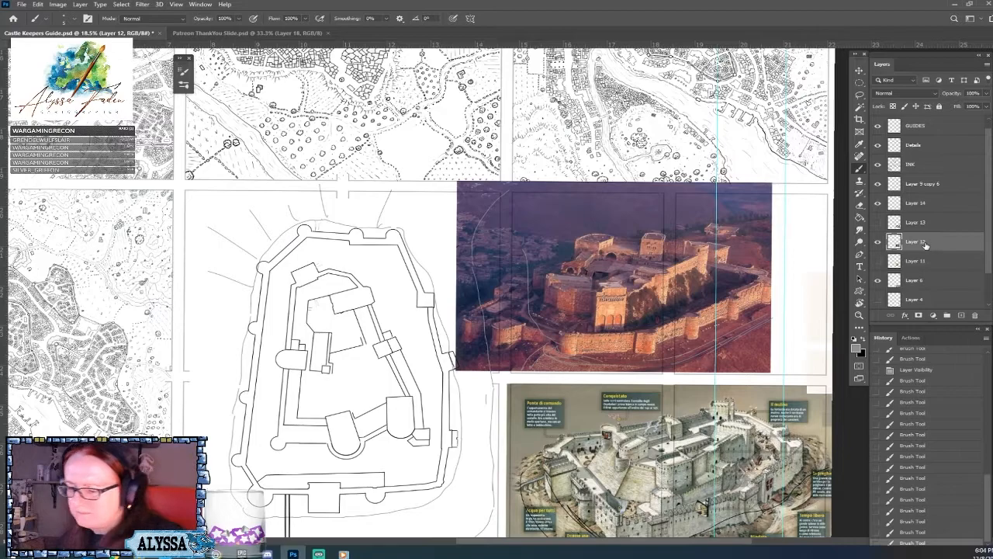
key(ctrl+v)
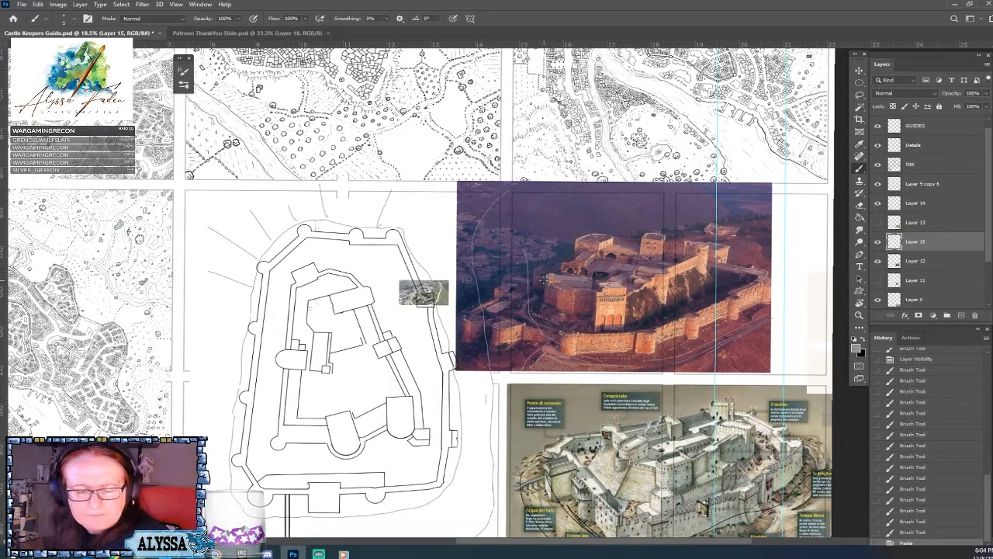
key(ctrl+t)
drag(450, 279, 731, 138)
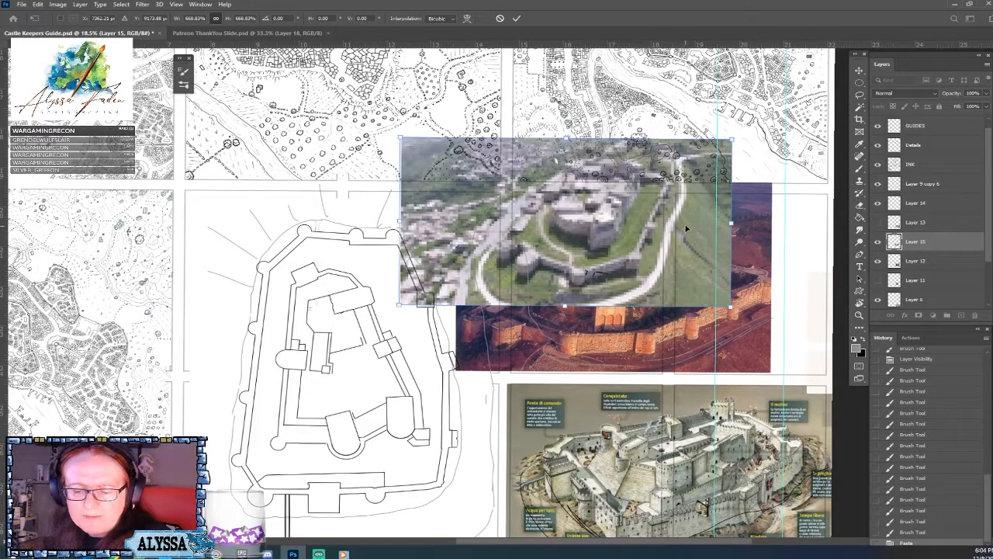
mouse_move(686, 228)
mouse_down()
mouse_move(740, 287)
mouse_move(708, 300)
mouse_move(703, 278)
mouse_move(528, 136)
mouse_move(683, 182)
mouse_move(684, 247)
mouse_move(696, 274)
mouse_up()
key(Return)
key(v)
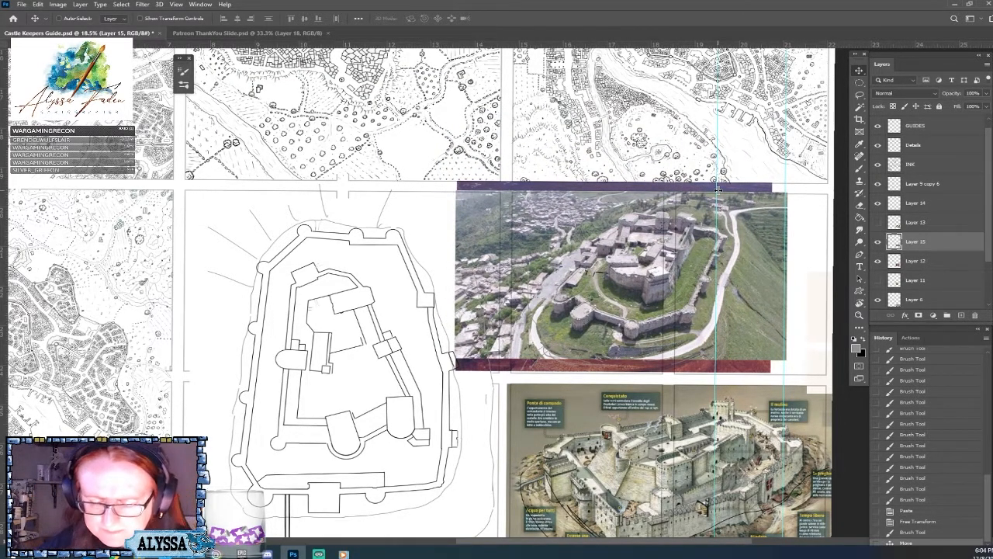
scroll(717, 189, up, 3)
drag(718, 191, 695, 190)
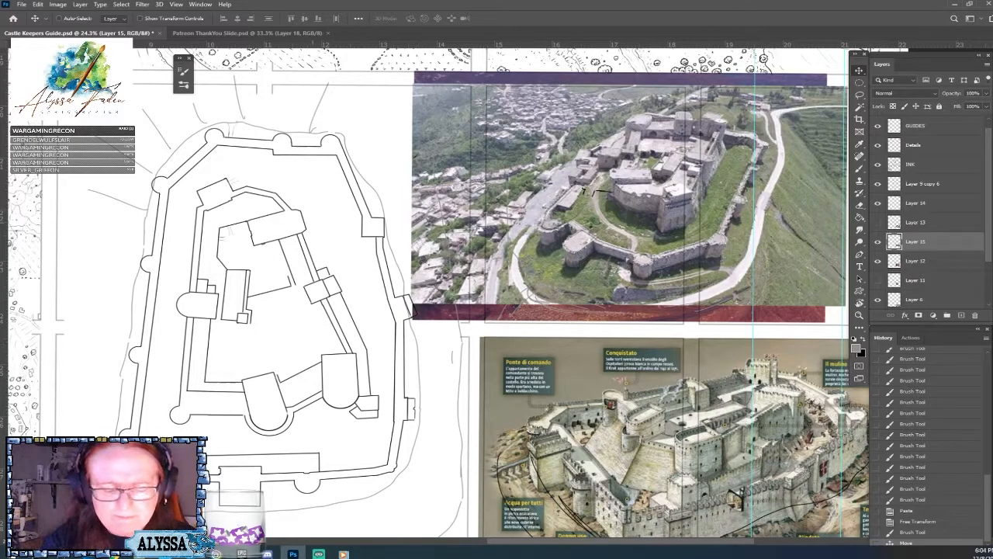
drag(276, 196, 277, 218)
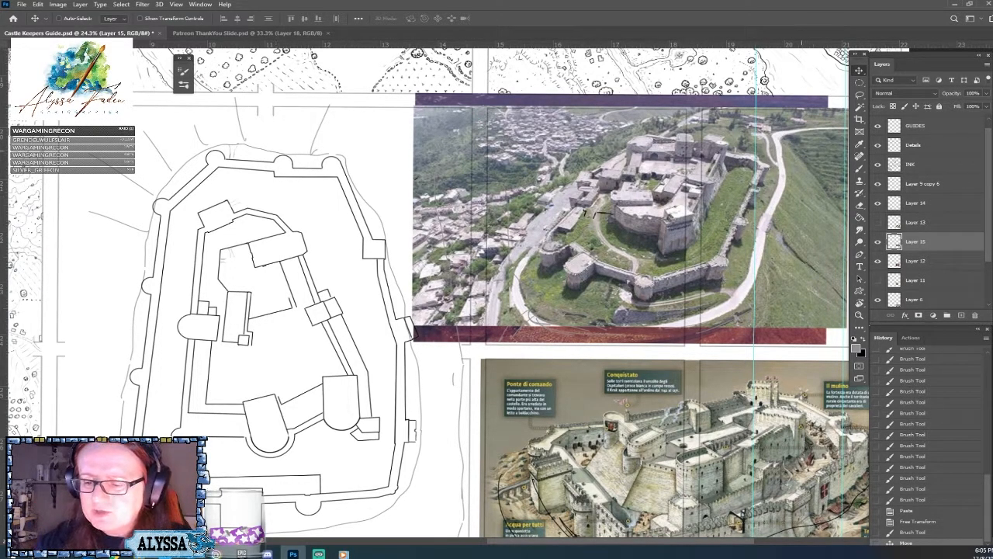
Check Layer 14's visibility, make it active and brush grey slope lines outward along the plan's left outer wall.
key(b)
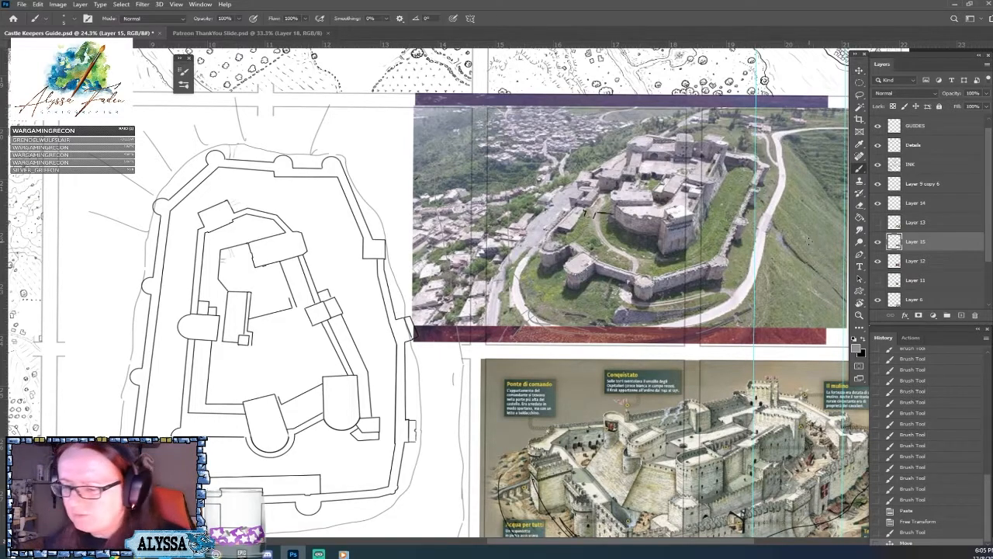
click(878, 206)
click(878, 204)
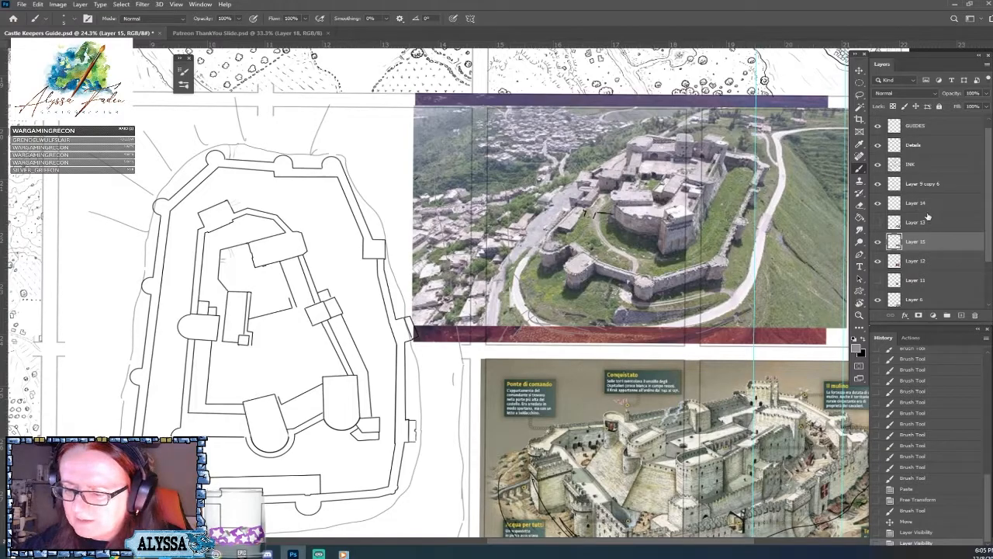
click(915, 207)
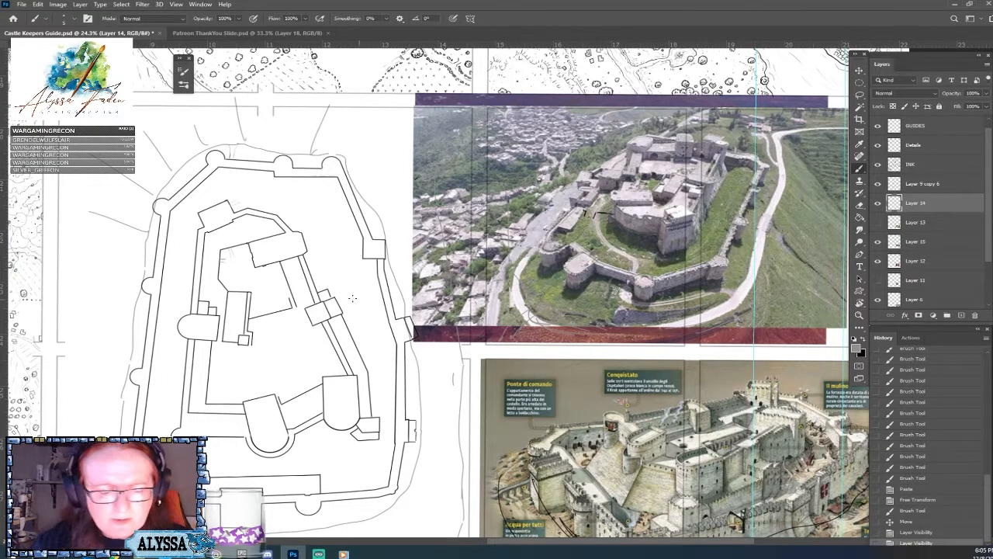
scroll(257, 290, down, 1)
drag(166, 252, 129, 247)
drag(159, 290, 113, 296)
drag(148, 325, 108, 332)
drag(138, 373, 103, 375)
drag(135, 413, 97, 420)
drag(138, 451, 101, 468)
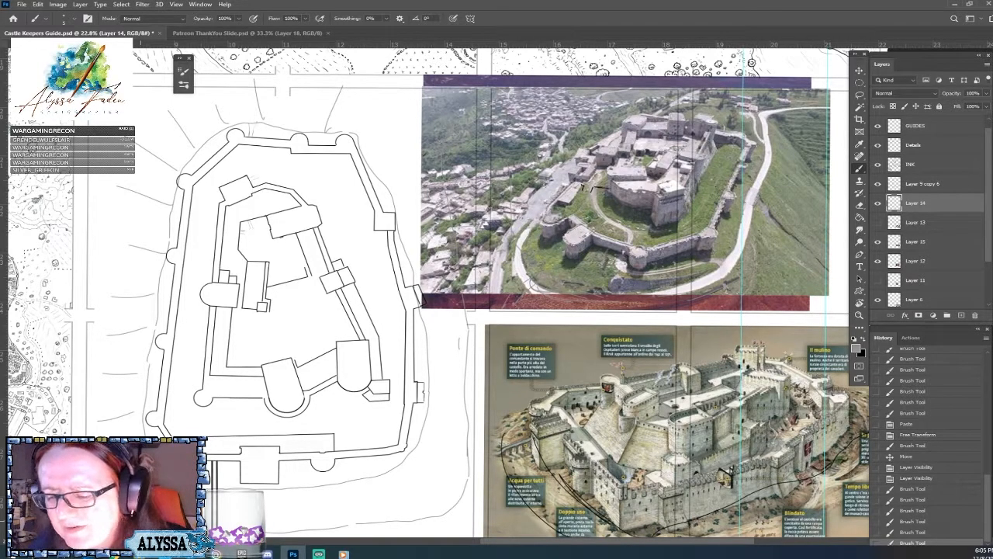
Sketch short grey slope strokes outside the plan's lower left corner tower, erasing stray marks.
drag(496, 334, 477, 304)
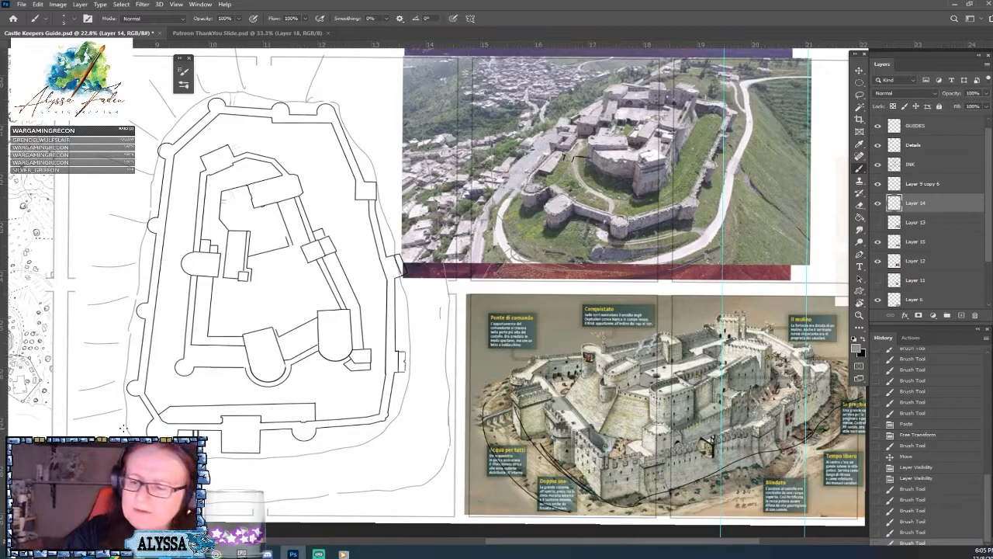
mouse_move(125, 425)
mouse_down()
mouse_move(87, 443)
mouse_move(101, 482)
mouse_up()
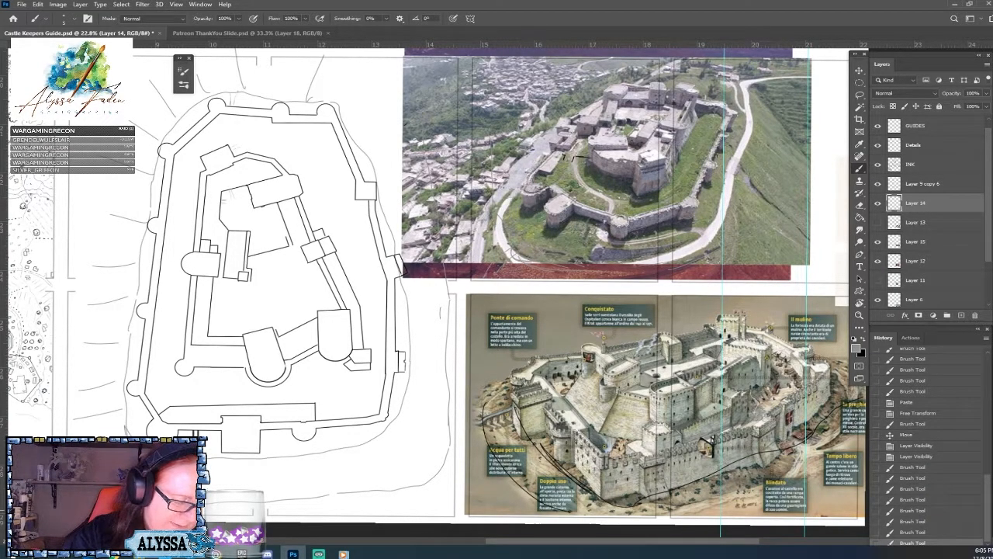
drag(124, 422, 130, 437)
drag(122, 427, 132, 437)
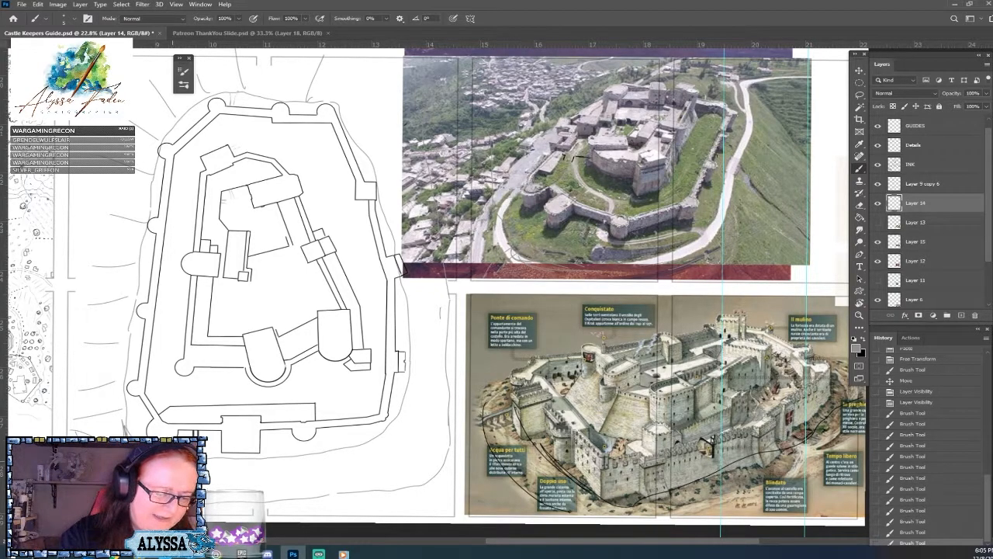
drag(126, 424, 131, 434)
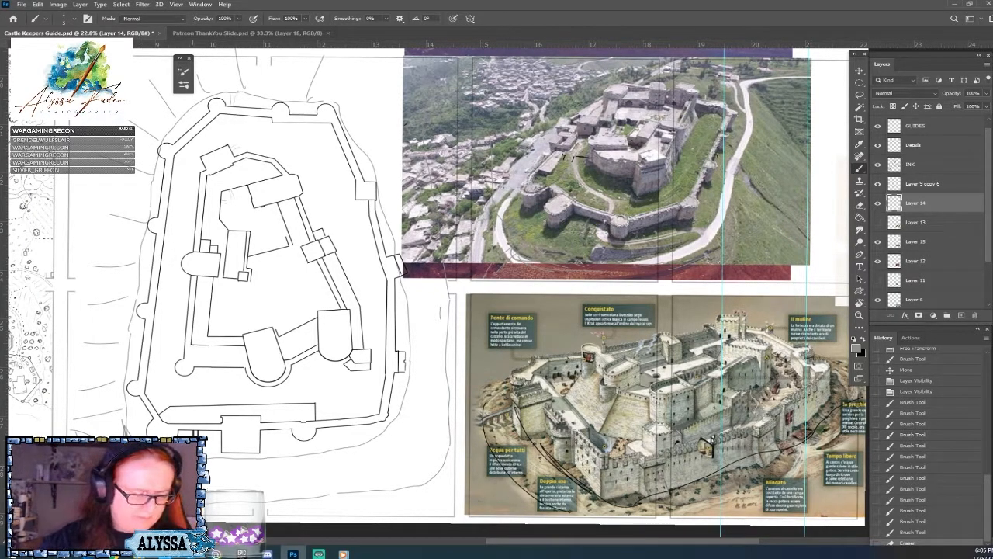
drag(206, 453, 221, 459)
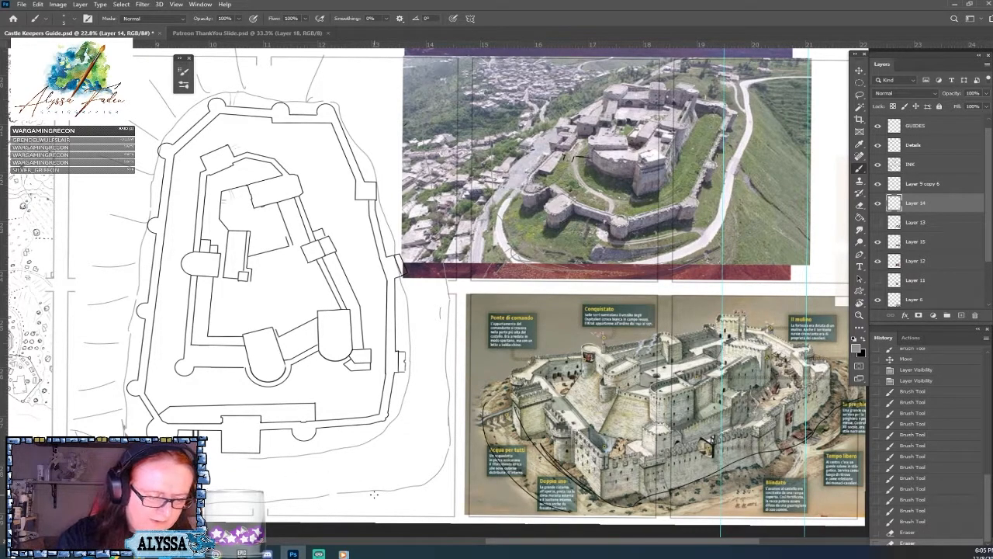
drag(129, 417, 131, 427)
mouse_move(134, 423)
mouse_down()
mouse_move(146, 436)
mouse_move(132, 430)
mouse_up()
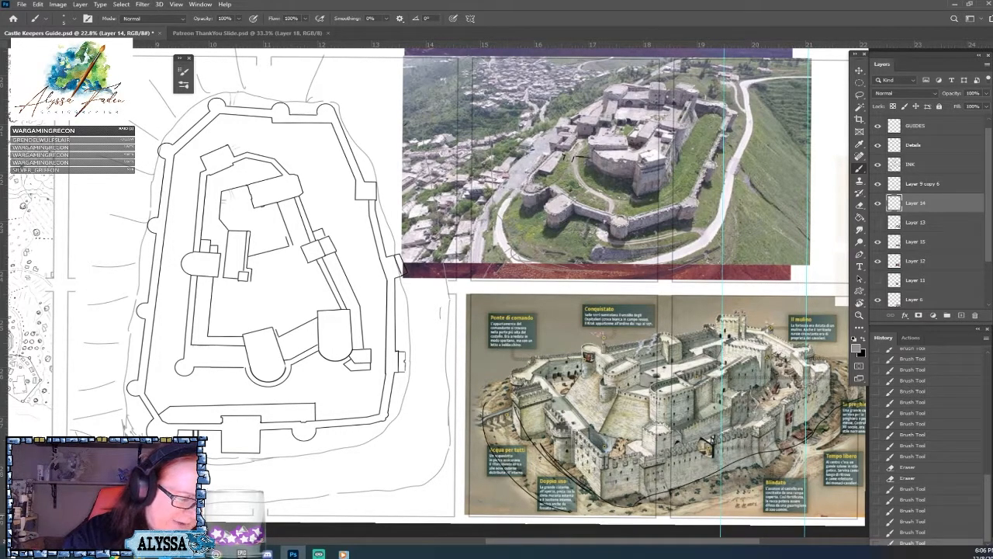
Erase a stray mark by the lower left corner and add short grey strokes below the plan's lower wall.
click(165, 435)
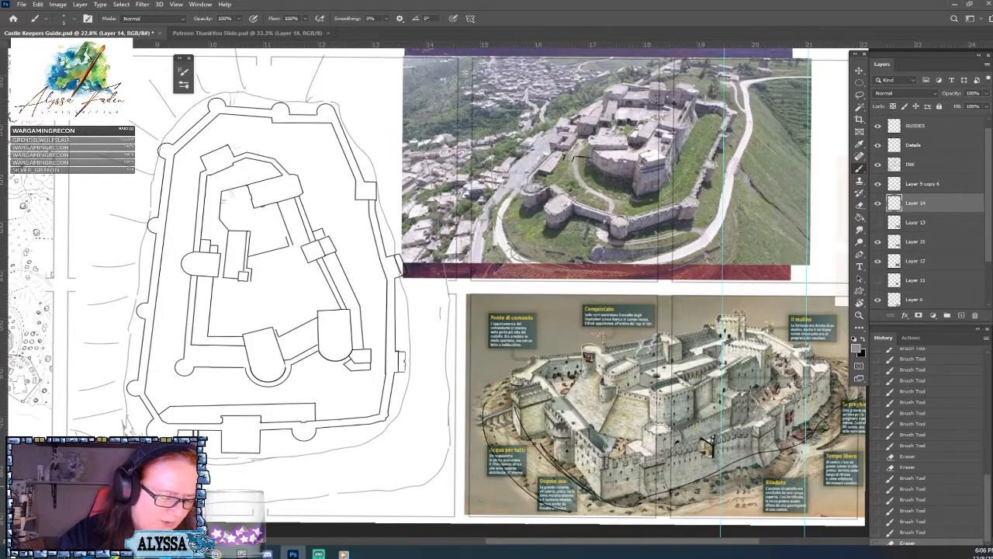
right_click(165, 431)
key(Escape)
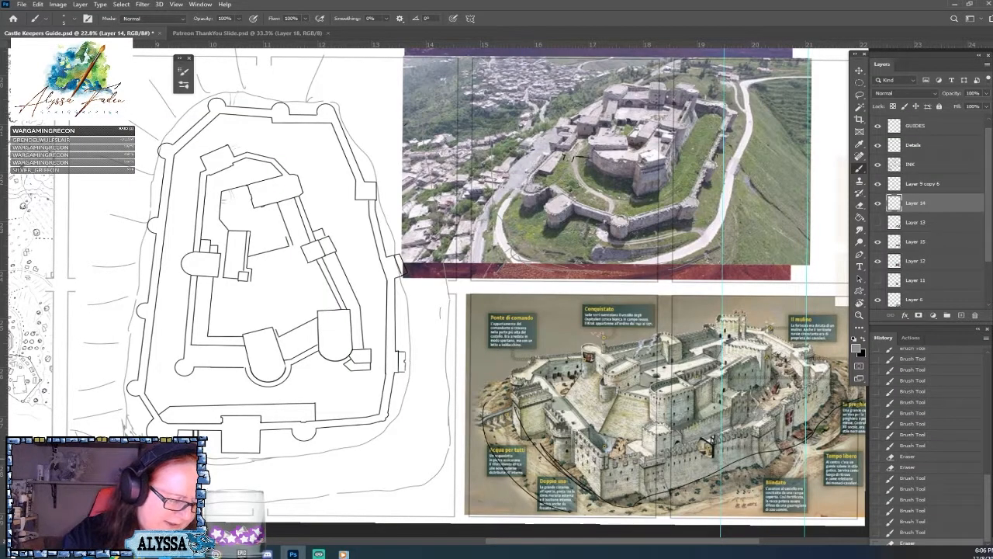
click(165, 432)
click(198, 470)
click(206, 475)
click(213, 479)
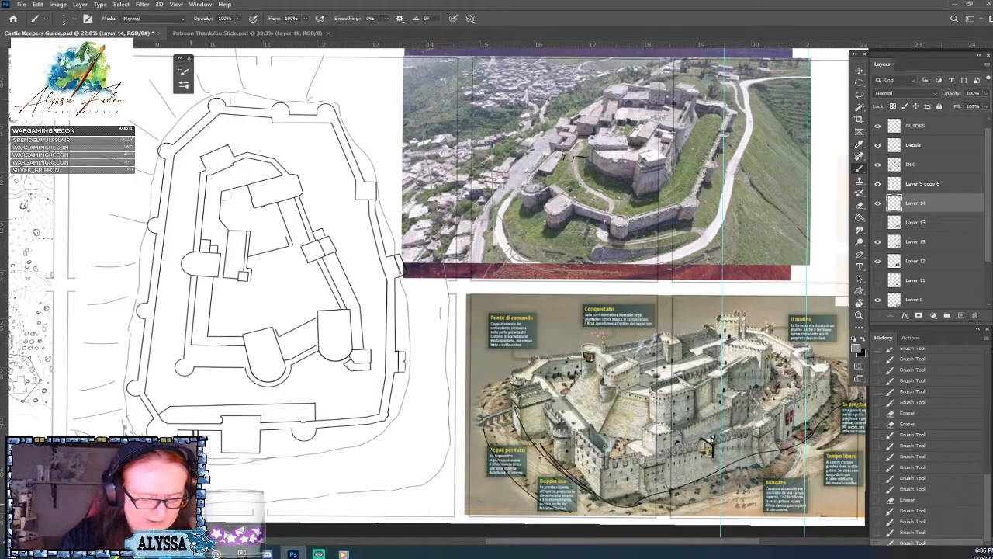
Add more closely spaced grey hatch strokes beside the plan's lower left corner tower.
drag(231, 236, 229, 263)
drag(706, 440, 708, 453)
drag(709, 439, 713, 455)
drag(714, 437, 714, 455)
drag(126, 413, 131, 429)
drag(129, 418, 130, 433)
drag(129, 422, 132, 433)
drag(132, 424, 135, 434)
drag(134, 426, 138, 435)
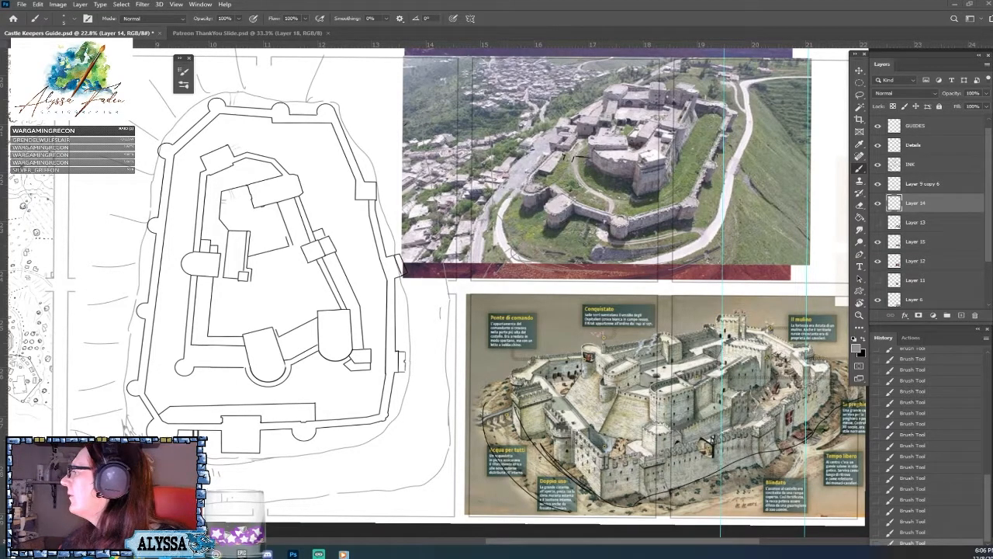
Switch to the Google Maps satellite view of Krak des Chevaliers, capture the area around the castle and paste it into the Castle Keepers Guide document.
drag(372, 555, 252, 57)
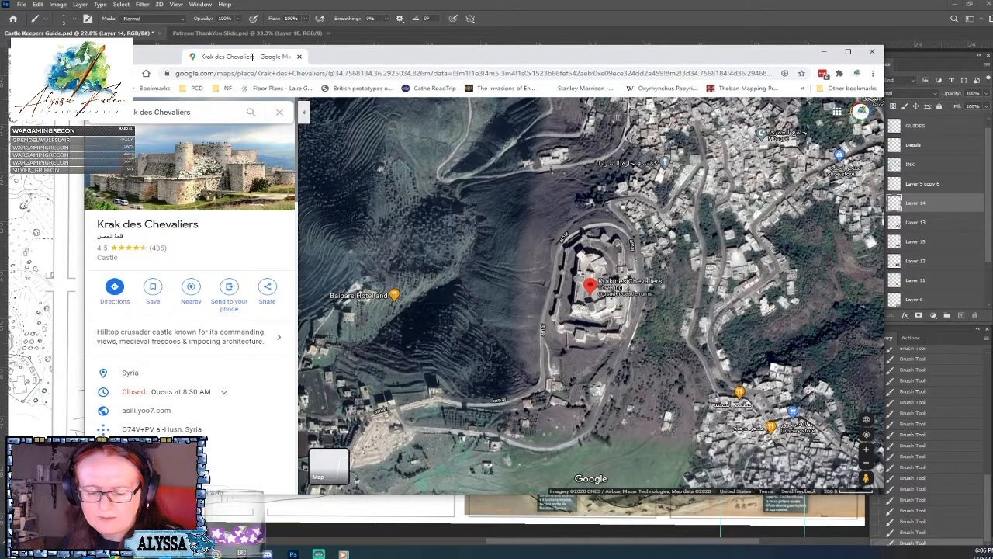
drag(253, 56, 253, 57)
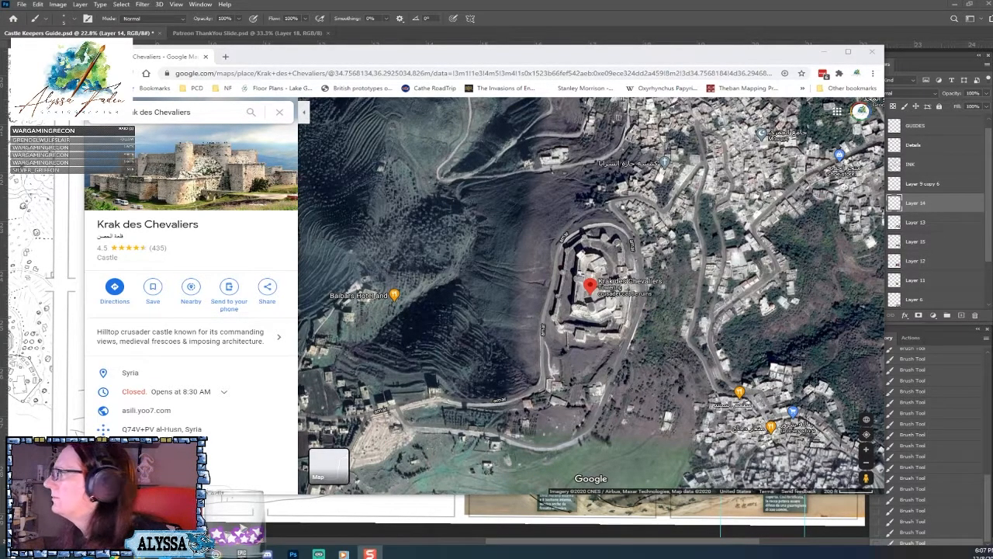
key(Print)
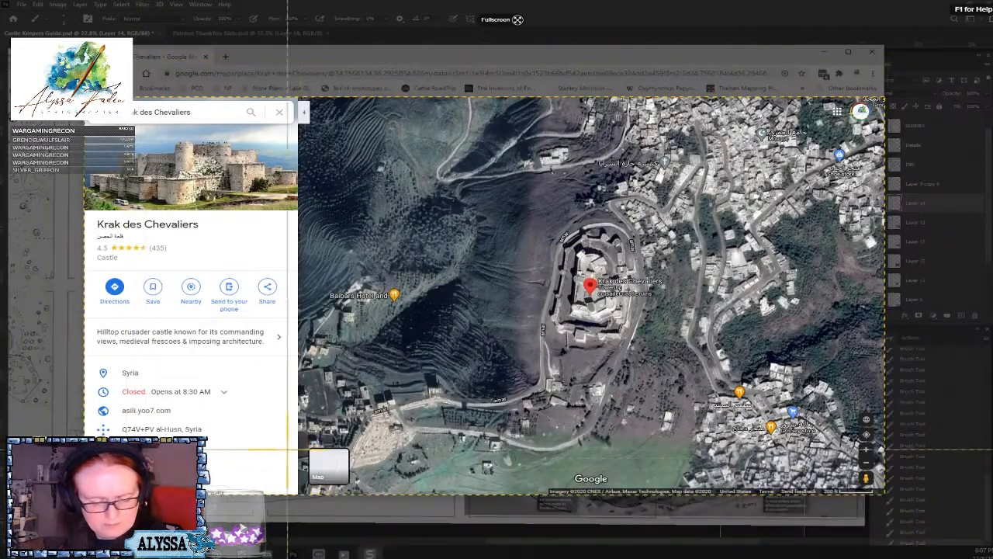
drag(451, 464, 732, 137)
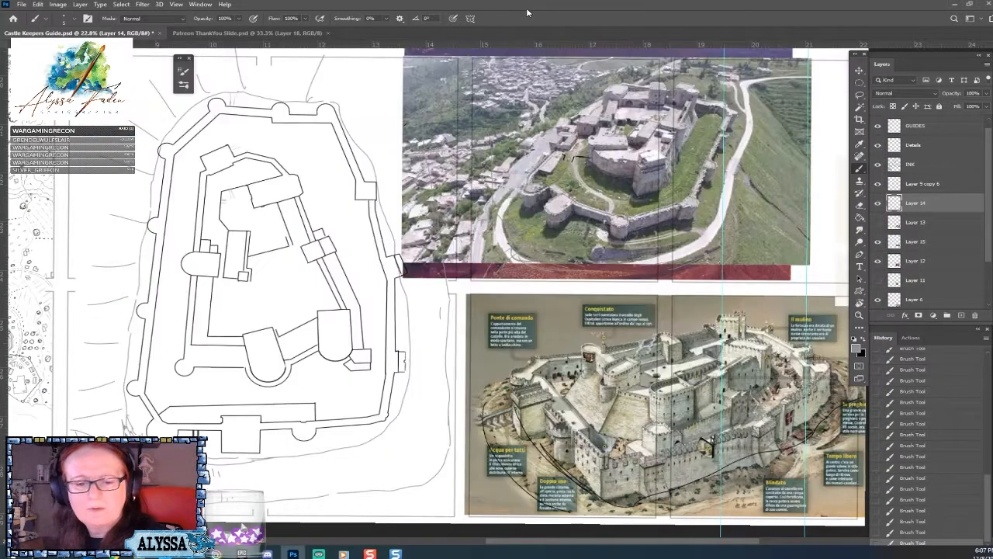
click(521, 41)
key(ctrl+v)
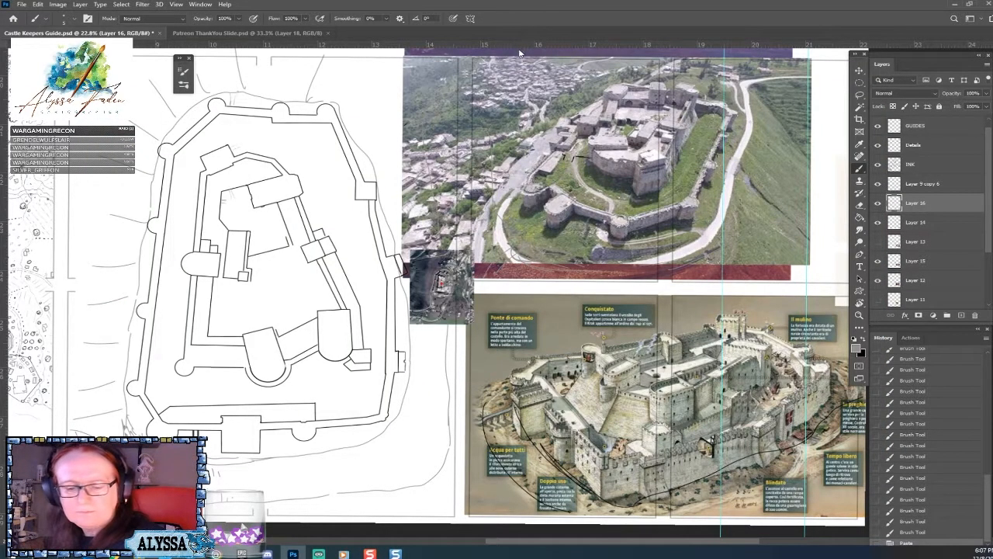
Enlarge the pasted satellite image proportionally and place it over the reference pictures beside the castle plan.
key(ctrl+t)
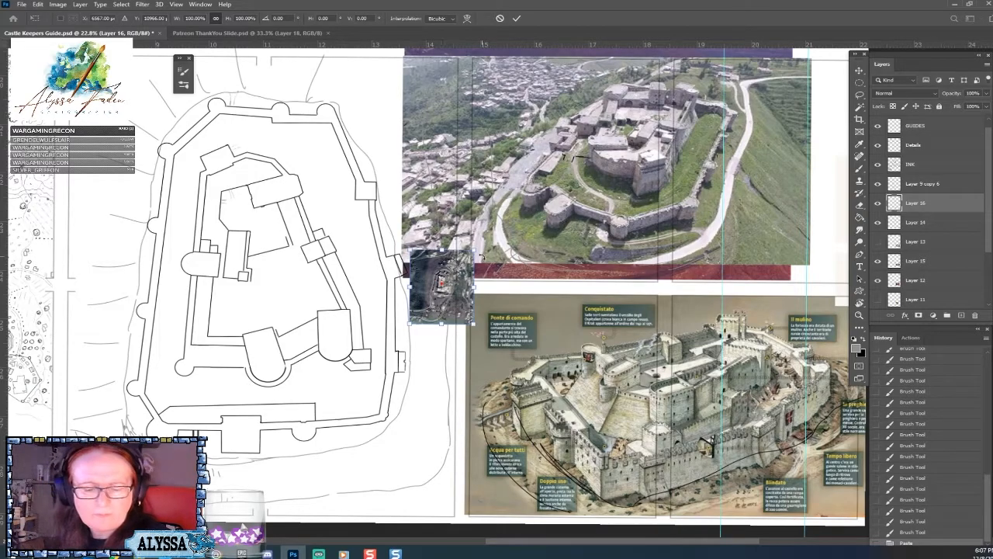
drag(474, 250, 632, 66)
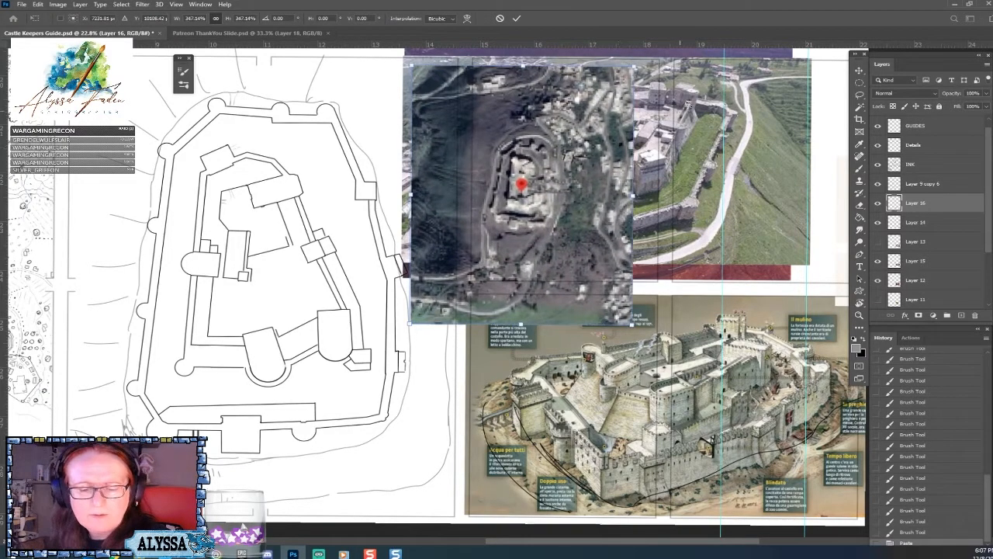
drag(573, 199, 575, 228)
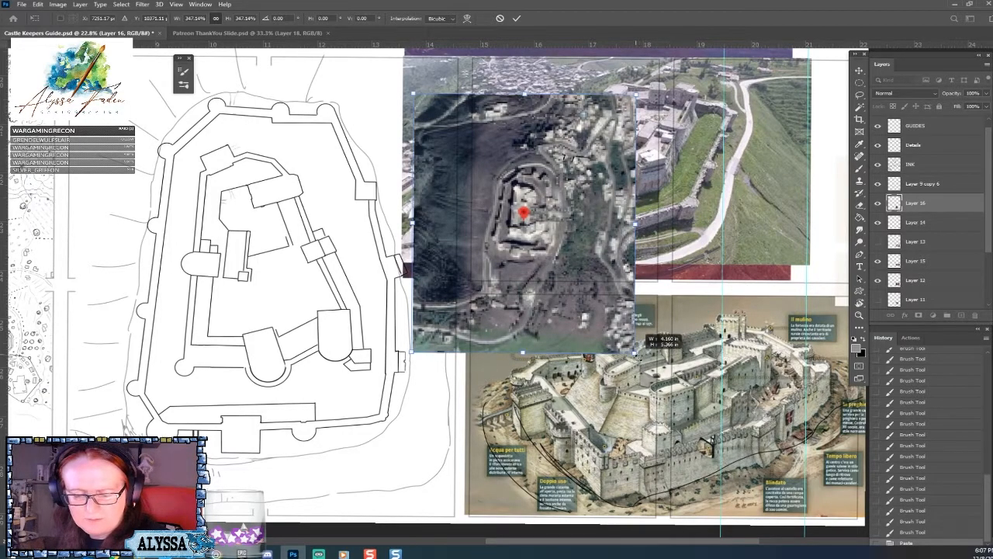
key(Return)
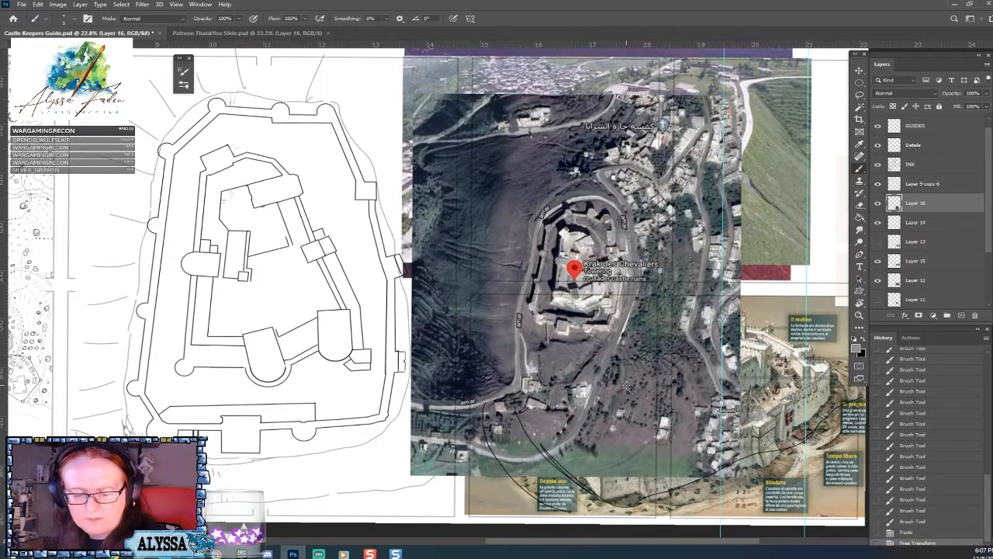
key(v)
mouse_move(622, 386)
mouse_down()
mouse_move(655, 376)
mouse_move(669, 339)
mouse_move(624, 370)
mouse_move(662, 387)
mouse_move(653, 391)
mouse_up()
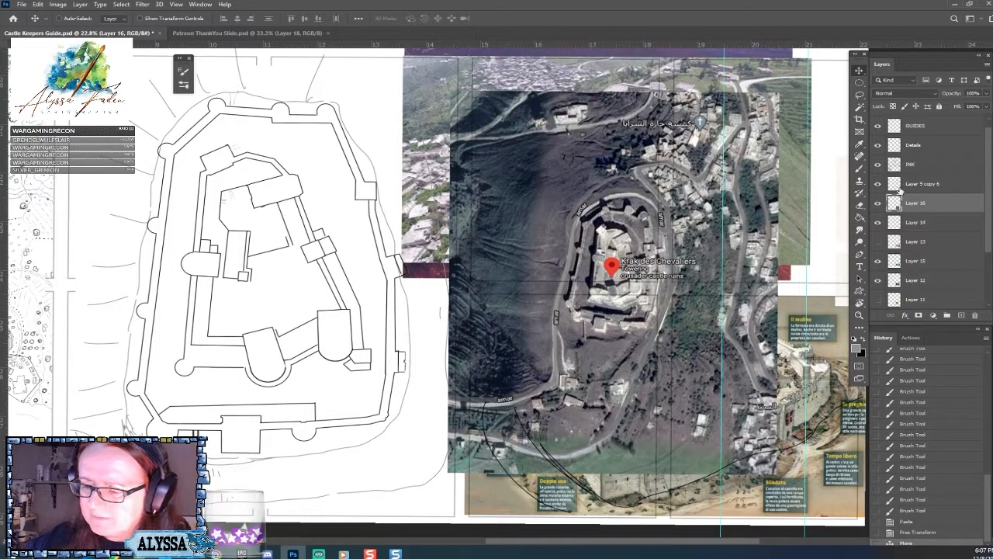
Check Layer 14's contents by toggling its visibility, and place it above Layer 16 in the stacking order.
click(879, 224)
click(879, 223)
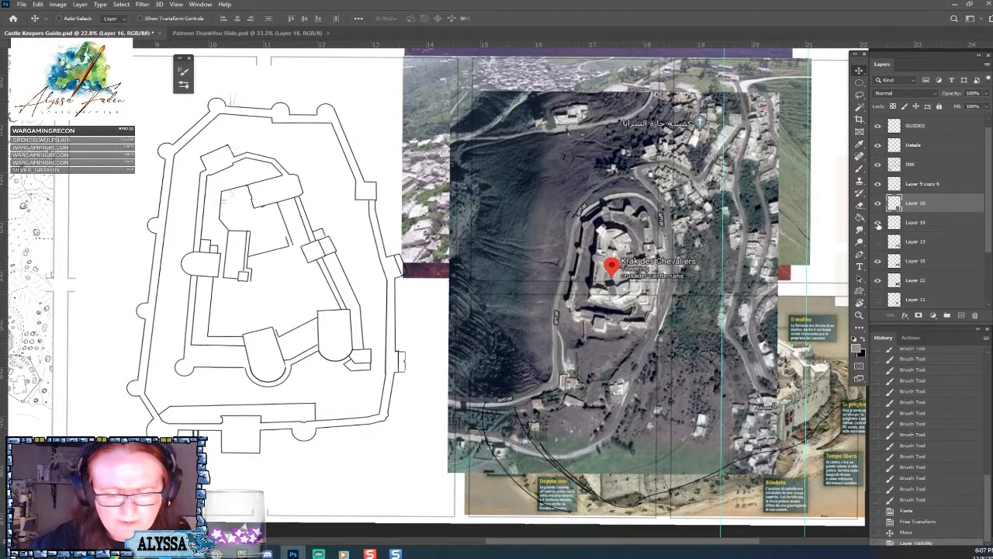
drag(930, 227, 929, 201)
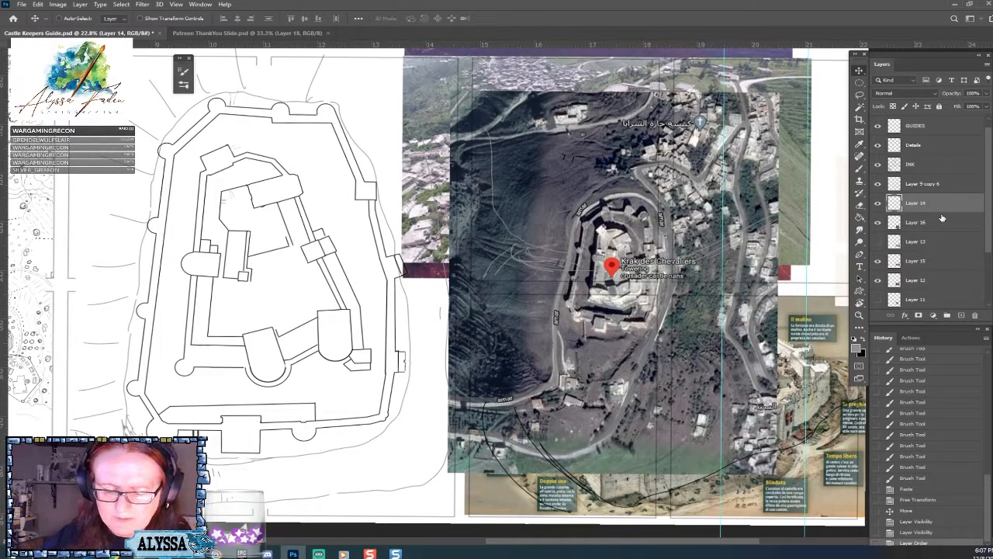
Brush a grey outer slope contour on Layer 14 down the plan's left side and around its lower left corner.
scroll(942, 218, down, 2)
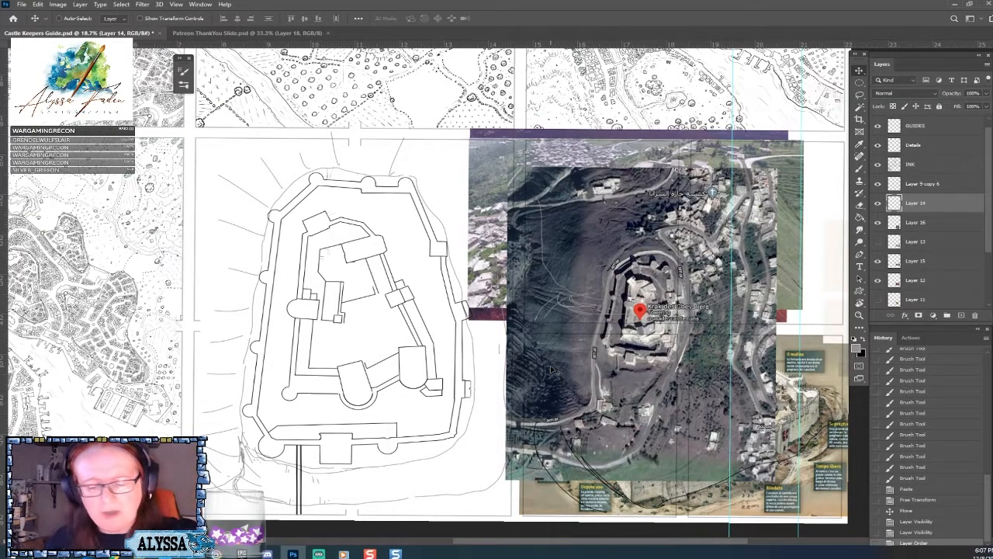
key(b)
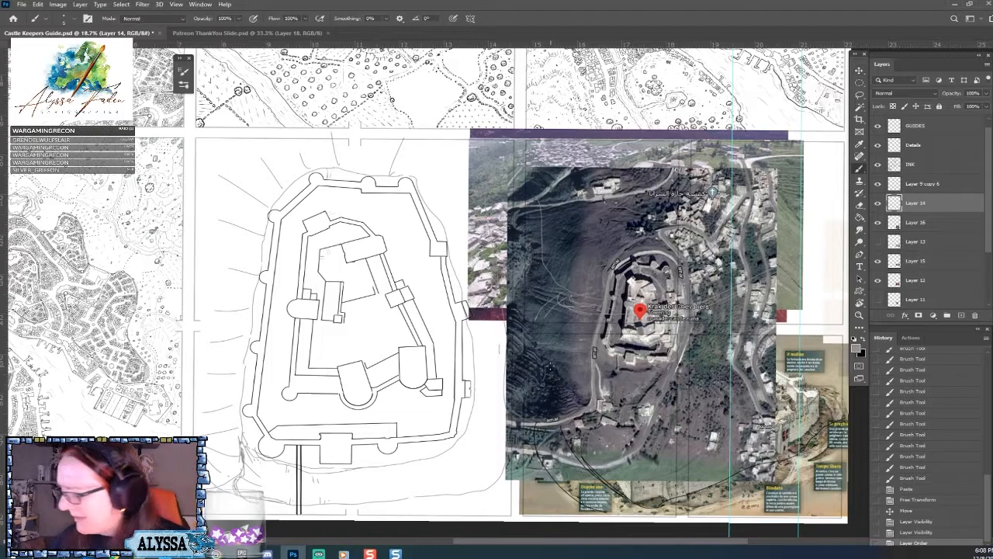
drag(238, 149, 219, 181)
drag(203, 267, 199, 331)
drag(204, 231, 200, 258)
mouse_move(230, 175)
mouse_down()
mouse_move(277, 137)
mouse_move(211, 250)
mouse_up()
drag(199, 317, 193, 415)
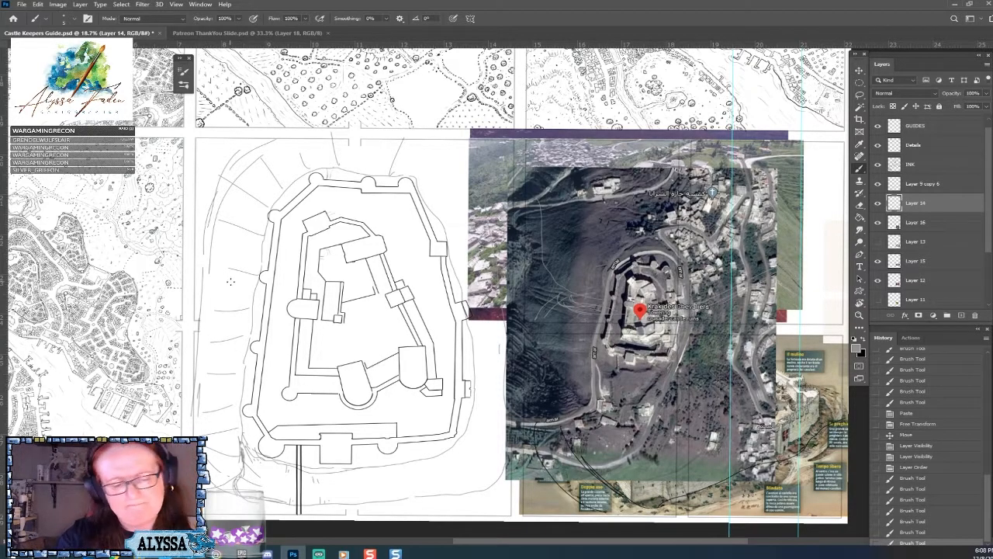
mouse_move(199, 355)
mouse_down()
mouse_move(196, 402)
mouse_move(250, 514)
mouse_up()
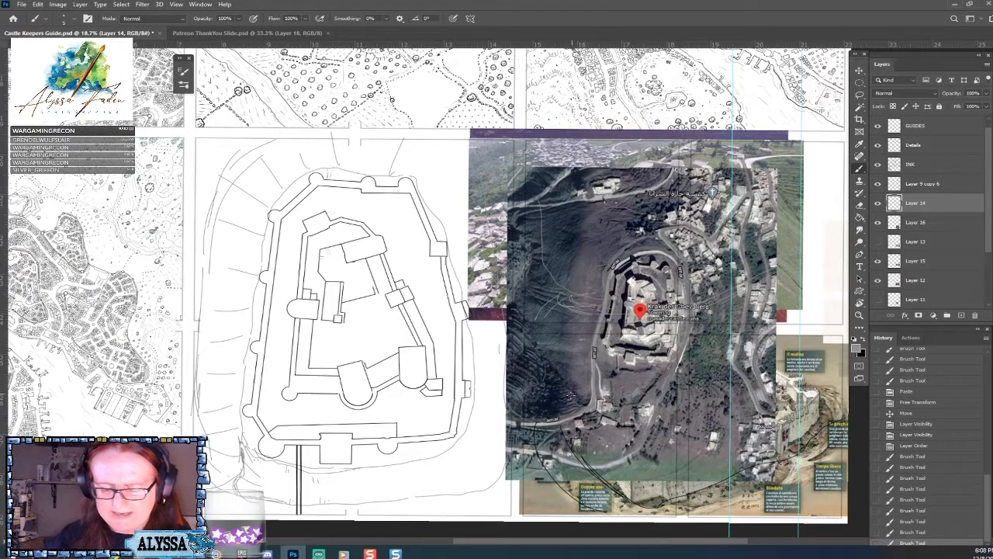
drag(214, 467, 235, 480)
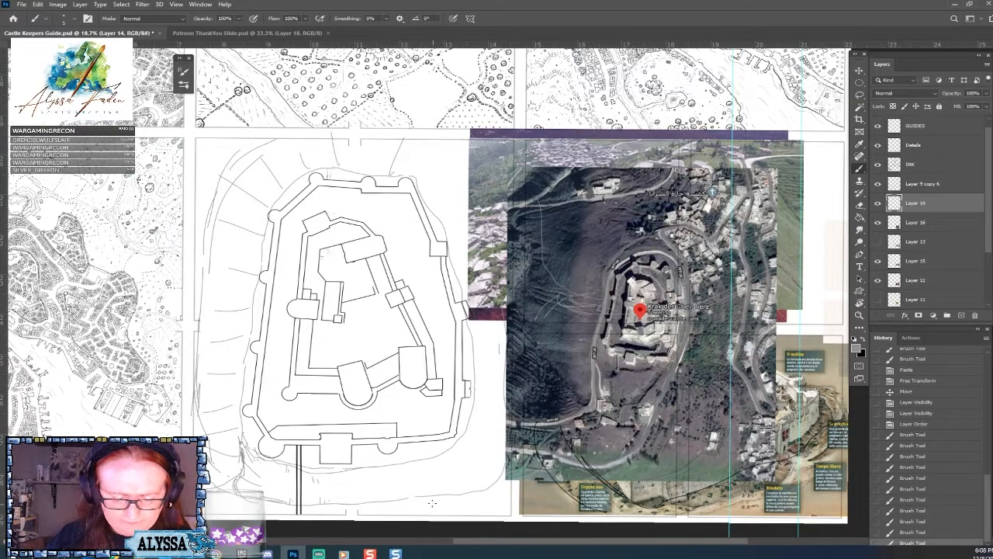
Sketch a grey outer contour and short outward slope strokes around the castle plan's lower right corner.
mouse_move(414, 499)
mouse_down()
mouse_move(470, 471)
mouse_move(506, 410)
mouse_up()
drag(470, 487, 503, 454)
mouse_move(446, 496)
mouse_down()
mouse_move(475, 485)
mouse_move(467, 513)
mouse_up()
mouse_move(467, 477)
mouse_down()
mouse_move(479, 491)
mouse_move(499, 471)
mouse_up()
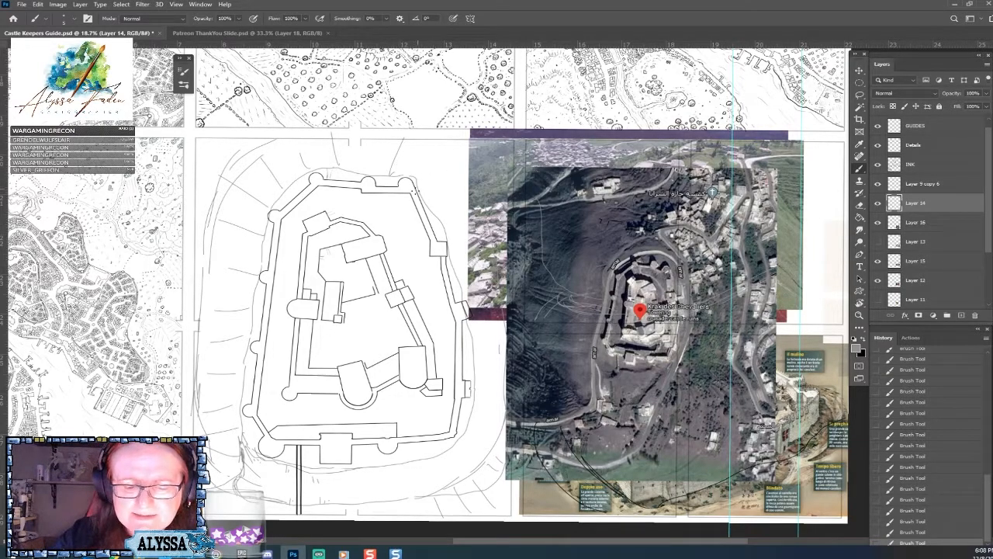
Add outward slope strokes by the plan's upper right corner and brush a contour line along the panel's right edge.
drag(421, 168, 431, 154)
mouse_move(430, 188)
mouse_down()
mouse_move(462, 158)
mouse_move(454, 192)
mouse_move(469, 202)
mouse_up()
drag(460, 236, 471, 229)
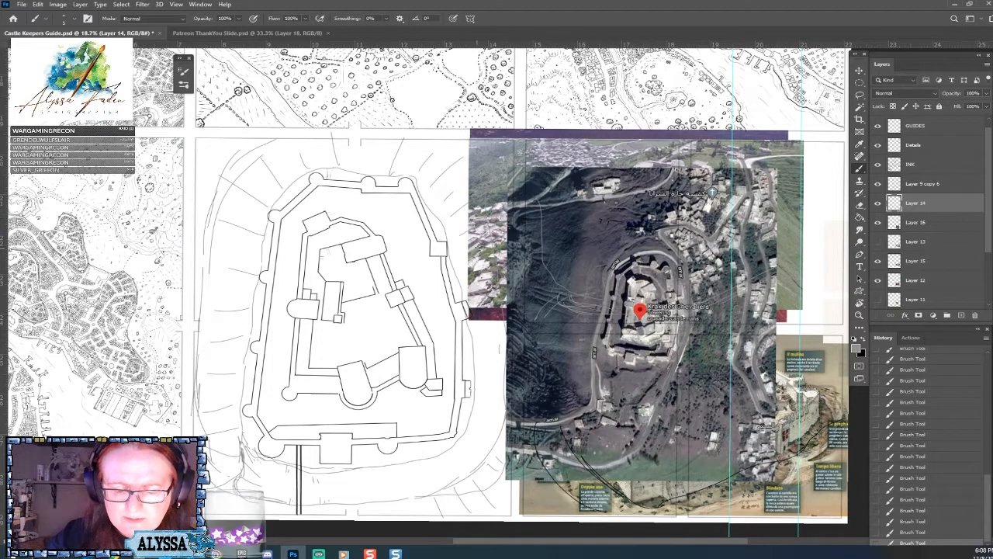
drag(504, 348, 500, 210)
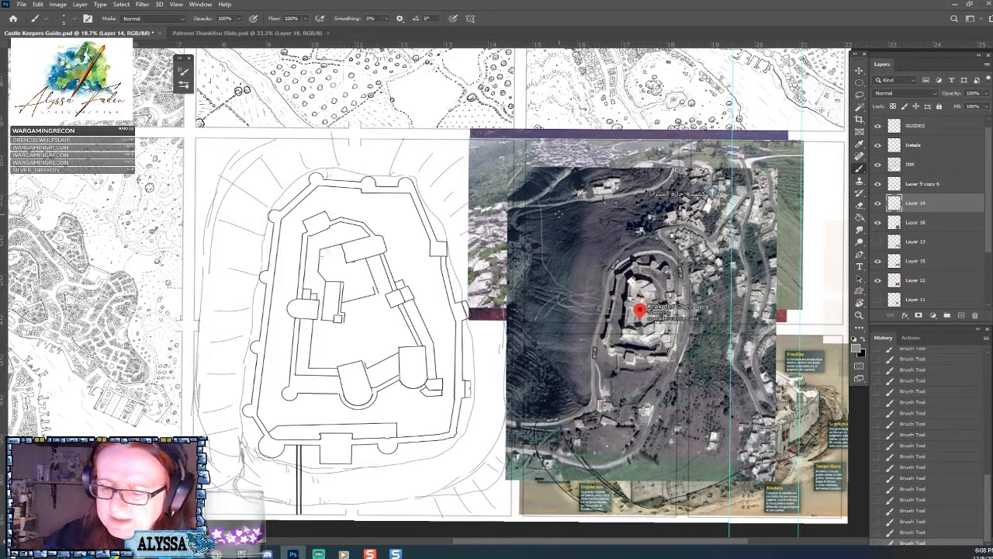
mouse_move(439, 194)
mouse_down()
mouse_move(461, 153)
mouse_move(465, 184)
mouse_move(466, 145)
mouse_move(444, 139)
mouse_up()
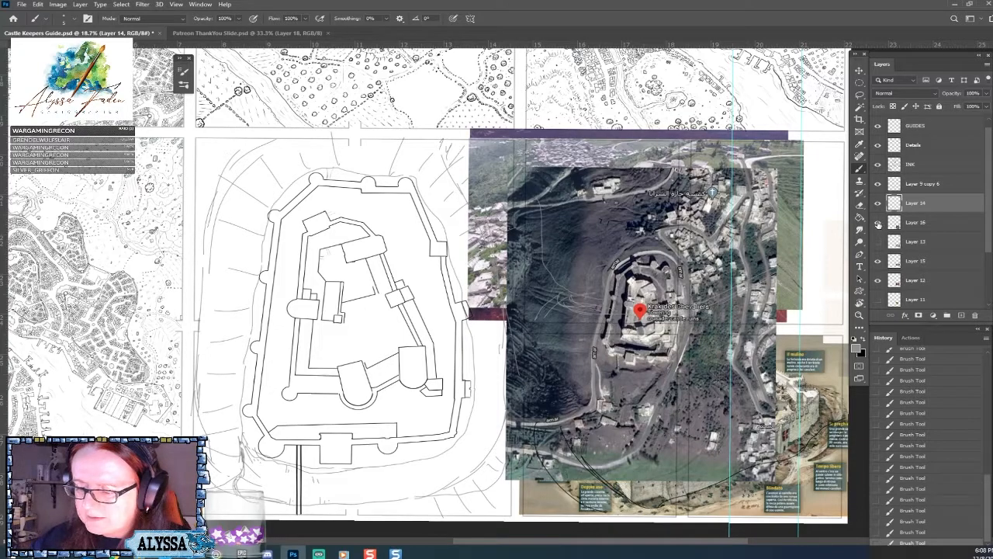
Hide the reference image layers Layer 16, Layer 15, Layer 12 and Layer 6.
drag(877, 238, 875, 288)
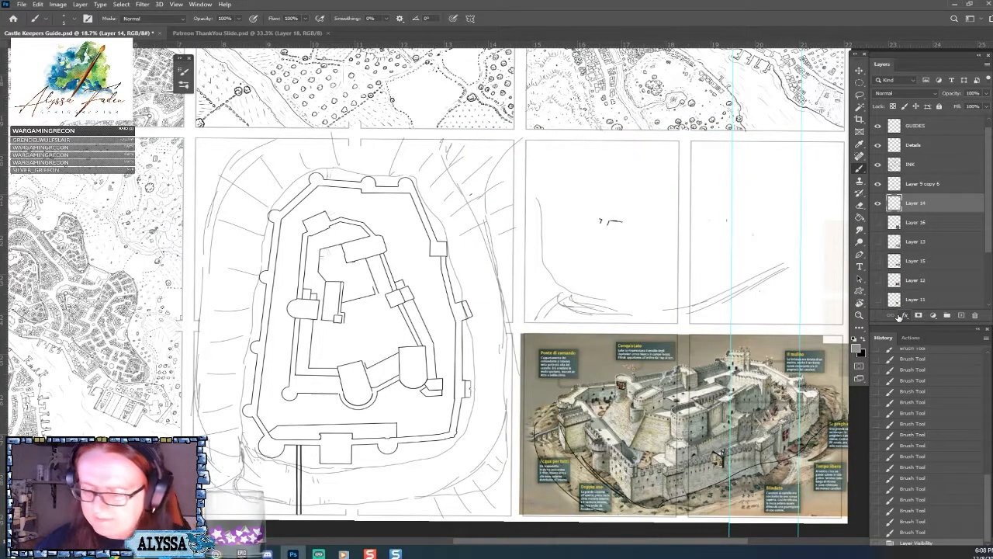
scroll(931, 233, down, 4)
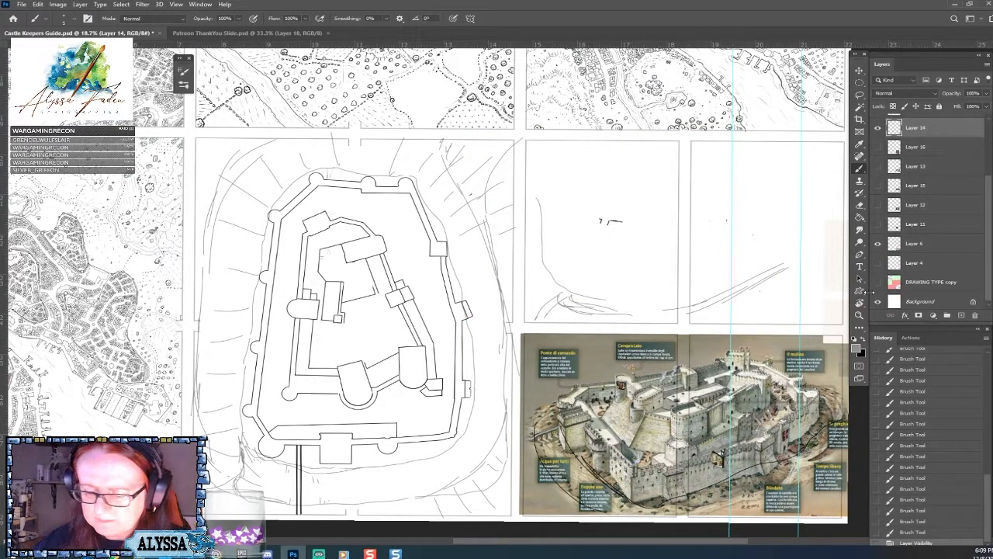
click(878, 243)
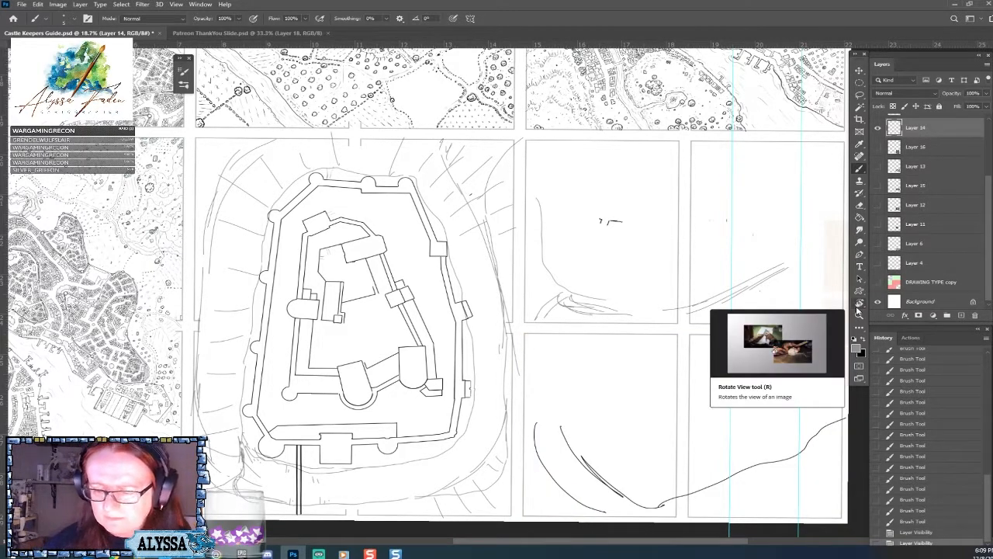
Reduce the opacity of the slope sketch on Layer 14 to 34%.
scroll(990, 157, up, 3)
drag(990, 157, 990, 156)
click(986, 93)
drag(954, 107, 952, 106)
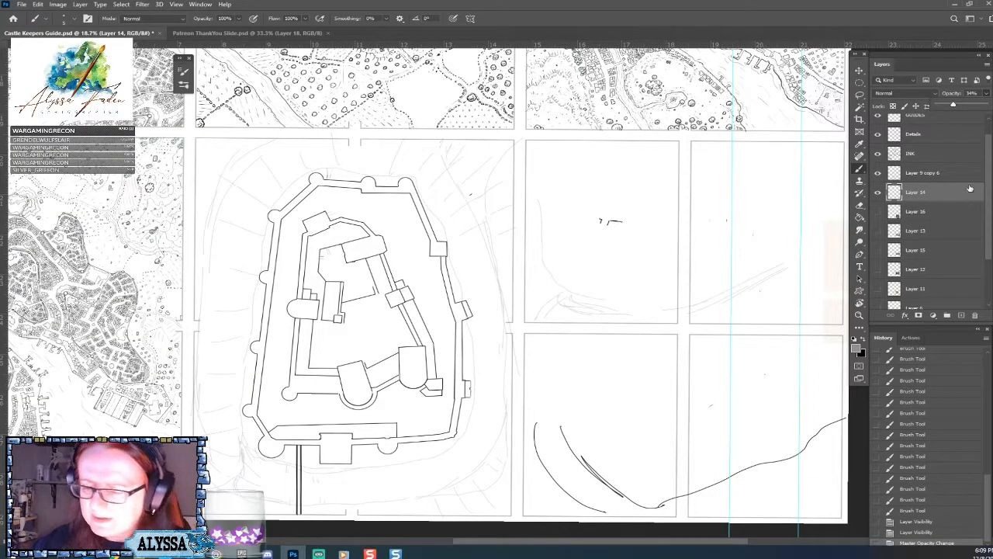
Select the four panels to the right of the castle plan with the Rectangular Marquee and clear Layer 14's sketch lines there.
scroll(450, 295, down, 3)
scroll(450, 295, down, 1)
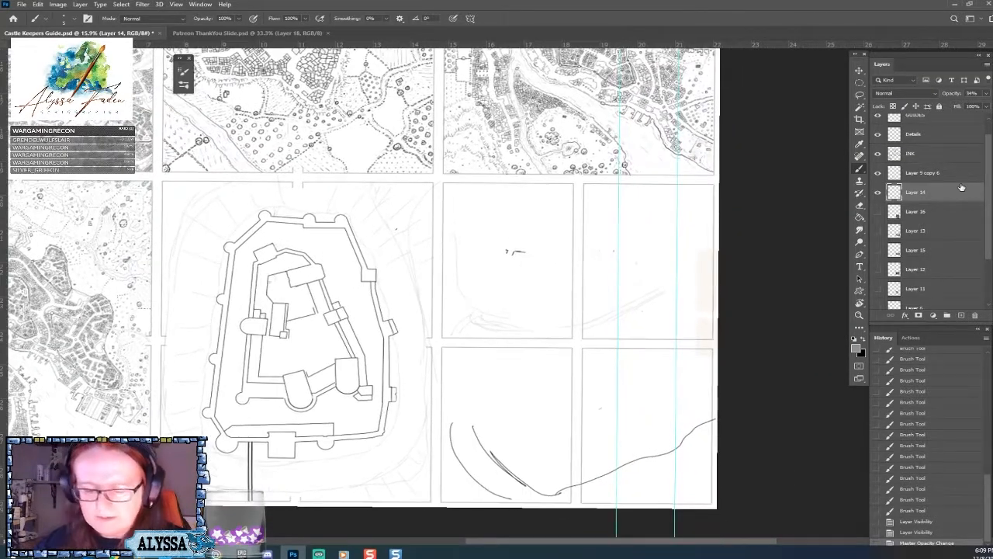
right_click(861, 83)
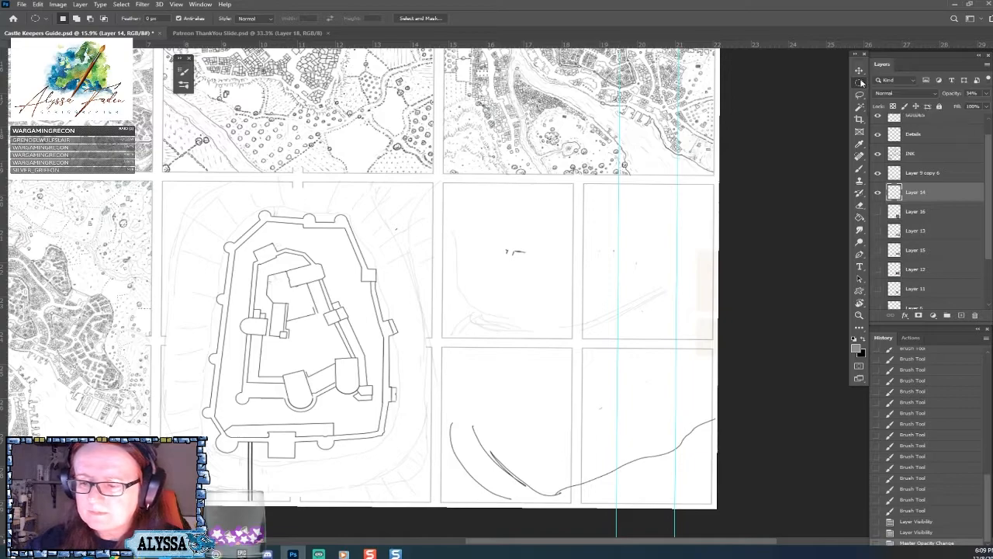
right_click(861, 84)
click(919, 82)
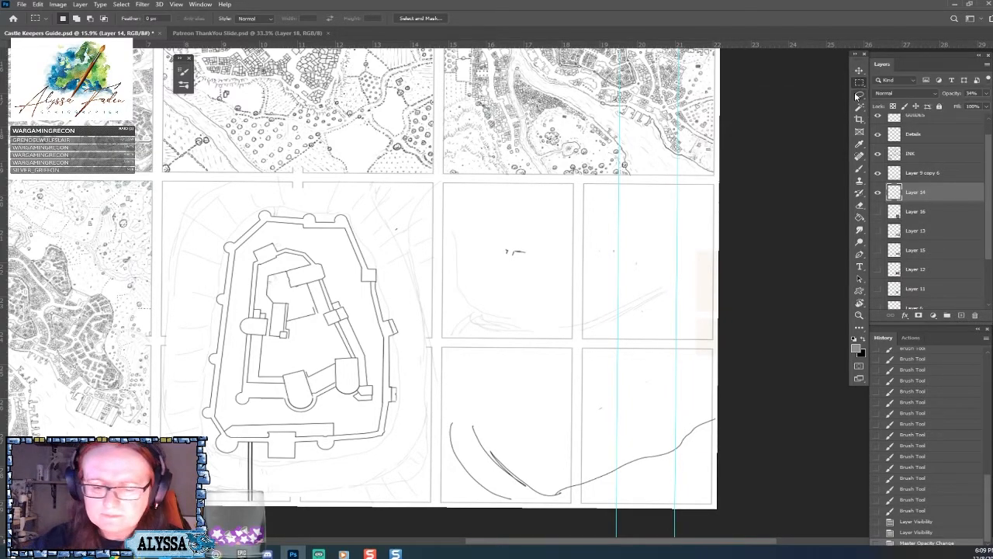
drag(442, 181, 726, 516)
key(Delete)
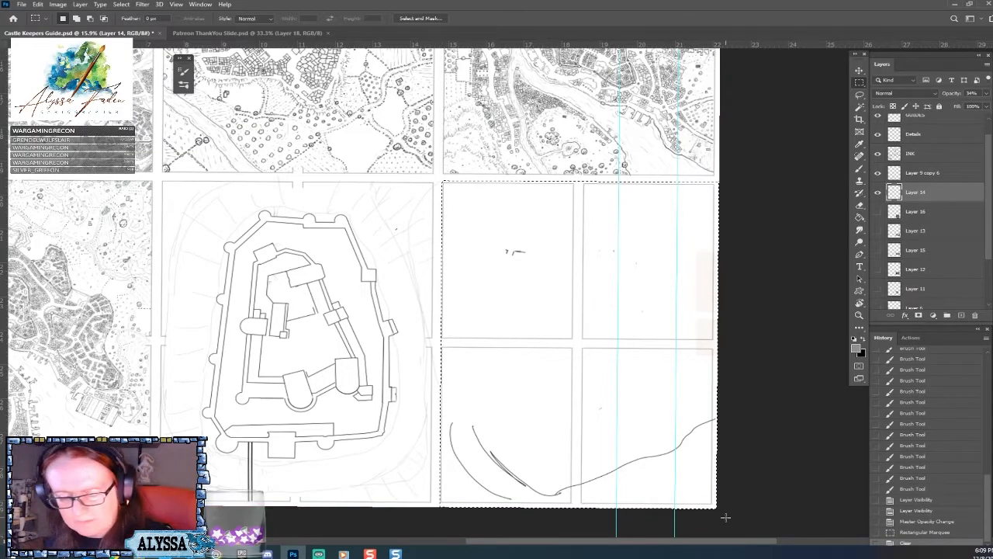
Clear the same four panels on Layer 9 copy 6, deselect, and erase the stray mark outside the plan's upper right wall.
click(923, 172)
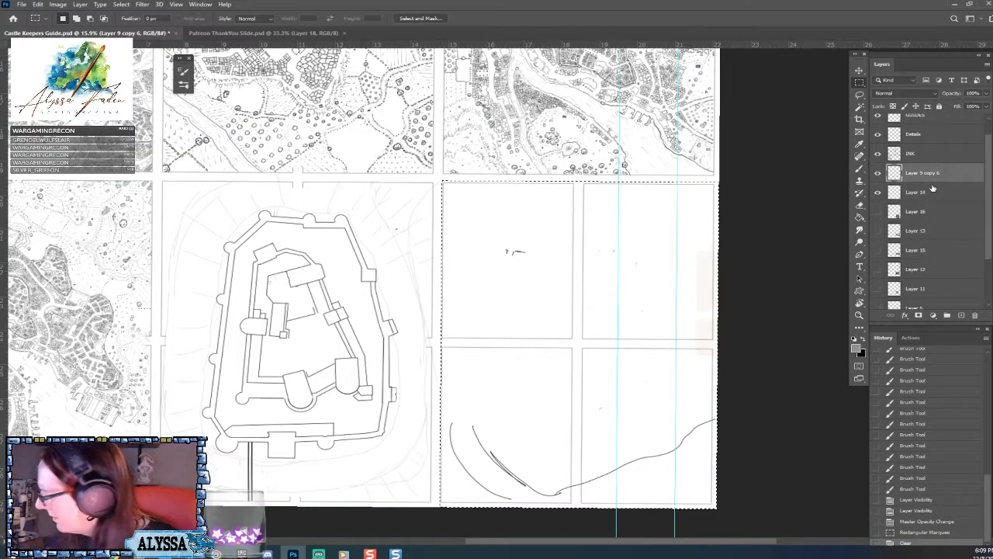
key(Delete)
click(651, 389)
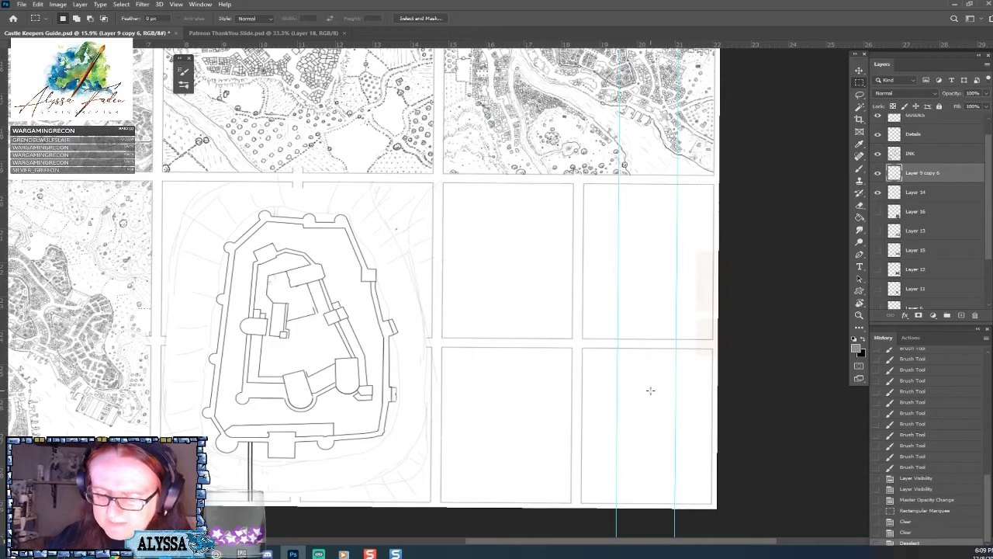
scroll(408, 487, left, 5)
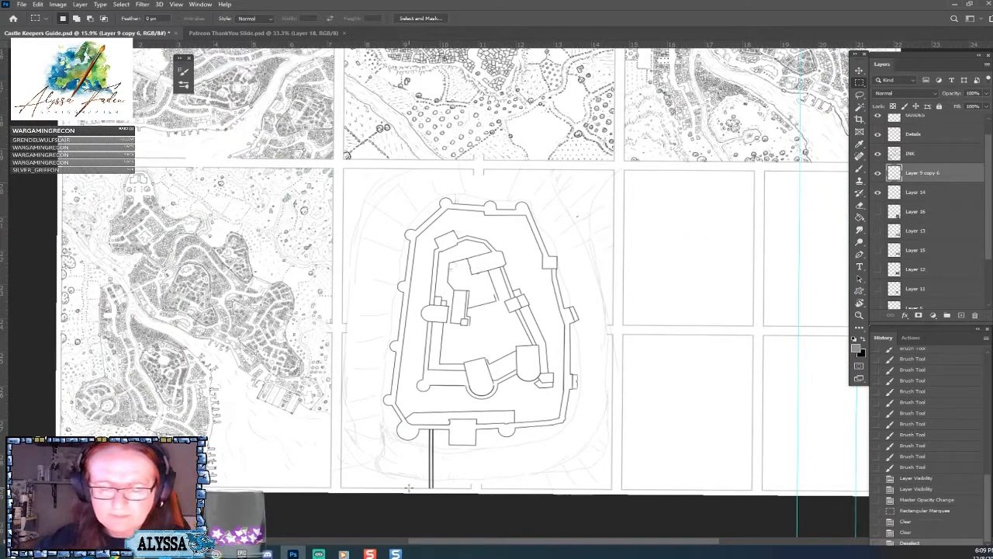
drag(579, 215, 579, 225)
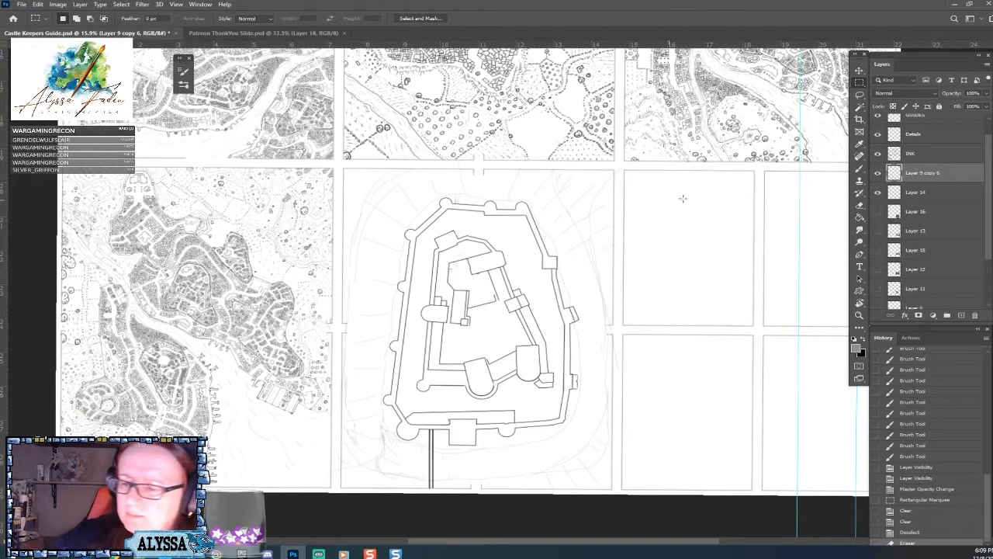
Choose the Hard Round Pressure Size preset for the Brush tool.
click(861, 170)
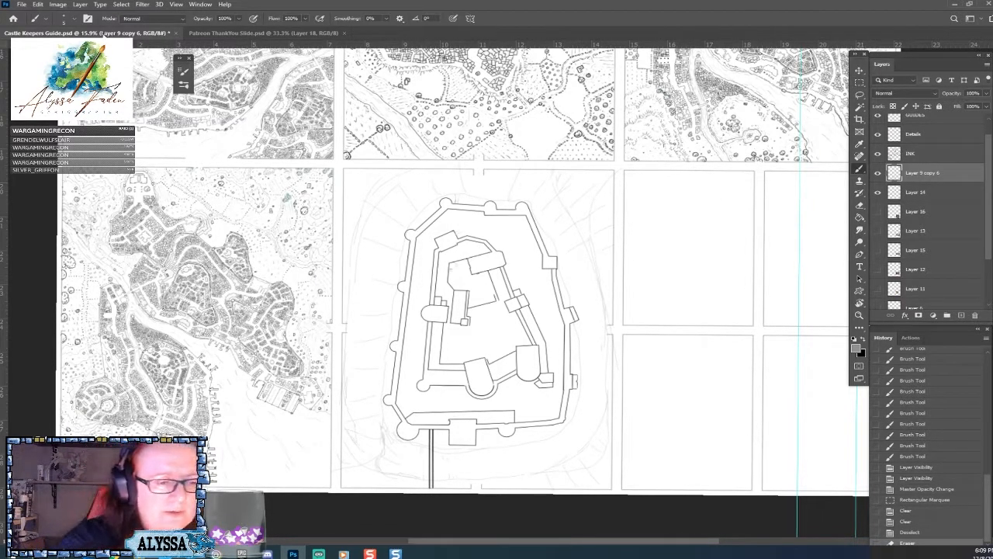
click(75, 20)
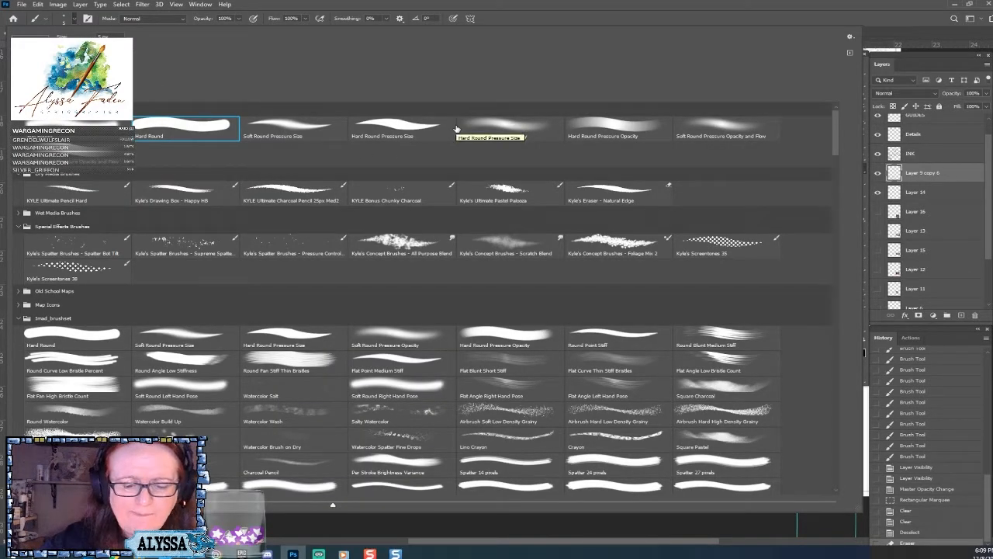
click(406, 135)
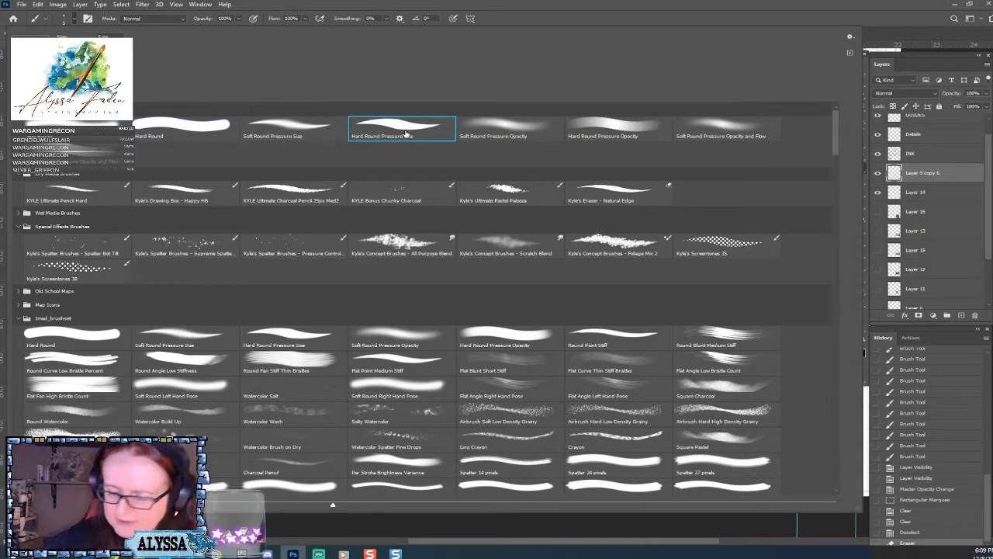
key(Return)
scroll(406, 134, up, 4)
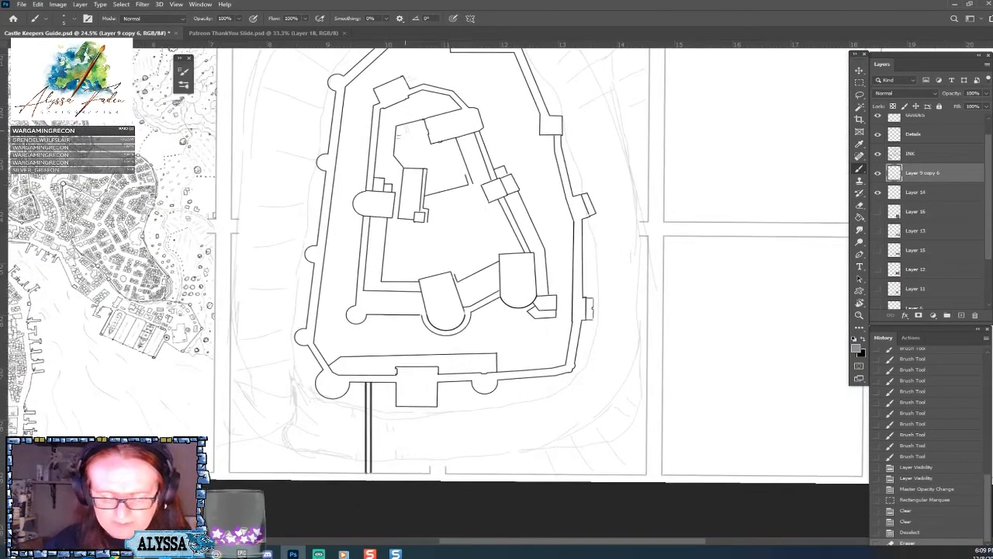
scroll(407, 199, down, 1)
scroll(407, 199, up, 1)
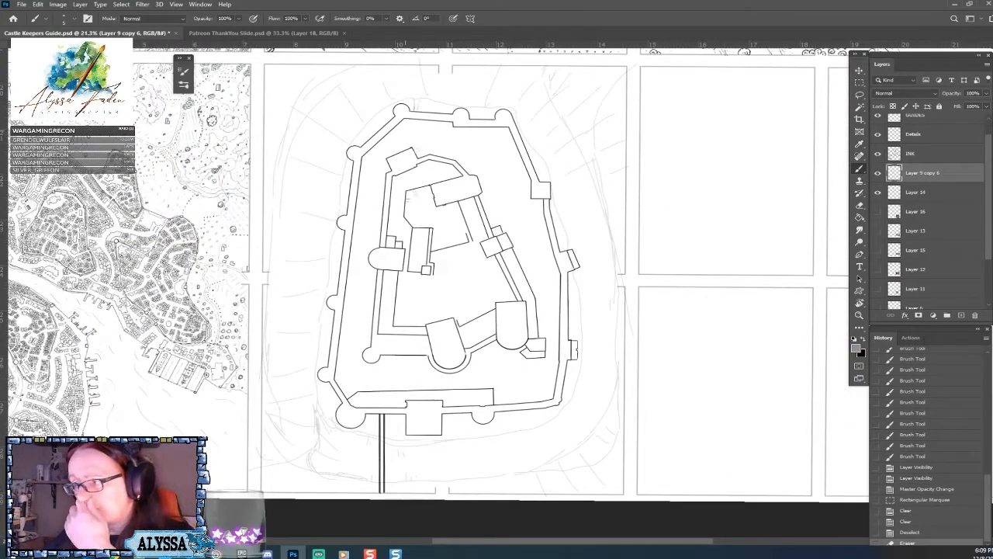
scroll(574, 466, up, 1)
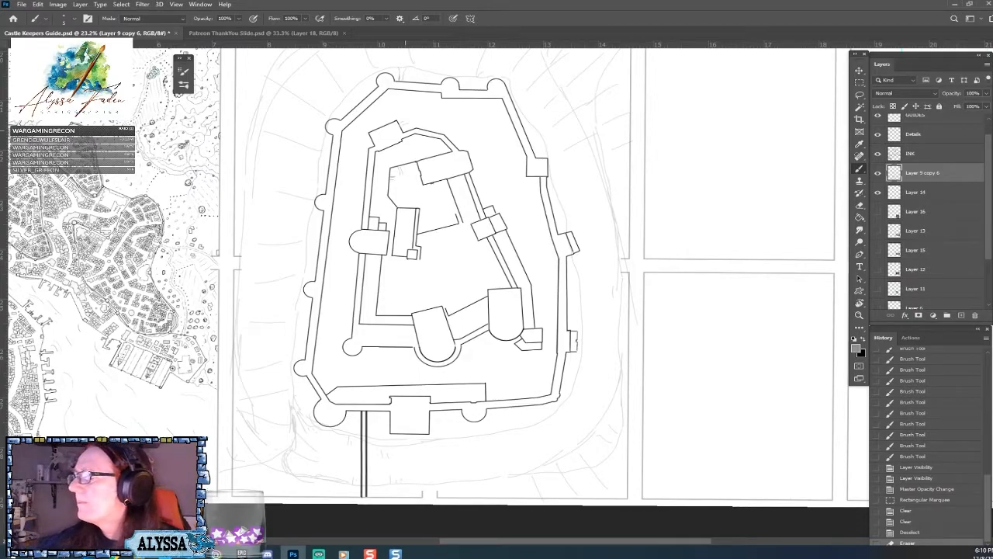
scroll(435, 271, up, 2)
scroll(434, 272, down, 1)
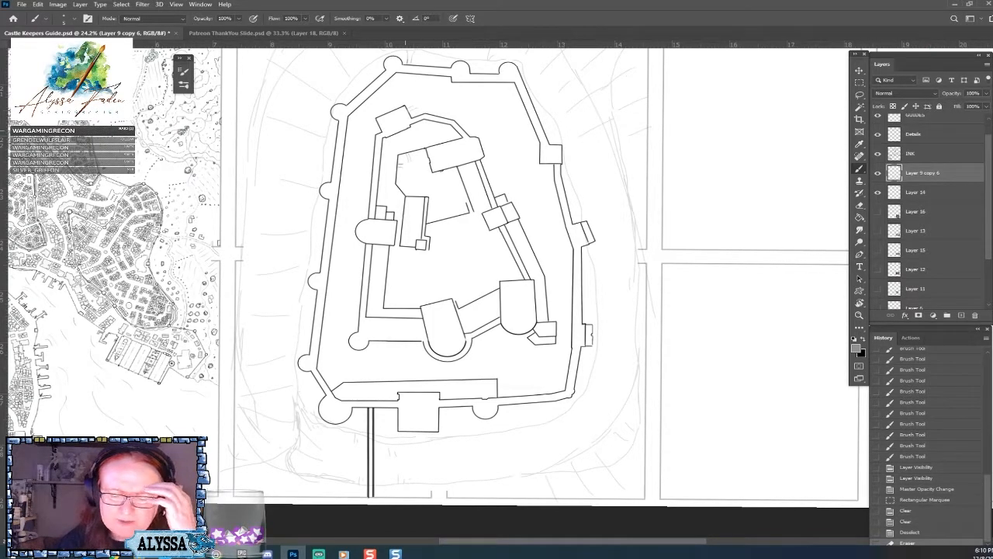
scroll(434, 272, down, 2)
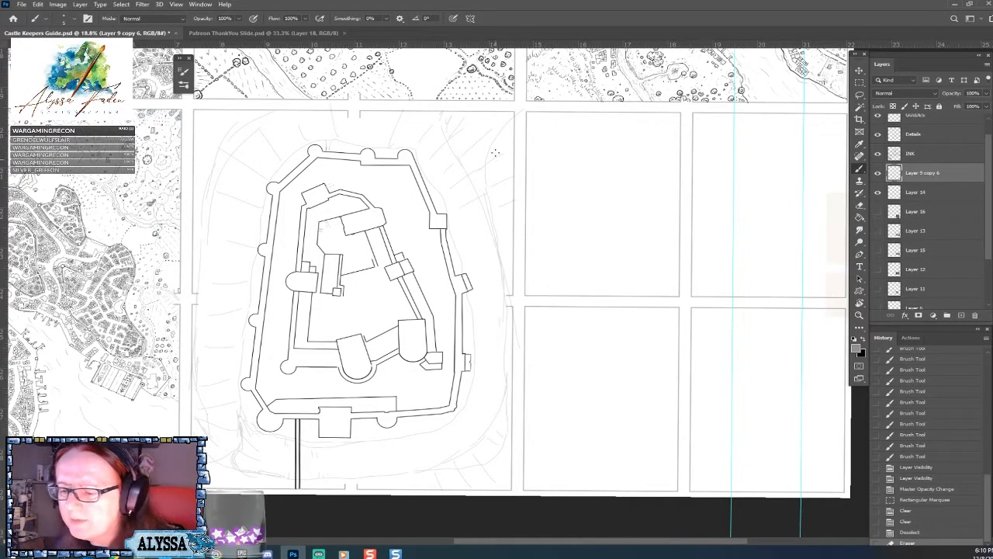
Show the castle reference photo on Layer 13 and examine the sloped base of its inner walls and towers.
click(878, 211)
click(877, 211)
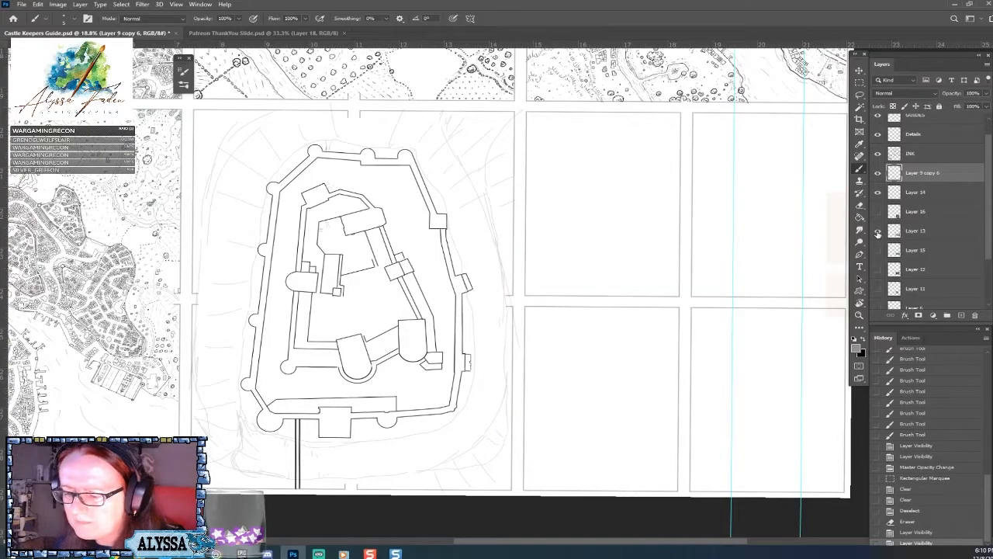
click(878, 230)
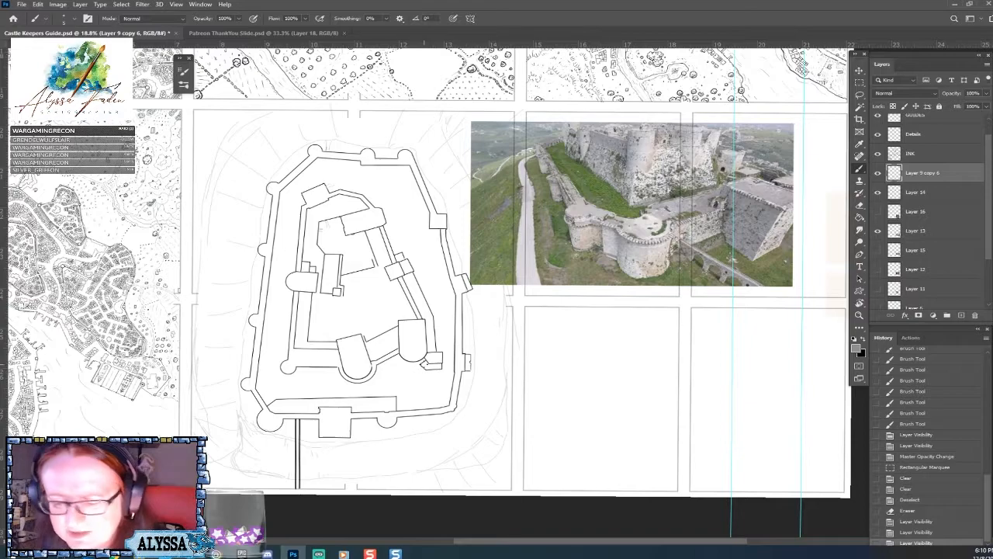
scroll(433, 321, up, 10)
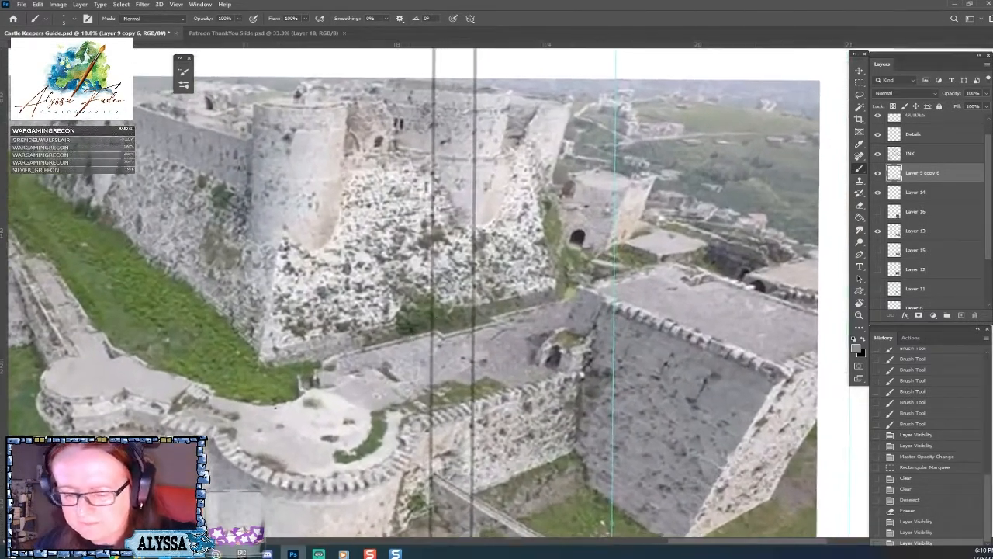
scroll(251, 418, down, 8)
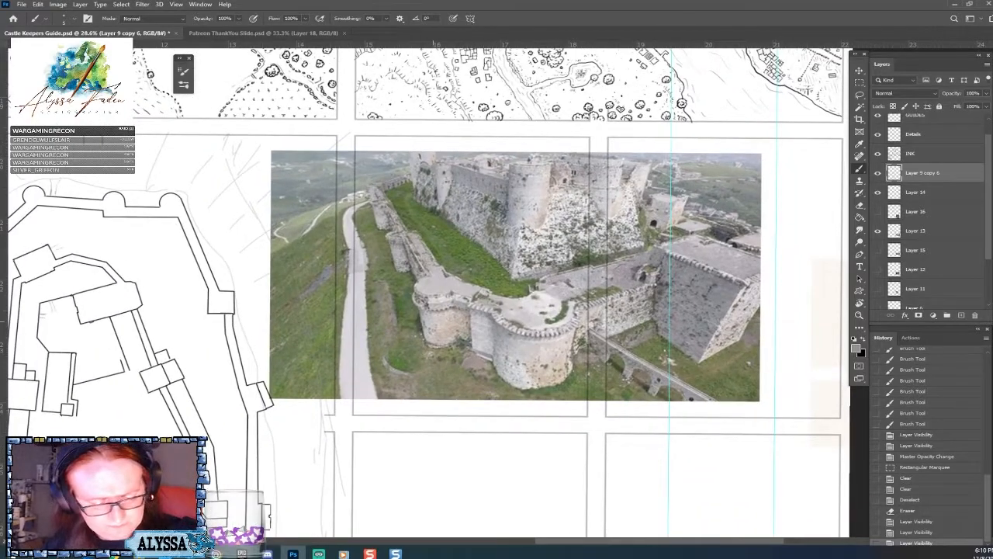
scroll(683, 138, up, 4)
scroll(675, 225, up, 2)
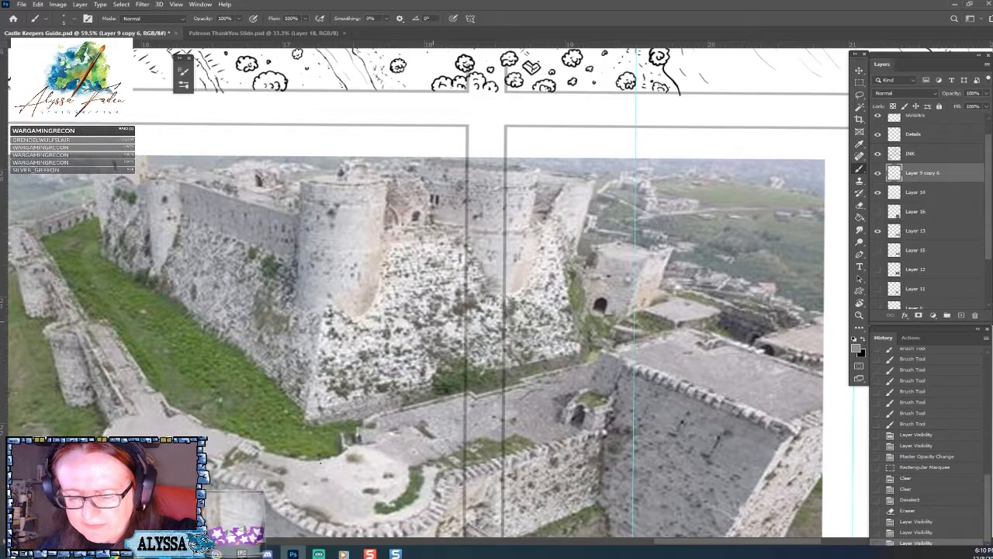
scroll(708, 247, down, 3)
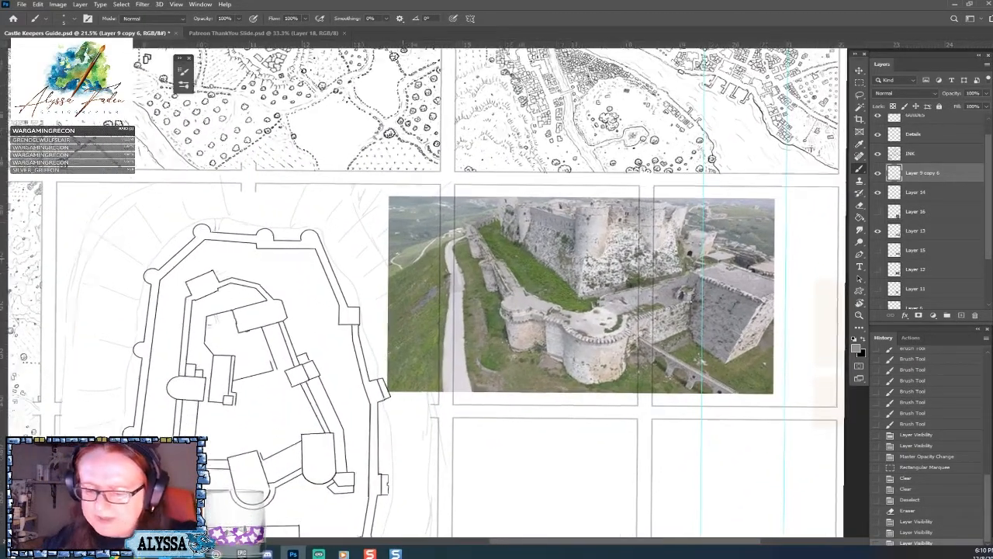
Sketch small grey texture strokes on Layer 9 copy 6 below the right-hand rounded tower of the inner castle wall.
scroll(426, 293, up, 2)
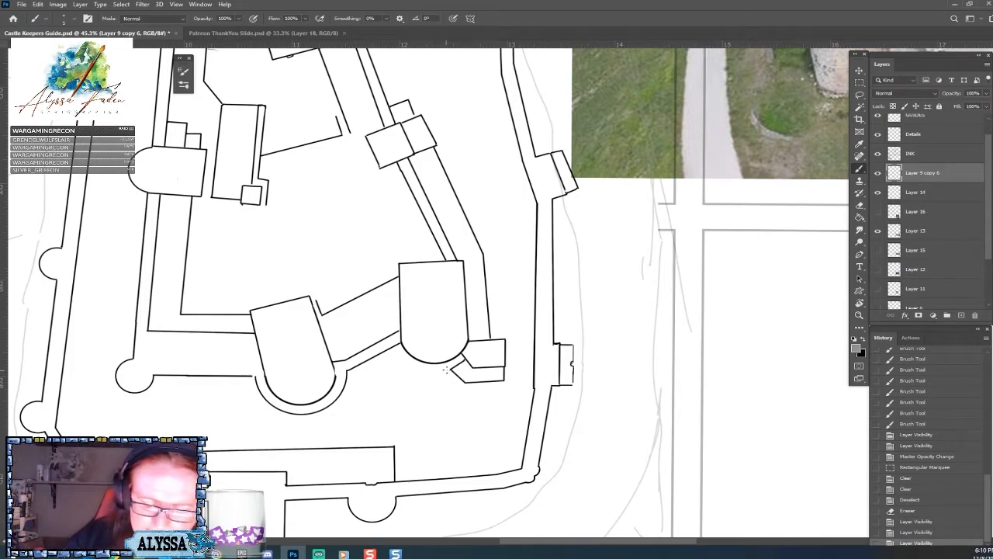
click(439, 363)
click(439, 364)
click(440, 365)
click(441, 366)
click(443, 367)
drag(445, 365, 447, 370)
drag(446, 365, 453, 368)
drag(449, 364, 455, 367)
drag(454, 362, 460, 363)
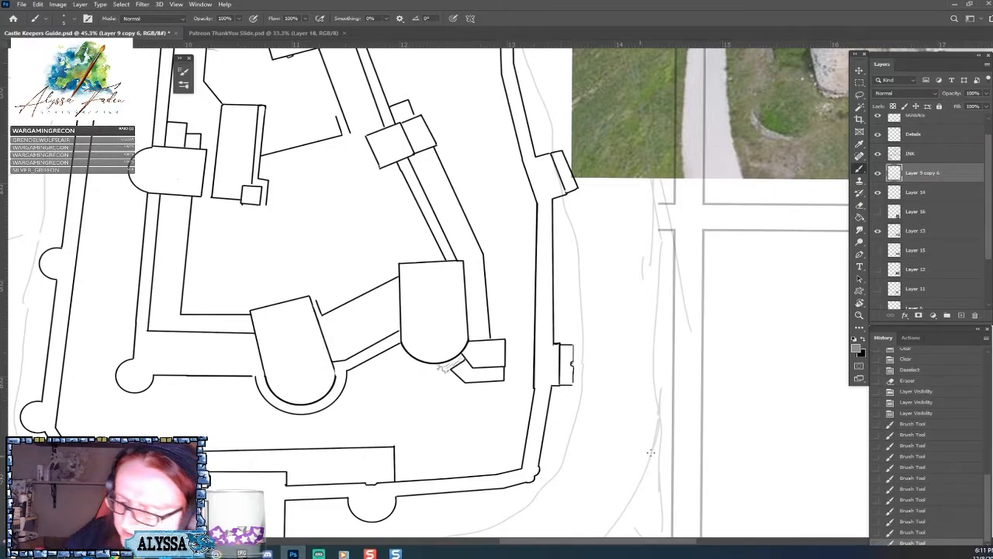
Swap the foreground color to black and compare the reference photo's walls and slopes with the castle plan.
click(862, 340)
scroll(698, 392, down, 5)
scroll(620, 384, up, 2)
scroll(477, 294, down, 2)
drag(609, 198, 356, 395)
scroll(644, 351, up, 4)
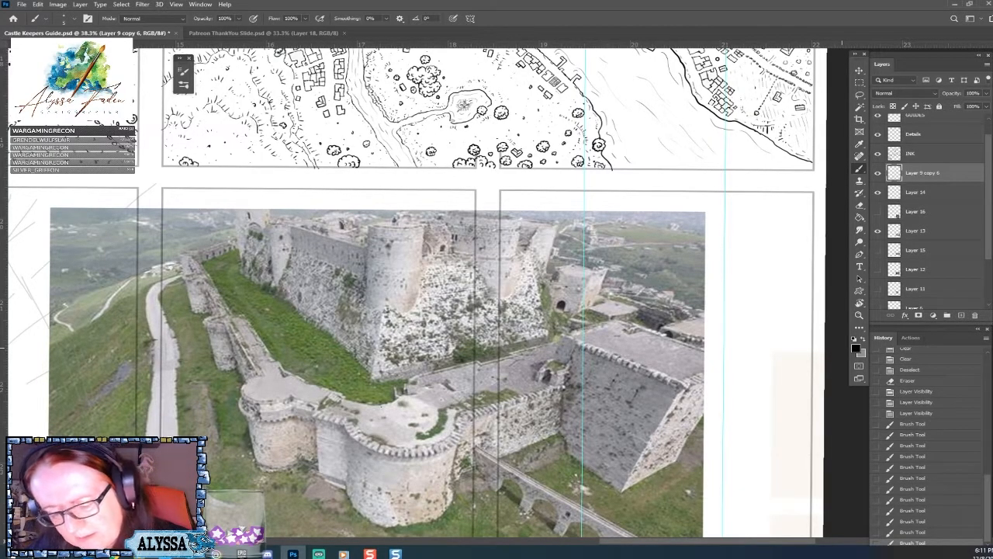
scroll(812, 198, down, 5)
drag(381, 448, 557, 376)
scroll(558, 377, up, 3)
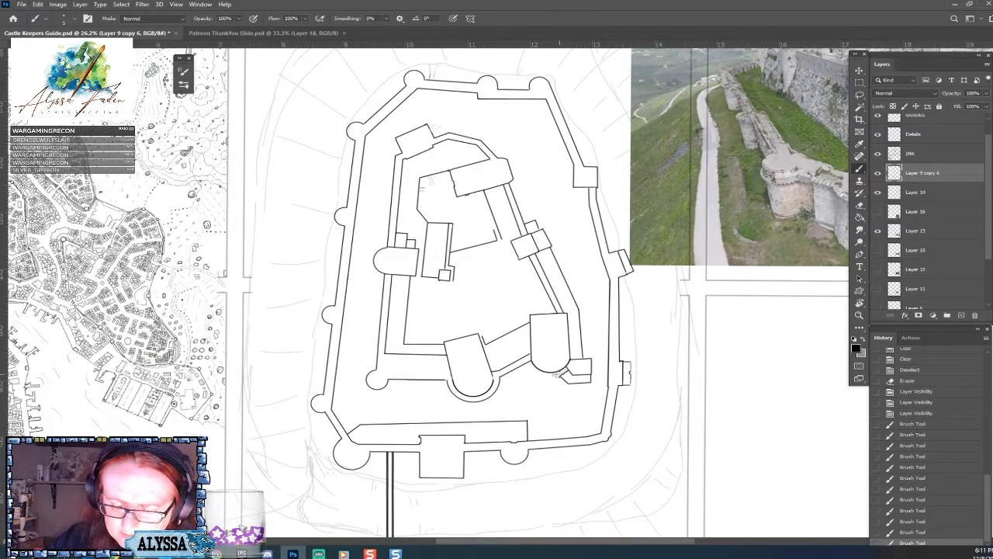
scroll(559, 389, down, 1)
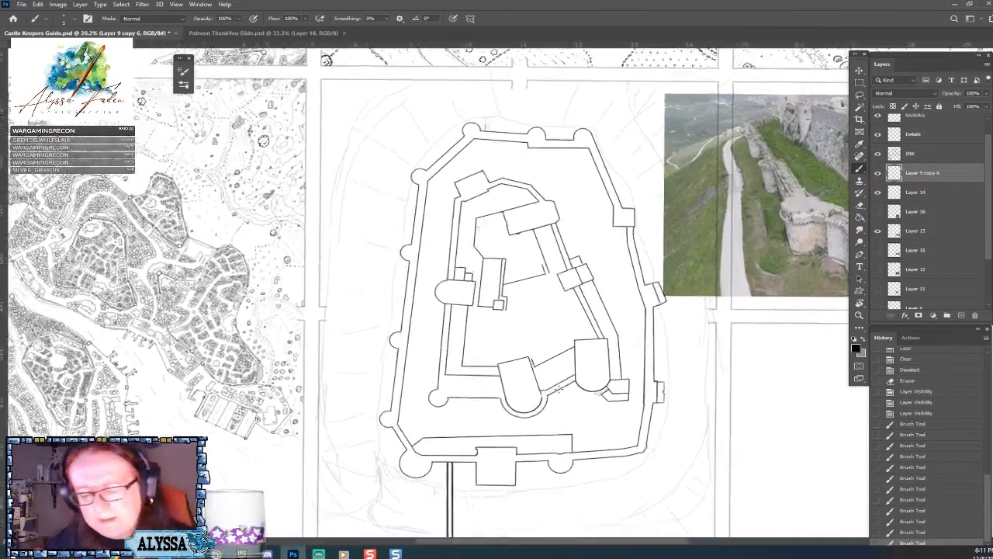
scroll(559, 389, up, 1)
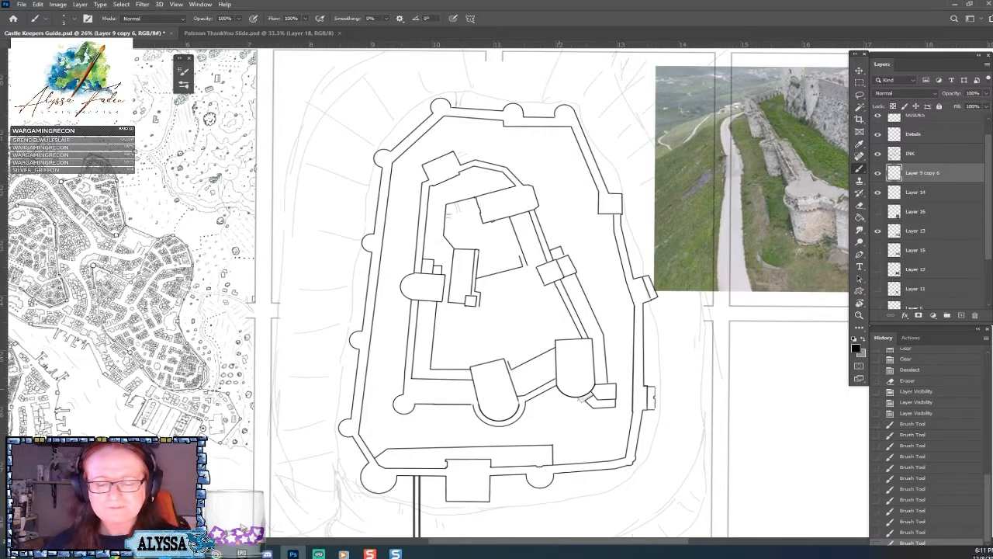
scroll(465, 295, down, 3)
scroll(466, 295, up, 1)
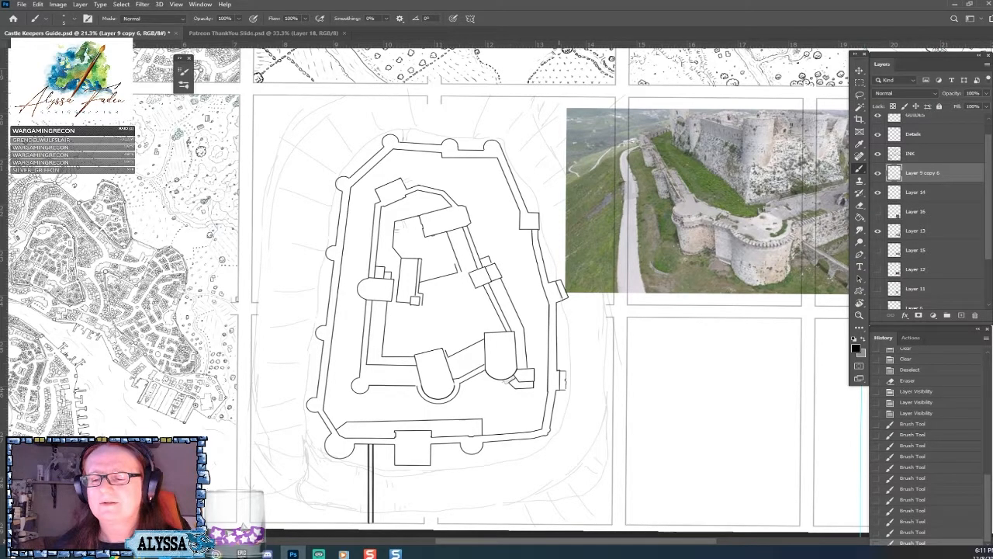
scroll(560, 380, up, 2)
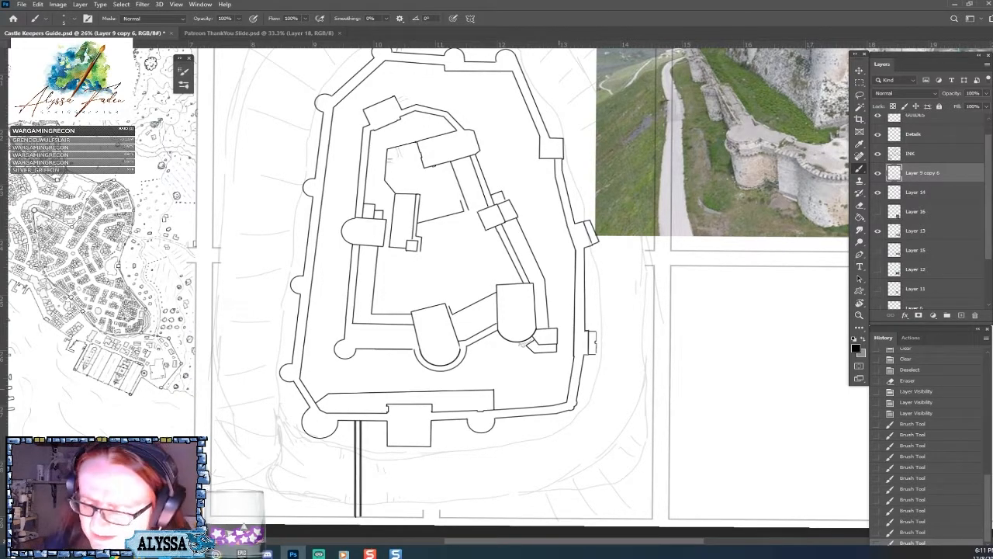
scroll(497, 311, down, 2)
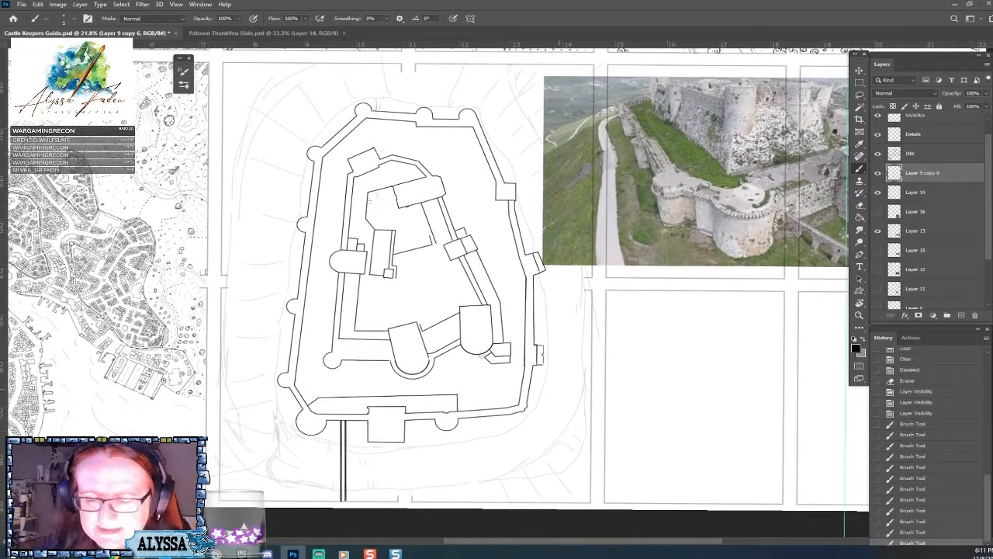
Ink the broken slope outline in black below the castle's lower wall, from the lower left round tower around to the right wall.
scroll(543, 275, up, 3)
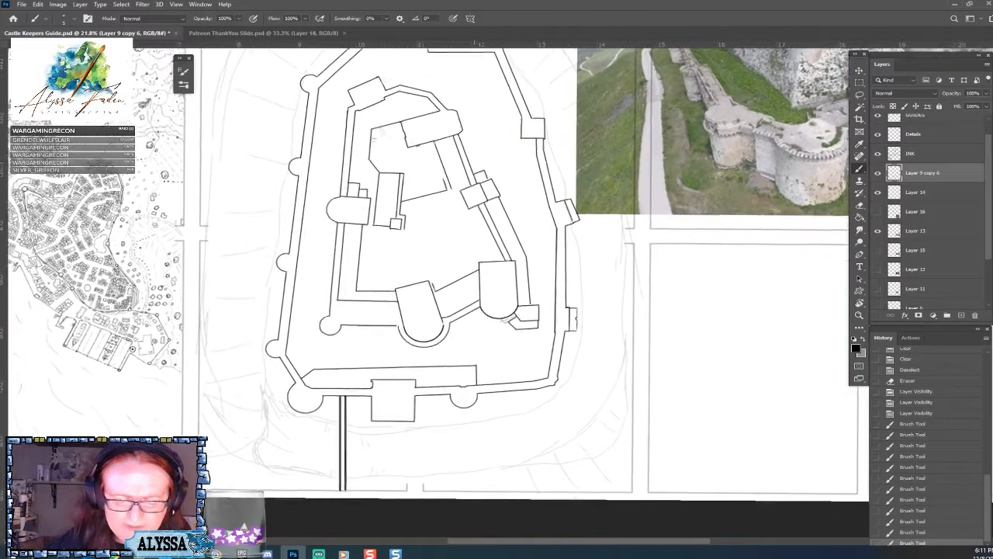
scroll(619, 284, up, 2)
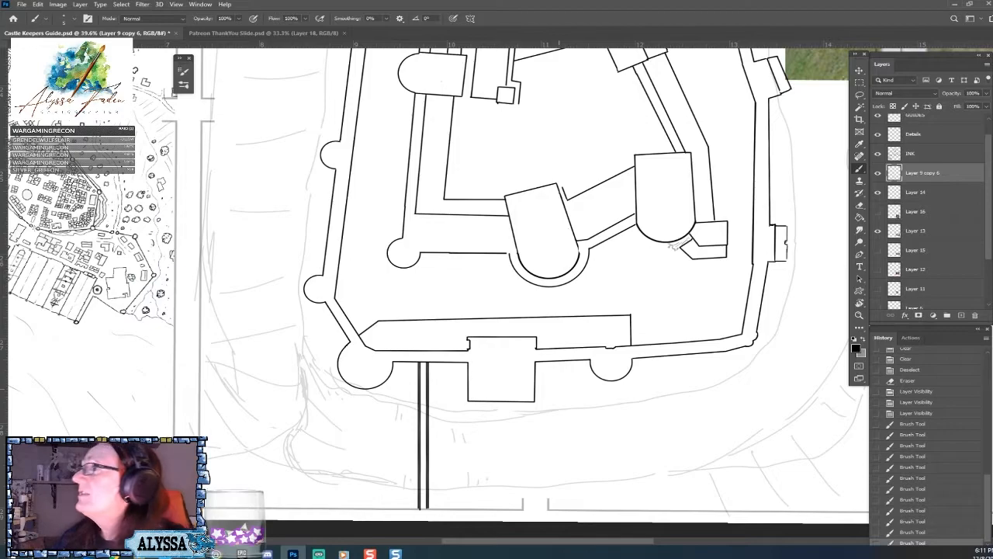
scroll(674, 245, up, 1)
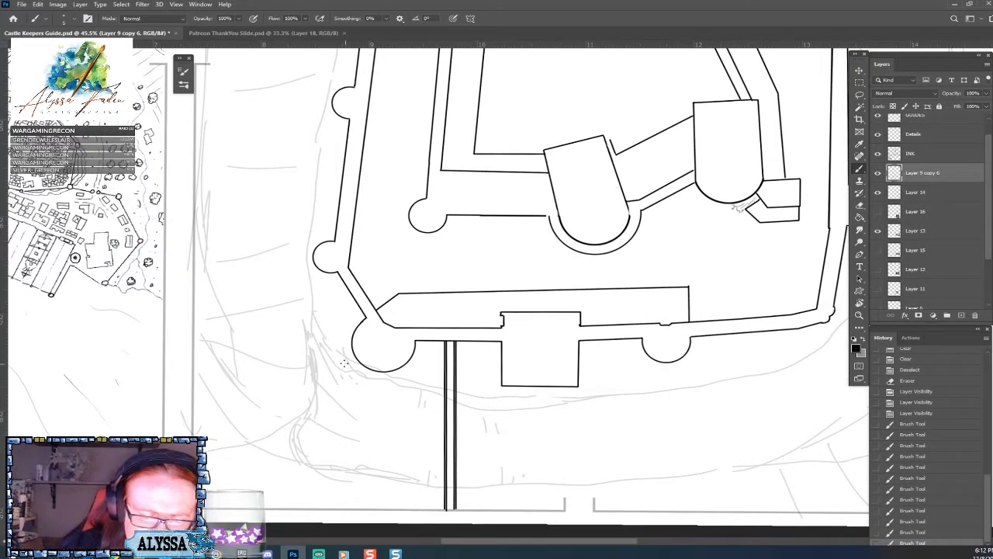
mouse_move(336, 359)
mouse_down()
mouse_move(415, 393)
mouse_move(535, 409)
mouse_move(773, 370)
mouse_move(500, 396)
mouse_move(512, 401)
mouse_move(557, 374)
mouse_move(583, 329)
mouse_move(598, 287)
mouse_move(600, 194)
mouse_up()
drag(602, 239, 602, 225)
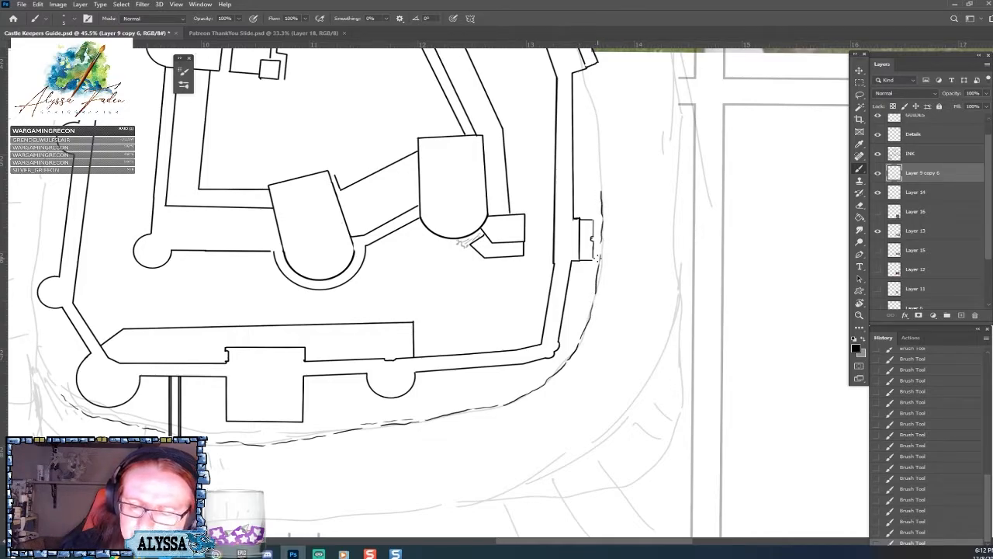
Continue inking the slope outline up the castle's right outer wall as far as the square tower.
drag(588, 81, 508, 290)
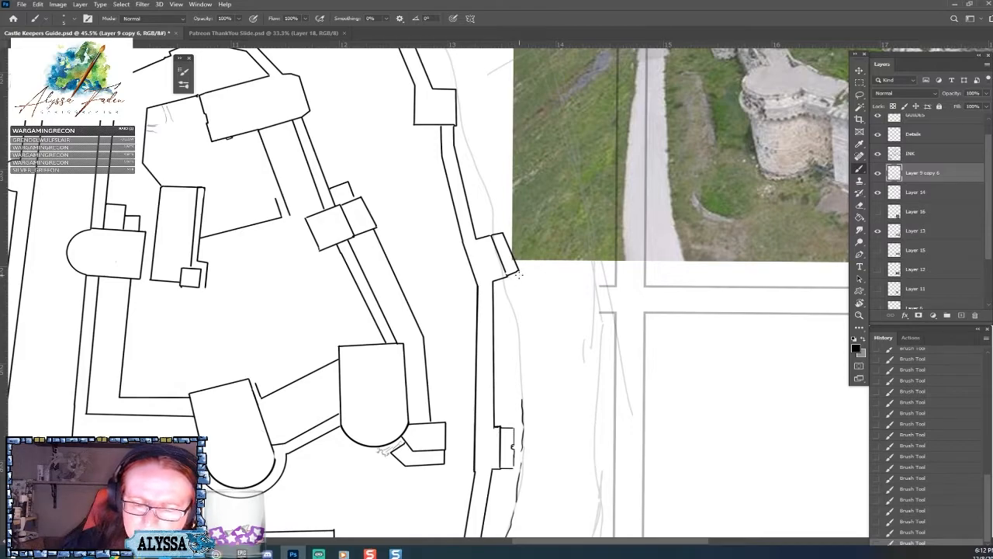
mouse_move(504, 225)
mouse_down()
mouse_move(520, 259)
mouse_move(521, 394)
mouse_up()
drag(518, 275, 517, 412)
mouse_move(462, 100)
mouse_down()
mouse_move(419, 295)
mouse_move(453, 404)
mouse_up()
drag(418, 322, 443, 397)
drag(388, 327, 464, 442)
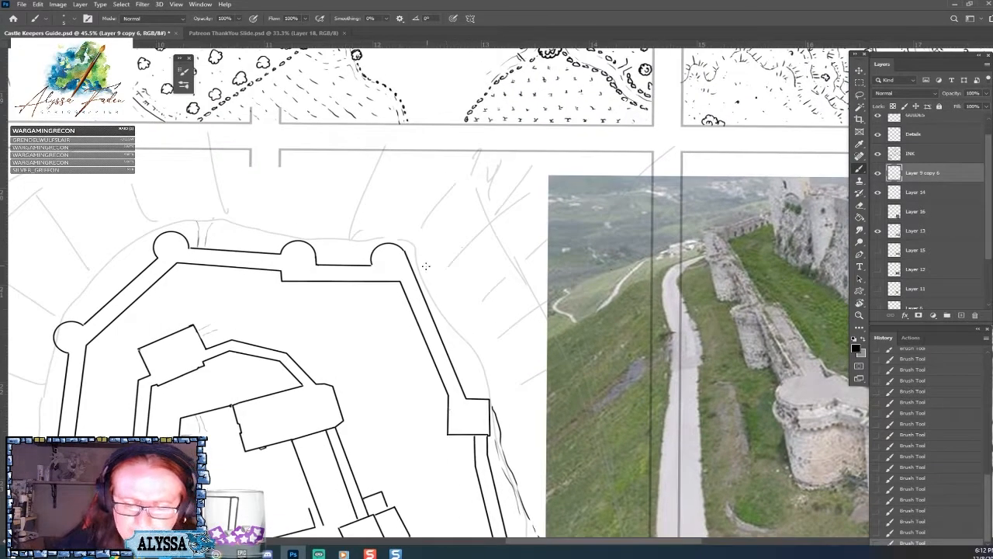
Ink the slope outline along the upper right wall and the top wall to its middle tower, erasing and redrawing the line near the corner tower.
mouse_move(402, 238)
mouse_down()
mouse_move(480, 351)
mouse_move(490, 398)
mouse_up()
drag(446, 318, 483, 373)
drag(387, 237, 371, 235)
mouse_move(289, 236)
mouse_down()
mouse_move(369, 238)
mouse_move(356, 245)
mouse_up()
drag(163, 177, 458, 262)
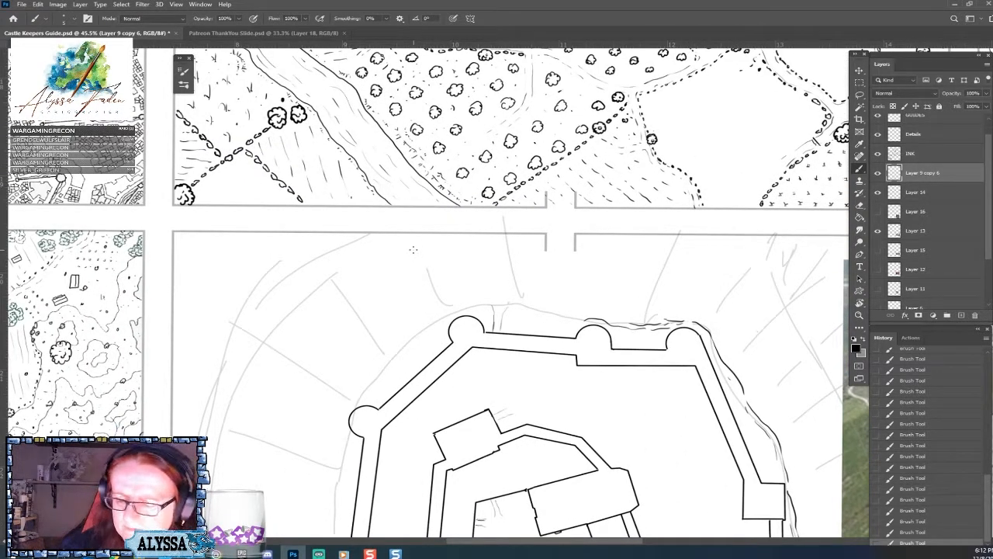
drag(665, 320, 682, 321)
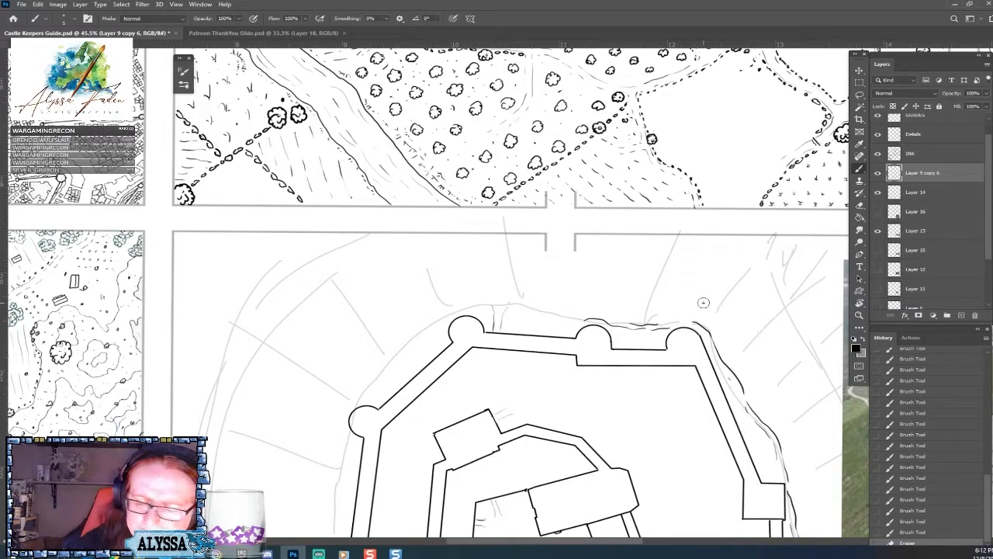
drag(665, 323, 689, 320)
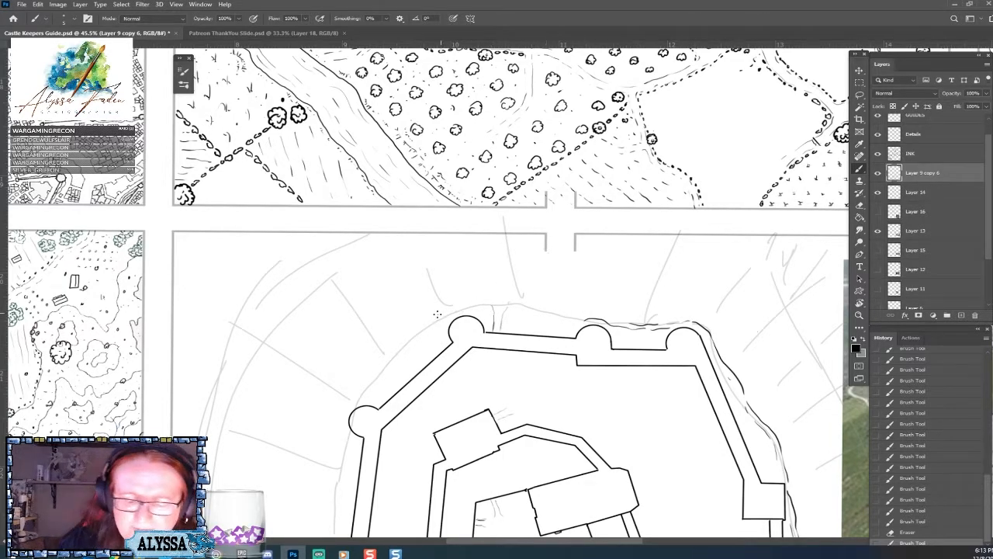
Ink the slope outline above the top wall from the middle tower to the upper left round tower, adding short slope lines beside that tower.
mouse_move(440, 315)
mouse_down()
mouse_move(513, 301)
mouse_move(584, 319)
mouse_move(437, 318)
mouse_move(576, 315)
mouse_move(535, 310)
mouse_move(590, 325)
mouse_up()
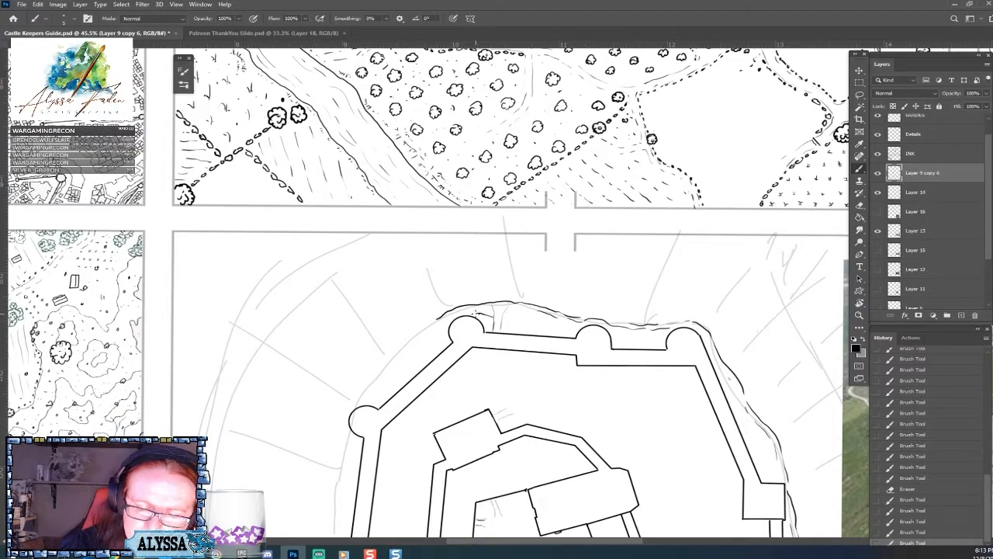
mouse_move(477, 315)
mouse_down()
mouse_move(487, 308)
mouse_move(505, 328)
mouse_up()
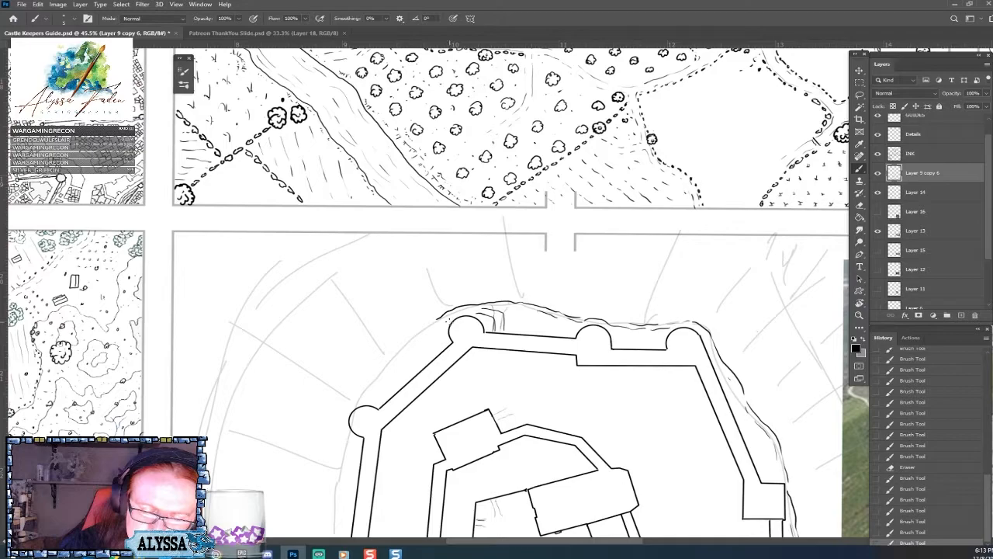
drag(448, 319, 497, 309)
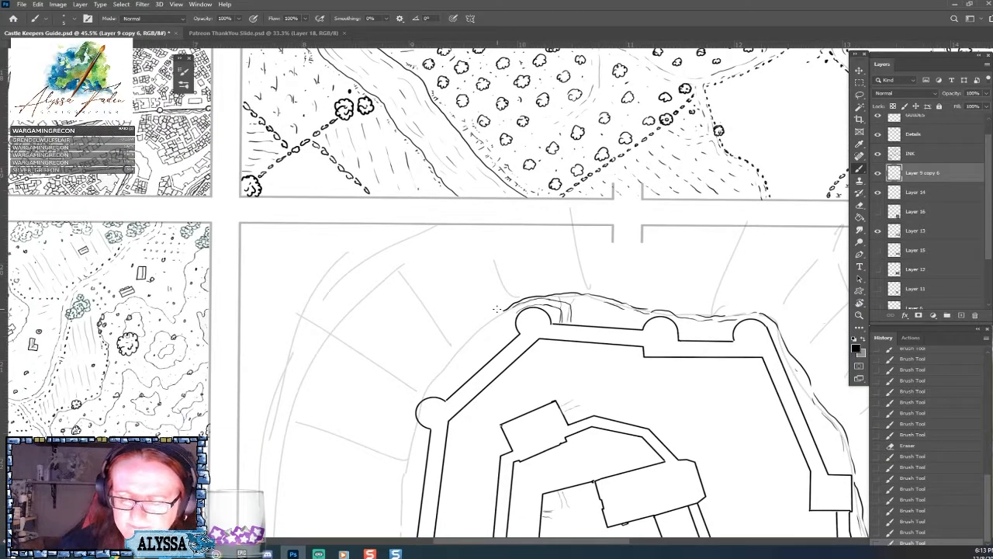
Erase and redraw the short slope lines between the upper left round tower and the top wall, adding a small box at their foot.
drag(571, 302, 571, 305)
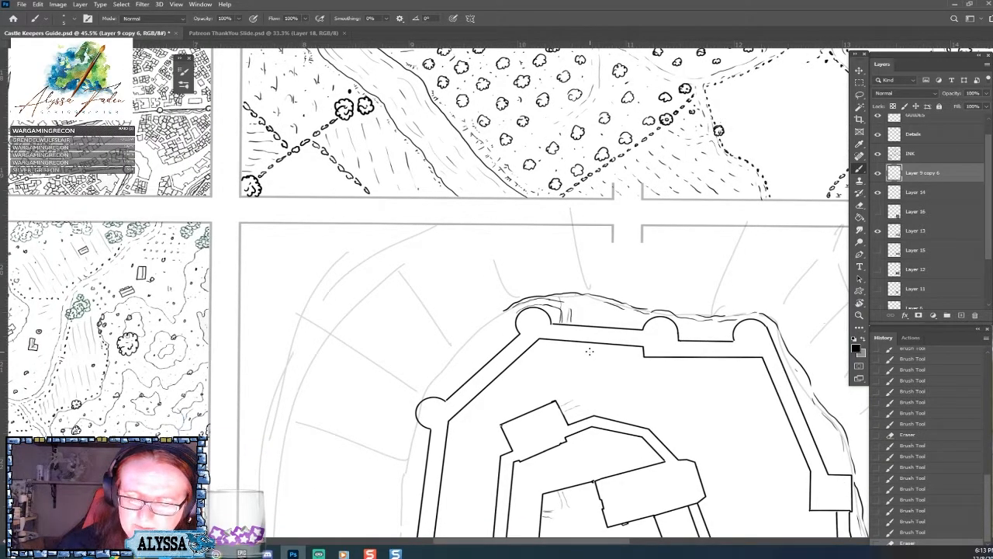
drag(567, 301, 562, 321)
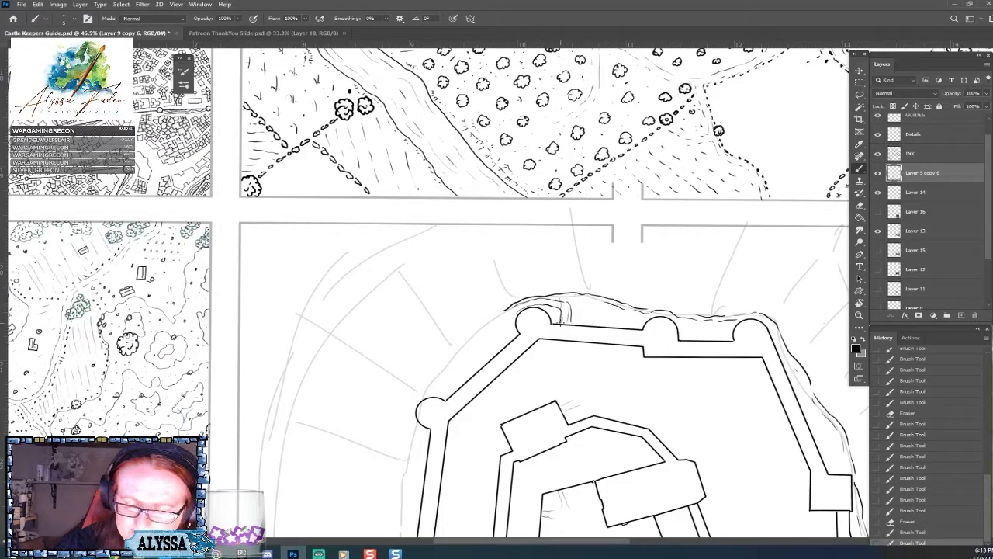
mouse_move(562, 319)
mouse_down()
mouse_move(570, 325)
mouse_move(642, 284)
mouse_up()
Ink the broken slope outline from the upper left round tower around the left corner tower and down beside the left wall.
drag(570, 334, 576, 247)
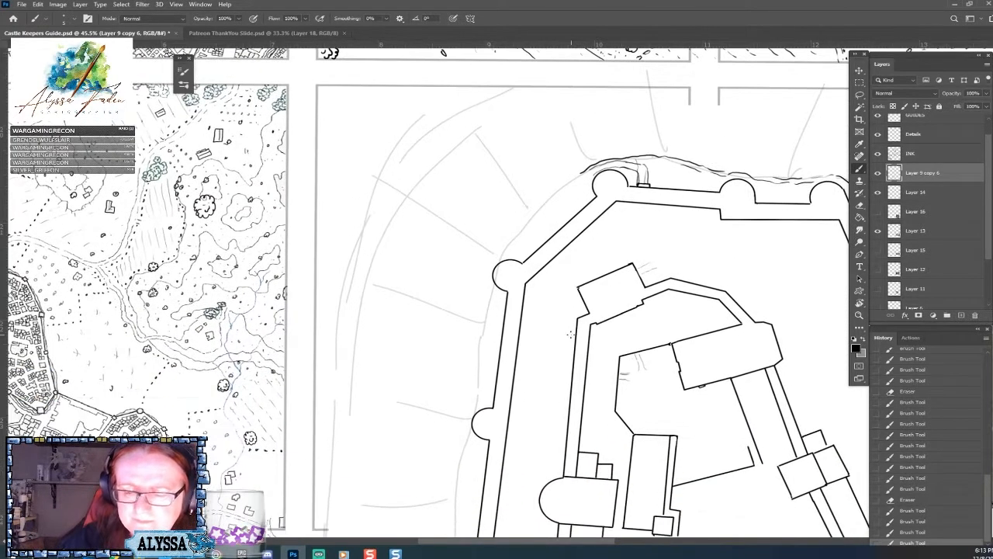
mouse_move(572, 180)
mouse_down()
mouse_move(581, 183)
mouse_move(547, 195)
mouse_move(489, 249)
mouse_move(457, 482)
mouse_up()
drag(488, 265, 481, 269)
drag(518, 227, 506, 237)
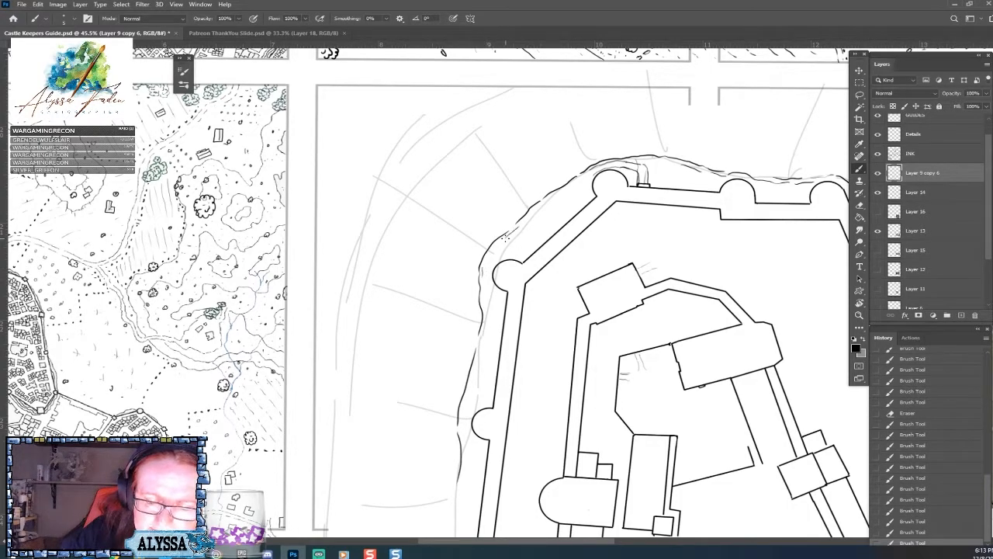
Continue inking the slope outline down the left outer wall past its middle round towers.
scroll(447, 443, down, 4)
drag(445, 258, 447, 270)
drag(441, 323, 424, 488)
drag(430, 411, 426, 452)
Ink the remaining slope outline around the lower left corner and join it to the line beneath the large round tower.
scroll(425, 483, down, 4)
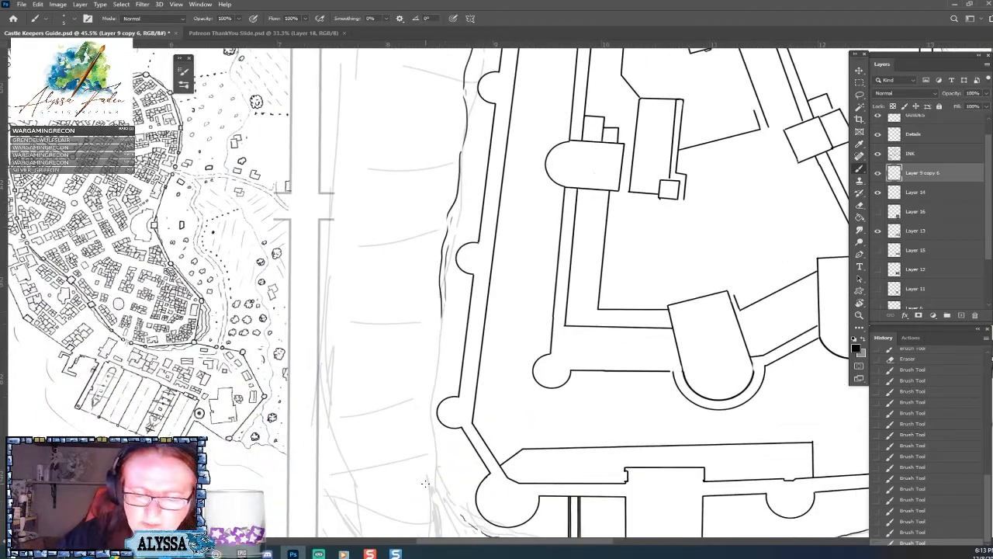
mouse_move(439, 323)
mouse_down()
mouse_move(422, 418)
mouse_move(444, 468)
mouse_up()
drag(439, 351, 435, 369)
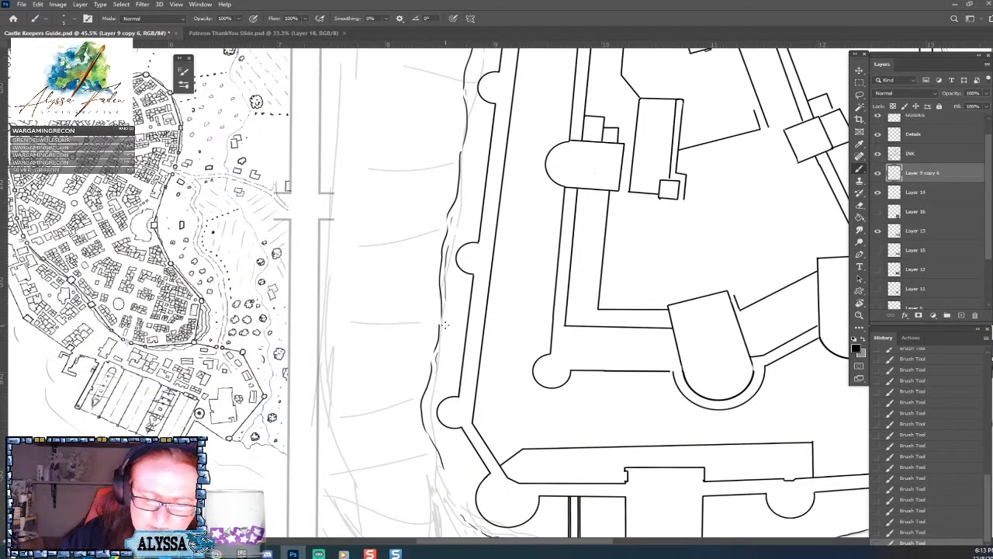
scroll(444, 326, down, 5)
scroll(419, 322, right, 1)
drag(412, 313, 424, 352)
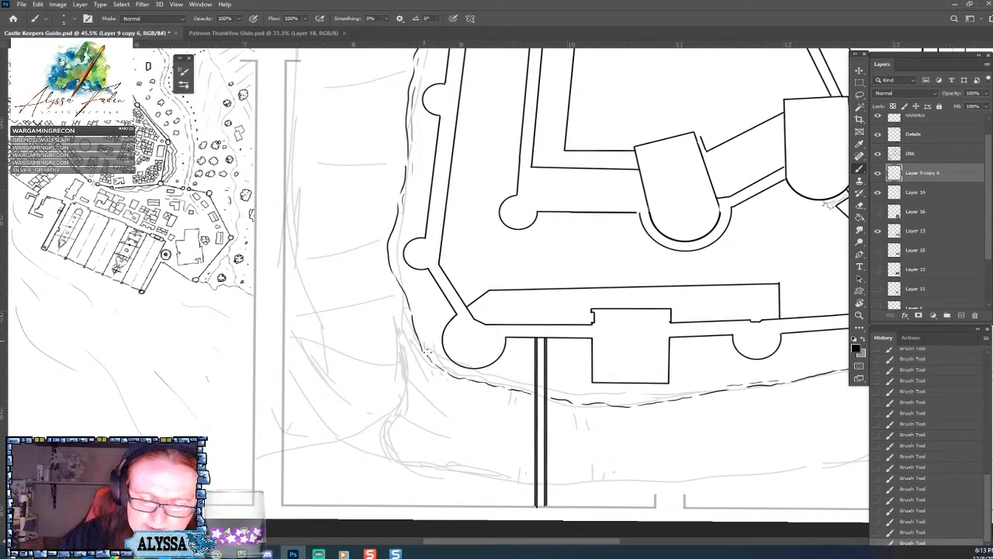
Examine the slope outline around the whole castle against the faded outer sketch and the reference photo.
scroll(485, 316, up, 2)
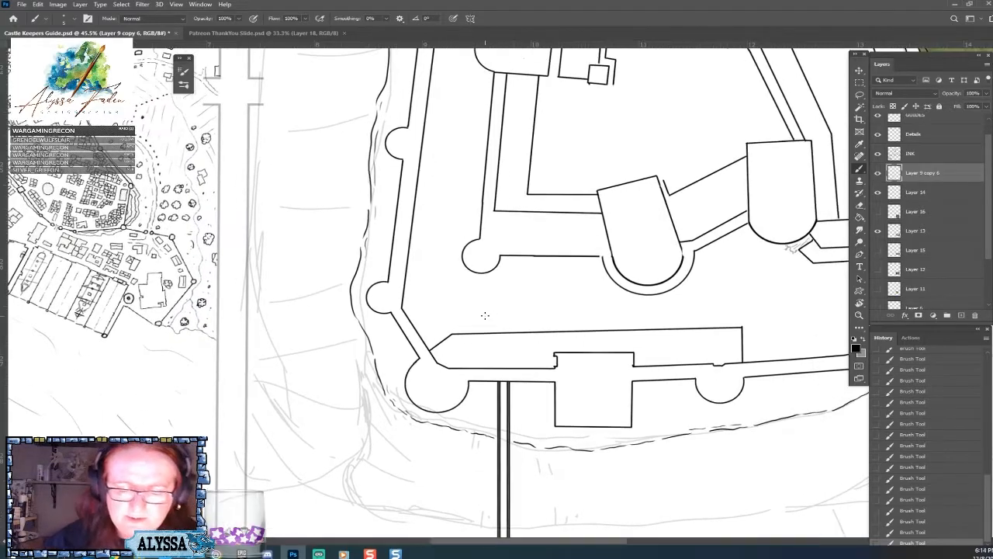
scroll(485, 316, down, 5)
scroll(485, 311, down, 2)
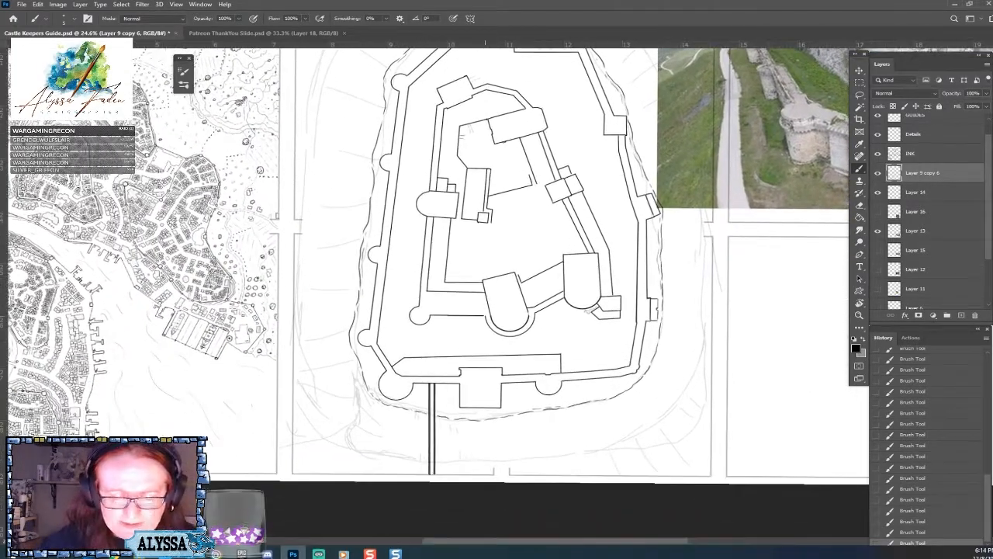
scroll(485, 310, down, 1)
scroll(481, 249, up, 1)
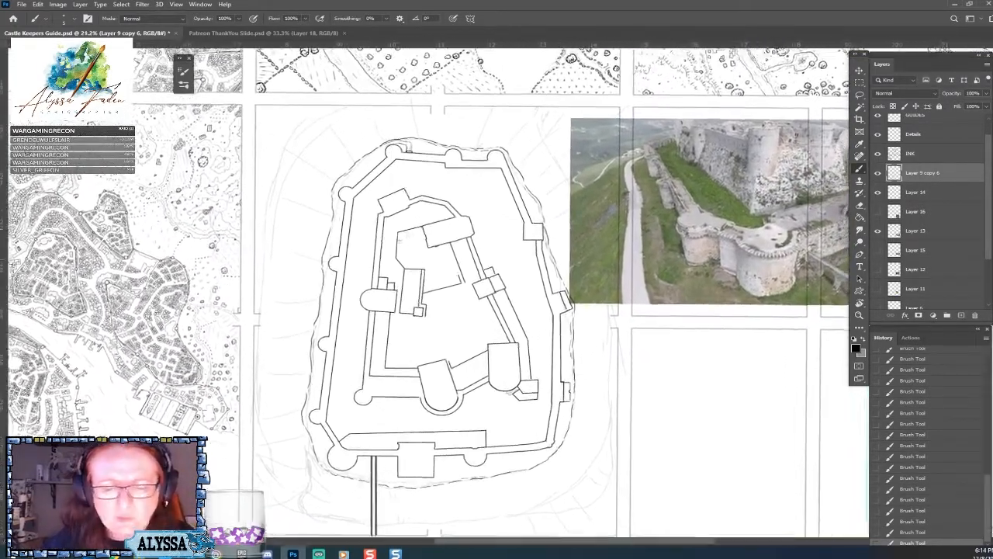
scroll(482, 248, up, 2)
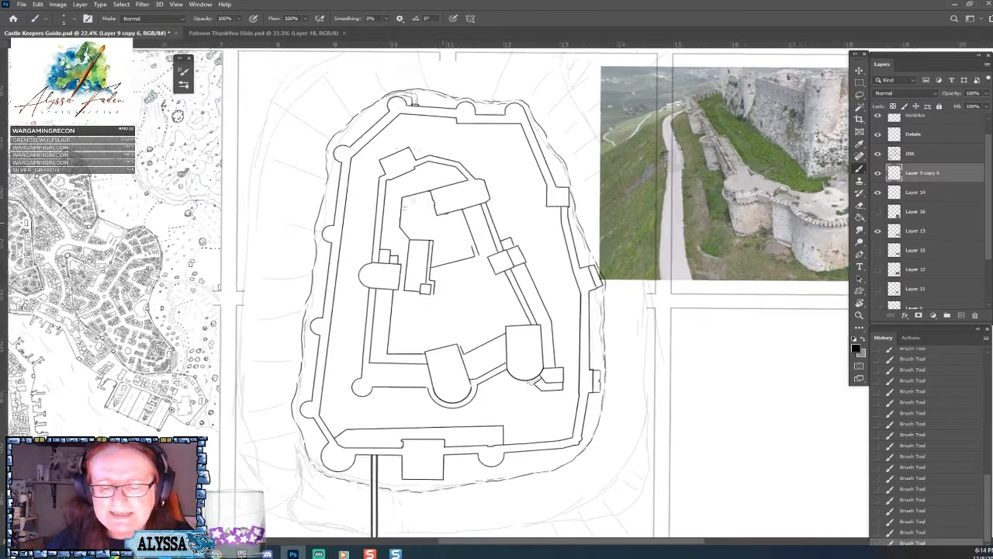
scroll(481, 248, down, 3)
scroll(481, 248, up, 1)
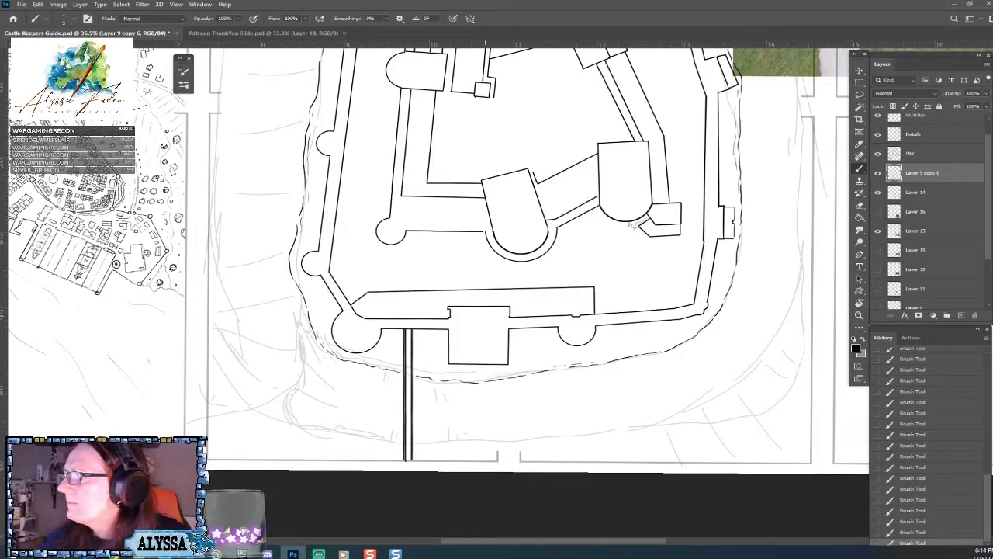
scroll(485, 316, up, 2)
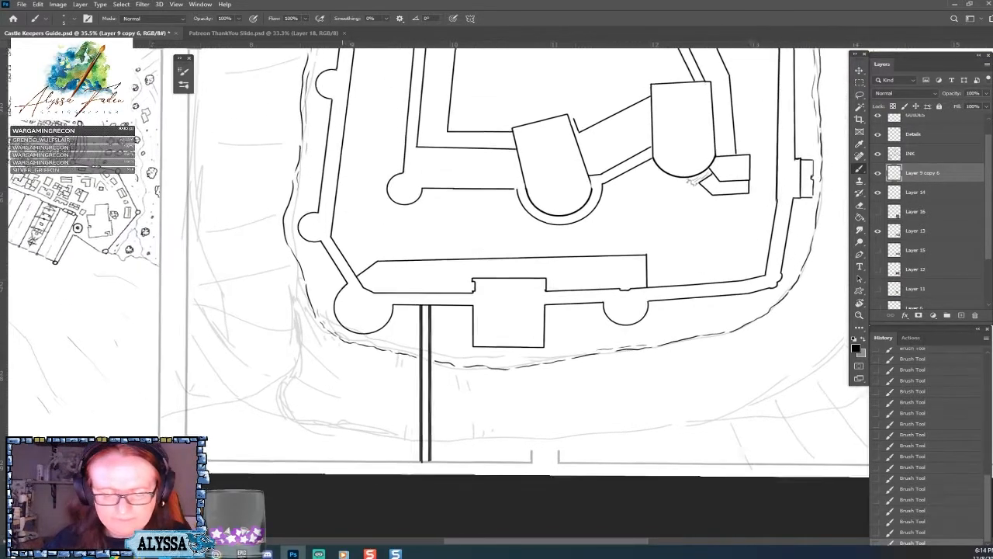
scroll(485, 316, down, 1)
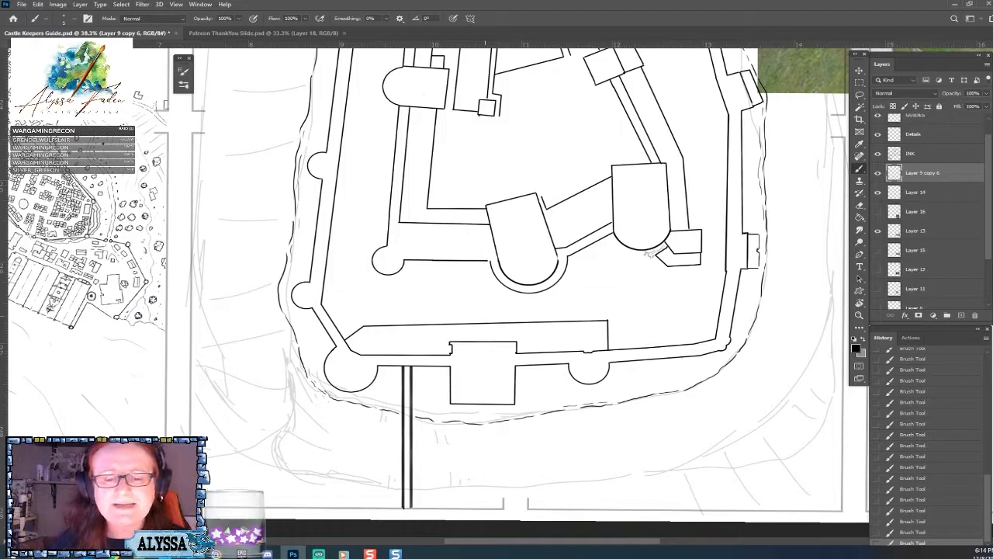
scroll(650, 253, down, 4)
scroll(555, 359, up, 2)
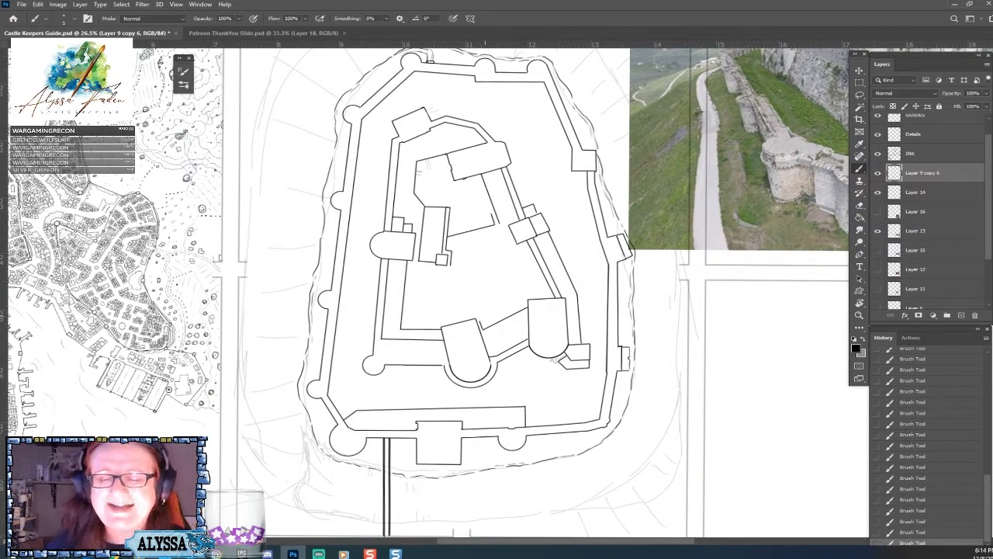
scroll(466, 295, up, 2)
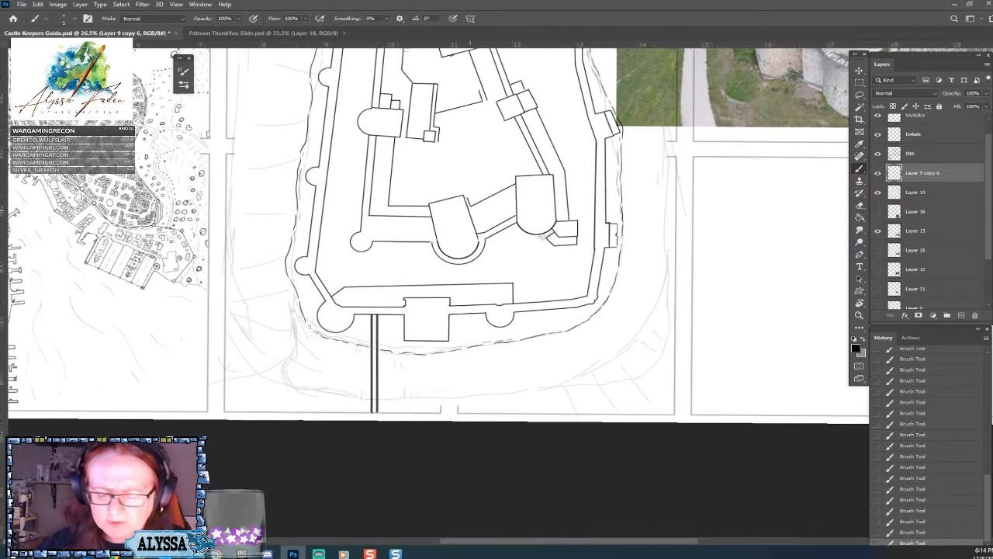
scroll(496, 263, down, 2)
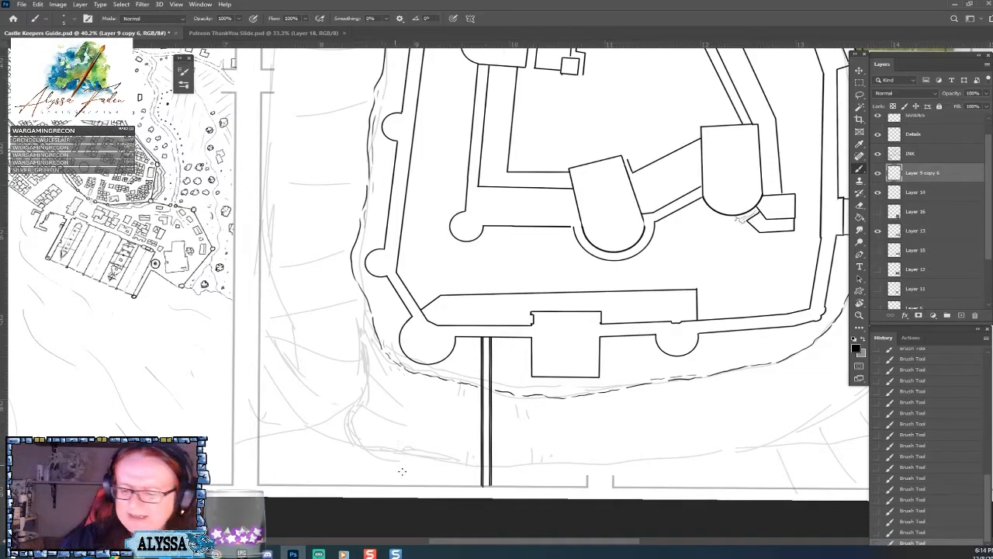
scroll(454, 506, down, 4)
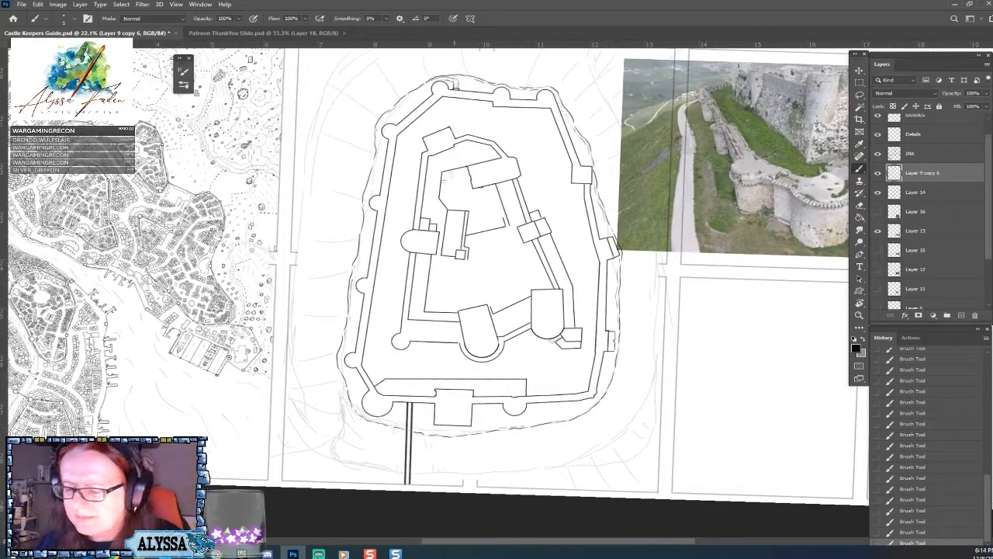
Show the satellite reference on Layer 16 and examine the roads and slopes around Krak des Chevaliers beside the castle plan.
click(877, 211)
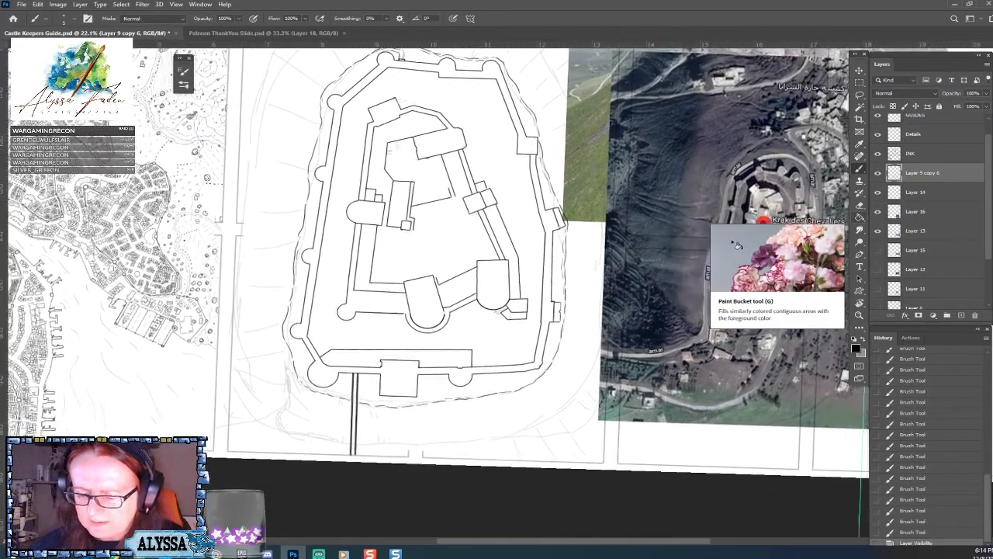
drag(820, 320, 759, 310)
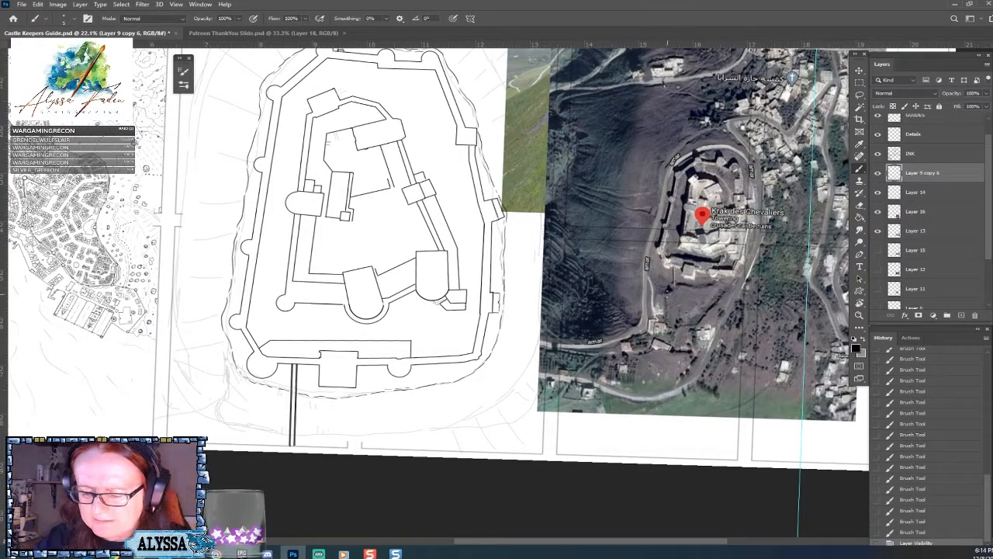
scroll(667, 290, up, 3)
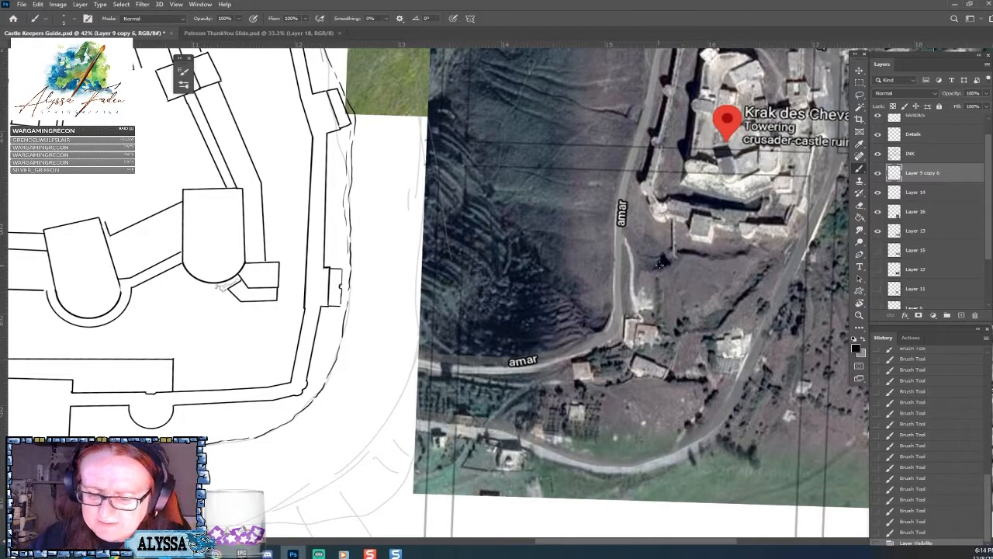
scroll(634, 269, left, 5)
scroll(635, 269, down, 2)
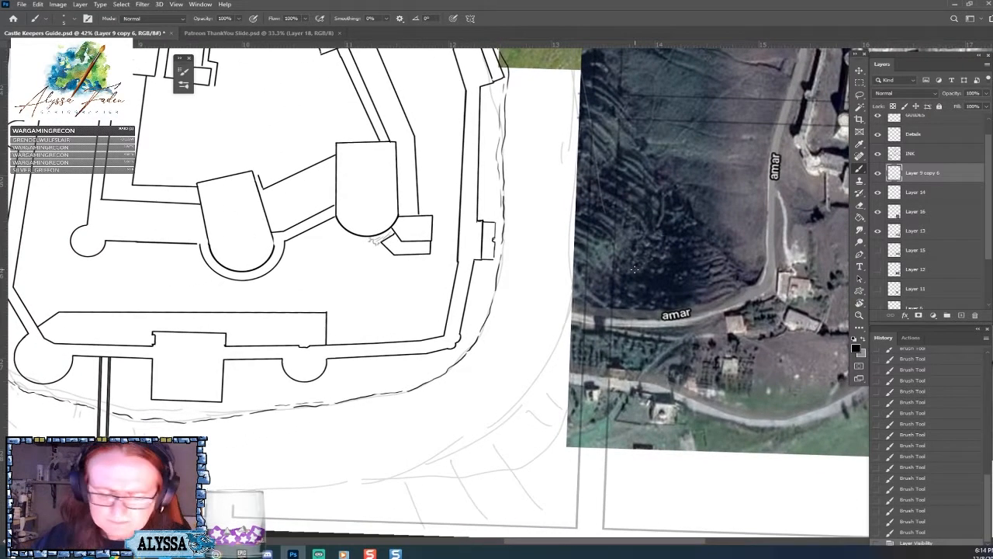
scroll(635, 269, left, 2)
scroll(635, 269, up, 2)
scroll(635, 269, right, 5)
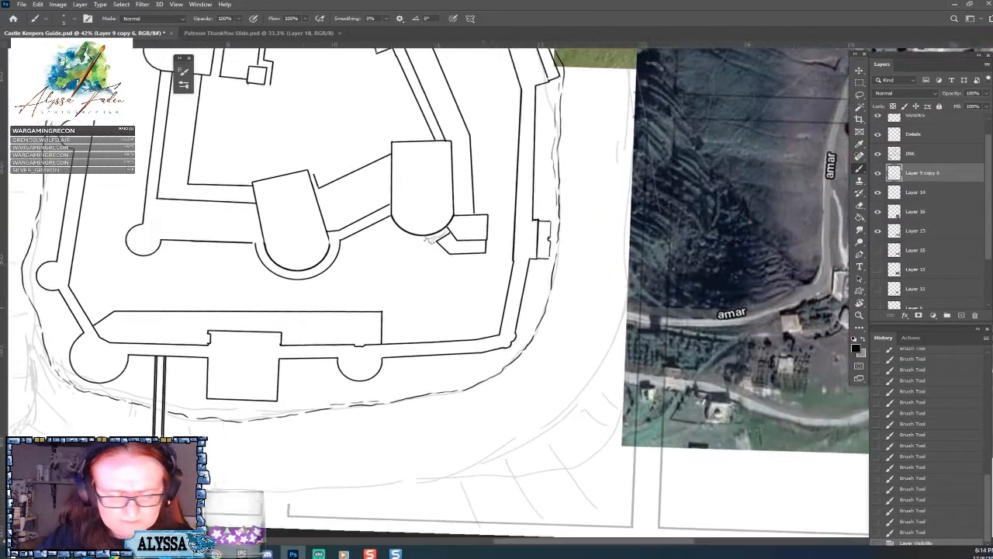
drag(635, 270, 605, 262)
scroll(682, 382, down, 3)
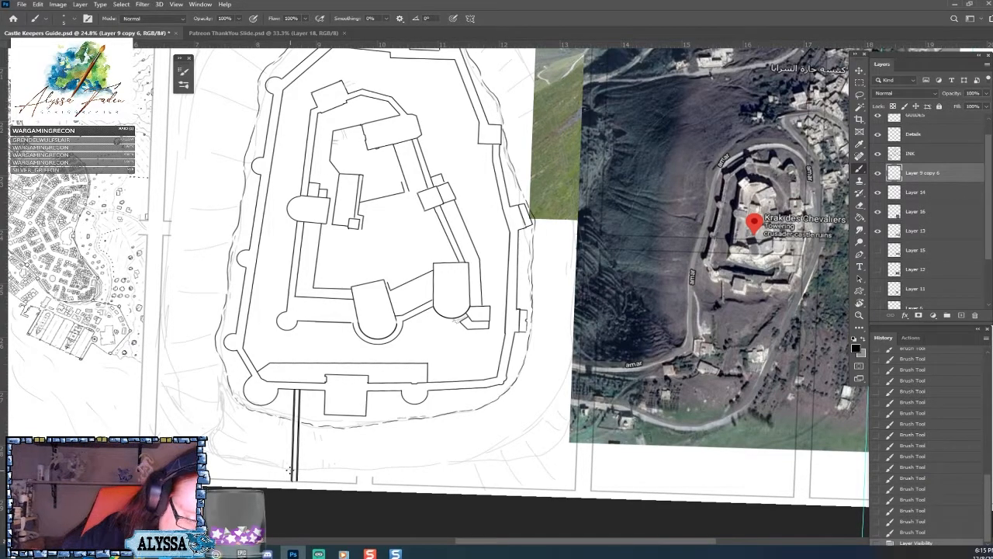
Ink a short ground line left from the foot of the double line, and rework the slope outline below the lower left round tower.
drag(284, 469, 250, 477)
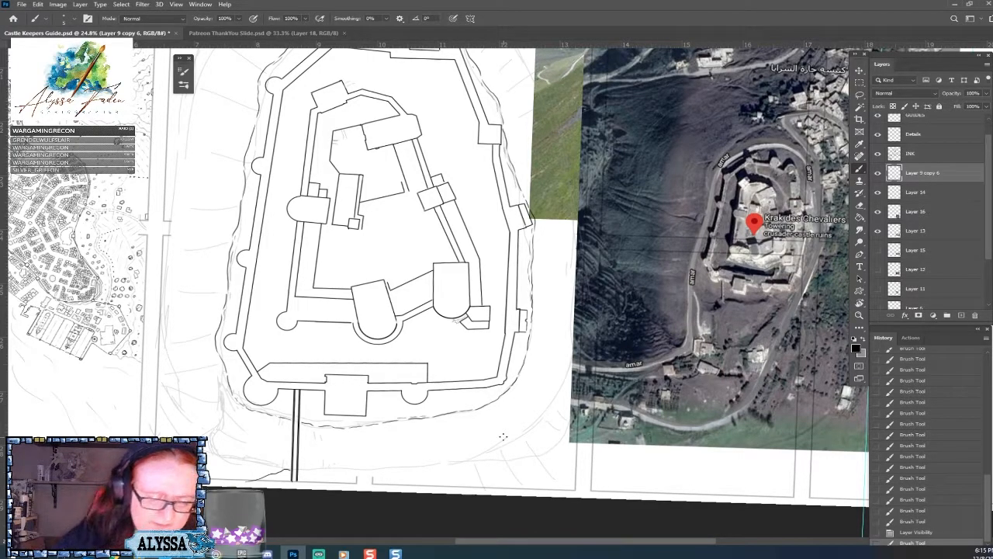
drag(273, 417, 302, 436)
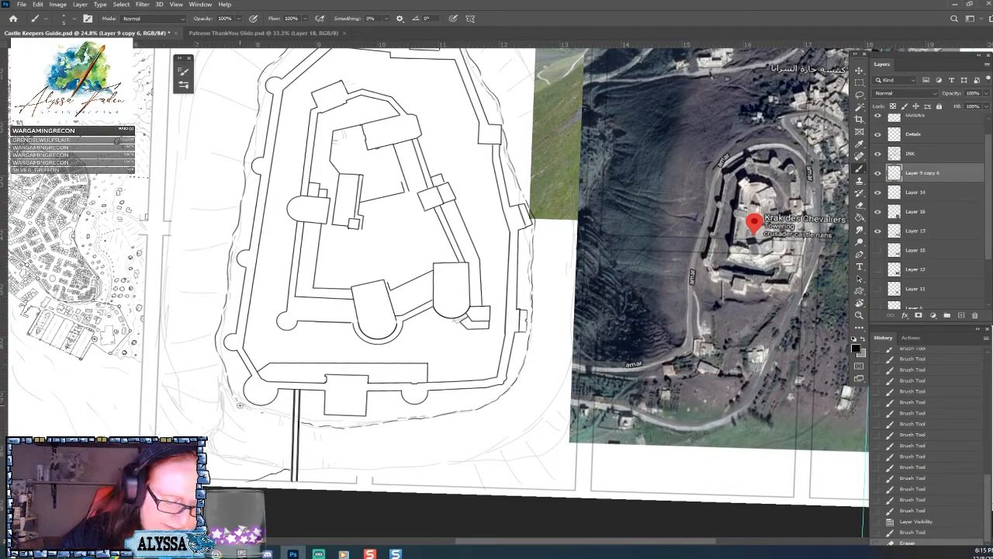
drag(240, 404, 281, 428)
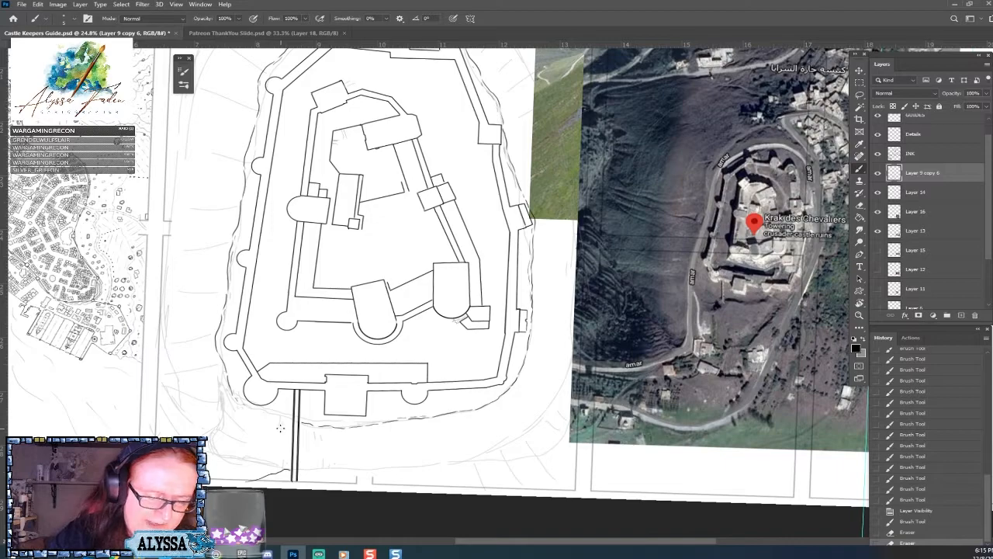
drag(241, 402, 261, 412)
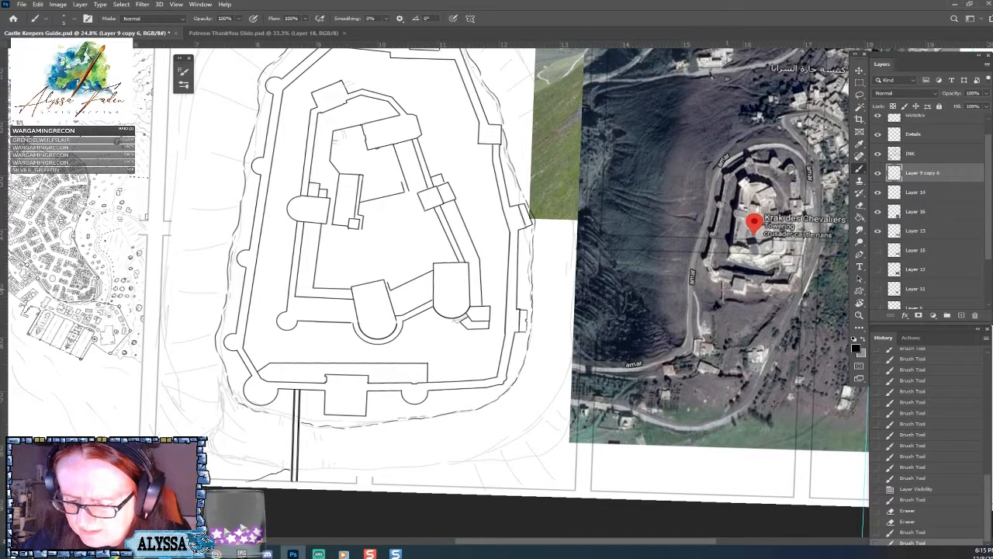
Ink a wavy outer slope line below the castle, running right from the foot of the double line and curling back at its end.
scroll(80, 421, up, 2)
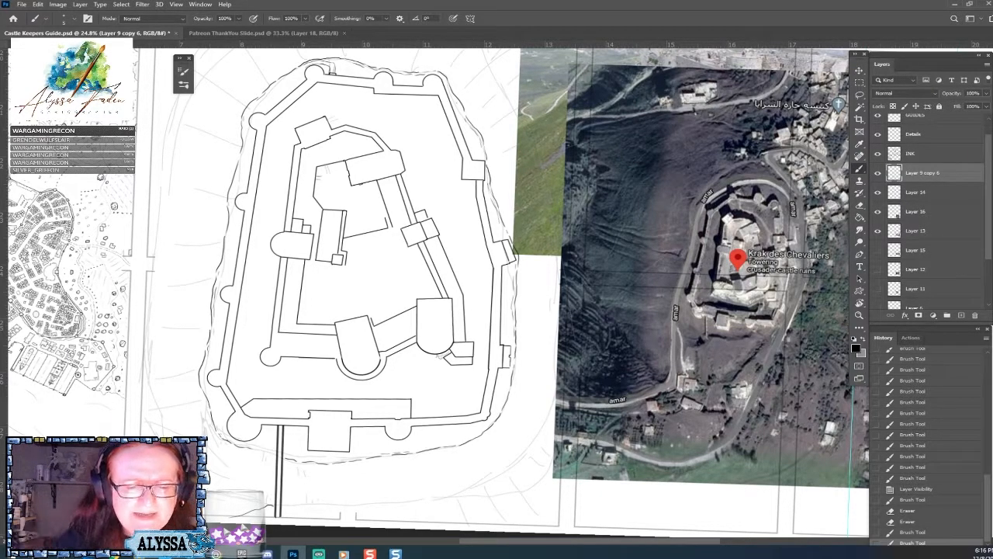
scroll(331, 106, down, 2)
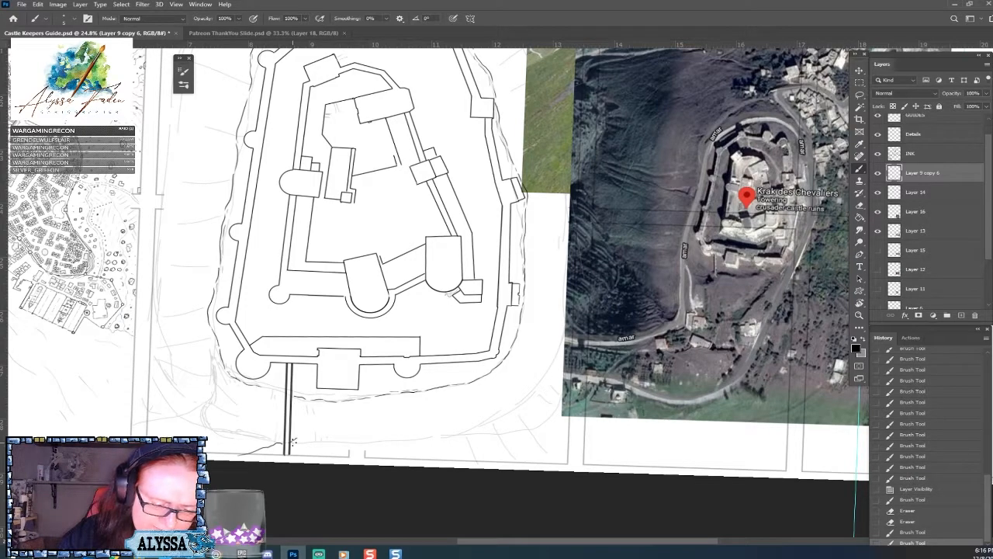
mouse_move(293, 442)
mouse_down()
mouse_move(412, 434)
mouse_move(455, 415)
mouse_move(445, 422)
mouse_move(514, 420)
mouse_move(515, 444)
mouse_move(495, 467)
mouse_up()
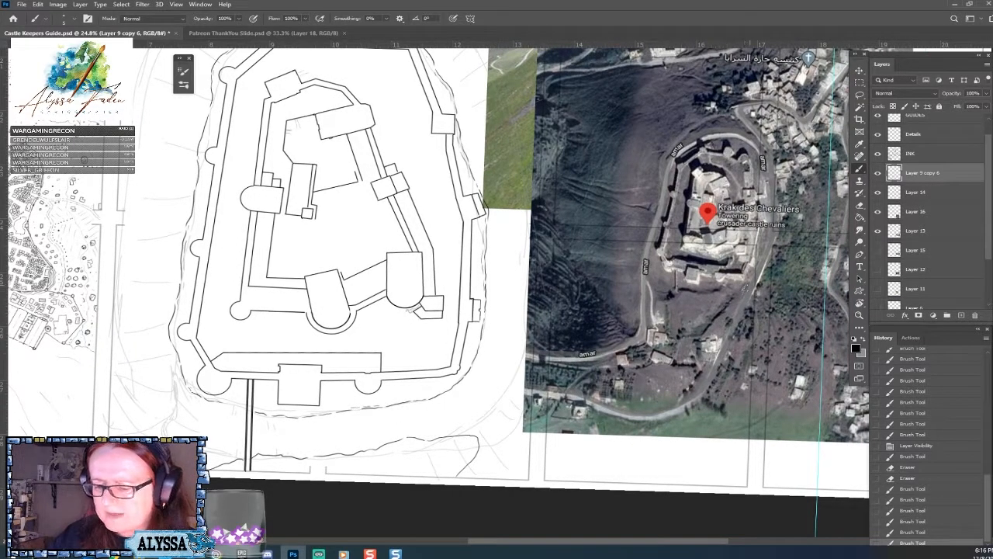
drag(738, 301, 704, 331)
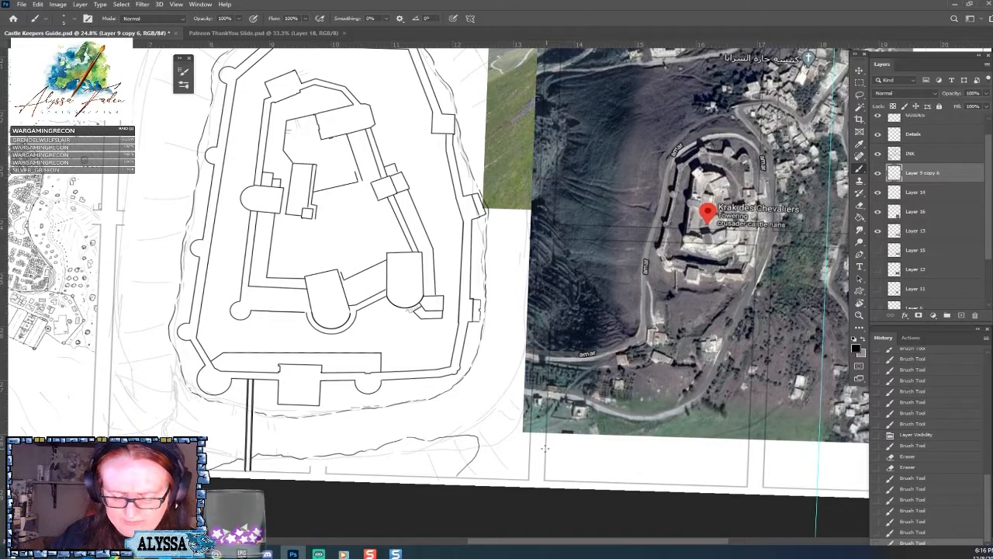
Erase the old slope outline running beneath the castle's lower wall, from the double line toward the lower right corner.
drag(409, 418, 495, 441)
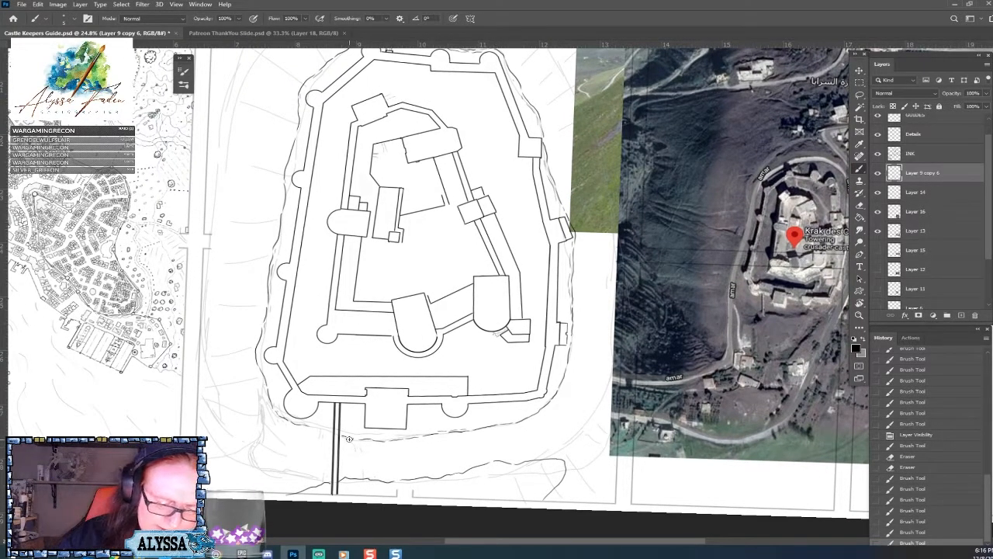
drag(423, 433, 478, 429)
drag(803, 327, 719, 335)
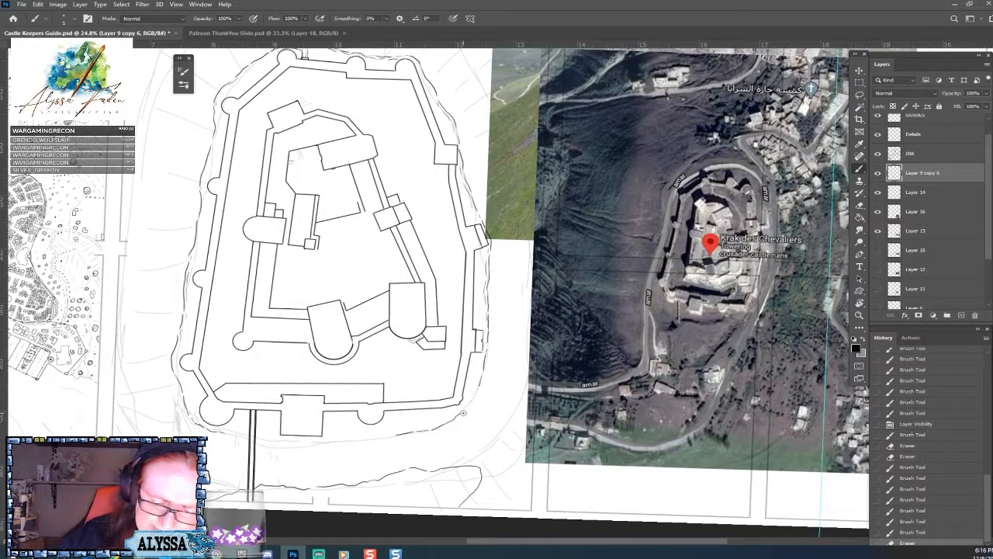
drag(462, 414, 451, 421)
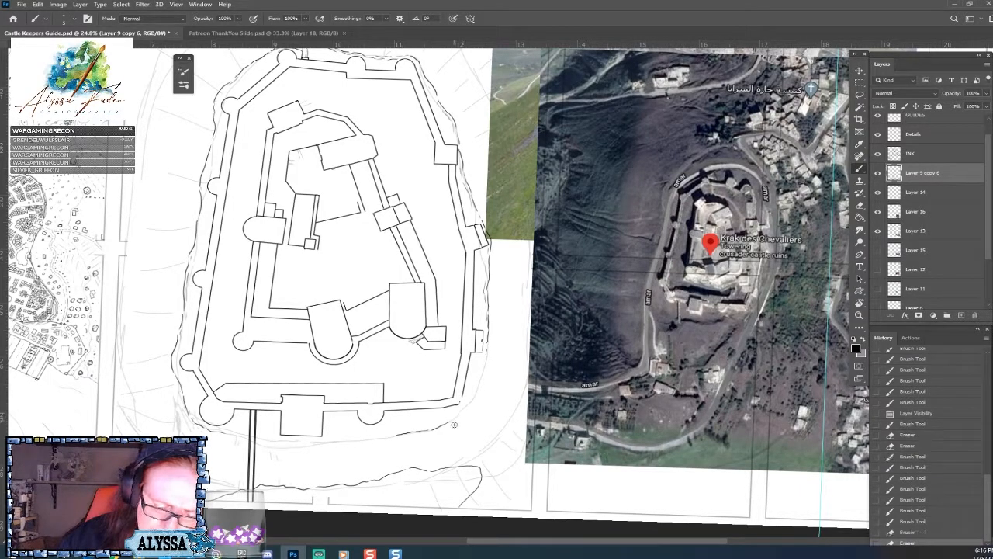
key(ctrl+z)
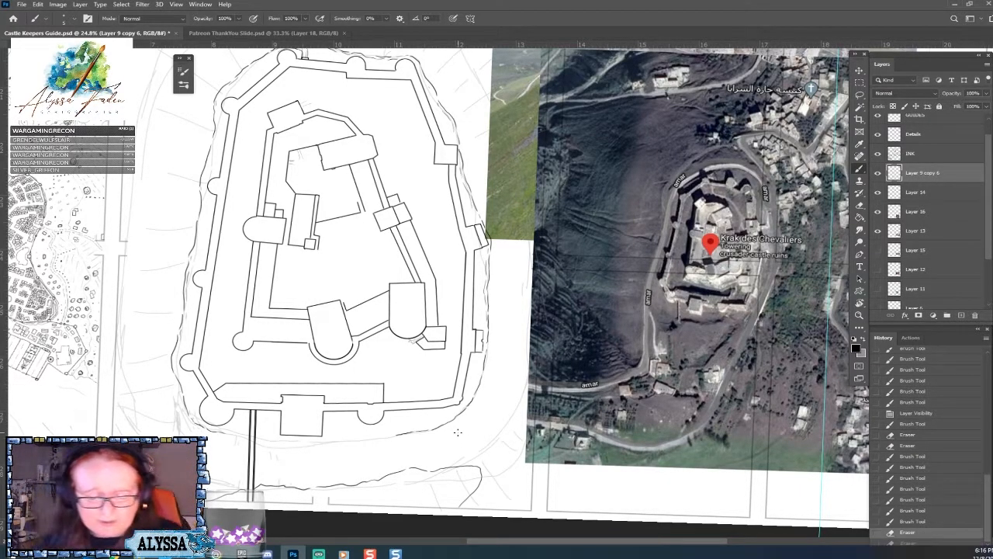
drag(417, 432, 399, 438)
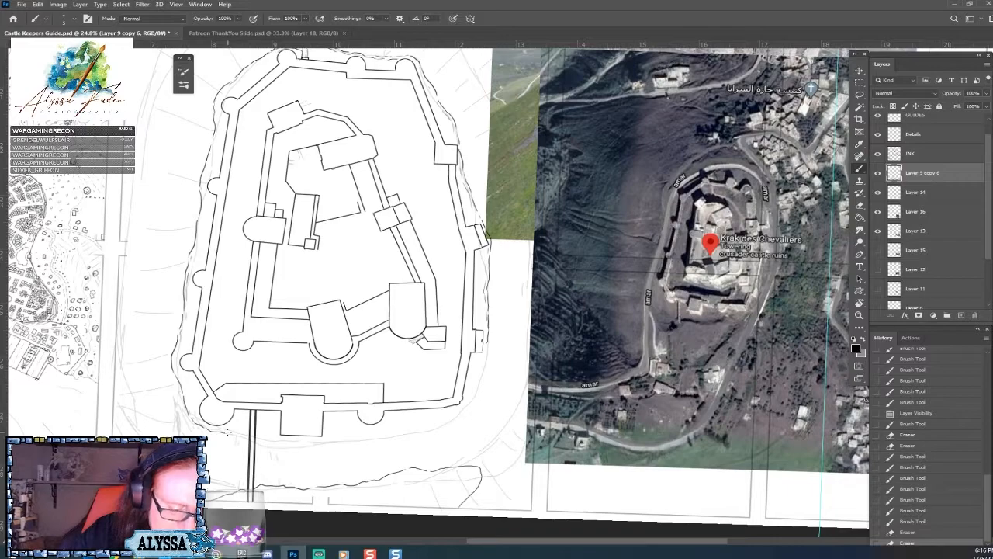
Ink a new slope outline hugging the lower wall from the double line around the lower right corner and up the right side.
drag(228, 432, 273, 428)
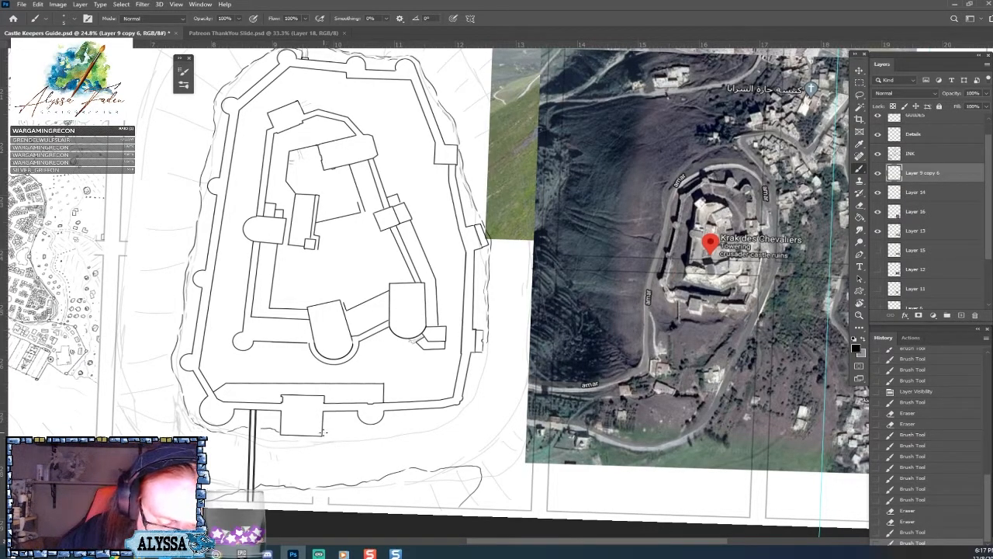
mouse_move(326, 429)
mouse_down()
mouse_move(463, 400)
mouse_move(484, 340)
mouse_move(488, 346)
mouse_up()
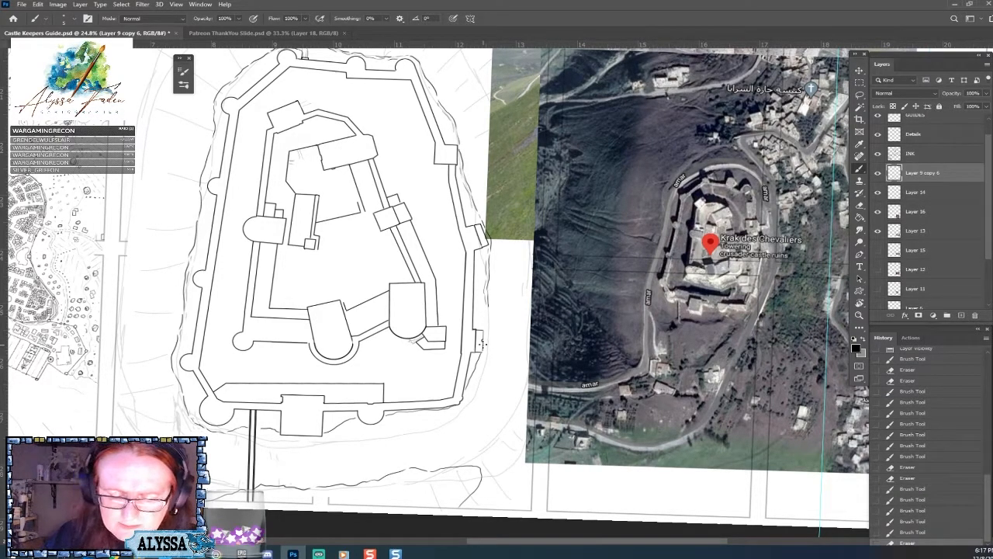
drag(486, 315, 487, 298)
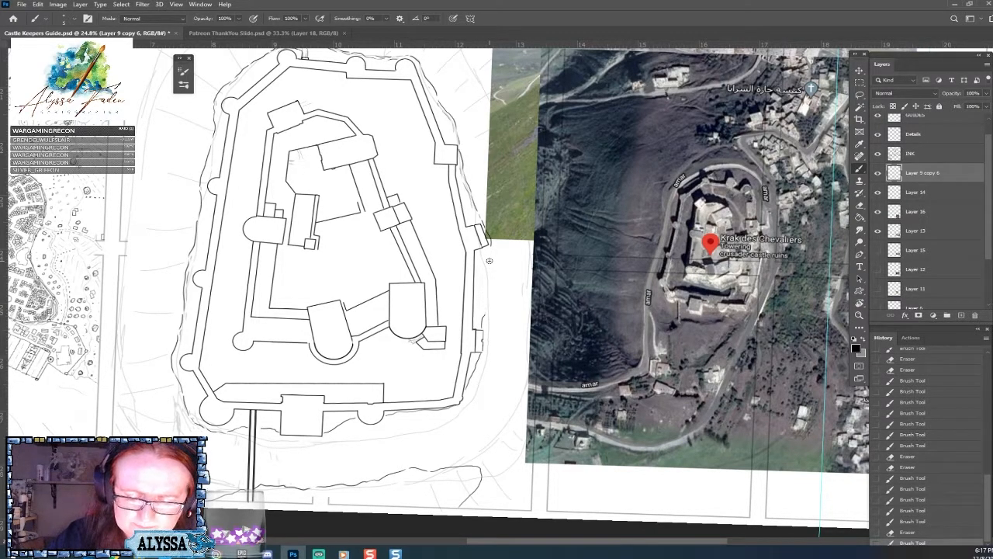
drag(489, 260, 482, 310)
Check the satellite reference, undo the last three brush strokes on the right slope outline, and re-ink it below the angled right tower.
scroll(475, 318, up, 3)
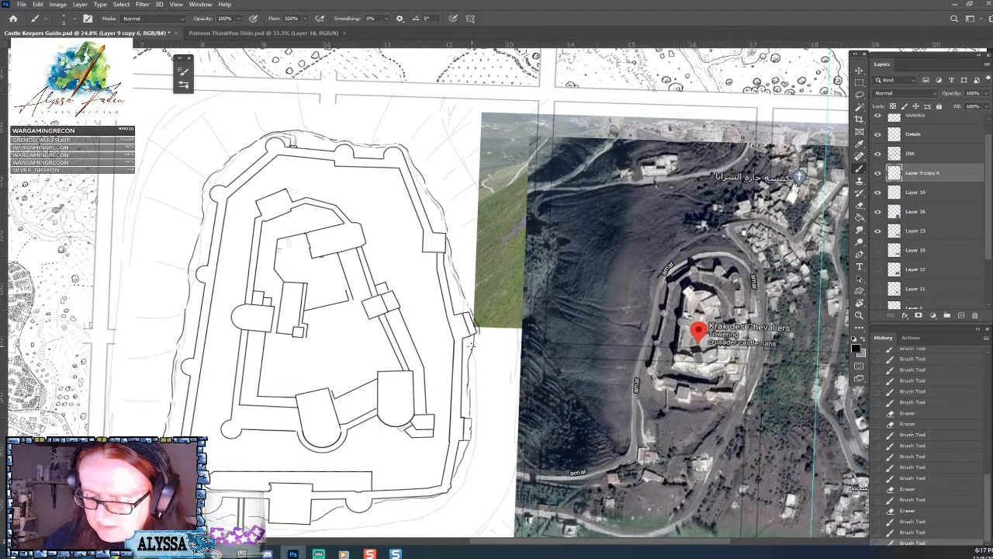
scroll(472, 346, up, 5)
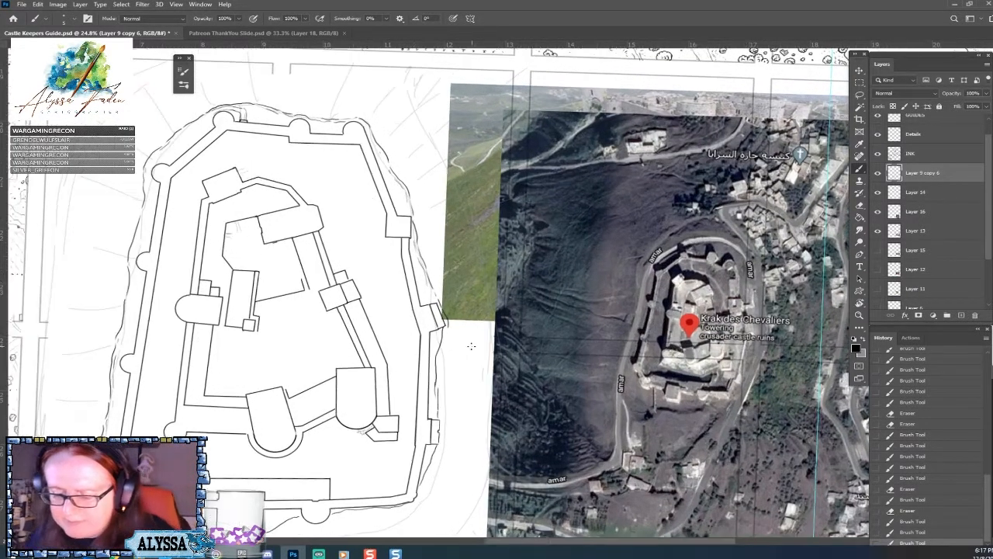
scroll(470, 342, up, 3)
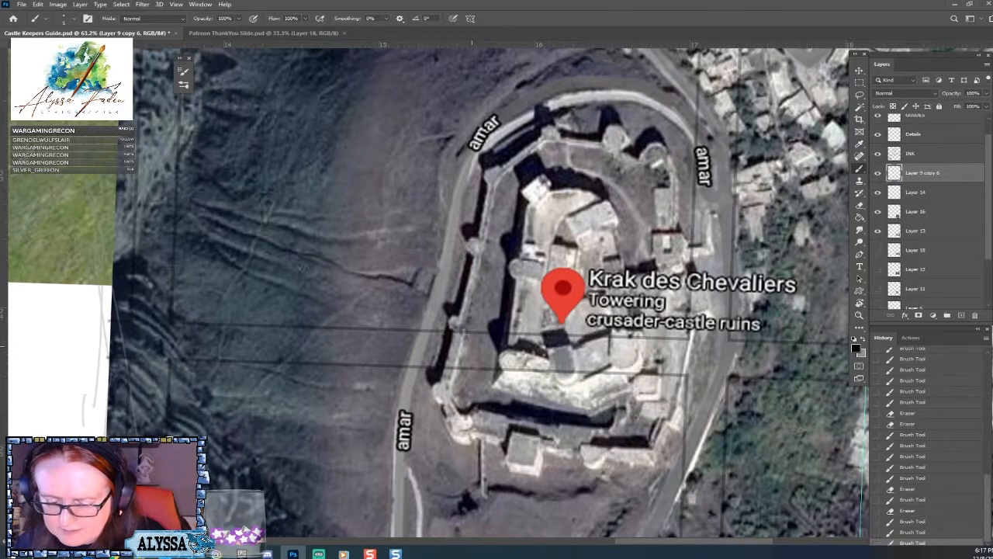
scroll(775, 413, down, 4)
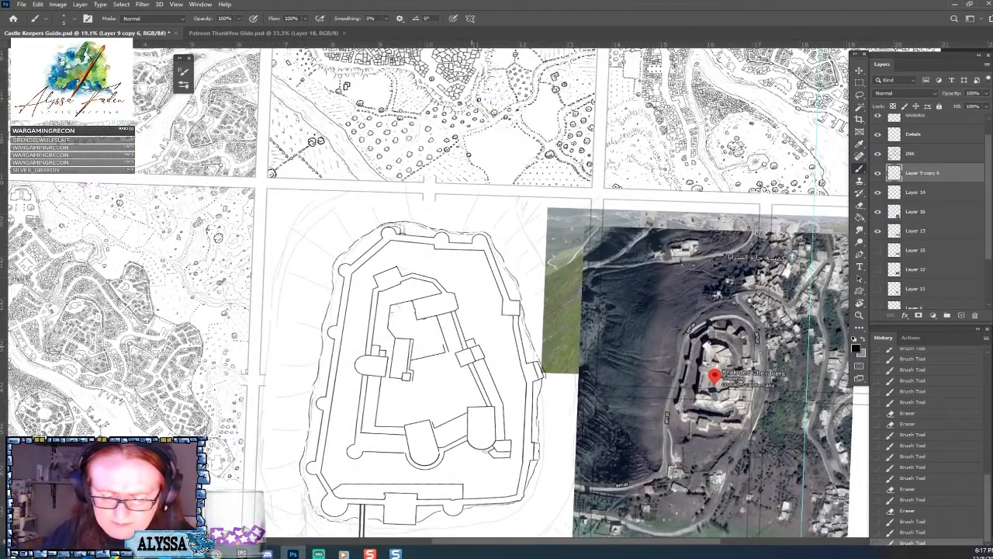
scroll(727, 488, up, 2)
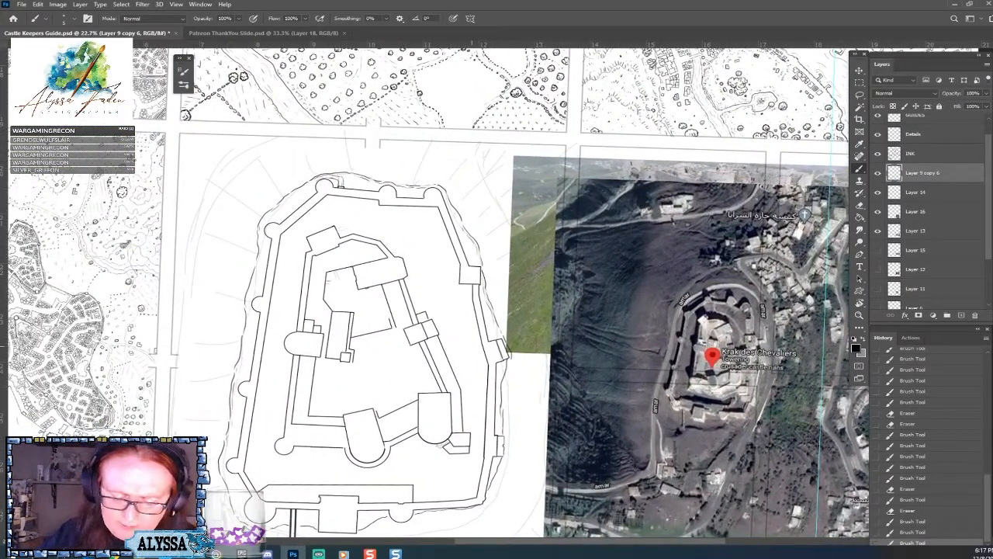
click(910, 532)
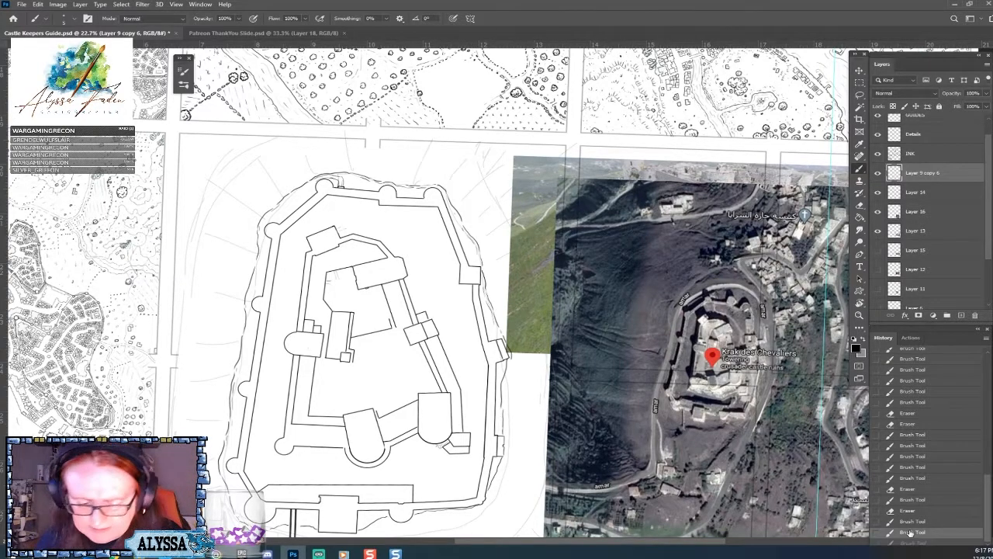
click(917, 523)
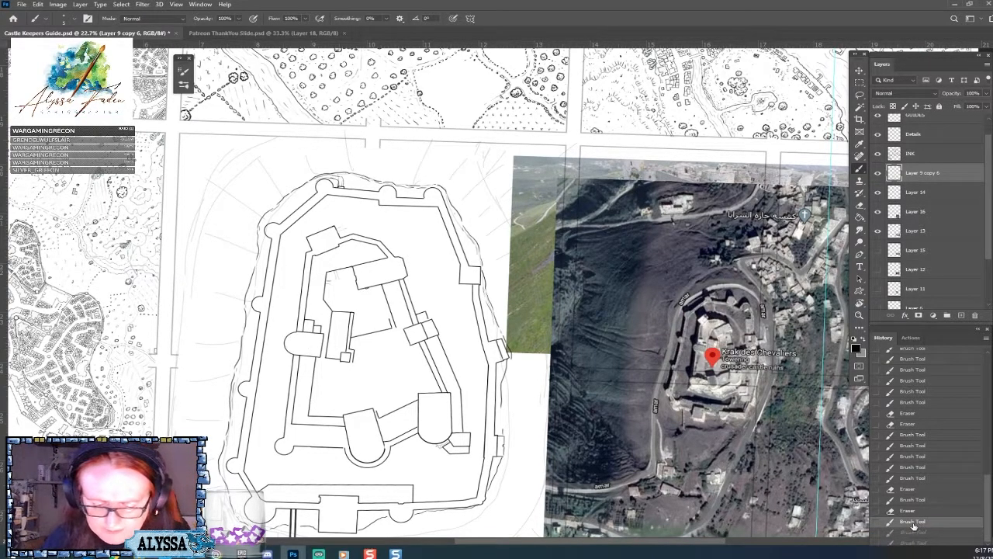
click(916, 511)
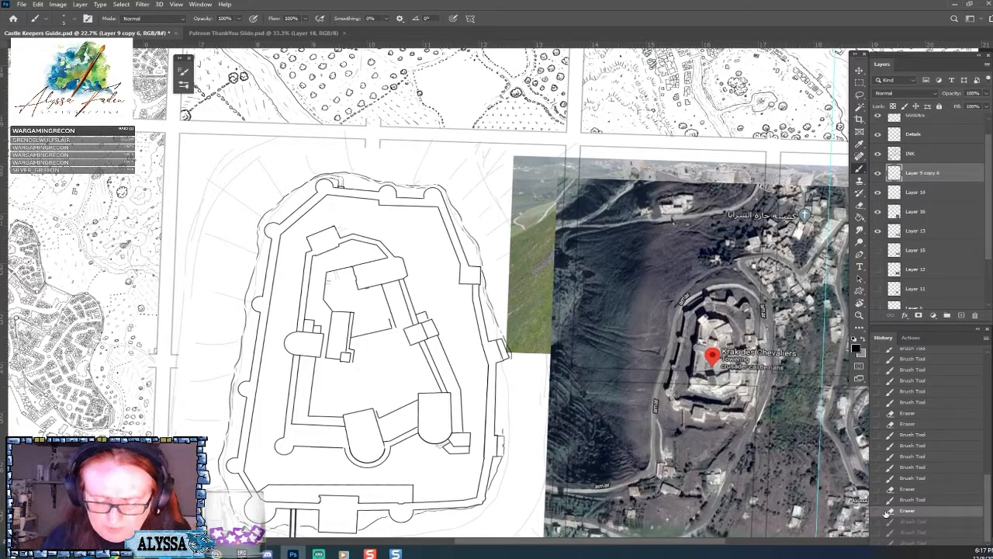
drag(510, 358, 508, 386)
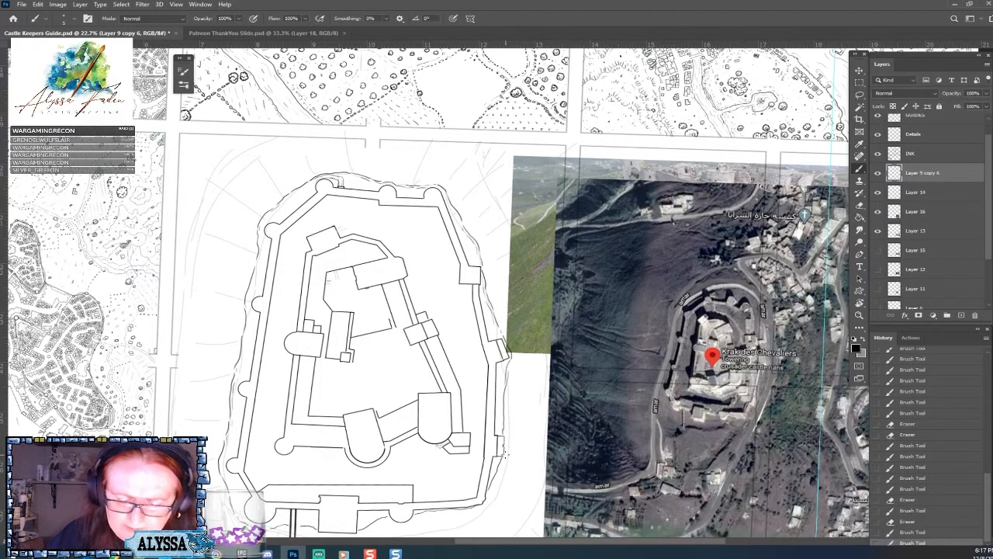
Hide Layer 14, Layer 16 and Layer 13 so only the inked castle plan shows without sketch and references.
scroll(536, 310, down, 5)
scroll(465, 310, up, 2)
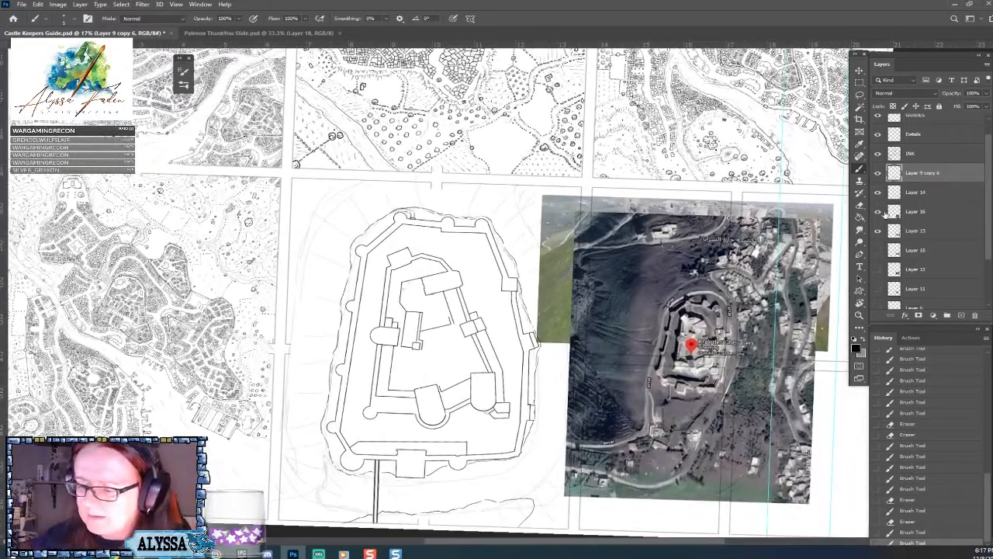
click(878, 232)
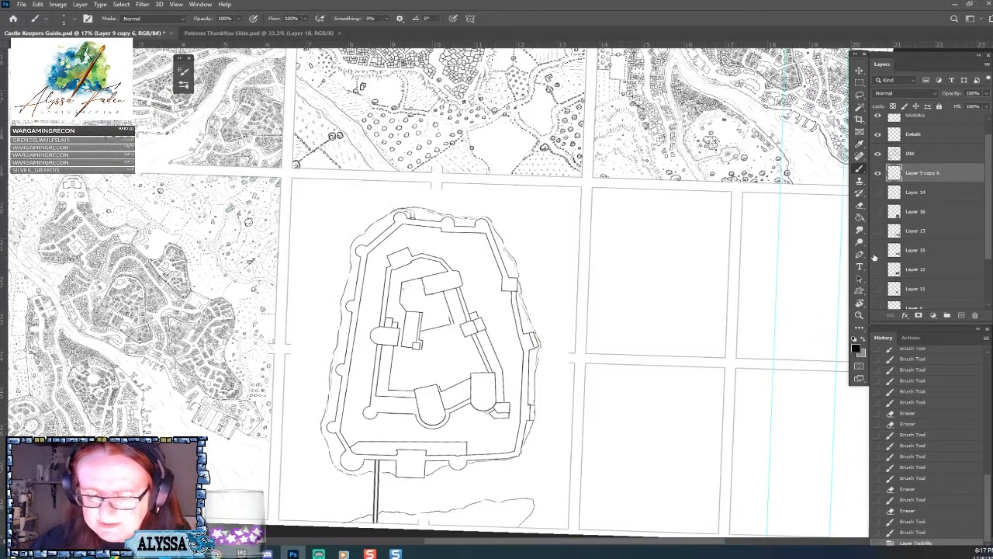
scroll(419, 508, up, 2)
key(Escape)
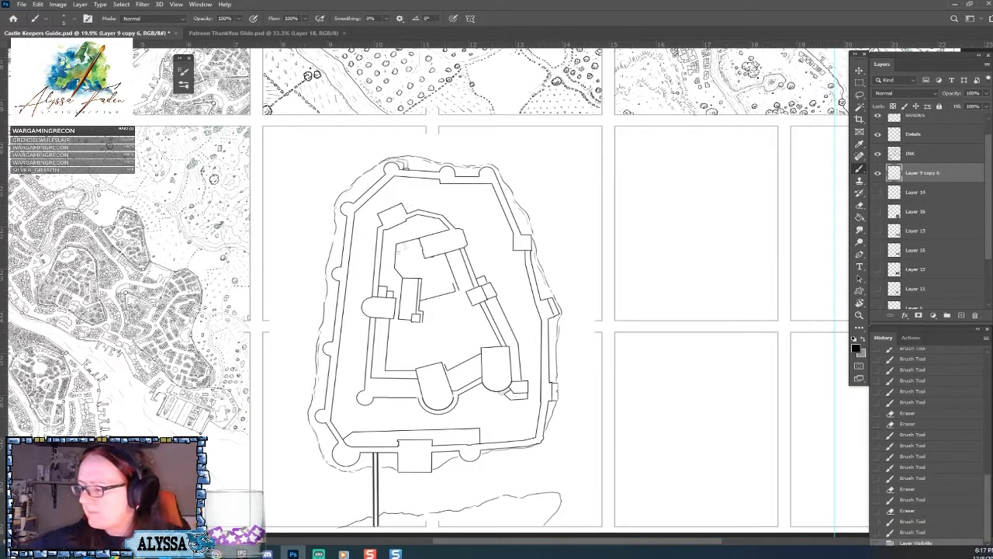
Examine the castle plan within the page, and compare it with the finished motte-and-bailey and perspective castle drawings.
scroll(477, 396, down, 2)
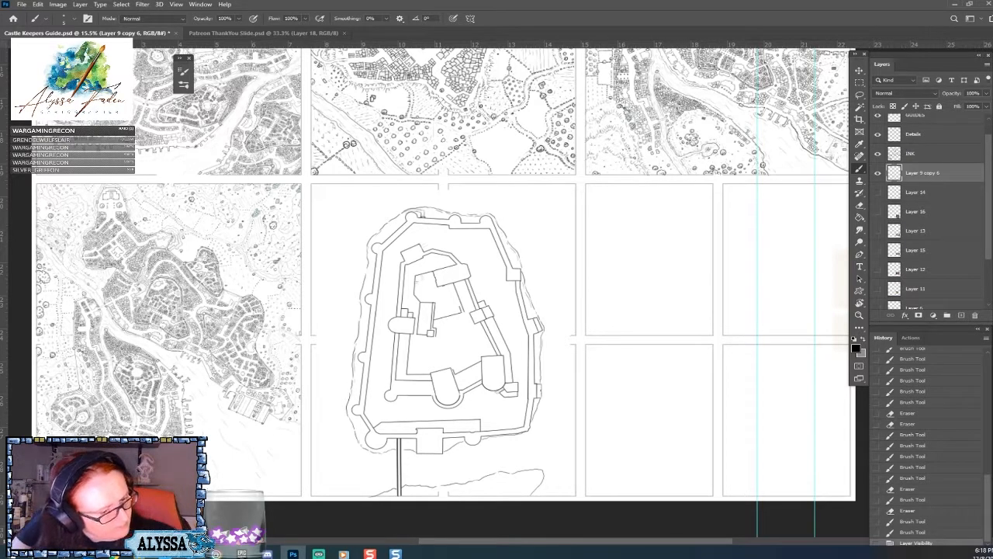
scroll(448, 465, down, 2)
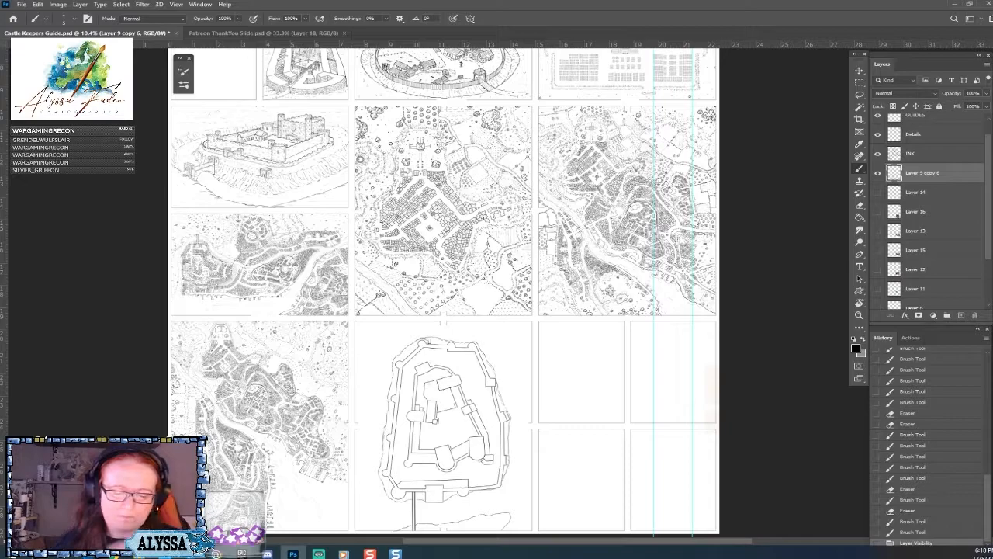
scroll(442, 419, up, 3)
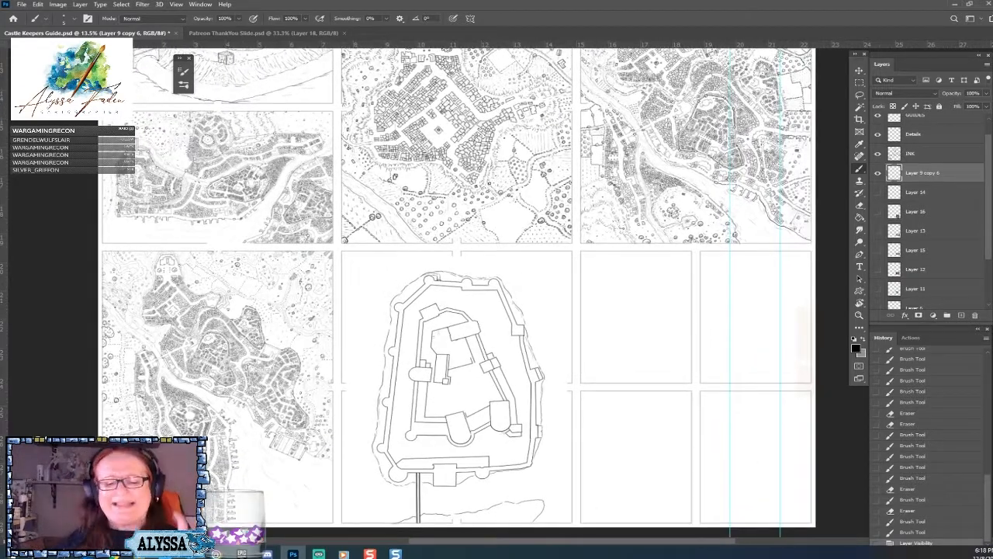
scroll(458, 310, down, 1)
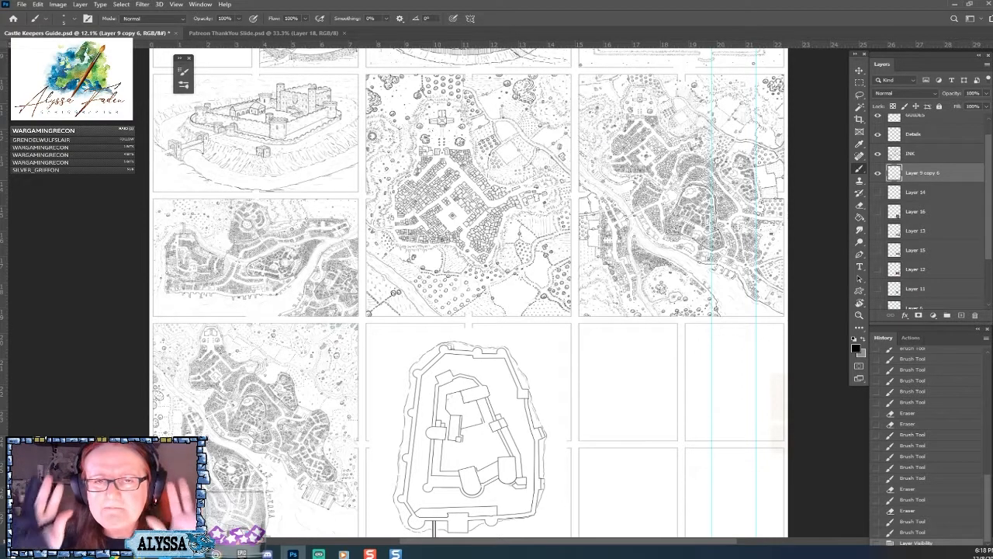
drag(435, 178, 537, 491)
scroll(530, 171, up, 6)
drag(530, 171, 343, 65)
scroll(495, 372, up, 2)
drag(407, 324, 479, 333)
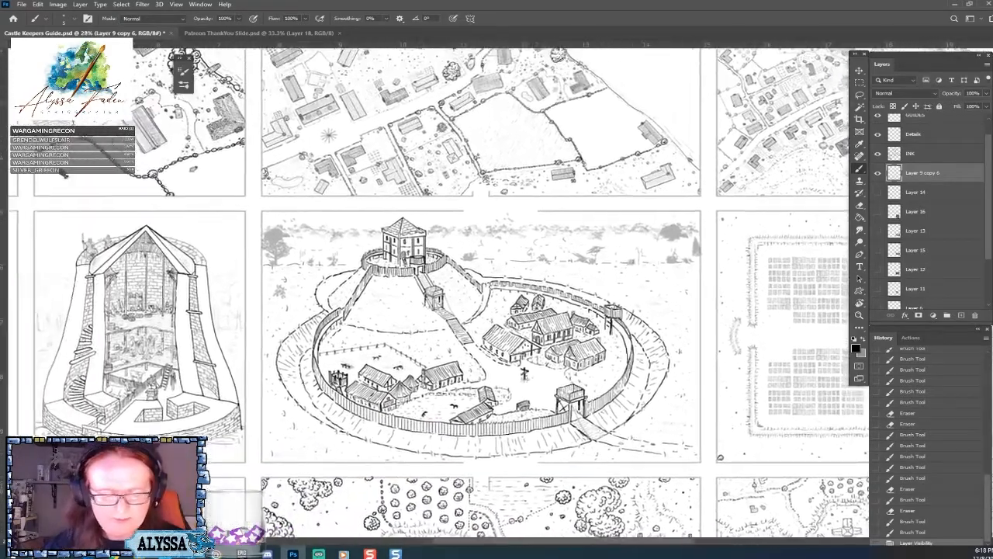
scroll(475, 323, up, 1)
scroll(457, 374, up, 1)
scroll(652, 326, down, 5)
drag(508, 392, 705, 82)
scroll(462, 298, up, 1)
scroll(593, 237, up, 1)
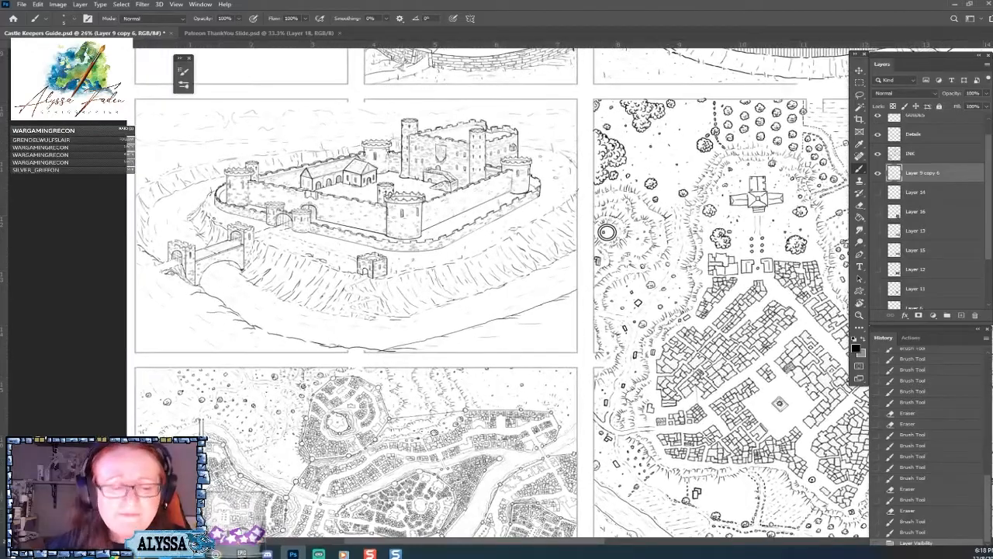
Examine the finished town maps and the overall page layout around the castle plan, including the perspective castle's slopes.
drag(593, 236, 621, 67)
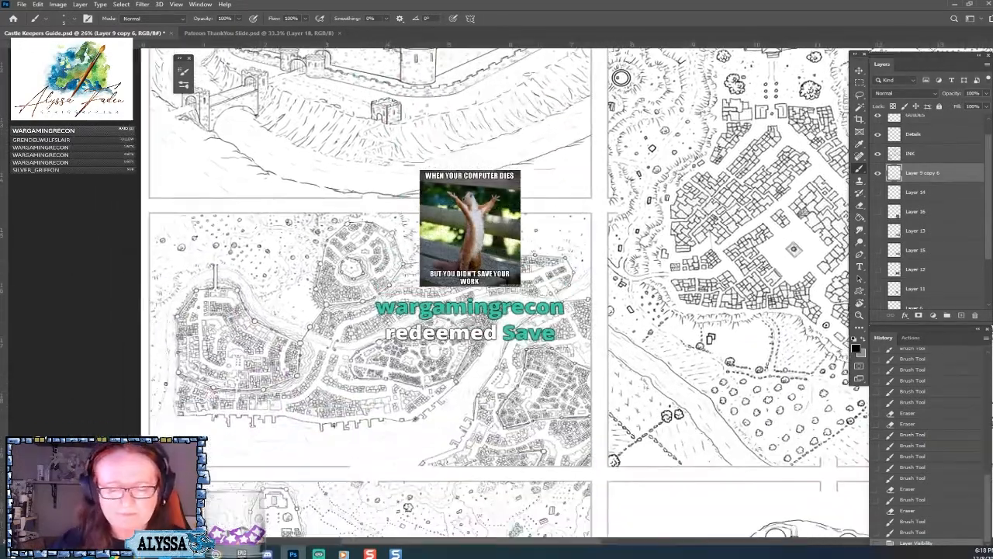
drag(599, 463, 97, 489)
drag(660, 287, 257, 276)
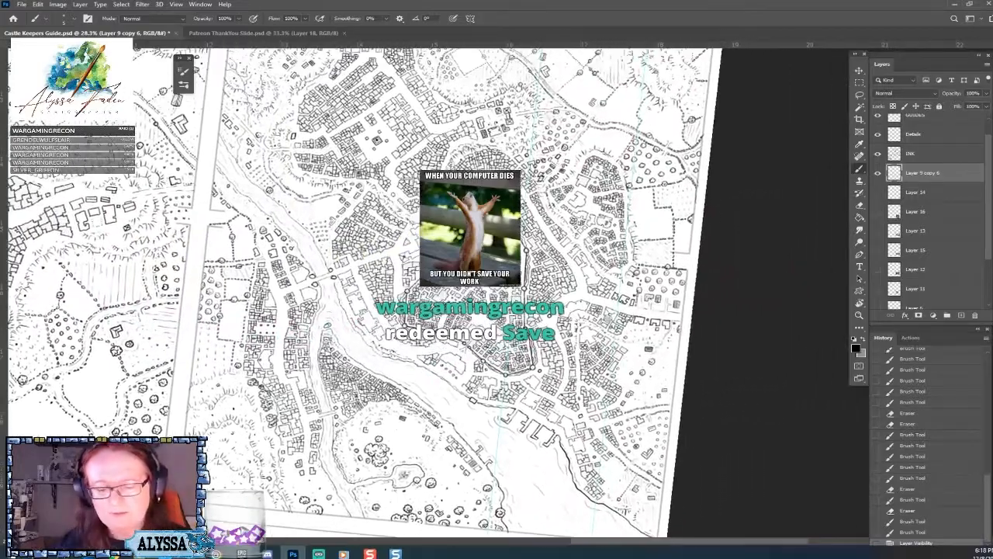
key(Escape)
scroll(658, 336, down, 7)
drag(657, 336, 653, 264)
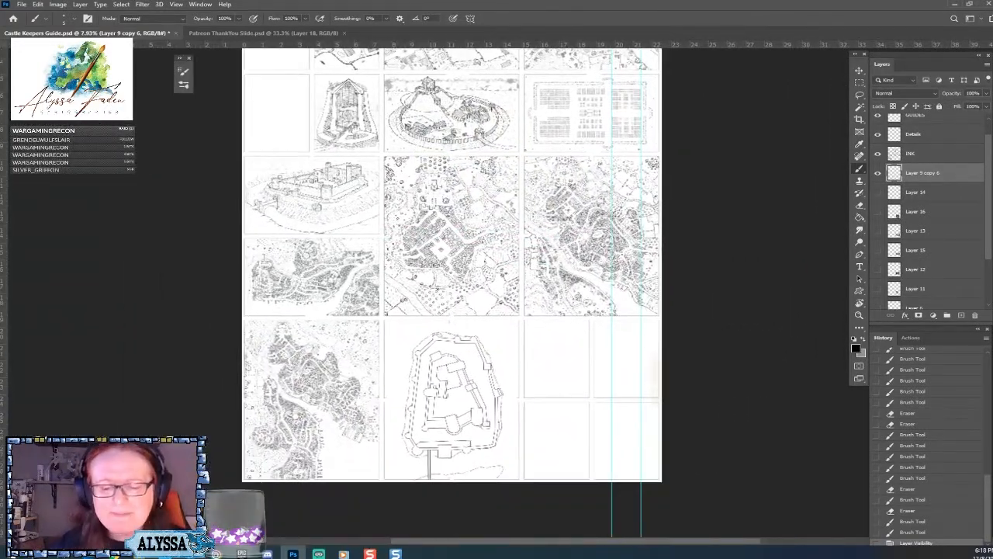
scroll(451, 288, up, 2)
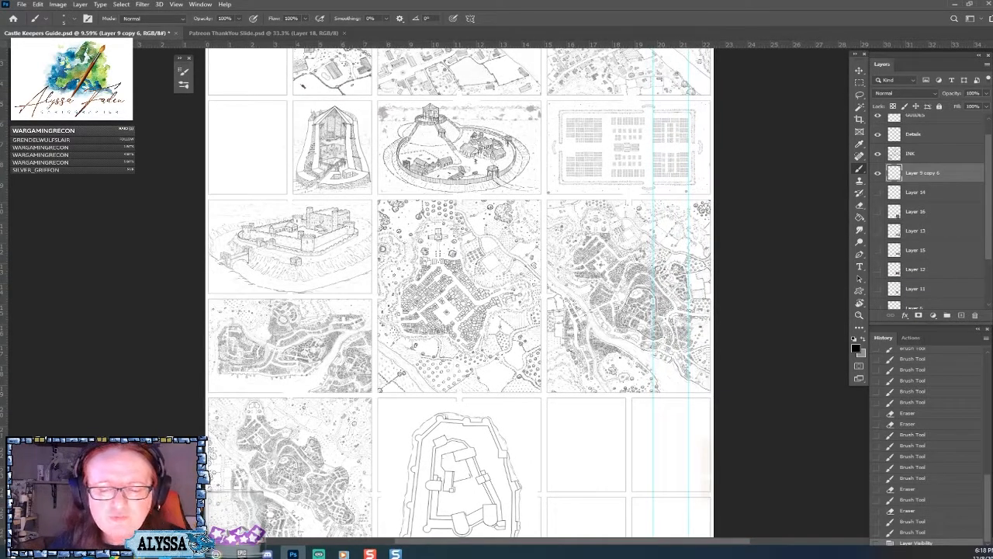
mouse_move(452, 289)
mouse_down()
mouse_move(443, 346)
mouse_move(433, 290)
mouse_up()
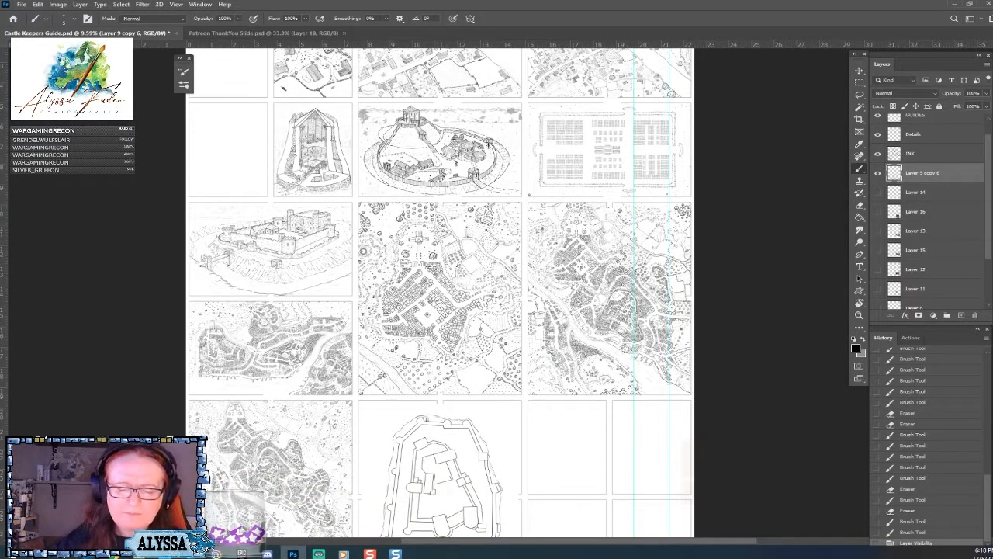
drag(432, 381, 431, 290)
scroll(431, 289, up, 2)
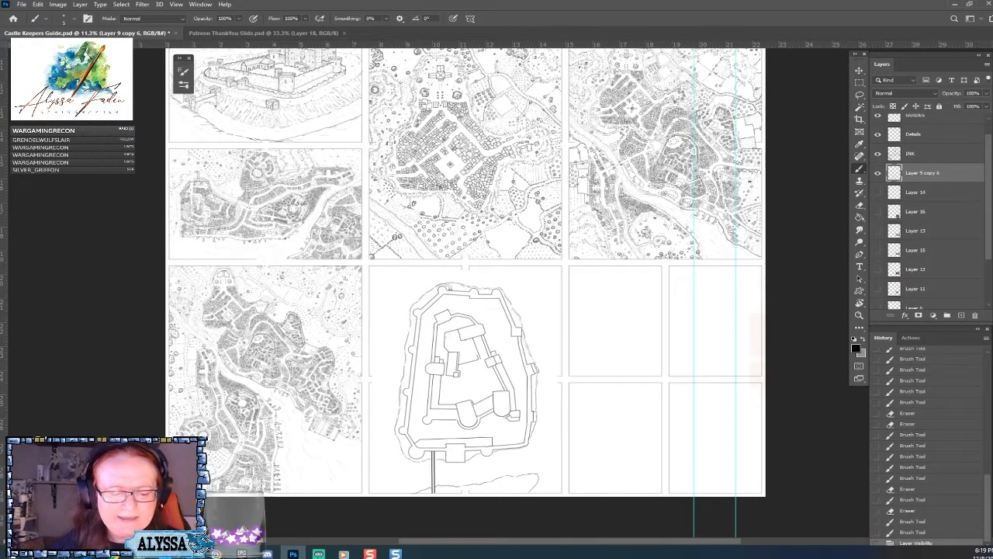
scroll(450, 287, down, 3)
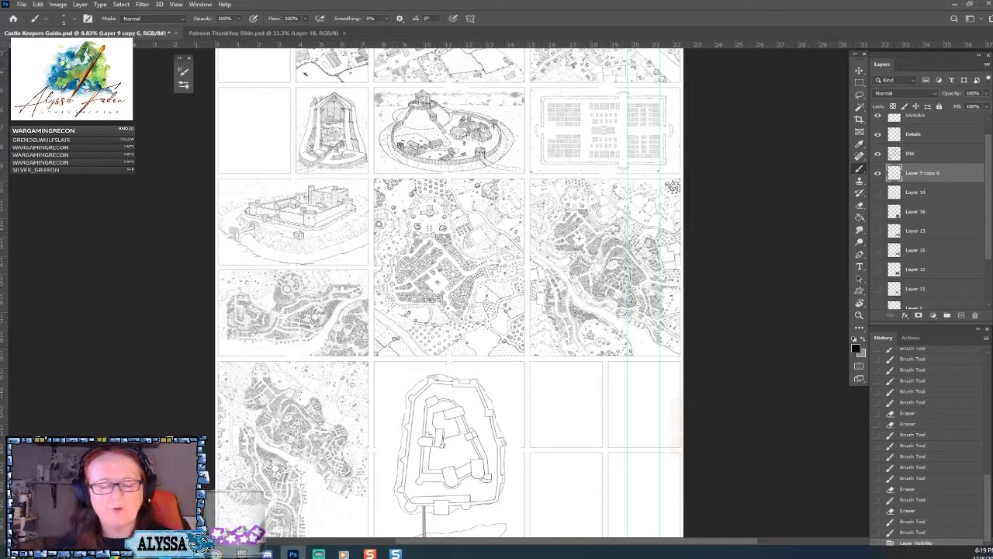
scroll(223, 172, up, 9)
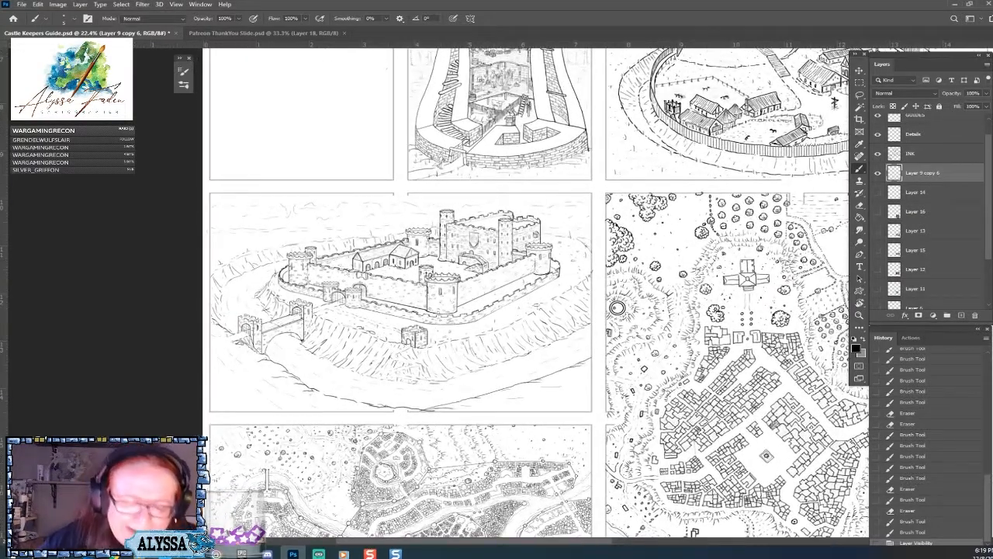
Return to the castle plan and save the Castle Keepers Guide document.
scroll(617, 307, down, 4)
drag(520, 419, 477, 344)
key(ctrl+s)
scroll(476, 344, up, 2)
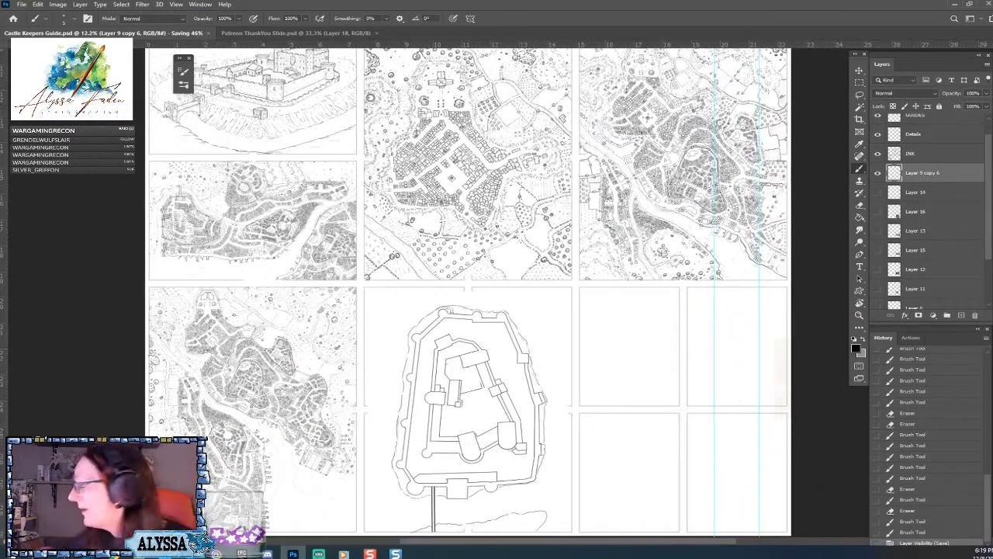
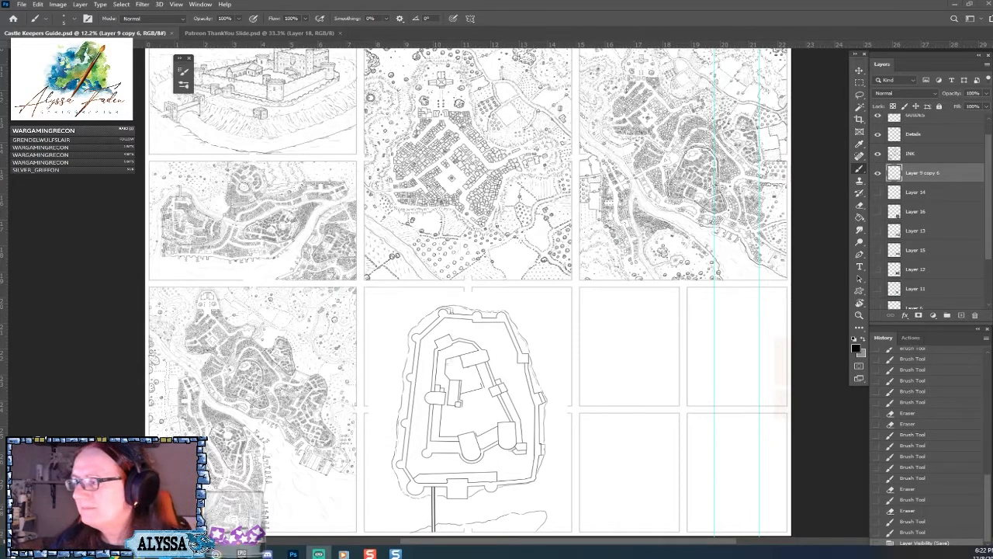
Ink slope hachures beneath the castle's lower outer wall, running from the bridge past the square gatehouse and round tower to the wall's corner.
scroll(412, 287, up, 3)
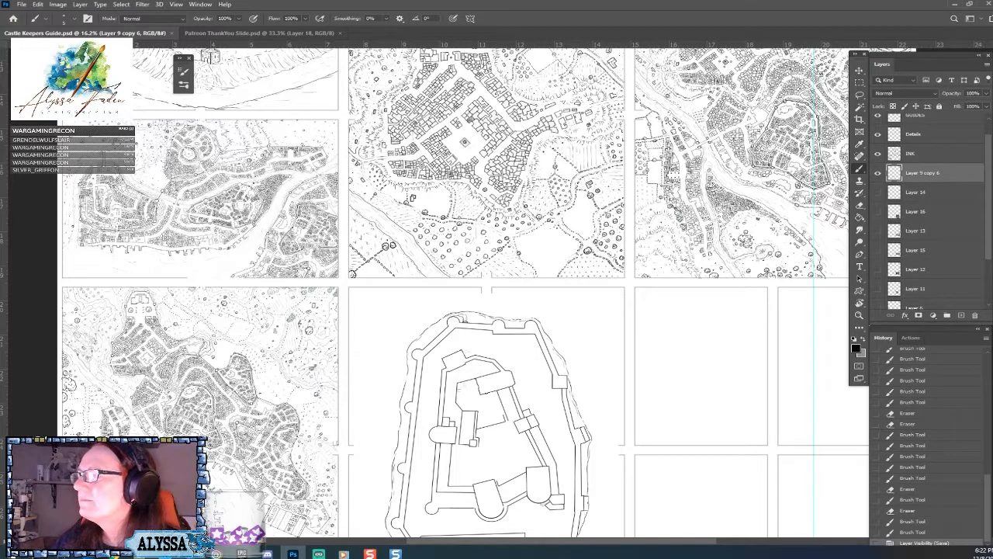
scroll(496, 349, up, 3)
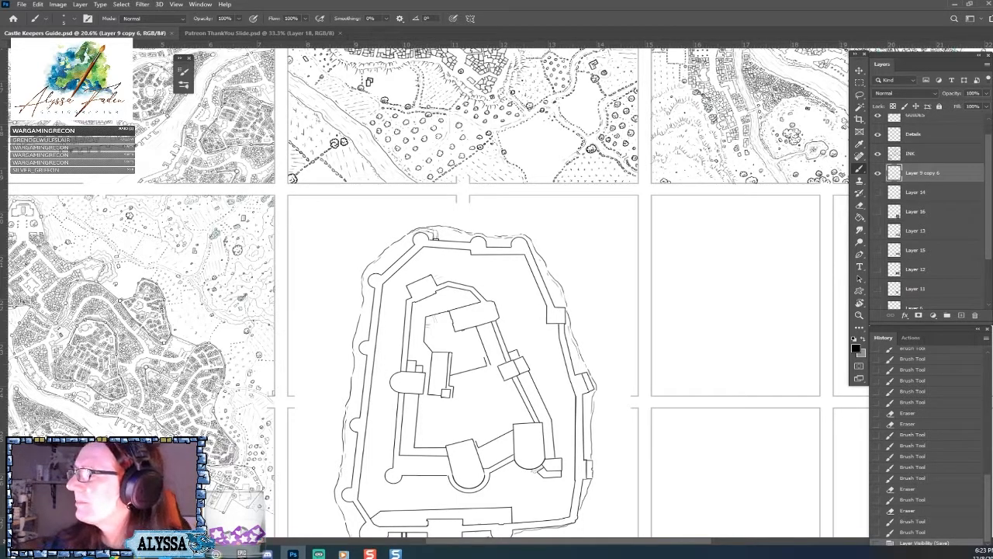
drag(466, 349, 463, 317)
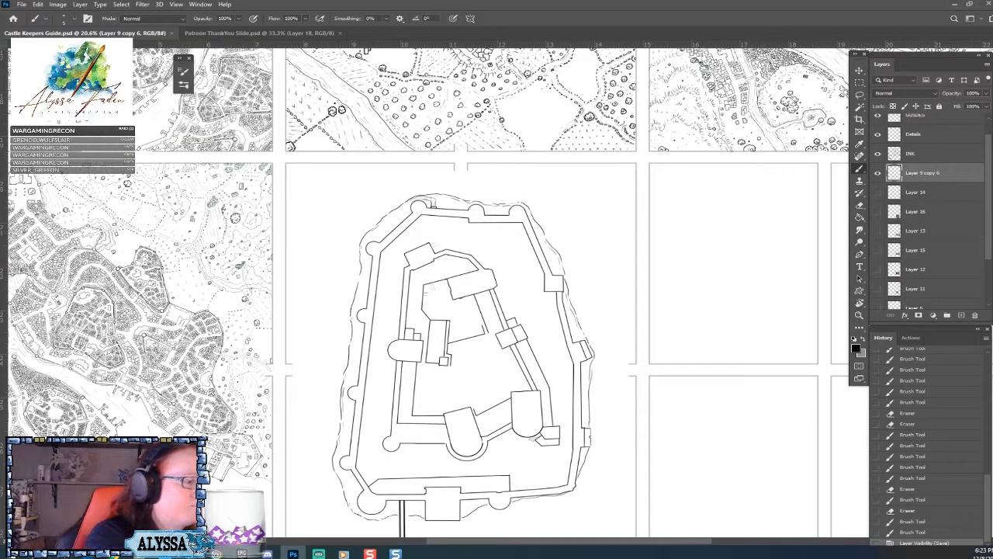
drag(481, 357, 462, 272)
scroll(427, 391, up, 2)
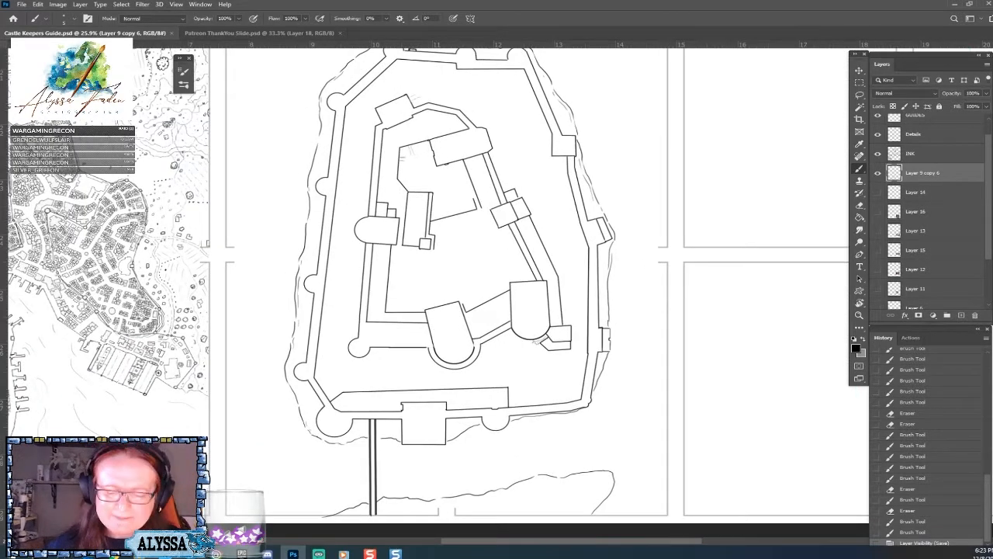
drag(427, 391, 407, 342)
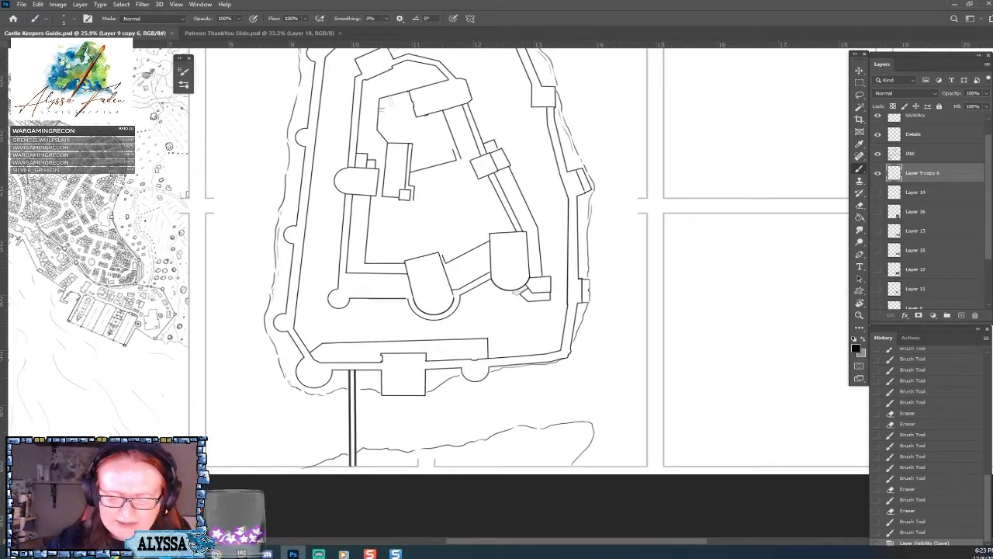
drag(466, 294, 526, 315)
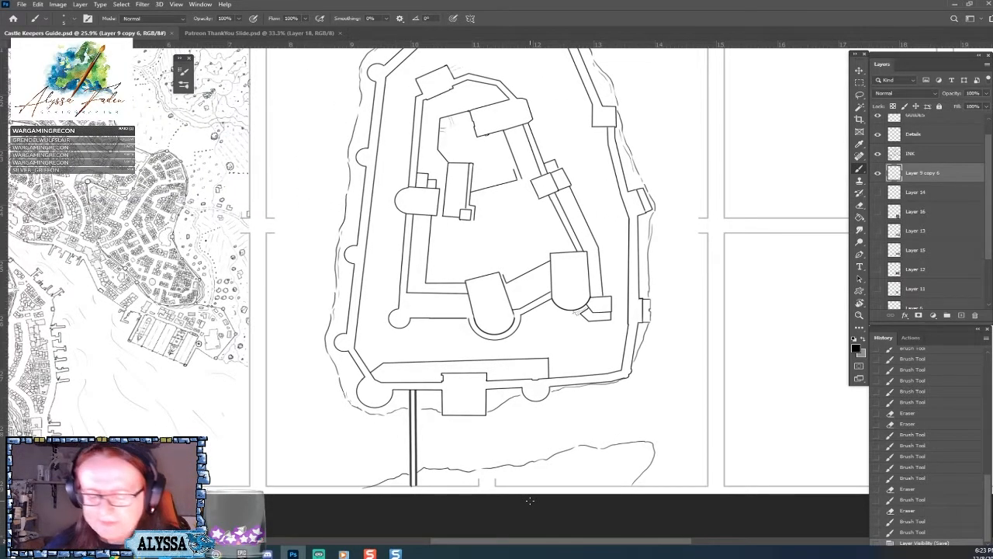
drag(423, 411, 439, 416)
mouse_move(440, 412)
mouse_down()
mouse_move(468, 429)
mouse_move(476, 413)
mouse_move(481, 430)
mouse_move(479, 415)
mouse_move(471, 425)
mouse_move(519, 405)
mouse_up()
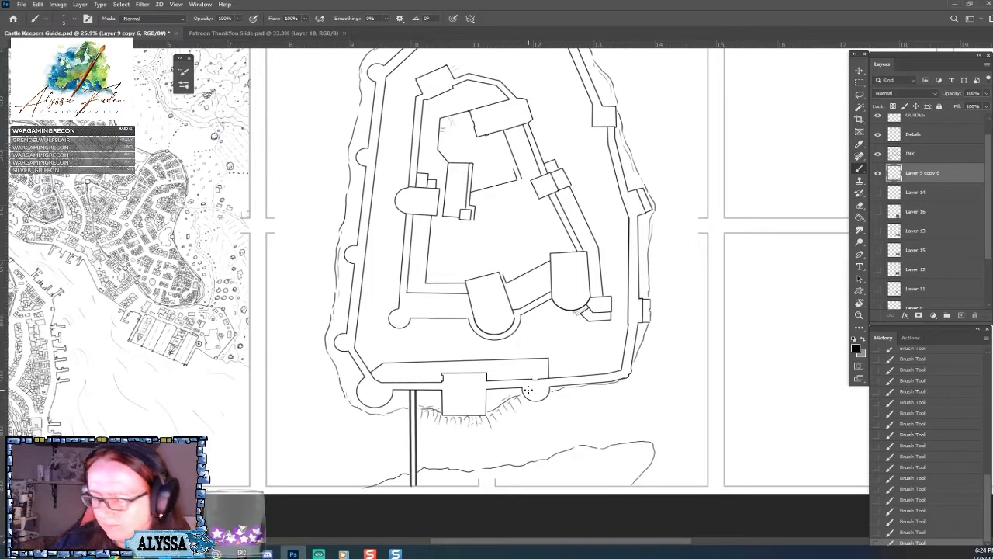
mouse_move(517, 398)
mouse_down()
mouse_move(533, 410)
mouse_move(568, 397)
mouse_up()
mouse_move(571, 390)
mouse_down()
mouse_move(578, 399)
mouse_move(634, 387)
mouse_up()
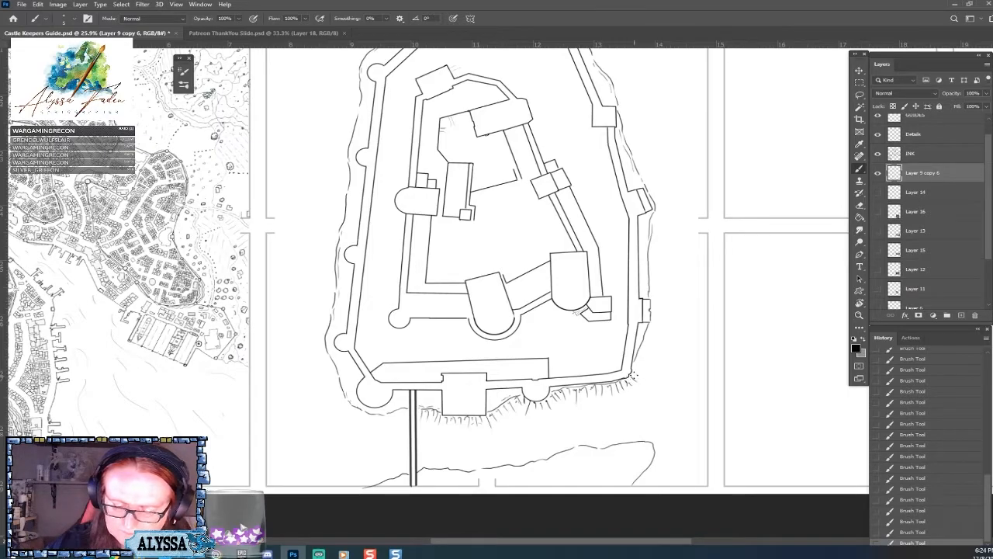
Ink upright hachures along the bank across the ditch, from the bridge to its far end, and start hatching around the rounded tip.
mouse_move(682, 312)
mouse_down()
mouse_move(638, 372)
mouse_move(683, 317)
mouse_up()
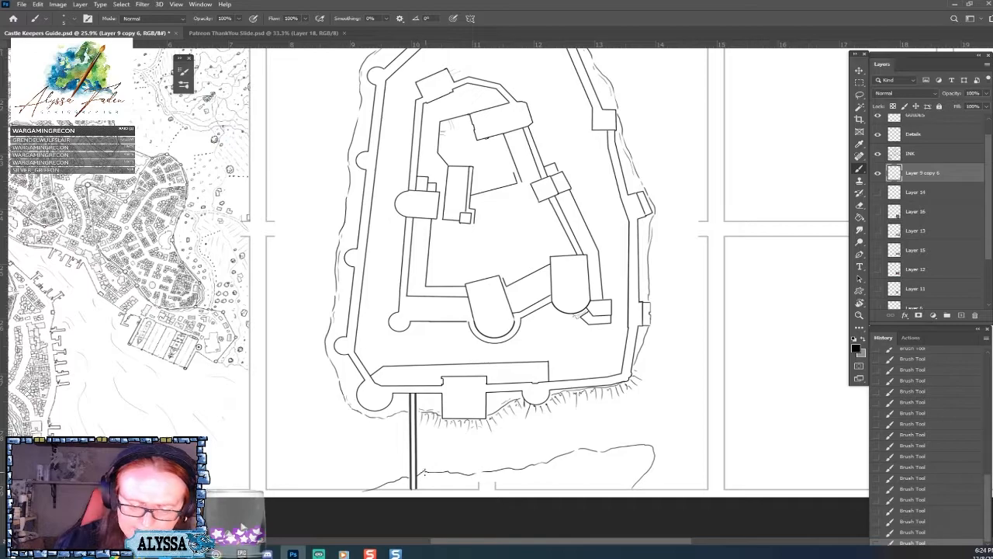
mouse_move(423, 468)
mouse_down()
mouse_move(452, 466)
mouse_move(428, 475)
mouse_move(494, 460)
mouse_up()
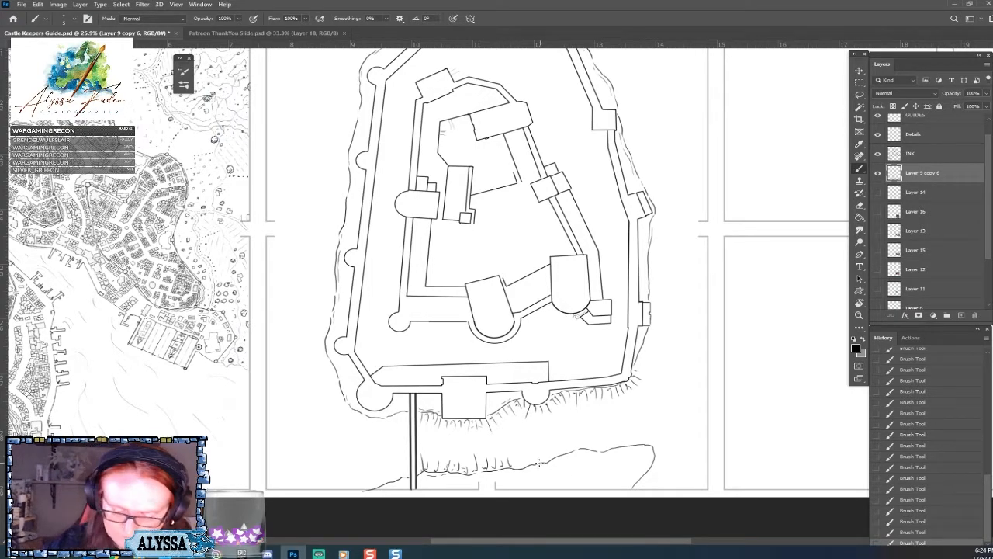
mouse_move(530, 454)
mouse_down()
mouse_move(570, 450)
mouse_move(568, 459)
mouse_move(584, 440)
mouse_move(595, 451)
mouse_move(585, 452)
mouse_move(627, 443)
mouse_move(628, 427)
mouse_move(654, 448)
mouse_up()
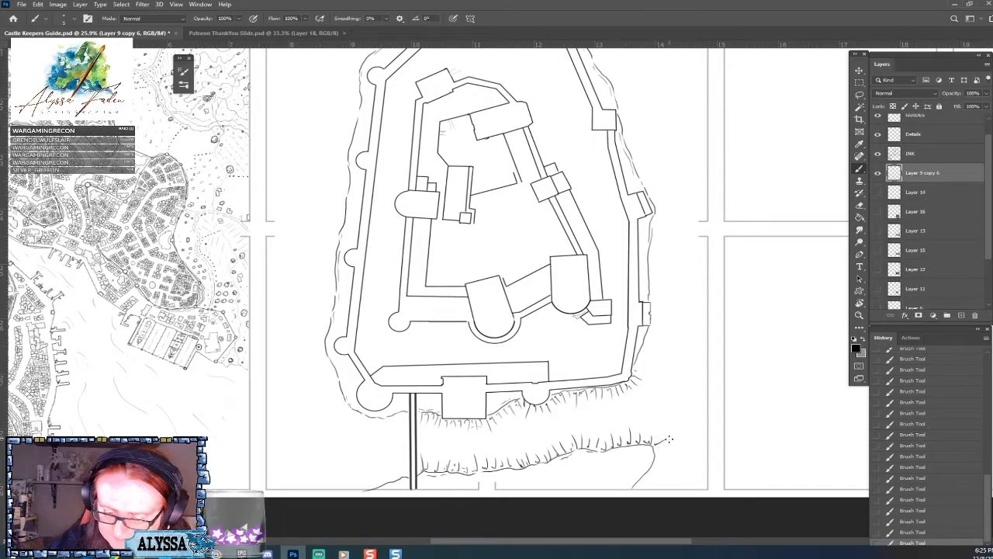
drag(636, 487, 653, 463)
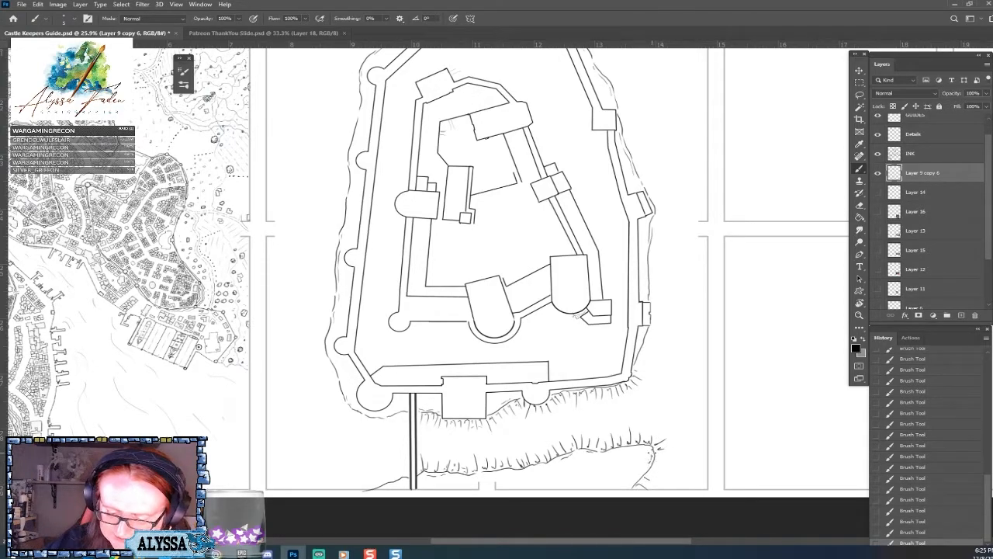
click(650, 457)
click(643, 451)
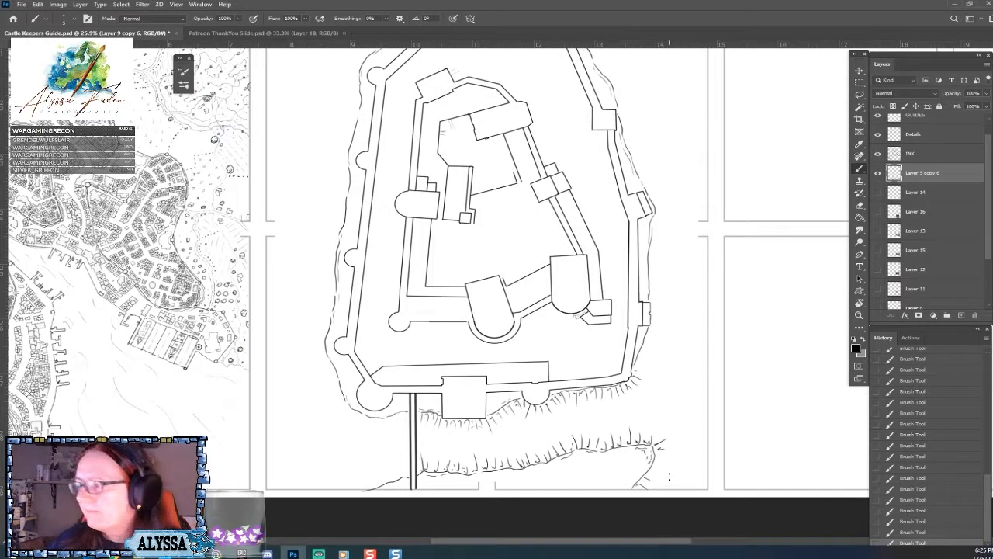
Add fine secondary shading strokes between the hachures on the far bank and on the slope below the castle's lower wall.
mouse_move(654, 463)
mouse_down()
mouse_move(662, 466)
mouse_move(665, 455)
mouse_move(649, 490)
mouse_move(666, 437)
mouse_up()
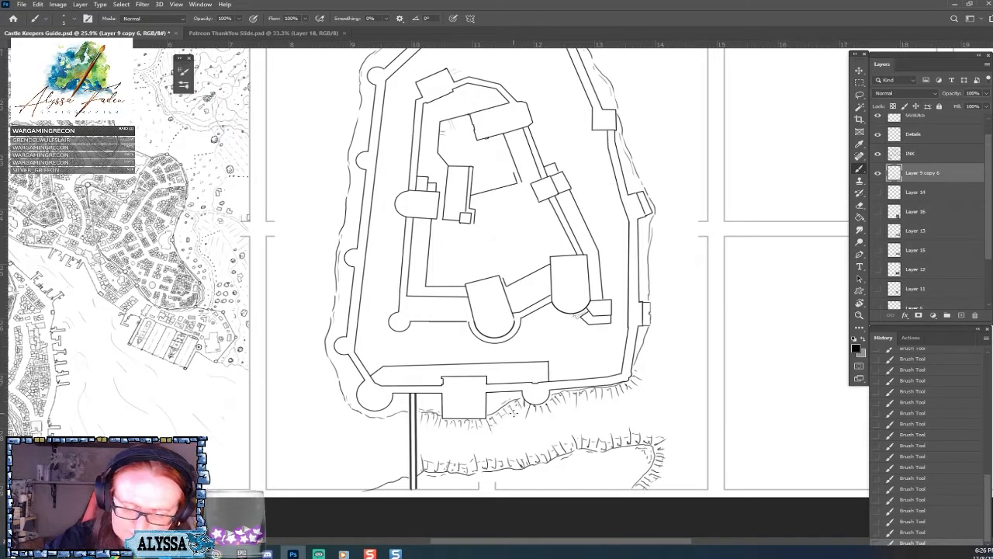
mouse_move(519, 408)
mouse_down()
mouse_move(522, 415)
mouse_move(614, 397)
mouse_up()
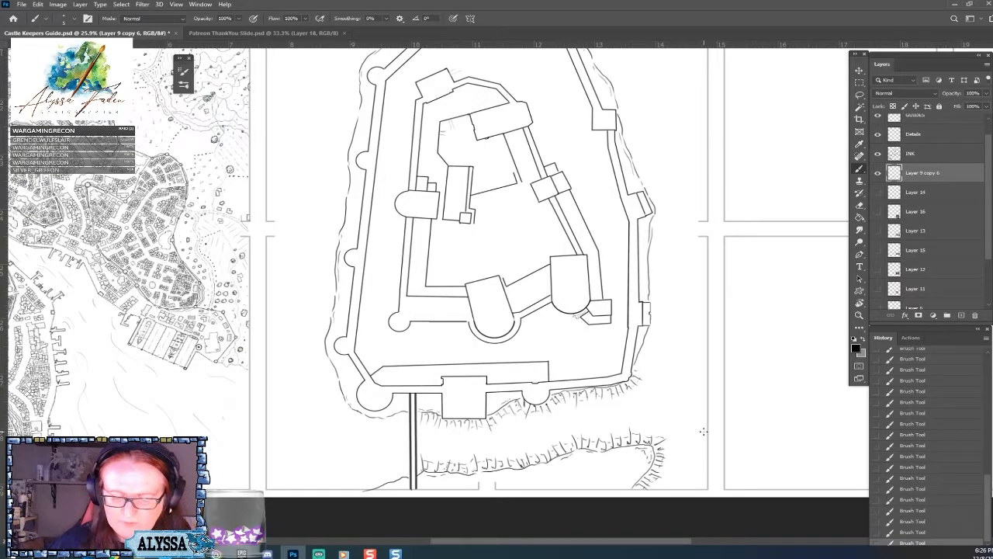
scroll(703, 432, down, 2)
scroll(703, 432, up, 1)
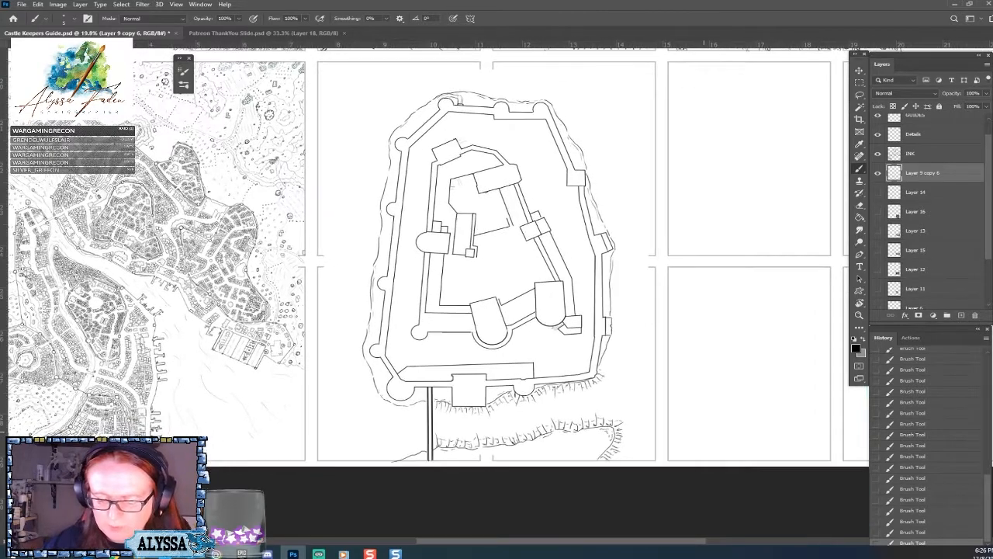
Draw short contour dashes inside the far bank's outline to suggest the raised ground behind its edge.
scroll(550, 433, up, 3)
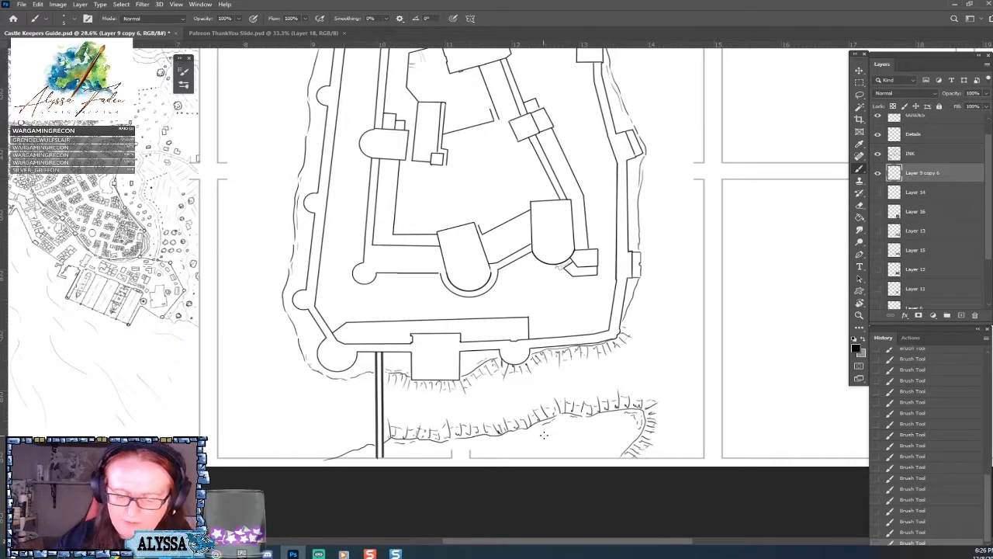
drag(549, 428, 552, 432)
mouse_move(553, 427)
mouse_down()
mouse_move(621, 423)
mouse_move(610, 452)
mouse_move(617, 446)
mouse_move(621, 435)
mouse_move(590, 455)
mouse_up()
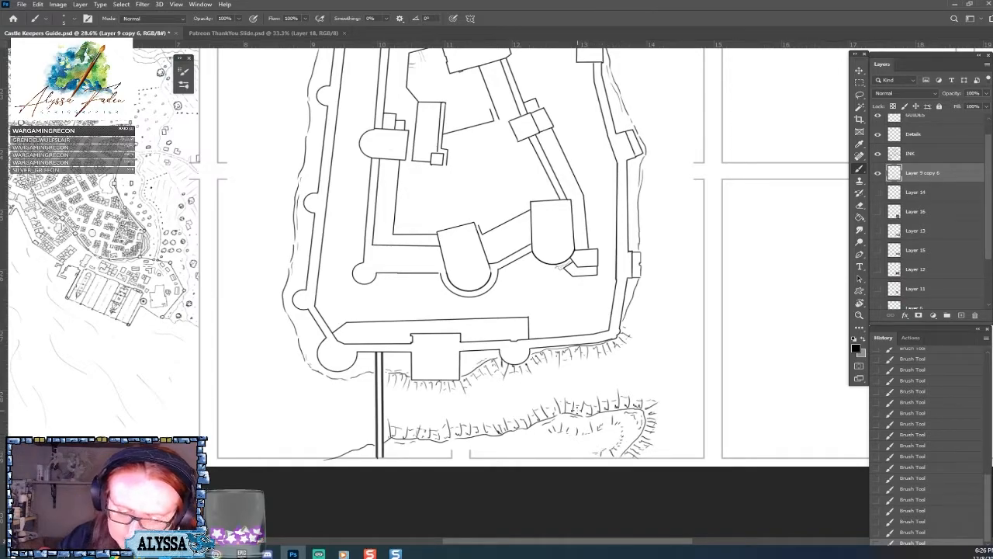
drag(504, 448, 524, 449)
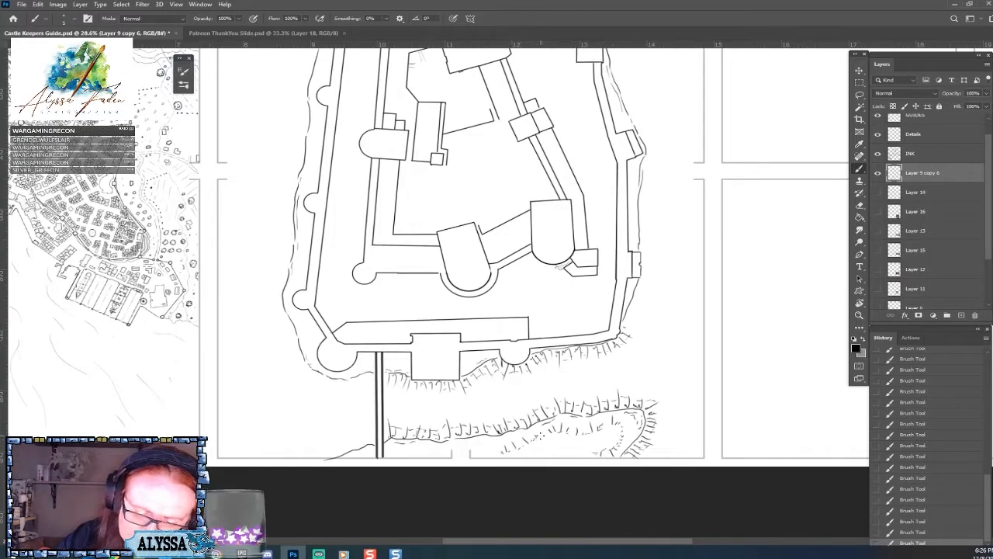
click(555, 444)
click(553, 447)
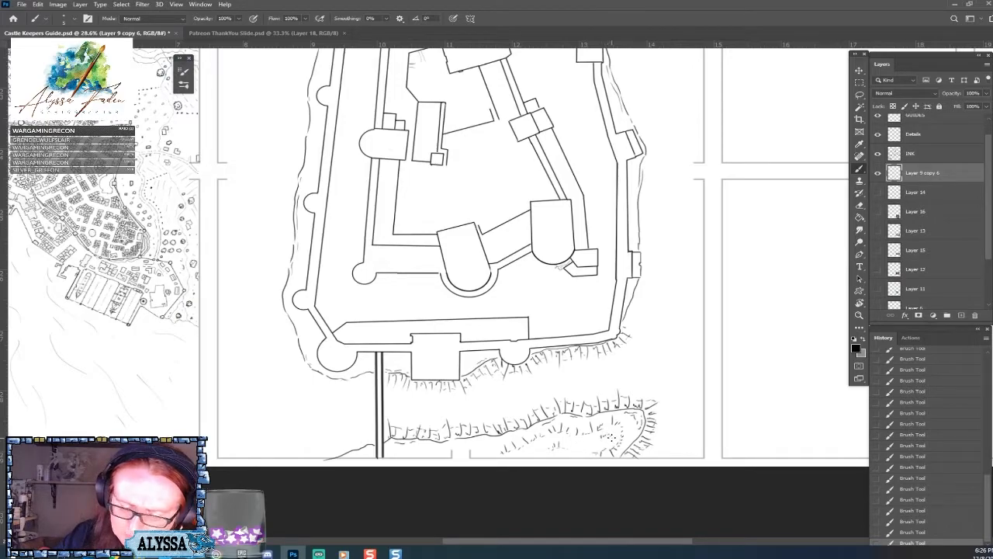
Stipple small ground marks within the contour dashes near the rounded end of the far bank.
drag(608, 446, 610, 439)
click(609, 436)
click(601, 438)
click(596, 440)
click(602, 438)
click(605, 443)
click(603, 444)
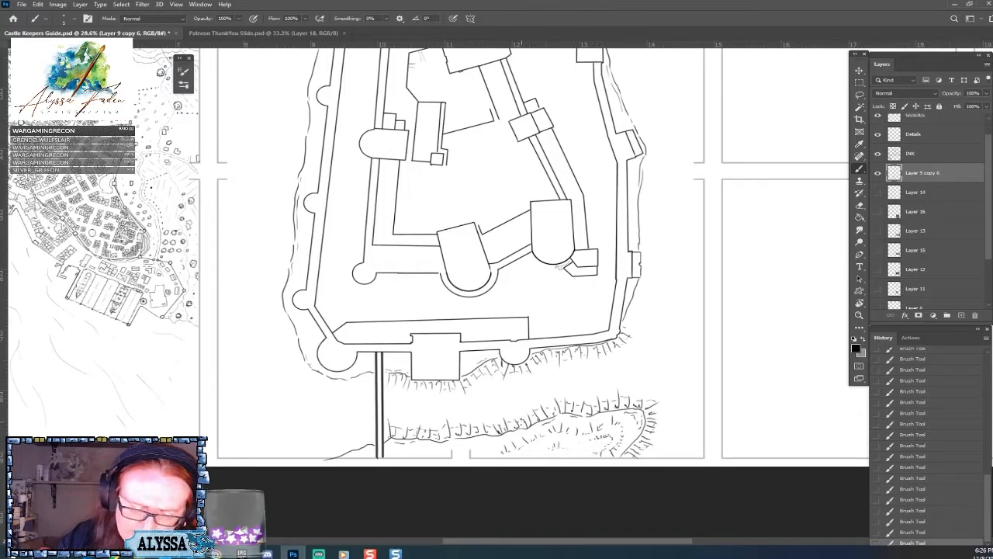
Extend the ground dots and short dashes along the panel's lower edge between the bridge and the far bank's contour marks.
click(429, 454)
click(422, 453)
click(417, 453)
click(414, 456)
click(423, 455)
click(435, 455)
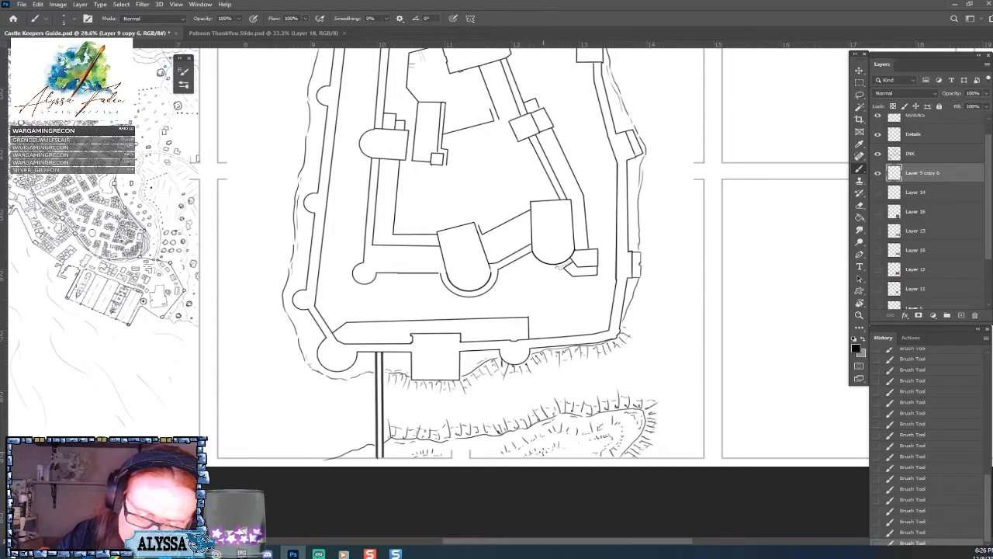
scroll(618, 442, down, 3)
scroll(617, 443, up, 3)
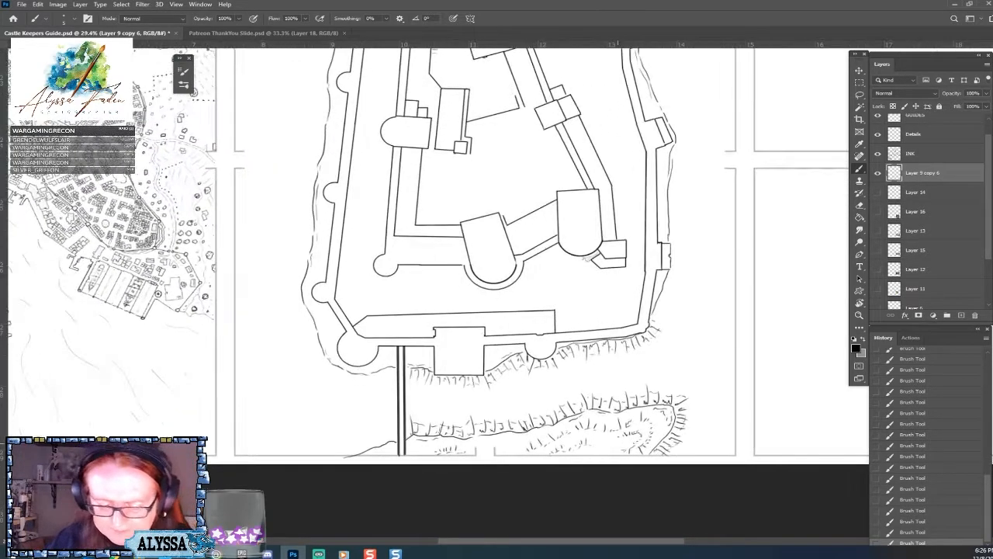
drag(525, 445, 505, 452)
drag(506, 447, 476, 453)
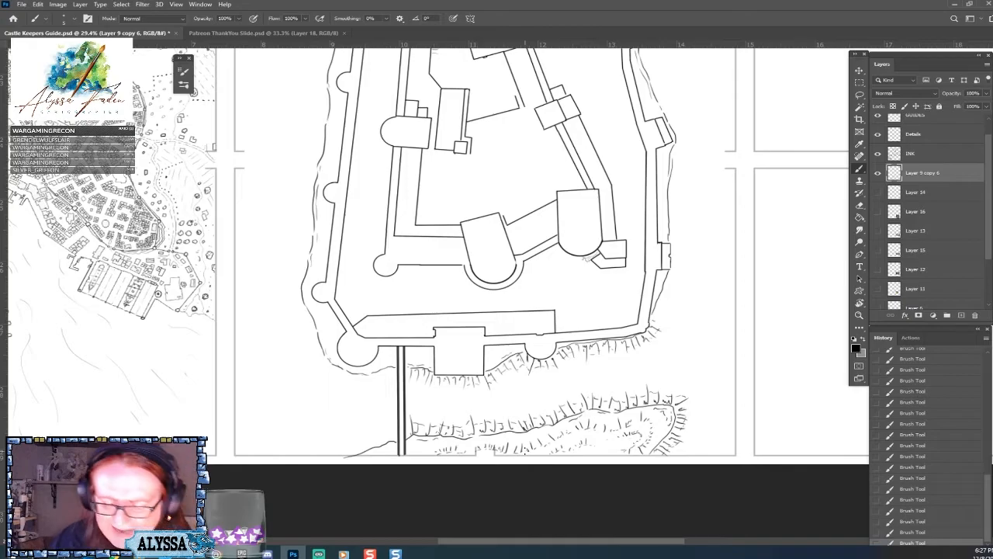
Stipple the narrow ground between the lower outer wall and the slope edge, around the corner tower, bridge and square gatehouse.
scroll(525, 451, down, 3)
scroll(524, 450, up, 2)
scroll(525, 451, down, 2)
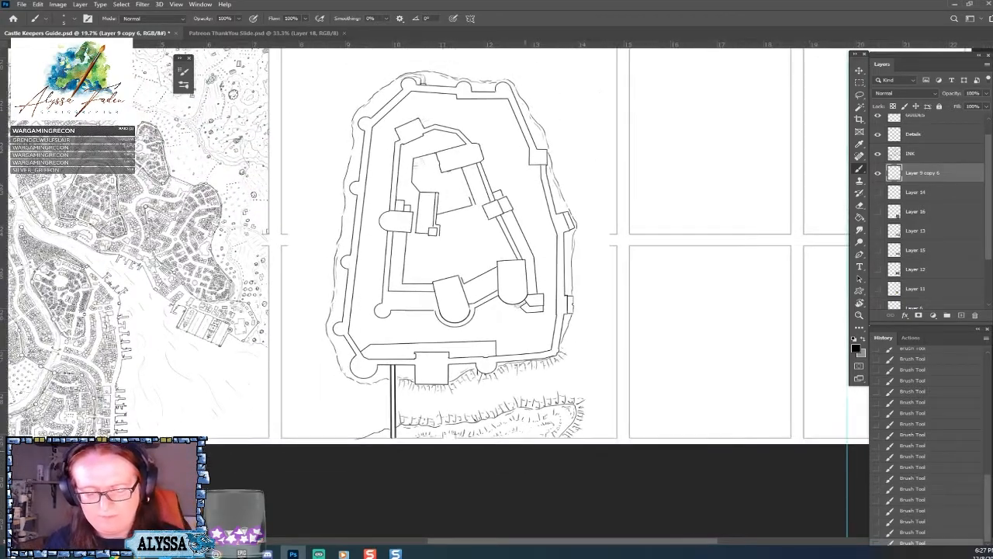
scroll(434, 430, up, 3)
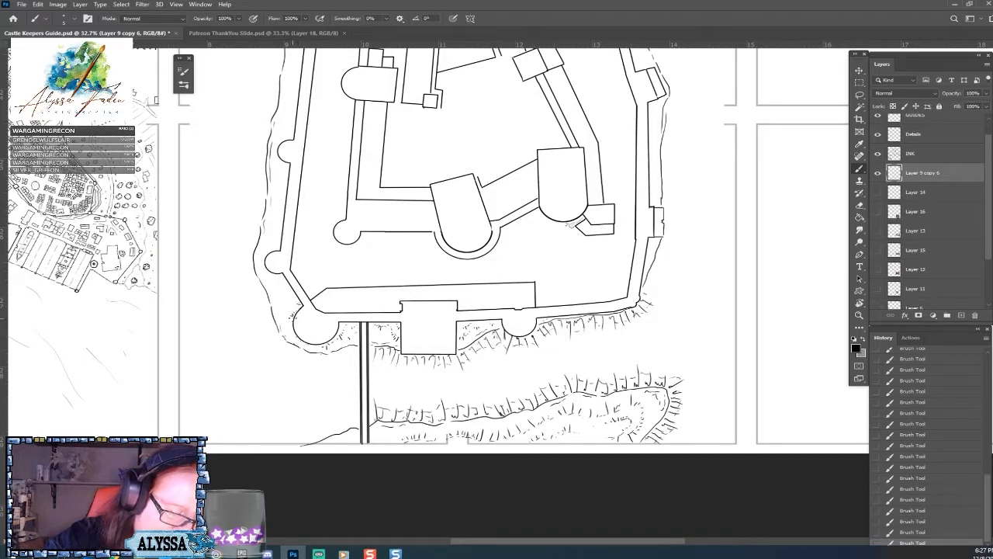
scroll(293, 318, down, 3)
scroll(307, 314, up, 4)
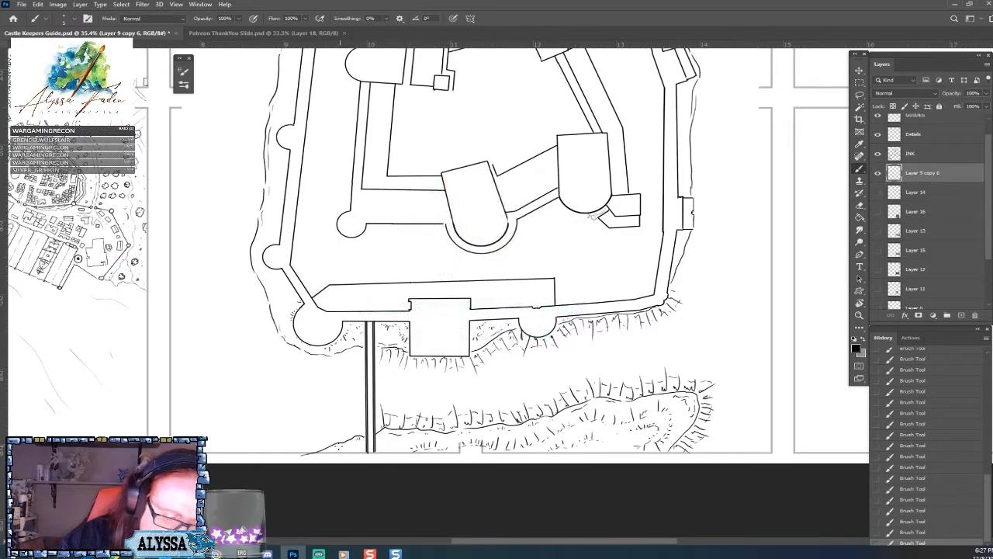
scroll(417, 452, down, 1)
drag(417, 452, 374, 479)
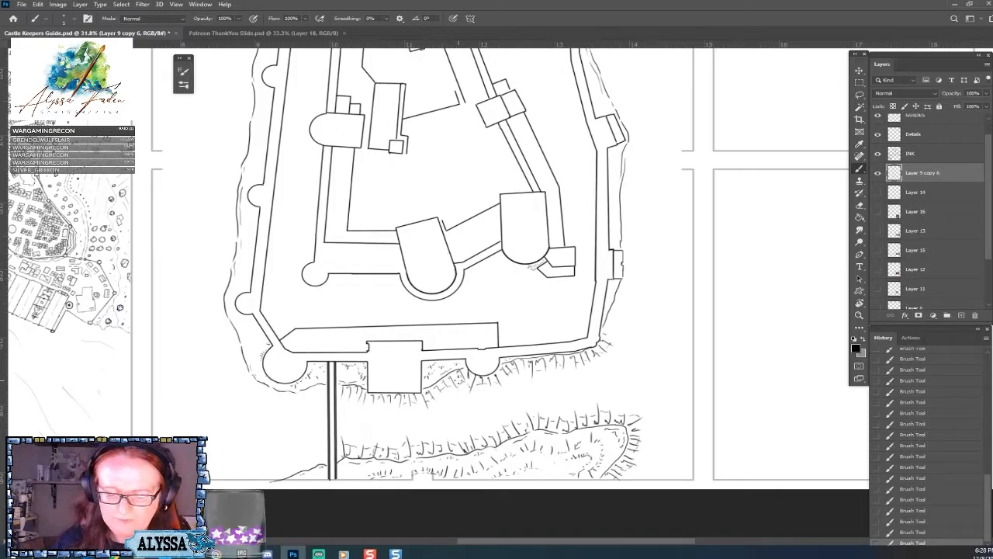
Hatch short slope lines outward along the right outer wall's ground outline, from the projecting square tower down to the lower corner.
scroll(459, 380, up, 2)
scroll(458, 380, right, 2)
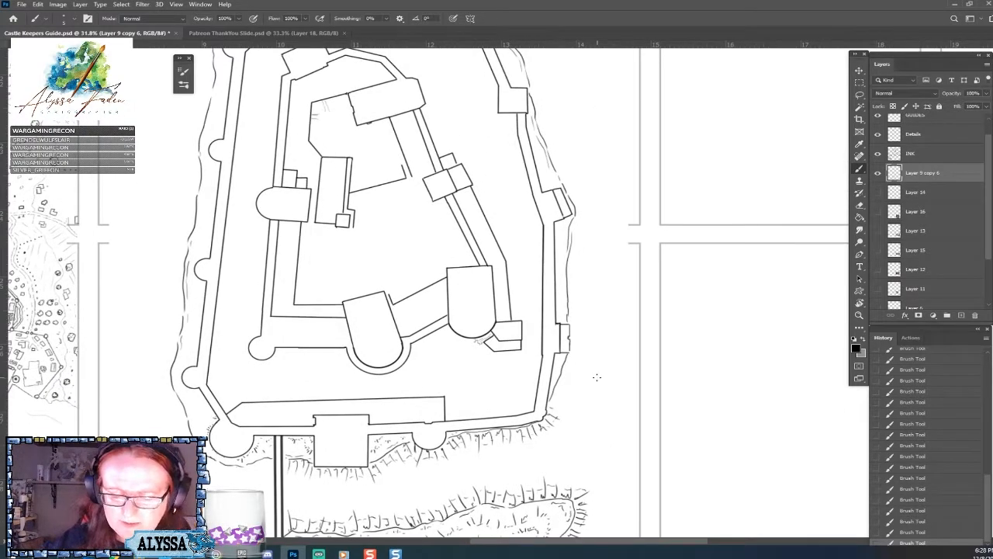
scroll(596, 377, down, 3)
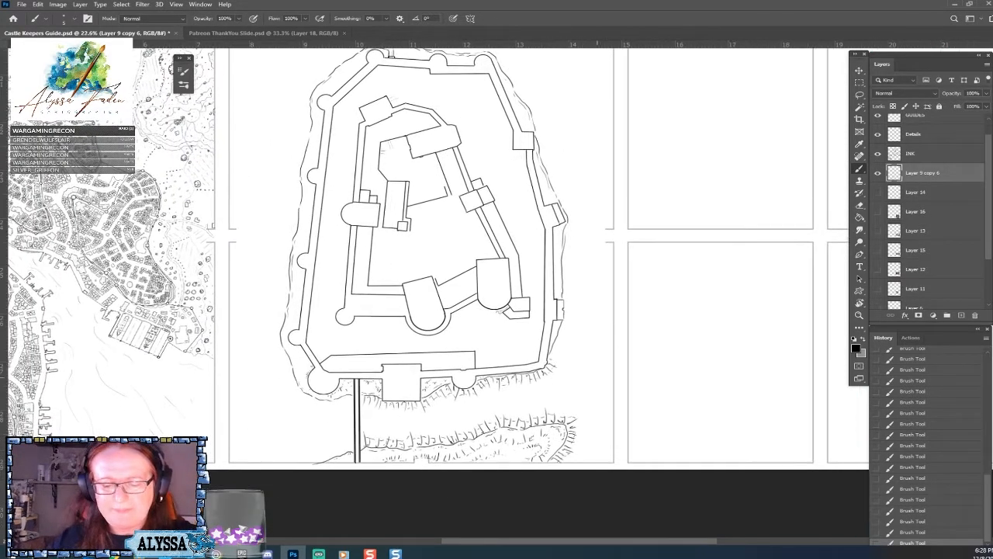
scroll(597, 377, up, 1)
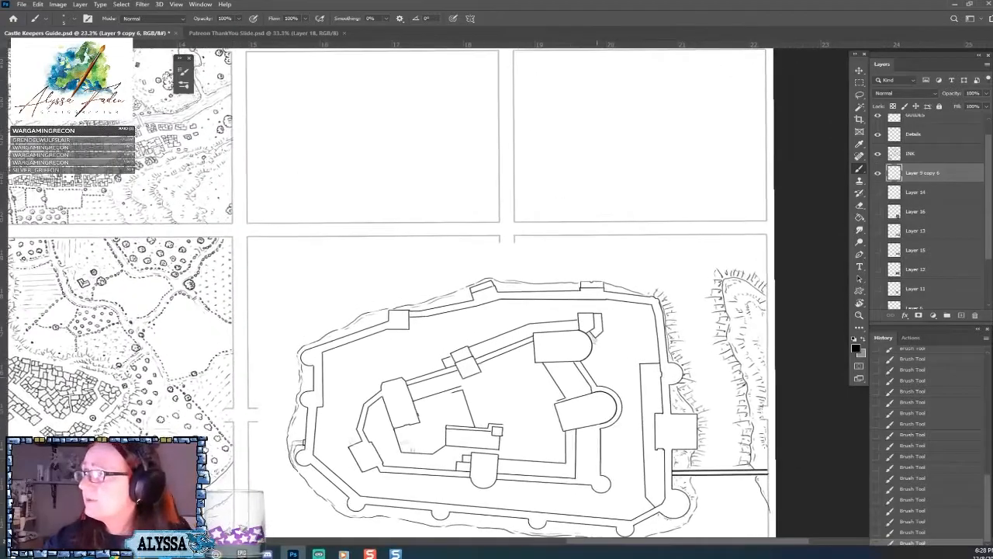
scroll(605, 357, up, 2)
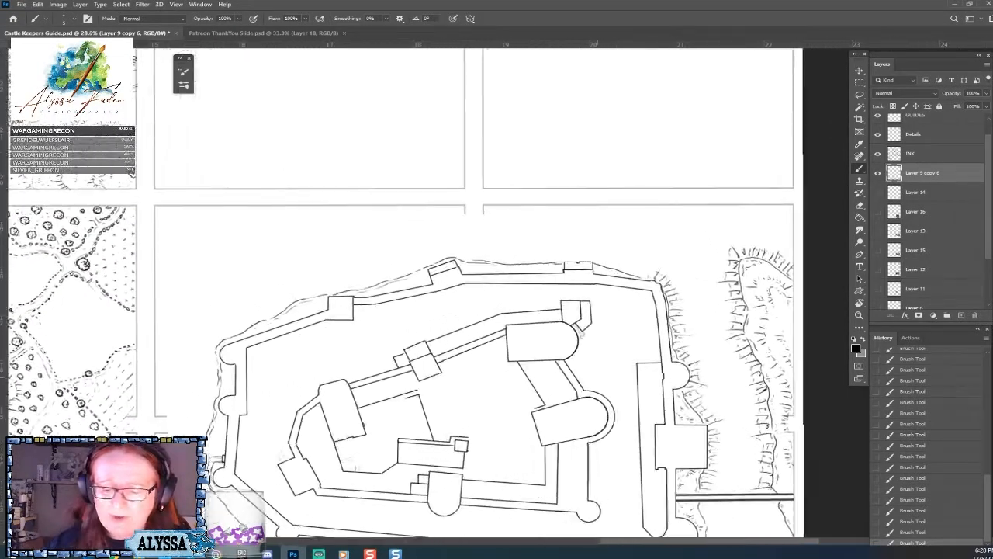
scroll(606, 349, down, 1)
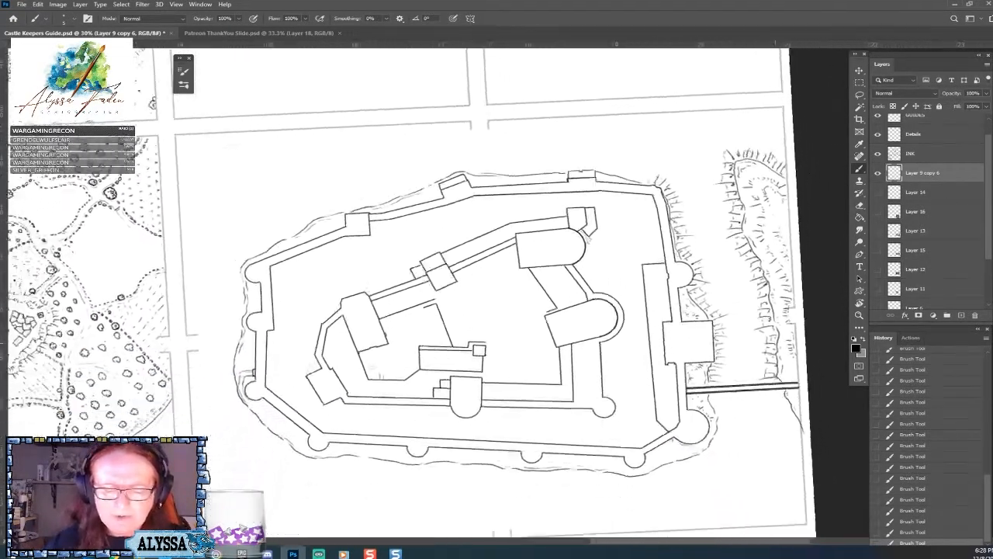
scroll(597, 377, up, 2)
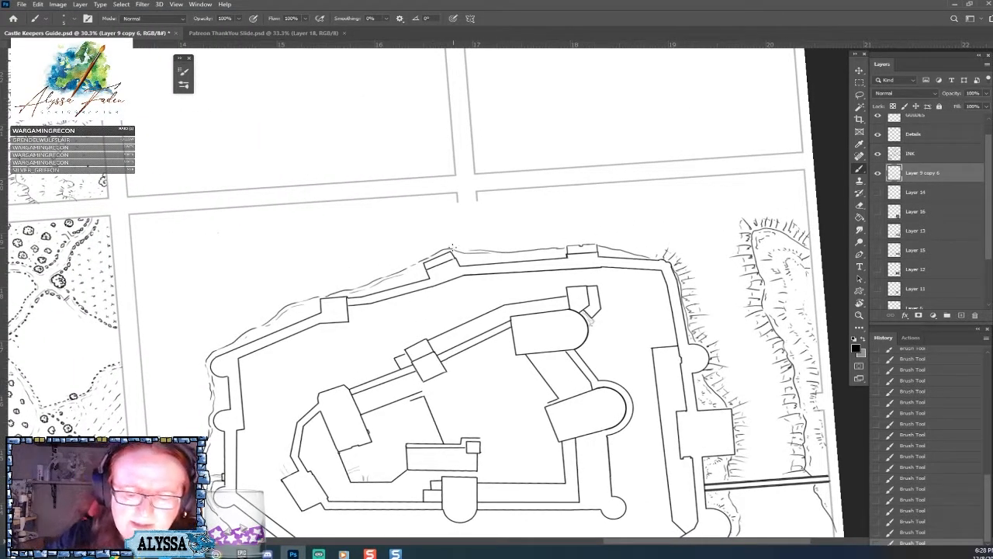
drag(451, 250, 450, 231)
drag(447, 250, 444, 242)
mouse_move(445, 252)
mouse_down()
mouse_move(445, 236)
mouse_move(468, 232)
mouse_up()
mouse_move(476, 253)
mouse_down()
mouse_move(475, 236)
mouse_move(505, 236)
mouse_up()
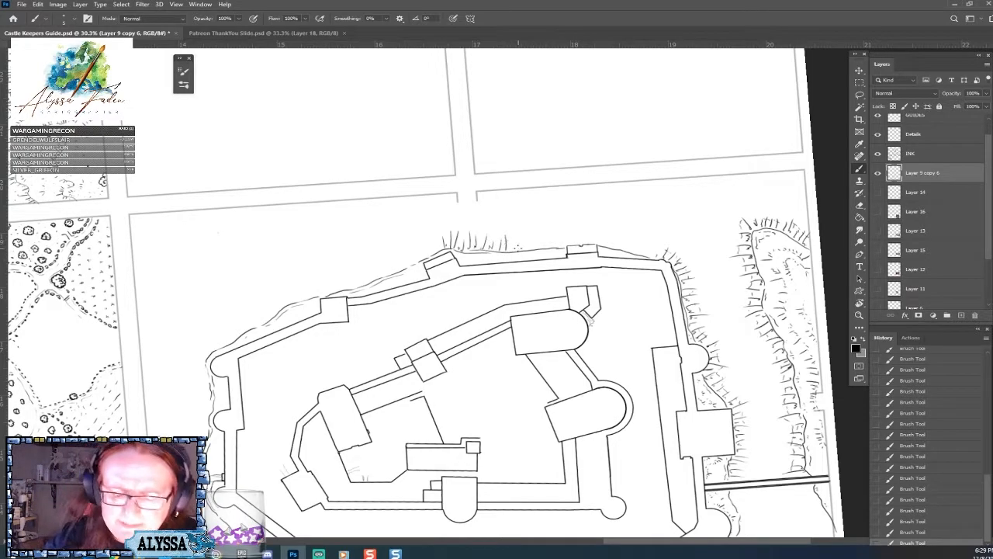
mouse_move(513, 251)
mouse_down()
mouse_move(512, 236)
mouse_move(551, 232)
mouse_up()
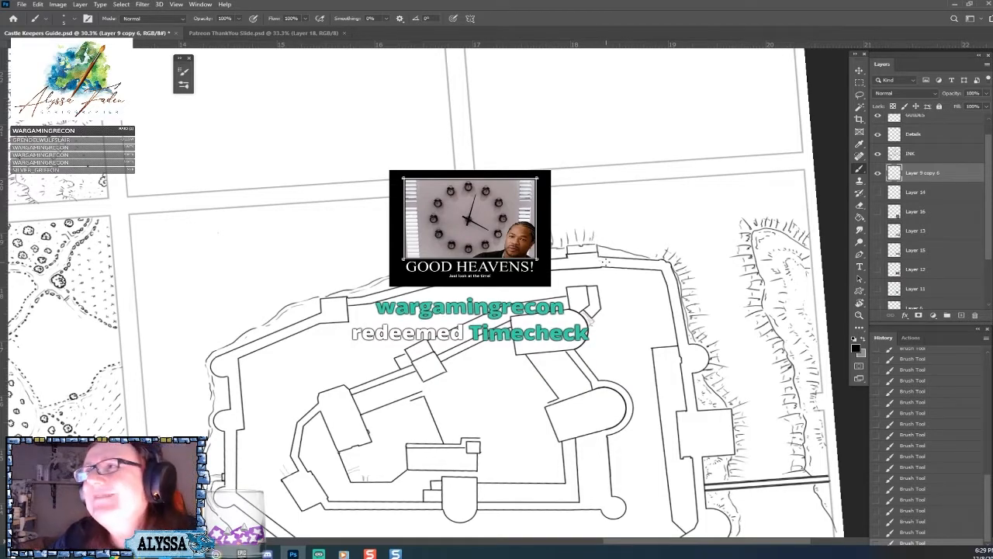
mouse_move(598, 243)
mouse_down()
mouse_move(627, 234)
mouse_move(659, 249)
mouse_up()
Continue the slope hatching along the upper right wall's outline and over the castle's top wall to the corner tower.
mouse_move(377, 276)
mouse_down()
mouse_move(369, 252)
mouse_move(373, 277)
mouse_move(394, 261)
mouse_up()
drag(402, 272, 421, 246)
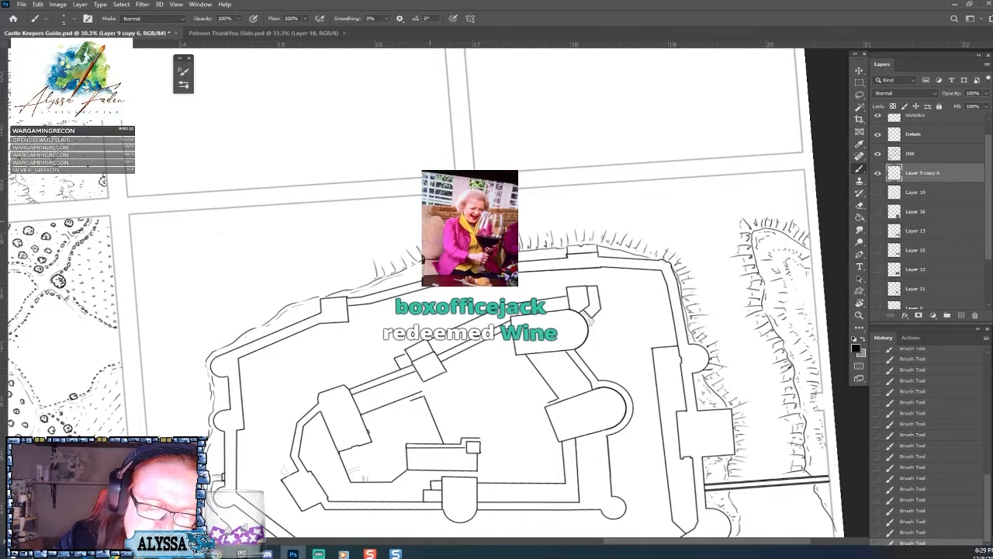
mouse_move(213, 352)
mouse_down()
mouse_move(376, 331)
mouse_move(366, 316)
mouse_move(360, 323)
mouse_move(415, 395)
mouse_move(374, 454)
mouse_up()
scroll(371, 328, down, 5)
scroll(447, 310, up, 2)
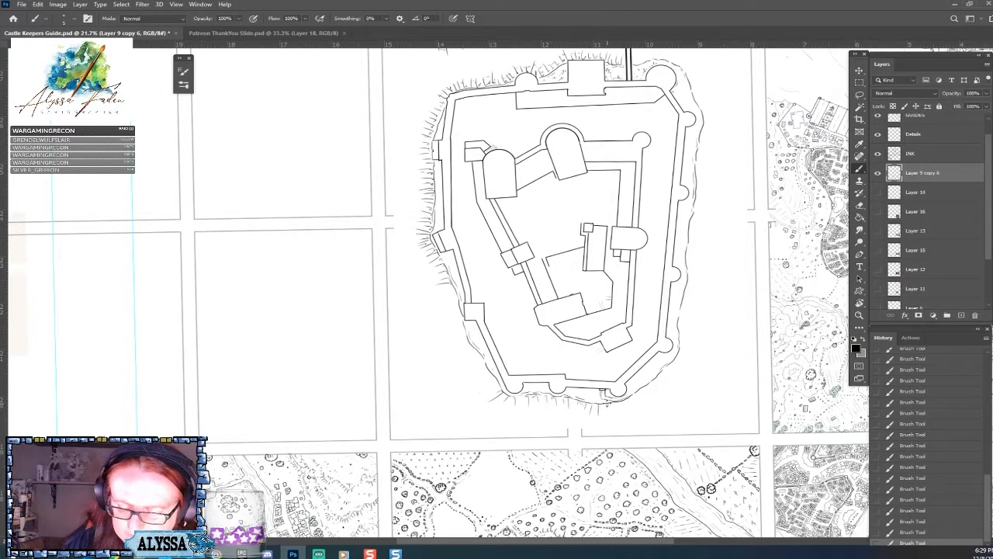
drag(495, 378, 475, 382)
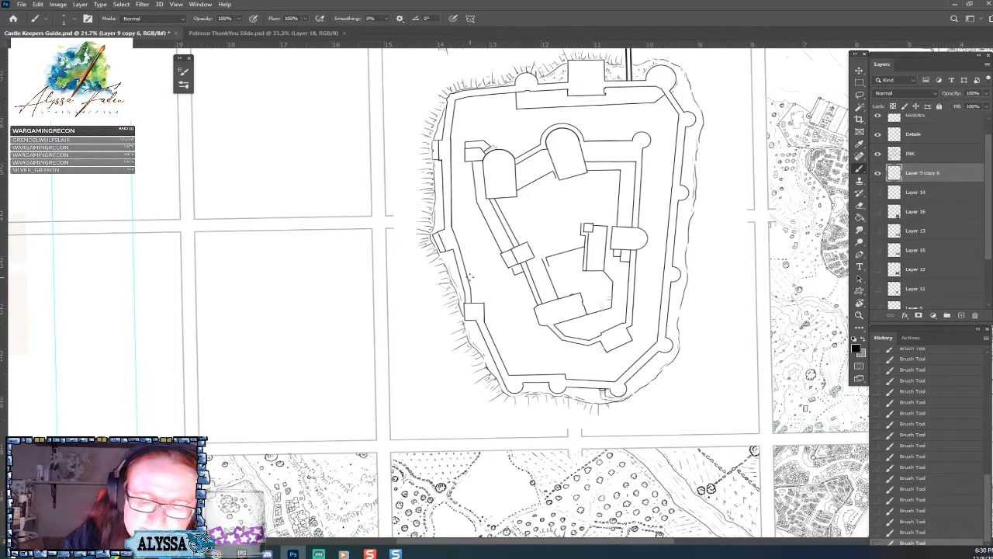
Review the full page of illustration panels and compare the castle plan with the finished maps around it.
scroll(471, 277, down, 5)
scroll(470, 277, up, 2)
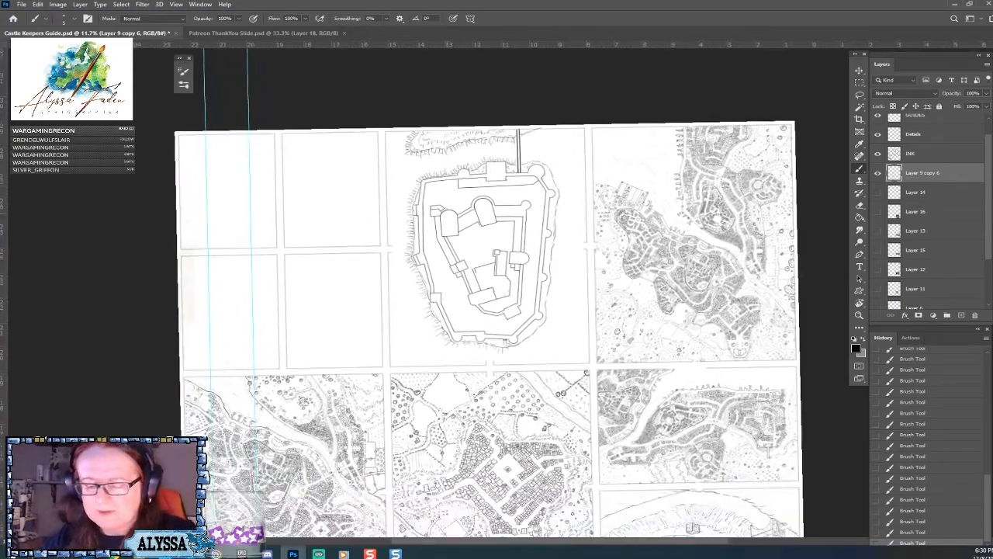
drag(470, 277, 483, 420)
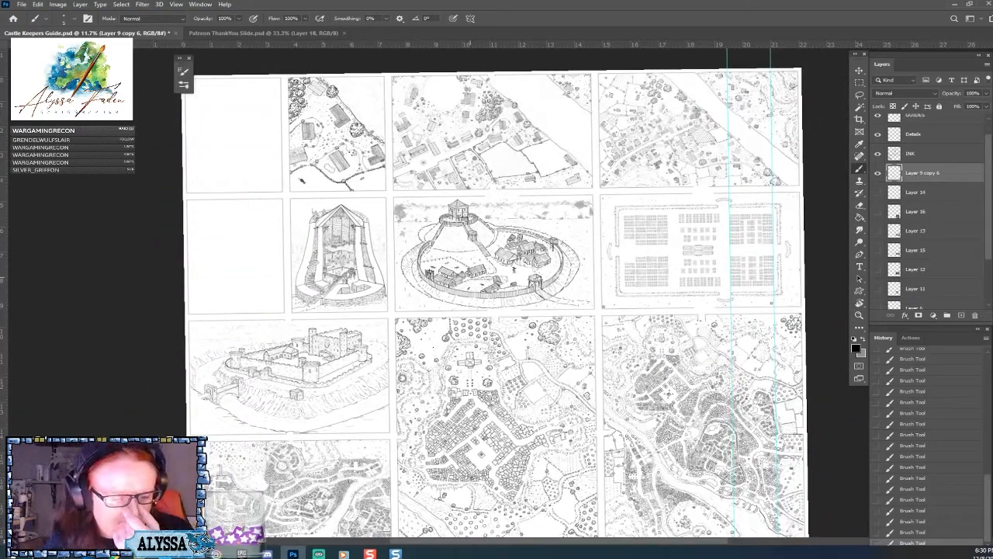
drag(470, 277, 433, 176)
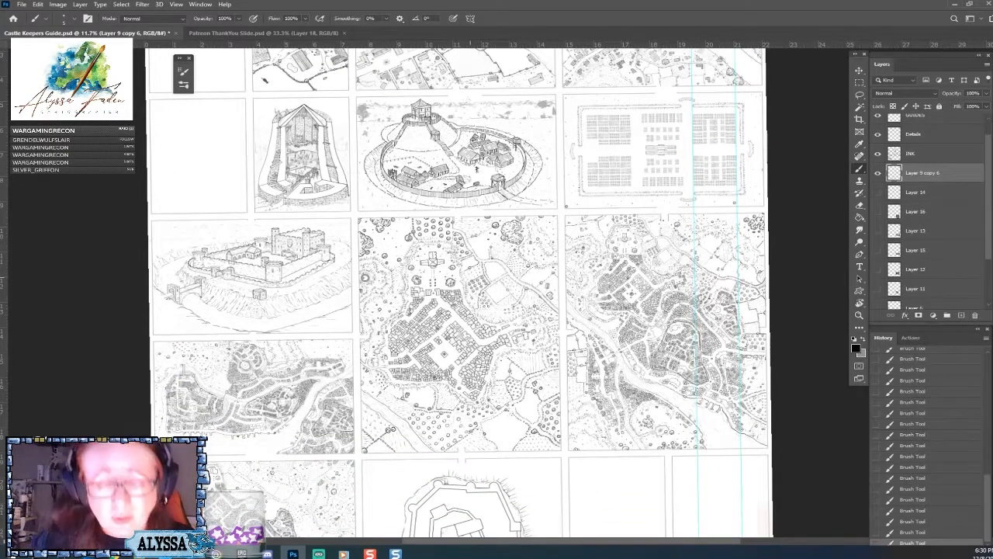
drag(470, 277, 505, 65)
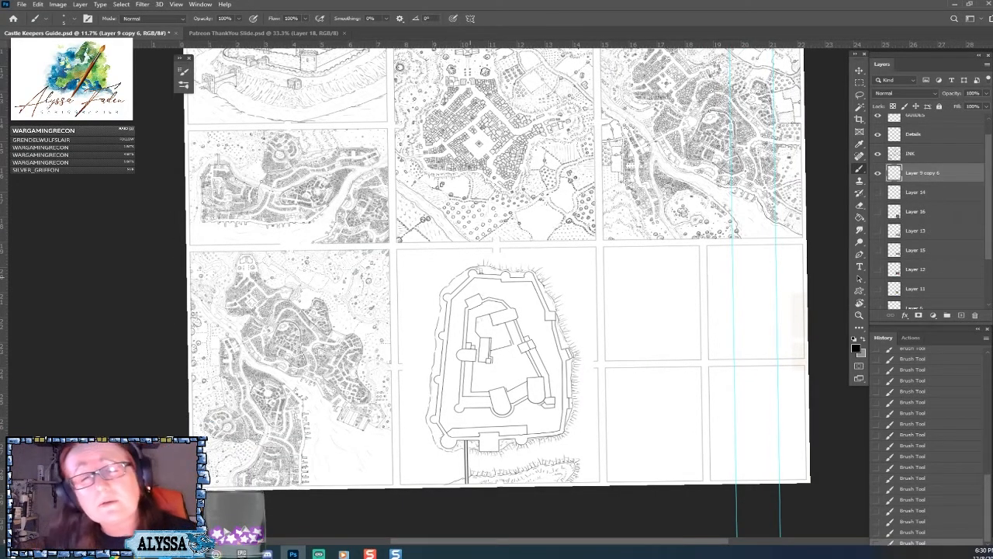
scroll(522, 480, up, 2)
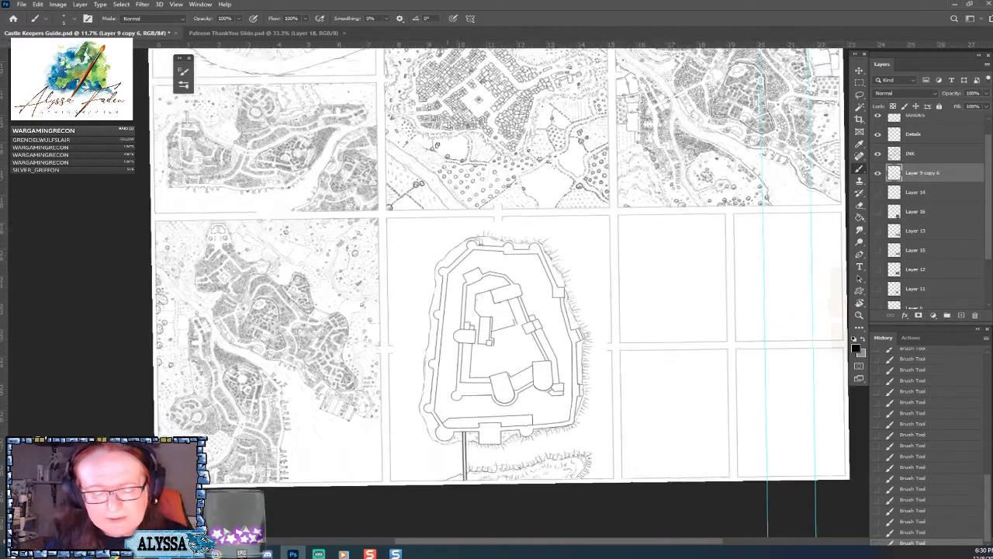
scroll(465, 362, up, 1)
drag(489, 310, 470, 359)
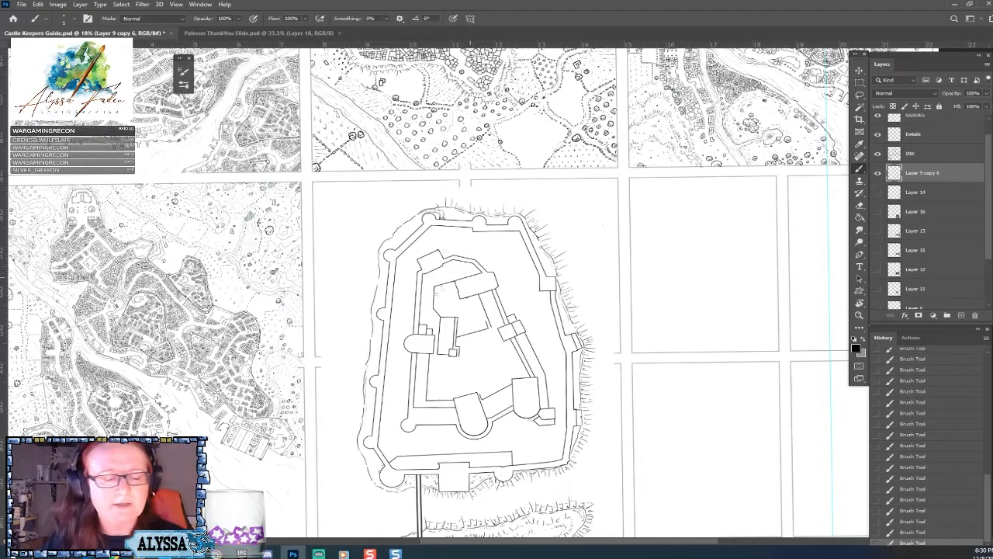
Examine the linework of the walled city map panel and the castle plan's upper wall up close.
scroll(481, 466, down, 2)
scroll(274, 497, up, 3)
scroll(194, 433, up, 3)
scroll(353, 342, up, 4)
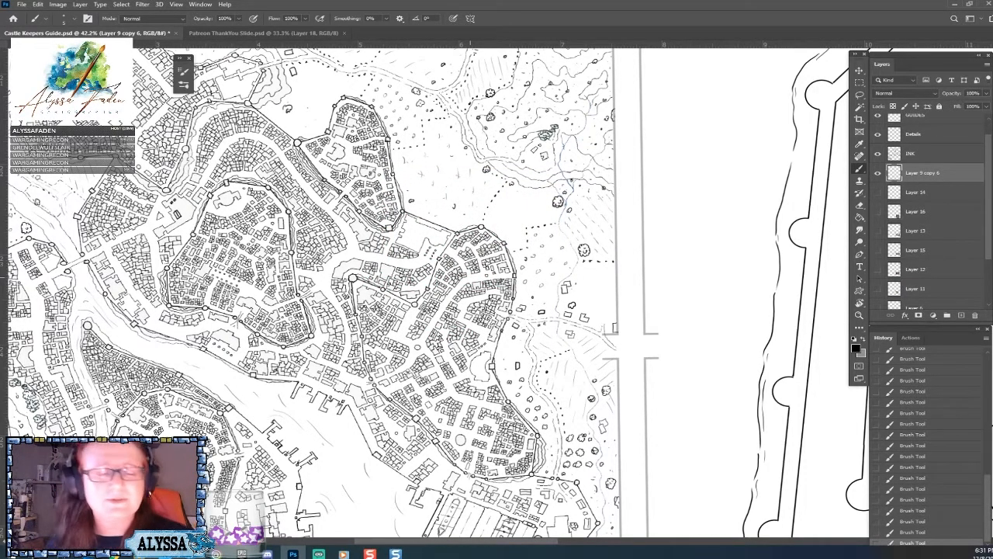
drag(470, 277, 36, 260)
drag(492, 234, 441, 368)
drag(487, 168, 469, 277)
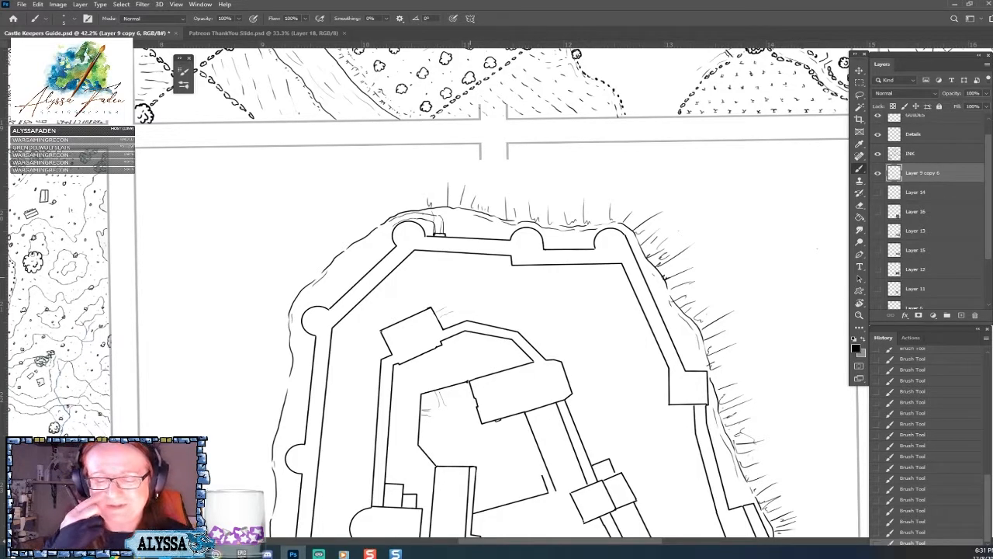
Examine the slope and ditch shading in the cutaway tower, motte-and-bailey and stone castle panels.
scroll(470, 277, down, 6)
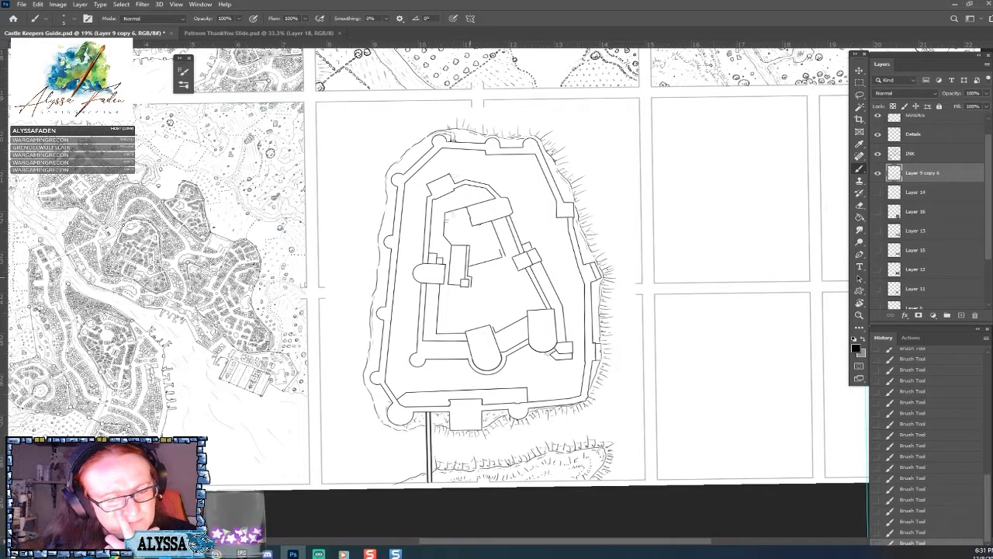
scroll(470, 277, down, 3)
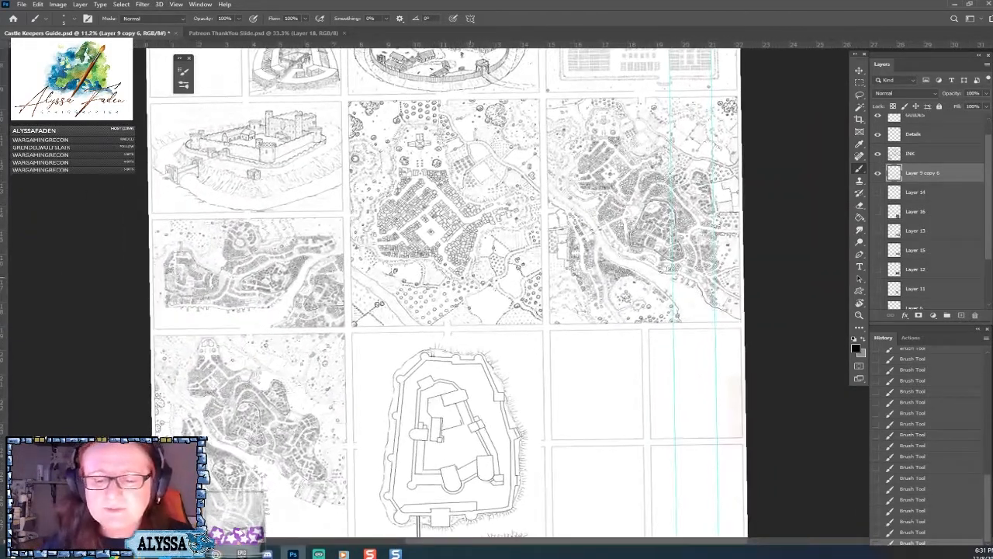
scroll(446, 294, up, 5)
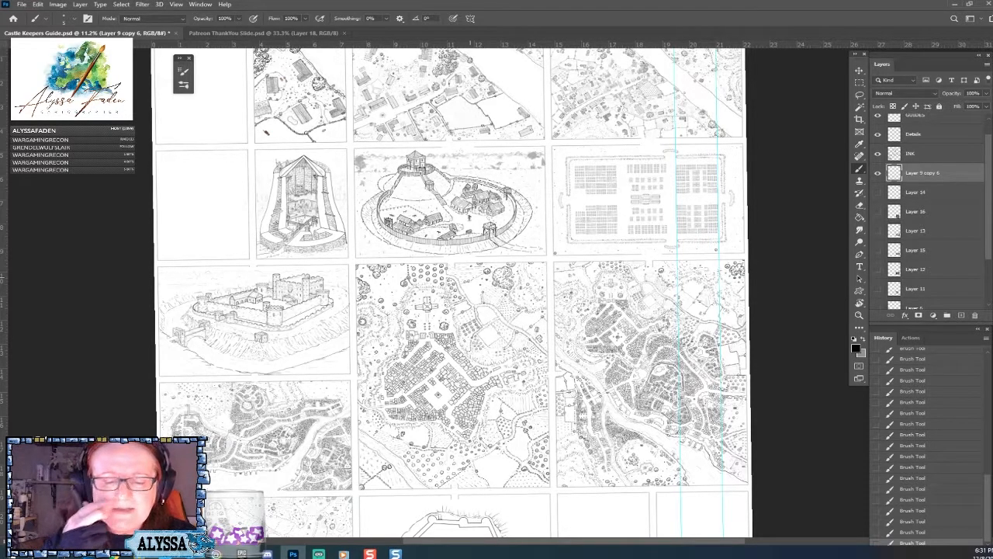
scroll(399, 159, up, 5)
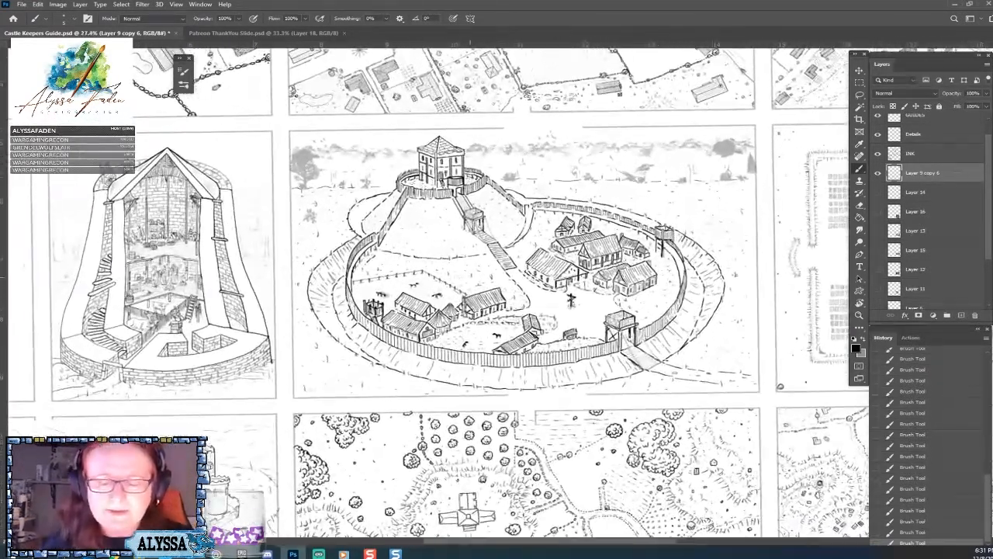
drag(470, 277, 639, 193)
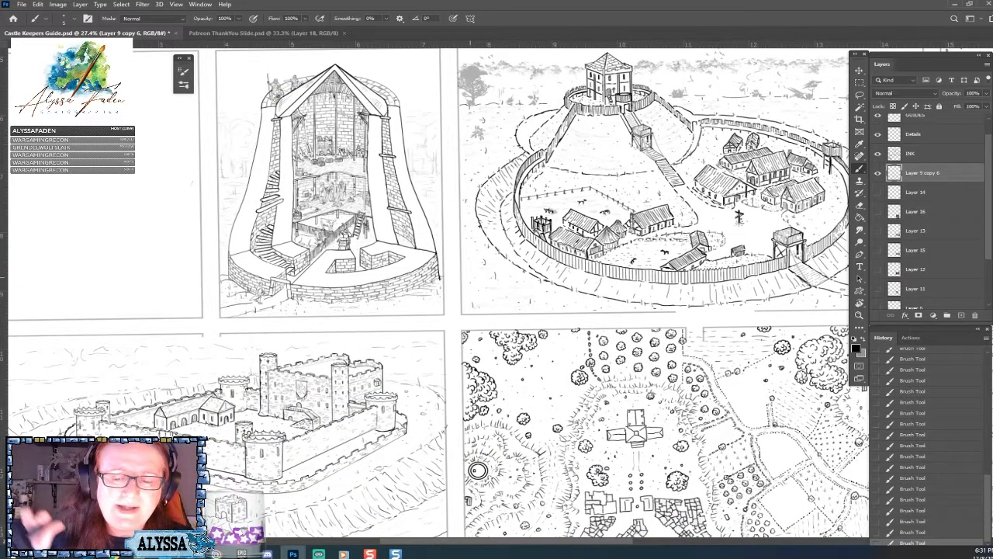
drag(470, 277, 499, 219)
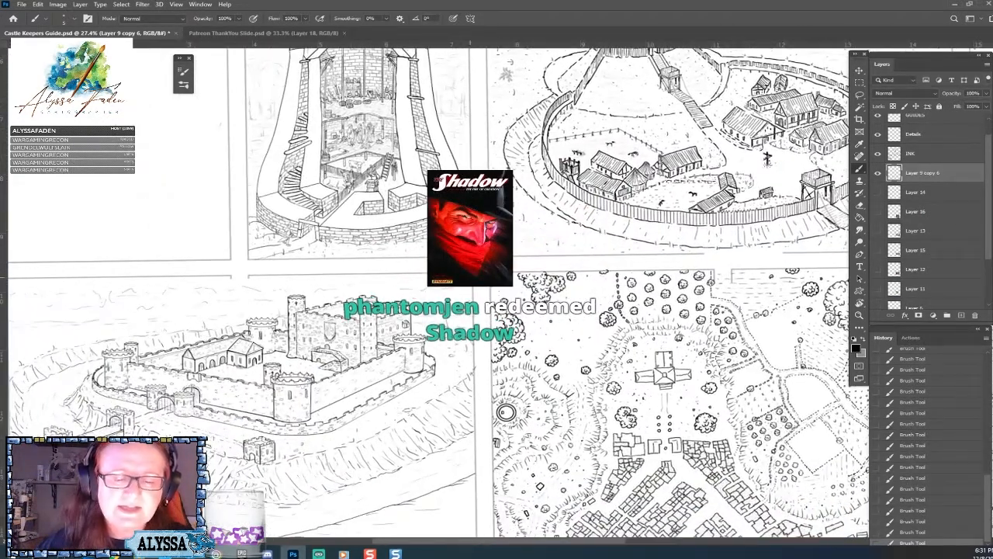
drag(505, 412, 321, 529)
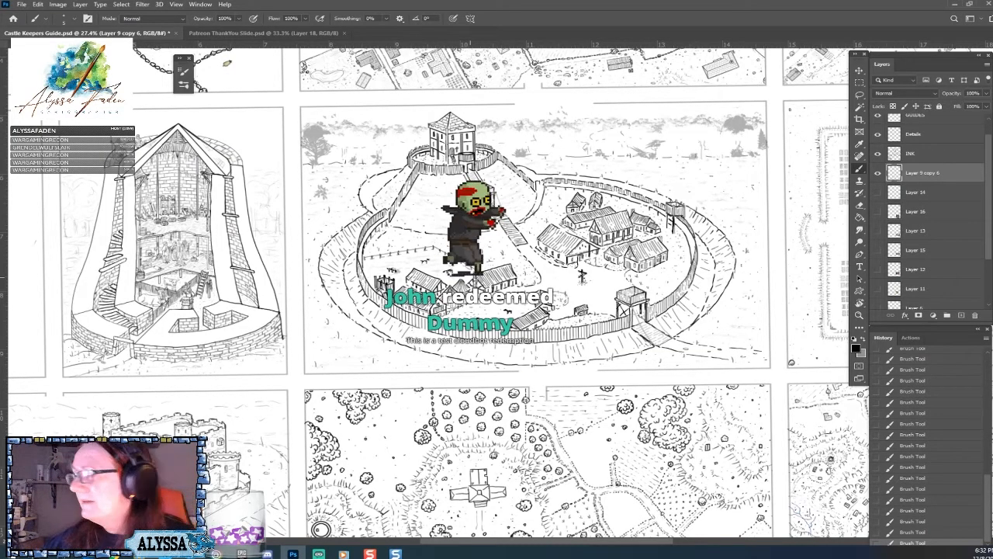
Hatch slope lines around the castle plan's lower-left round tower and along the bank edge beside the bridge, erasing stray ink.
scroll(470, 277, down, 5)
scroll(439, 290, down, 3)
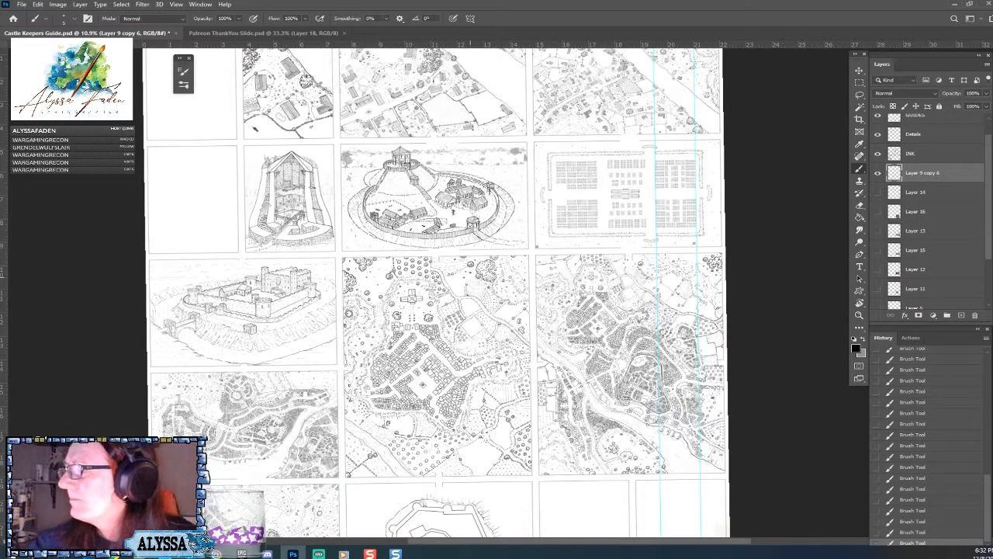
scroll(470, 277, down, 4)
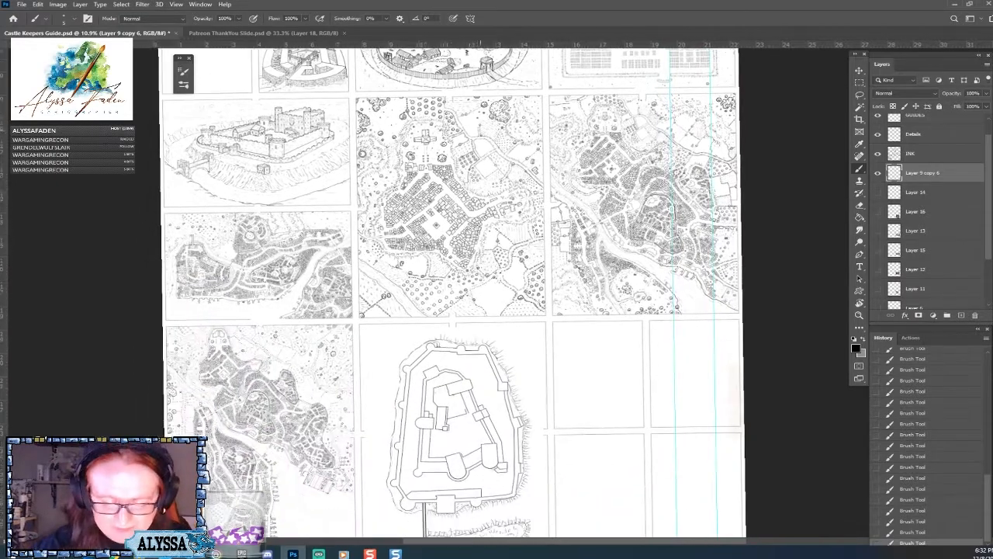
scroll(471, 277, up, 5)
scroll(470, 277, down, 1)
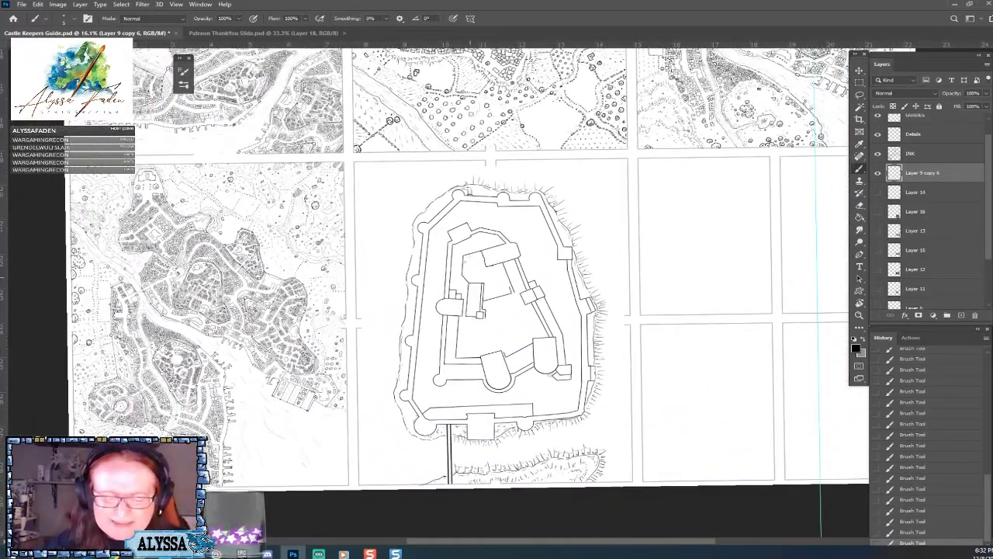
scroll(392, 392, up, 1)
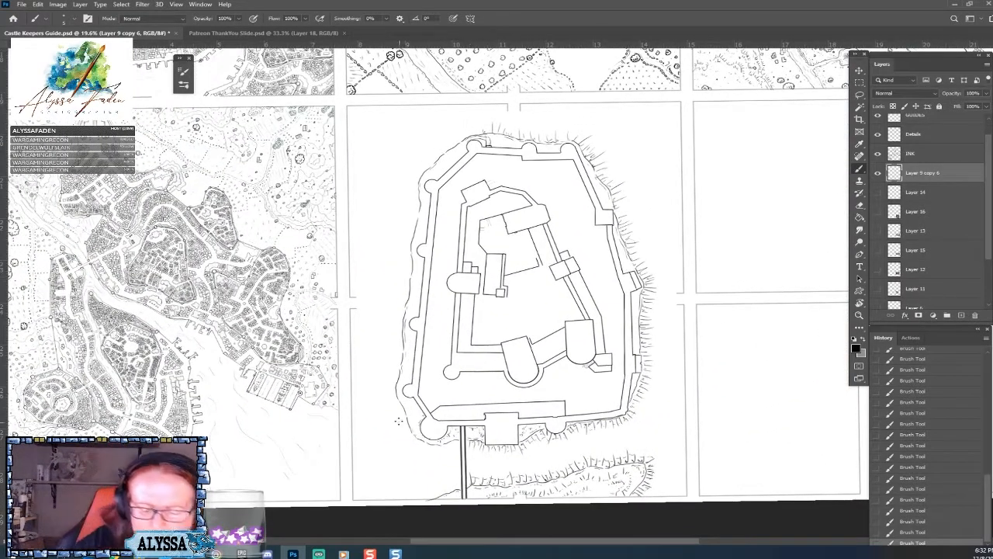
mouse_move(405, 419)
mouse_down()
mouse_move(392, 424)
mouse_move(411, 453)
mouse_up()
mouse_move(423, 442)
mouse_down()
mouse_move(413, 455)
mouse_move(421, 460)
mouse_move(469, 455)
mouse_move(430, 497)
mouse_up()
mouse_move(440, 495)
mouse_down()
mouse_move(433, 502)
mouse_move(453, 492)
mouse_move(453, 481)
mouse_up()
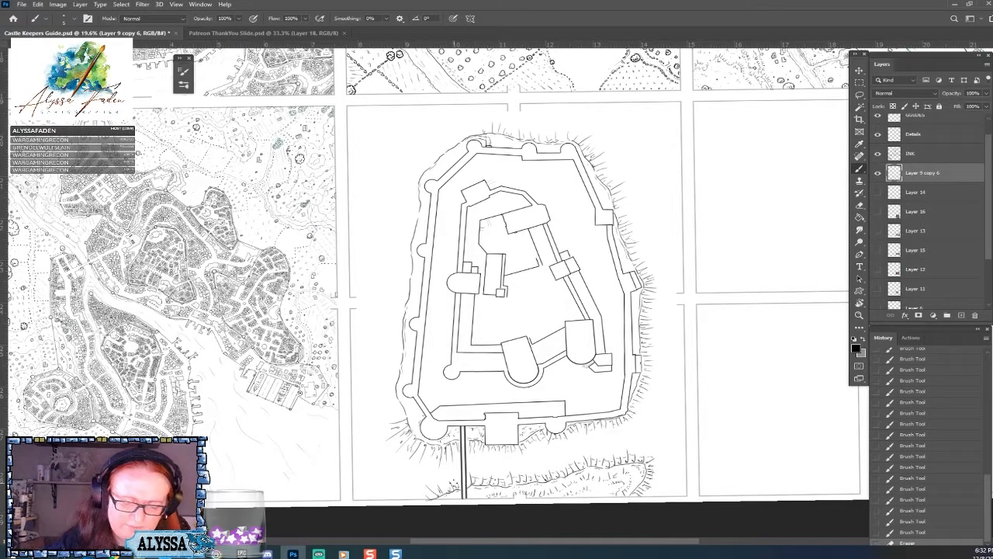
Hatch outward slope lines along the left outer wall's outline, from the upper corner tower down to the lower-left round tower.
scroll(611, 425, down, 2)
drag(494, 466, 689, 386)
scroll(512, 310, up, 1)
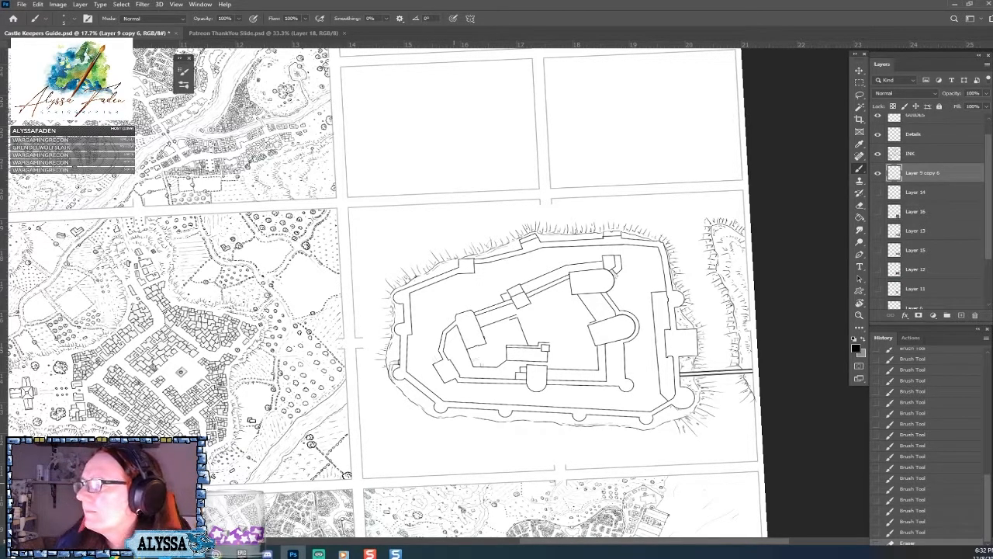
mouse_move(444, 422)
mouse_down()
mouse_move(431, 444)
mouse_move(430, 418)
mouse_up()
mouse_move(430, 421)
mouse_down()
mouse_move(431, 410)
mouse_move(413, 406)
mouse_up()
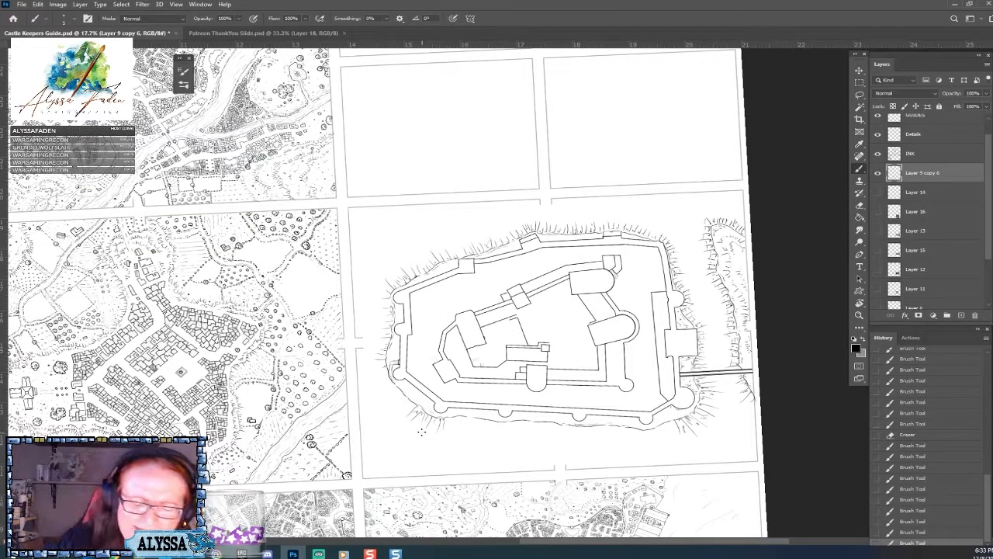
mouse_move(391, 377)
mouse_down()
mouse_move(382, 365)
mouse_move(405, 409)
mouse_up()
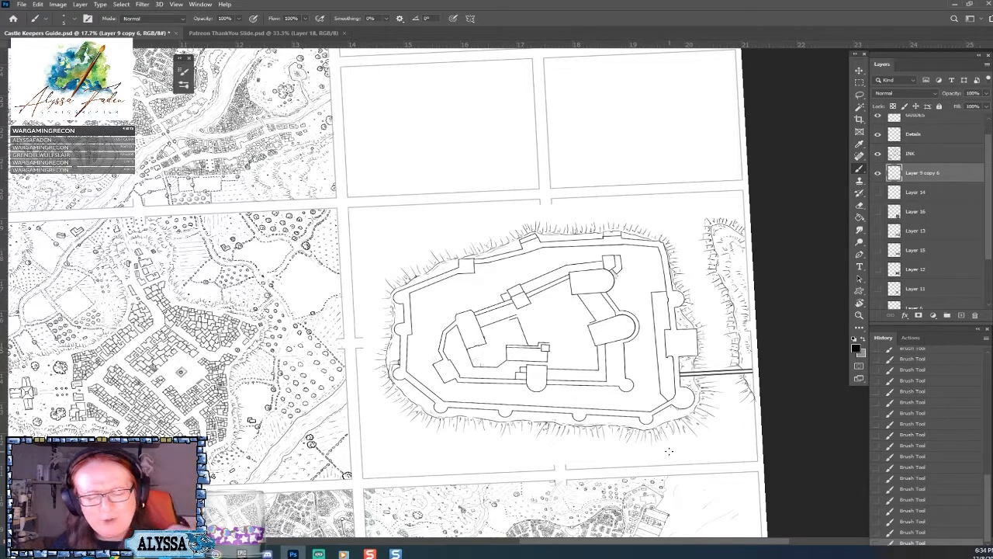
scroll(518, 411, down, 3)
drag(518, 411, 565, 375)
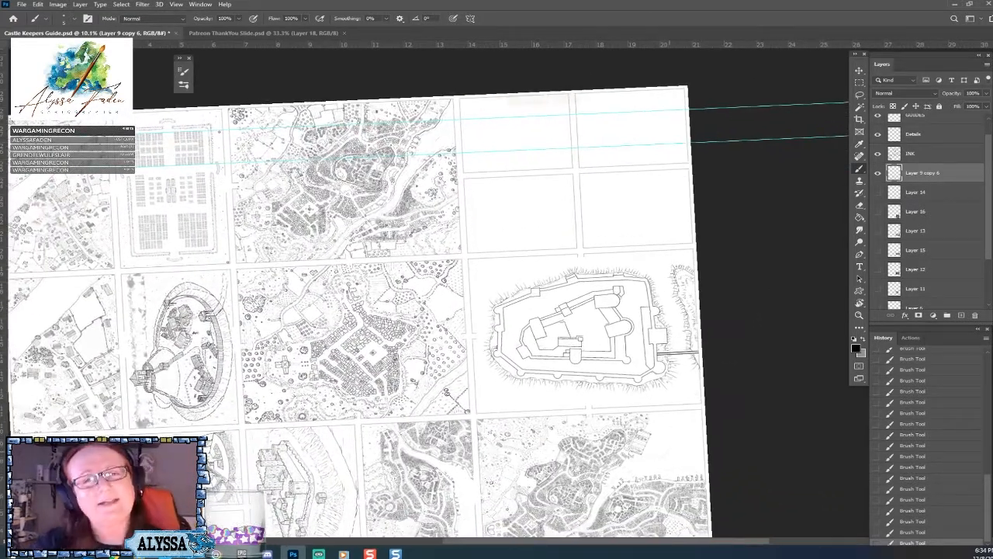
Sketch broken guide lines for an outer bank running down the right side of the castle plan.
drag(578, 329, 497, 388)
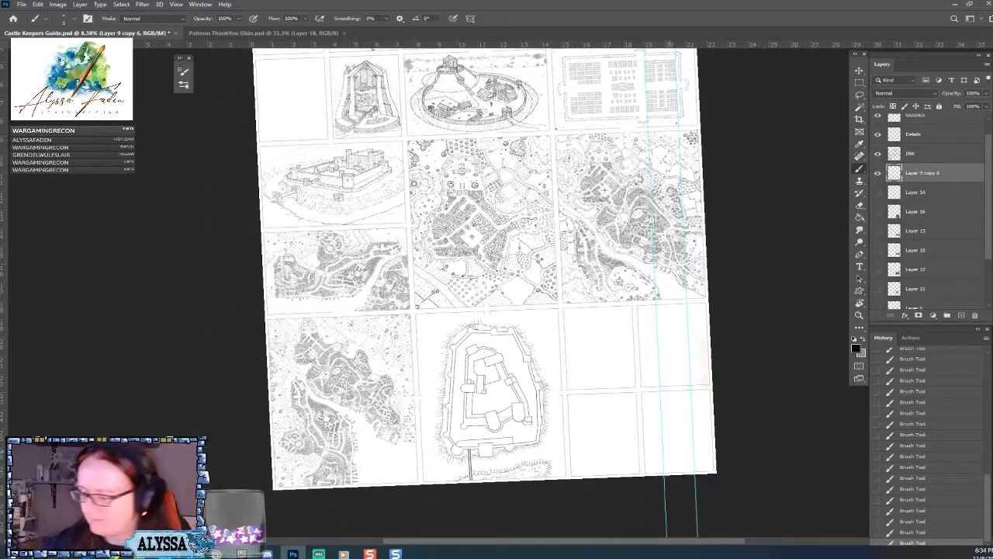
key(Escape)
scroll(468, 442, up, 4)
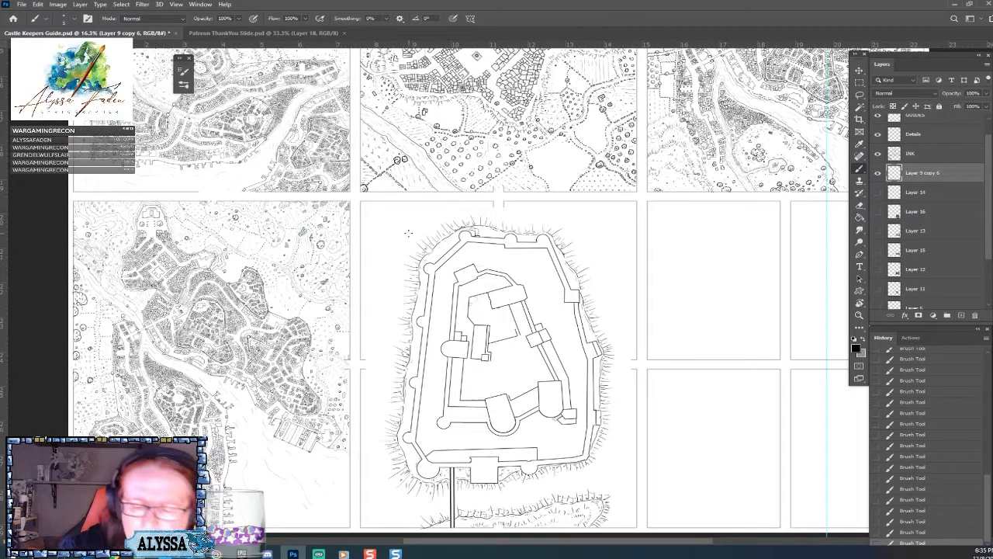
scroll(603, 458, up, 3)
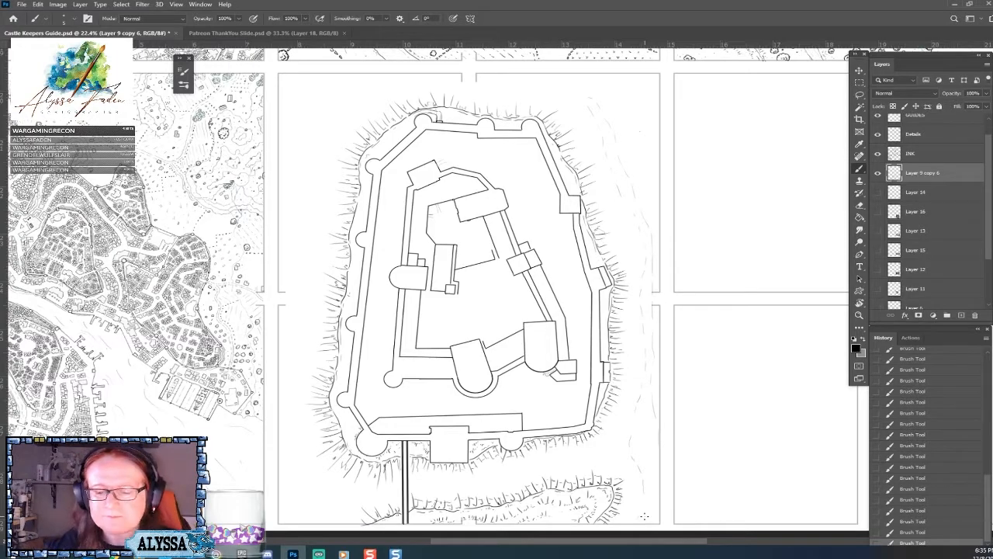
drag(685, 473, 644, 516)
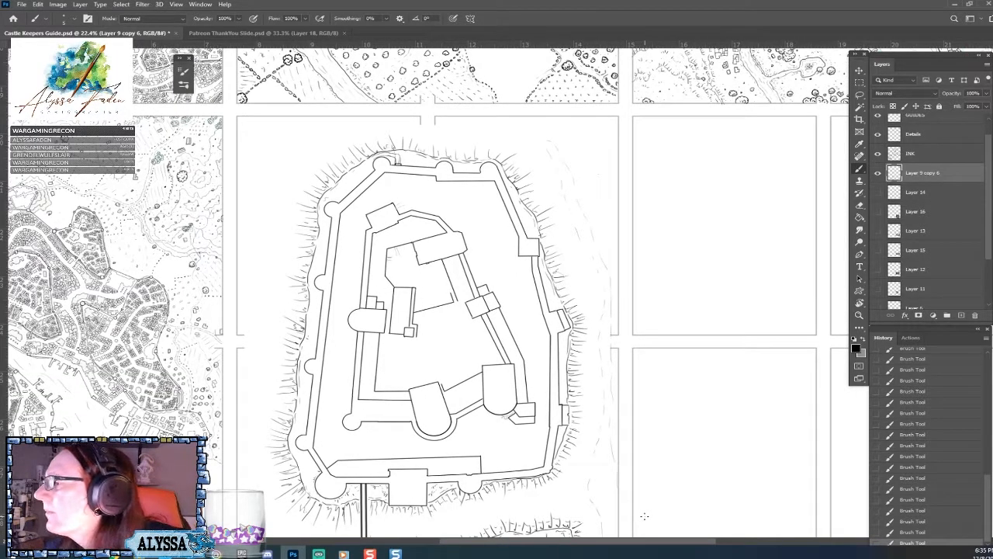
Hatch short slope strokes along both edges of the outer bank's lower stretch, from the castle's lower-right corner upward.
scroll(644, 516, down, 1)
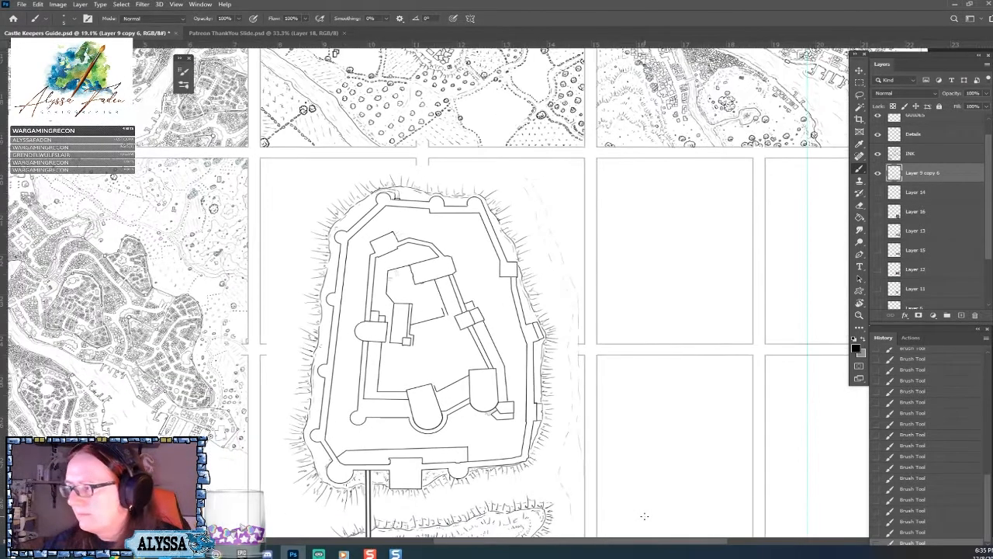
scroll(644, 516, down, 1)
drag(644, 516, 341, 418)
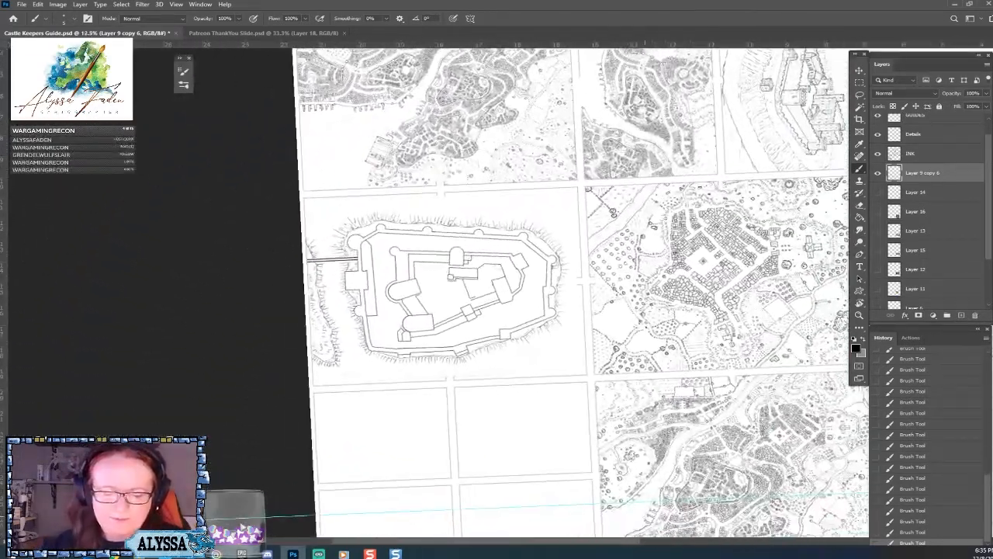
scroll(504, 395, up, 5)
drag(466, 295, 698, 326)
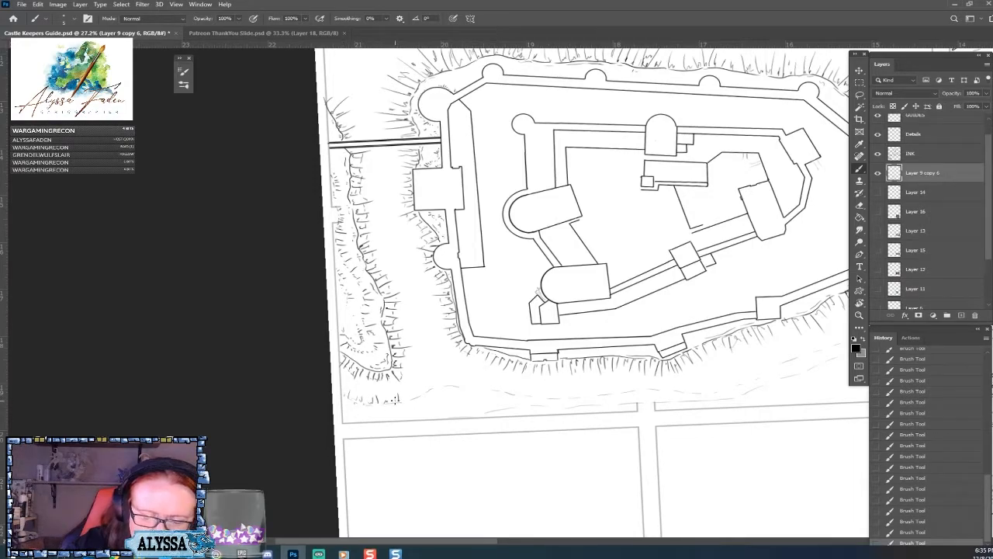
mouse_move(409, 395)
mouse_down()
mouse_move(425, 399)
mouse_move(441, 384)
mouse_move(490, 389)
mouse_up()
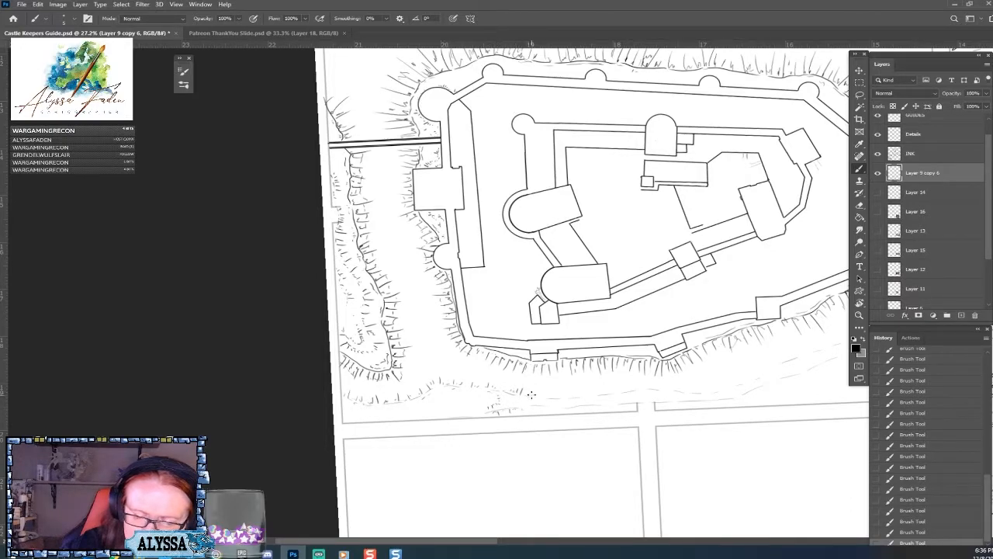
drag(558, 389, 557, 397)
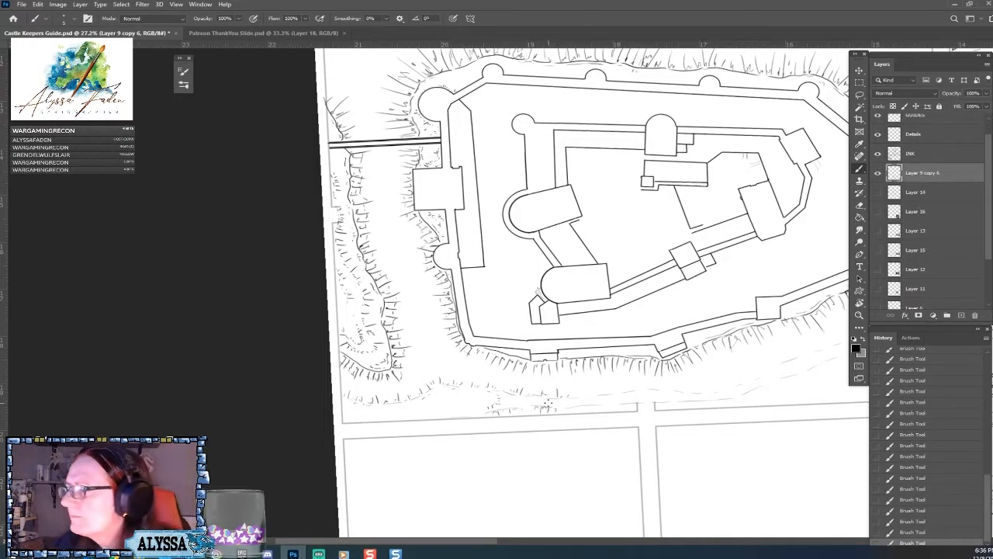
scroll(547, 402, right, 3)
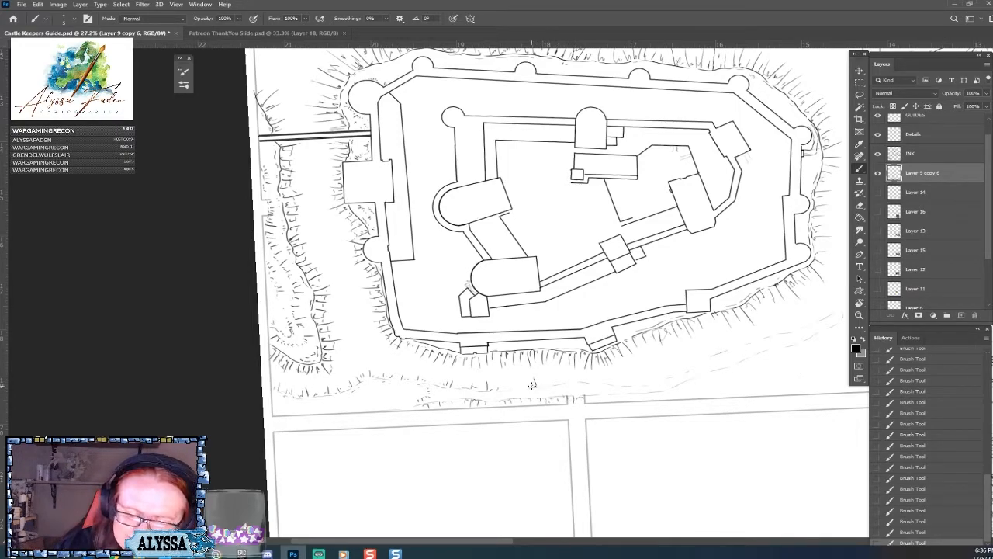
drag(524, 381, 505, 389)
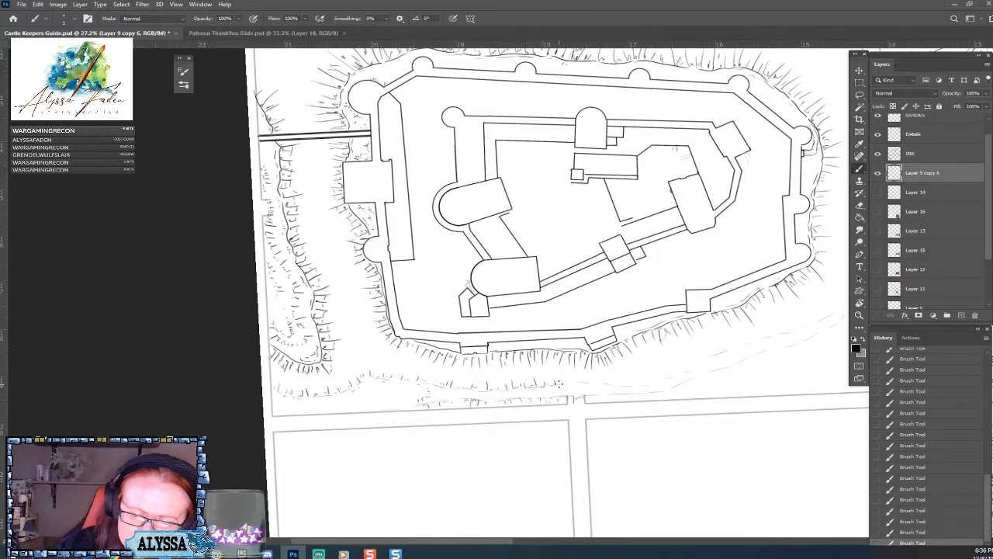
mouse_move(571, 375)
mouse_down()
mouse_move(609, 383)
mouse_move(594, 397)
mouse_move(616, 399)
mouse_move(633, 398)
mouse_up()
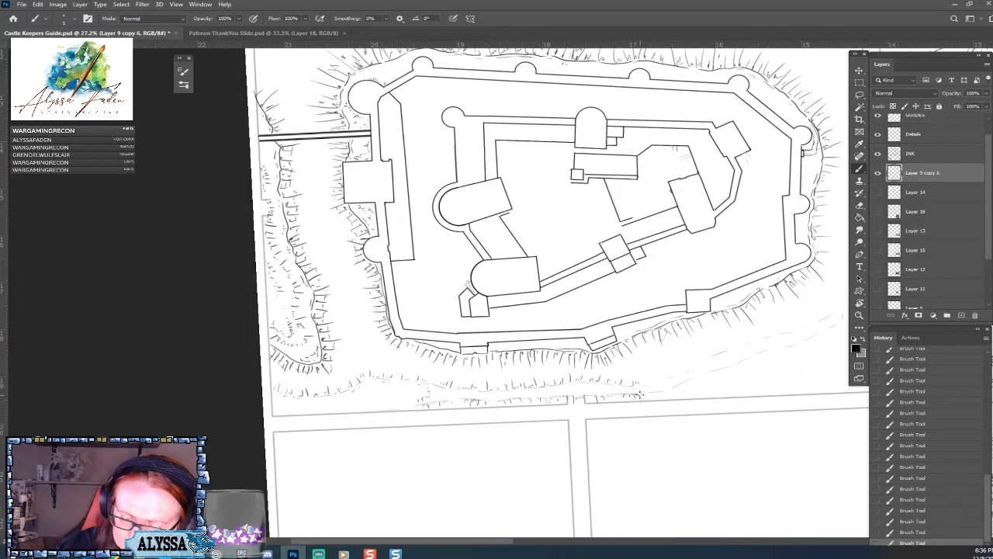
Ink radiating slope strokes around the outer bank's upper tip and short ticks along the adjoining outer edge.
scroll(657, 374, down, 2)
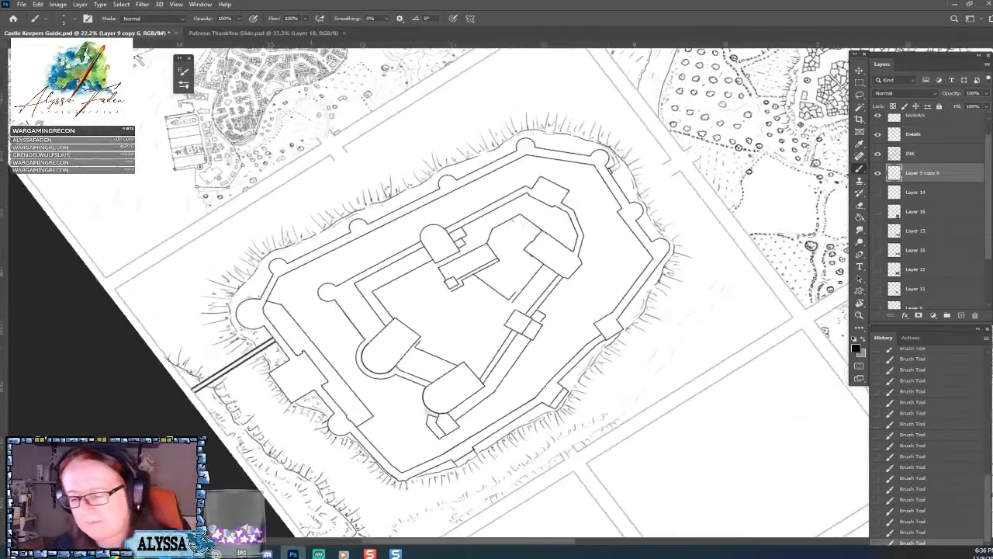
scroll(652, 369, up, 3)
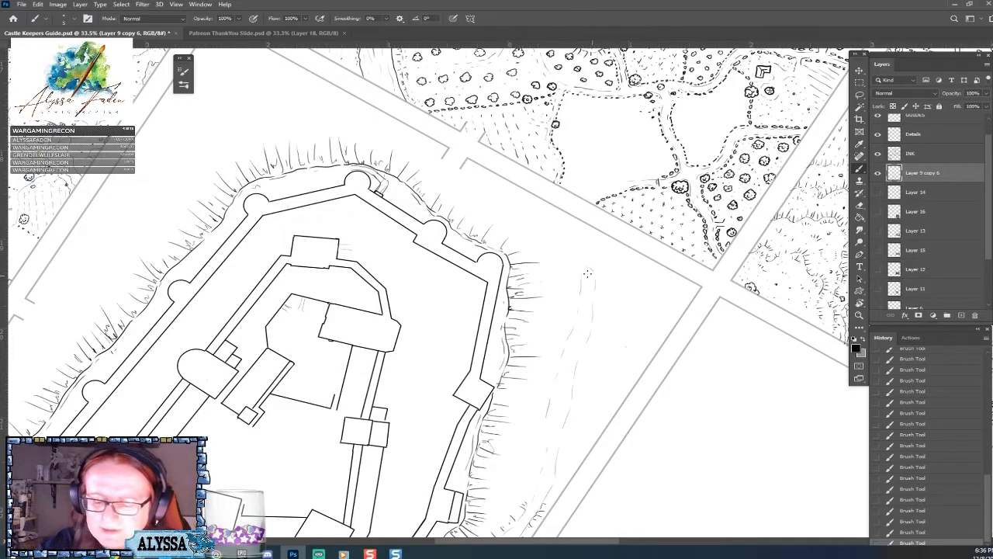
mouse_move(585, 266)
mouse_down()
mouse_move(583, 257)
mouse_move(591, 263)
mouse_up()
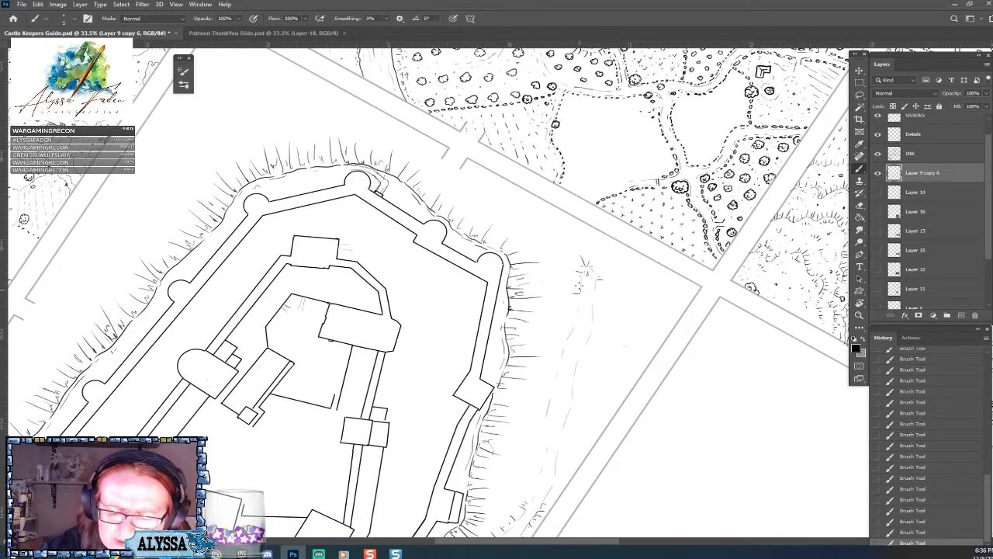
scroll(576, 306, down, 3)
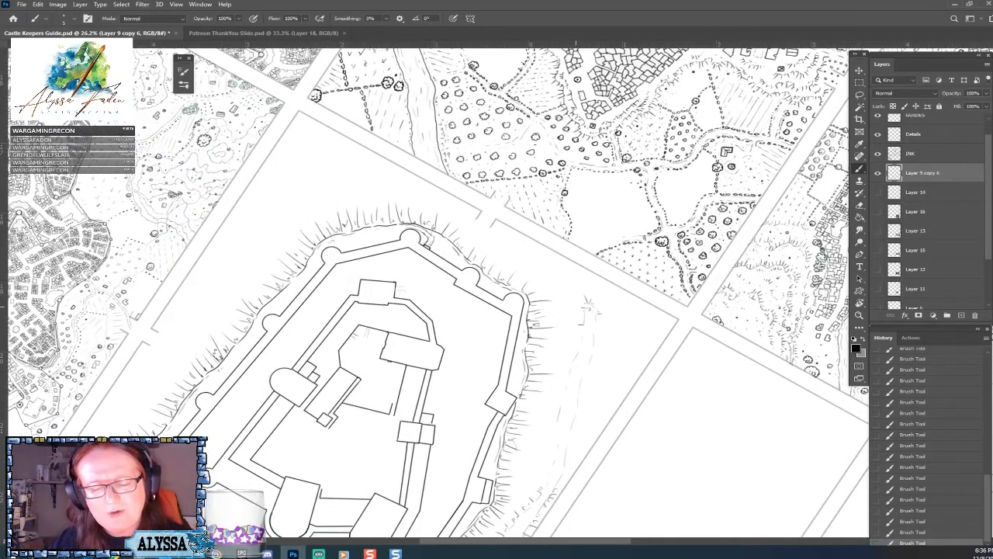
scroll(465, 295, up, 3)
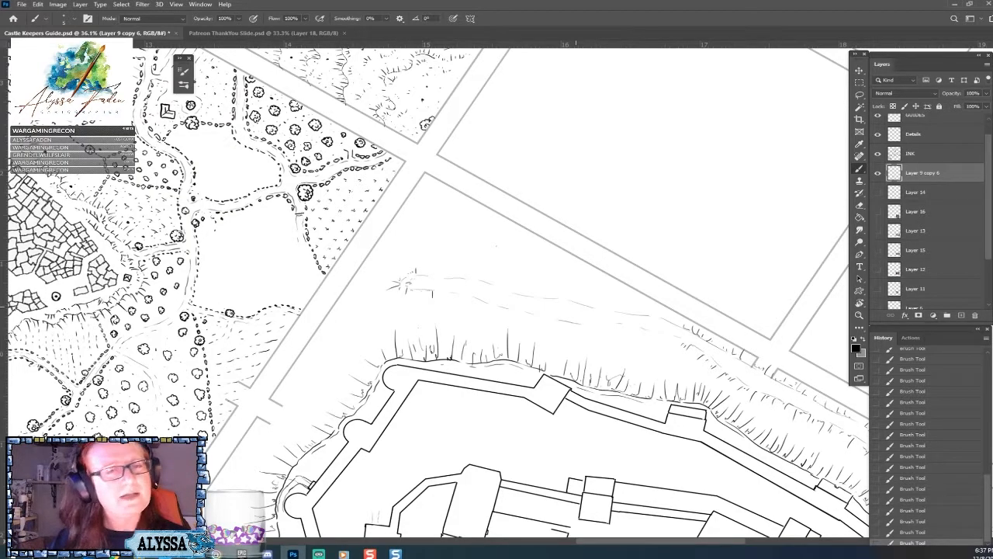
drag(576, 306, 555, 243)
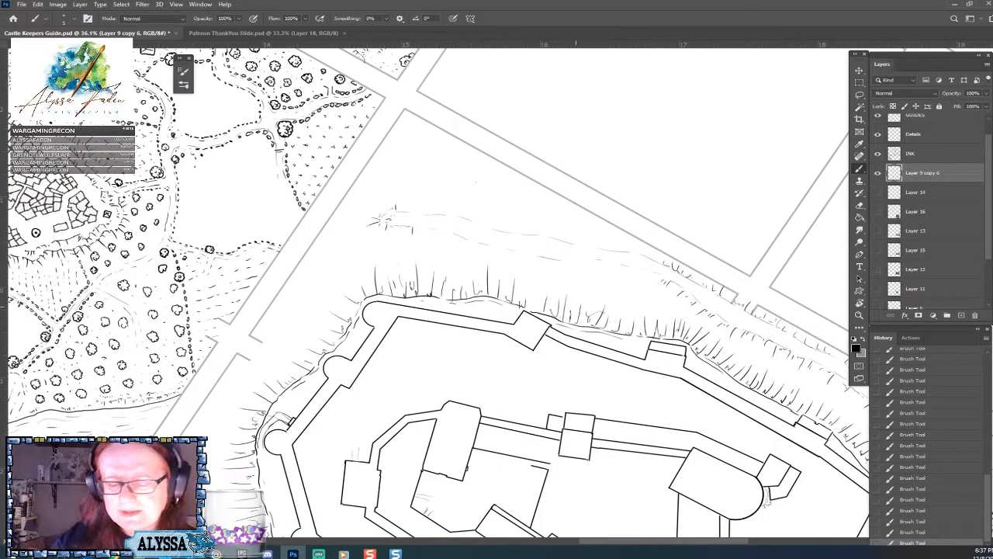
drag(474, 218, 472, 215)
drag(462, 215, 438, 215)
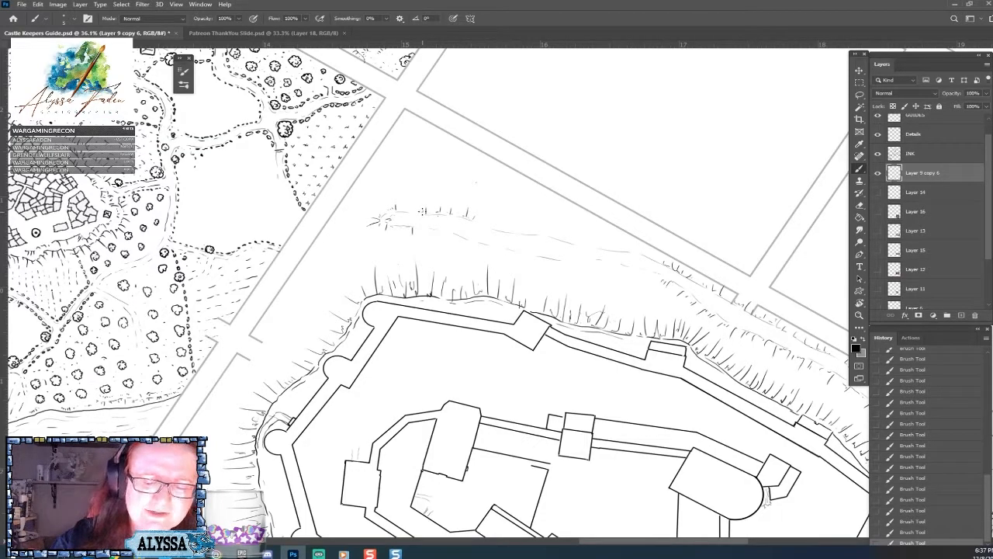
drag(414, 203, 405, 213)
drag(402, 203, 402, 212)
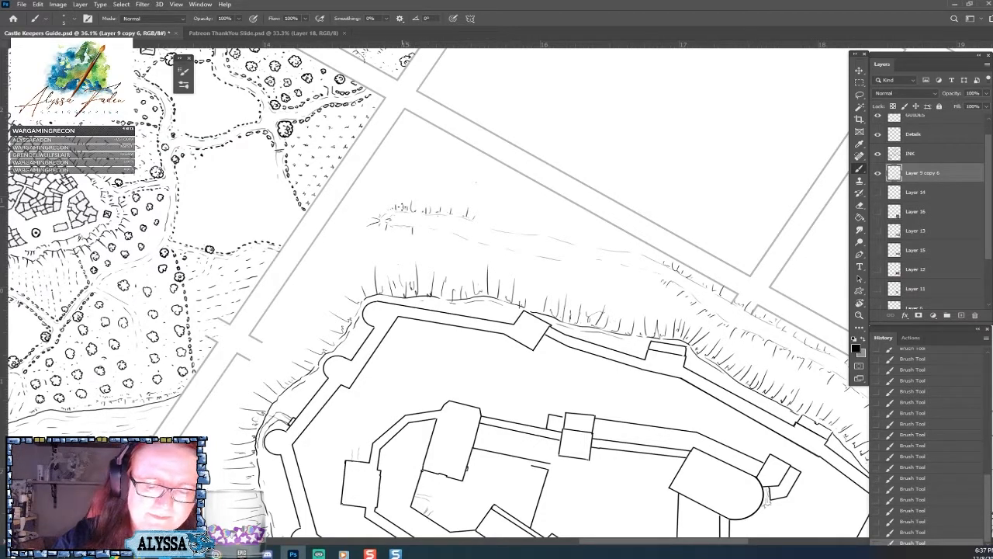
Hatch short slope ticks along the middle stretch of the bank's outer edge, joining the existing lower hatching.
scroll(408, 209, up, 3)
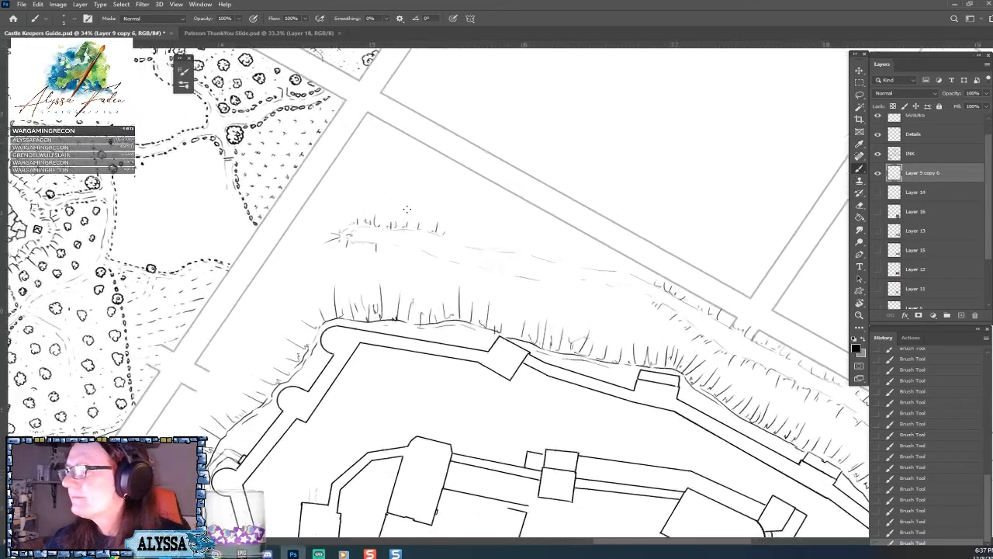
scroll(409, 225, up, 1)
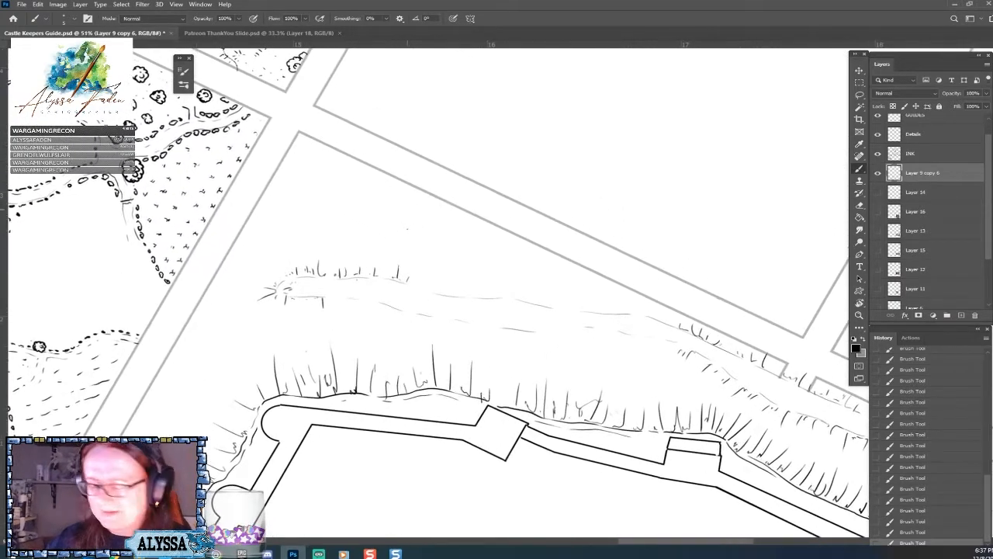
mouse_move(559, 295)
mouse_down()
mouse_move(556, 308)
mouse_move(624, 314)
mouse_up()
drag(629, 303, 633, 316)
mouse_move(637, 300)
mouse_down()
mouse_move(638, 315)
mouse_move(673, 329)
mouse_up()
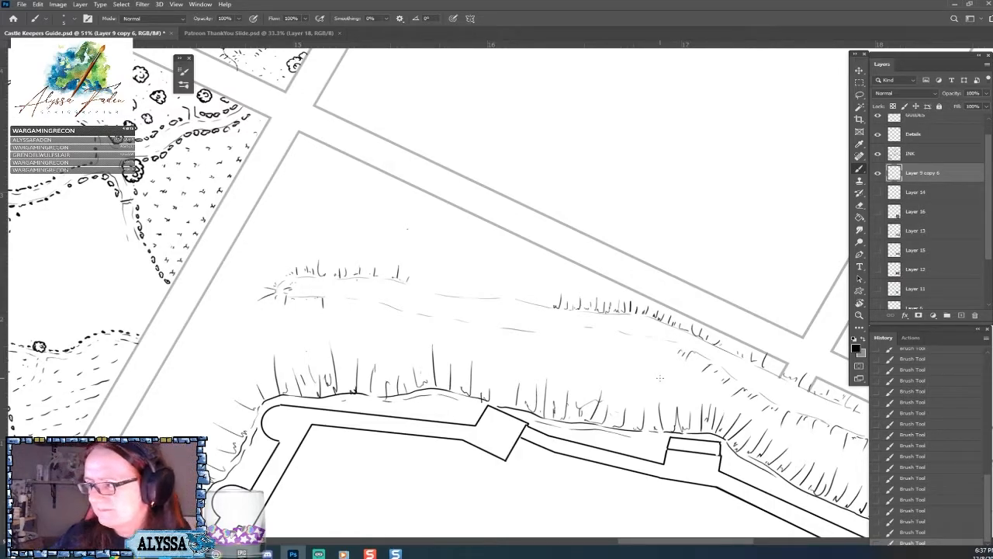
Hatch slope lines along the bank's castle-facing edge, from the lower hatching up to the bank's upper tip.
mouse_move(506, 329)
mouse_down()
mouse_move(505, 342)
mouse_move(515, 342)
mouse_up()
mouse_move(523, 332)
mouse_down()
mouse_move(530, 354)
mouse_move(536, 333)
mouse_move(540, 354)
mouse_move(526, 340)
mouse_move(534, 352)
mouse_move(546, 337)
mouse_move(550, 357)
mouse_move(542, 330)
mouse_move(566, 361)
mouse_up()
mouse_move(561, 333)
mouse_down()
mouse_move(576, 358)
mouse_move(593, 335)
mouse_up()
drag(587, 336, 589, 351)
mouse_move(594, 336)
mouse_down()
mouse_move(597, 361)
mouse_move(593, 347)
mouse_move(613, 357)
mouse_up()
drag(601, 340, 613, 344)
mouse_move(614, 336)
mouse_down()
mouse_move(618, 360)
mouse_move(617, 349)
mouse_move(628, 356)
mouse_move(619, 338)
mouse_move(637, 343)
mouse_move(641, 357)
mouse_move(693, 360)
mouse_up()
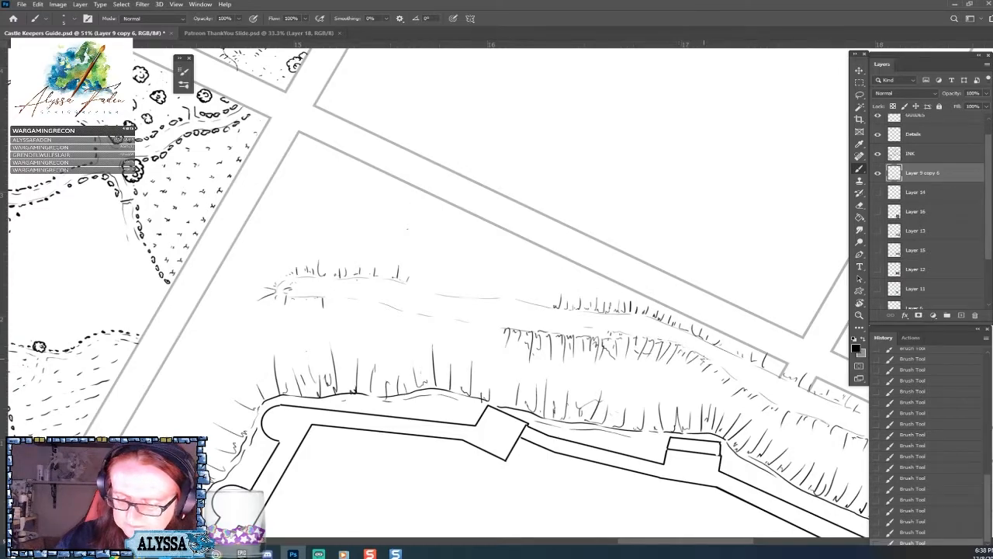
mouse_move(413, 319)
mouse_down()
mouse_move(458, 321)
mouse_move(466, 343)
mouse_move(469, 324)
mouse_move(474, 344)
mouse_move(479, 324)
mouse_move(480, 340)
mouse_move(495, 353)
mouse_up()
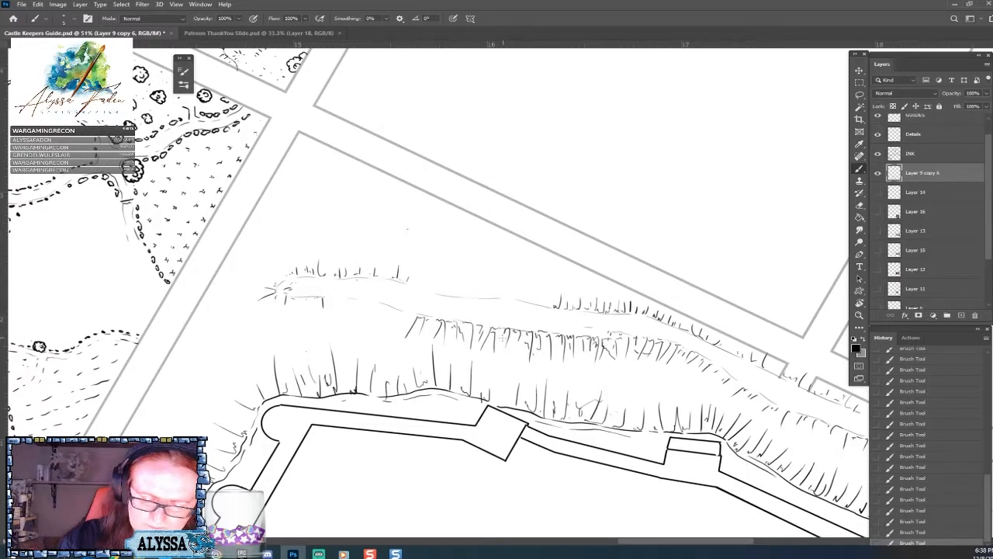
mouse_move(357, 300)
mouse_down()
mouse_move(343, 333)
mouse_move(353, 302)
mouse_move(357, 324)
mouse_move(387, 335)
mouse_move(392, 319)
mouse_move(383, 325)
mouse_move(411, 322)
mouse_move(338, 304)
mouse_move(329, 315)
mouse_up()
mouse_move(344, 300)
mouse_down()
mouse_move(334, 322)
mouse_move(305, 310)
mouse_move(284, 318)
mouse_move(311, 303)
mouse_up()
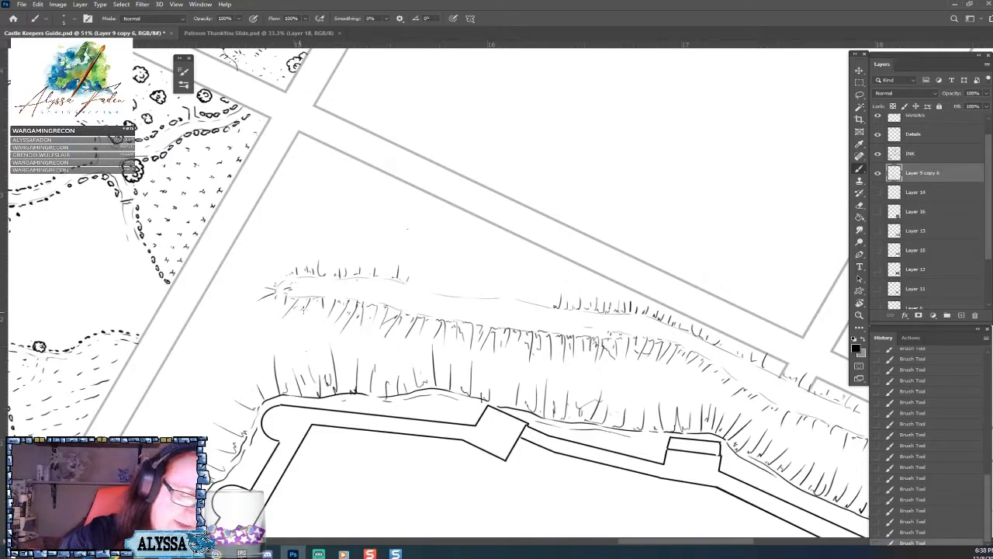
Erase stray hatching ink in the ditch between the castle's right wall and the outer bank.
scroll(314, 304, down, 6)
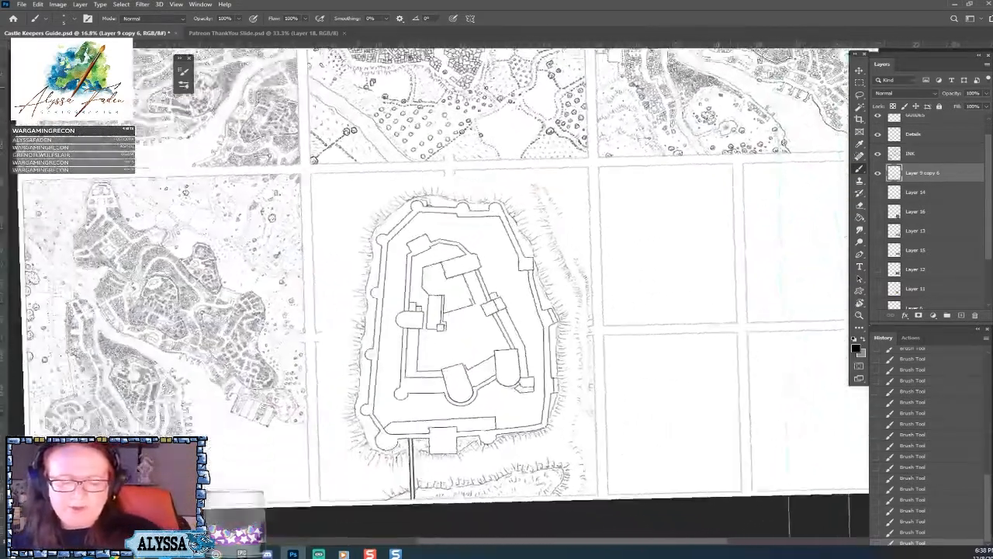
scroll(457, 326, up, 3)
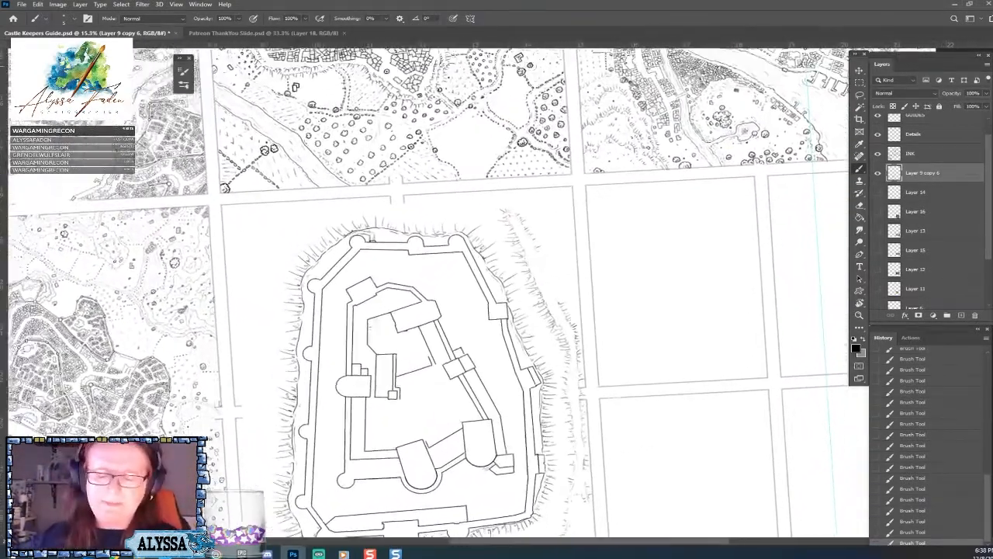
scroll(458, 325, down, 1)
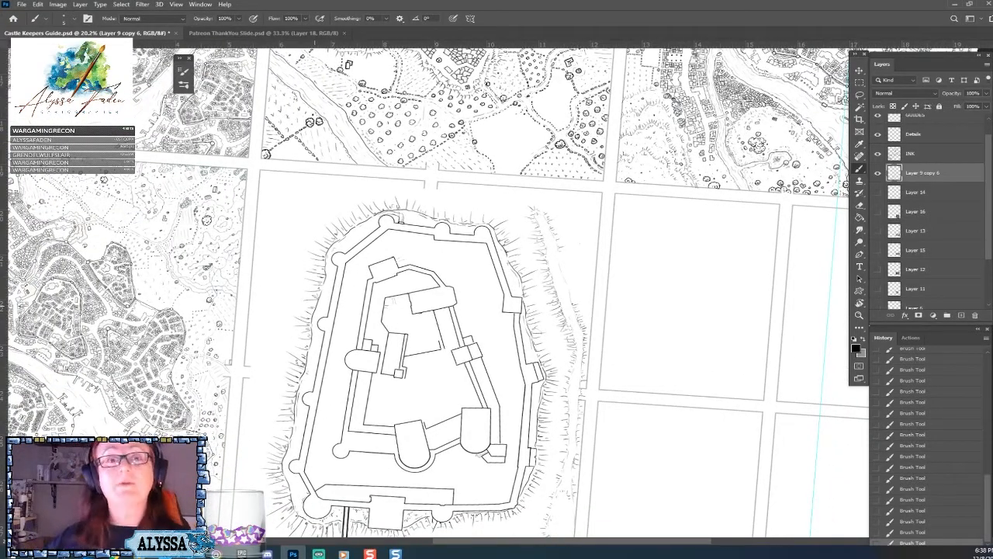
mouse_move(533, 267)
mouse_down()
mouse_move(543, 306)
mouse_move(555, 269)
mouse_up()
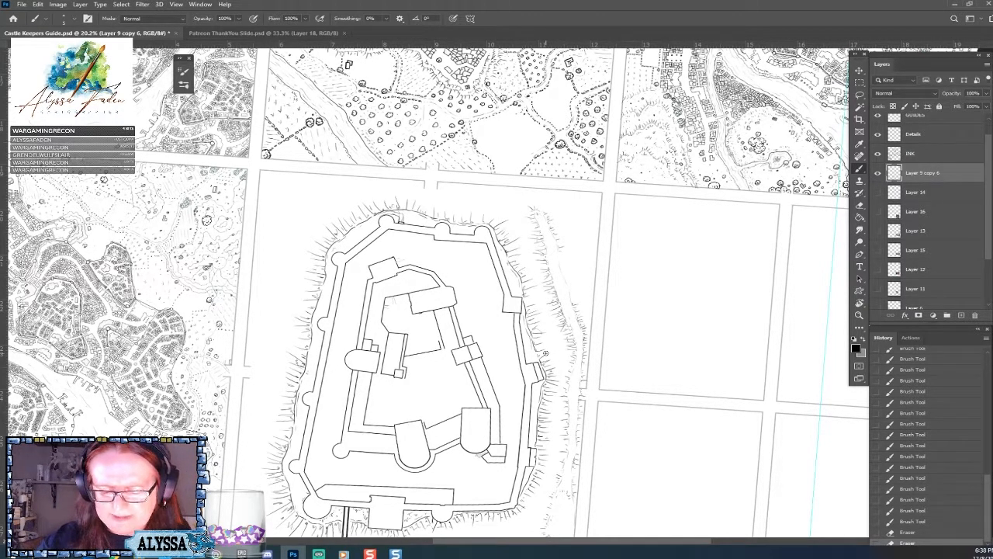
drag(545, 354, 561, 350)
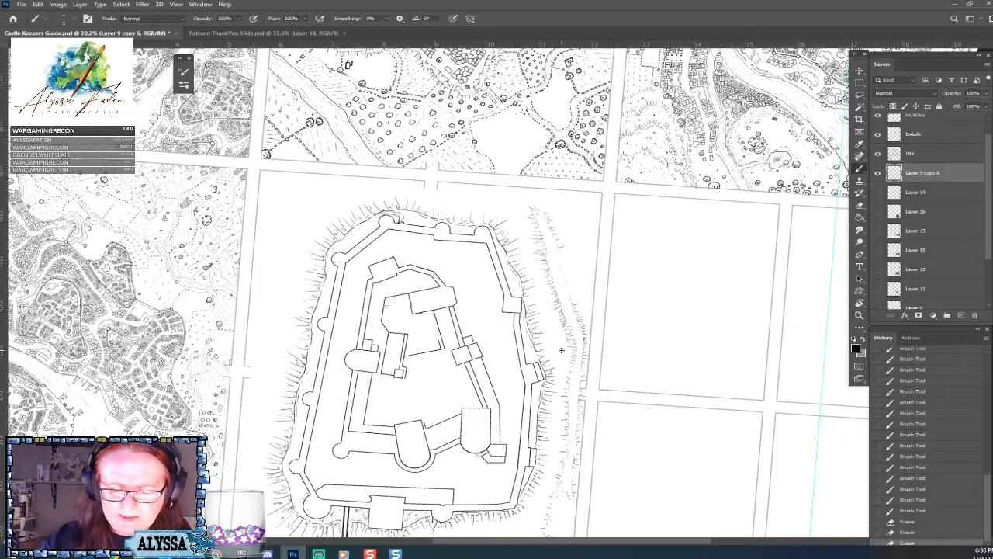
drag(562, 350, 548, 259)
Add small ink marks along the crest of the outer bank beside the castle's upper-right wall.
scroll(606, 380, down, 4)
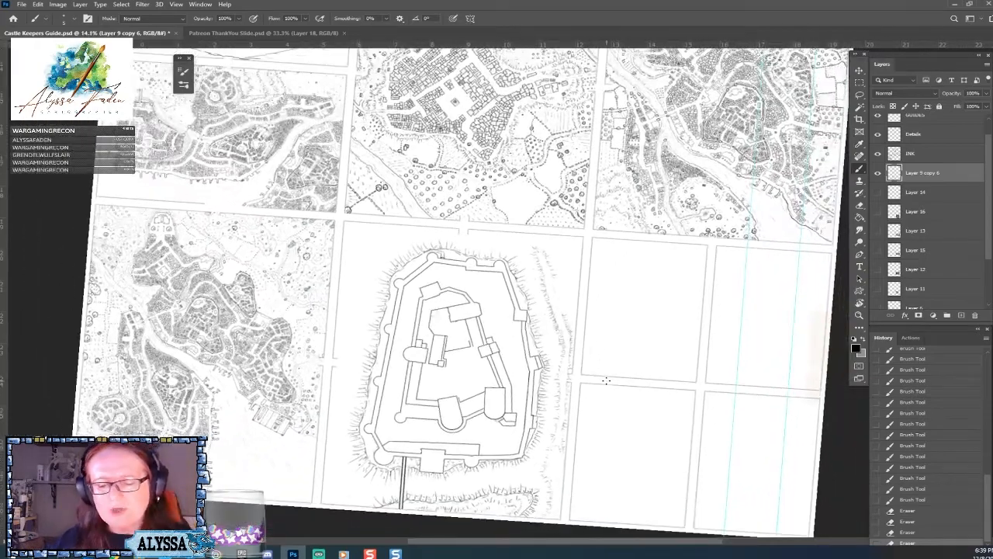
scroll(607, 381, up, 2)
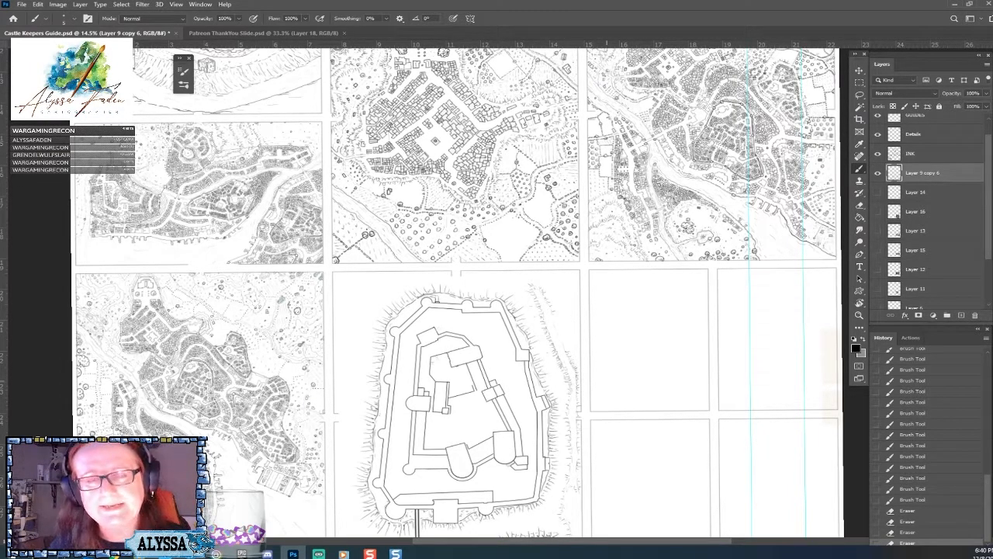
scroll(518, 440, up, 4)
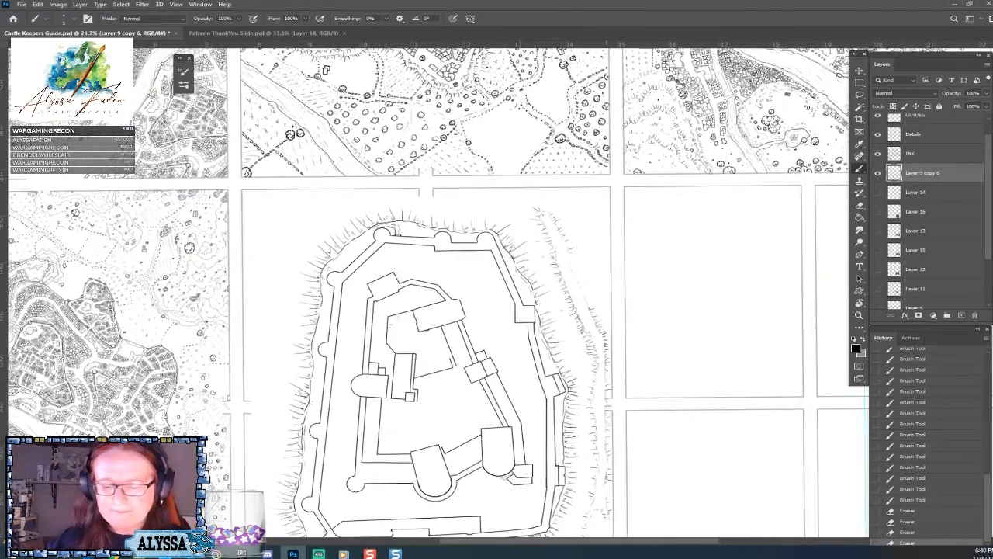
drag(575, 271, 591, 298)
drag(589, 297, 581, 330)
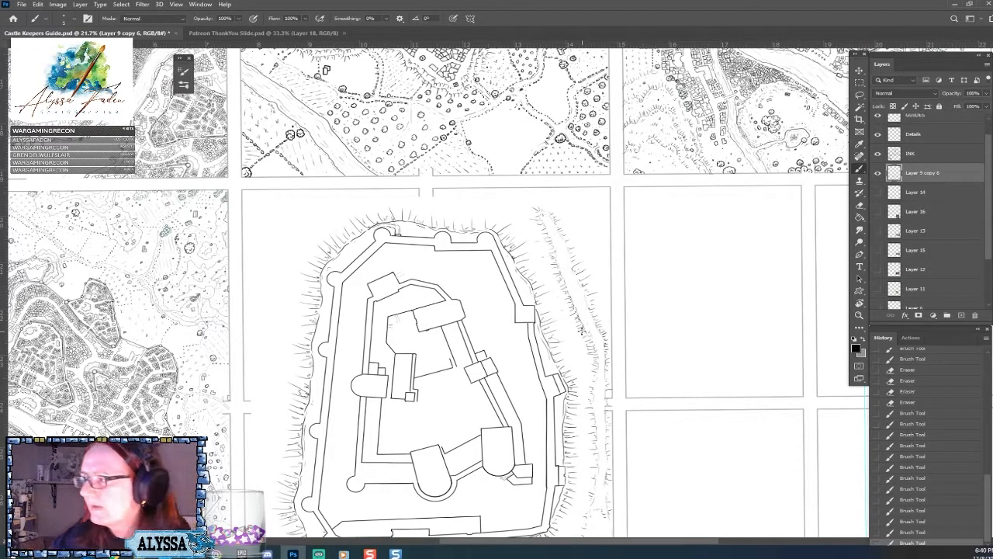
Add sparse ink ticks on the ground just outside the outer bank, beyond the castle's upper-right wall.
scroll(582, 332, up, 1)
scroll(582, 332, left, 1)
scroll(512, 364, up, 1)
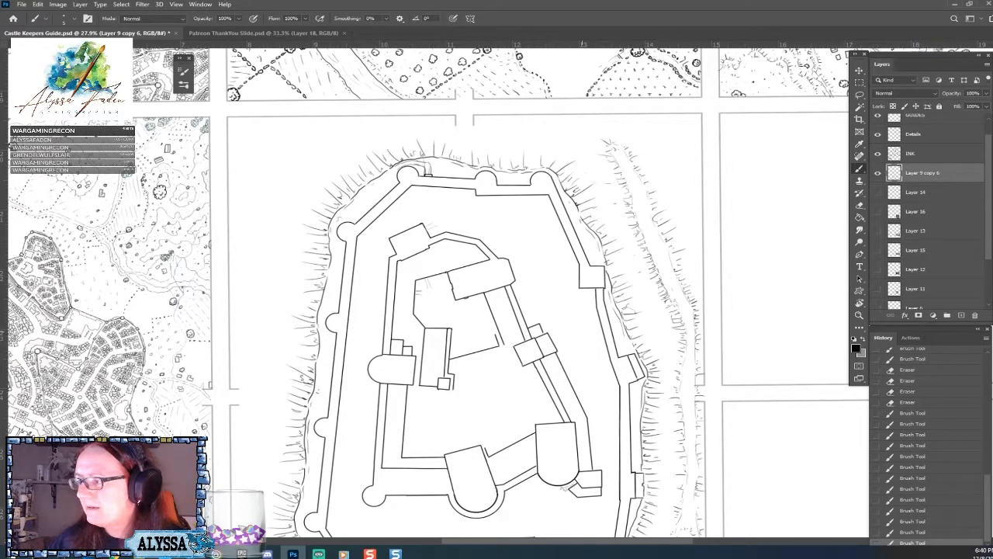
scroll(555, 277, down, 3)
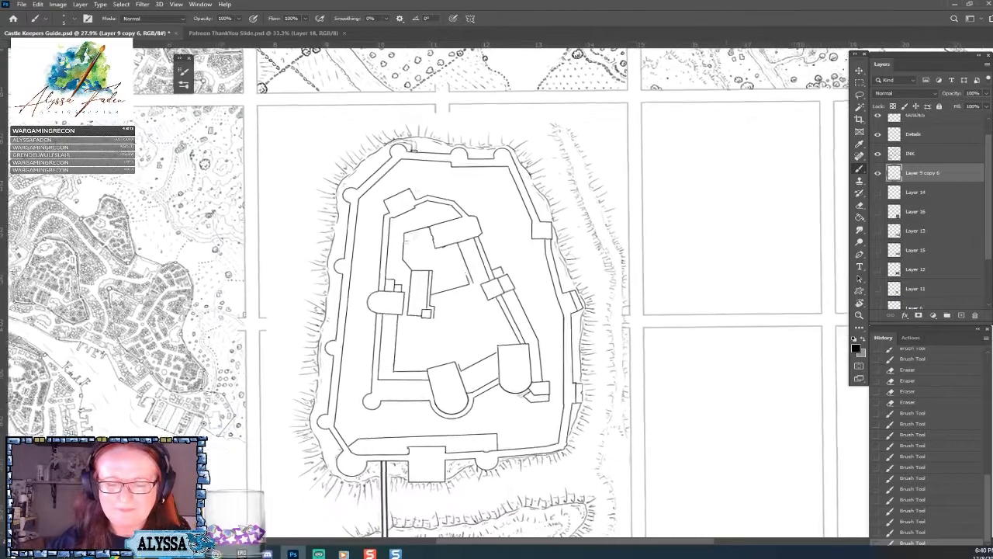
scroll(554, 278, up, 1)
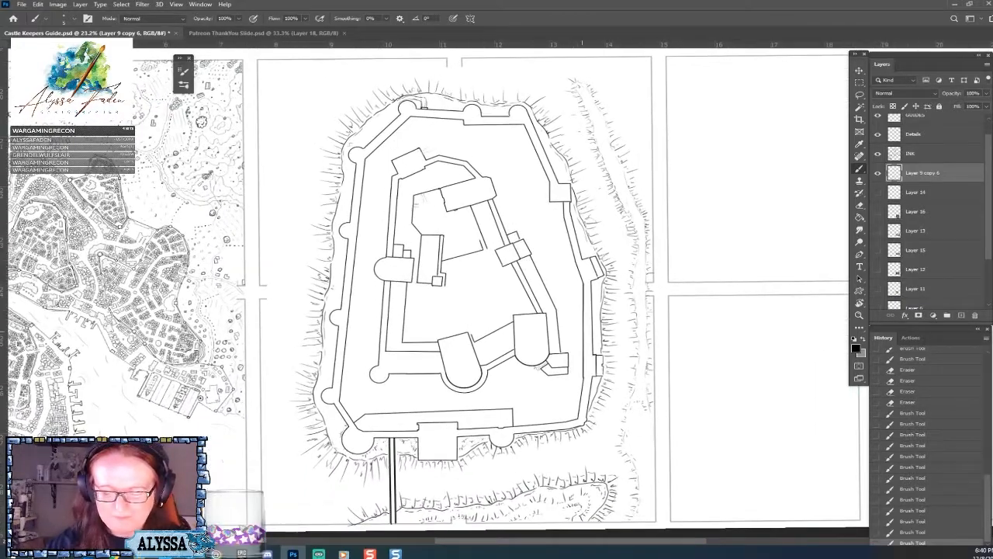
drag(578, 155, 555, 287)
scroll(555, 287, up, 2)
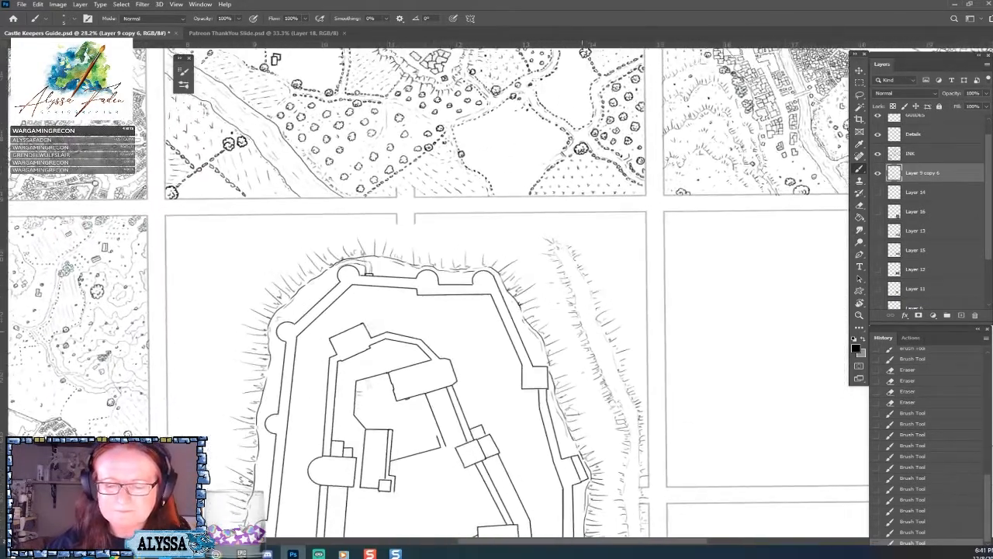
drag(635, 335, 632, 329)
drag(632, 326, 630, 322)
drag(628, 319, 608, 267)
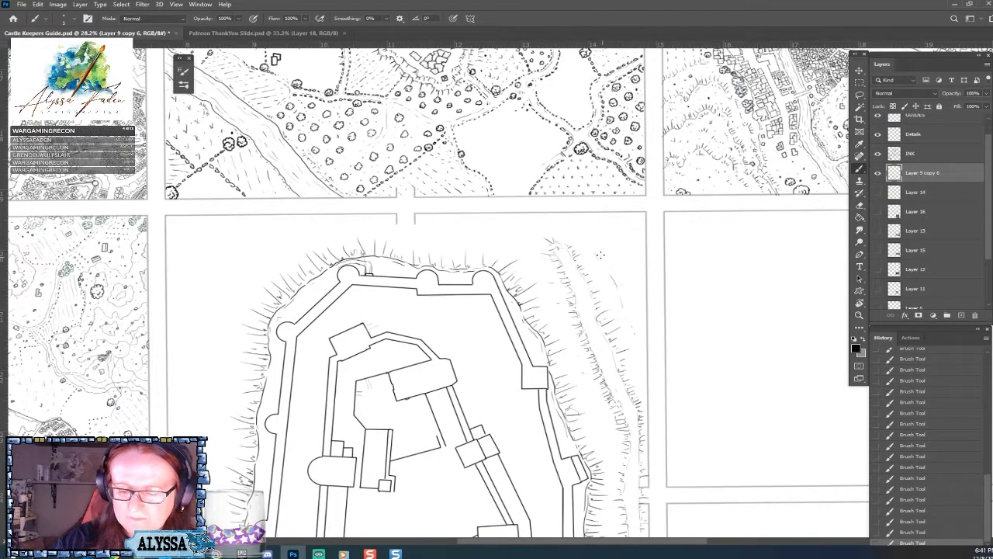
Hatch successive rows of slope ticks around the castle's upper-left corner, filling the ground out to the panel corner.
scroll(594, 276, down, 1)
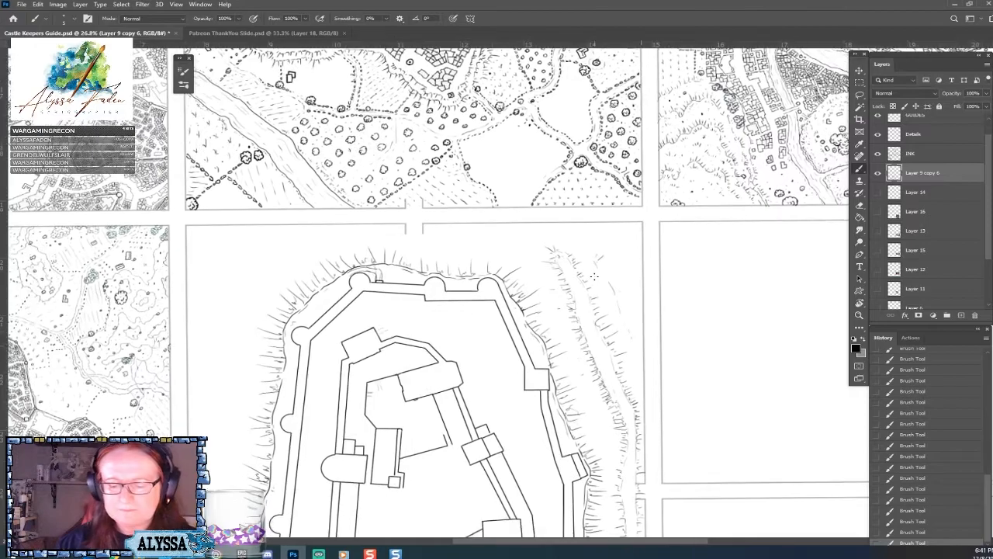
scroll(594, 276, up, 1)
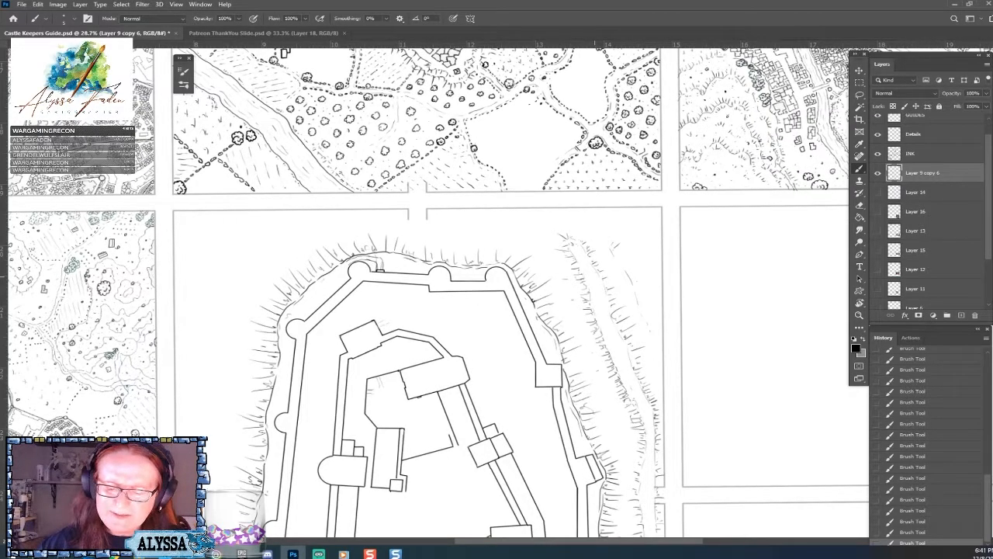
scroll(594, 276, down, 1)
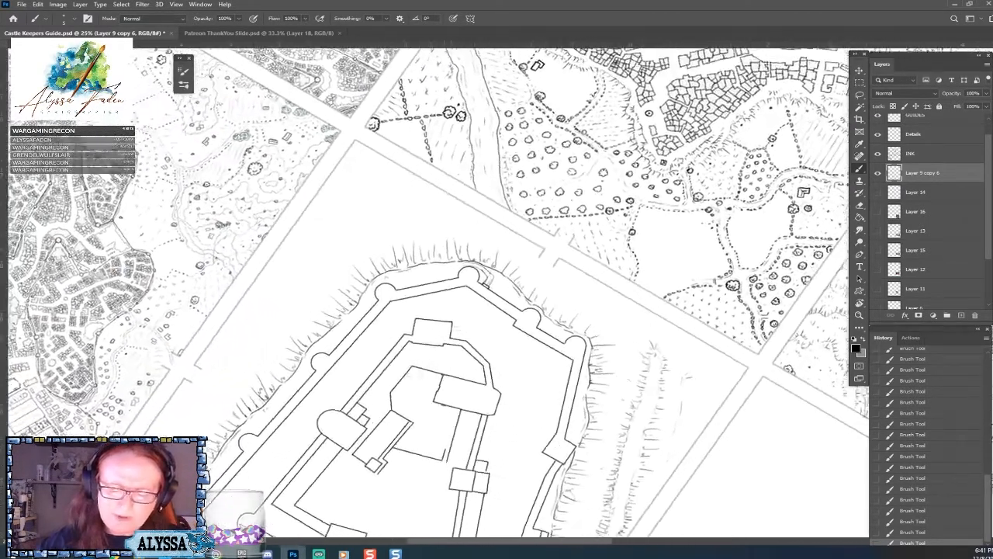
mouse_move(440, 251)
mouse_down()
mouse_move(431, 241)
mouse_move(470, 244)
mouse_up()
mouse_move(466, 250)
mouse_down()
mouse_move(469, 230)
mouse_move(478, 240)
mouse_up()
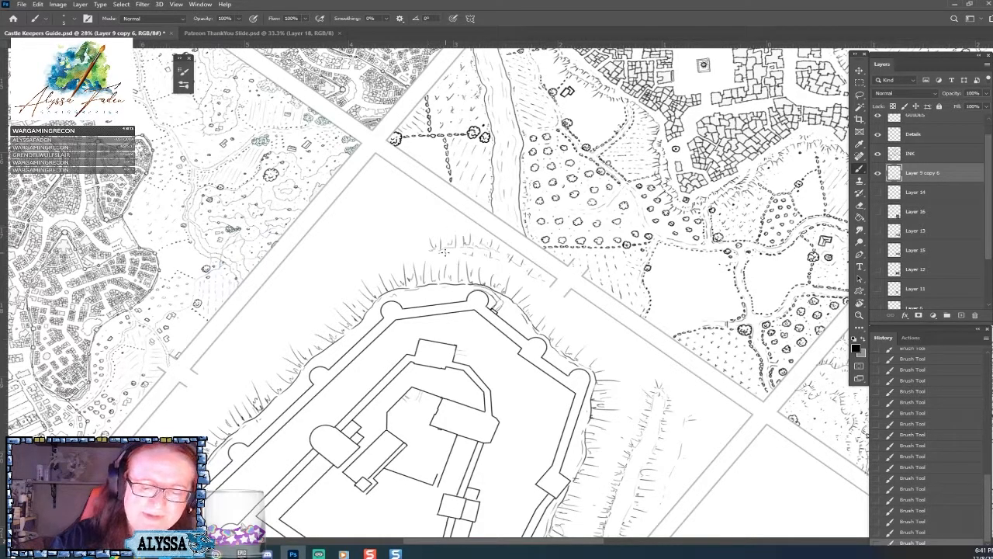
mouse_move(342, 260)
mouse_down()
mouse_move(392, 253)
mouse_move(390, 240)
mouse_move(387, 252)
mouse_move(416, 236)
mouse_up()
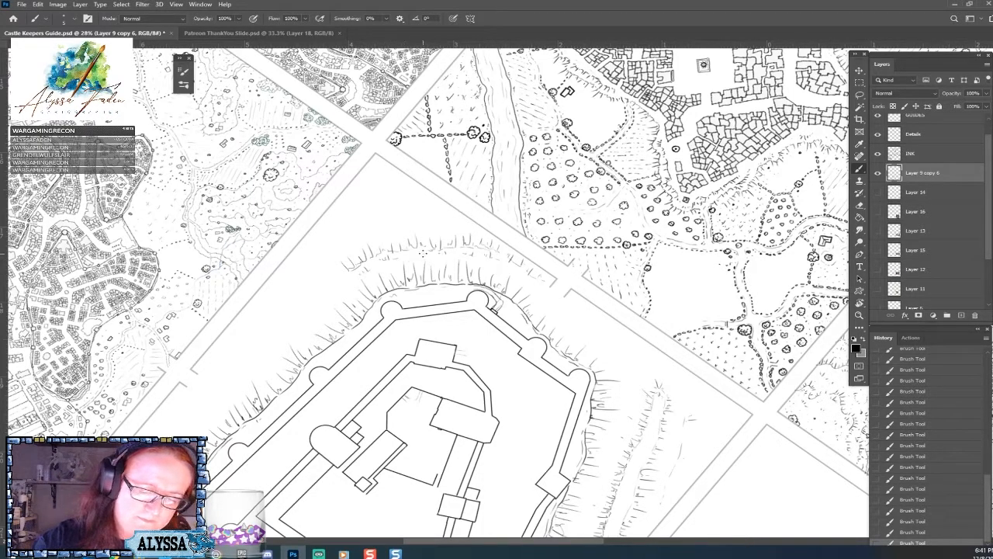
mouse_move(379, 226)
mouse_down()
mouse_move(376, 217)
mouse_move(391, 223)
mouse_move(381, 229)
mouse_move(403, 220)
mouse_move(407, 229)
mouse_move(430, 210)
mouse_move(449, 214)
mouse_up()
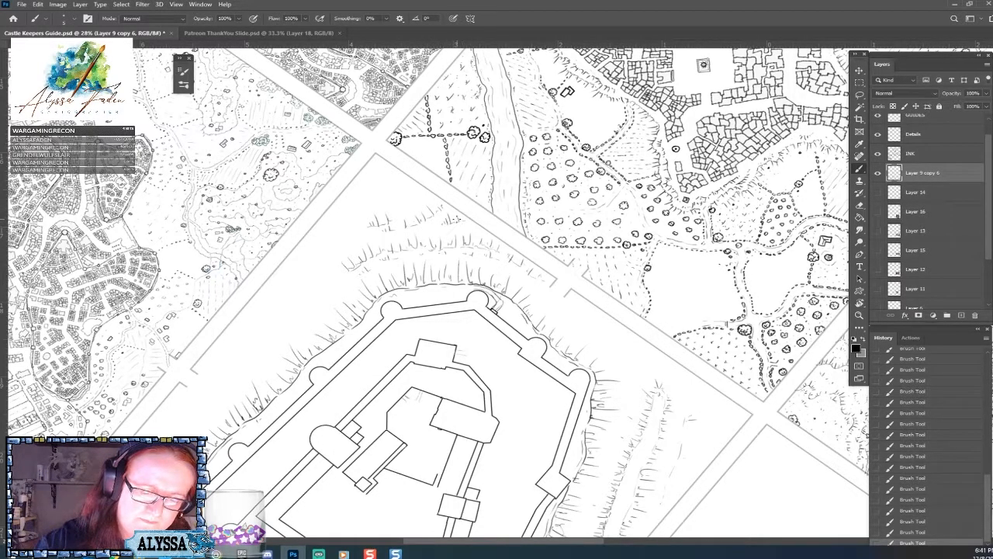
mouse_move(411, 209)
mouse_down()
mouse_move(404, 199)
mouse_move(419, 193)
mouse_move(346, 205)
mouse_move(373, 181)
mouse_move(361, 180)
mouse_move(392, 170)
mouse_move(388, 177)
mouse_move(409, 178)
mouse_up()
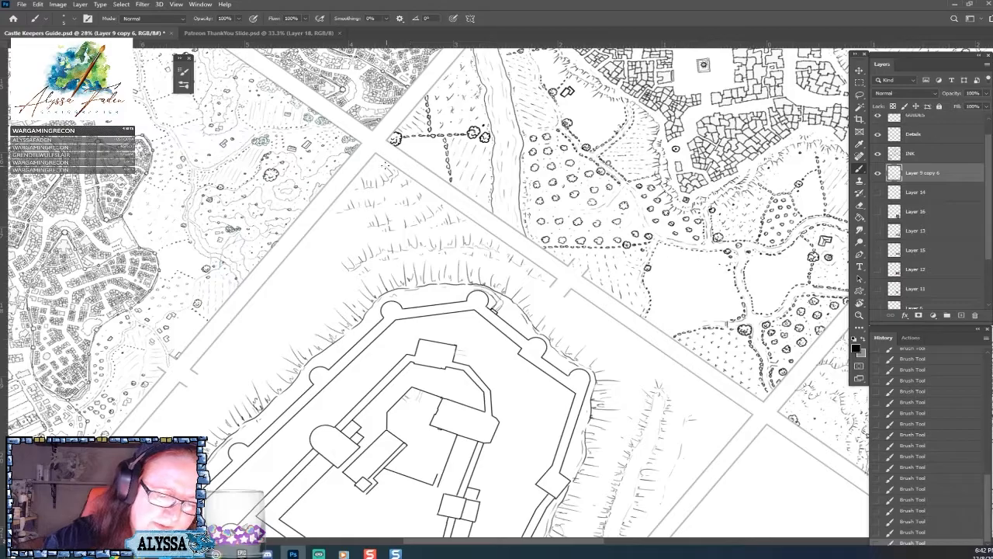
Extend the rows of slope ticks along the castle's long left wall down to the ground beside the entrance road.
scroll(462, 304, down, 5)
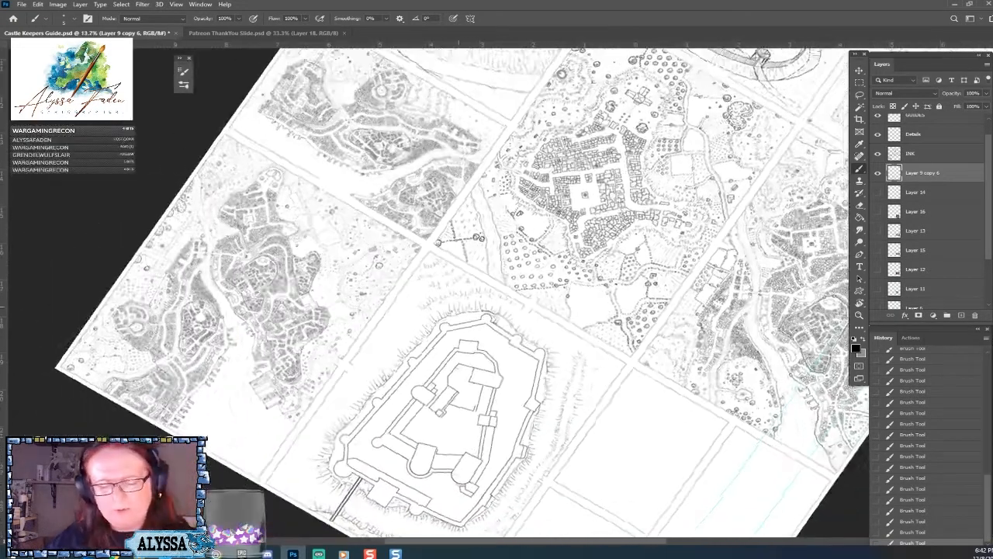
scroll(463, 304, up, 2)
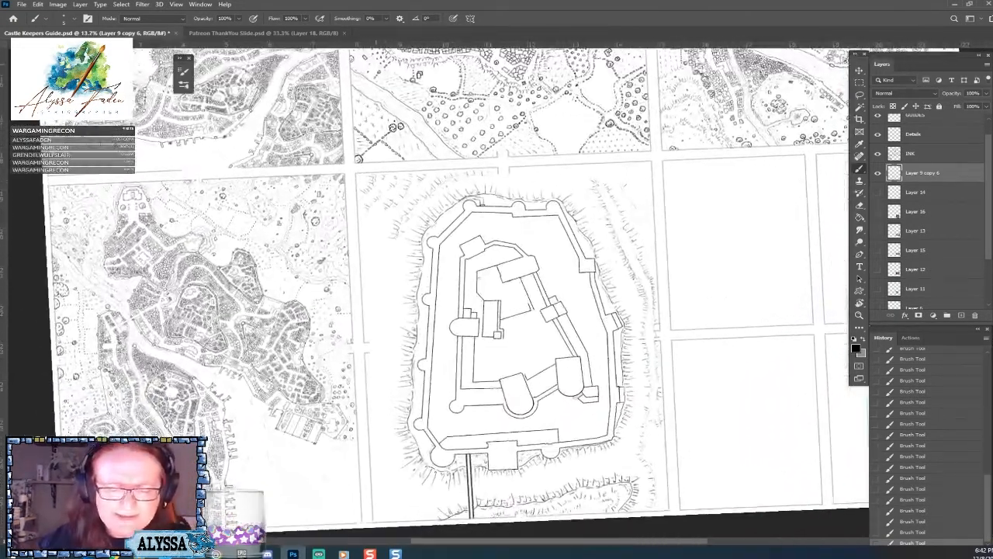
scroll(463, 304, down, 2)
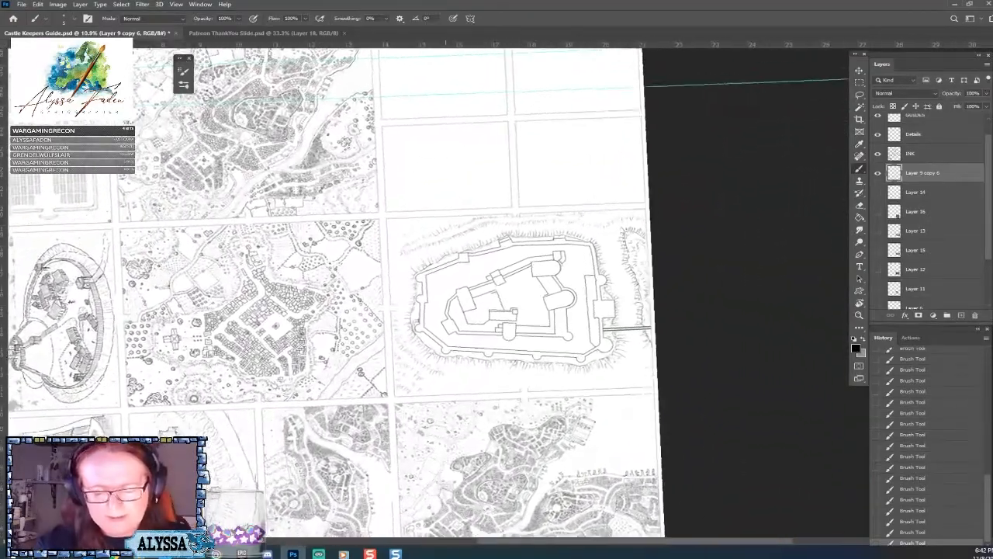
scroll(463, 304, up, 3)
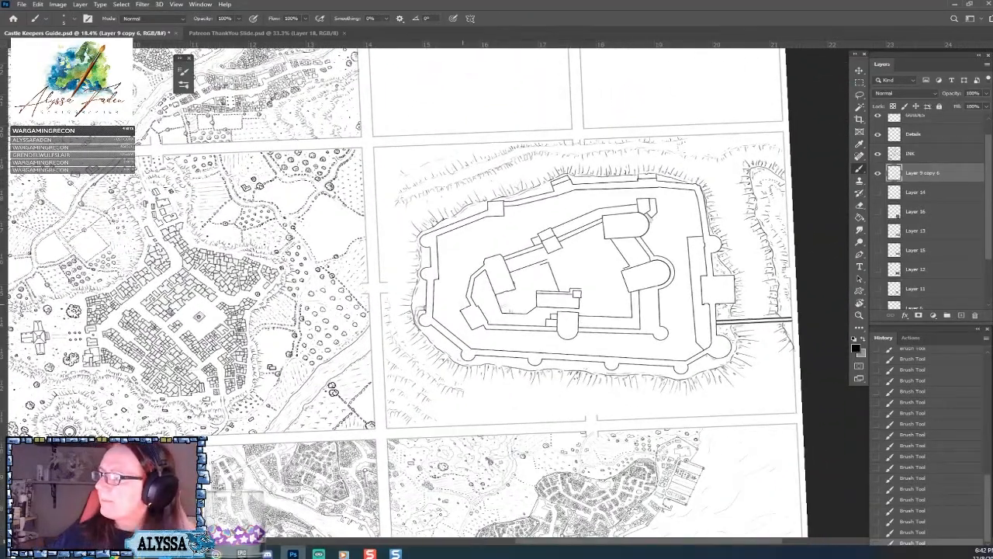
scroll(463, 304, up, 2)
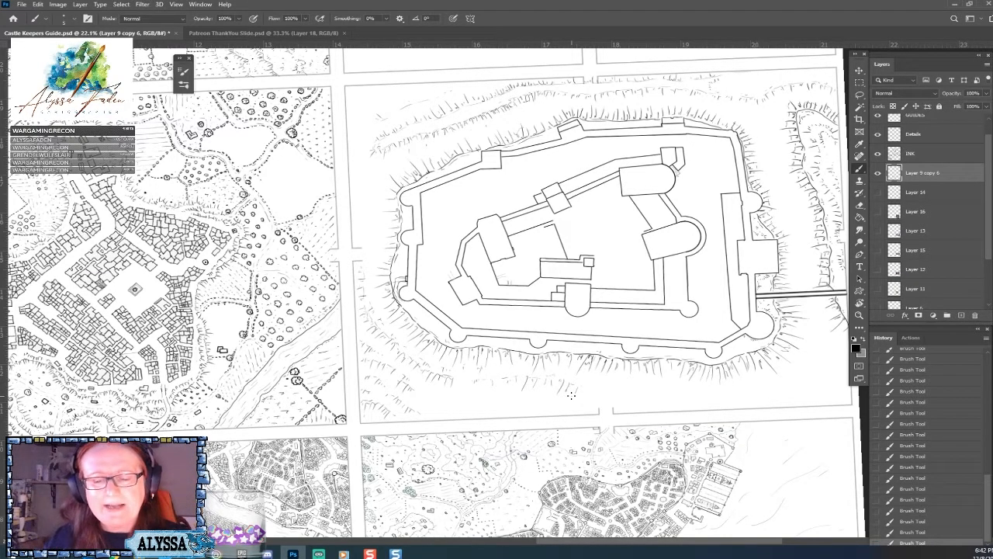
scroll(571, 395, right, 3)
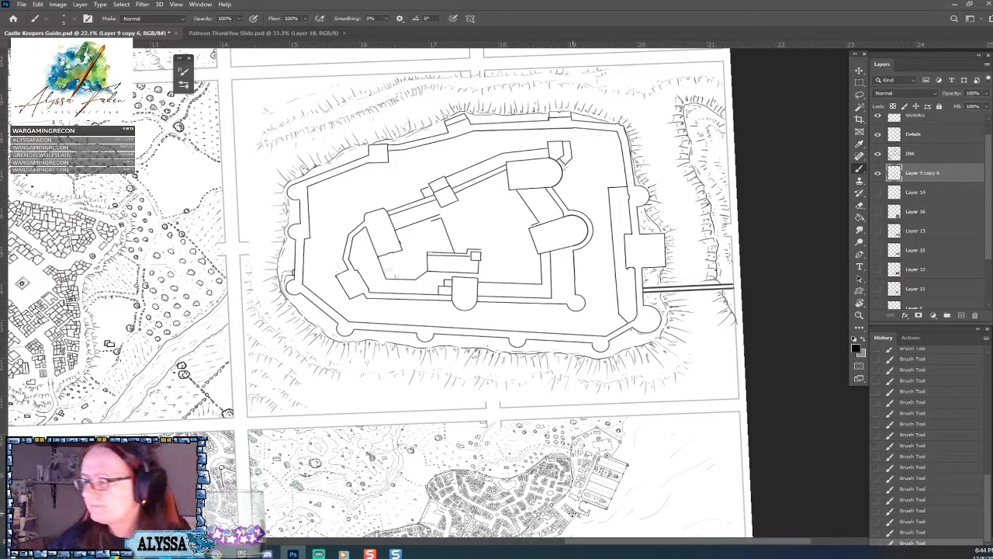
scroll(573, 513, down, 3)
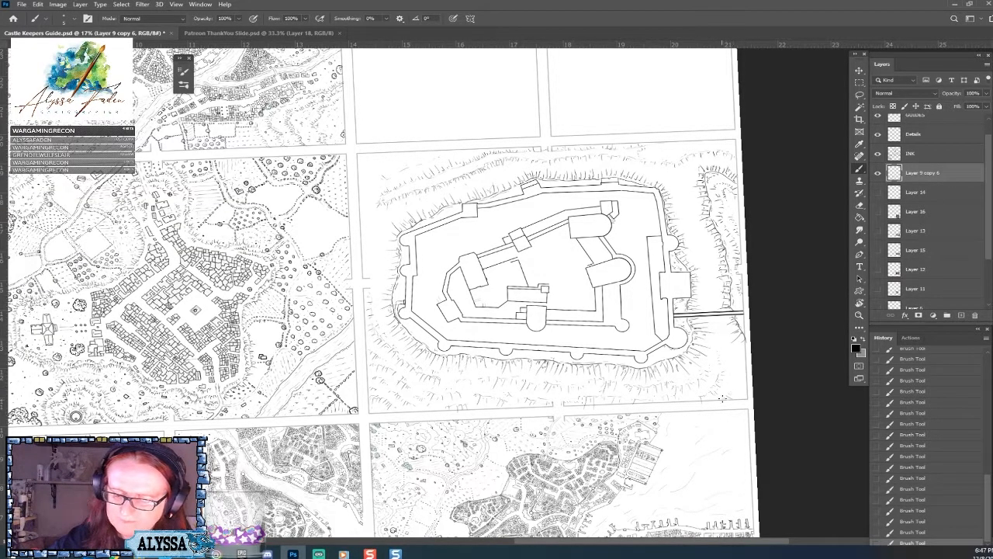
Fill the ground above the castle's upper wall with slope ticks and erase a stray mark on the right-hand bank.
scroll(497, 295, down, 3)
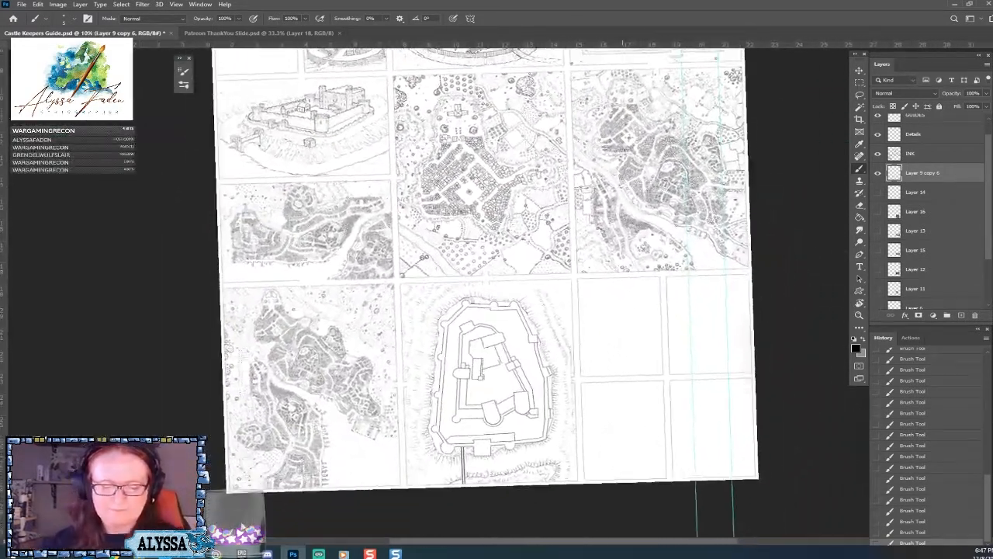
scroll(535, 332, up, 2)
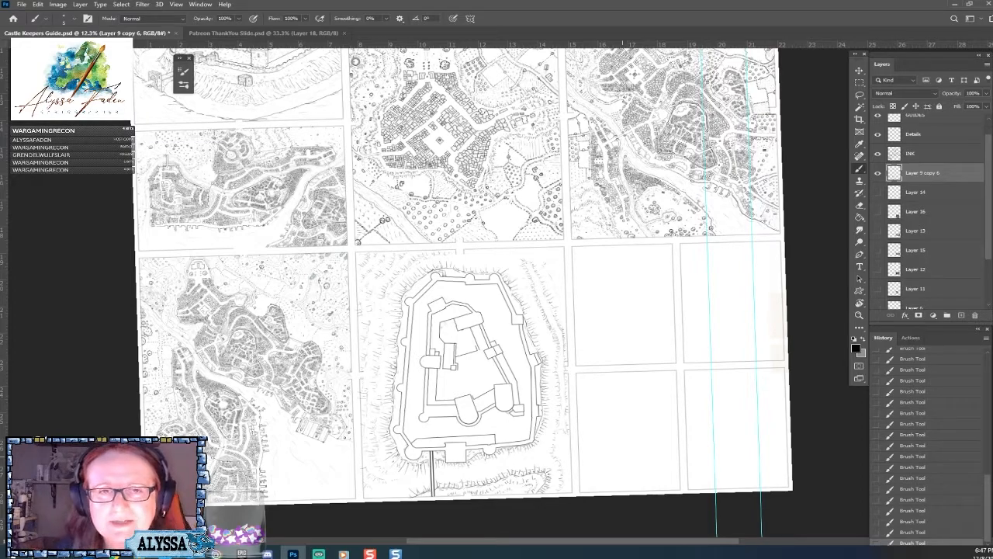
scroll(456, 292, up, 3)
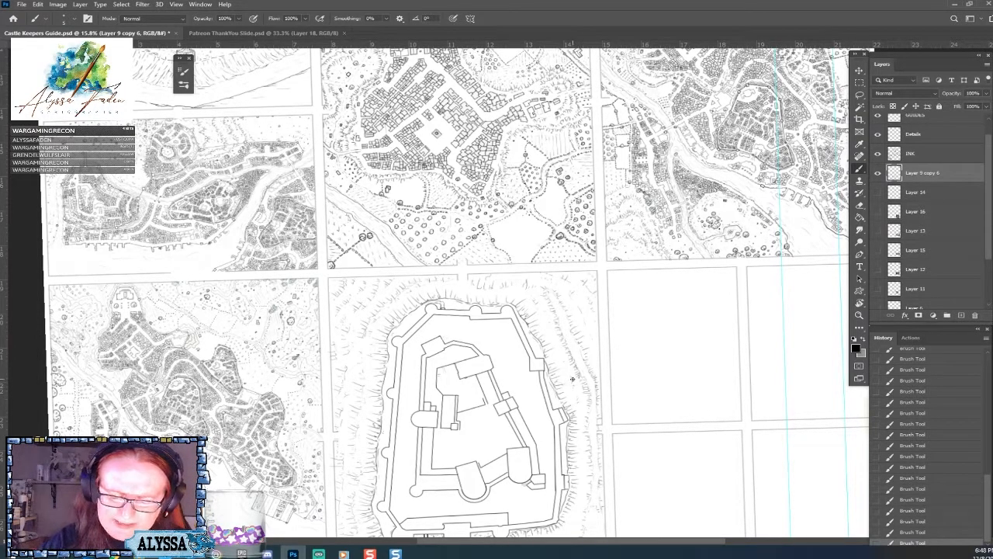
click(582, 424)
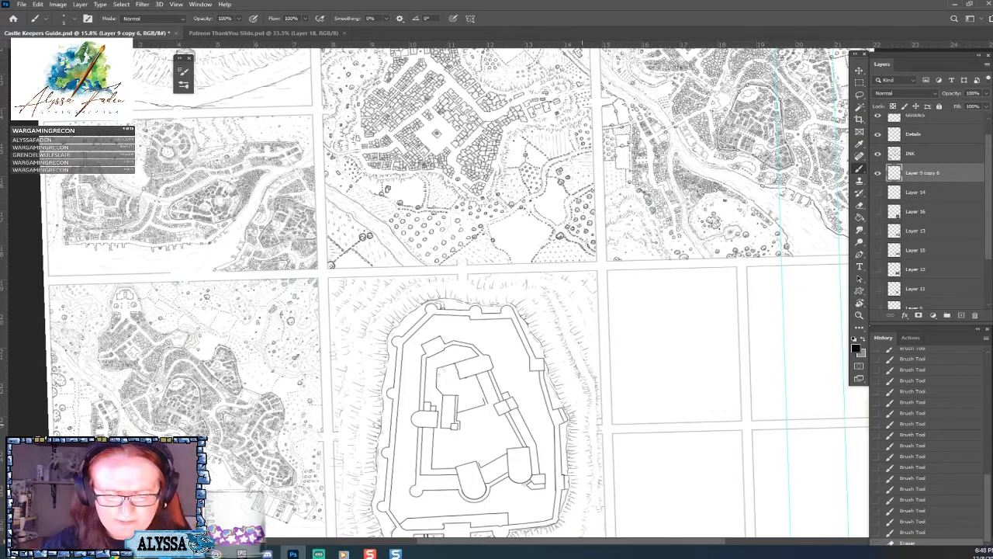
Merge the castle drawing layer, Layer 9 copy 6, into the INK layer.
scroll(582, 424, down, 4)
scroll(582, 424, up, 3)
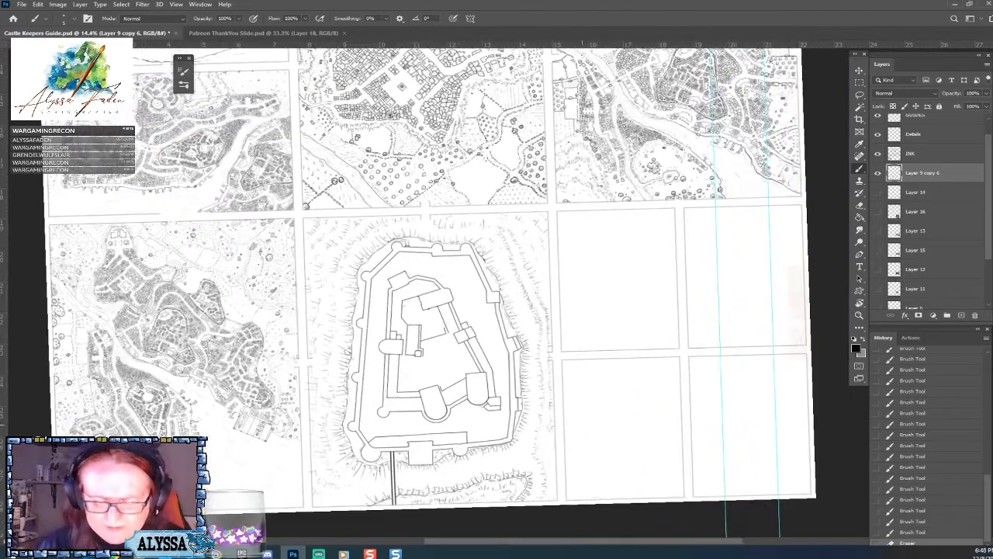
scroll(582, 425, up, 2)
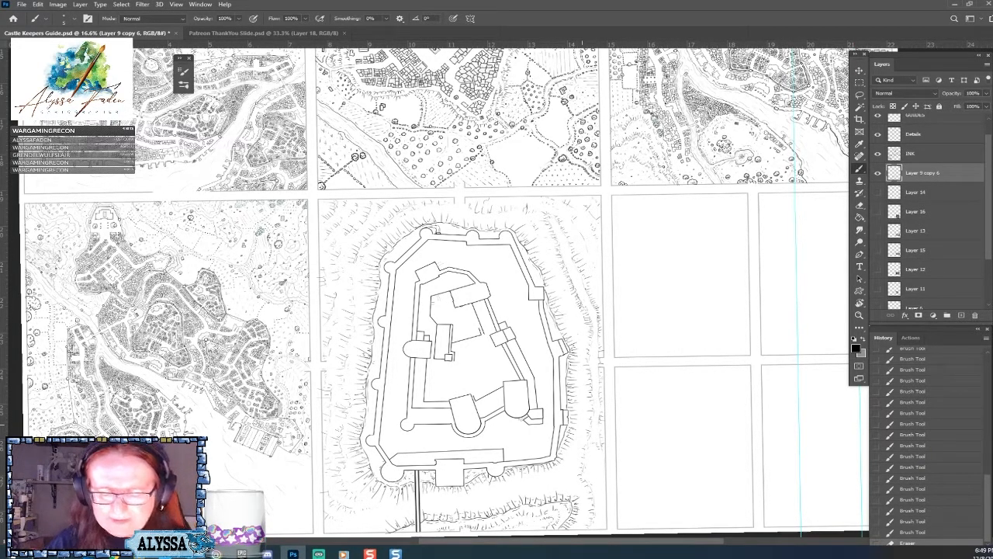
scroll(584, 424, up, 3)
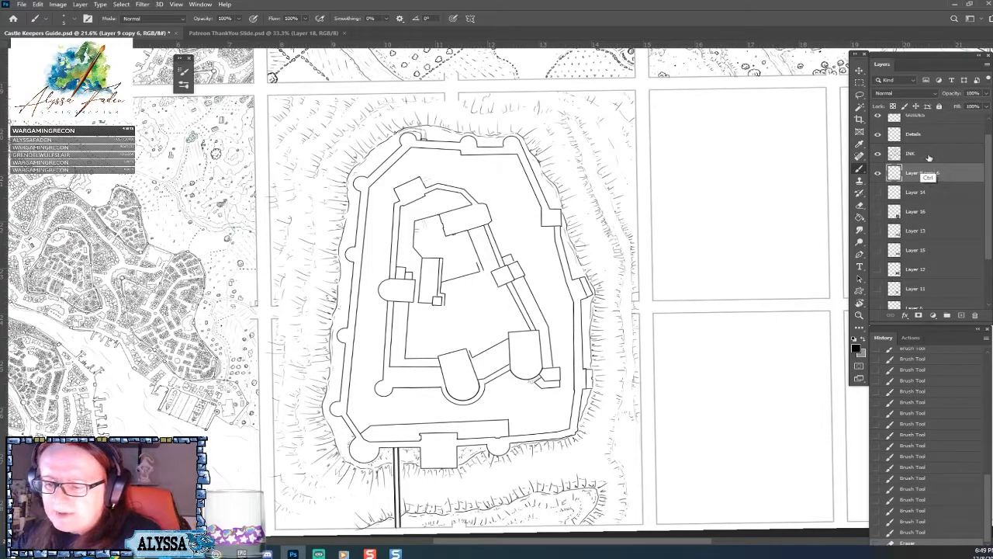
key(ctrl+e)
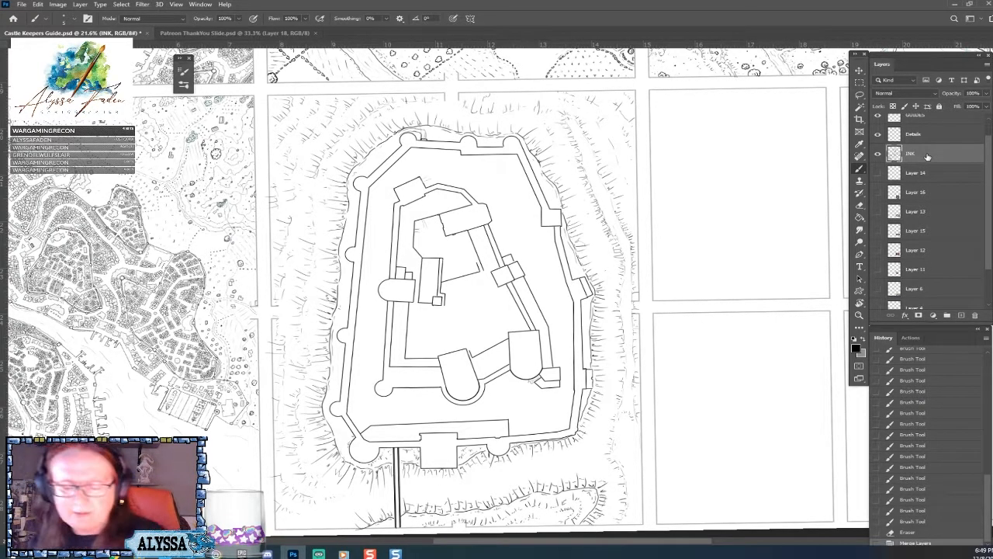
Try to select the space between the castle's outer wall lines on the INK layer with the Magic Wand.
scroll(413, 422, up, 3)
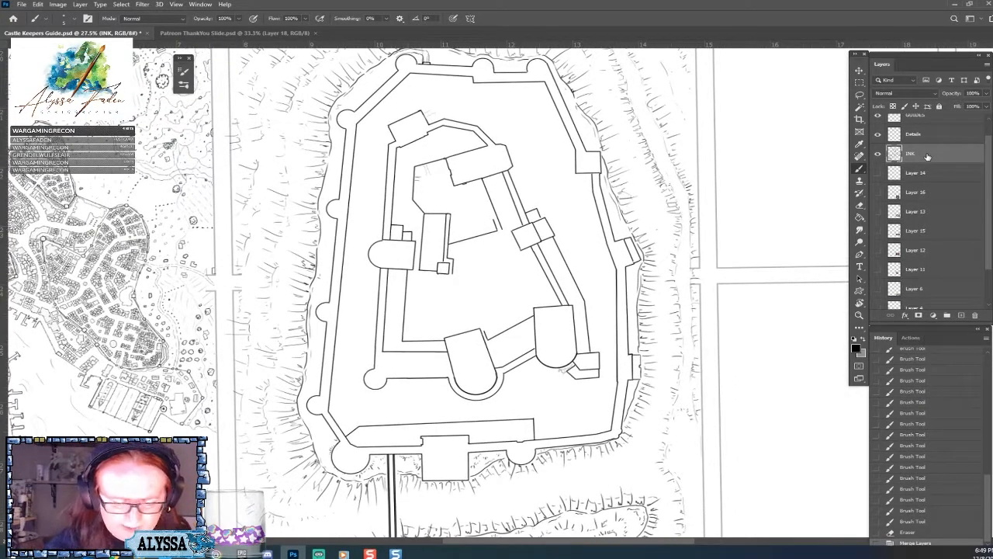
scroll(423, 480, down, 1)
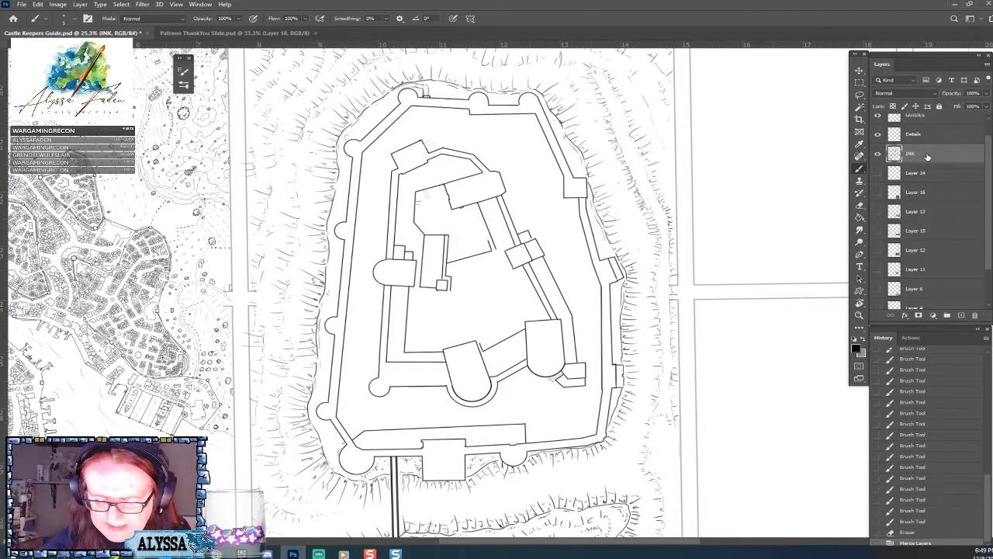
scroll(435, 532, up, 1)
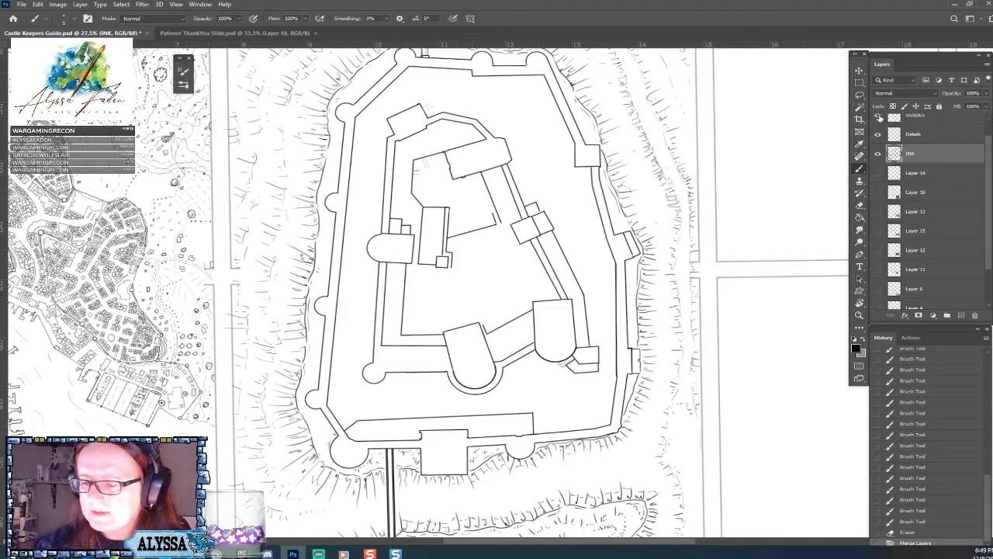
click(859, 107)
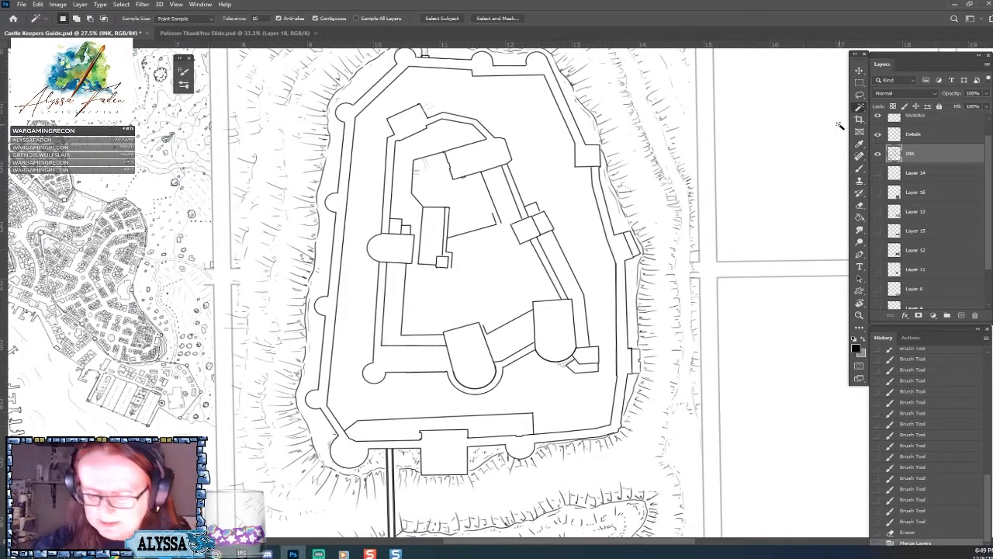
click(598, 430)
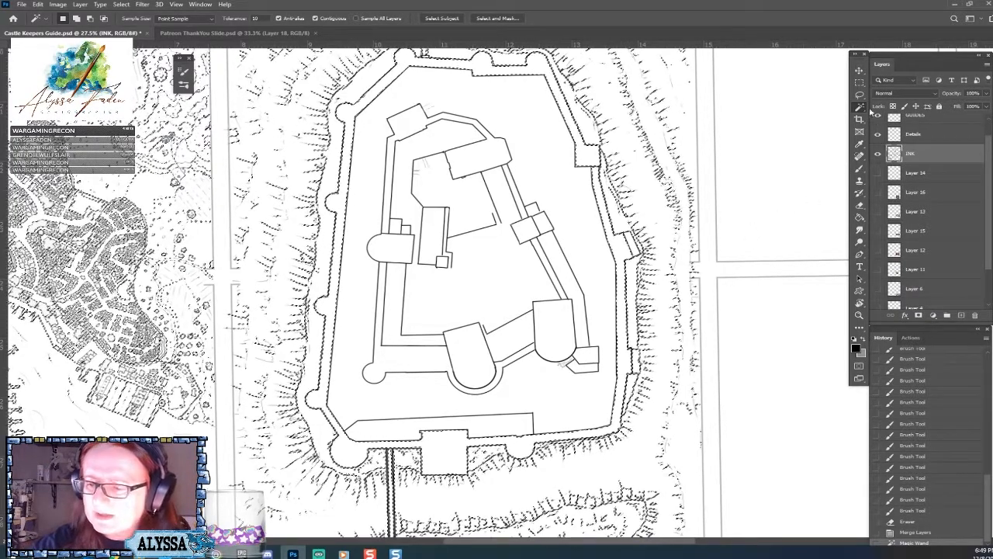
key(m)
key(ctrl+d)
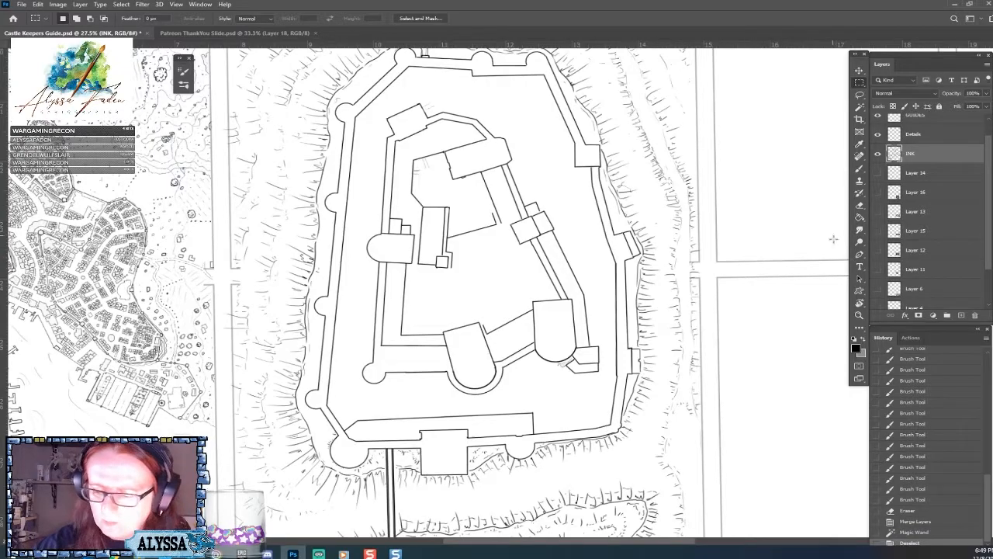
Close the gaps where two round towers meet the castle's long left outer wall with the Brush on the INK layer.
scroll(584, 453, up, 1)
scroll(584, 454, up, 4)
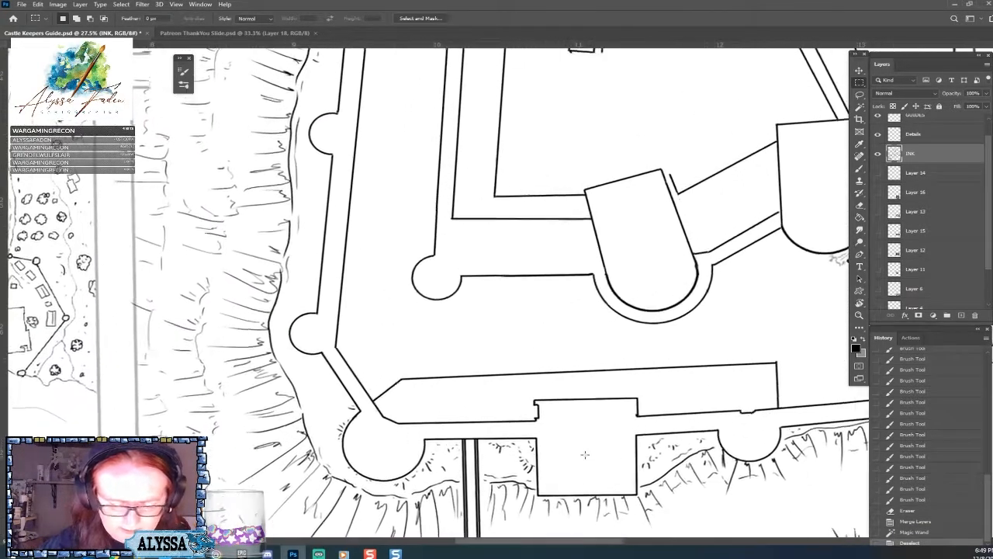
scroll(585, 455, up, 10)
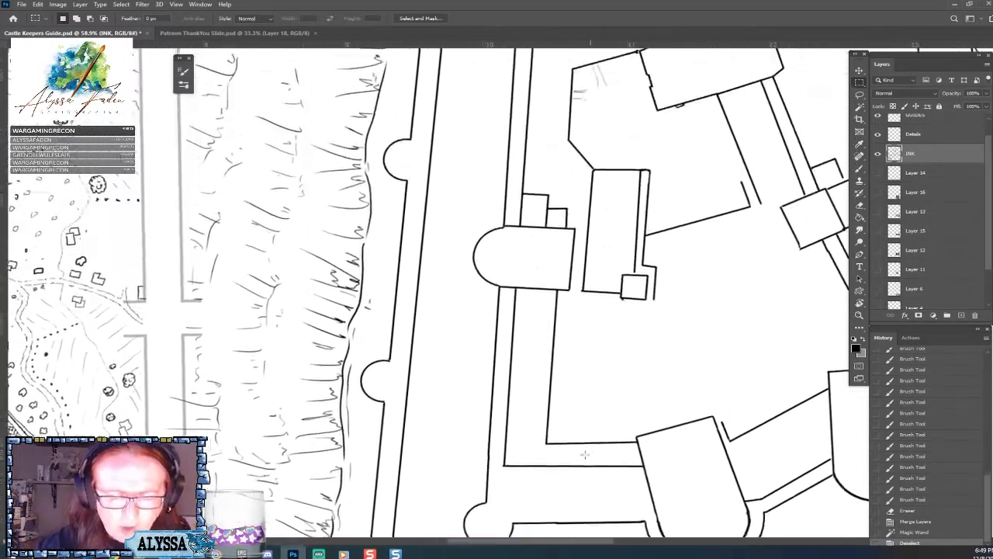
scroll(585, 454, up, 4)
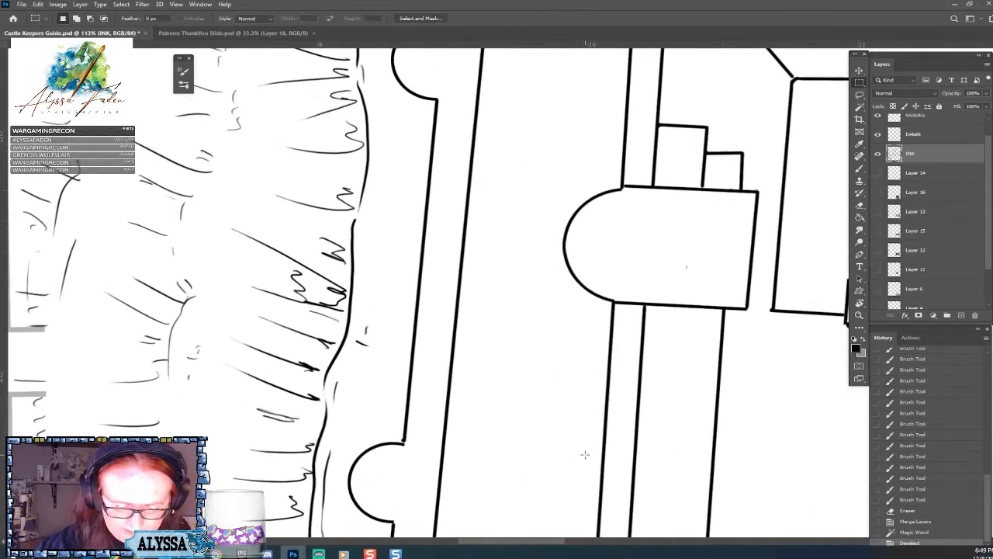
click(858, 169)
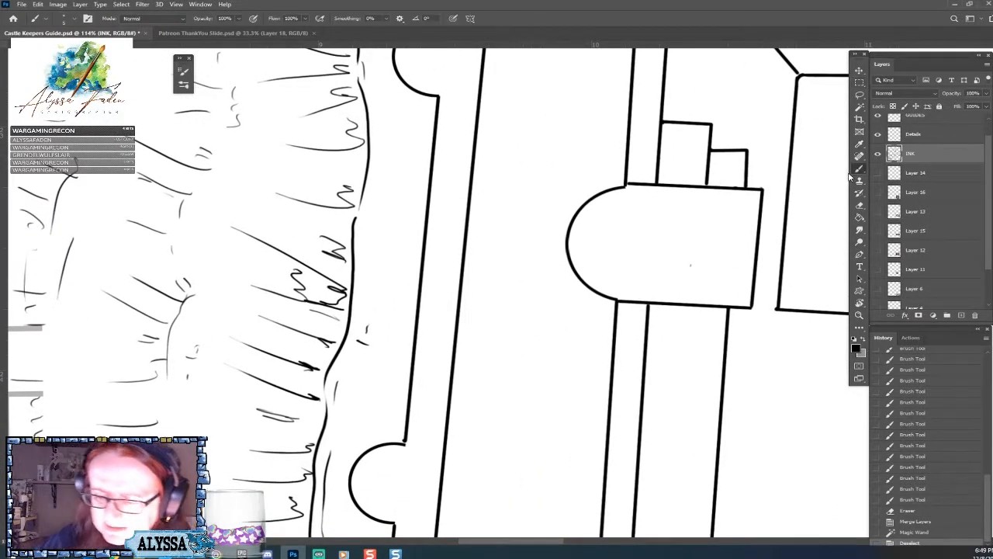
click(405, 443)
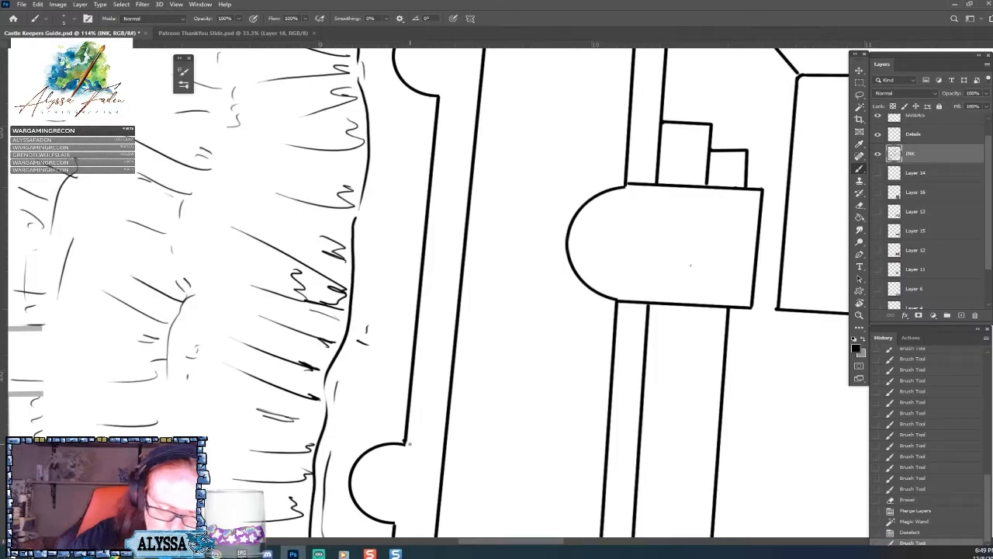
scroll(409, 444, up, 12)
scroll(410, 443, up, 4)
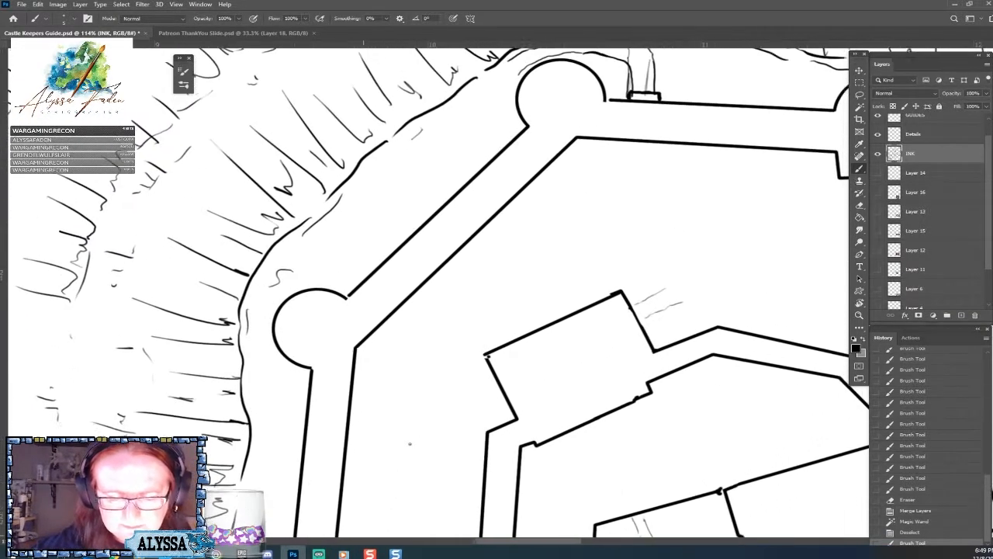
click(350, 303)
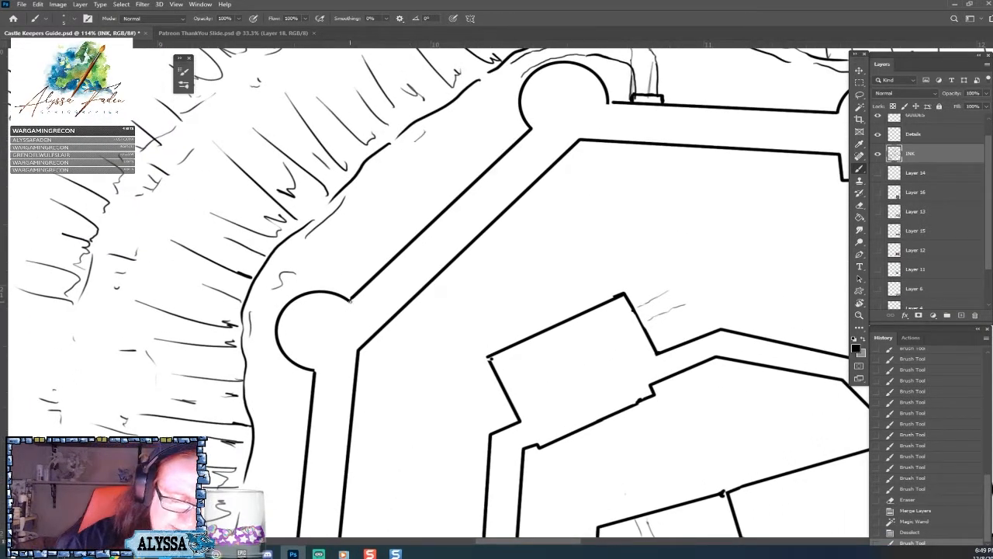
click(334, 375)
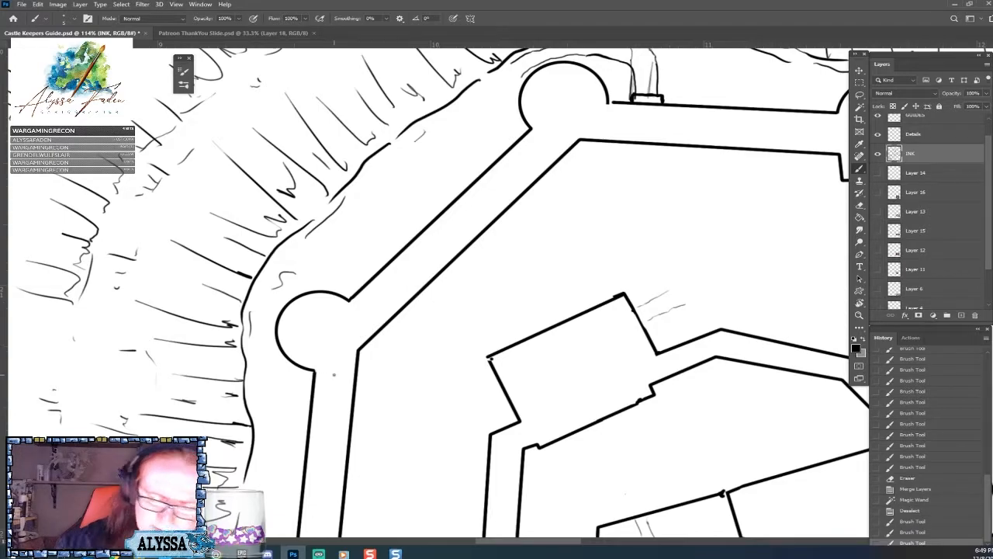
Close the line gaps beside the round towers along the castle's upper outer wall with small brush dabs.
drag(609, 100, 484, 291)
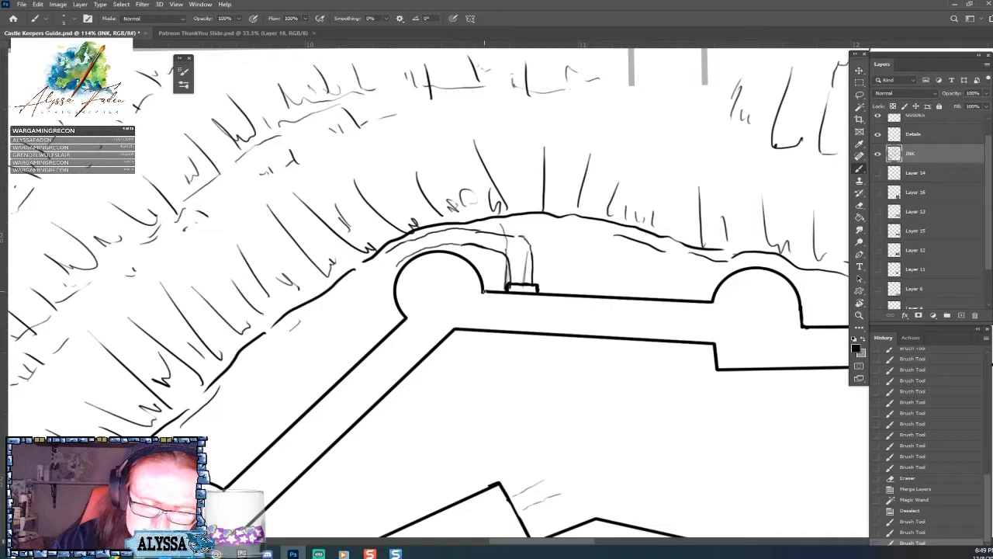
click(485, 291)
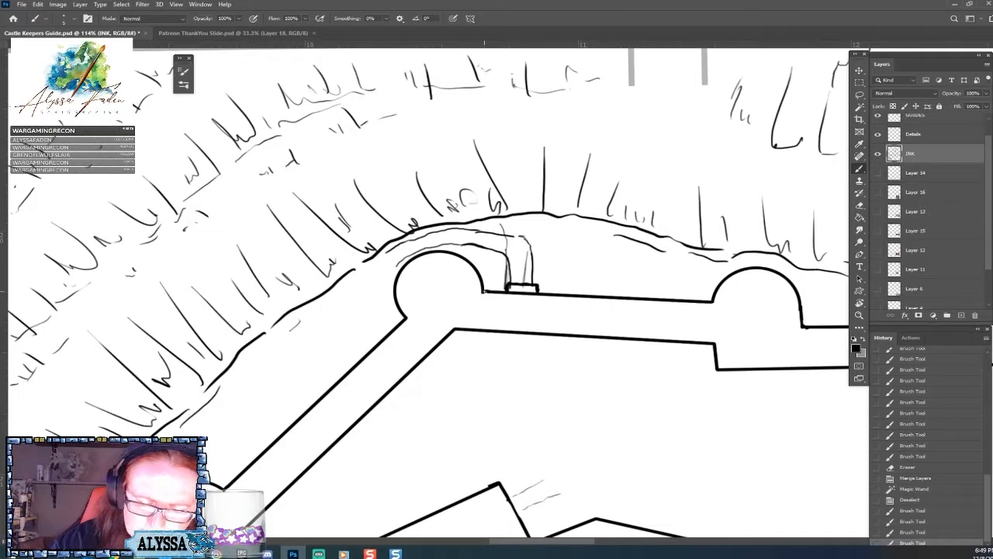
click(484, 291)
mouse_move(515, 301)
mouse_down()
mouse_move(338, 242)
mouse_move(138, 256)
mouse_up()
click(565, 278)
click(645, 240)
Close the gaps in the right-hand outer wall below the square tower and at the angled turret.
drag(643, 419, 491, 86)
drag(647, 280, 616, 180)
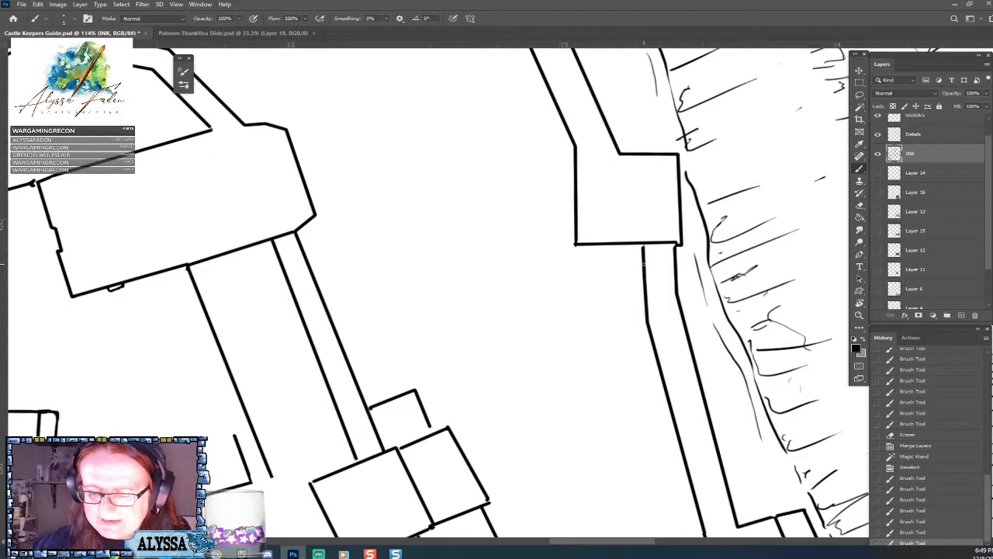
click(643, 245)
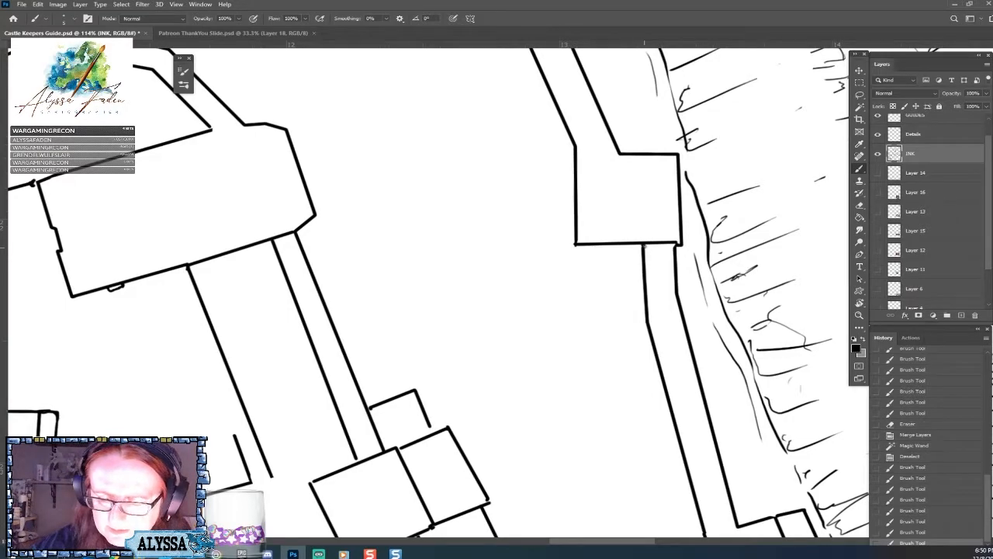
click(675, 246)
drag(793, 533, 674, 258)
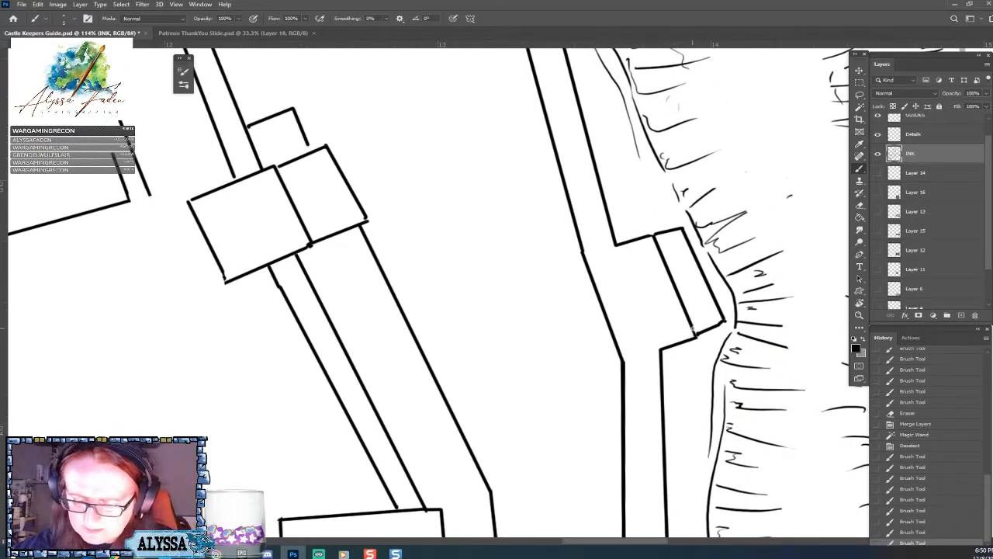
click(694, 332)
mouse_move(721, 529)
mouse_down()
mouse_move(690, 204)
mouse_move(696, 163)
mouse_up()
drag(691, 468, 741, 121)
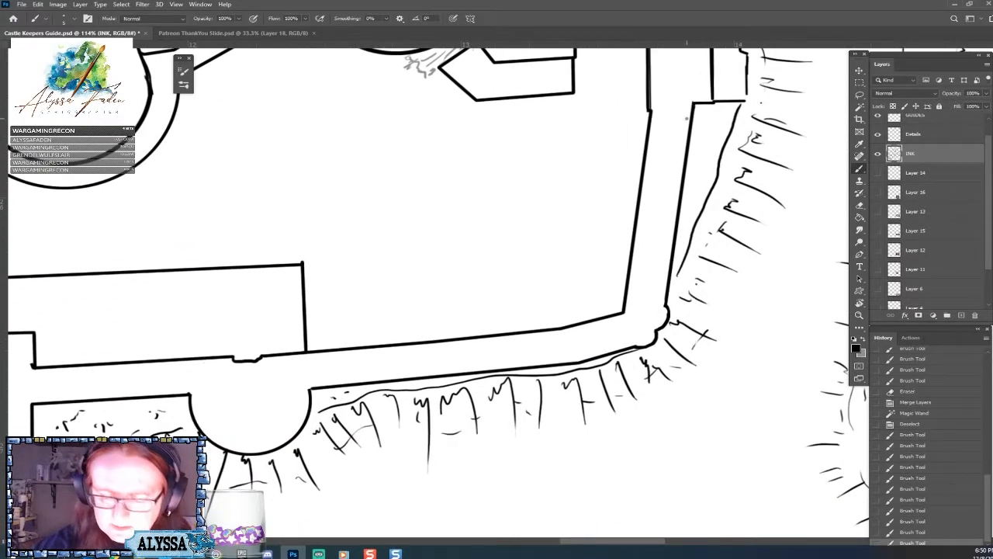
Erase the uneven notch in the inner wall line behind the lower round tower and redraw it with straight edges.
scroll(690, 113, left, 5)
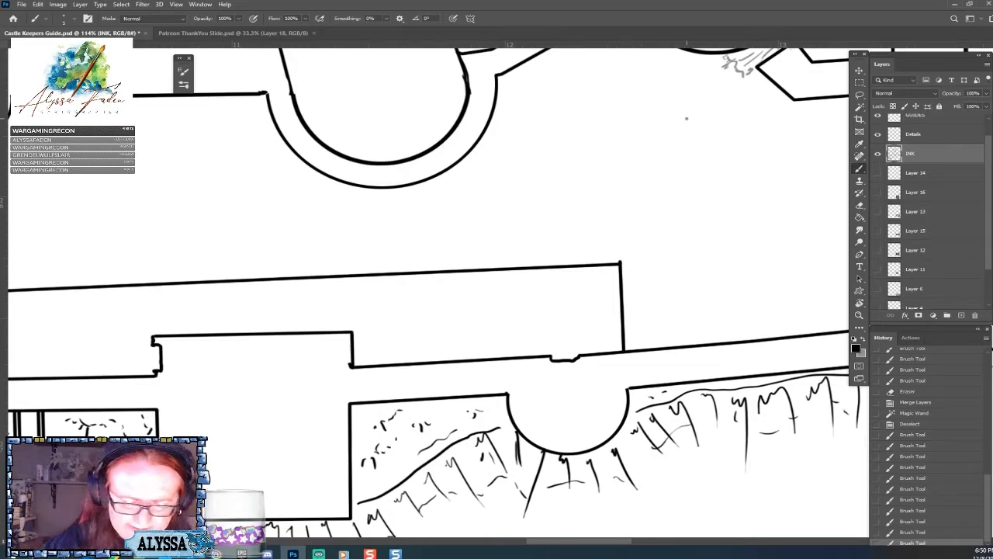
key(e)
mouse_move(564, 361)
mouse_down()
mouse_move(562, 350)
mouse_move(559, 364)
mouse_up()
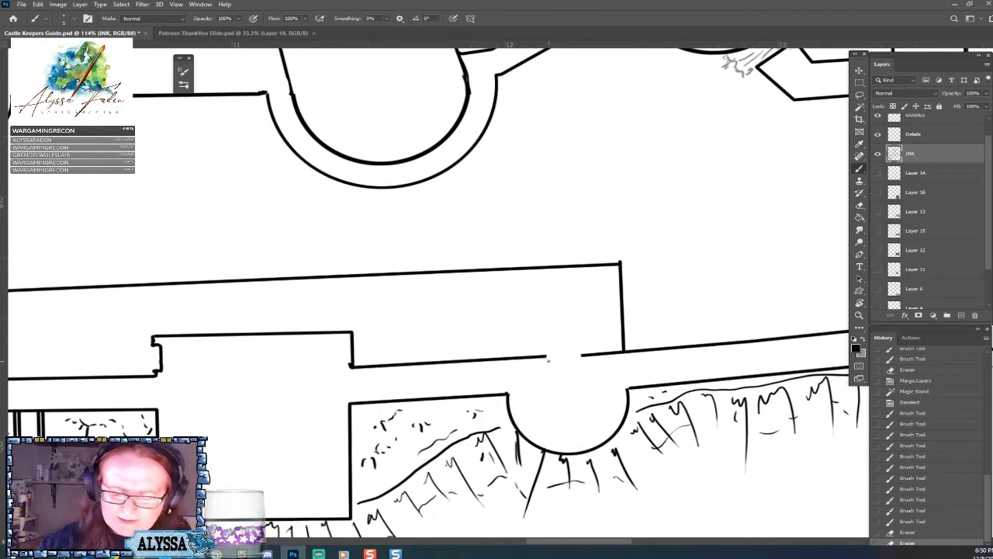
click(547, 359)
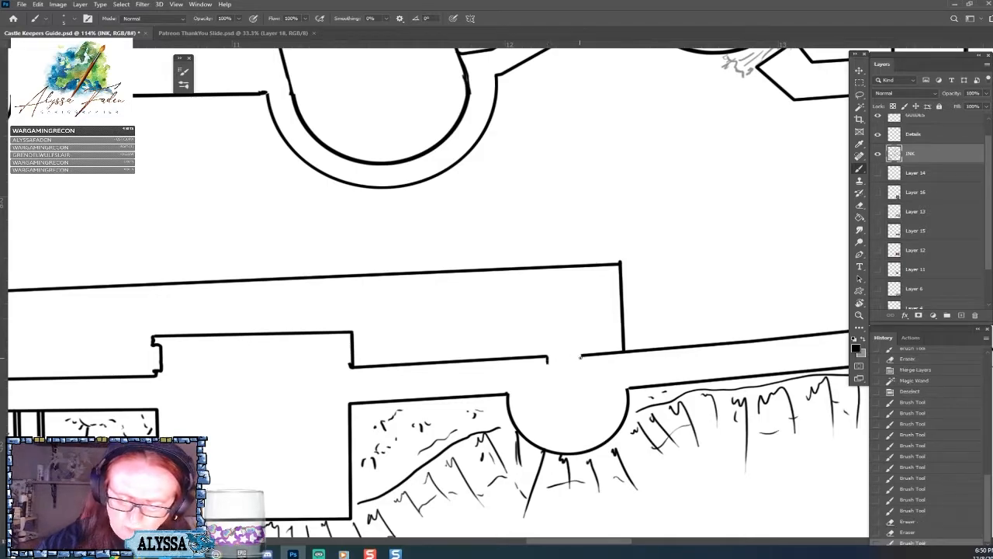
click(580, 357)
drag(552, 362, 577, 363)
Redraw the short line at the gatehouse's right inner corner where it joins the wall.
mouse_move(362, 358)
mouse_down()
mouse_move(575, 364)
mouse_move(545, 362)
mouse_move(548, 371)
mouse_up()
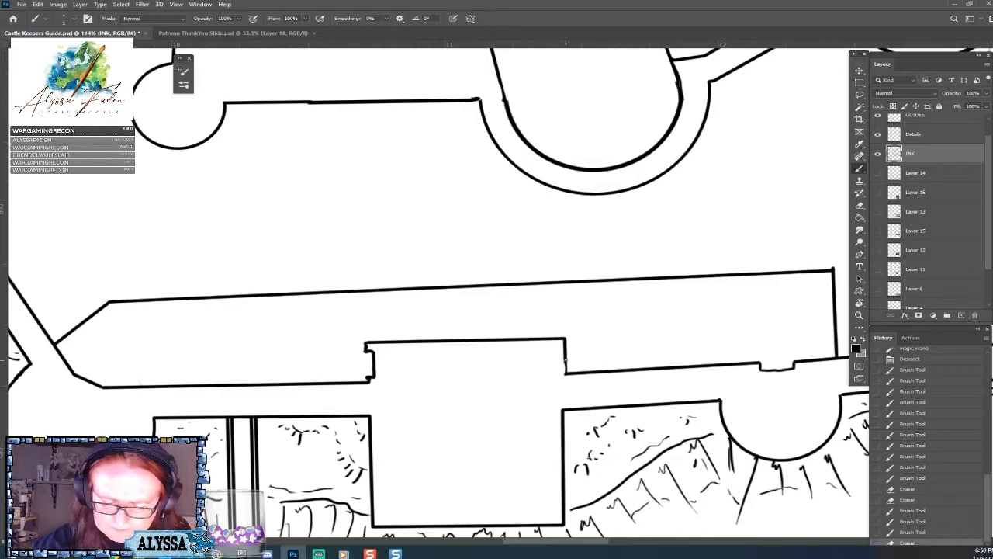
drag(565, 360, 566, 372)
drag(308, 405, 563, 365)
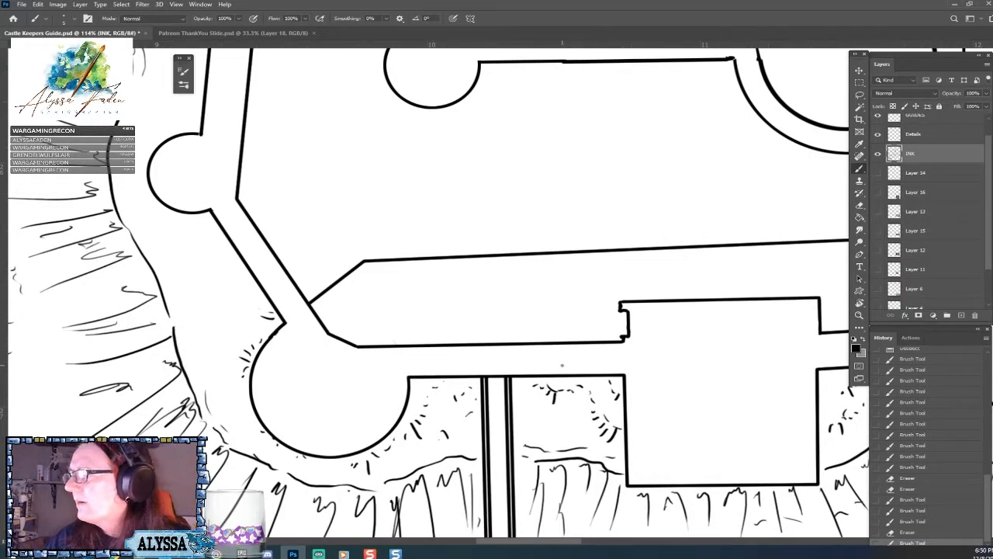
Join the left outer wall to its round tower with the Brush and erase the overhanging ink at the tower's corner.
drag(563, 364, 708, 434)
drag(575, 396, 594, 471)
drag(536, 256, 503, 385)
drag(567, 233, 571, 284)
drag(563, 155, 541, 137)
drag(388, 355, 429, 356)
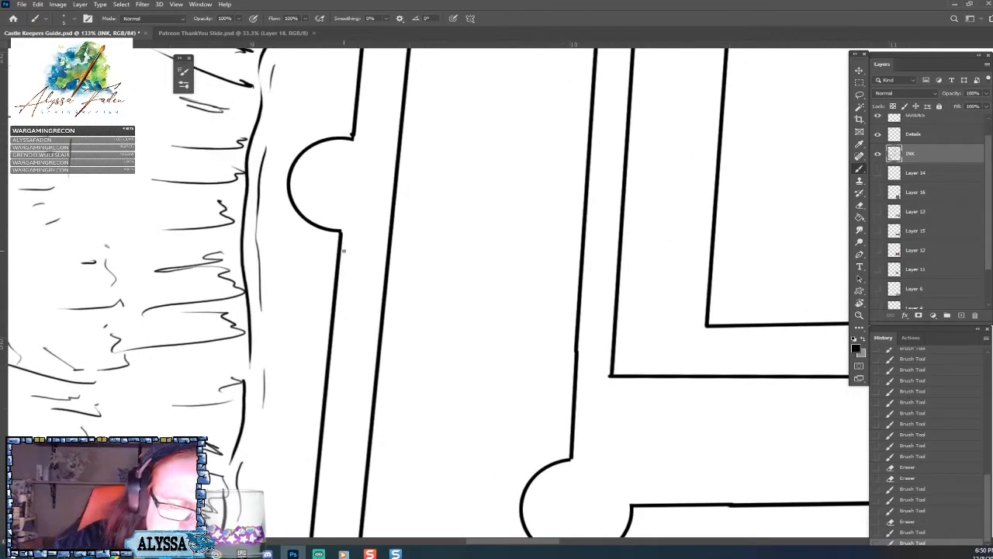
scroll(342, 241, up, 5)
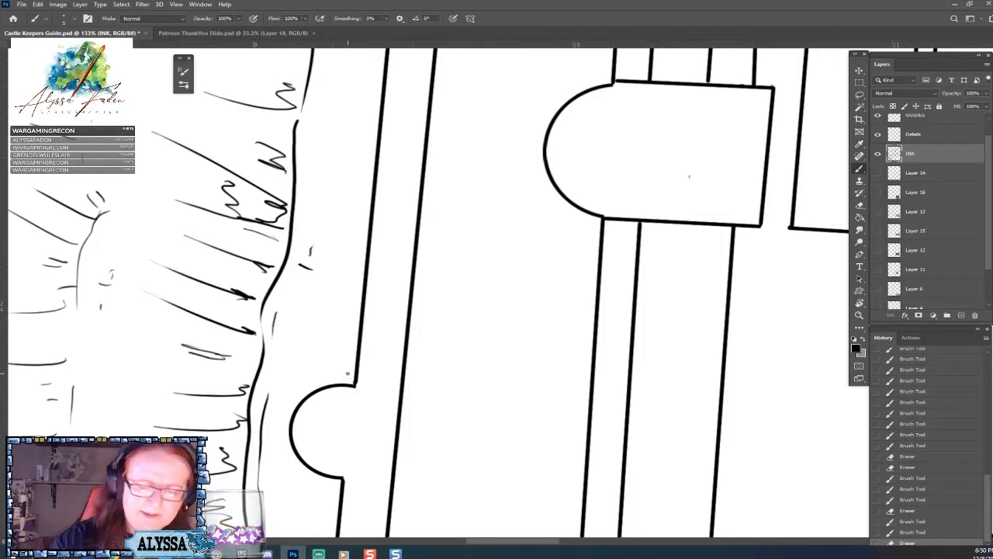
Select the whole space between the castle's outer wall lines, including gatehouse and towers, with the Magic Wand.
scroll(349, 376, down, 3)
scroll(346, 373, down, 5)
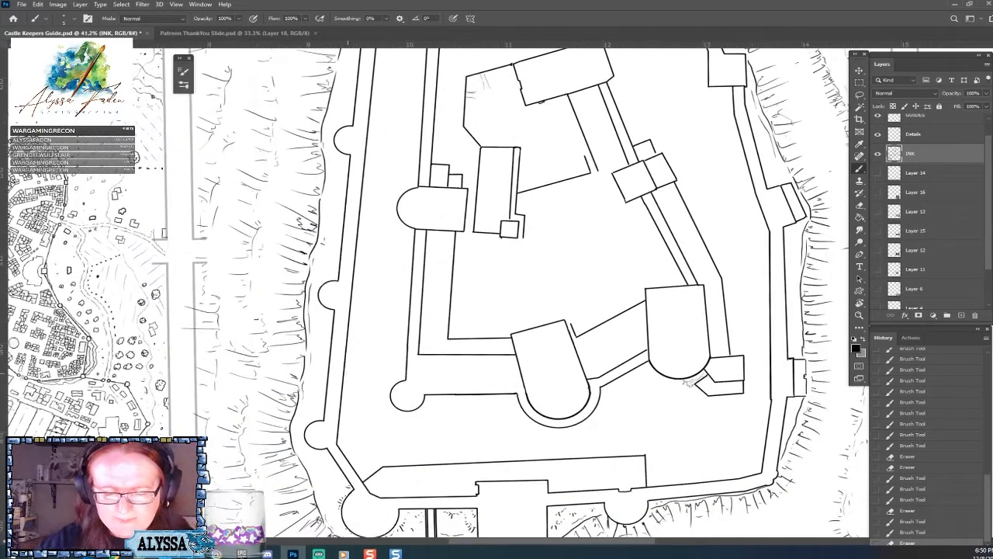
drag(348, 373, 333, 218)
scroll(473, 388, up, 3)
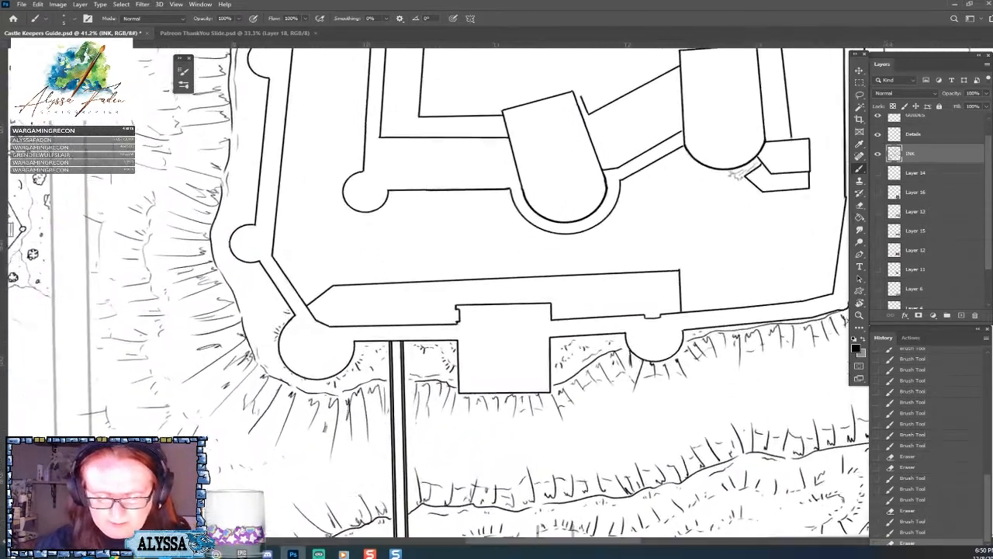
click(860, 107)
click(516, 355)
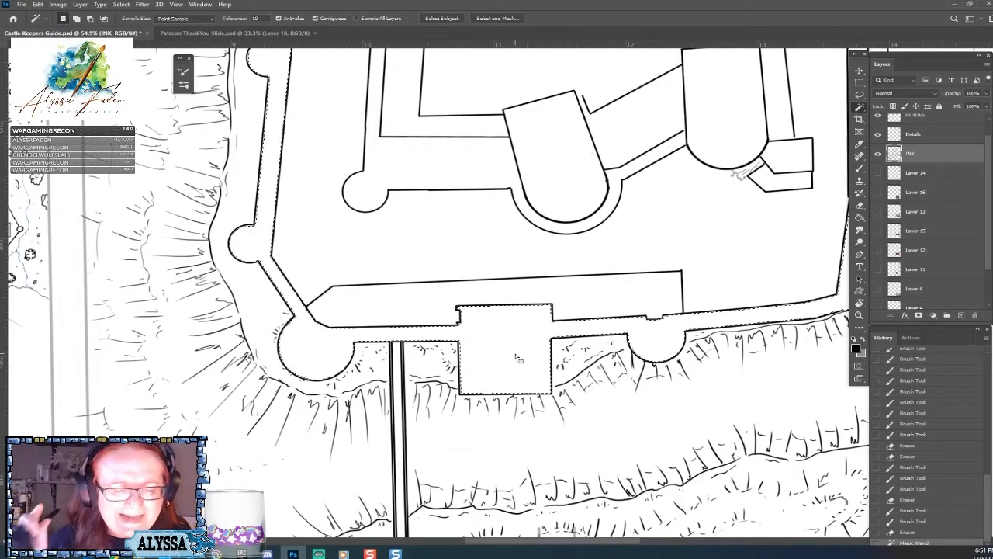
scroll(516, 357, up, 2)
scroll(516, 355, down, 3)
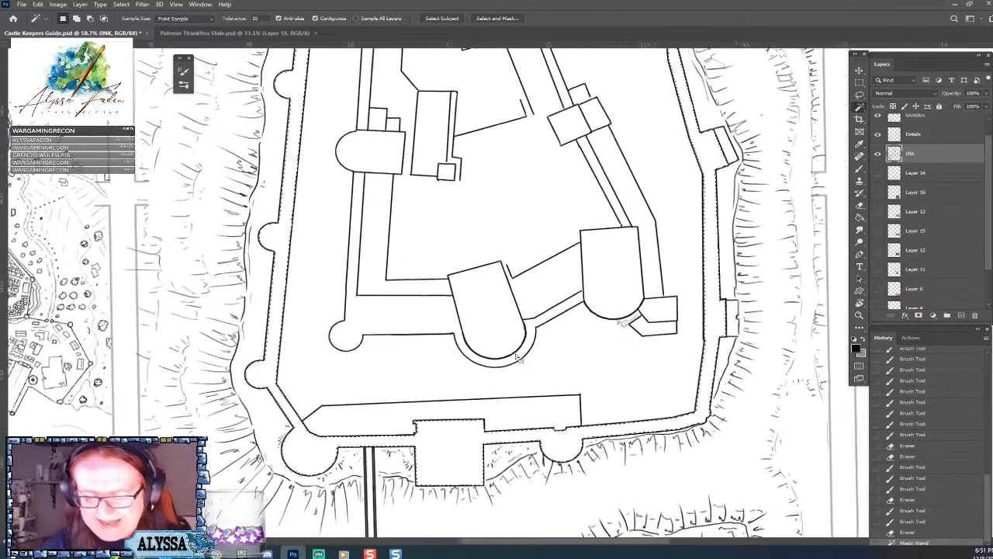
scroll(516, 356, up, 1)
scroll(516, 355, up, 4)
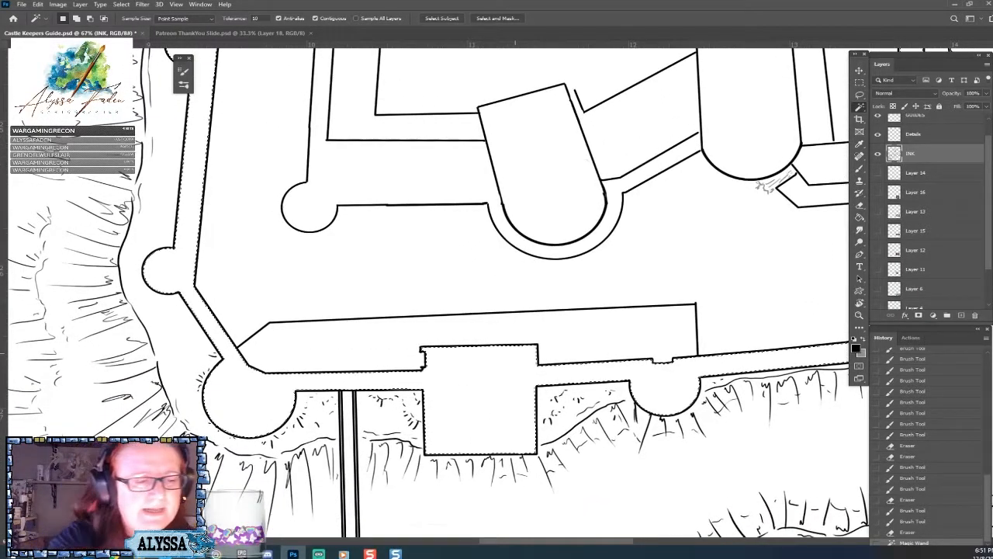
Try to expand the outer wall selection by 10 pixels.
click(121, 5)
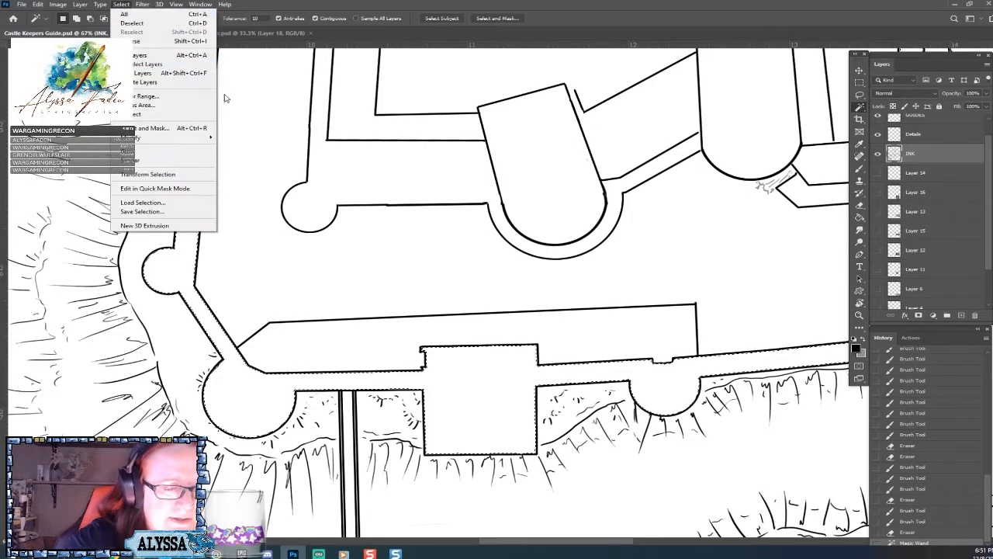
mouse_move(178, 137)
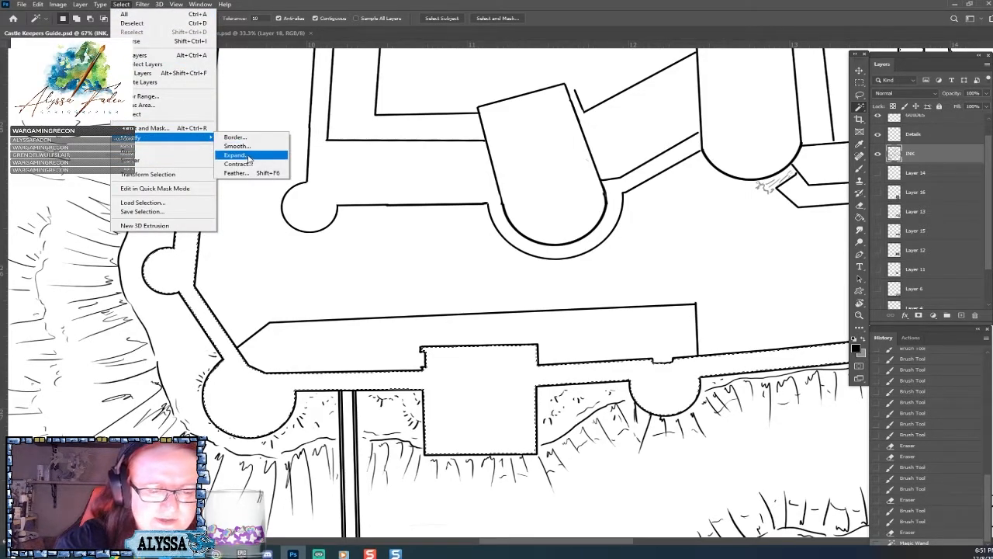
click(248, 156)
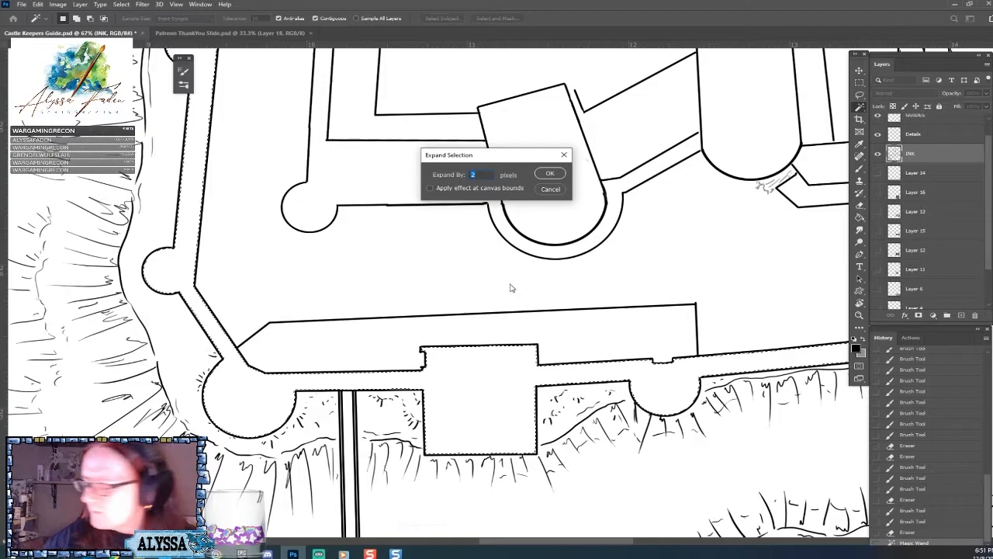
text(1)
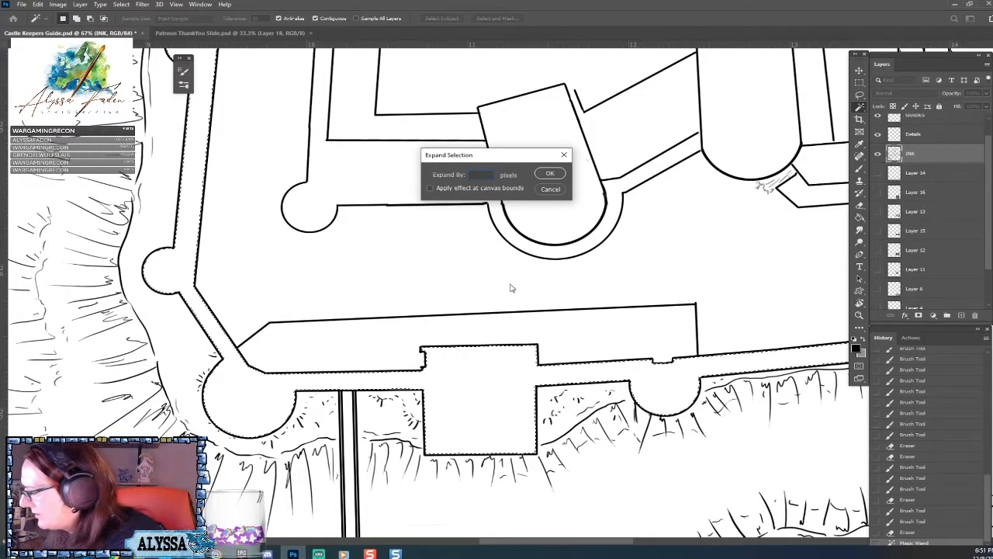
key(Return)
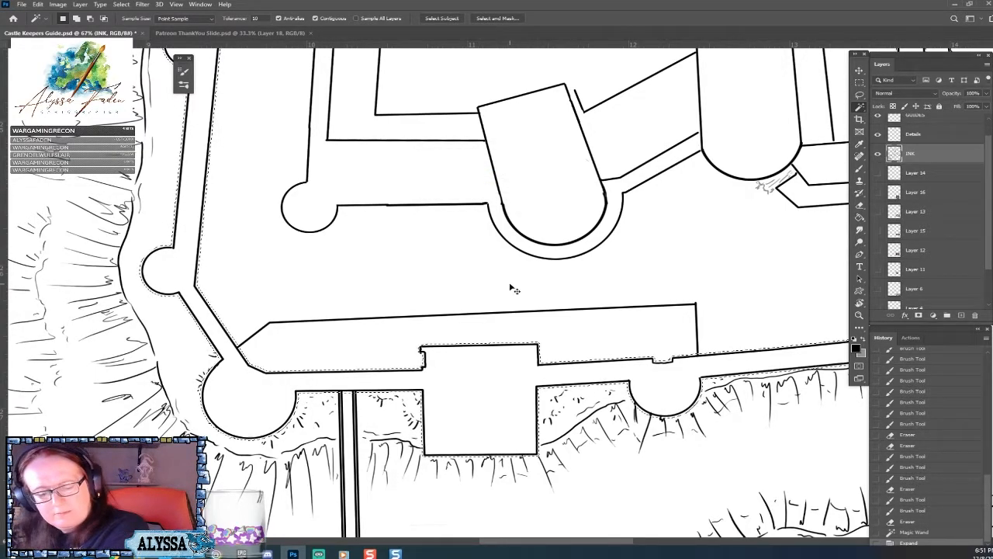
key(ctrl+z)
Expand the outer wall selection by a smaller amount so its edge sits on the ink lines.
click(121, 4)
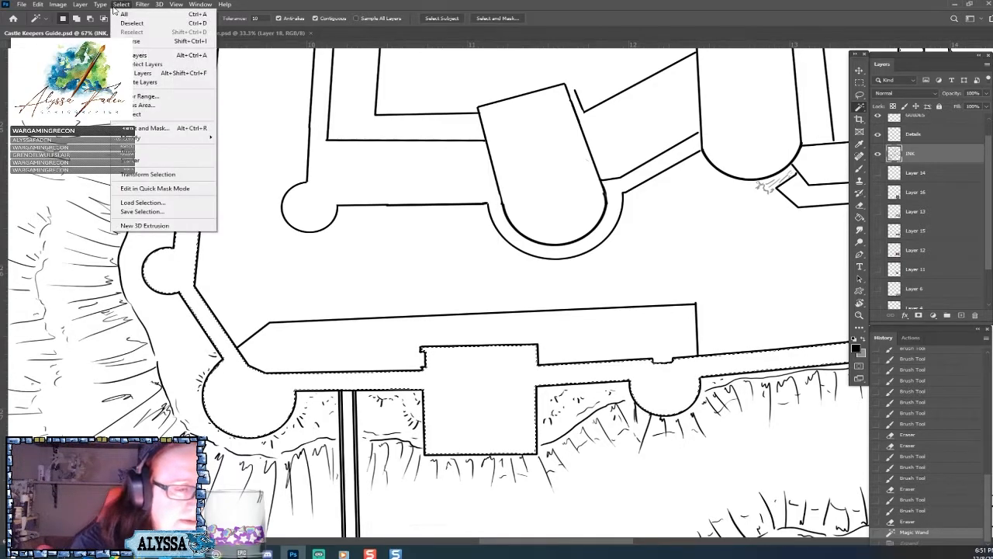
mouse_move(163, 138)
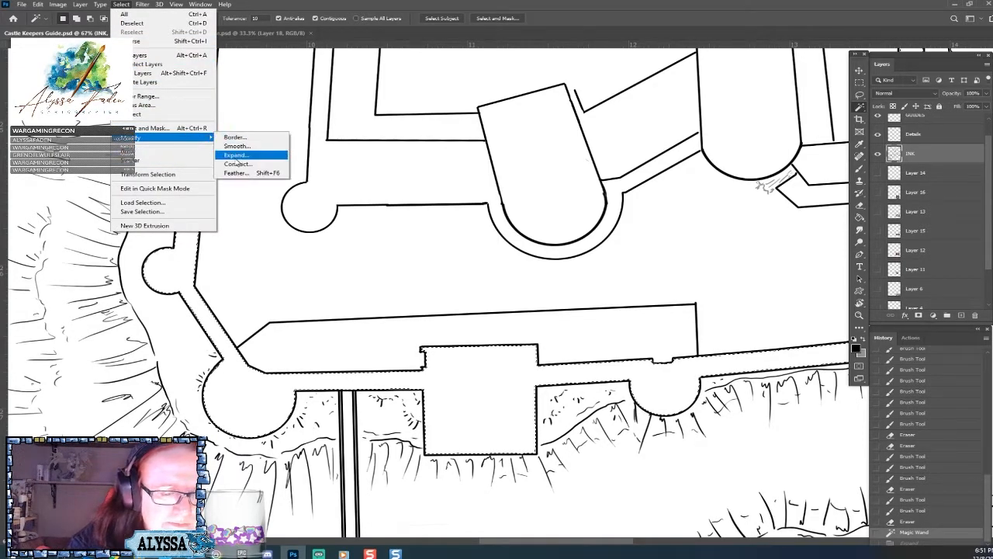
click(252, 154)
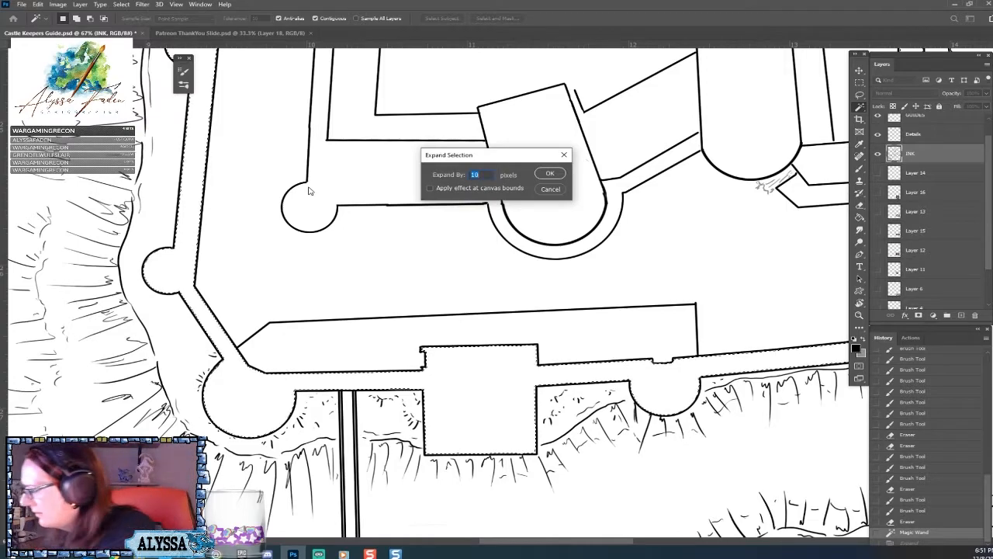
key(Return)
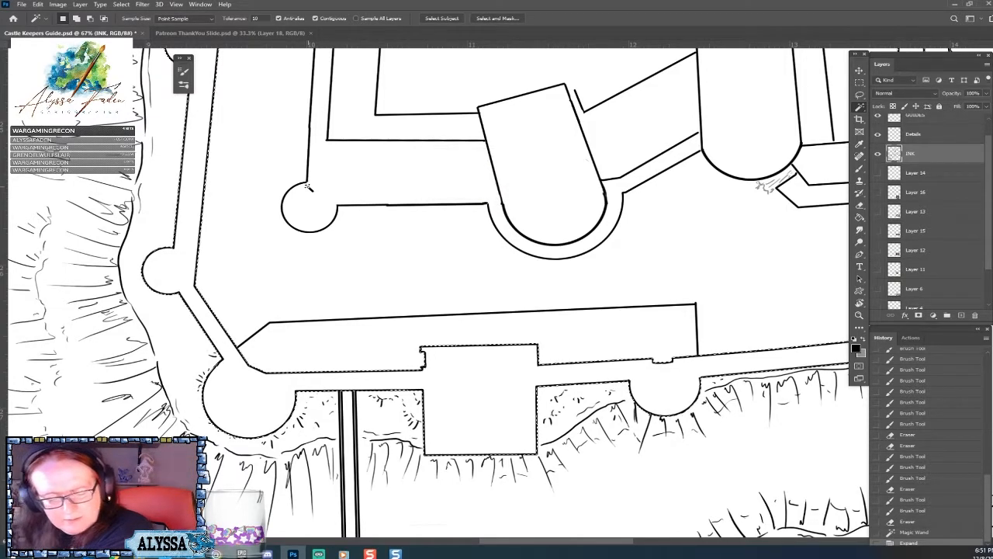
Create a new empty layer and place it directly above the INK layer.
key(ctrl+plus)
key(ctrl+plus)
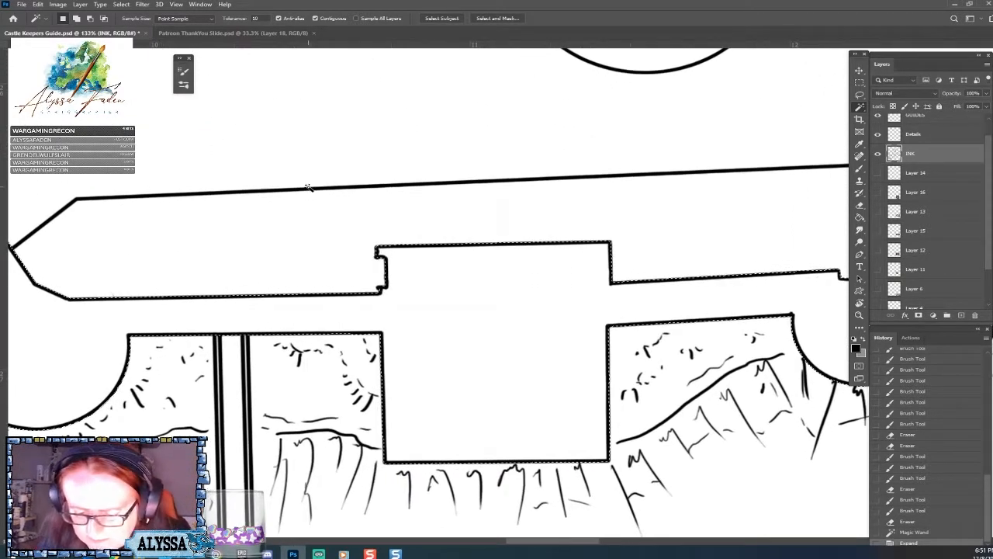
scroll(309, 188, down, 1)
scroll(309, 188, down, 2)
scroll(309, 188, down, 3)
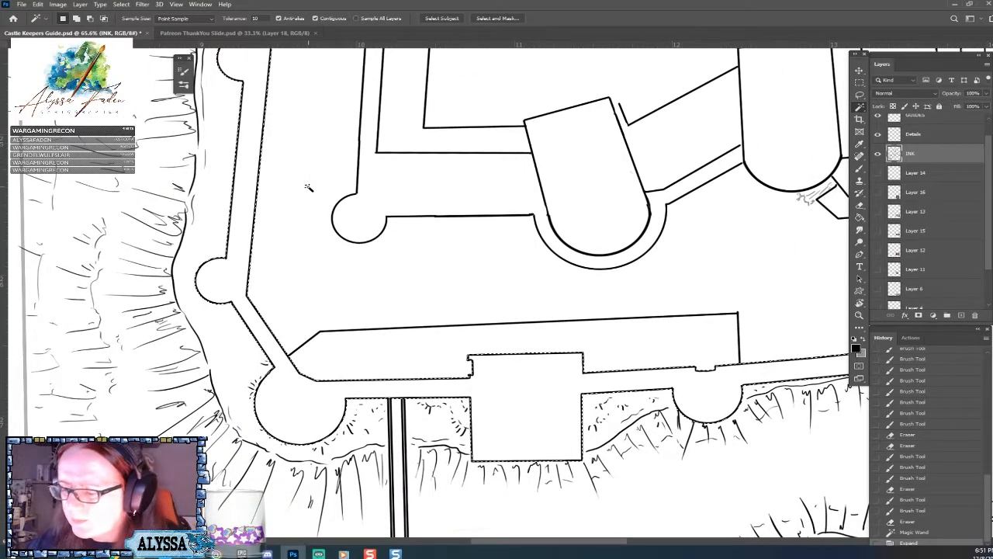
click(961, 315)
drag(933, 159, 930, 182)
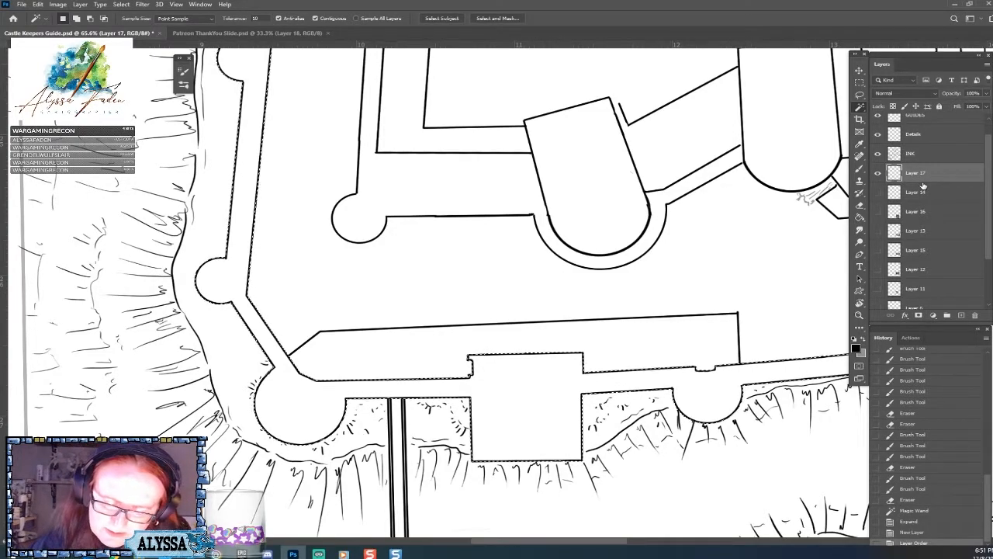
drag(927, 178, 923, 163)
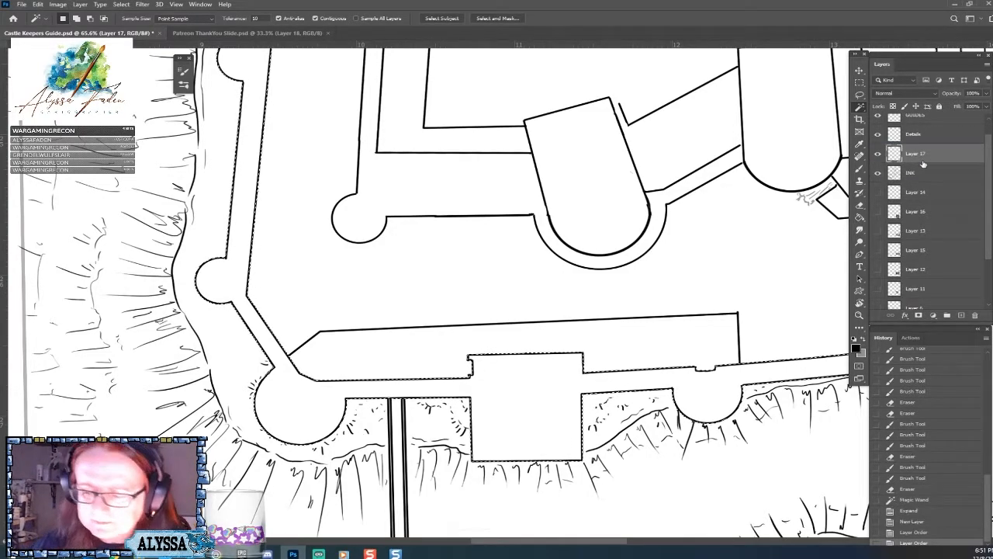
Stroke the outer wall selection on the new layer with a 5 px centered line in grey 969696 at 100% opacity.
click(38, 5)
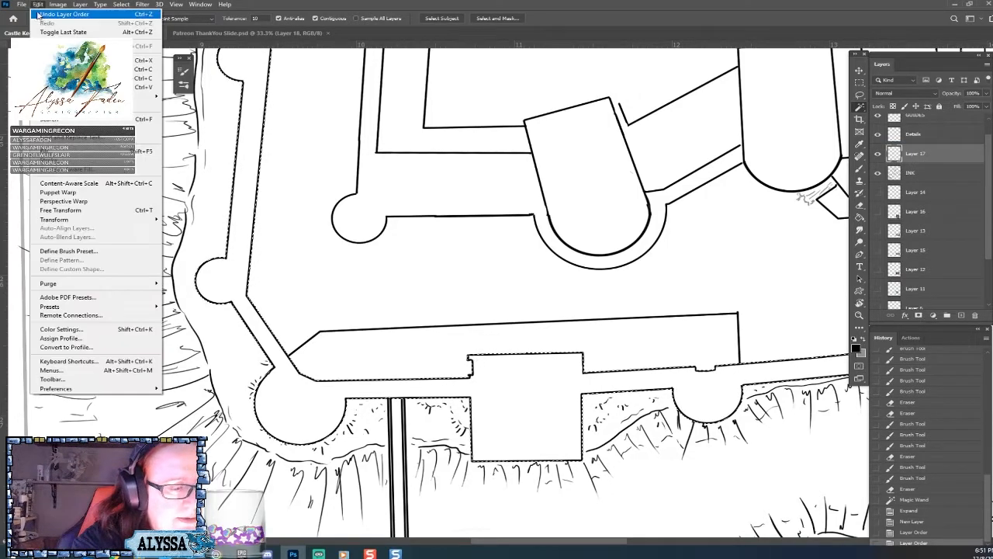
click(82, 164)
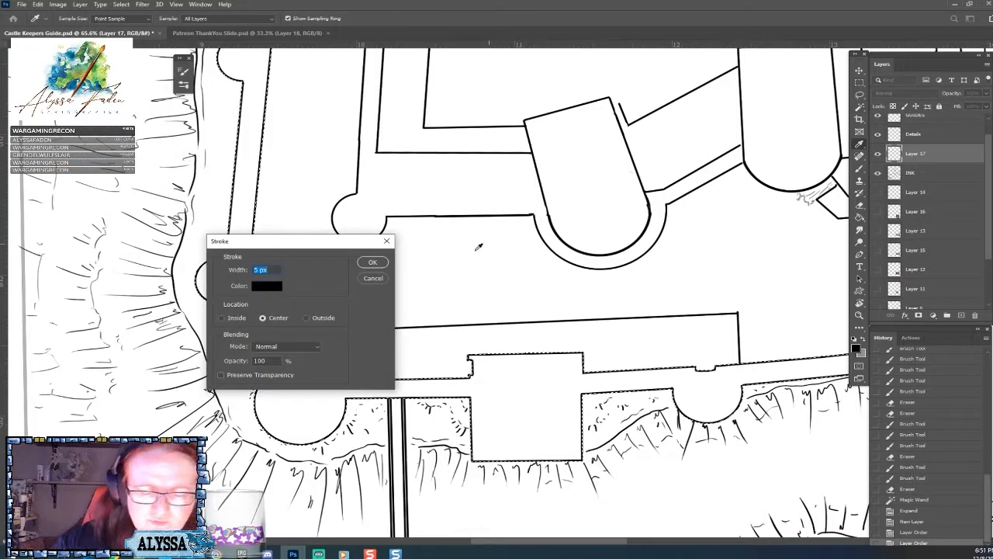
click(267, 285)
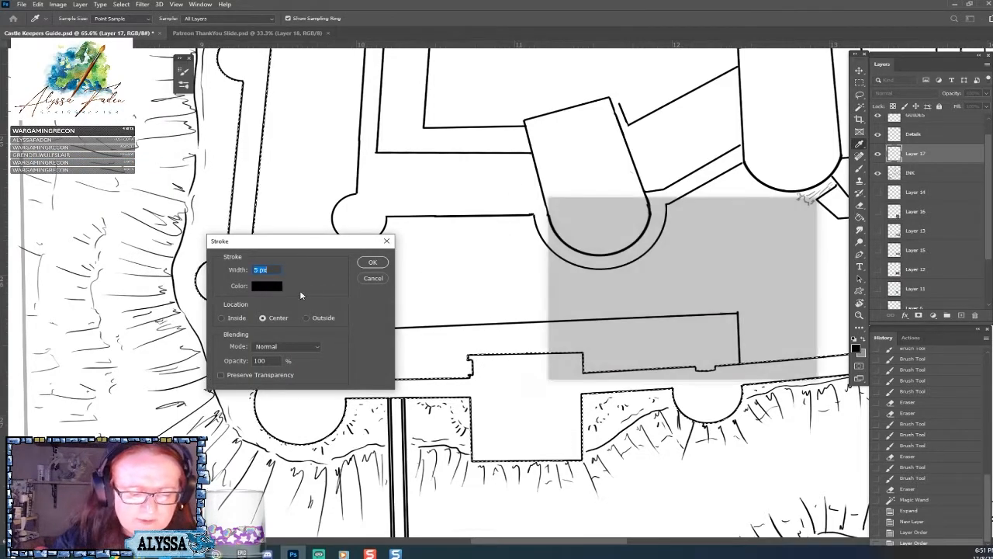
click(549, 272)
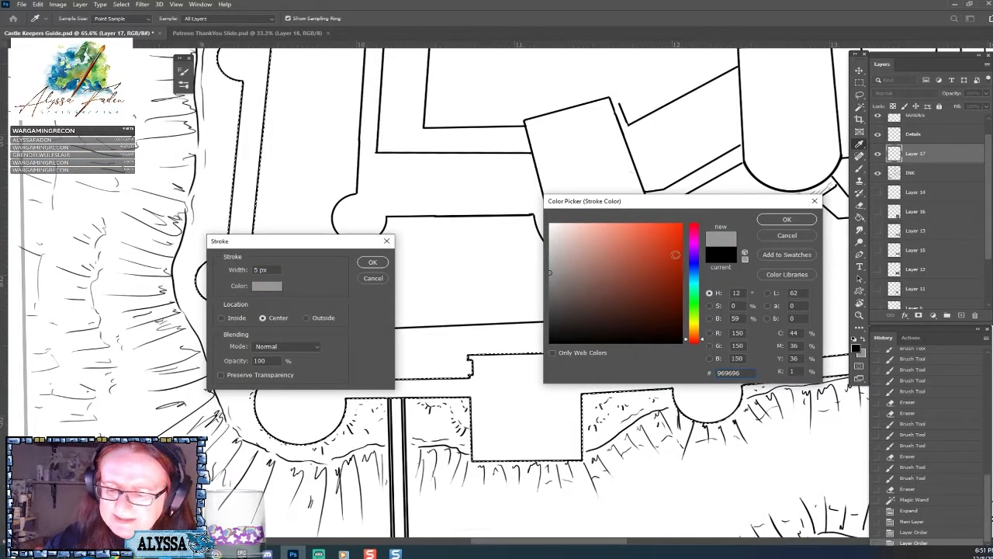
click(787, 219)
click(374, 261)
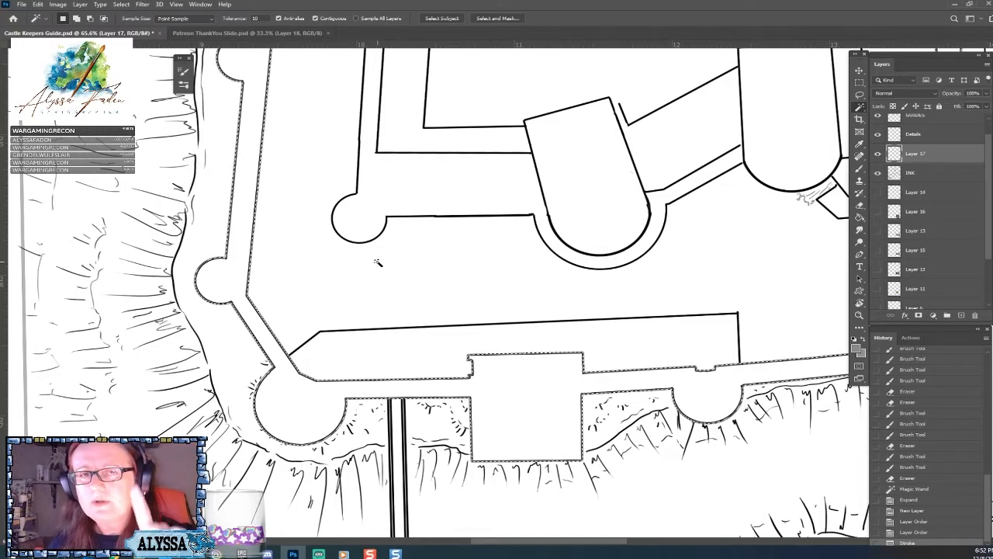
key(ctrl+plus)
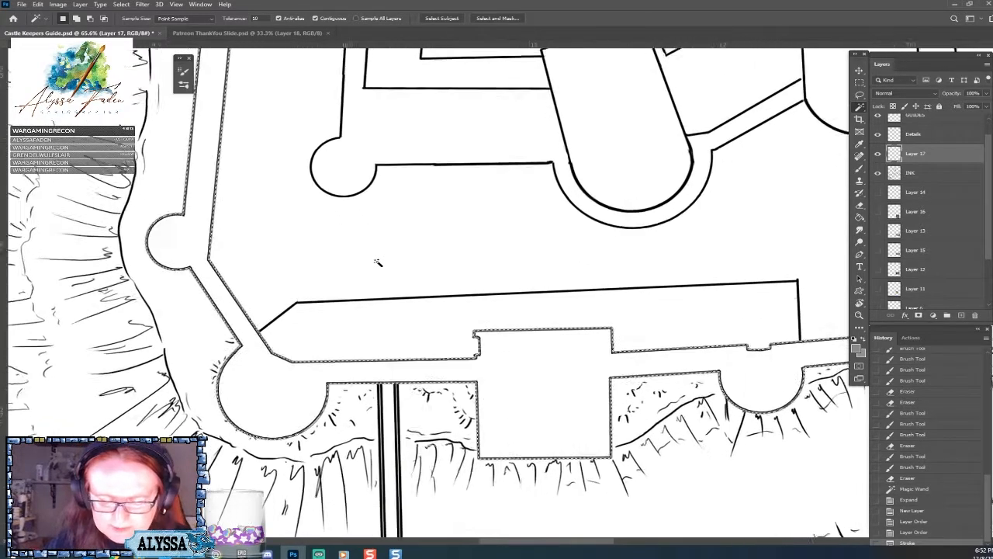
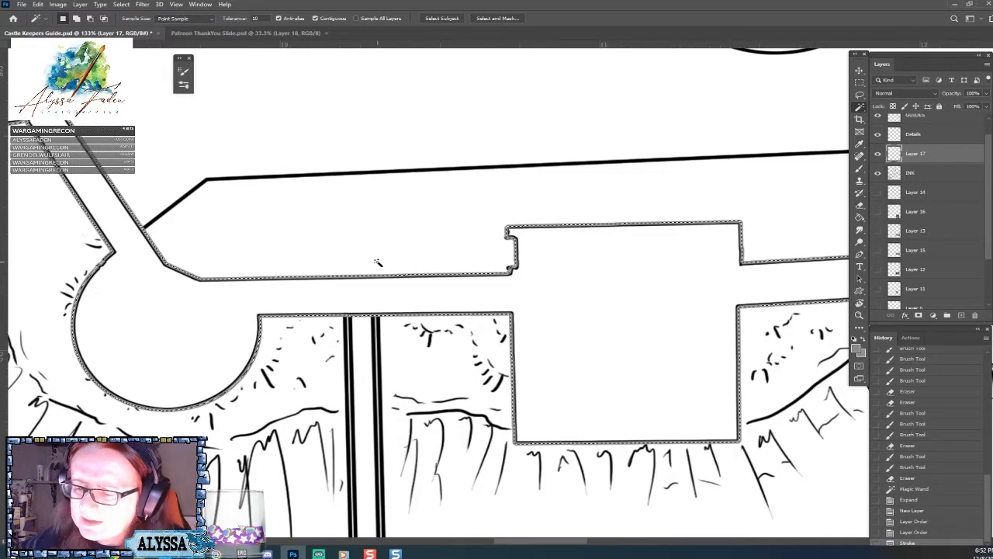
Deselect the outer wall area and erase the gatehouse's lower corners plus evenly spaced gaps along its lower edge in the grey outline.
click(859, 84)
click(695, 206)
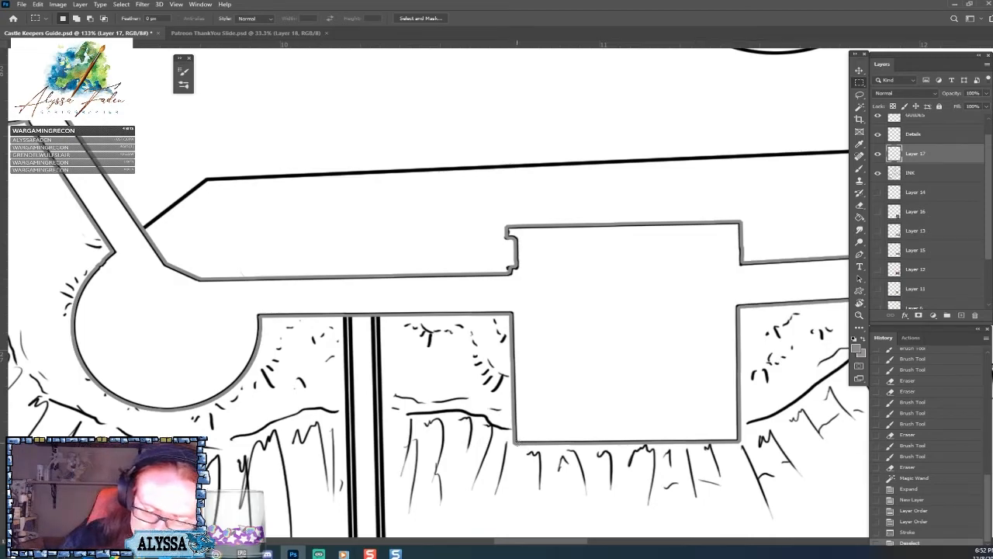
drag(513, 446, 518, 445)
drag(737, 439, 740, 440)
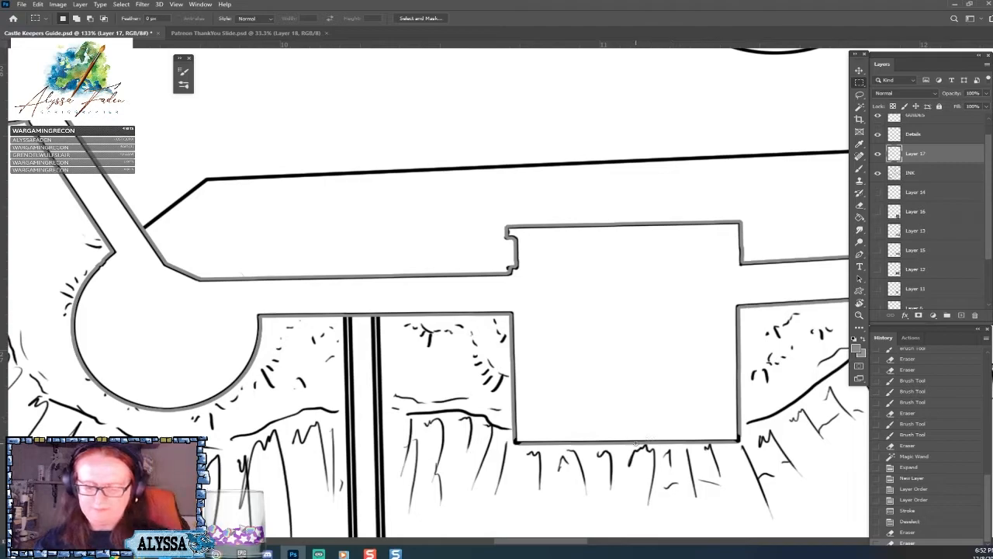
mouse_move(635, 443)
mouse_down()
mouse_move(704, 409)
mouse_move(682, 444)
mouse_up()
click(575, 443)
click(548, 443)
click(604, 442)
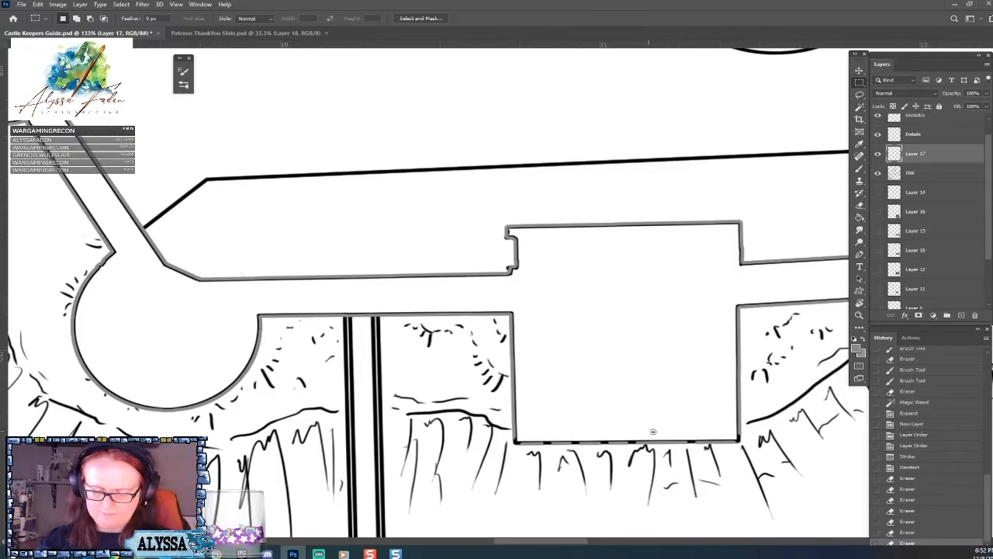
click(666, 442)
click(716, 440)
Erase additional short gaps between the existing ones to form a tighter dash pattern on the gatehouse's lower edge.
scroll(664, 281, down, 10)
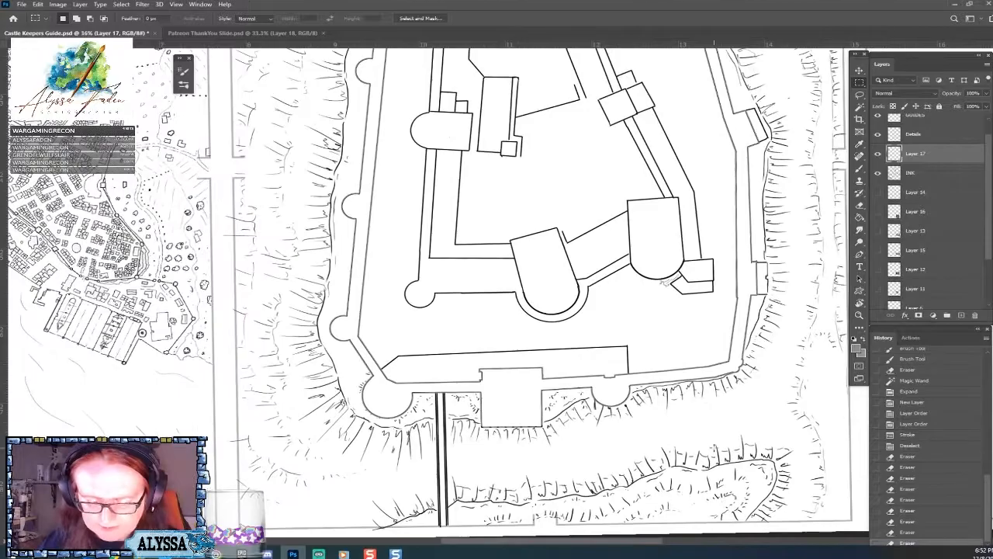
scroll(638, 366, up, 5)
scroll(713, 447, down, 4)
scroll(713, 447, up, 3)
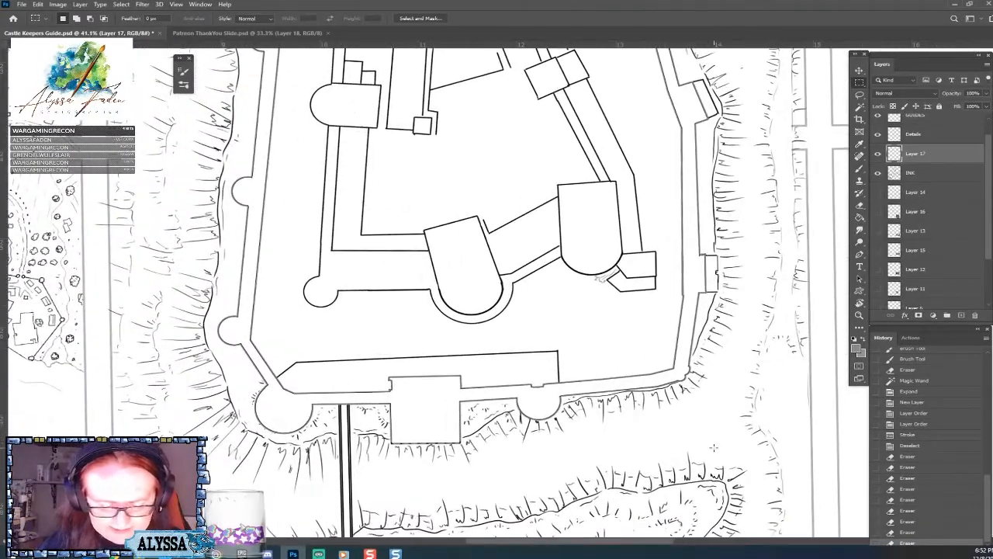
scroll(713, 446, up, 9)
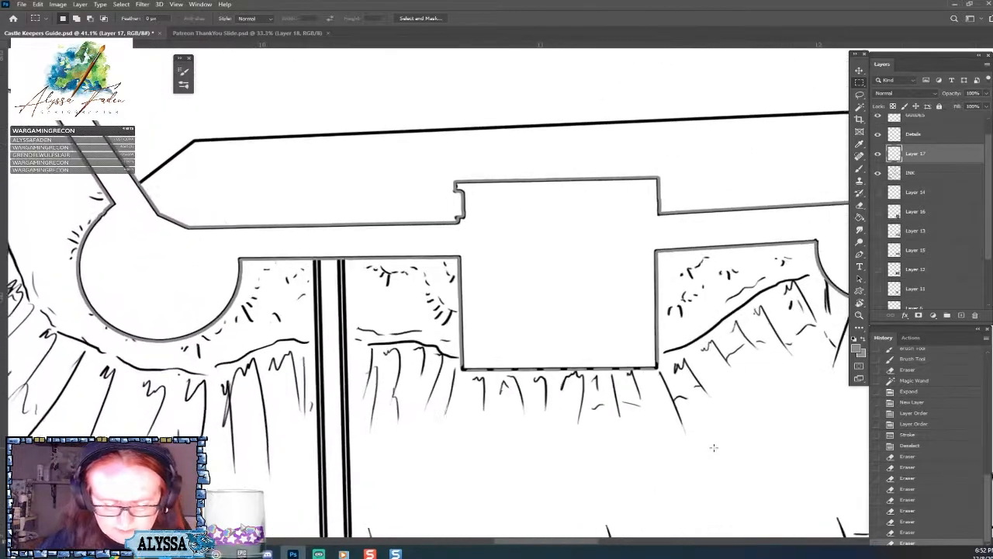
click(511, 367)
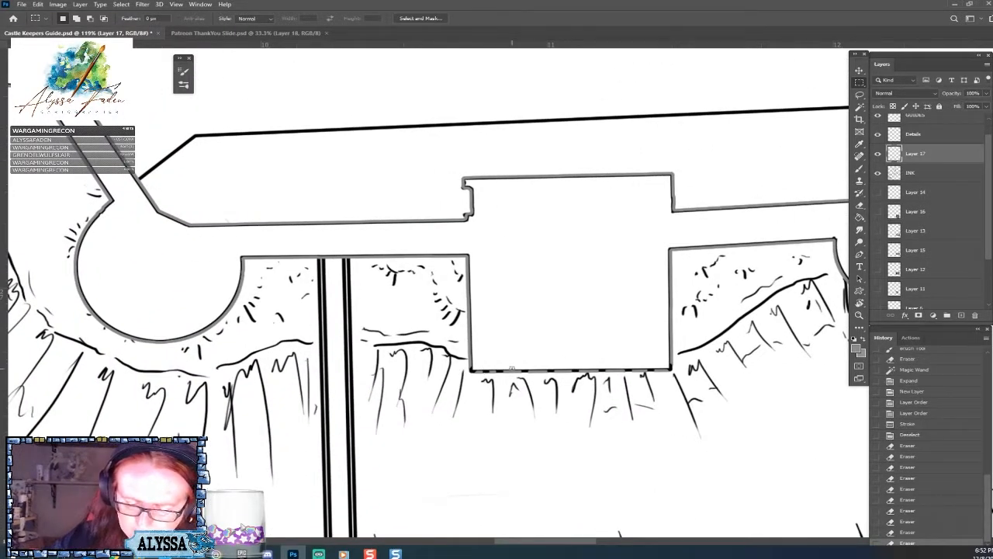
drag(511, 367, 564, 369)
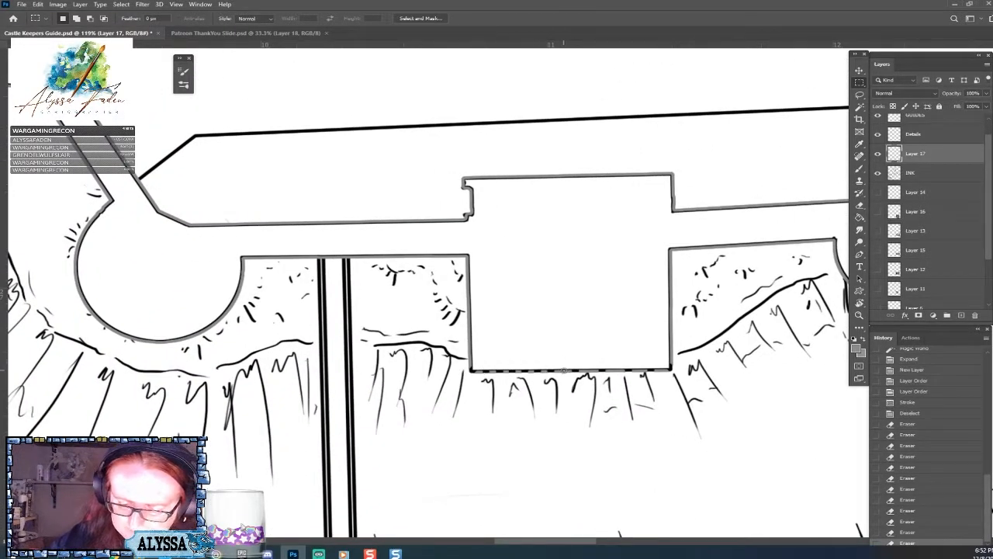
click(564, 369)
click(589, 370)
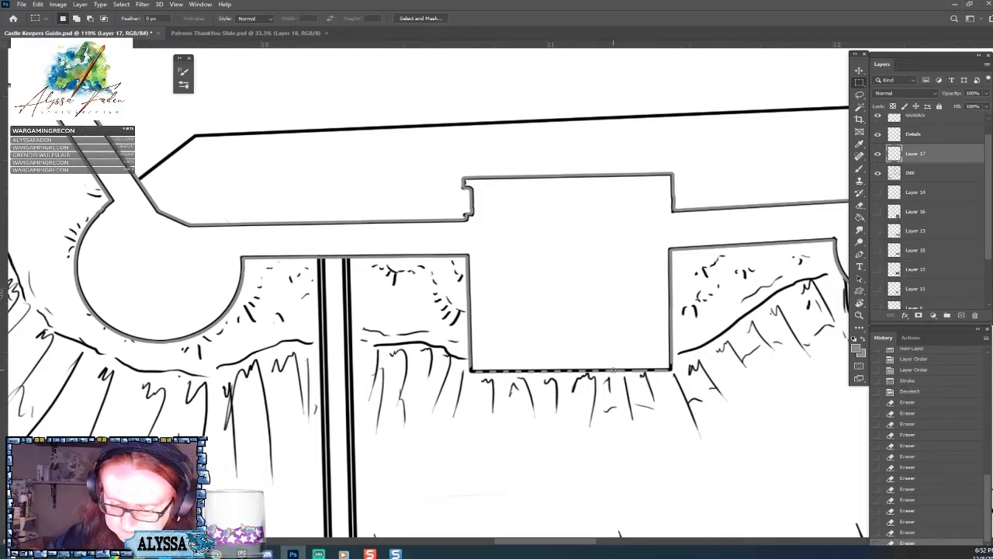
click(613, 369)
click(639, 369)
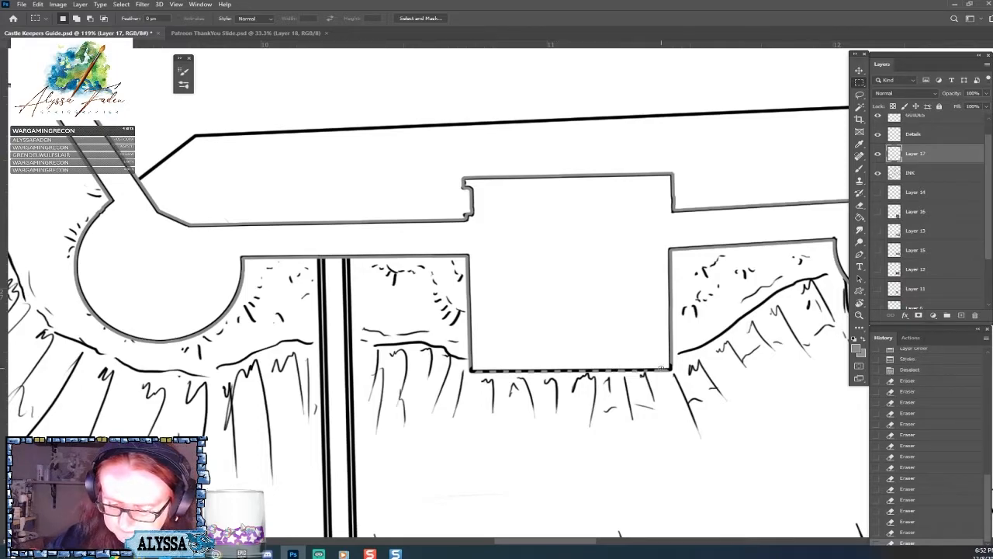
click(664, 368)
Revert the document history to the state just before the grey stroke was applied to the outer wall selection.
scroll(668, 383, down, 5)
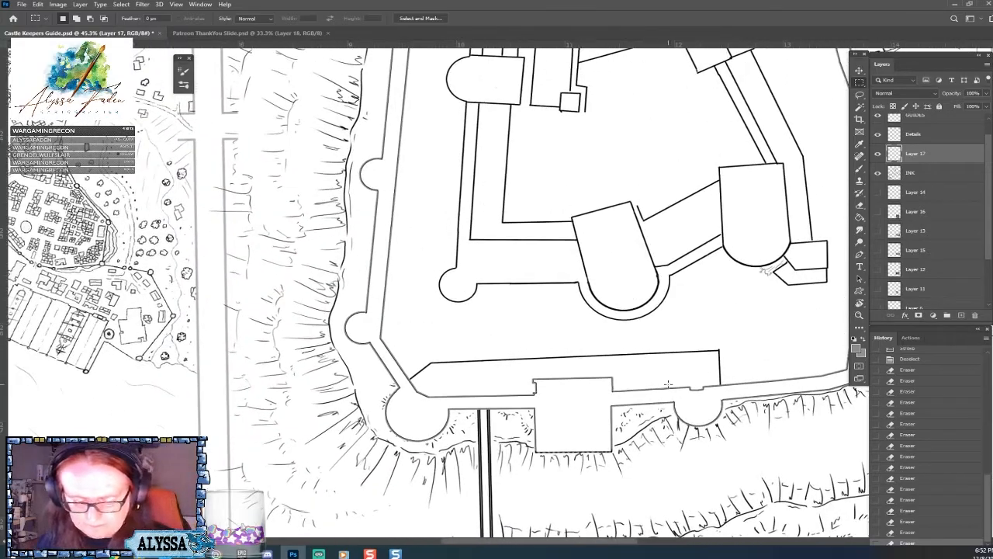
scroll(668, 383, down, 4)
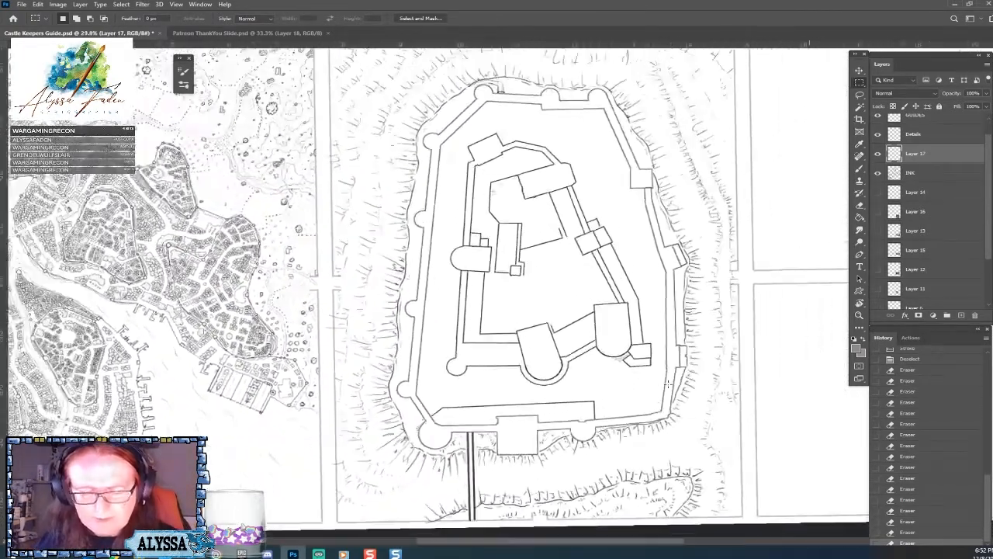
scroll(668, 384, up, 1)
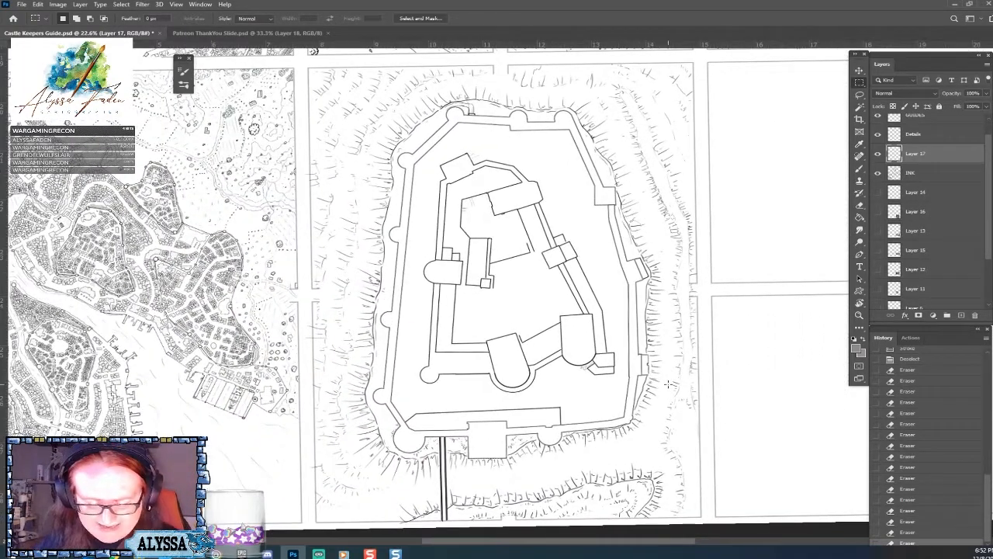
scroll(669, 383, up, 6)
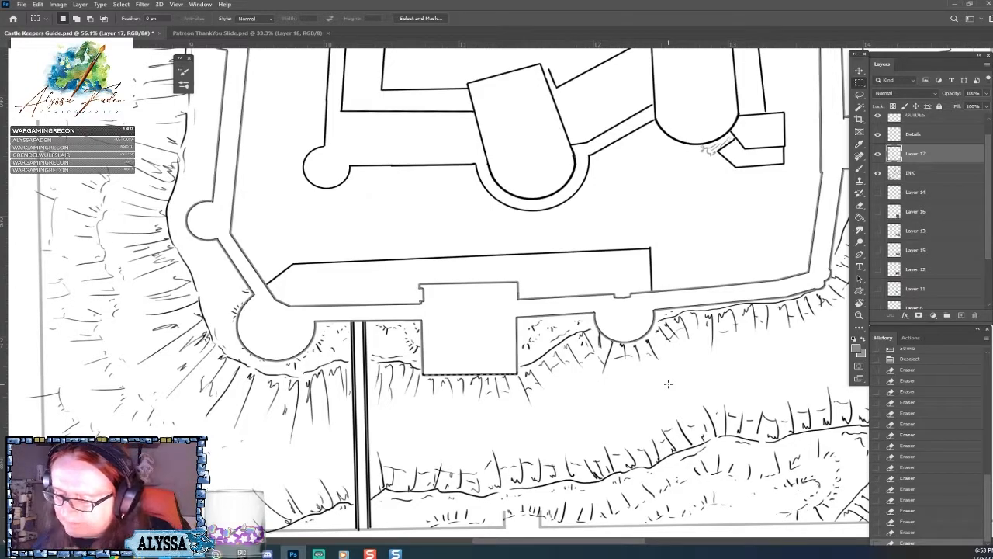
click(922, 360)
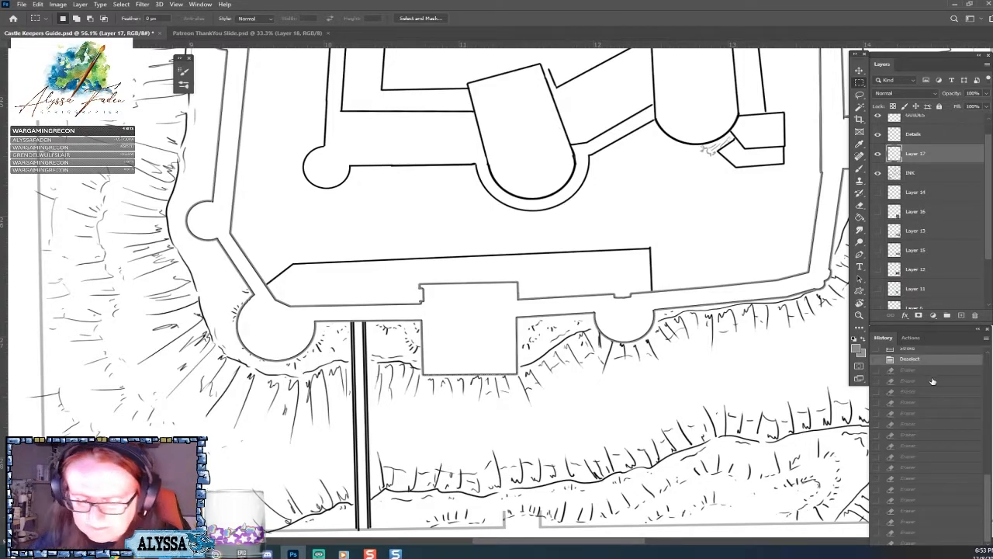
scroll(990, 480, up, 2)
scroll(990, 480, up, 3)
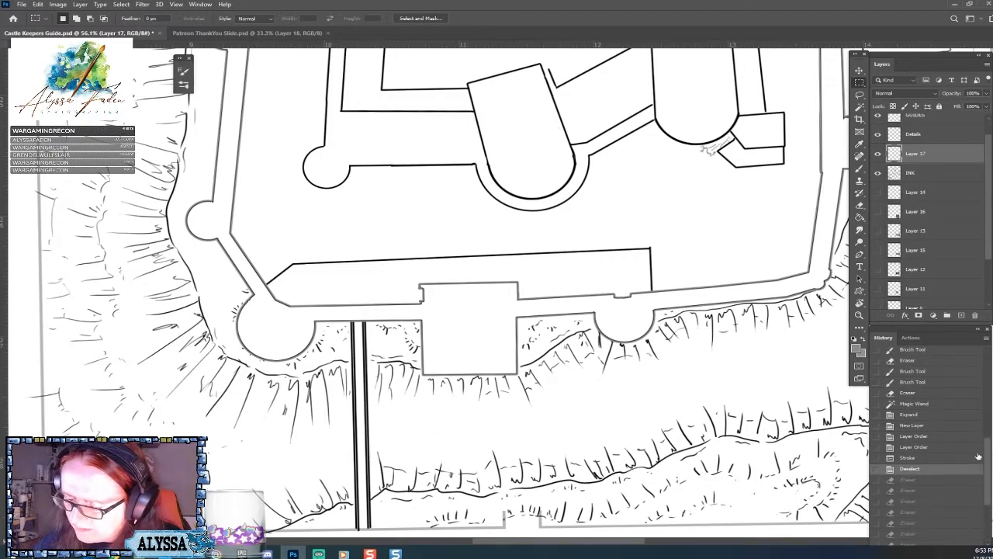
click(924, 447)
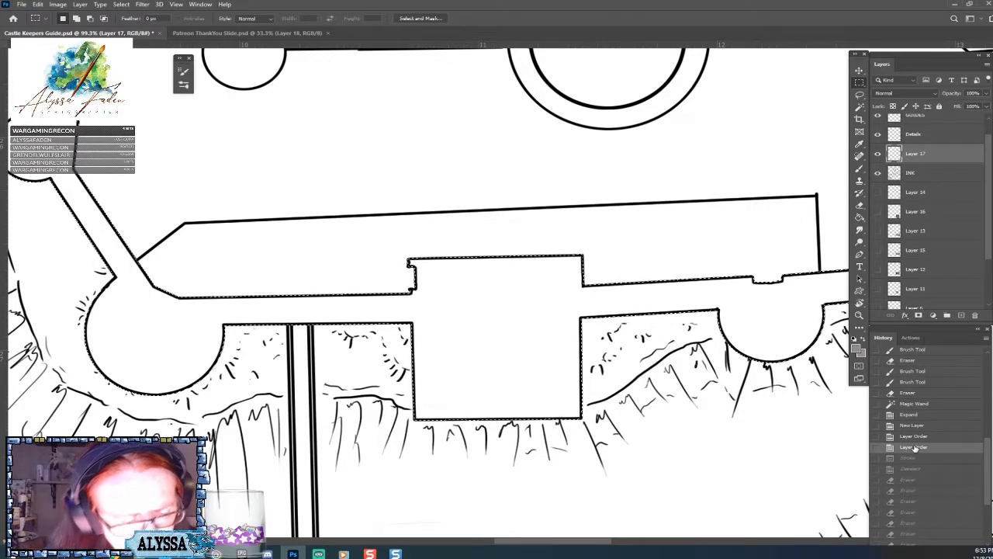
Stroke the outer wall selection with a 7 px grey line placed inside at 100% opacity, and deselect.
click(39, 5)
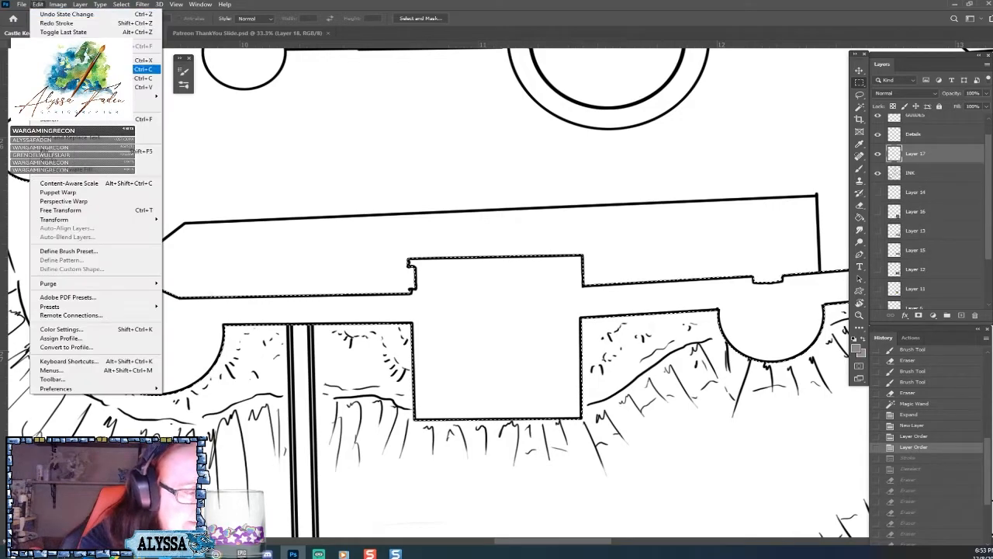
click(120, 161)
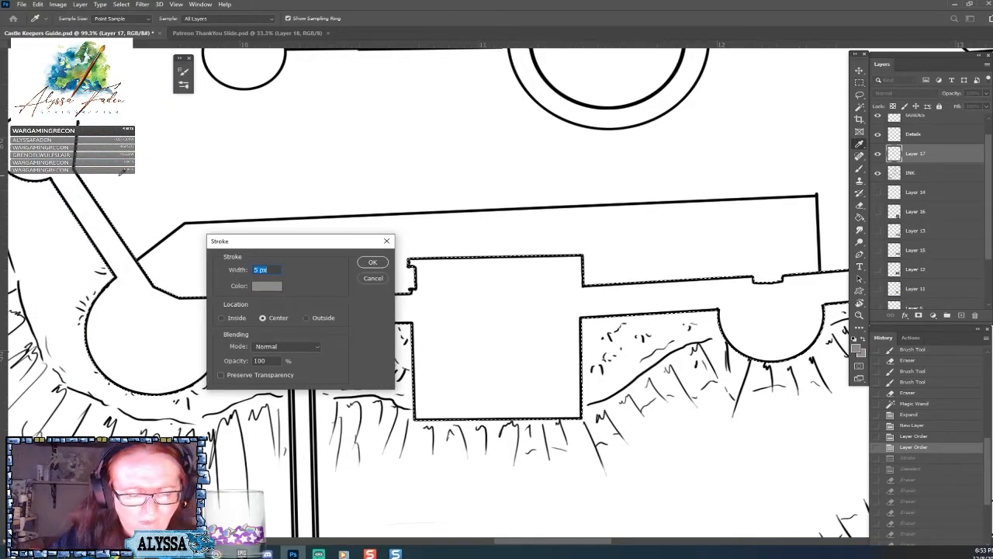
mouse_move(344, 243)
mouse_down()
mouse_move(491, 254)
mouse_move(675, 375)
mouse_move(694, 352)
mouse_up()
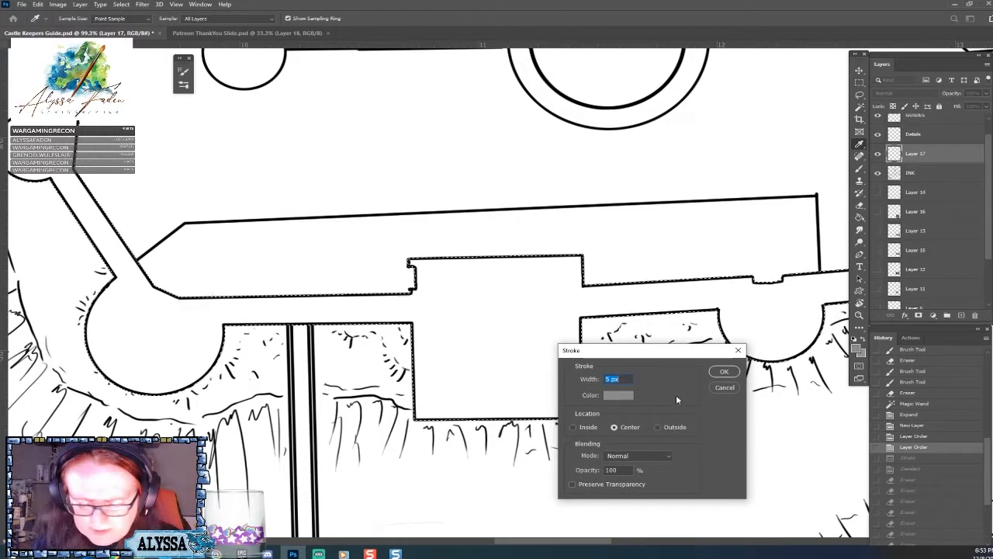
click(587, 427)
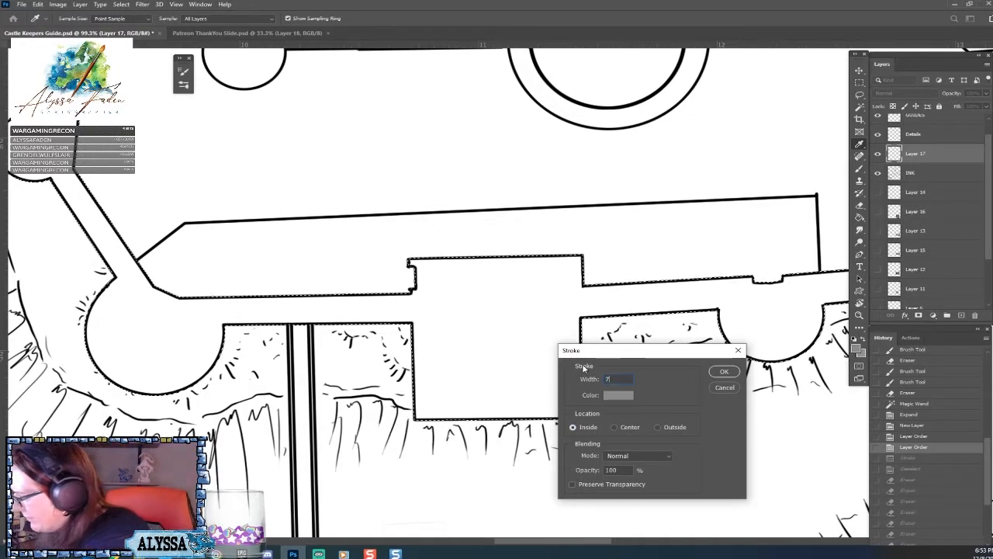
key(Return)
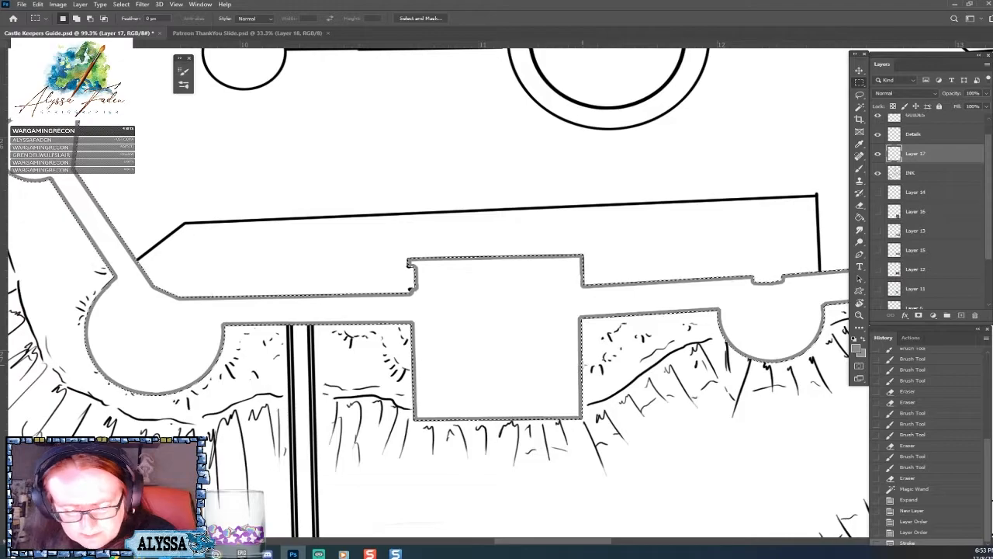
key(ctrl+d)
Try erasing a spot of the grey outline at the gatehouse's lower-left corner, and undo it.
scroll(739, 186, down, 3)
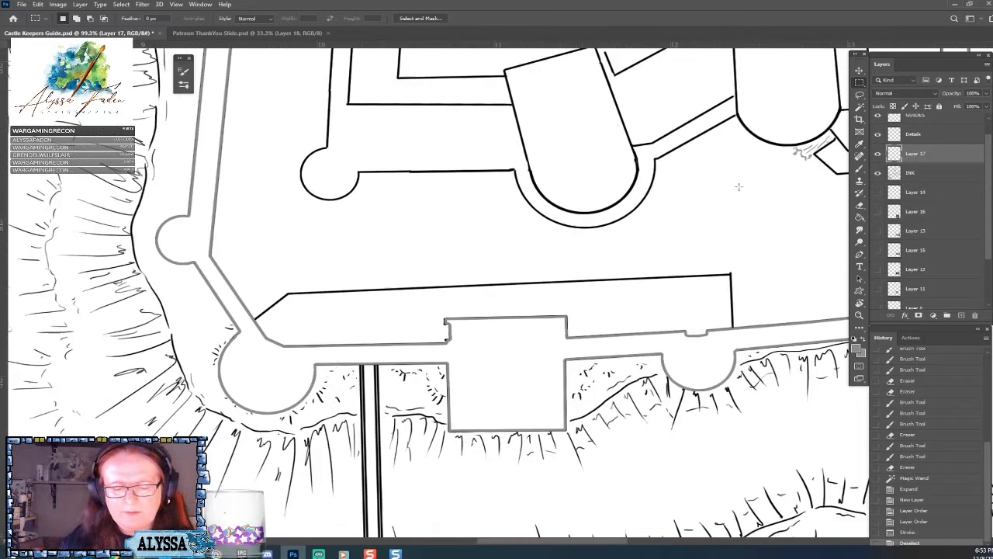
scroll(739, 186, up, 1)
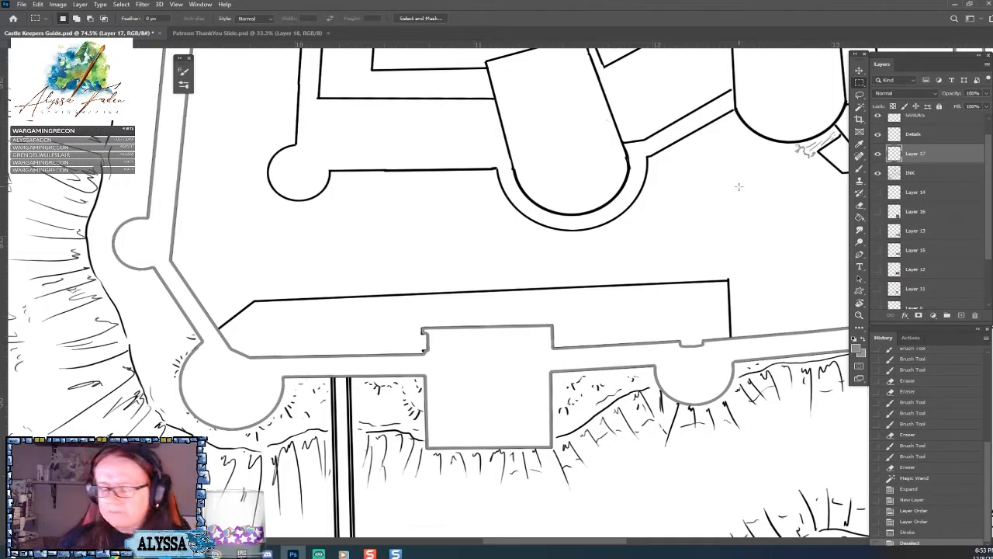
scroll(738, 186, down, 1)
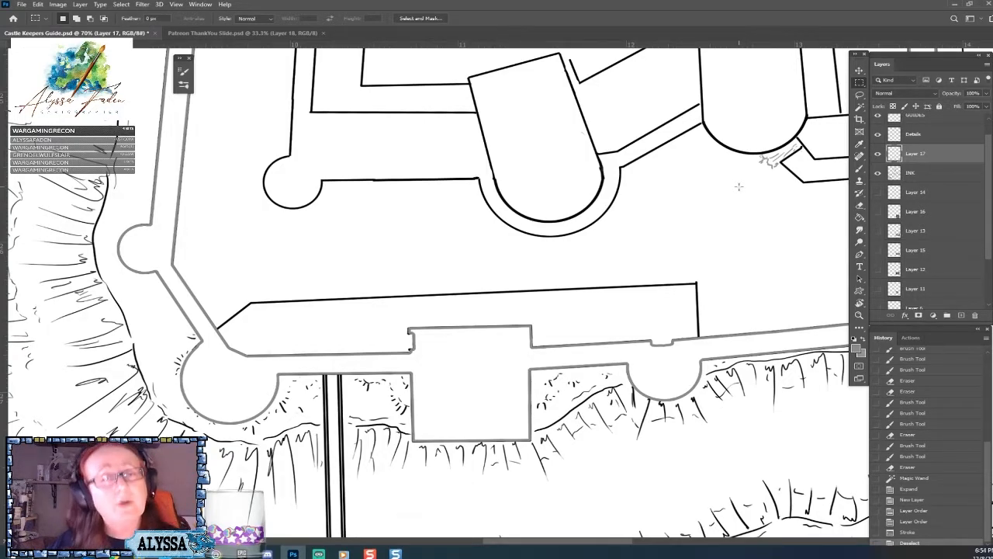
scroll(739, 186, up, 3)
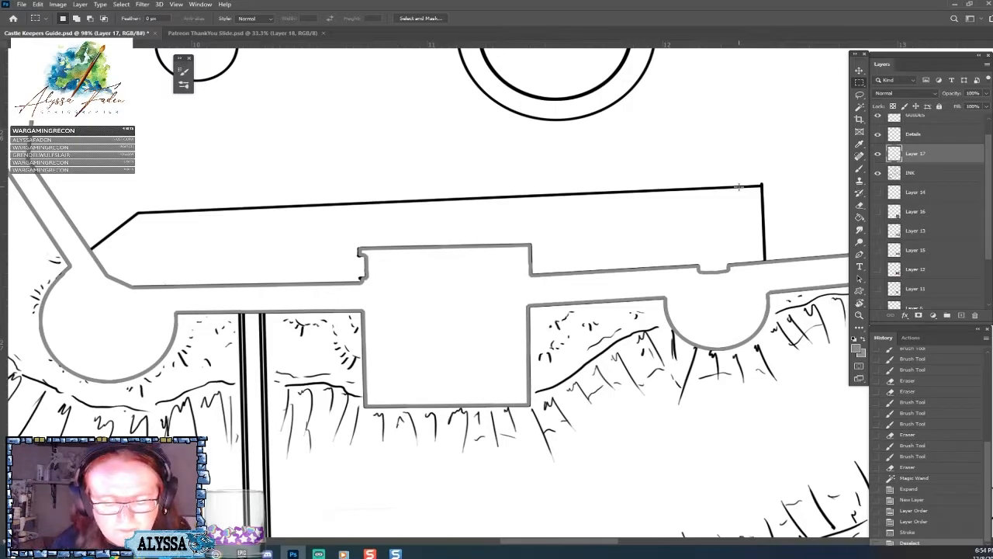
click(363, 406)
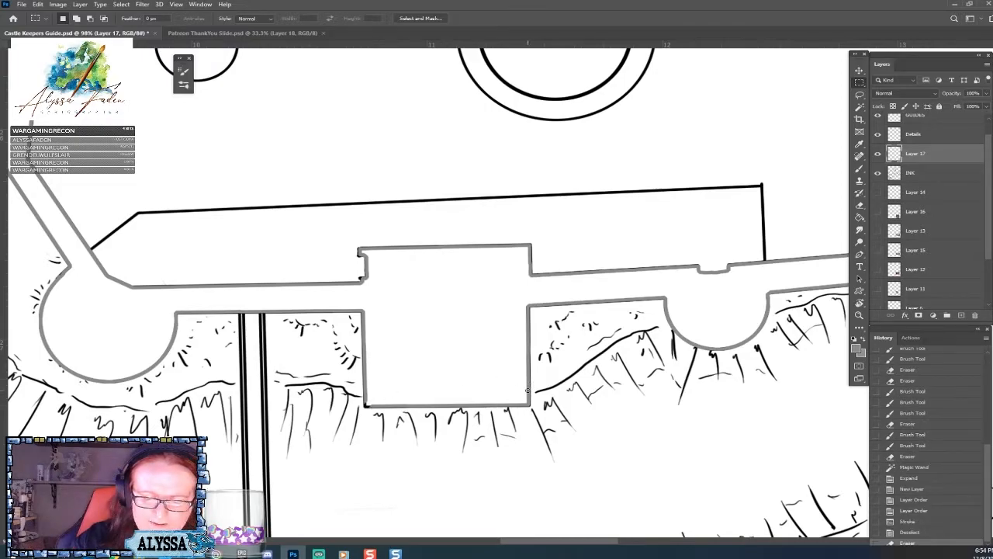
key(ctrl+z)
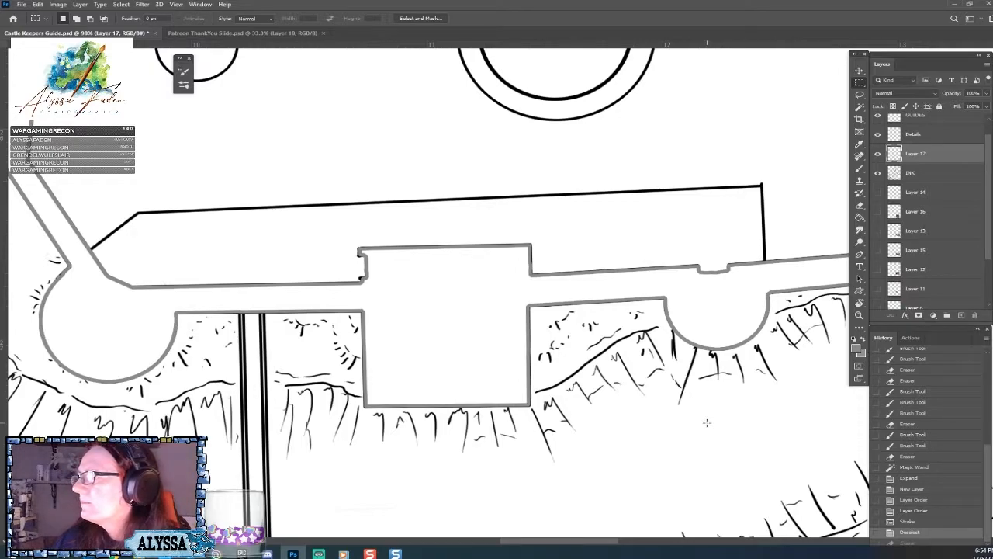
Erase the grey outline at the gatehouse's two lower corners and in evenly spaced short gaps along its lower edge.
drag(369, 410, 362, 402)
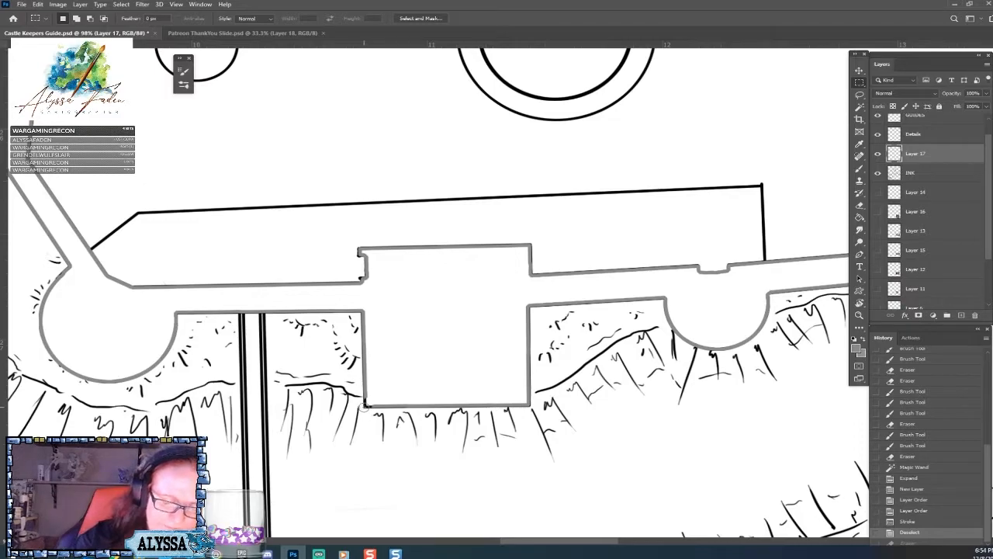
shift+click(528, 404)
click(450, 406)
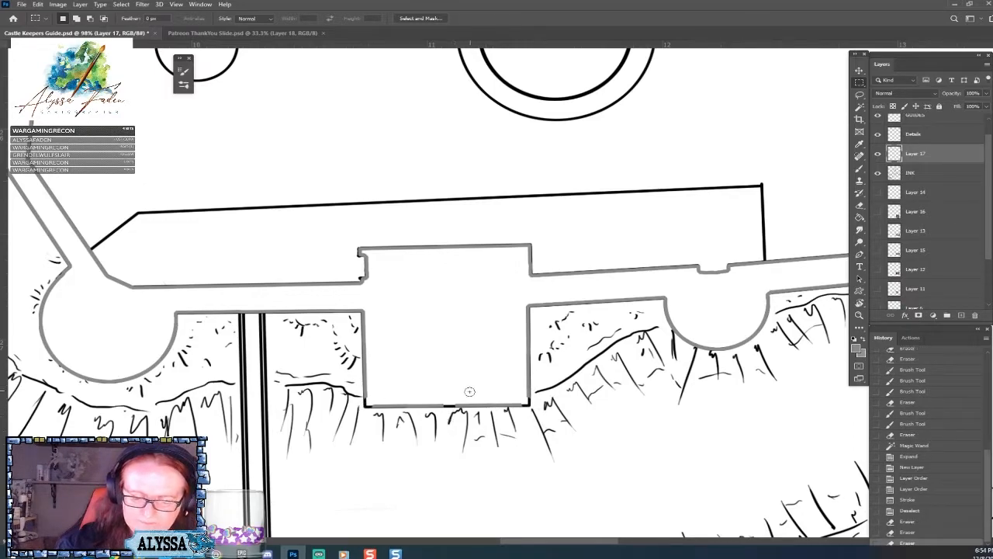
click(391, 406)
click(422, 405)
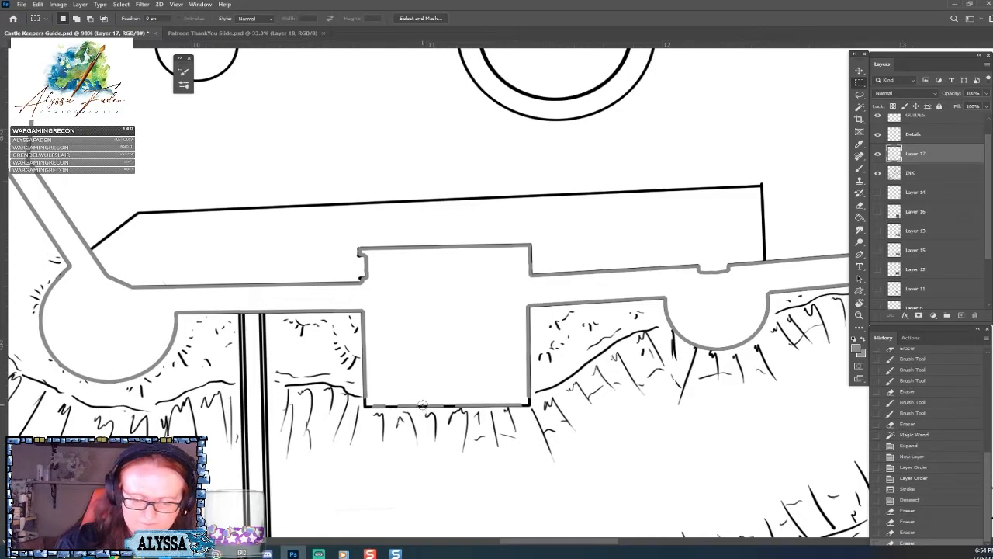
click(475, 405)
click(503, 404)
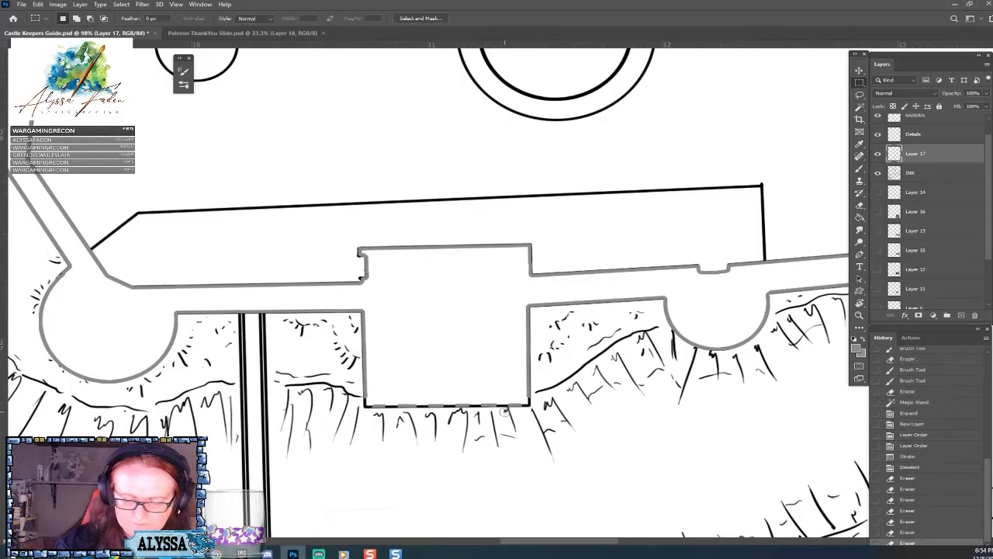
scroll(504, 411, down, 5)
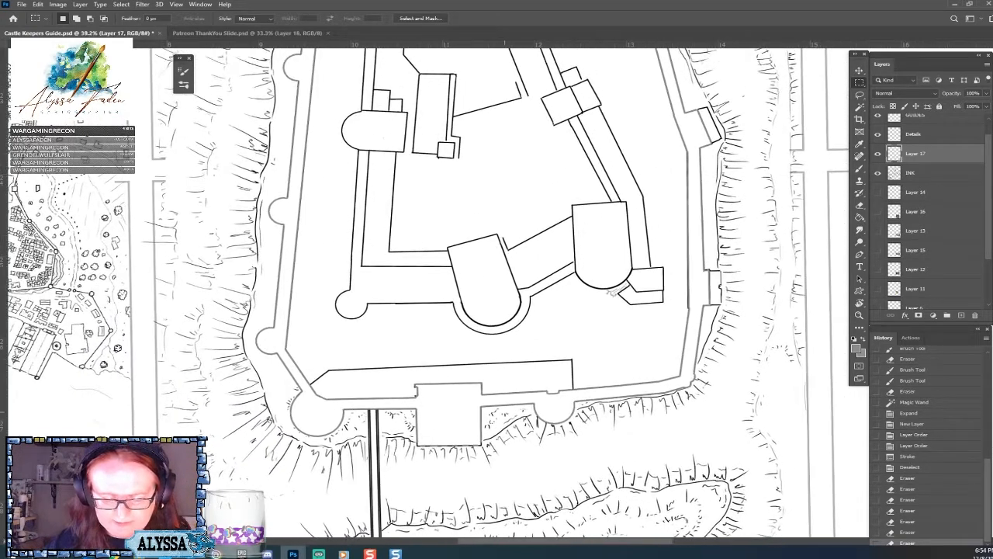
scroll(612, 294, down, 2)
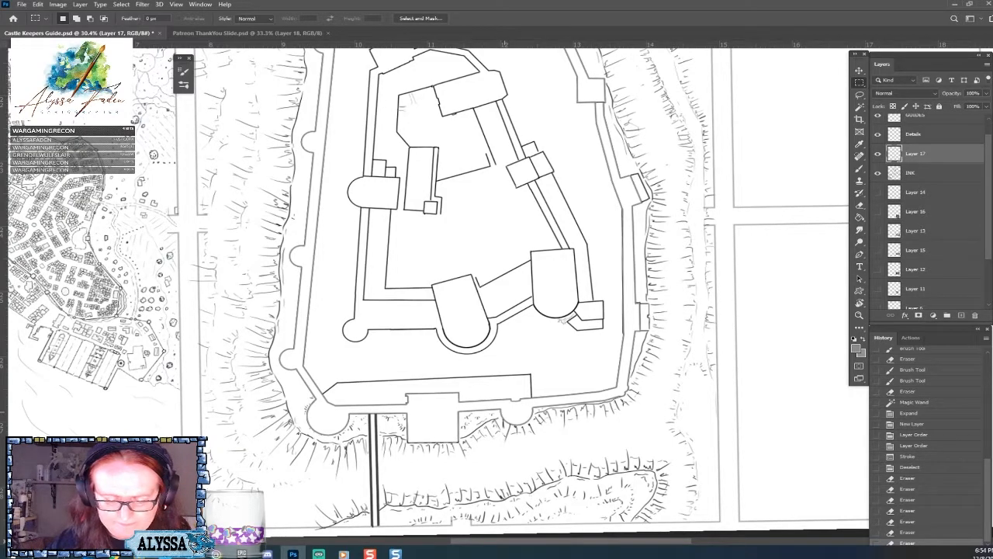
scroll(364, 528, down, 1)
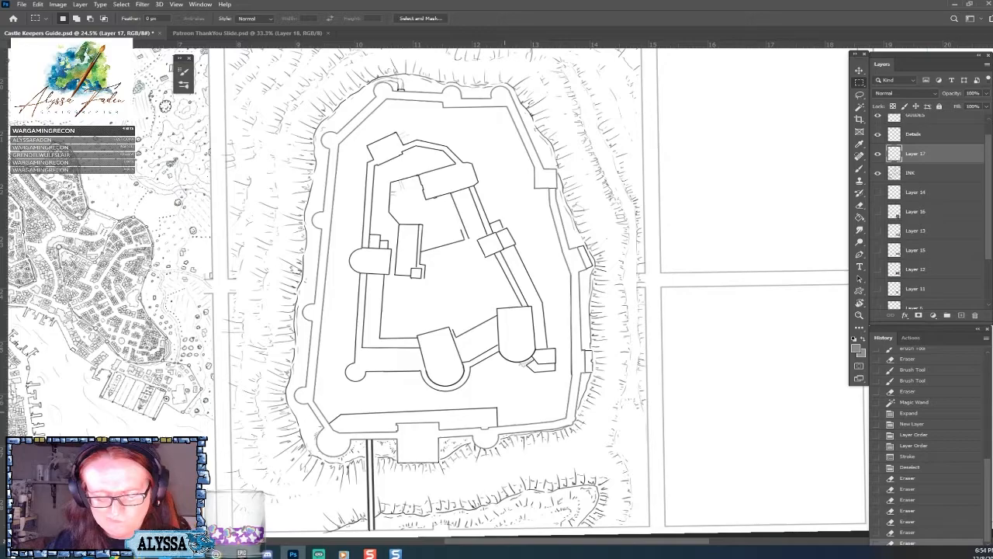
Revert the document history to the Magic Wand selection of the outer wall, before it was expanded.
scroll(442, 481, up, 3)
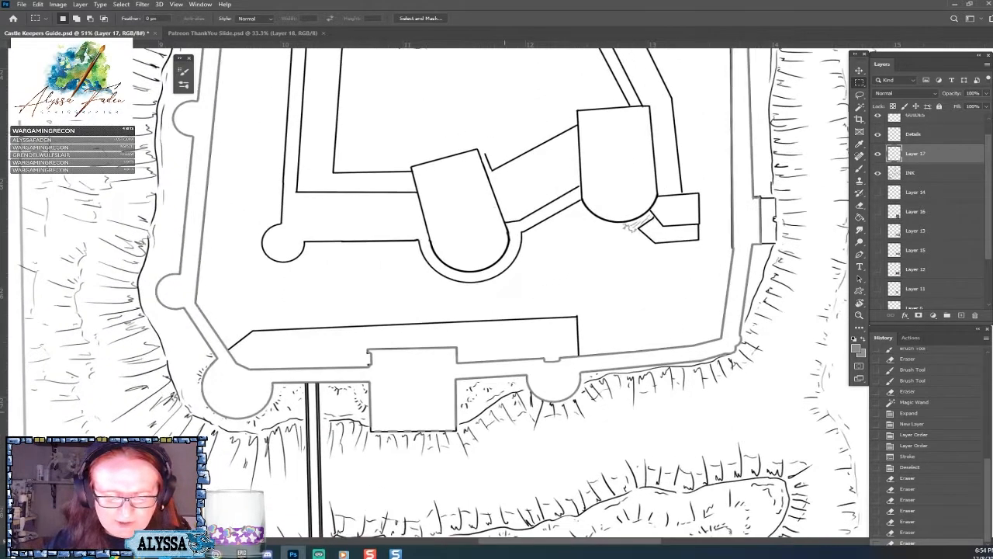
scroll(372, 461, down, 4)
scroll(411, 372, up, 1)
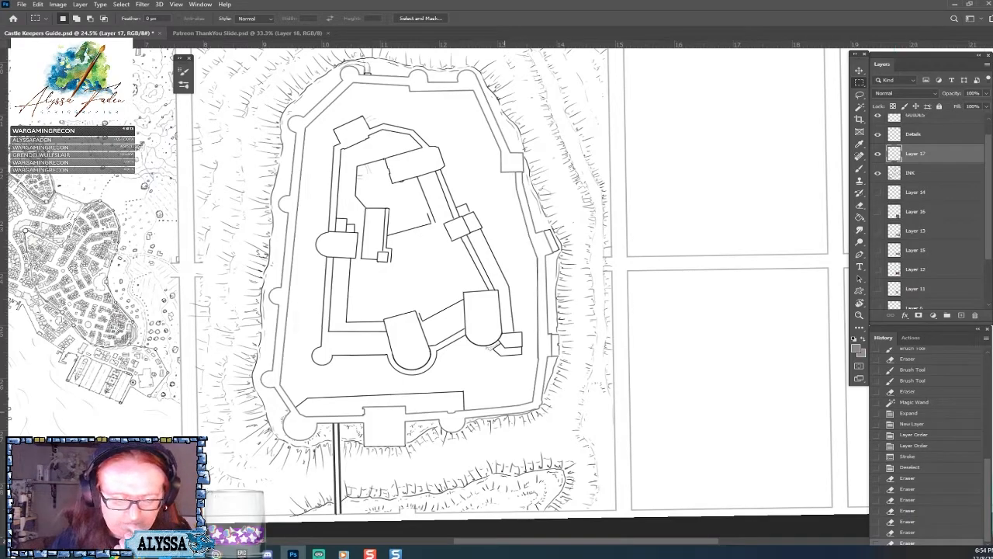
scroll(489, 347, up, 5)
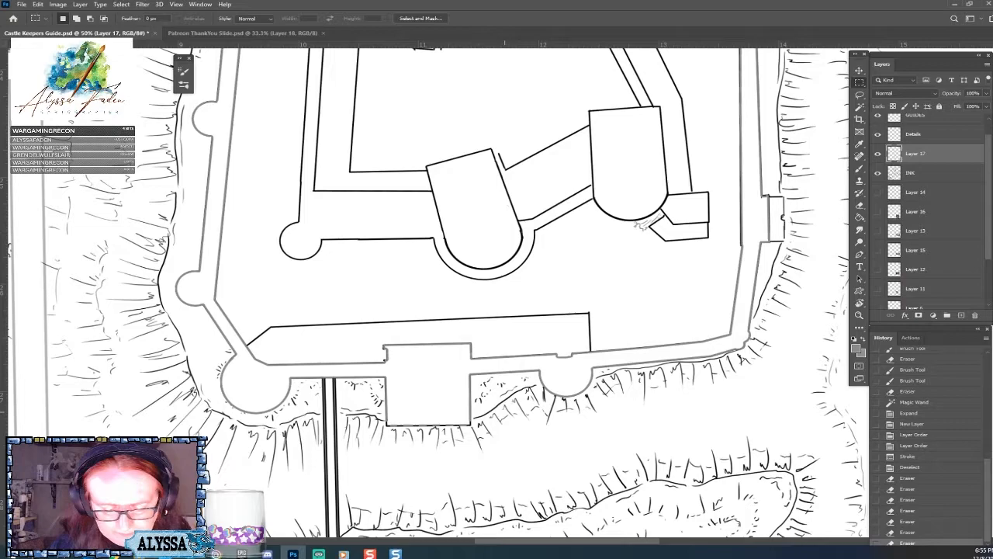
scroll(428, 465, up, 4)
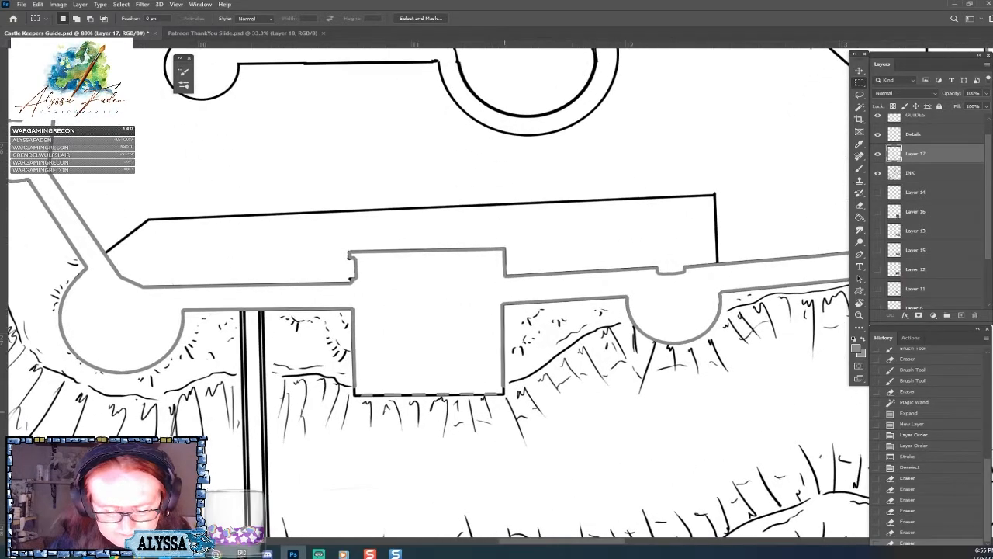
scroll(374, 489, down, 4)
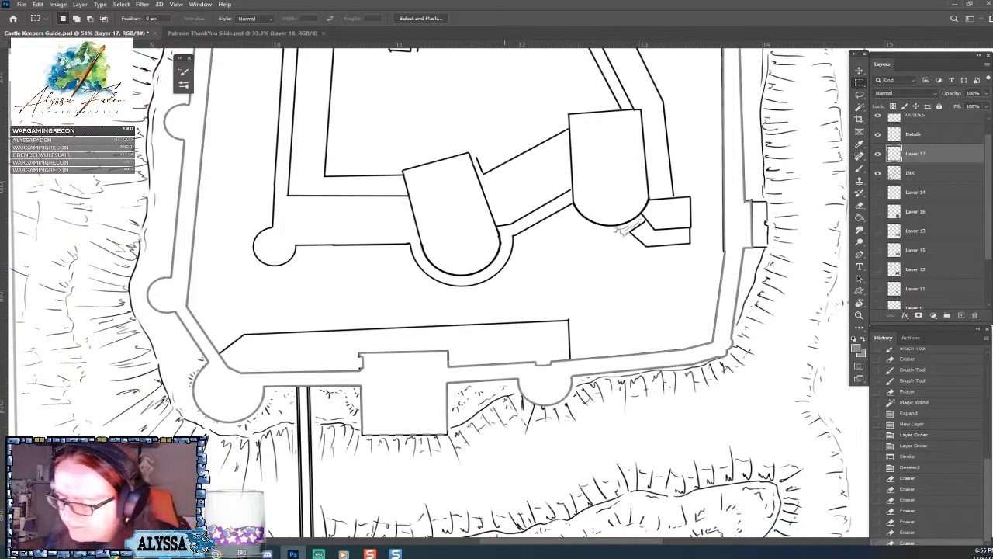
click(926, 417)
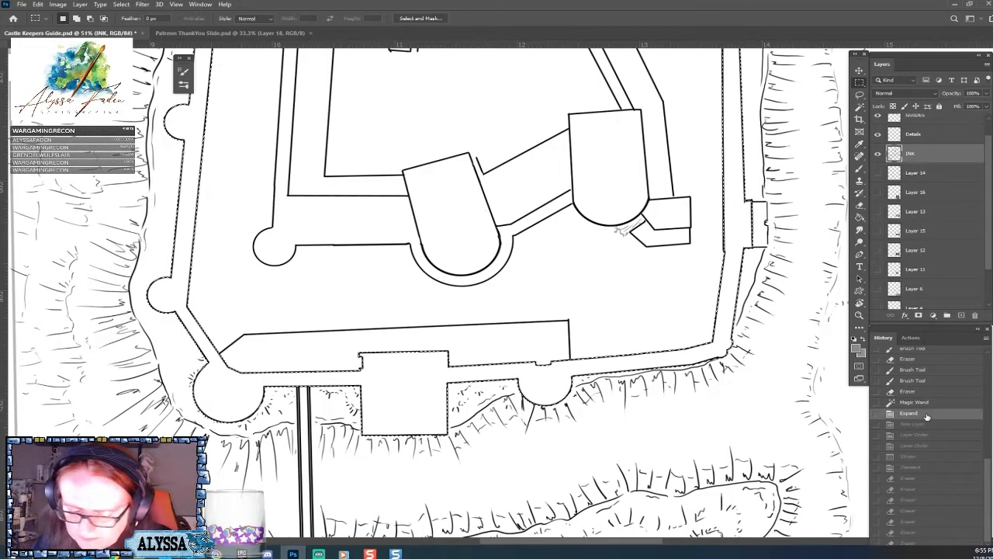
scroll(333, 417, up, 4)
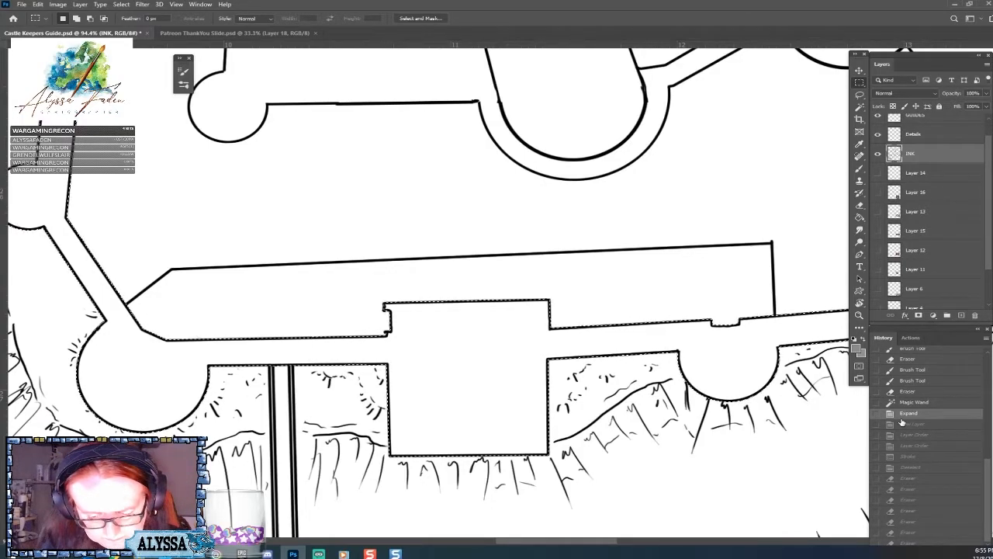
click(912, 402)
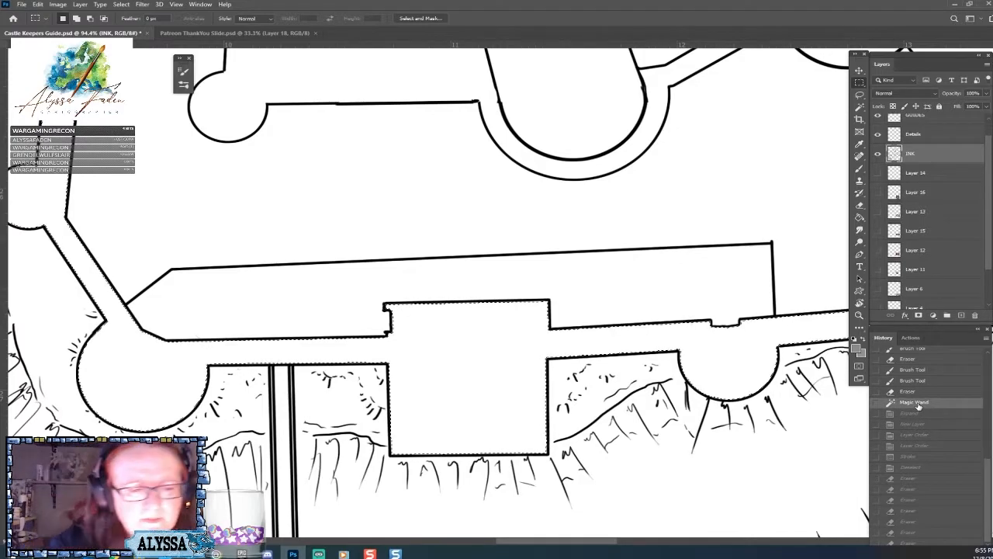
Expand the outer wall selection by 6 px and stroke it on the INK layer with a 5 px grey line placed inside.
click(121, 4)
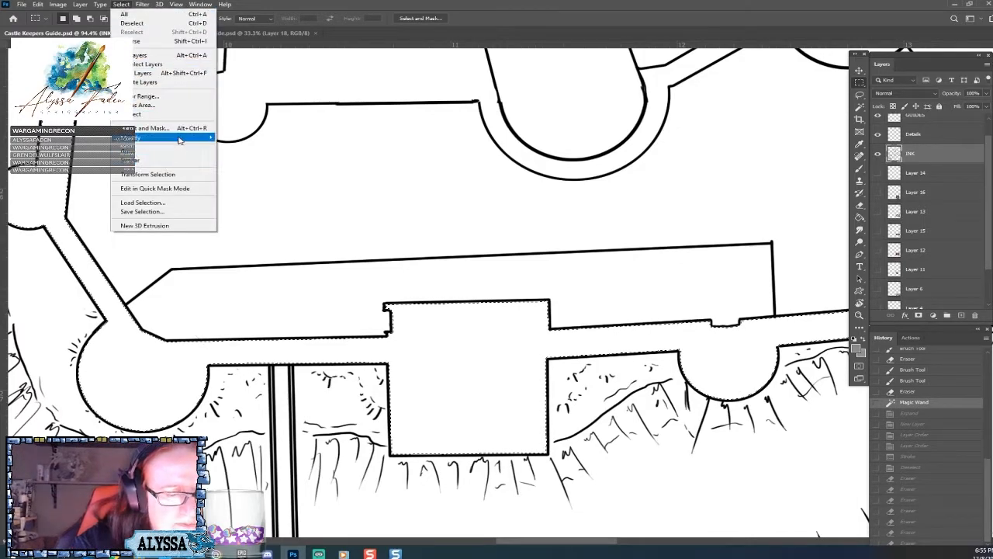
mouse_move(189, 142)
click(236, 155)
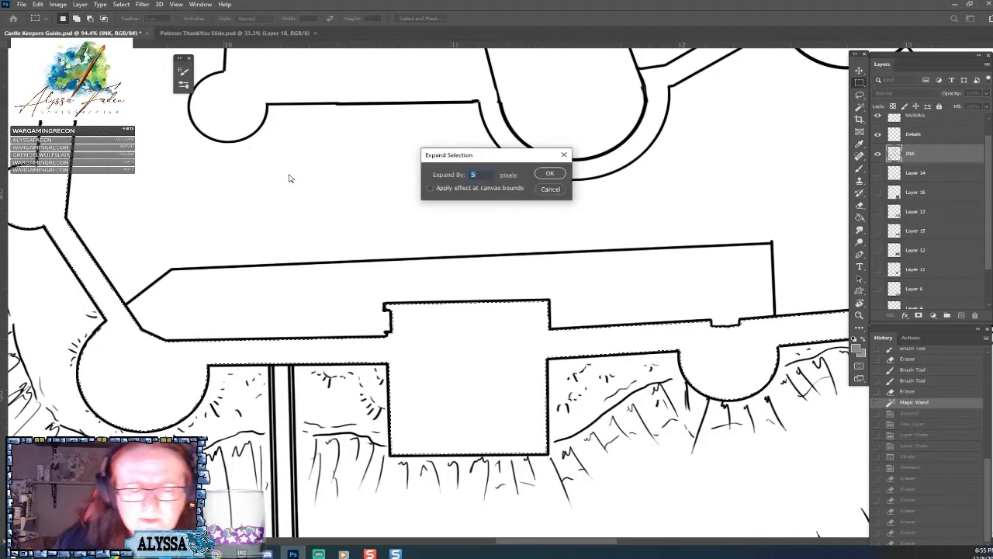
key(Return)
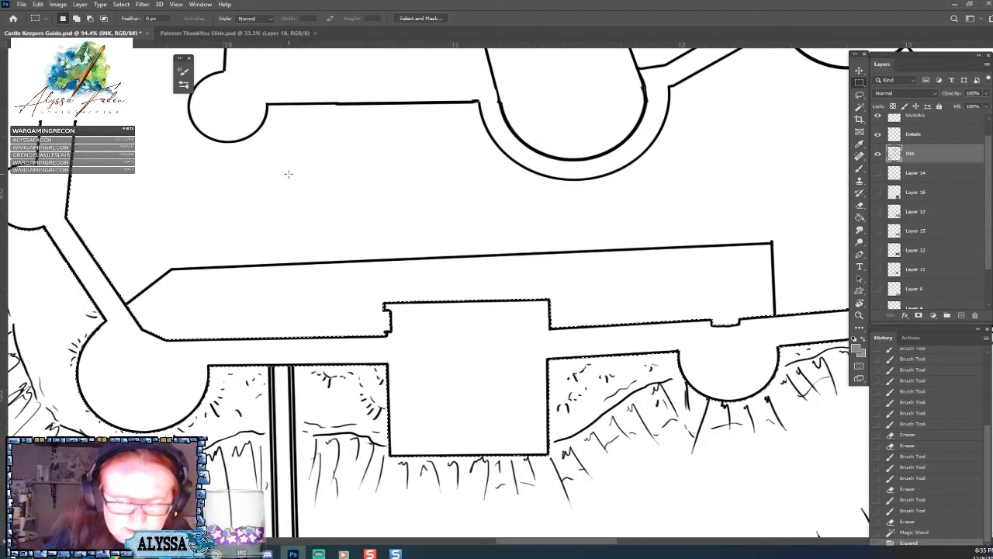
click(37, 4)
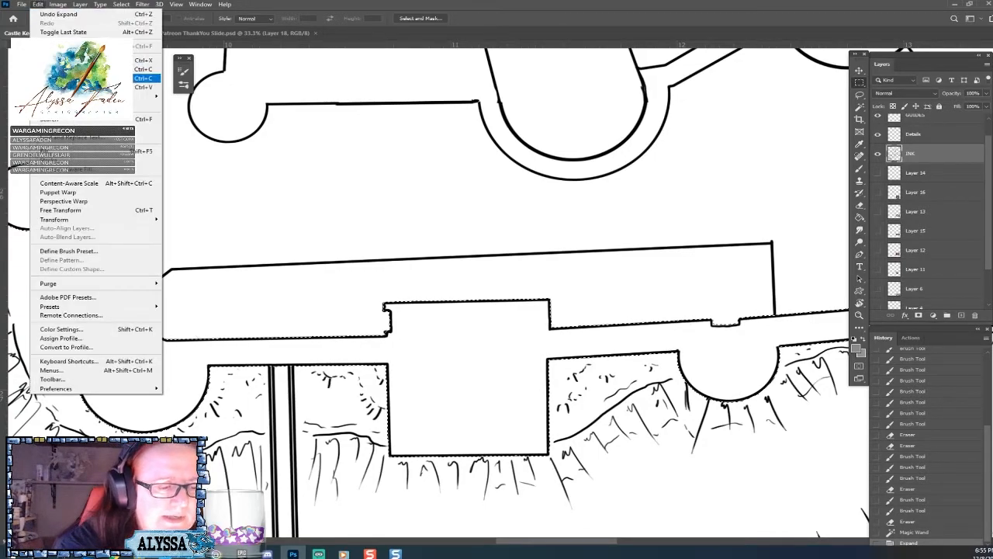
click(78, 160)
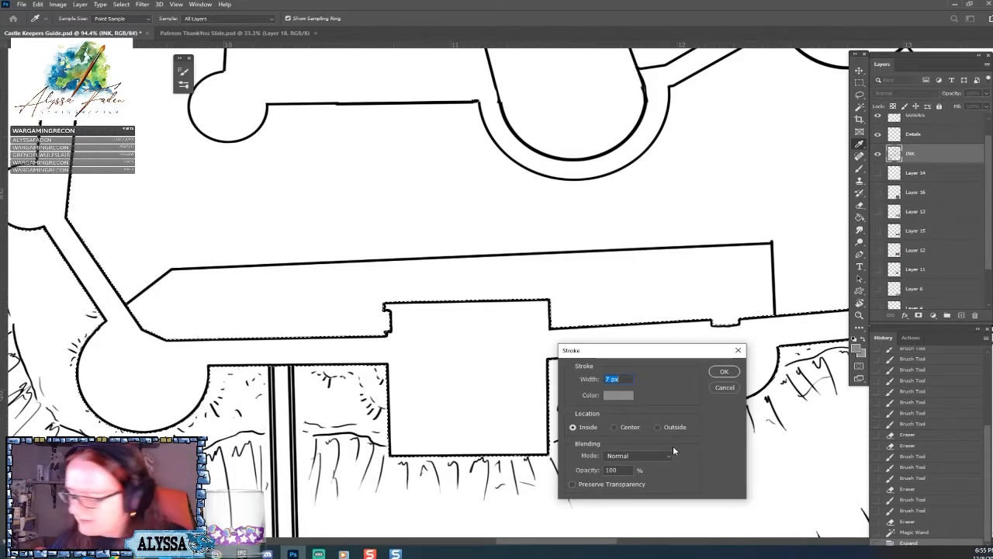
text(5)
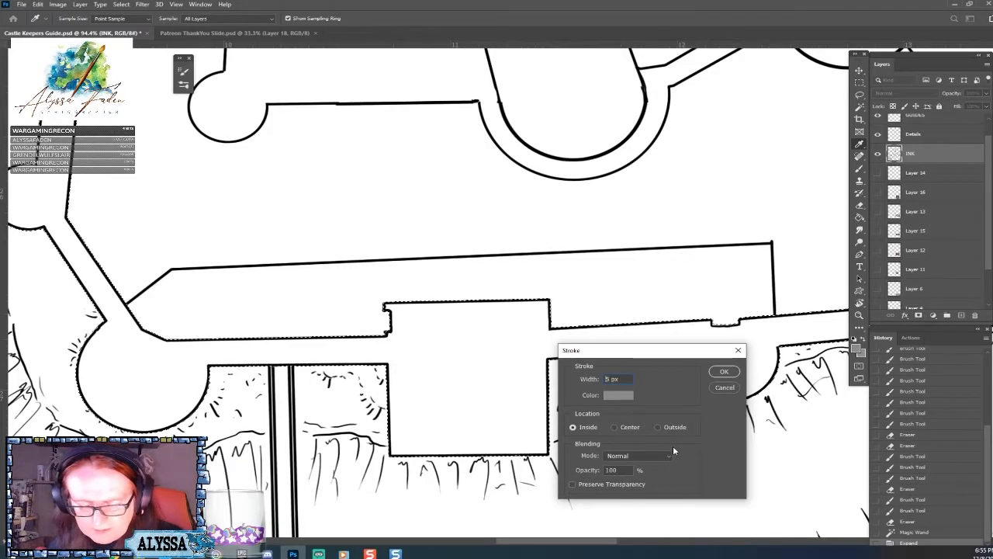
key(Return)
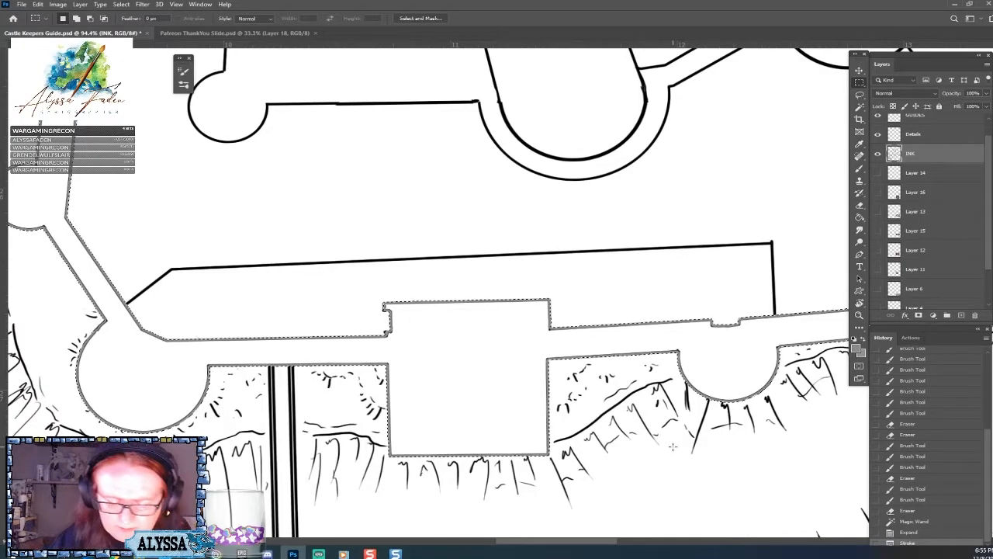
Try erasing the grey outline at the gatehouse's lower-left corner, and revert the history to the Magic Wand selection.
click(390, 458)
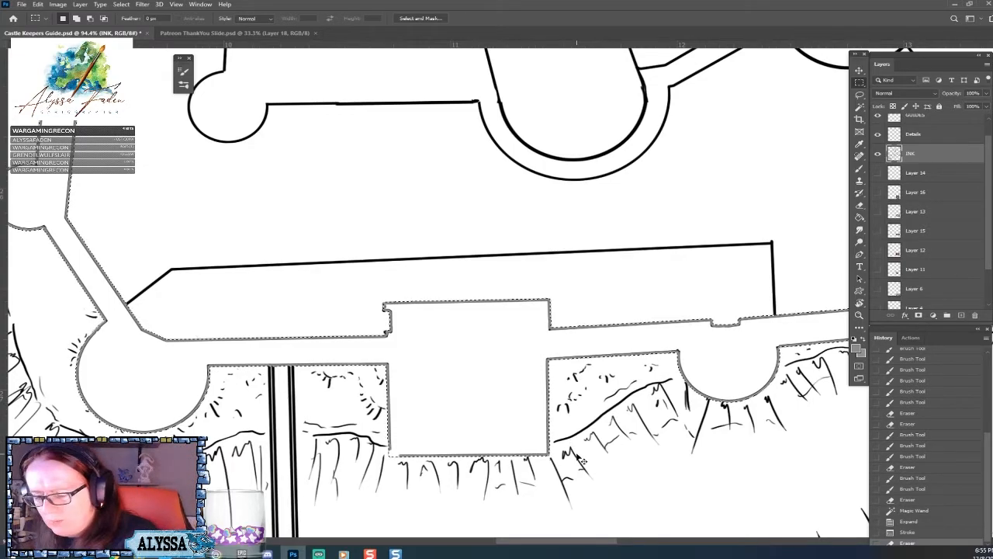
key(ctrl+z)
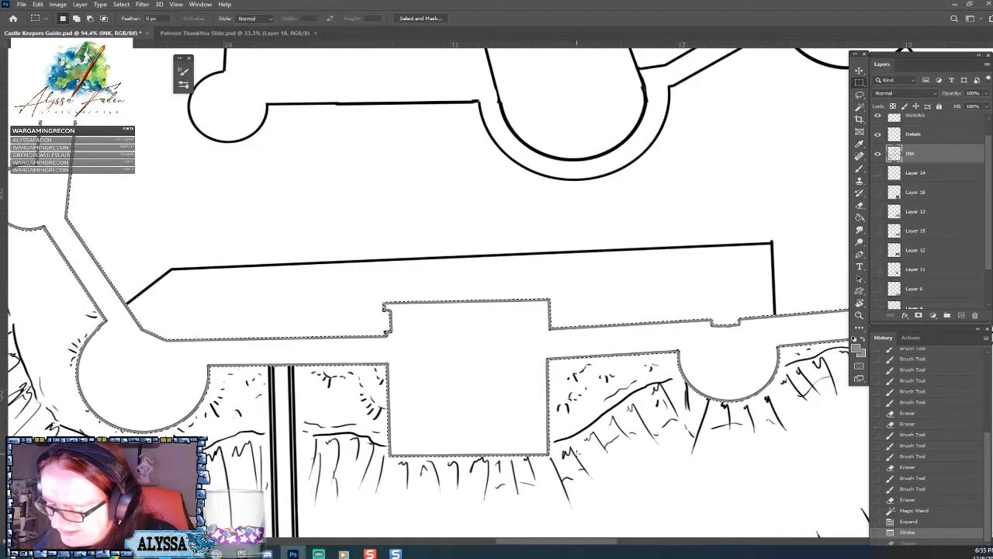
click(929, 512)
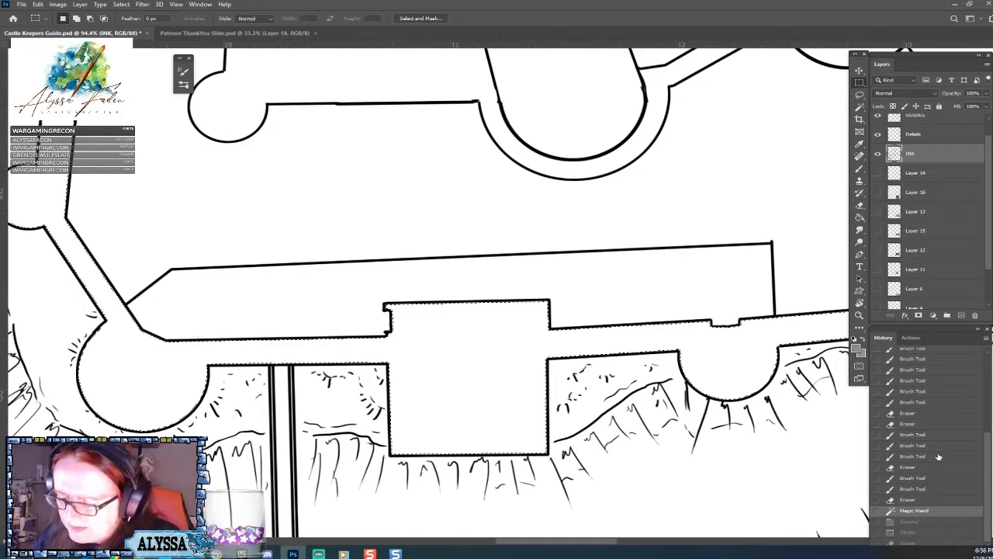
Add a new layer above the INK layer and expand the outer wall selection by 6 px.
click(962, 315)
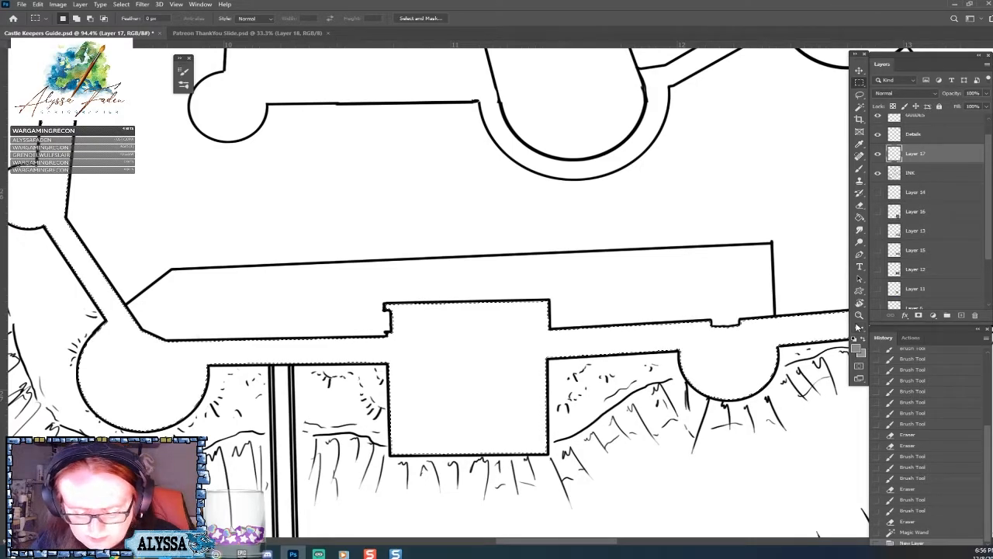
click(121, 4)
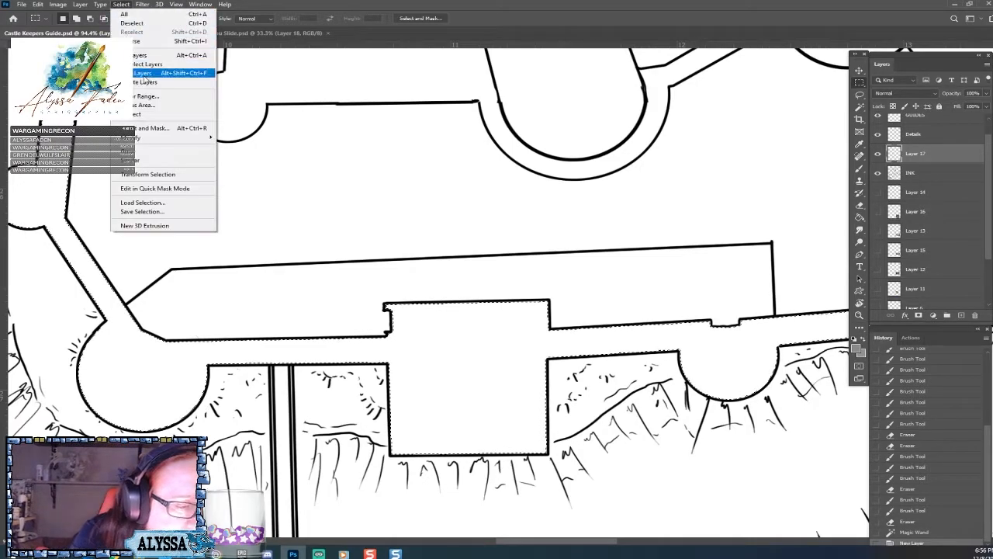
mouse_move(172, 137)
click(237, 158)
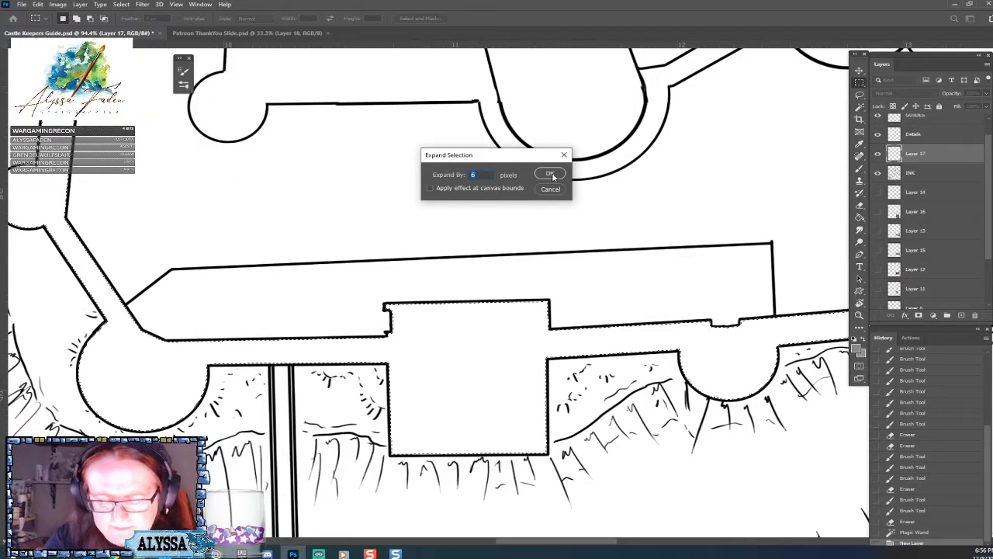
click(551, 174)
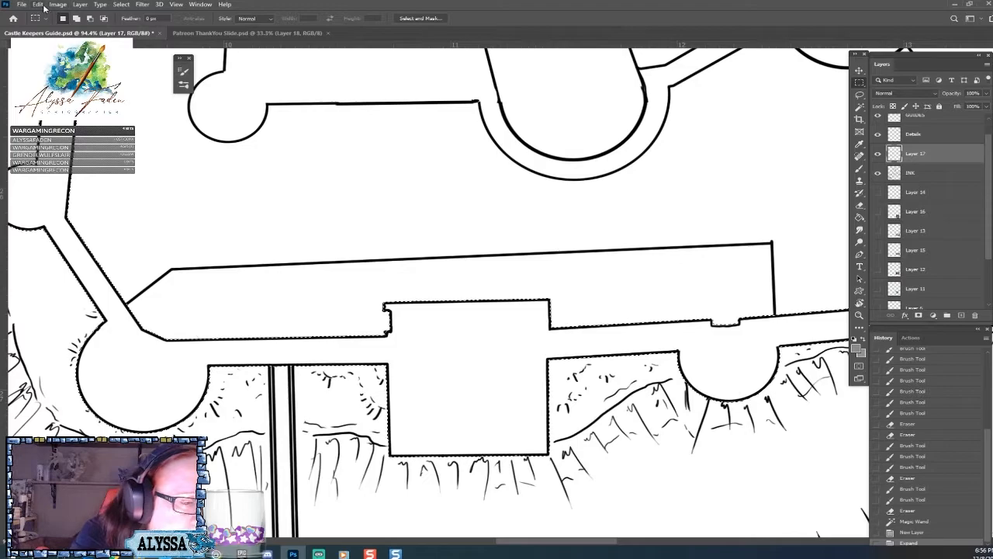
Stroke the expanded selection on the new layer with a 5 px grey line placed inside at 100% opacity.
click(38, 5)
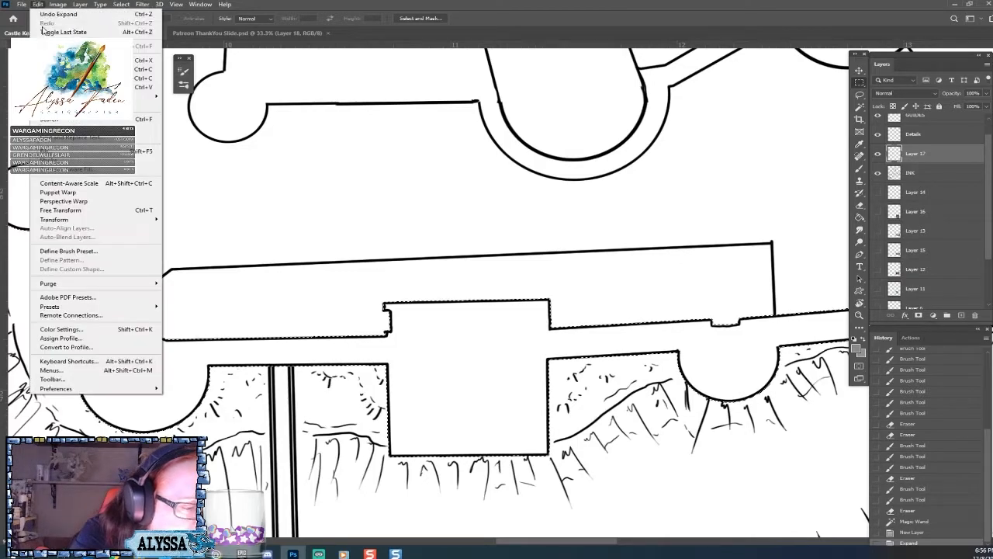
click(85, 160)
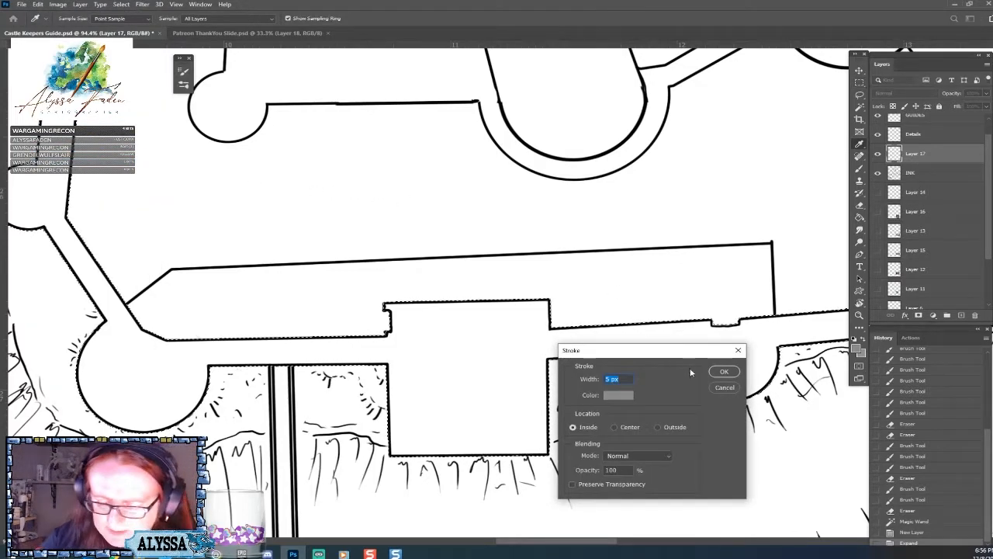
click(724, 372)
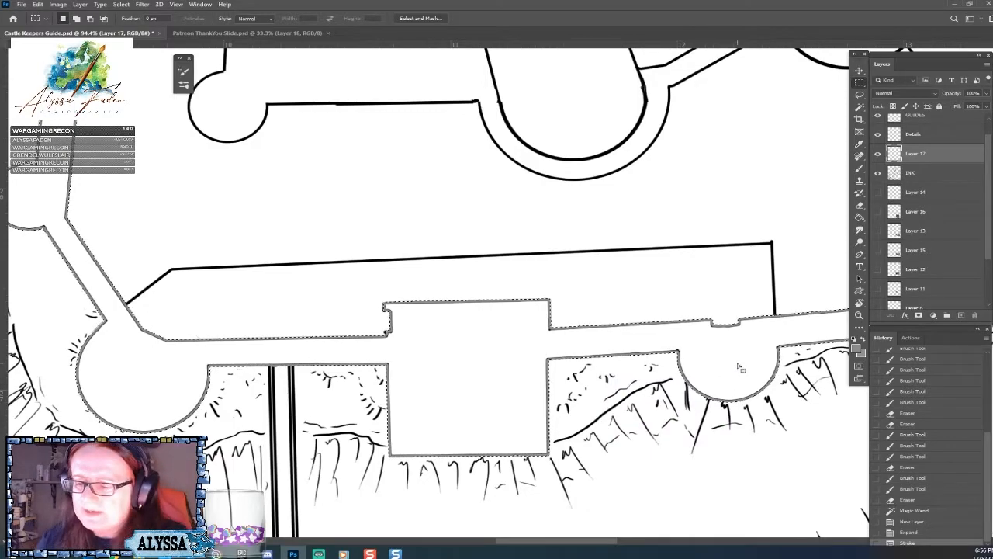
Erase the grey outline at the gatehouse's two lower corners and in short gaps along its lower edge.
drag(500, 516, 523, 516)
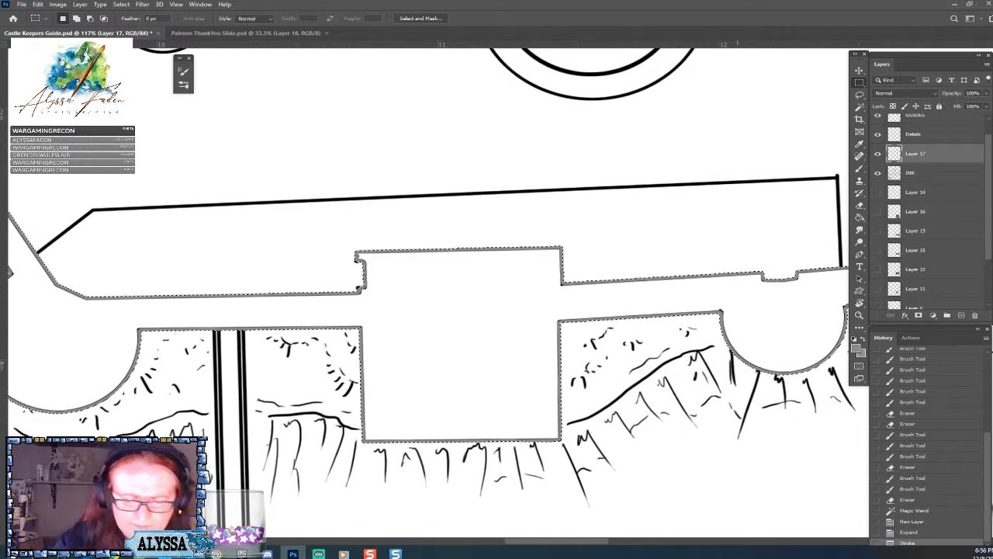
drag(364, 441, 369, 441)
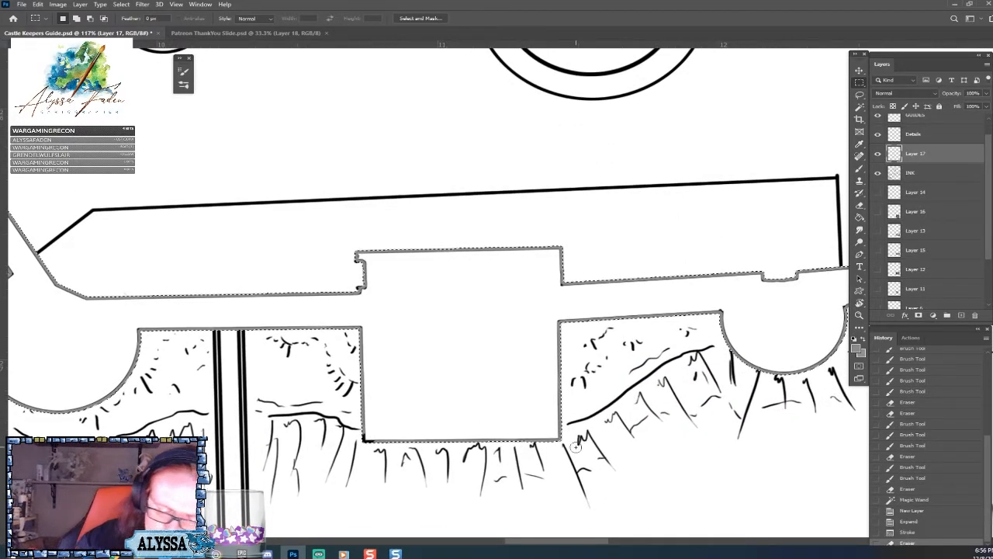
drag(558, 439, 561, 439)
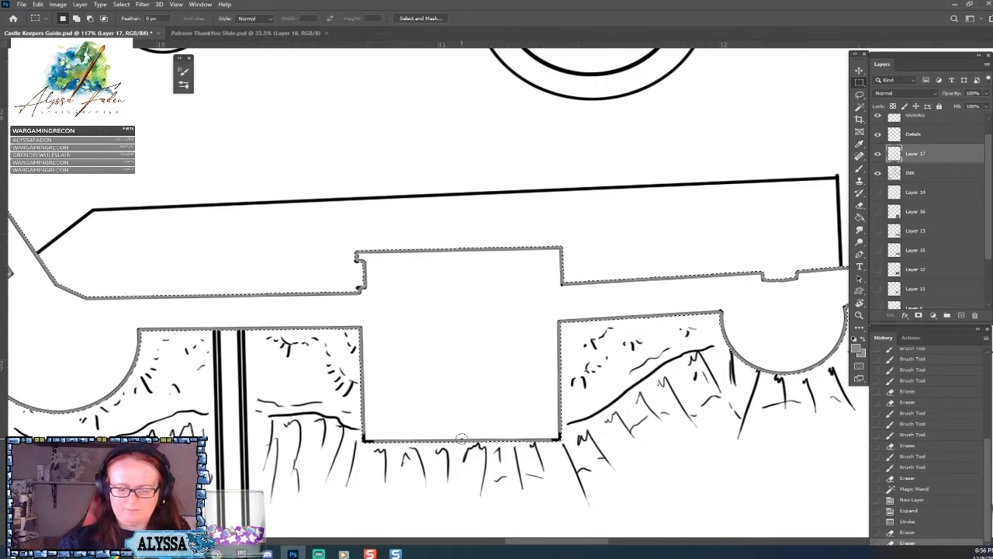
drag(462, 437, 535, 439)
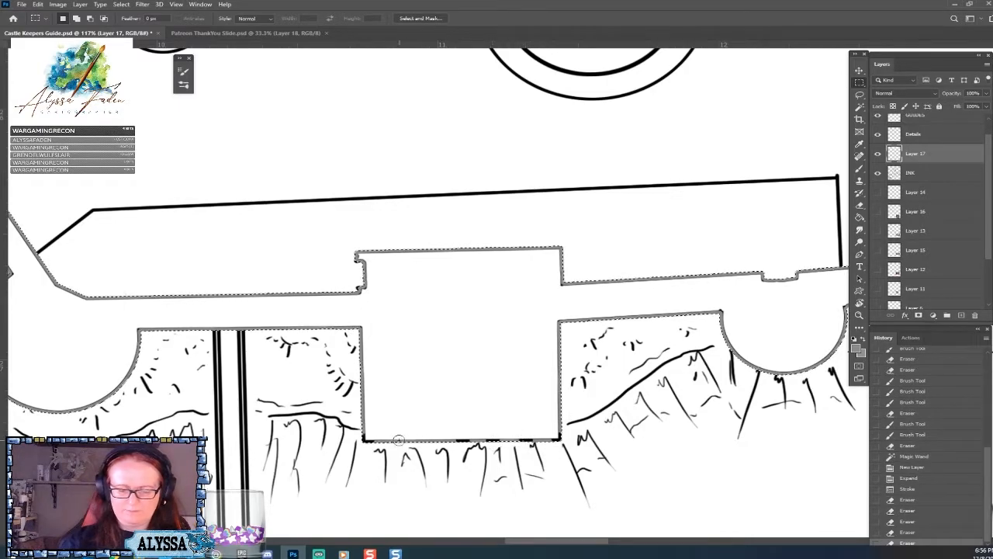
drag(396, 438, 462, 439)
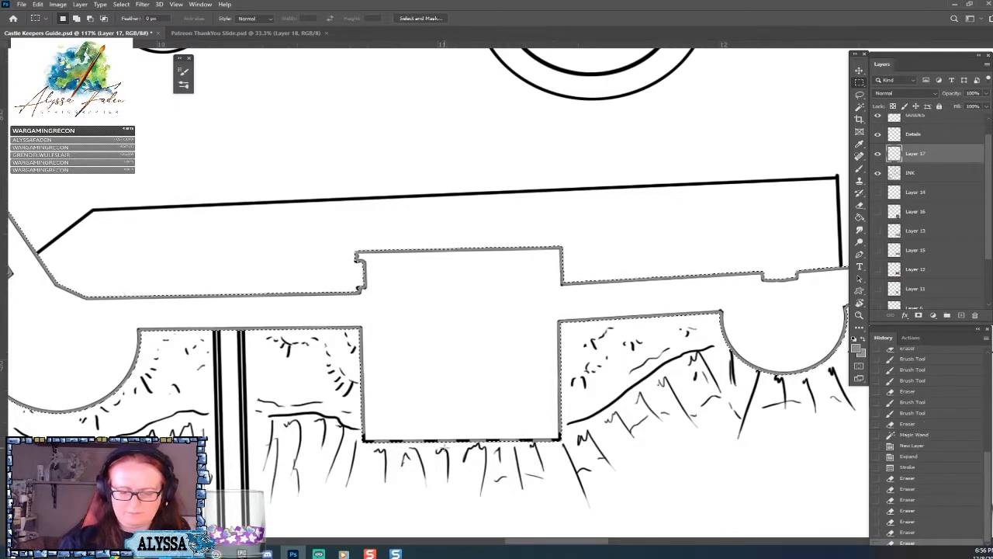
Erase grey outline spots where the gatehouse meets the wall, along its two side edges, and at the round tower's near corner.
click(558, 320)
click(357, 332)
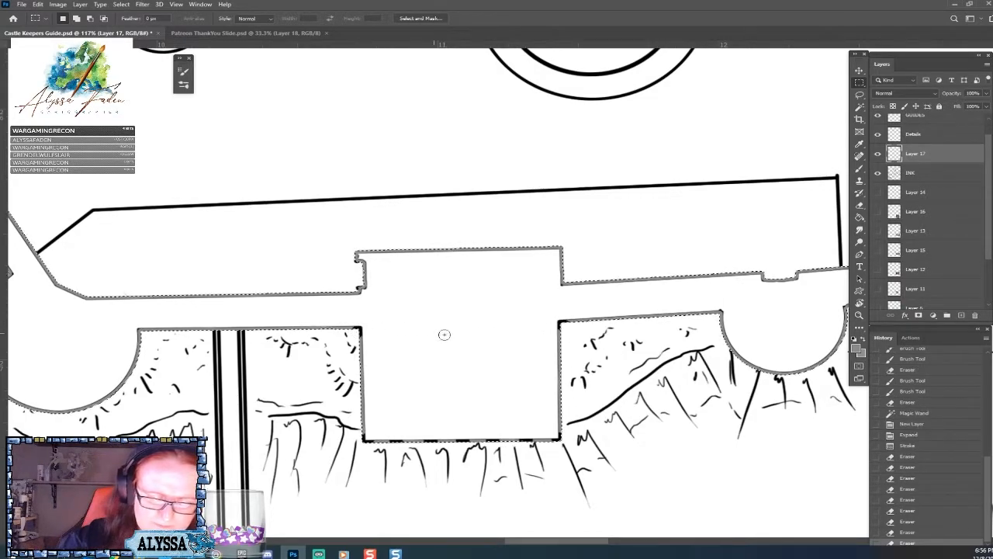
click(360, 380)
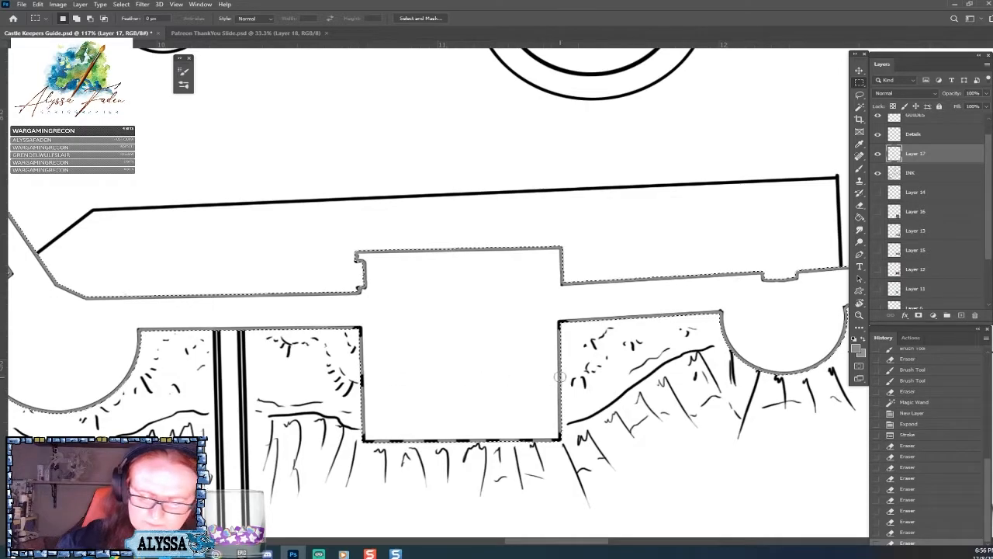
click(557, 376)
click(556, 351)
drag(360, 357, 361, 412)
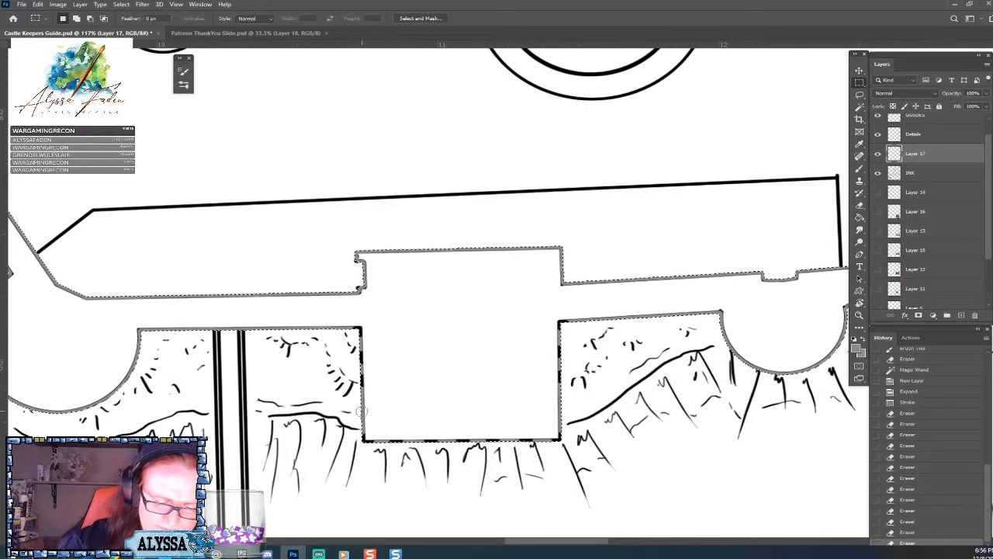
click(361, 411)
click(555, 403)
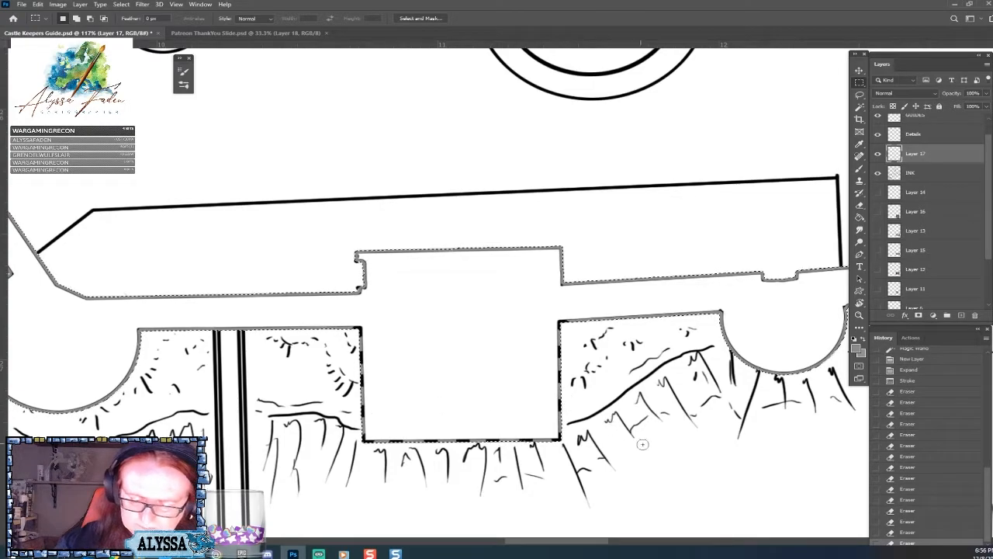
click(722, 313)
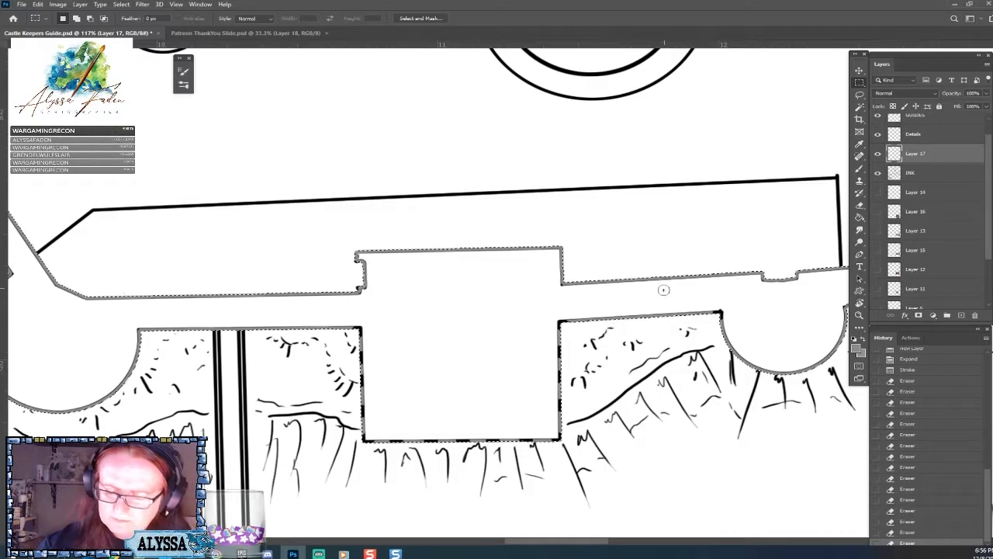
Erase short gaps in the grey outline along the wall's lower edge on both sides of the gatehouse, and clear the selection.
click(647, 315)
click(604, 315)
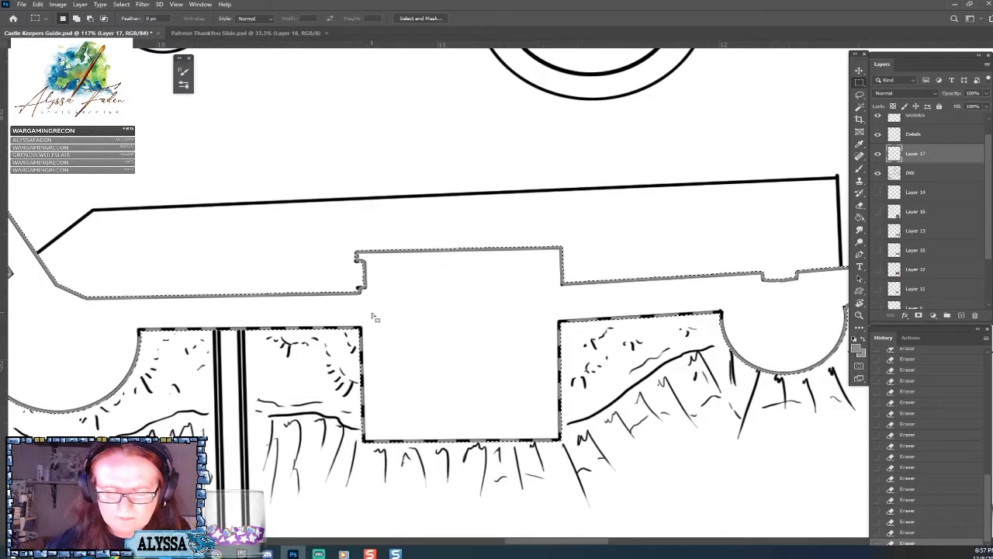
scroll(374, 317, down, 5)
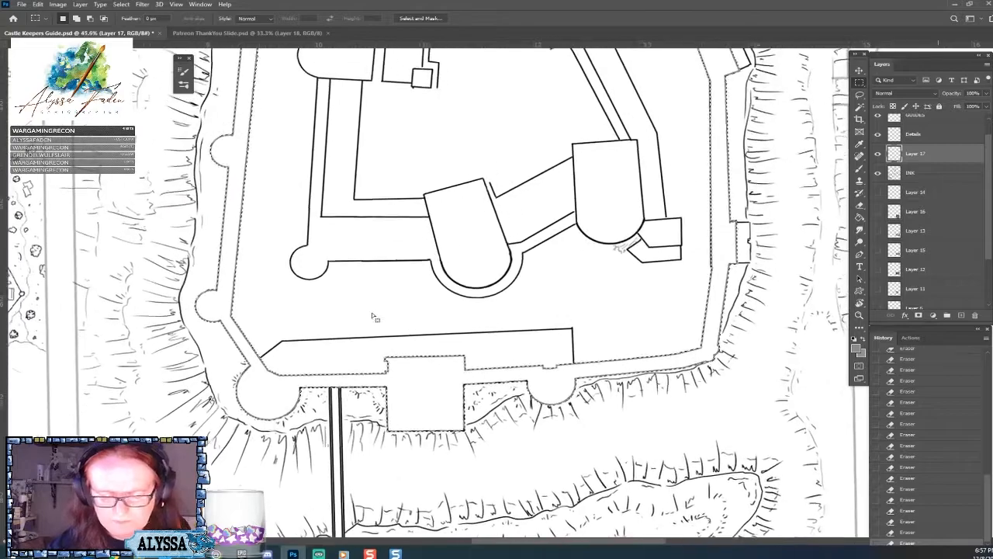
scroll(374, 316, up, 2)
key(ctrl+d)
Revert the document to the Stroke history state to remove all eraser gaps, and deselect the outer wall.
scroll(481, 327, down, 1)
scroll(435, 349, down, 3)
scroll(435, 349, up, 2)
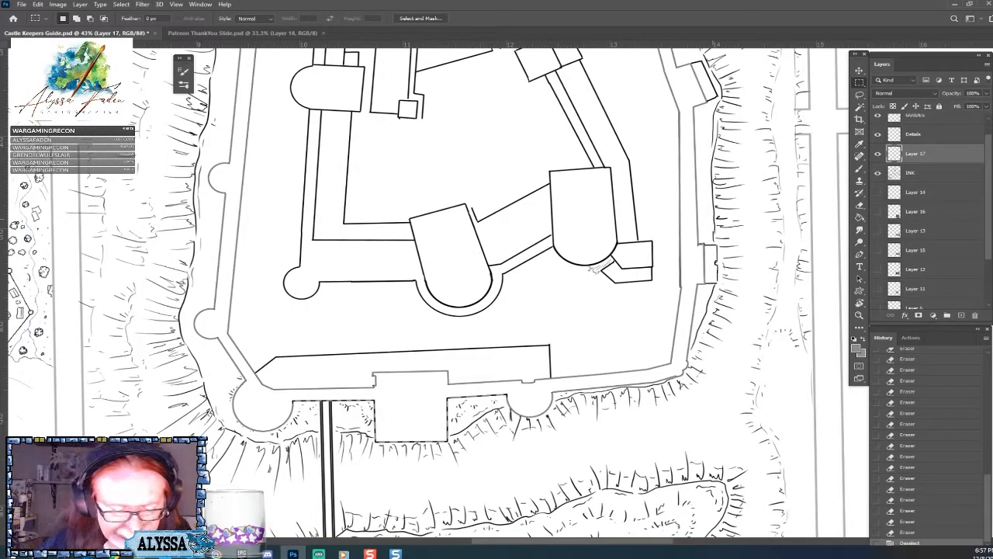
scroll(596, 267, up, 1)
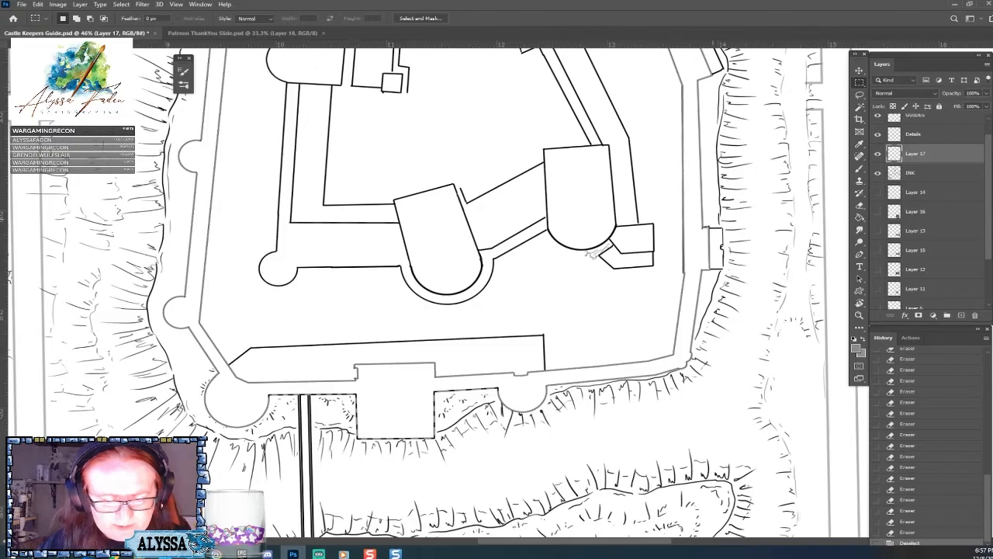
scroll(590, 255, down, 1)
scroll(564, 276, up, 1)
scroll(510, 399, up, 2)
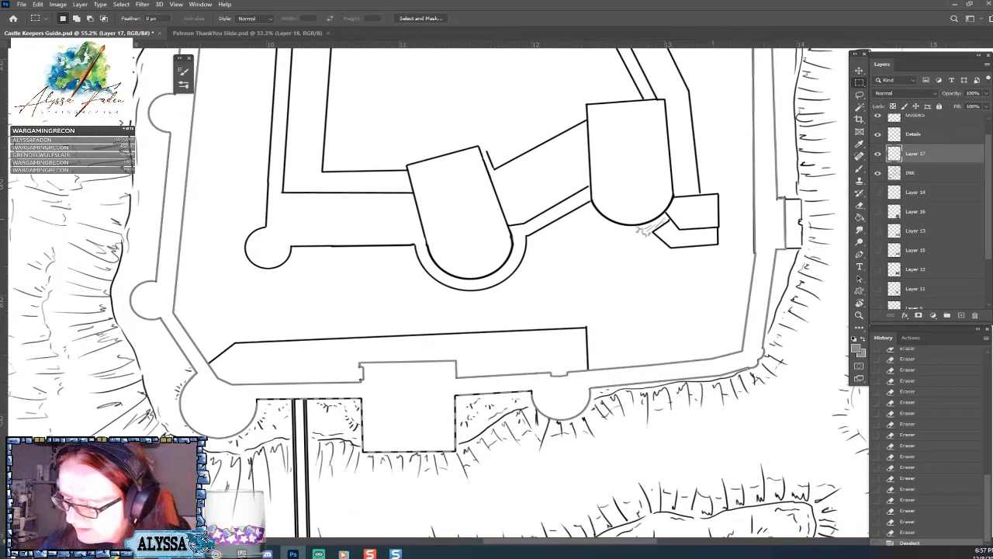
scroll(970, 427, up, 5)
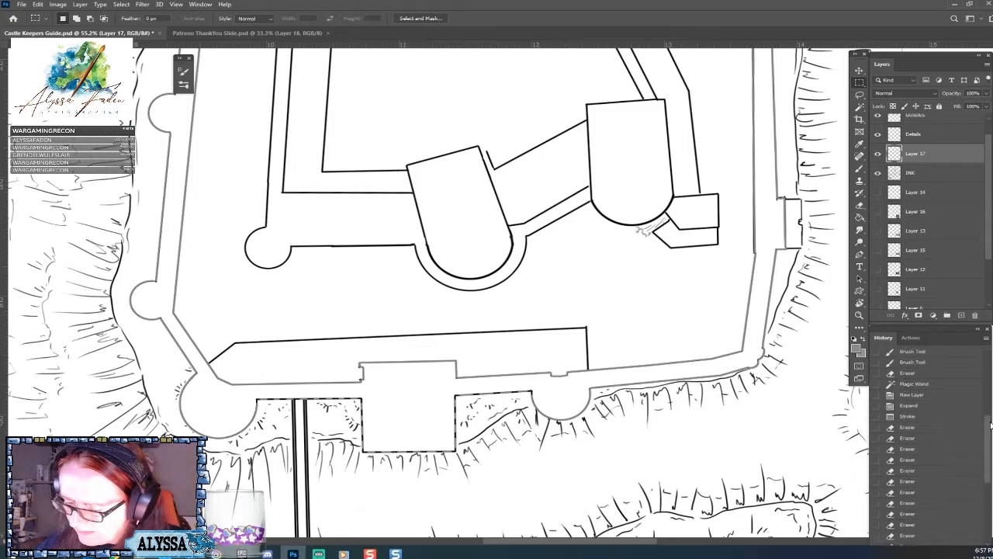
click(919, 447)
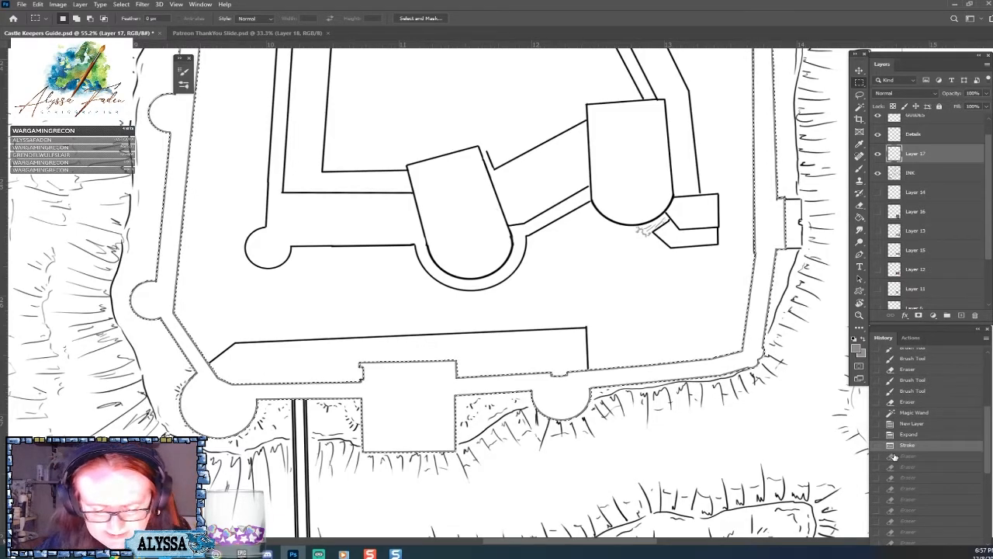
key(ctrl+d)
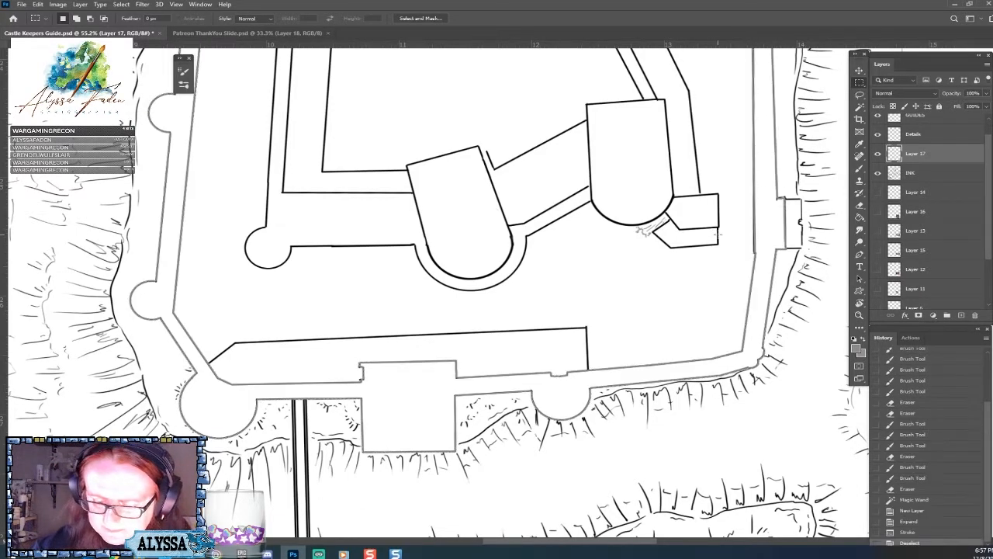
Erase the grey outline at the gatehouse's two lower corners and where its side edges meet the wall.
scroll(719, 233, up, 1)
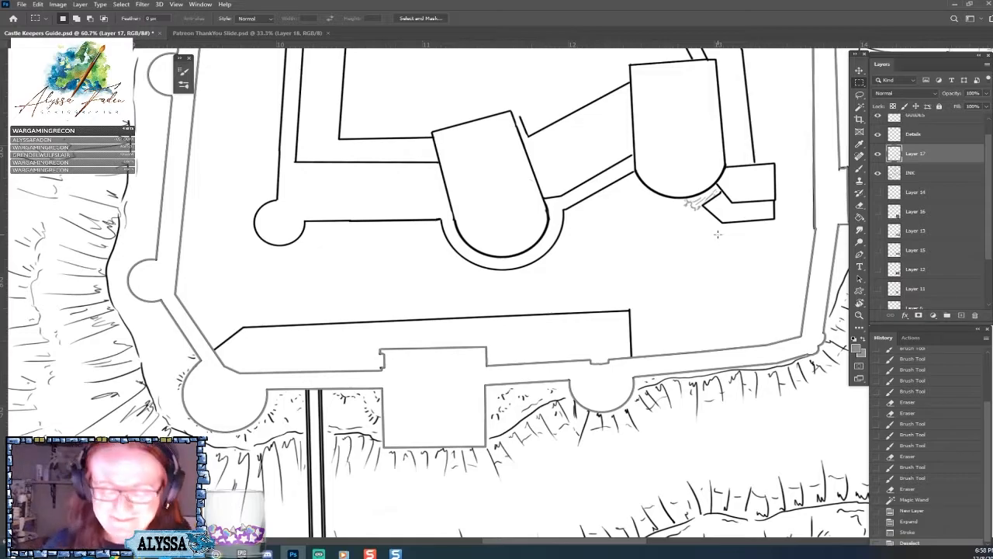
scroll(718, 234, up, 3)
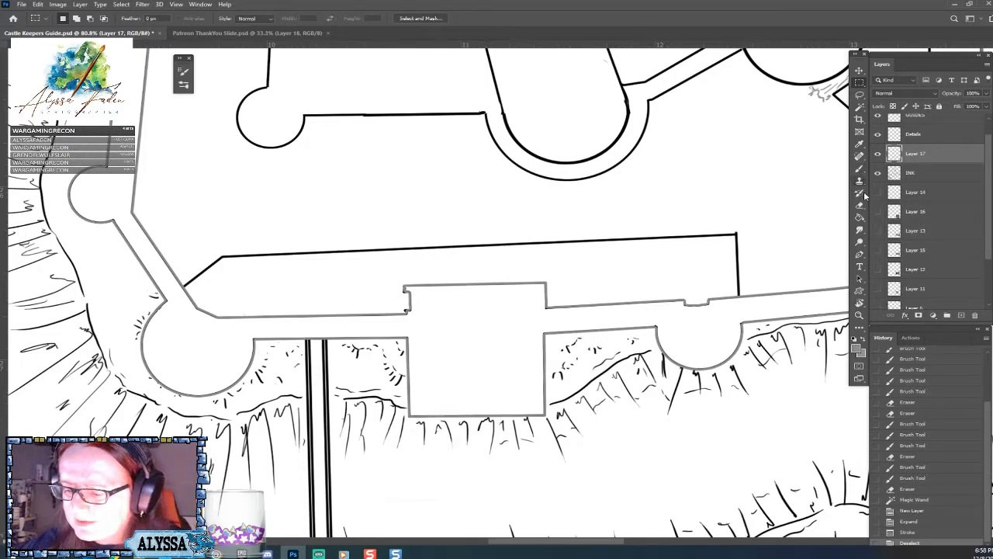
key(e)
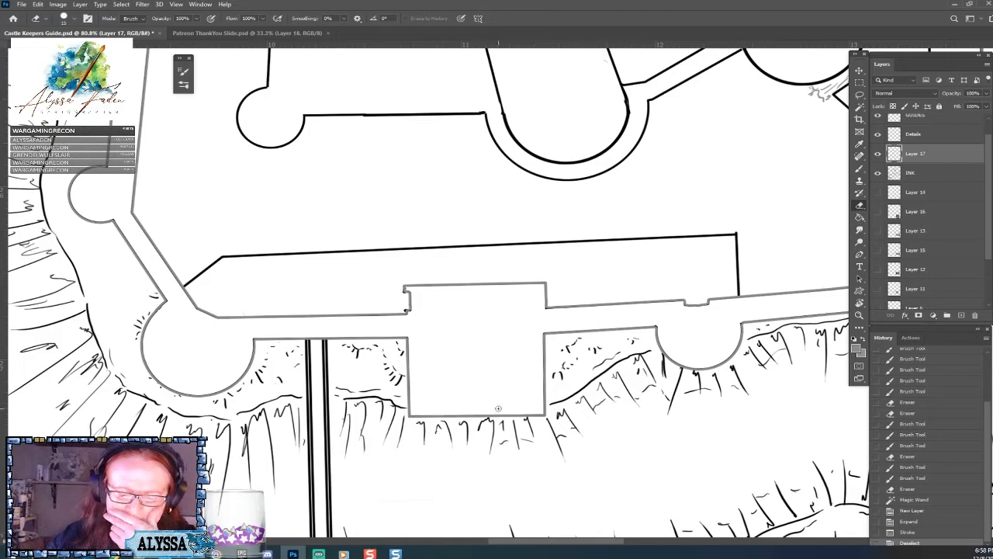
click(408, 418)
click(546, 418)
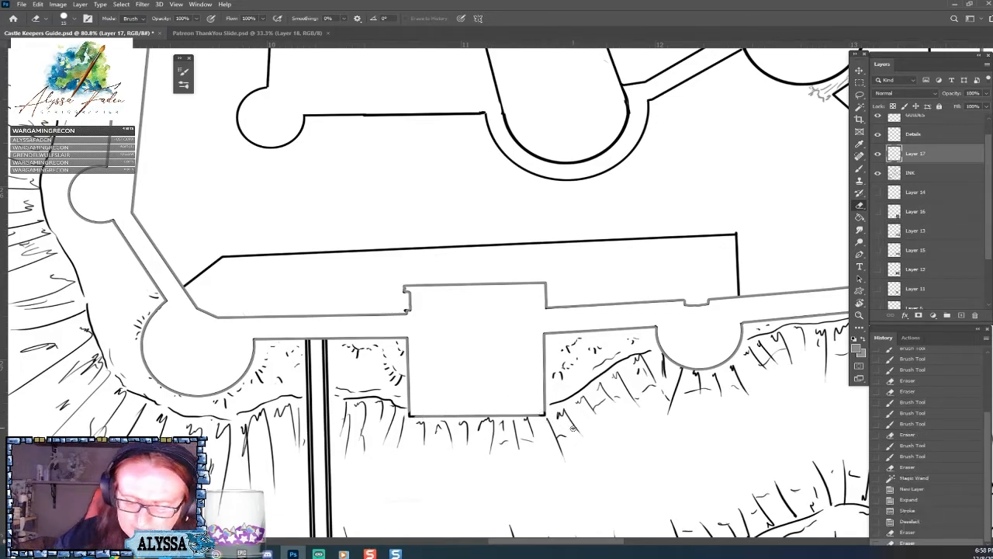
click(405, 340)
click(547, 335)
Erase outline spots where the two lower round towers meet the wall and at the middle of the gatehouse's lower edge.
click(254, 340)
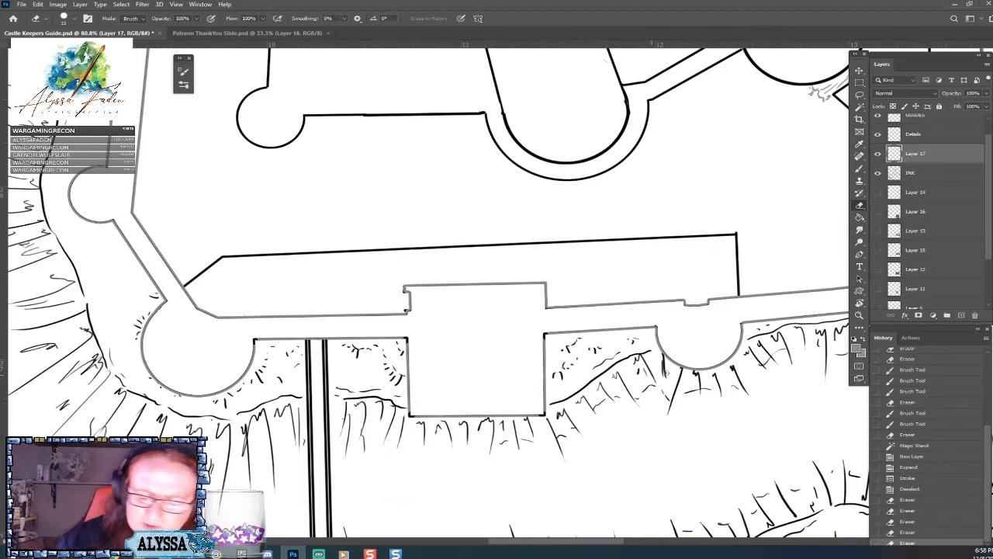
click(654, 330)
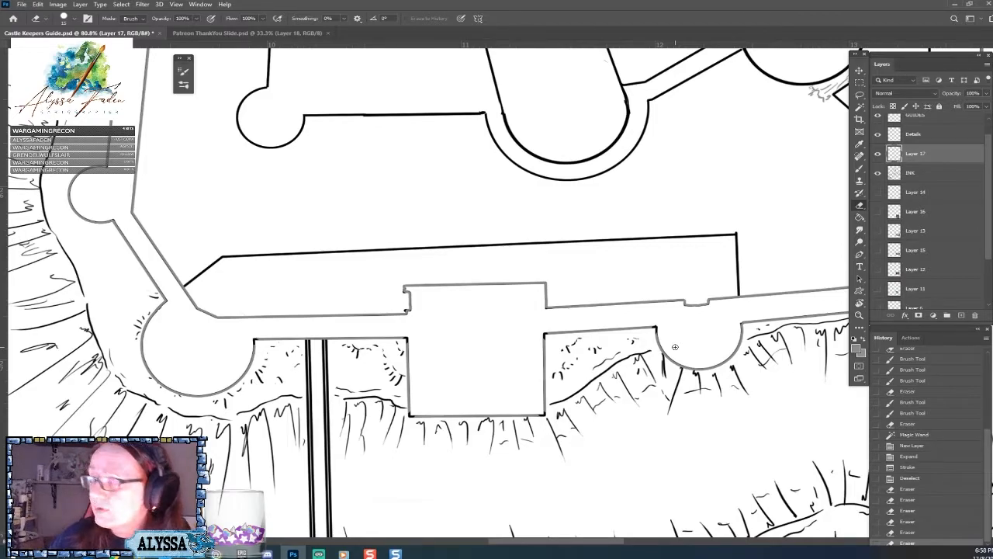
click(737, 326)
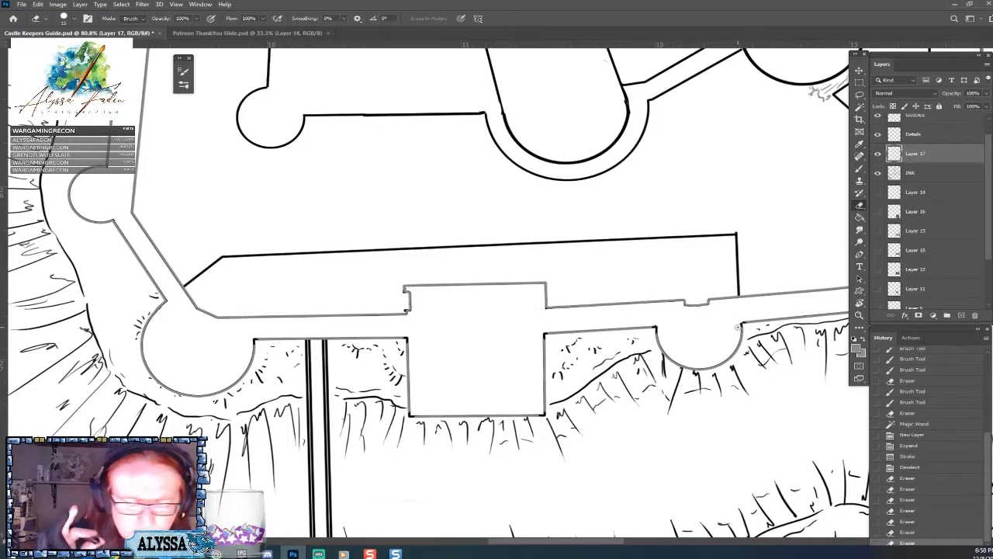
click(162, 303)
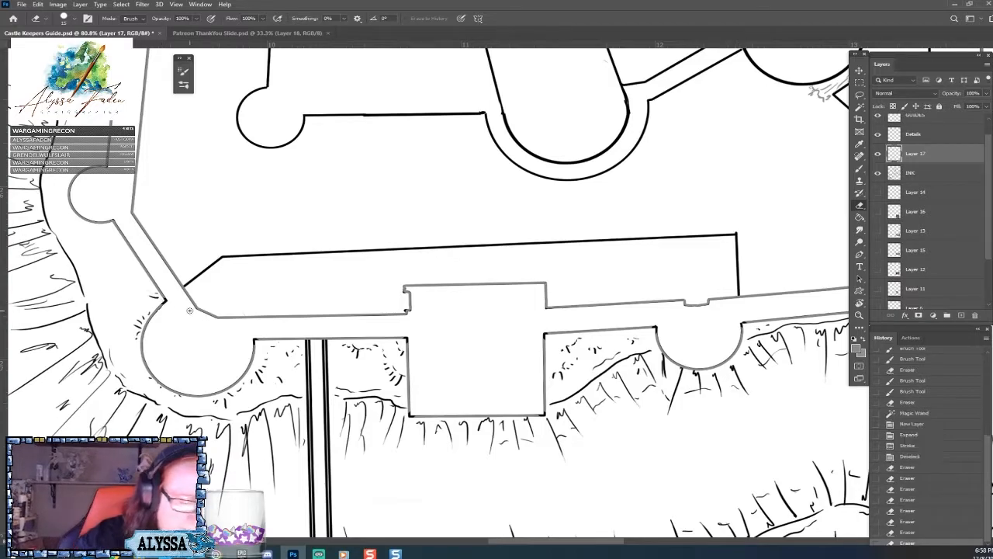
click(480, 415)
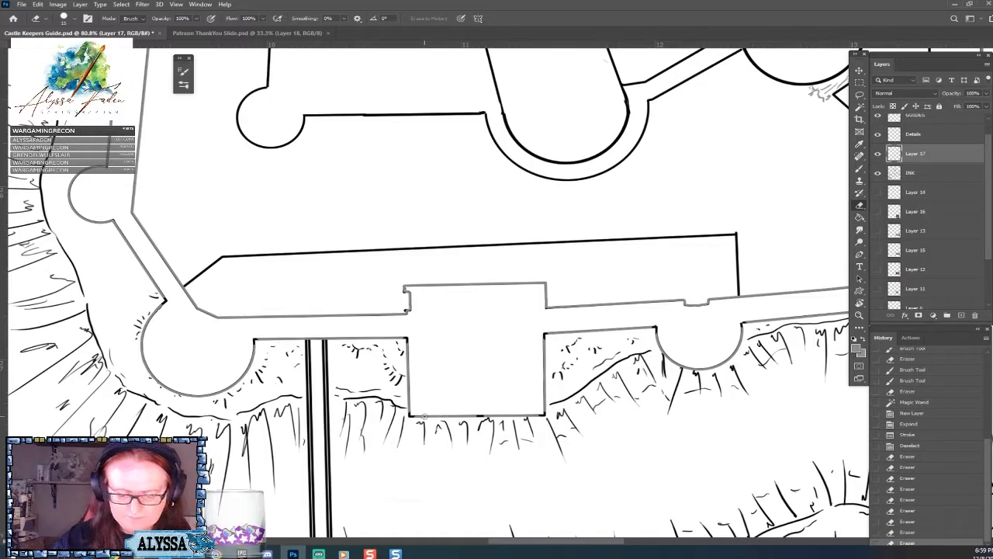
click(431, 416)
click(427, 415)
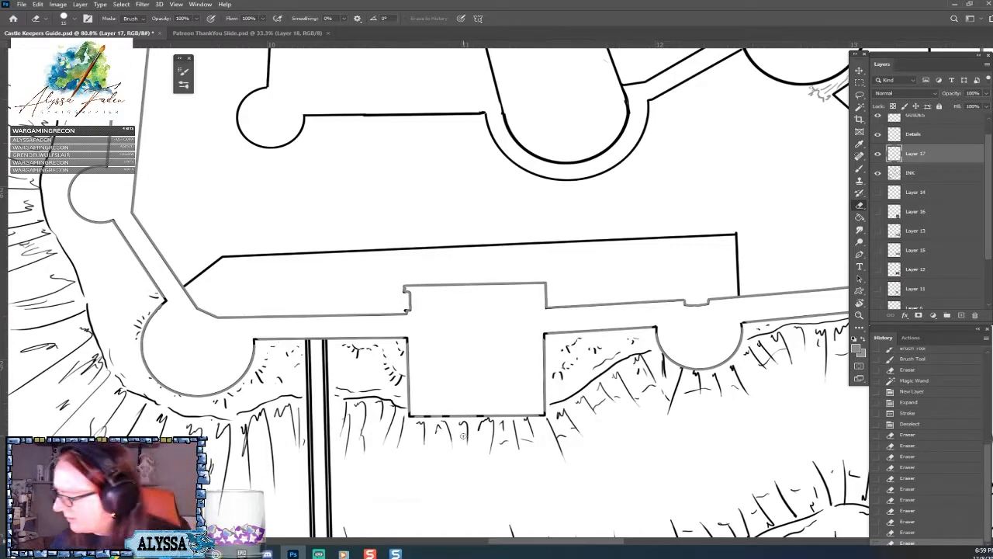
click(907, 519)
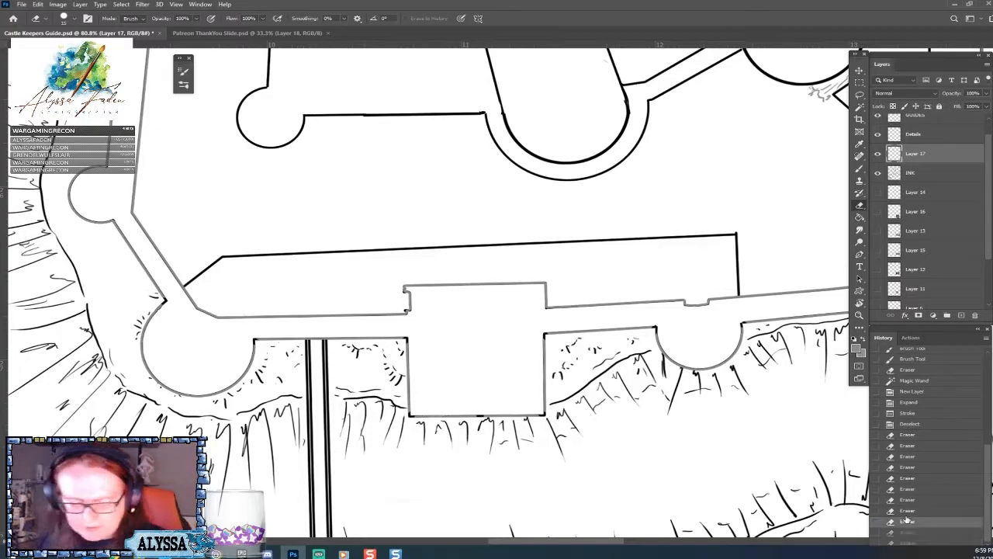
click(427, 416)
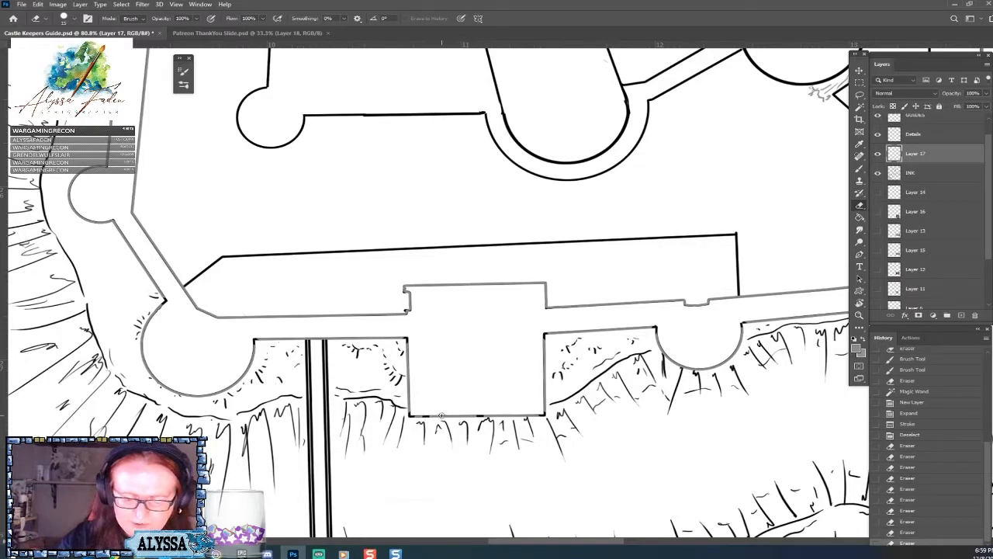
click(443, 416)
click(463, 416)
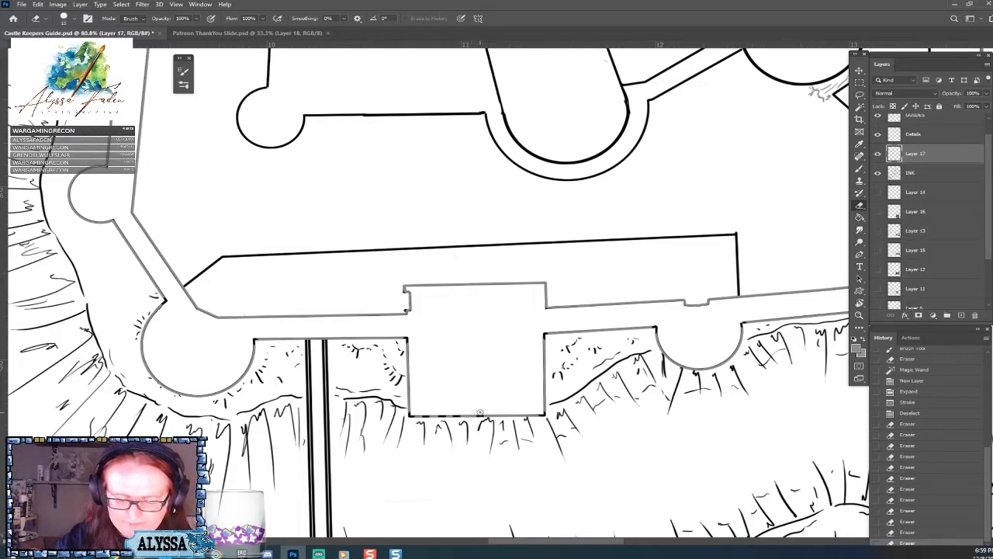
key(ctrl+z)
key(ctrl+z)
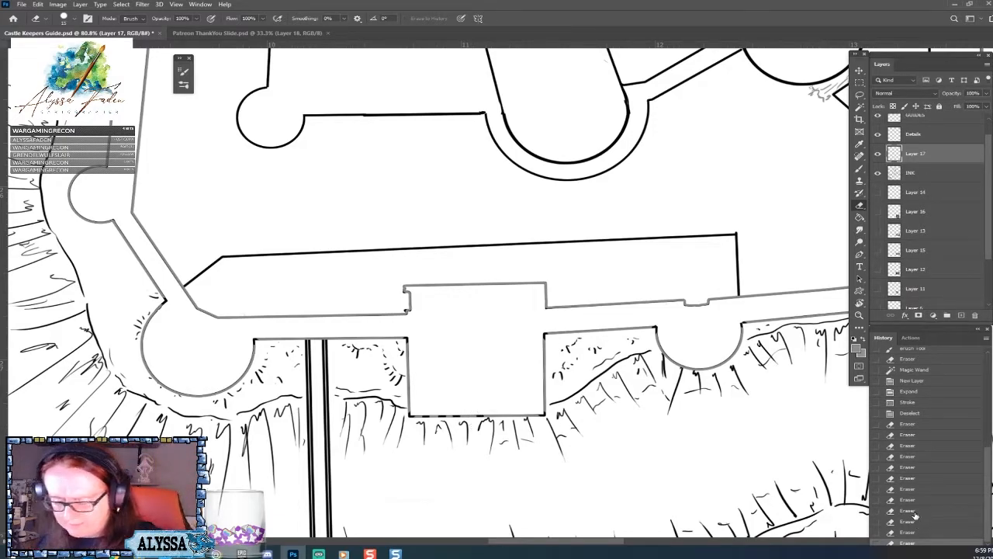
Erase three short, evenly spaced gaps in the grey outline between the gatehouse's lower-left corner and the middle of its lower edge.
drag(465, 415, 457, 414)
click(456, 414)
click(441, 416)
click(426, 416)
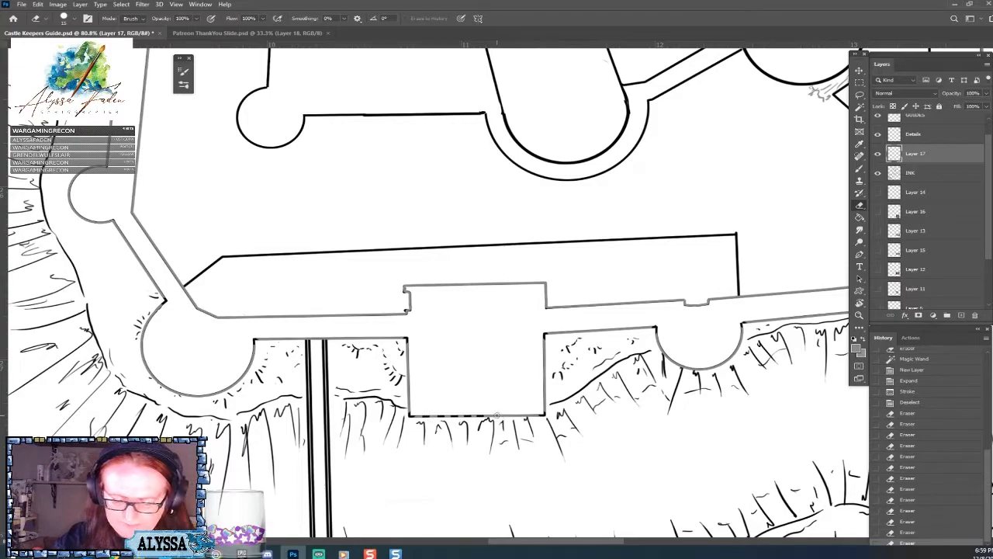
click(506, 415)
click(512, 415)
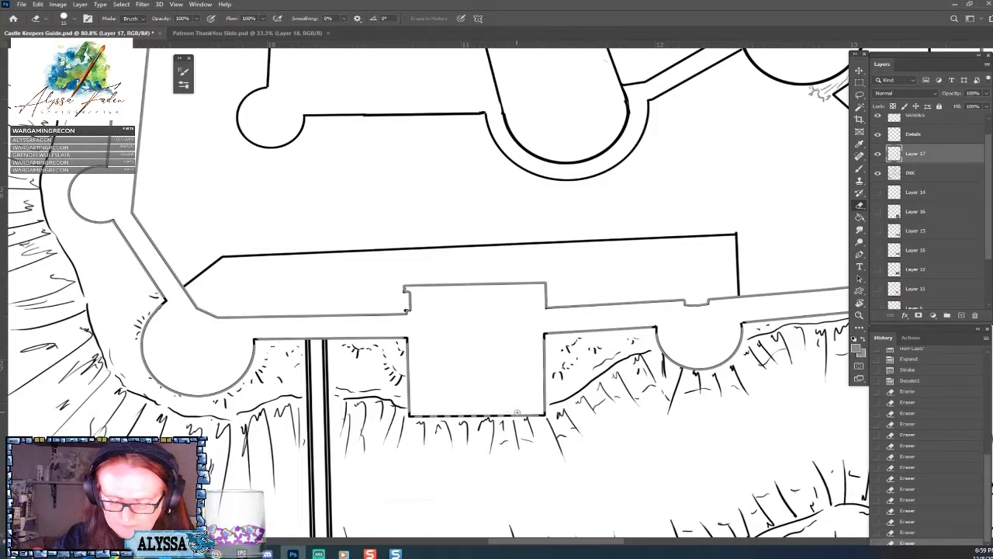
click(524, 416)
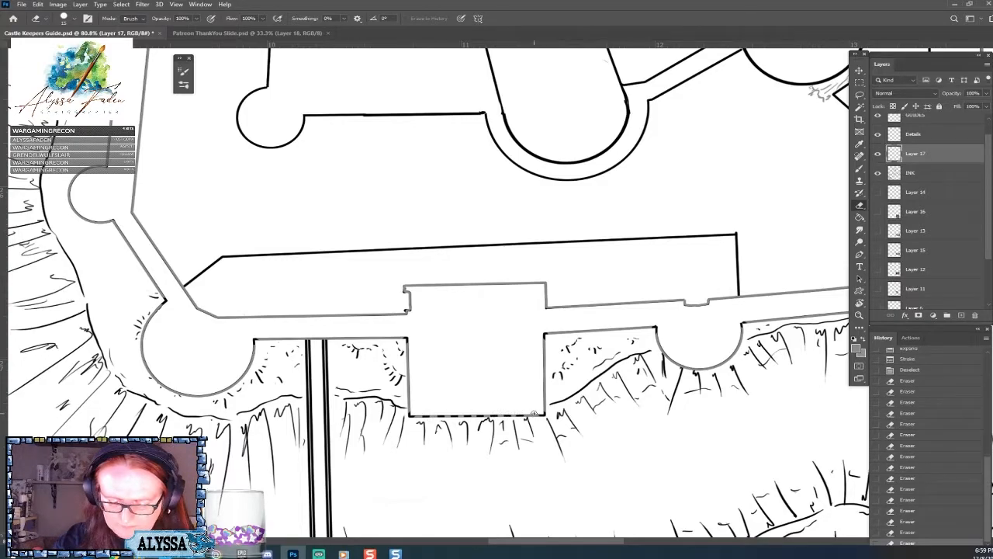
key(ctrl+z)
key(ctrl+z)
key(ctrl+z)
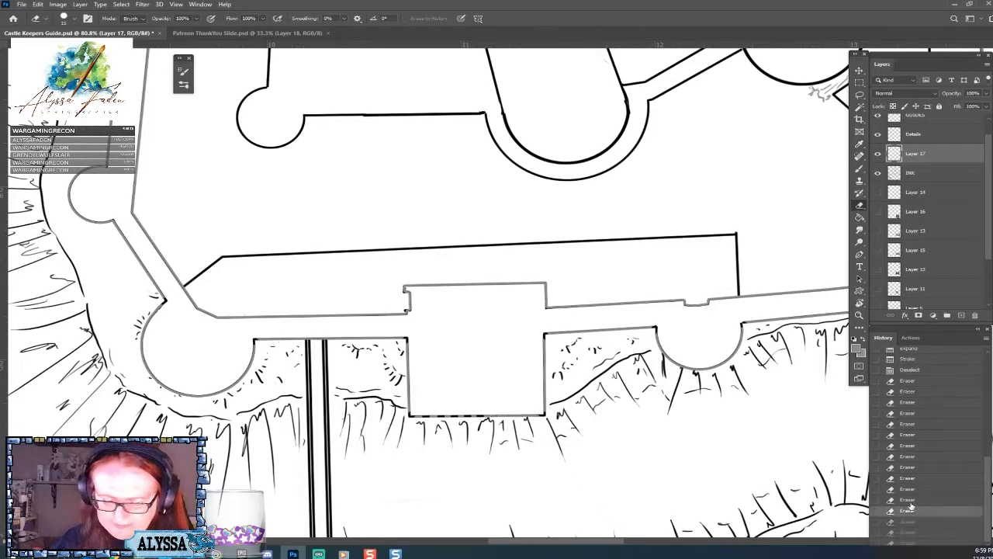
Erase matching evenly spaced gaps between the middle of the gatehouse's lower edge and its lower-right corner.
click(511, 415)
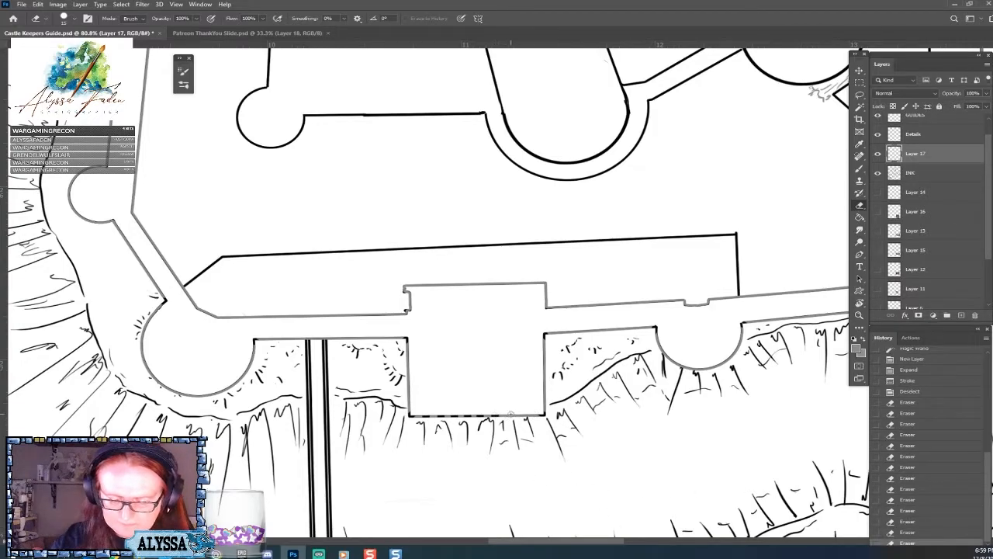
drag(512, 415, 527, 416)
click(530, 412)
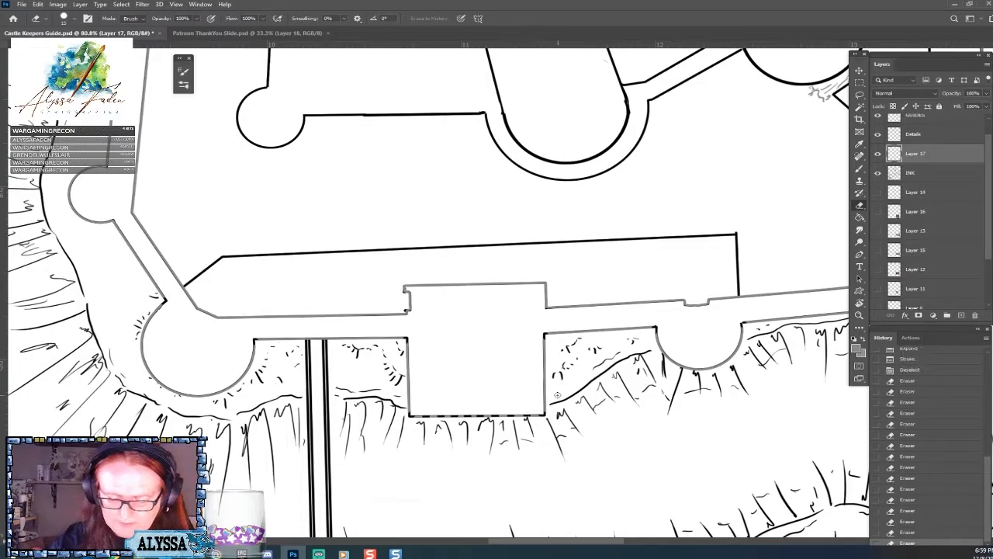
Erase evenly spaced battlement gaps in the grey outline up the gatehouse's two side edges.
click(407, 404)
click(405, 392)
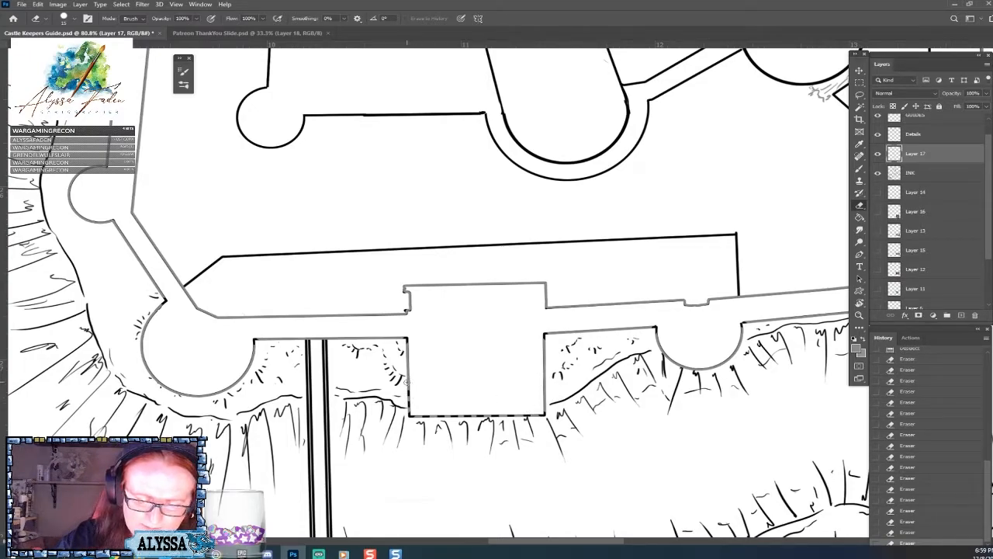
click(406, 380)
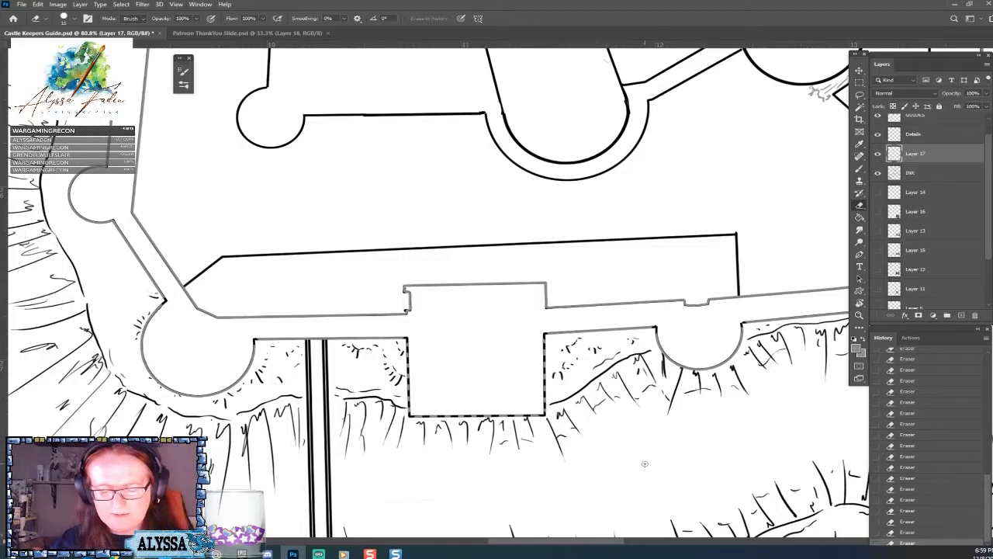
Try to remove the grey outline around the gatehouse's upper part inside the wall, and step back to the previous eraser state.
scroll(644, 464, down, 3)
scroll(645, 464, up, 3)
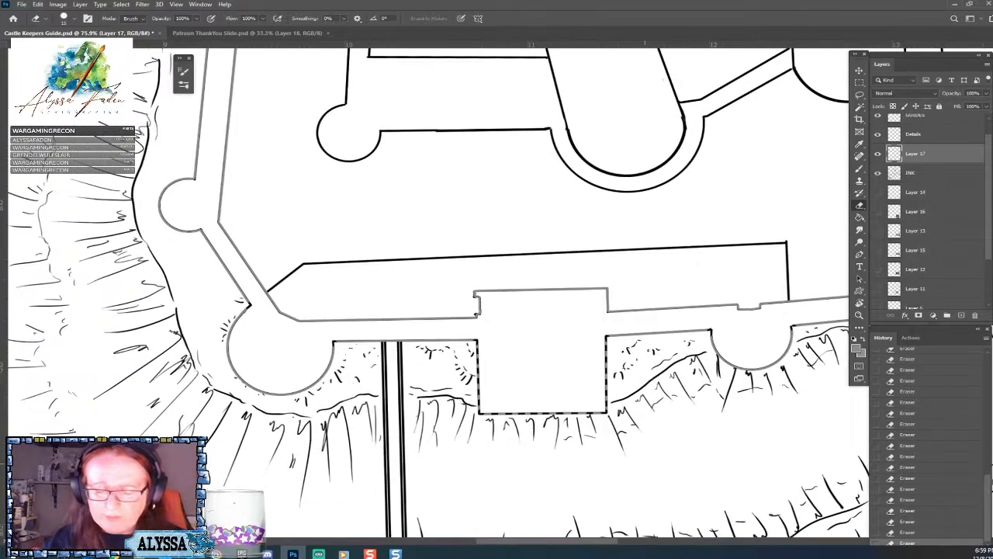
mouse_move(476, 313)
mouse_down()
mouse_move(603, 287)
mouse_move(608, 310)
mouse_move(475, 314)
mouse_move(609, 317)
mouse_up()
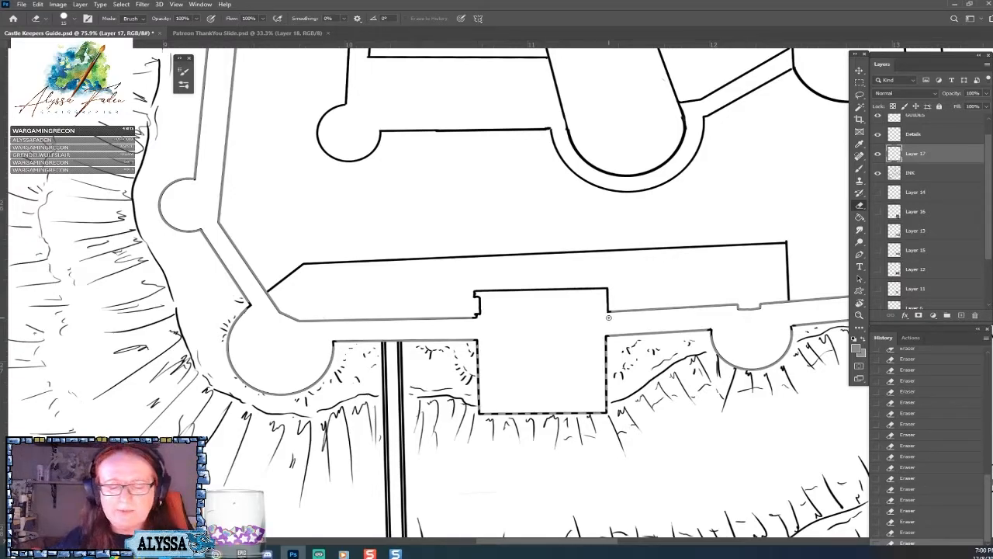
scroll(608, 317, left, 2)
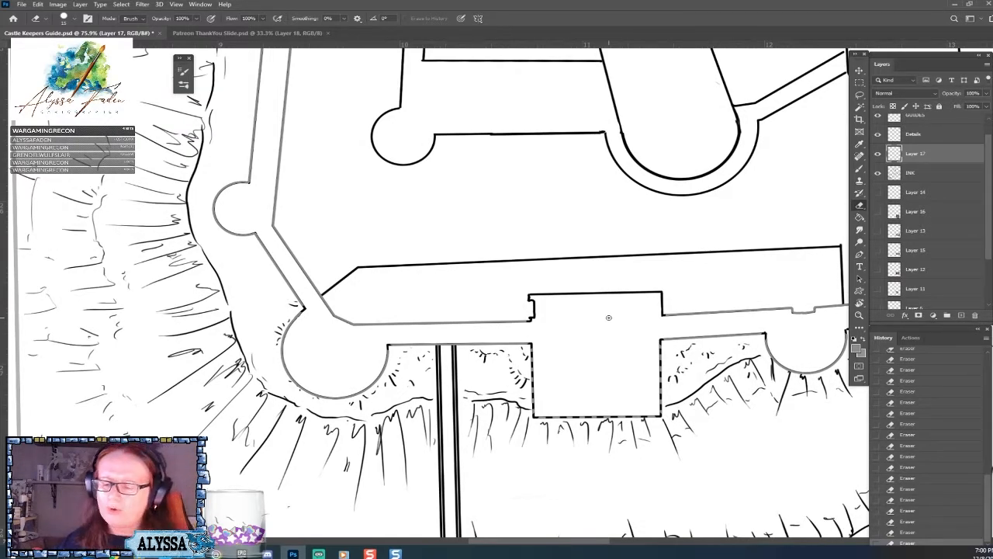
scroll(608, 318, down, 1)
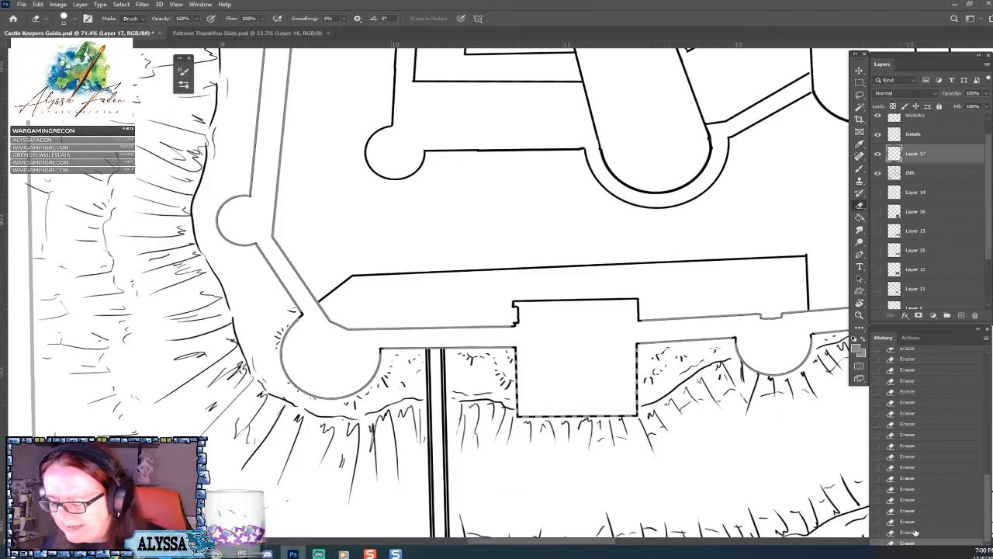
click(916, 534)
scroll(916, 535, down, 4)
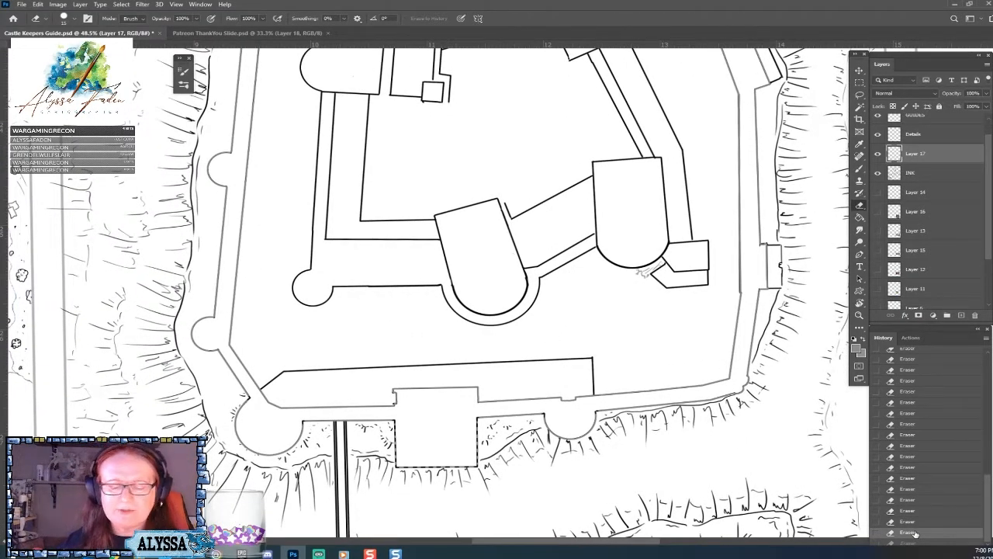
Erase evenly spaced battlement gaps in the grey outline from the gatehouse leftward along the wall and around the lower-left corner tower.
scroll(916, 534, up, 3)
scroll(915, 534, up, 3)
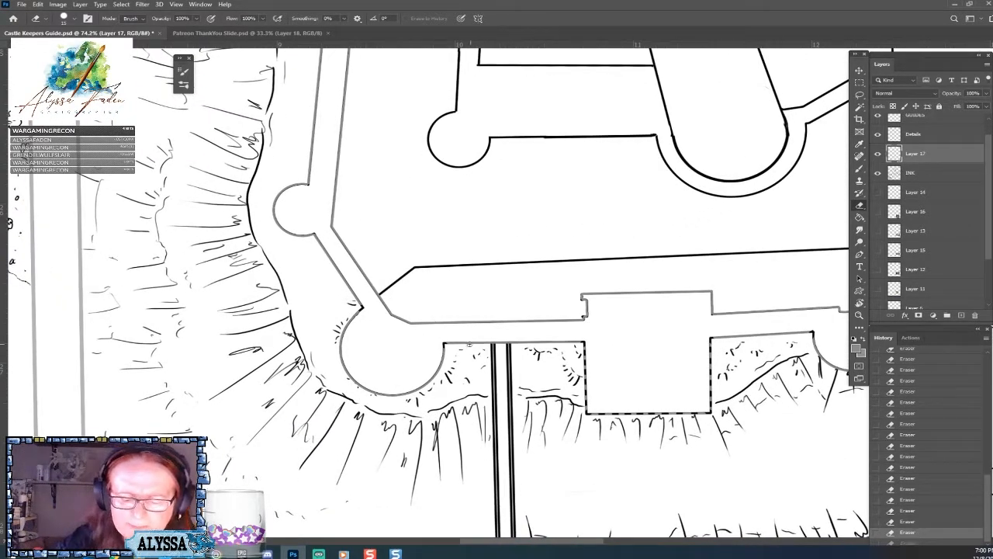
click(454, 343)
click(466, 342)
click(489, 343)
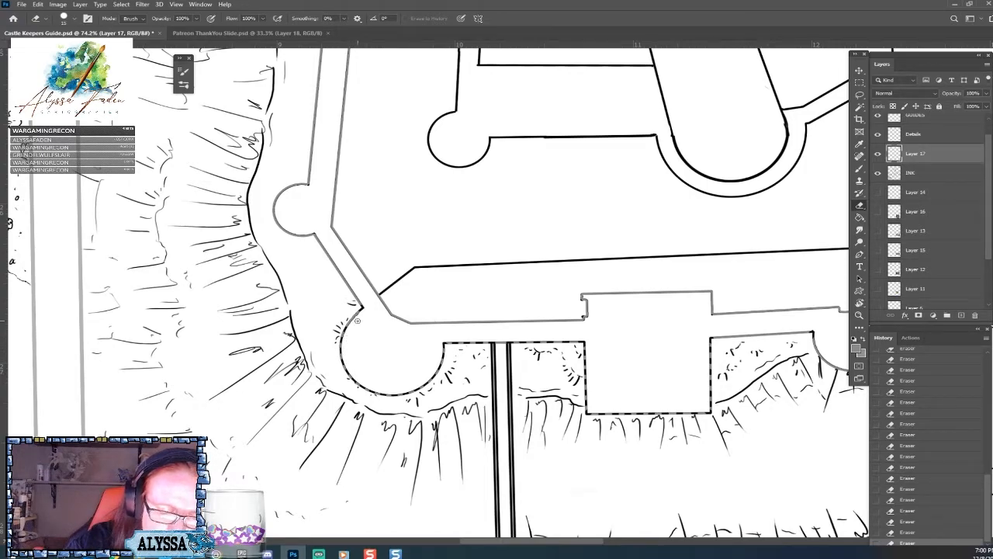
scroll(412, 359, down, 5)
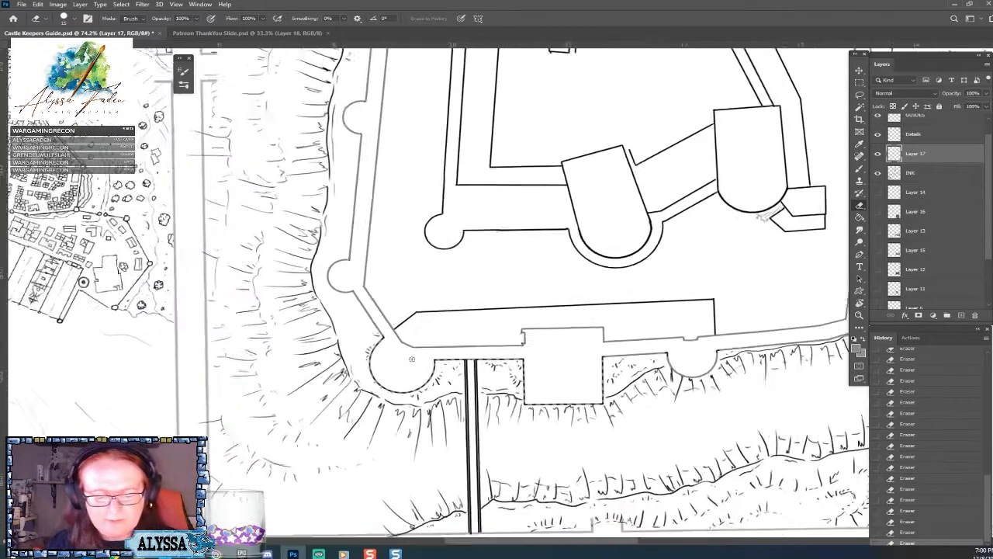
scroll(561, 345, up, 3)
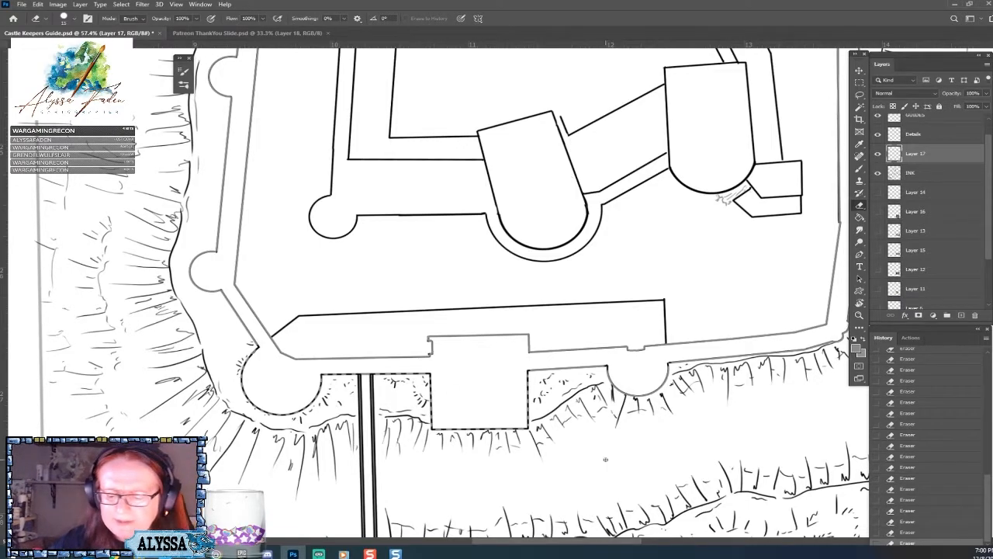
scroll(574, 435, down, 2)
scroll(605, 460, up, 3)
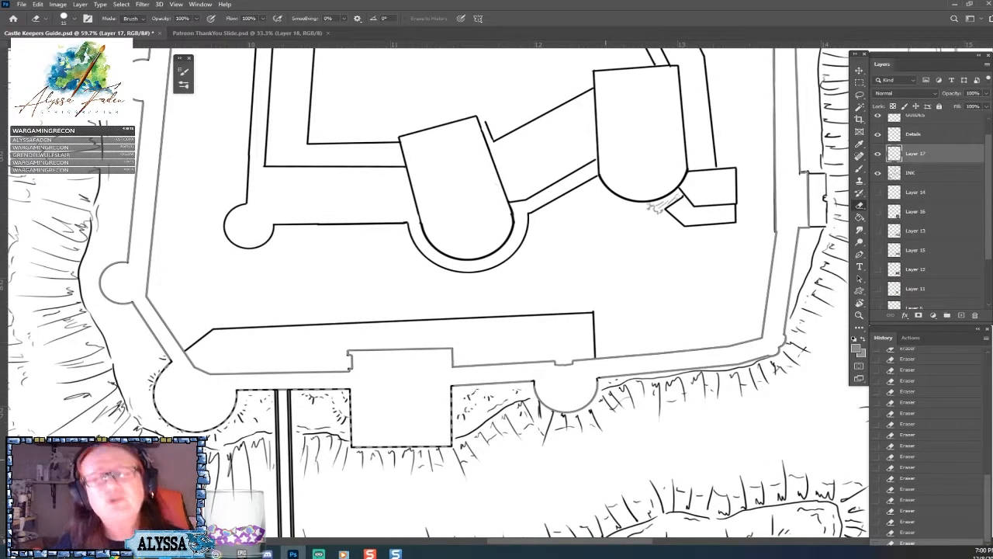
Erase evenly spaced gaps along the diagonal wall above the lower-left corner tower, redoing a misplaced one, and around the small round tower it meets.
drag(388, 310, 591, 325)
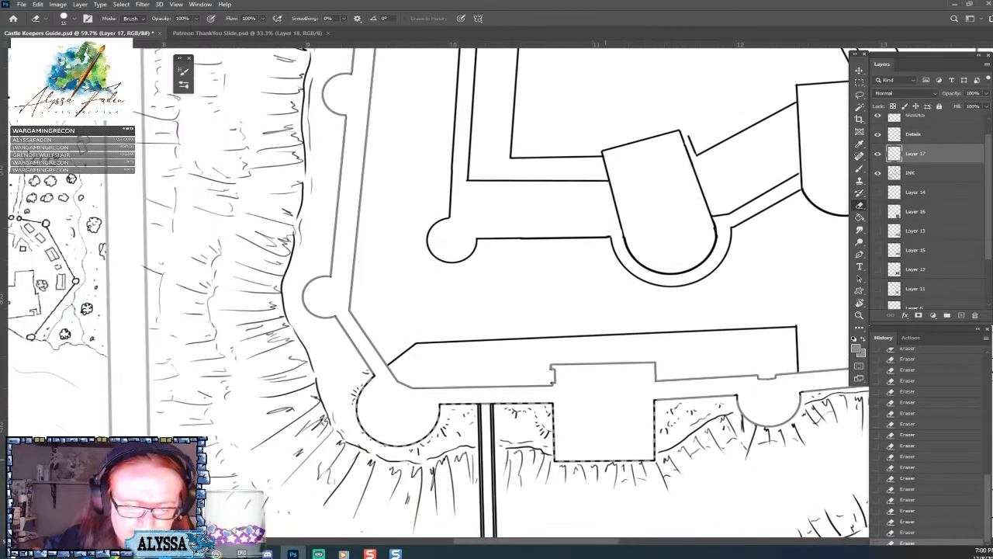
drag(270, 332, 341, 329)
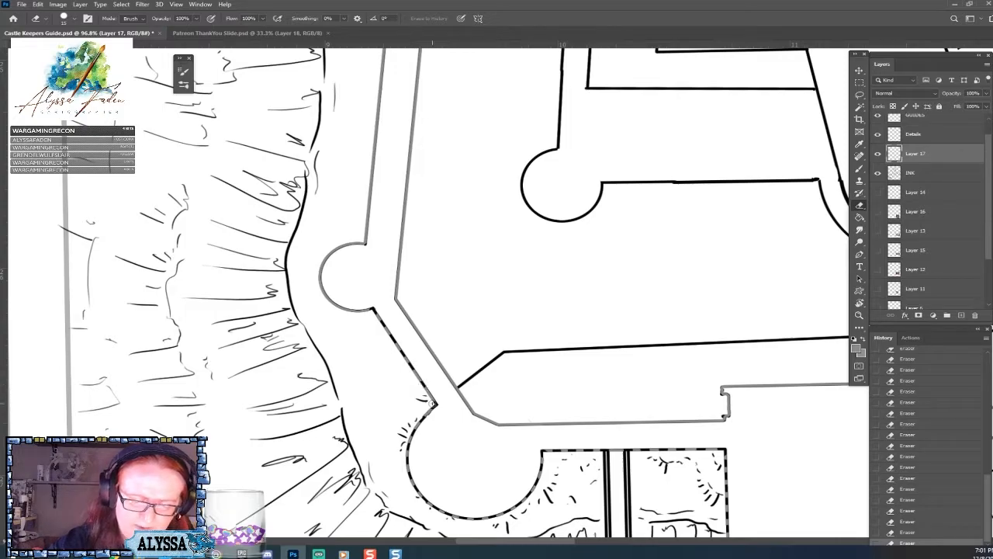
click(908, 512)
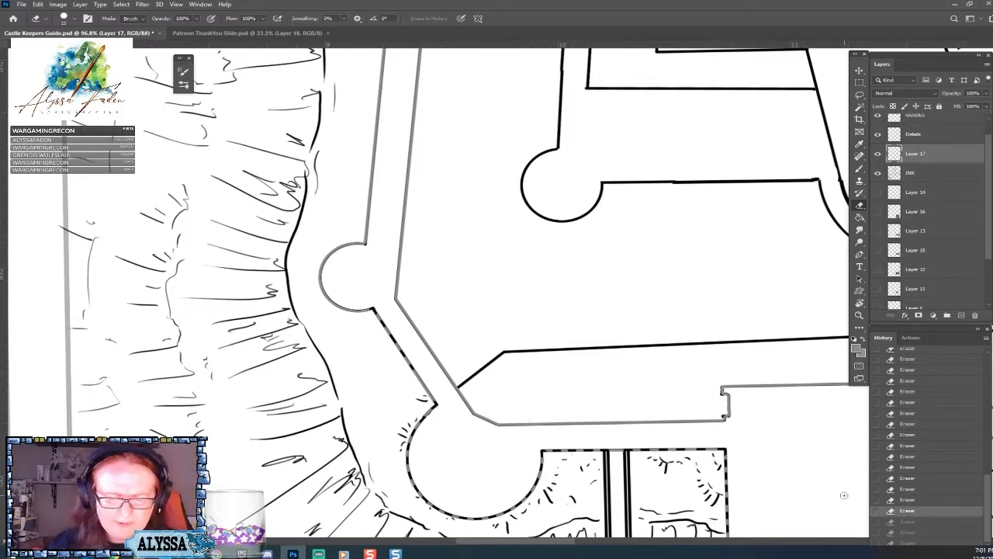
click(409, 368)
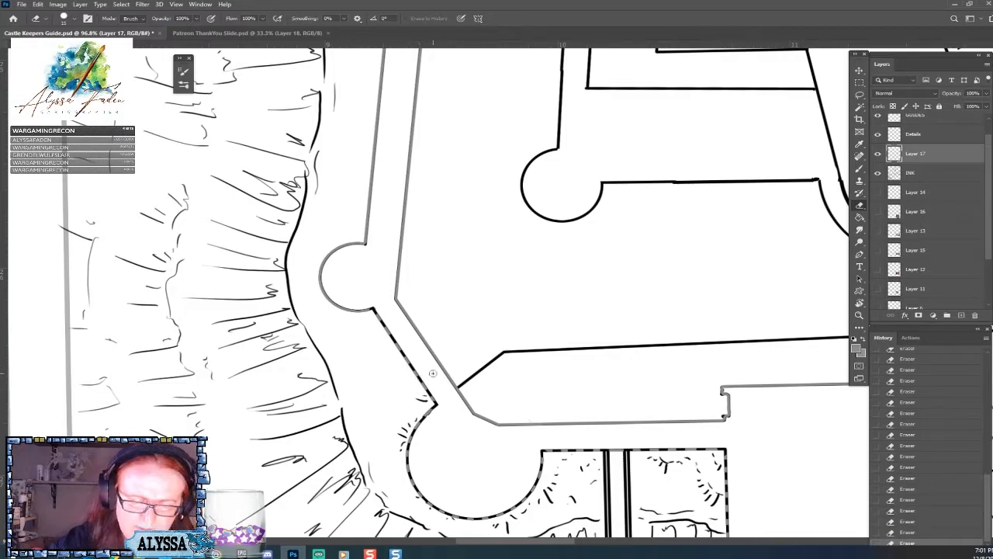
scroll(432, 373, down, 1)
scroll(432, 374, down, 2)
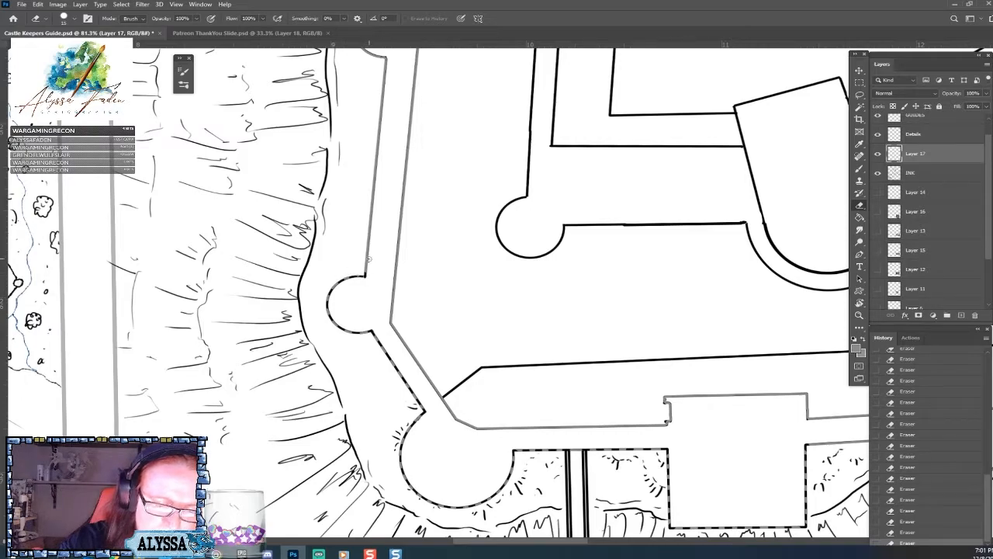
Erase matching gaps in the grey outline from the gatehouse's right side along the lower wall and around the half-round tower.
scroll(429, 333, down, 5)
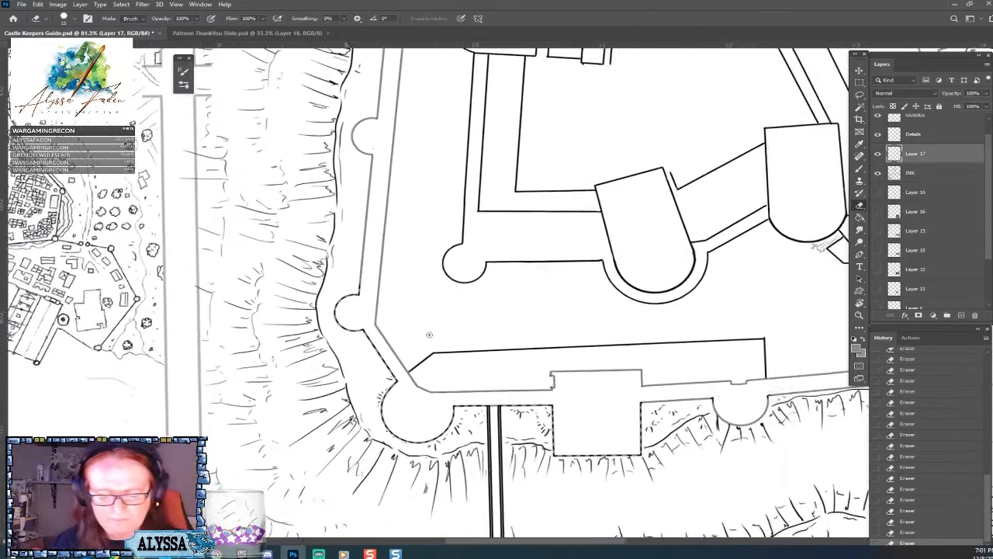
scroll(429, 334, down, 1)
scroll(429, 335, up, 3)
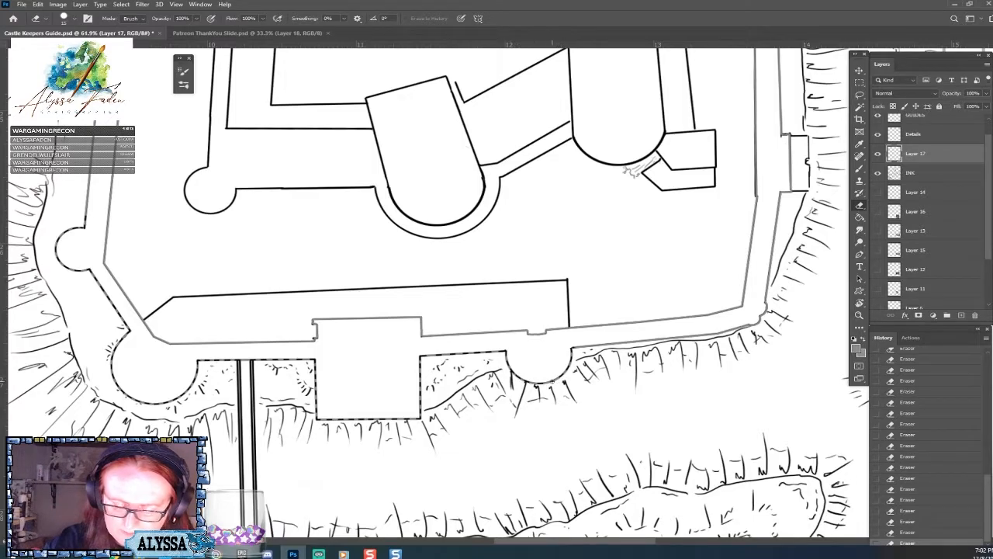
Undo the last eraser stroke and, on the INK layer, erase the ends of the cliff hatching lines touching the half-round tower.
click(933, 174)
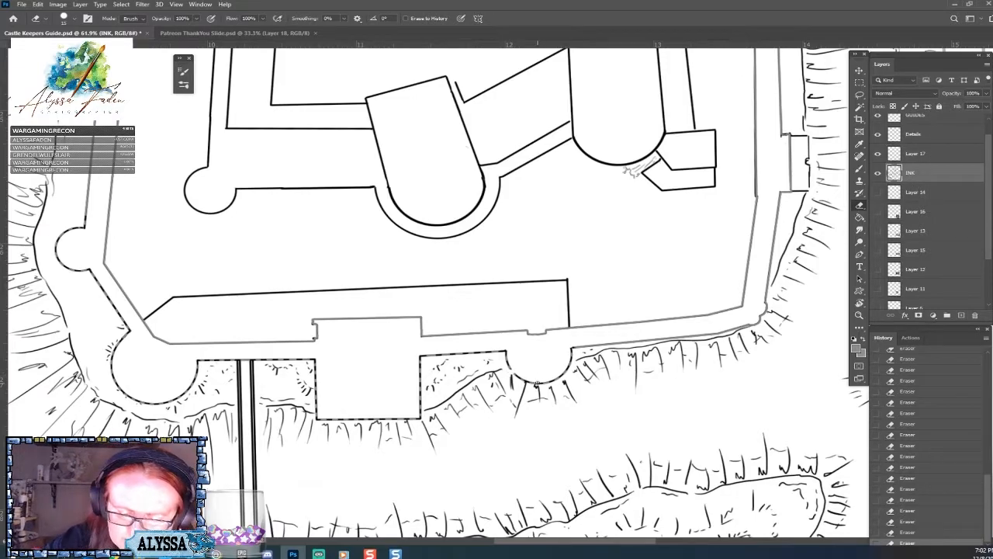
key(ctrl+z)
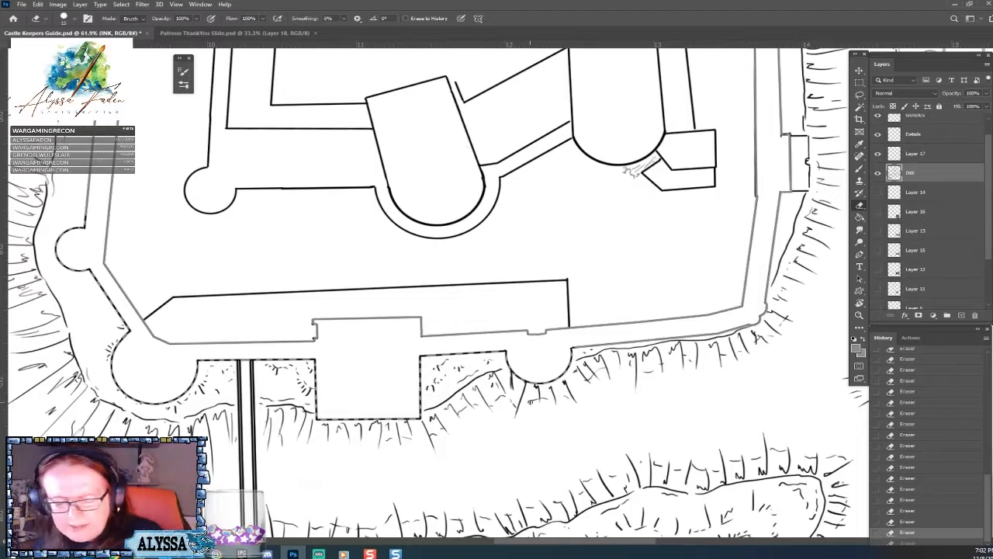
scroll(531, 402, up, 5)
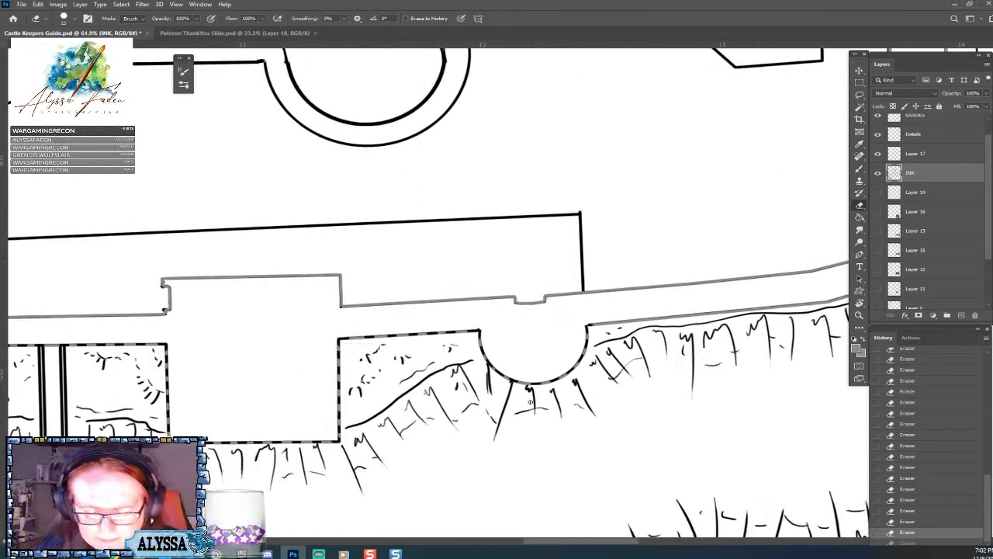
click(482, 365)
drag(483, 364, 488, 370)
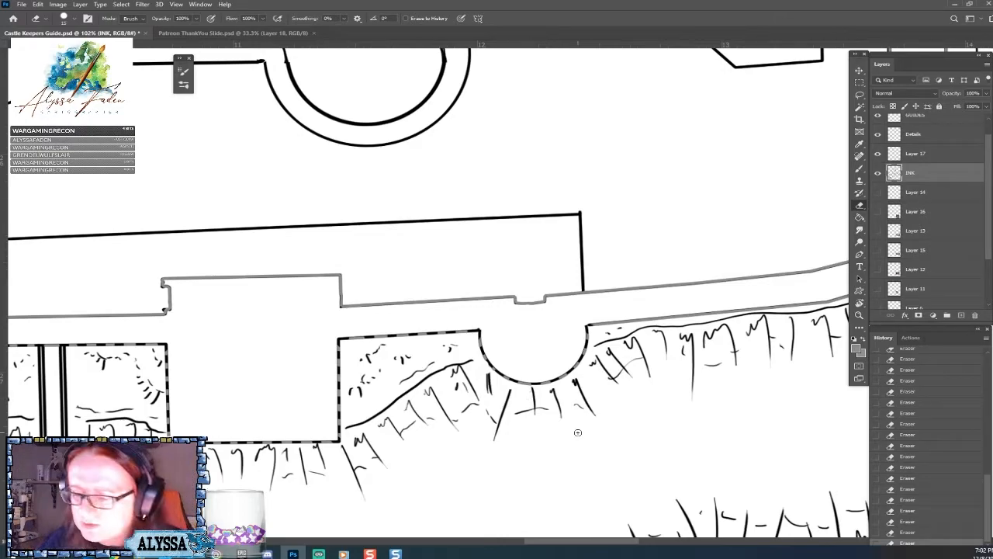
On Layer 17, erase evenly spaced gaps along the lower wall from the half-round tower to the lower-right corner, and save the document.
click(920, 194)
click(919, 156)
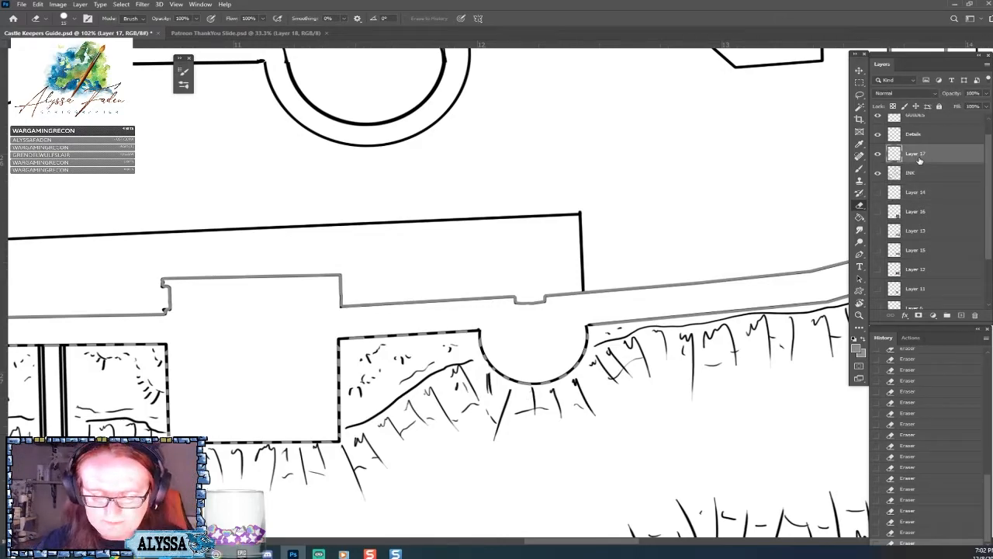
scroll(439, 295, down, 7)
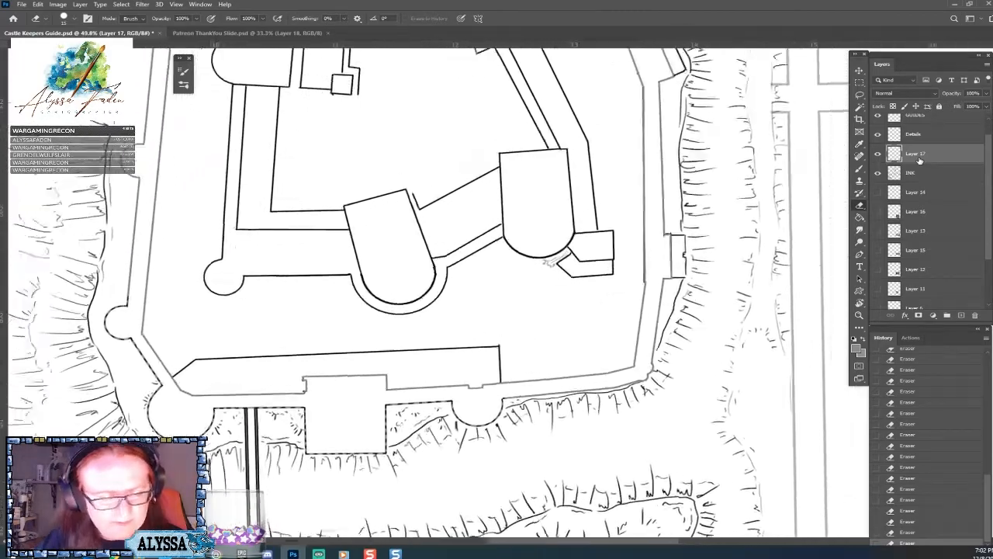
scroll(438, 295, up, 3)
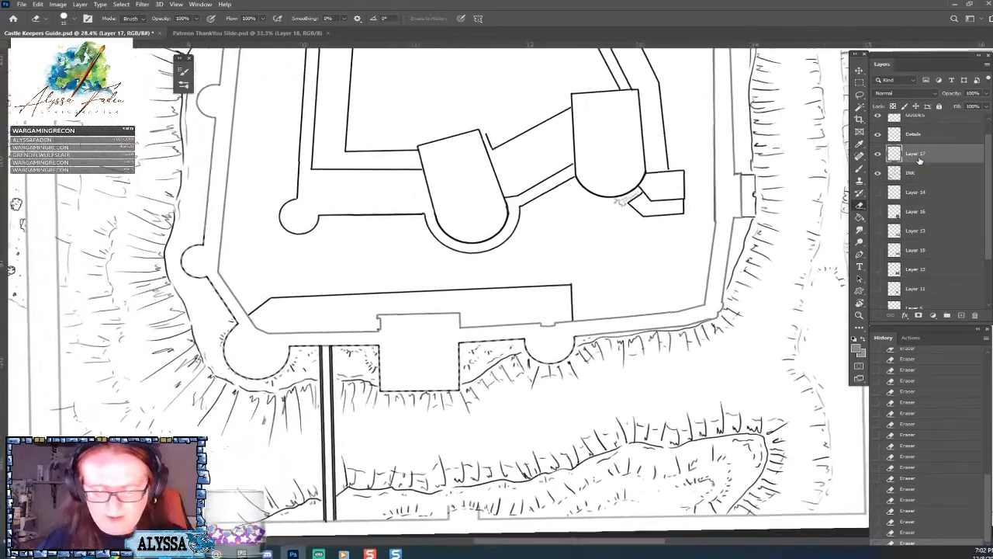
scroll(439, 295, up, 2)
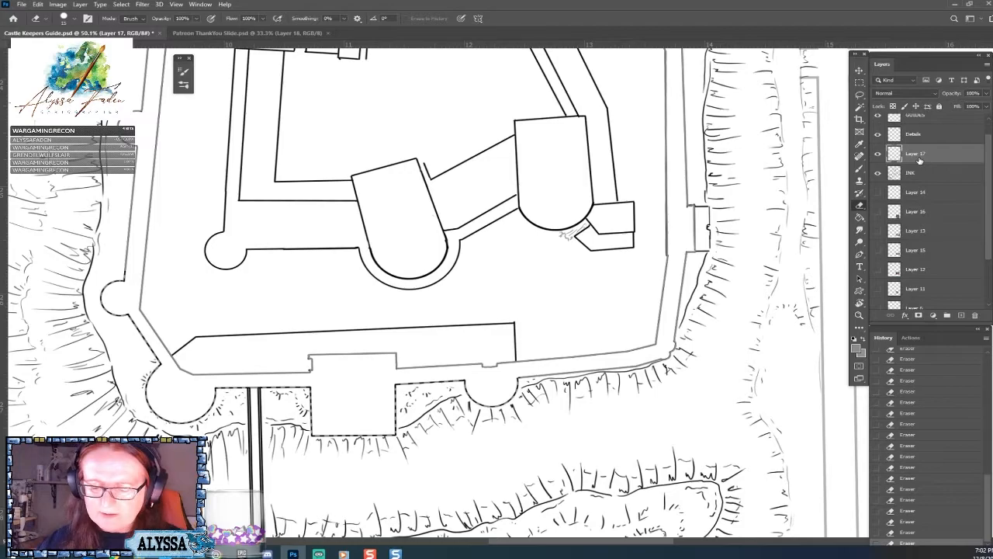
scroll(513, 380, up, 2)
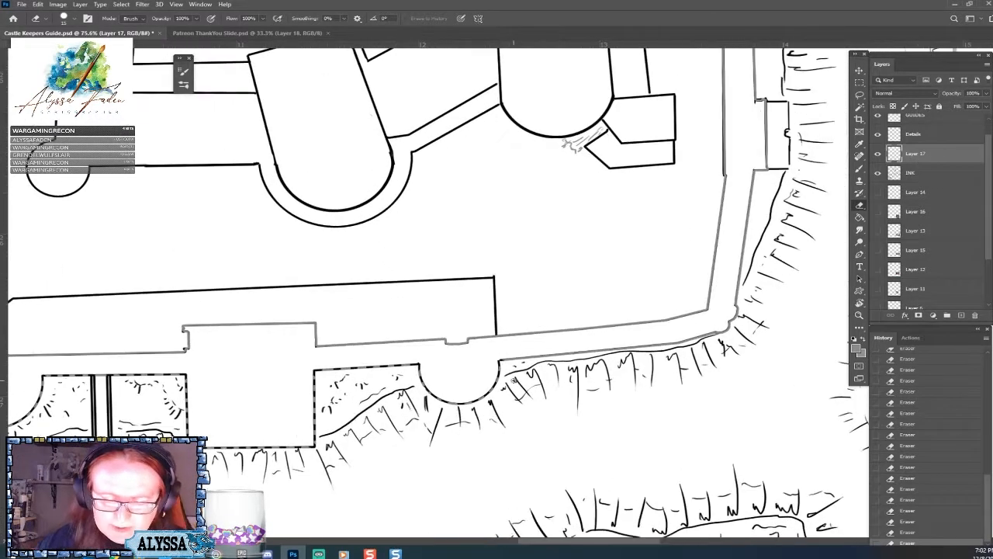
scroll(517, 360, up, 2)
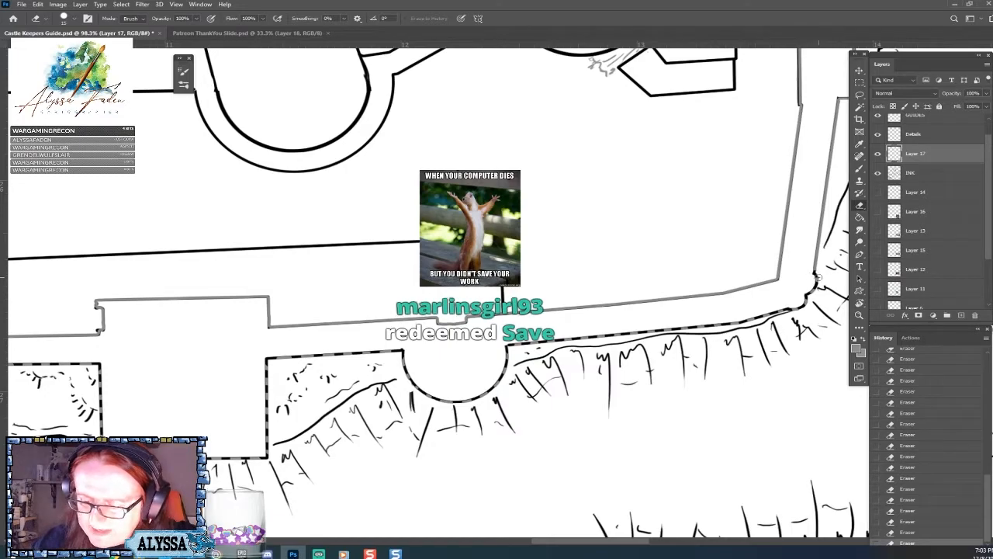
key(ctrl+s)
scroll(819, 277, down, 2)
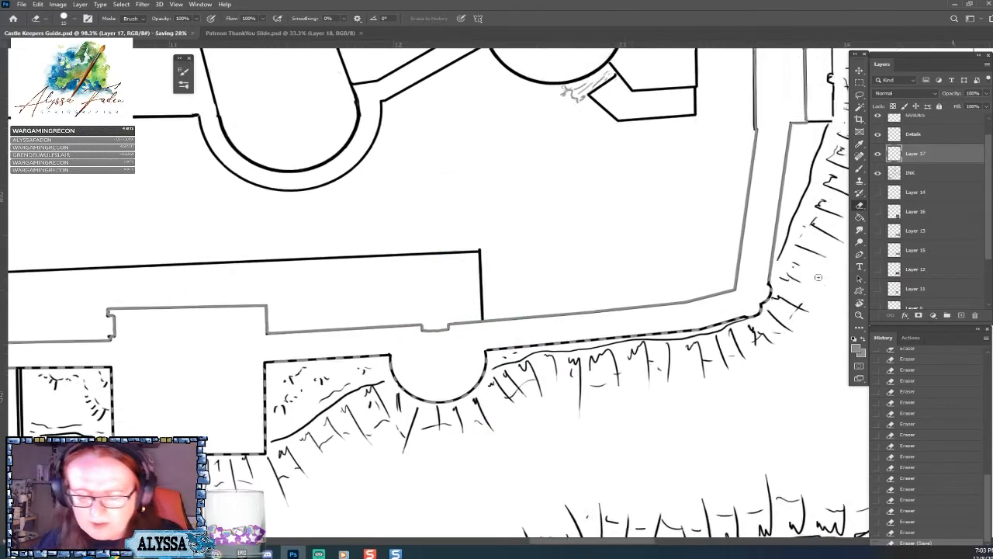
Erase evenly spaced gaps up the outer grey outline of the slanted right-hand wall, from the lower-right corner to the side gate's lower ledge.
scroll(654, 208, up, 2)
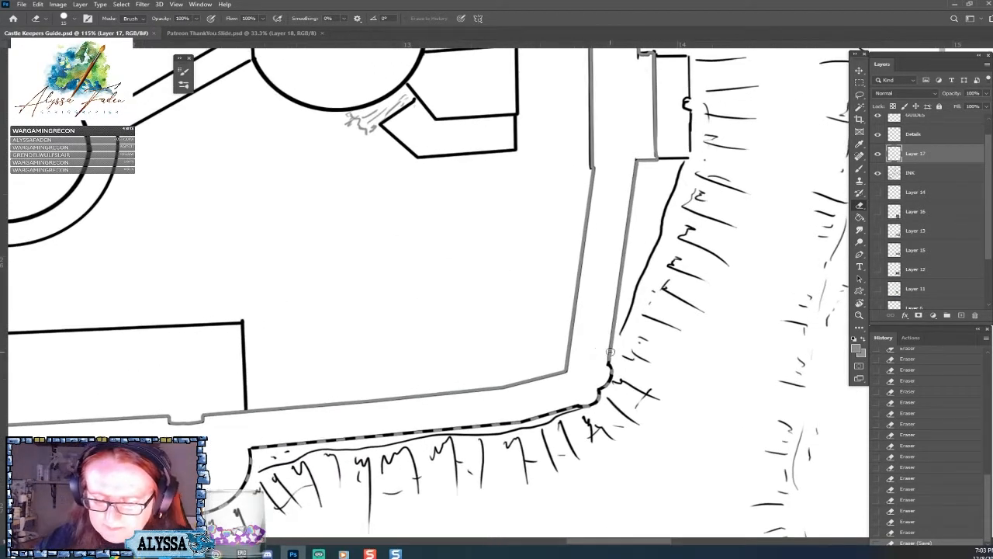
click(609, 352)
click(611, 336)
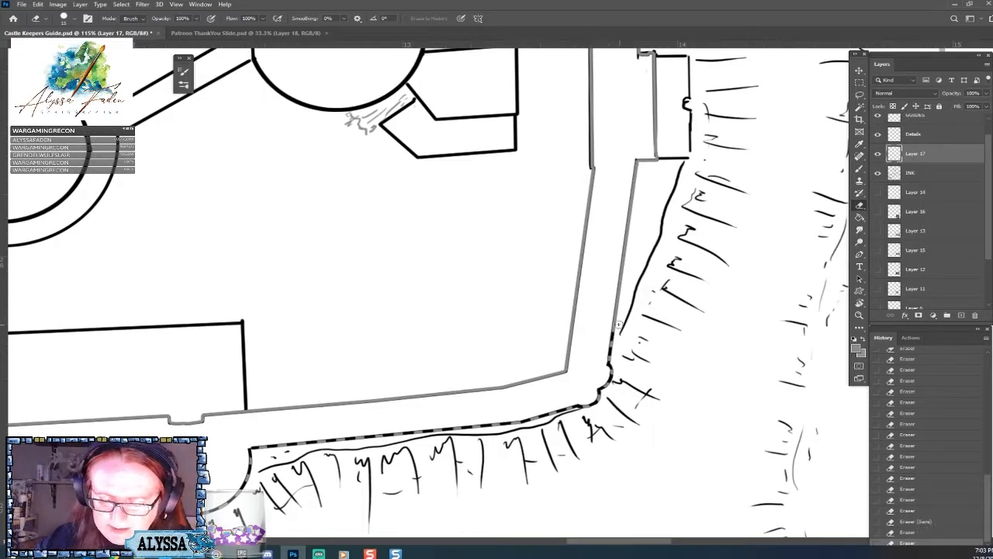
click(610, 322)
click(613, 308)
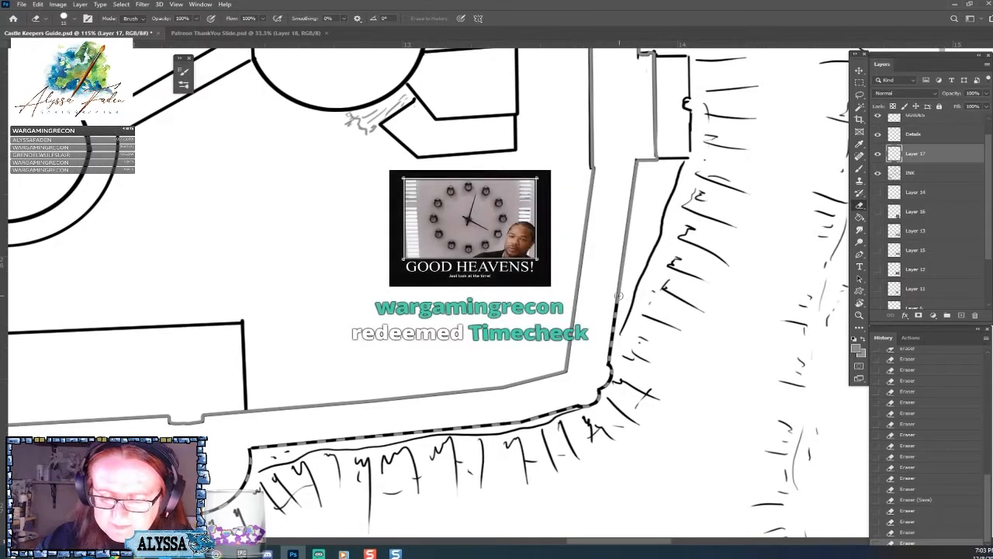
click(614, 293)
click(616, 279)
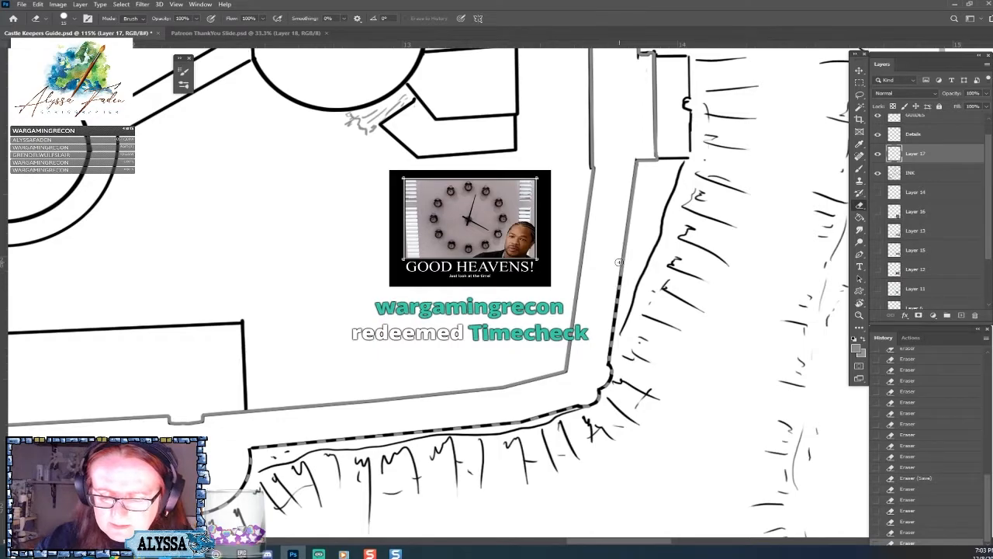
click(620, 253)
click(623, 240)
click(627, 230)
click(630, 216)
click(630, 200)
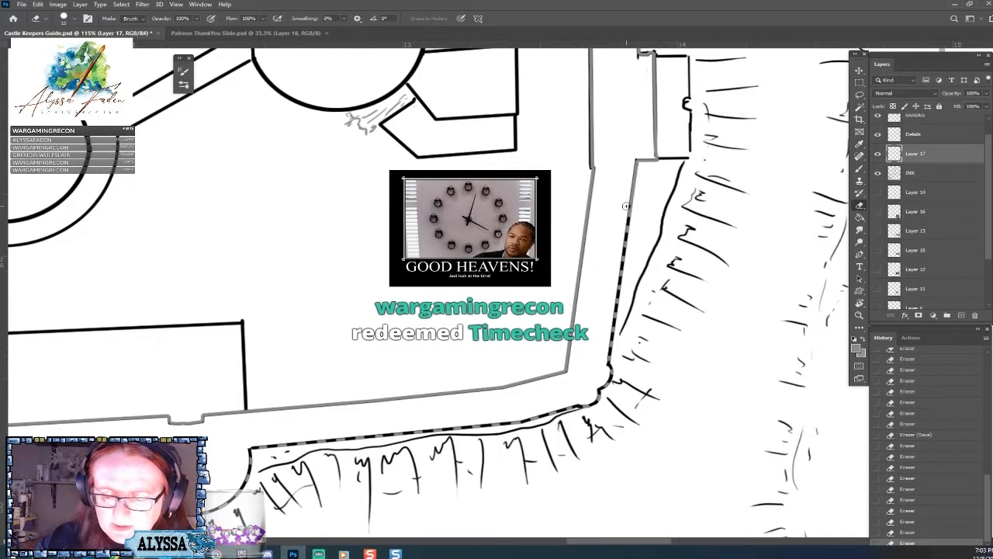
click(632, 177)
click(634, 161)
click(638, 159)
click(651, 160)
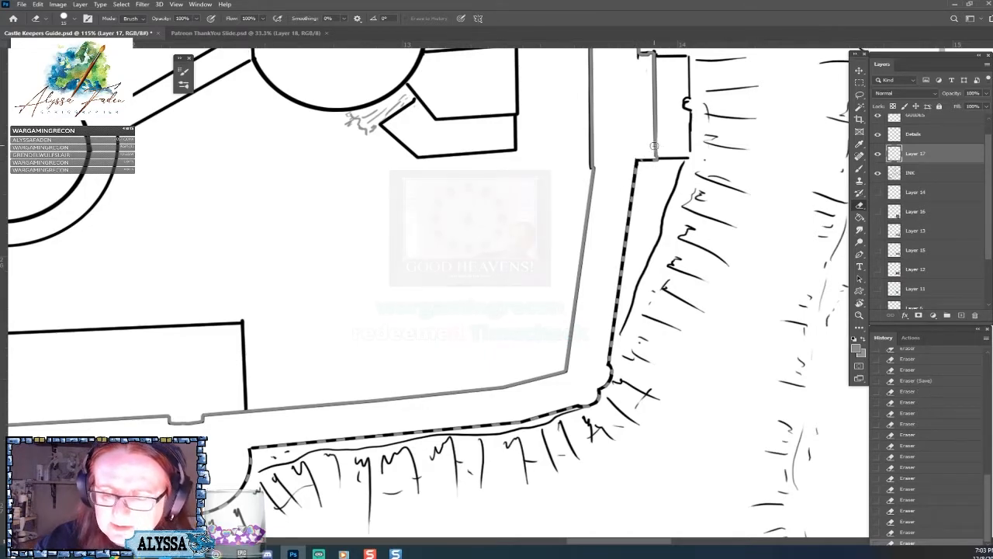
Erase evenly spaced gaps up the grey vertical edge beside the right-hand side gate and across the short ledge at its upper end.
drag(651, 147, 611, 316)
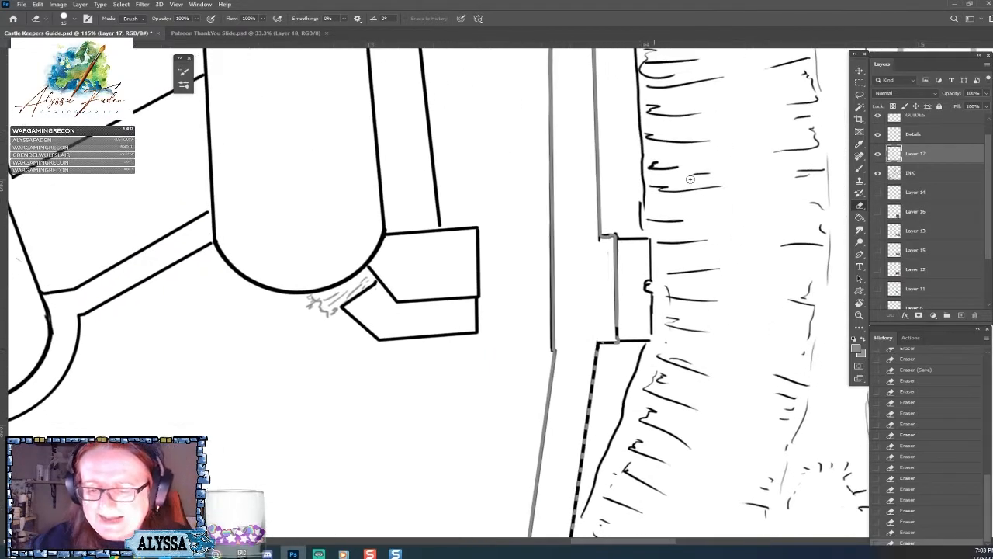
click(611, 317)
click(613, 303)
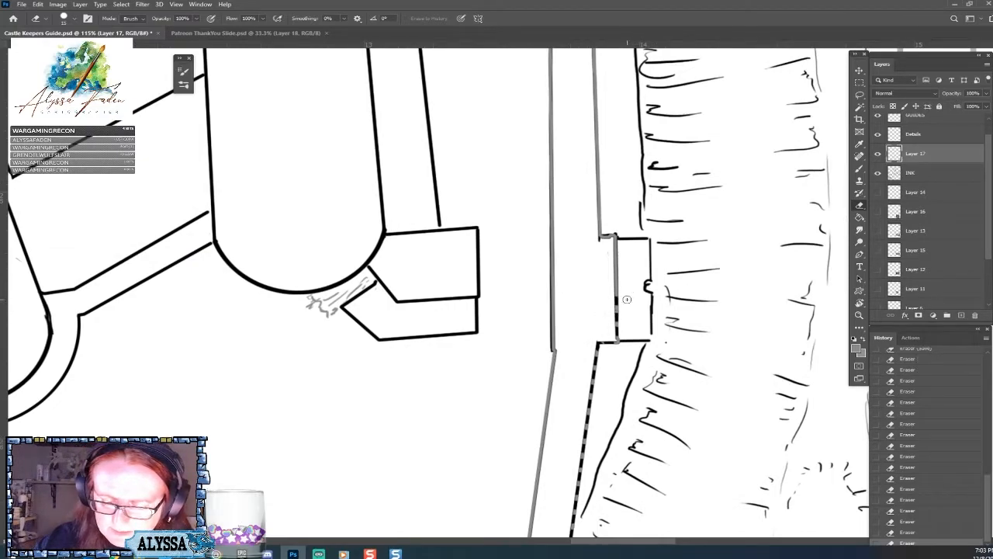
click(613, 286)
click(613, 273)
click(610, 257)
click(613, 243)
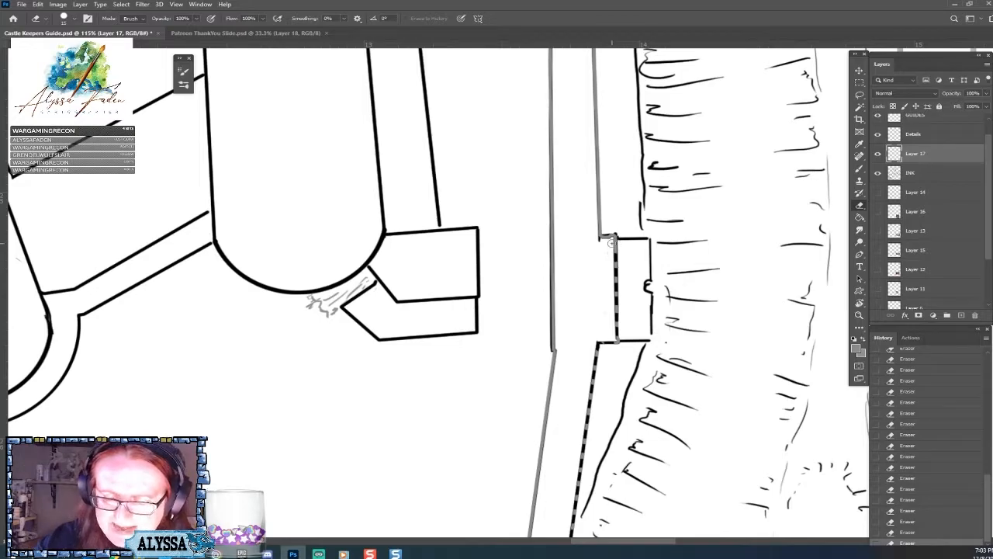
click(606, 231)
click(599, 227)
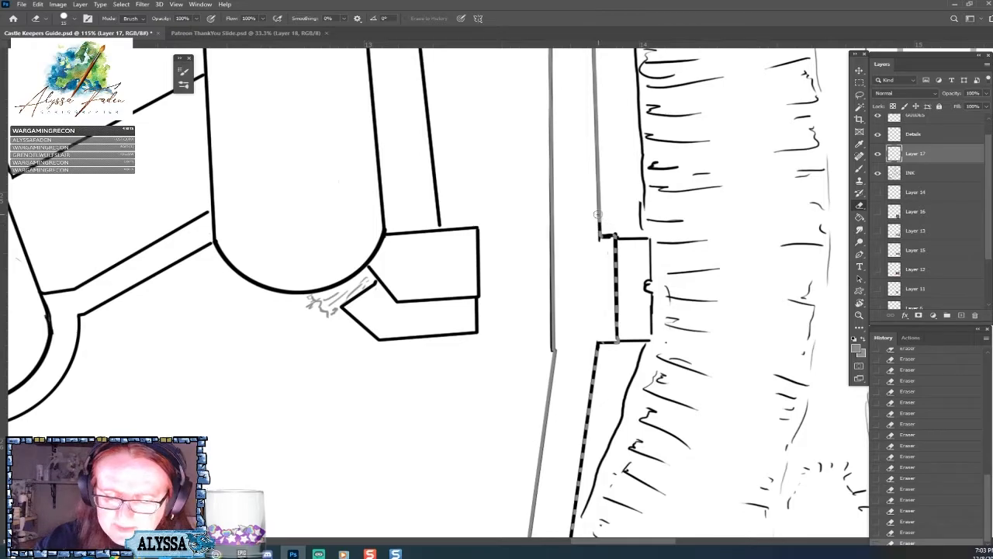
Erase four evenly spaced gaps in the outer grey outline of the right-hand wall just above the side gate.
click(597, 212)
click(596, 197)
click(595, 186)
click(593, 168)
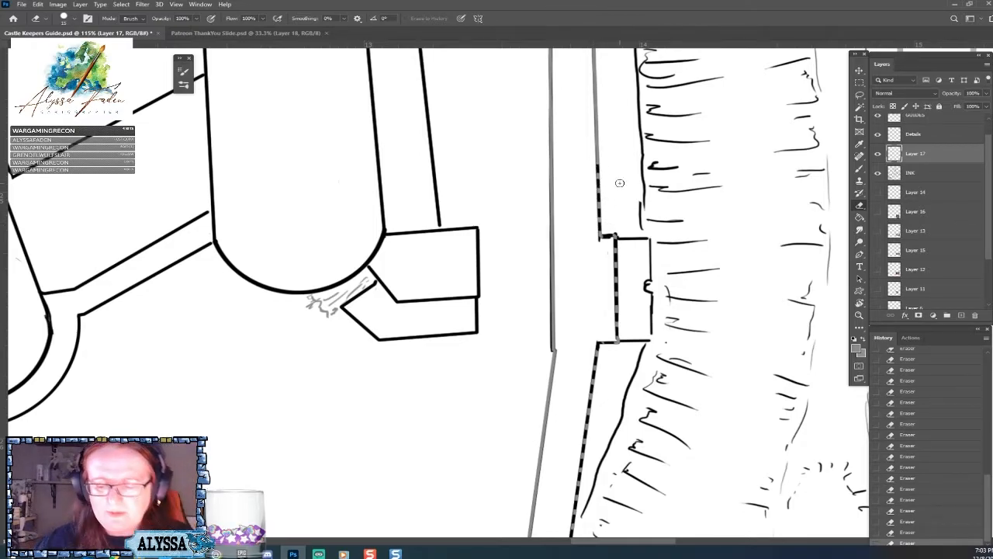
scroll(620, 183, down, 5)
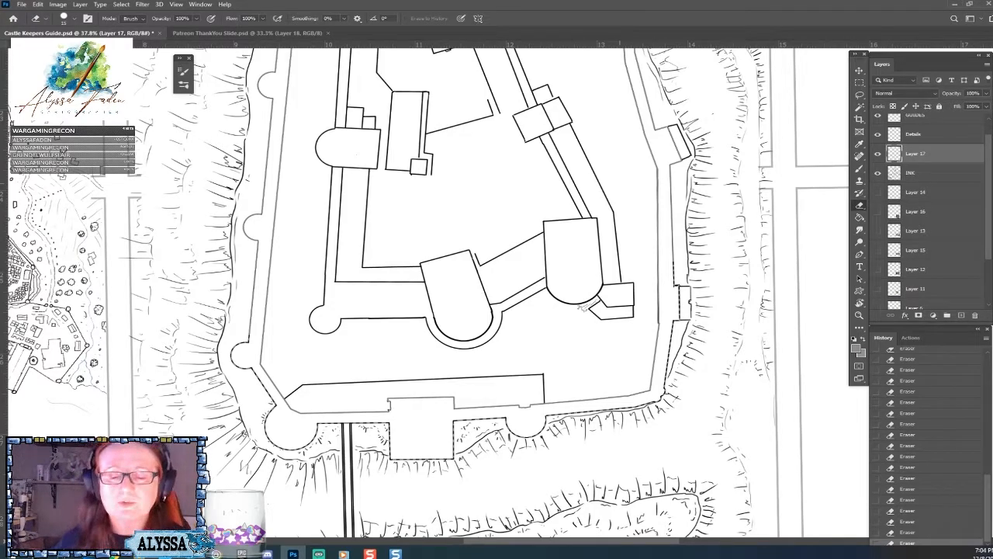
Show the satellite reference photo on Layer 16 and compare it with the inked castle floor plan beside it.
scroll(435, 310, down, 6)
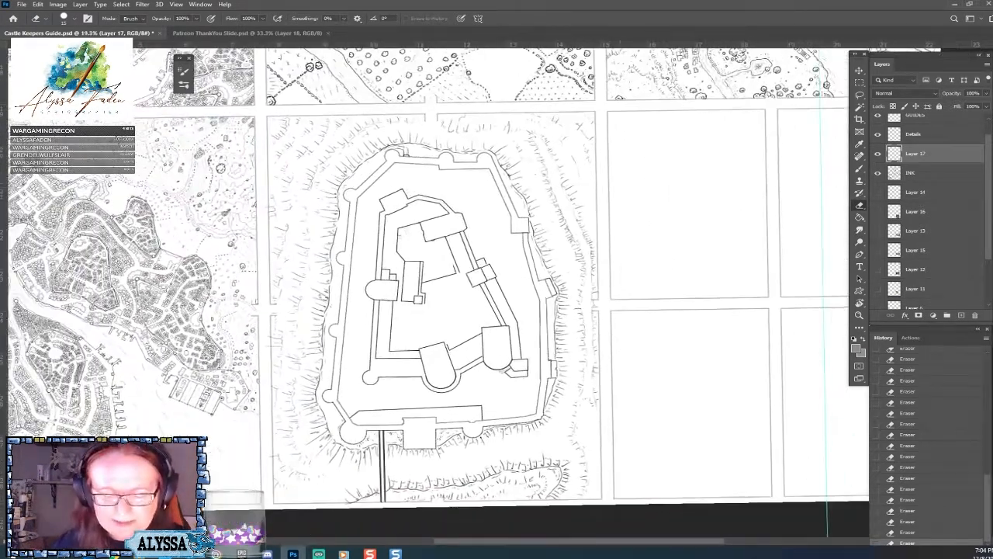
scroll(435, 311, down, 2)
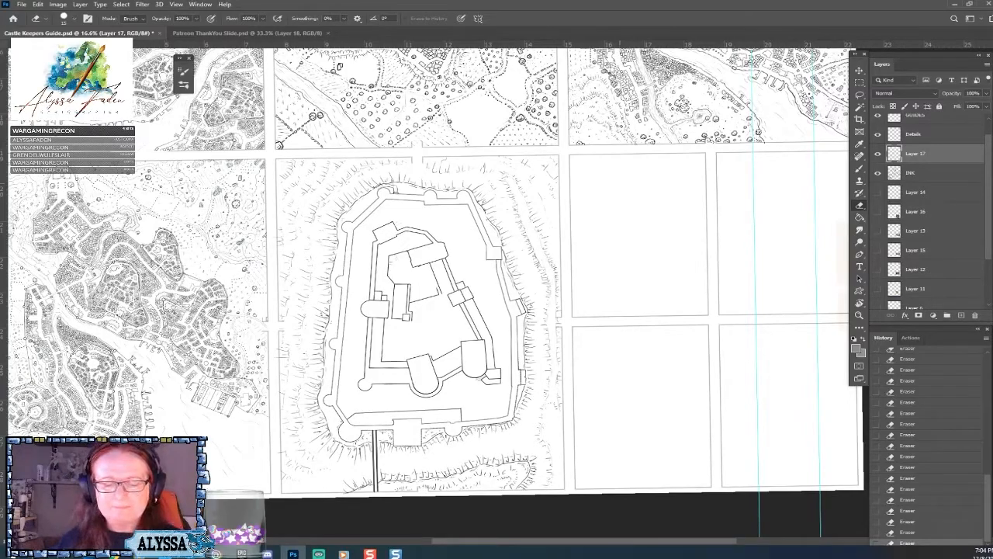
click(877, 211)
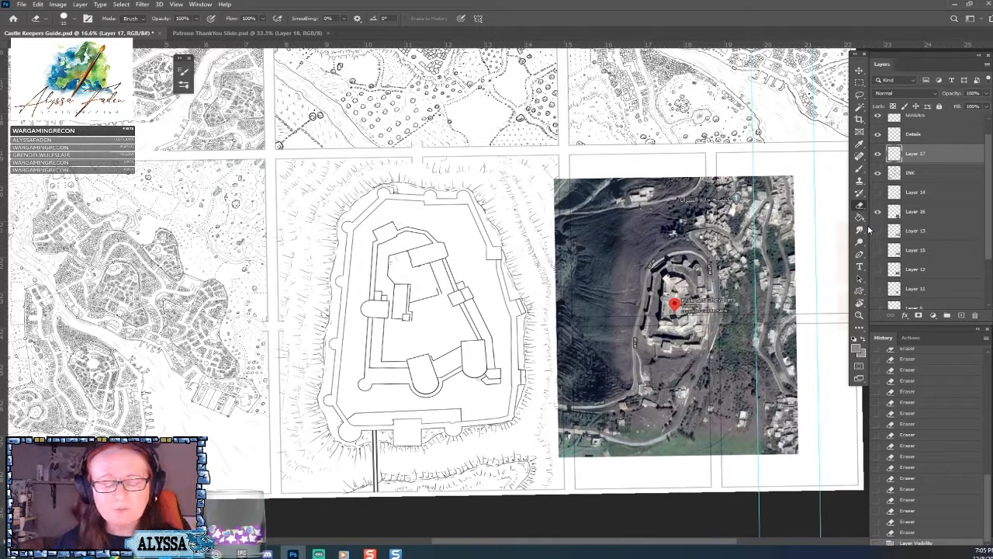
scroll(435, 310, down, 2)
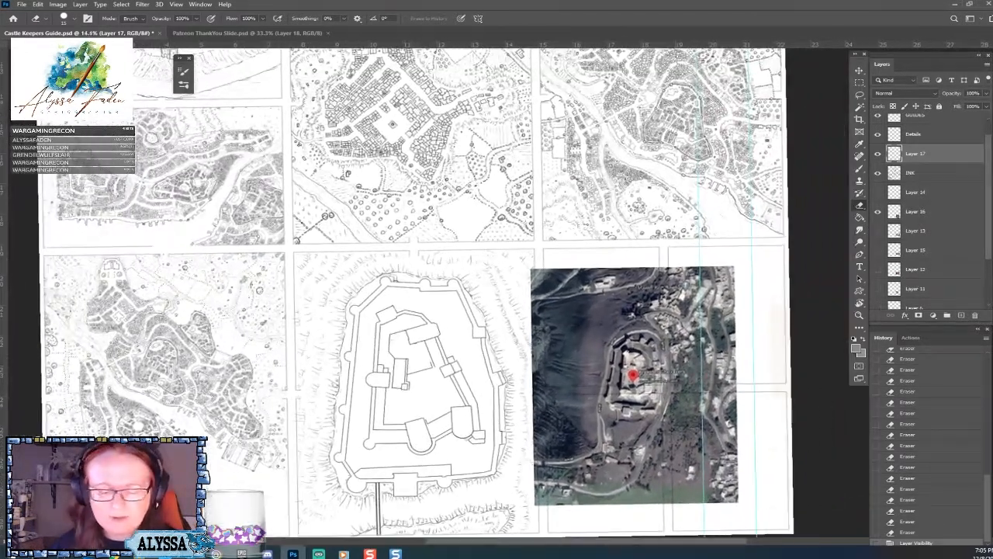
scroll(435, 310, up, 2)
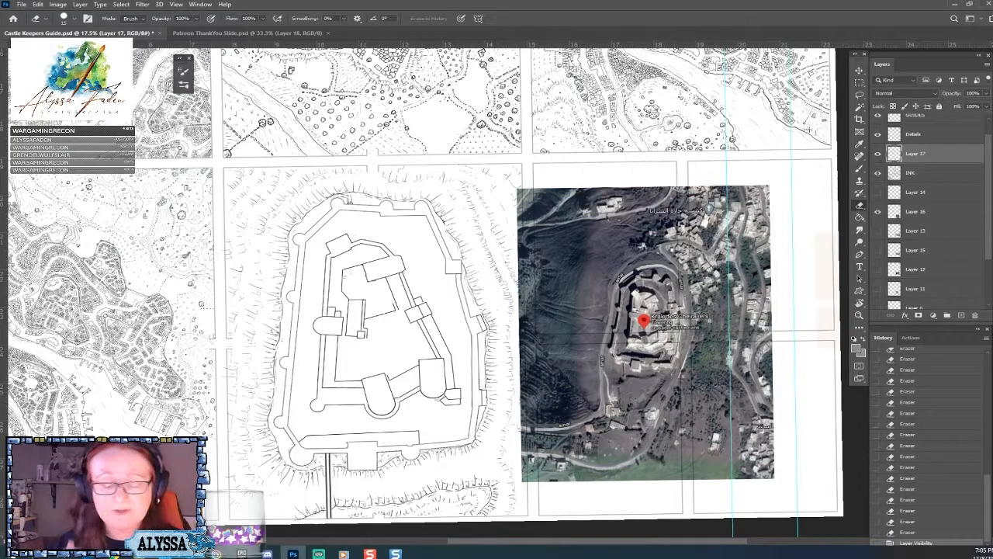
scroll(609, 434, down, 3)
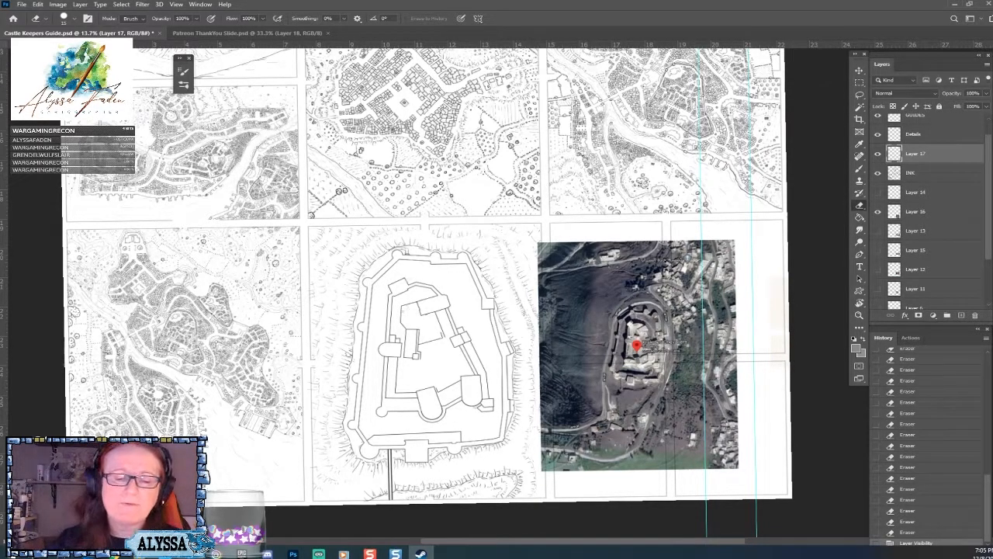
Switch to the Patreon ThankYou Slide document to display the list of supporters.
click(246, 32)
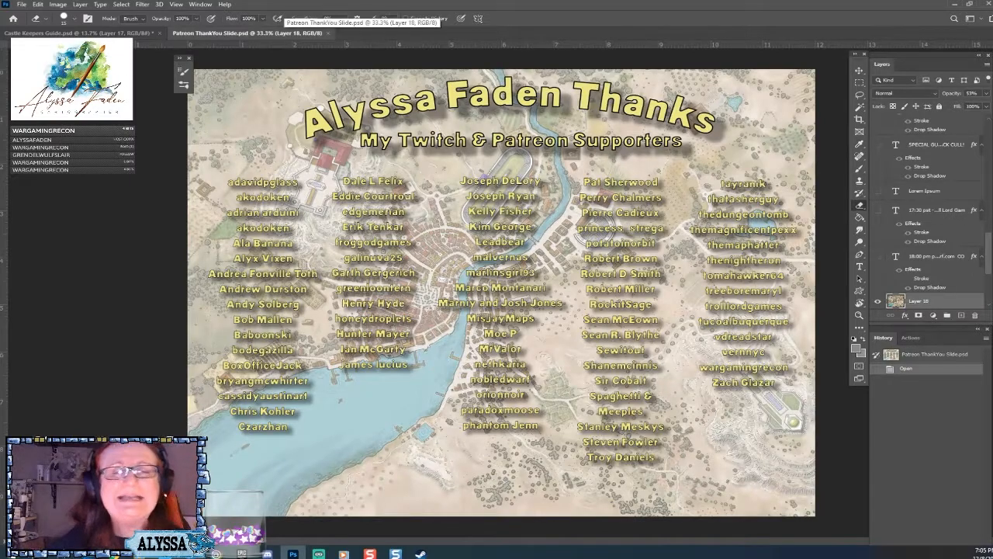